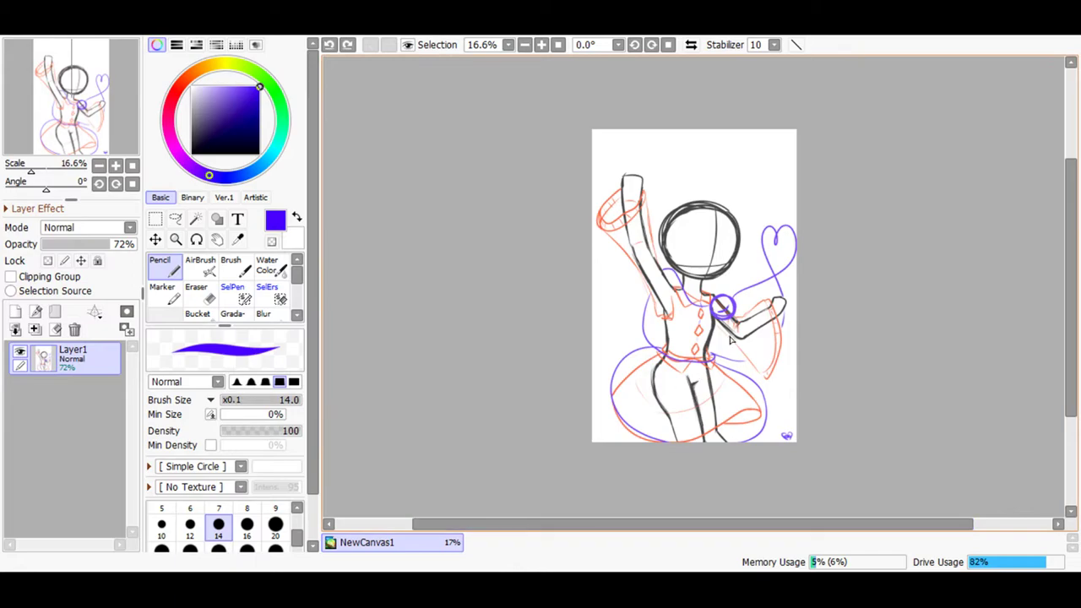
click(541, 45)
click(542, 45)
click(542, 45)
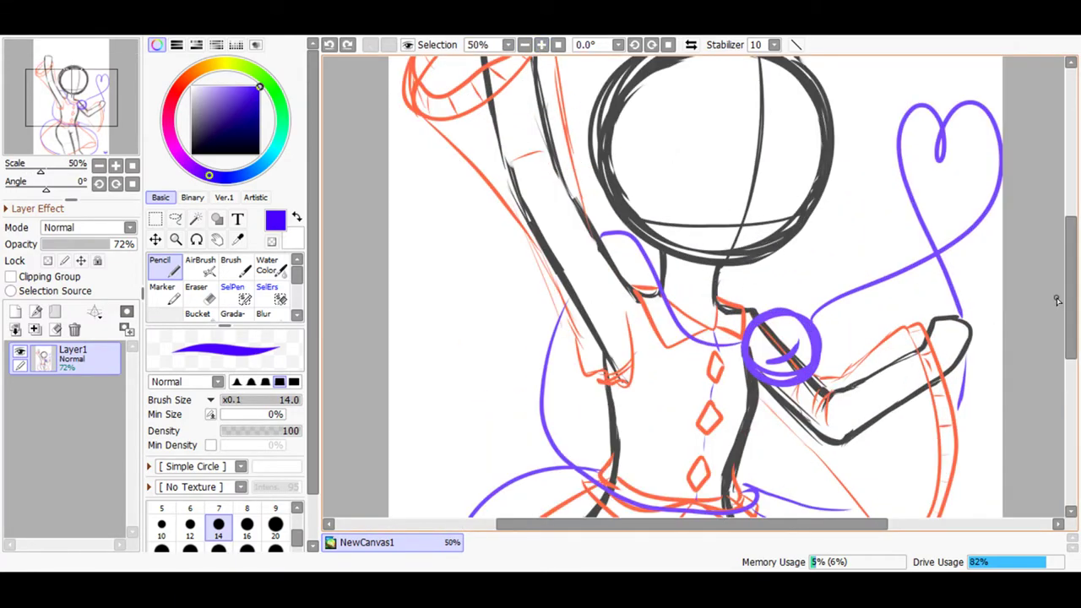
scroll(1056, 300, up, 3)
click(541, 45)
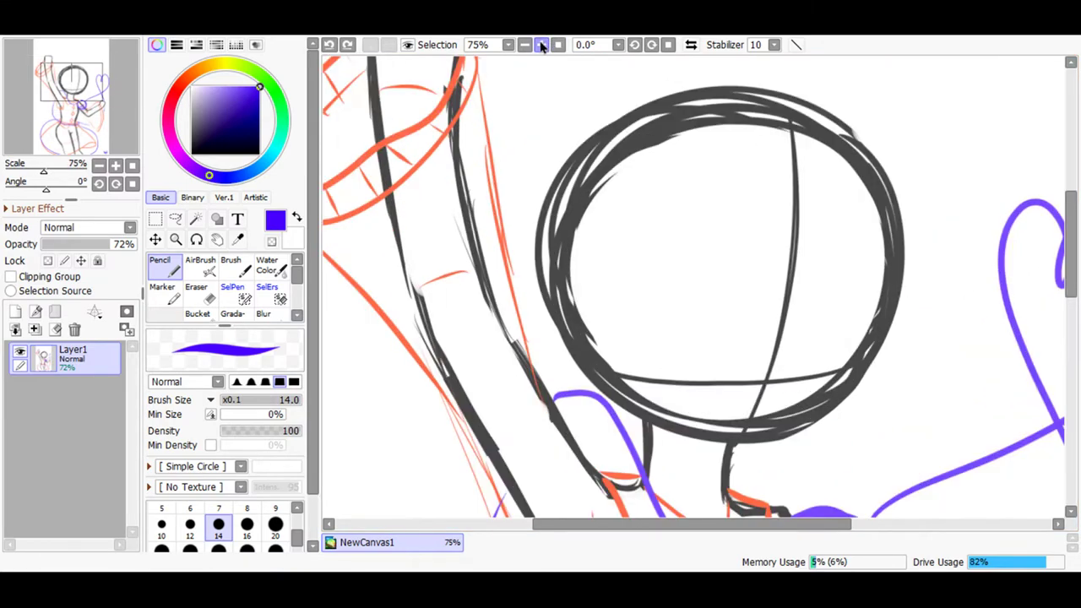
drag(829, 200, 794, 311)
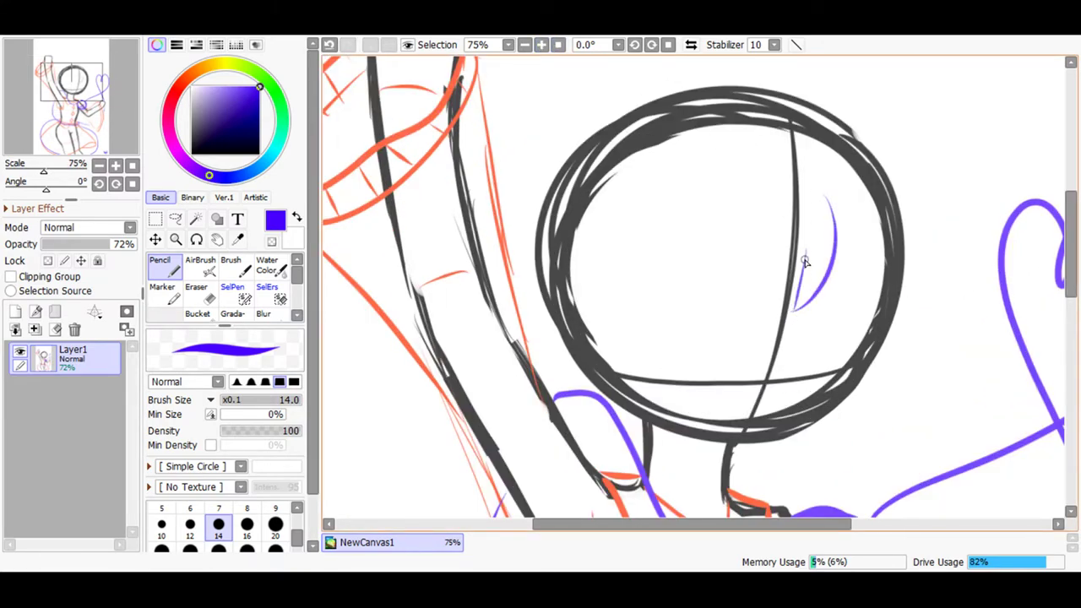
click(329, 44)
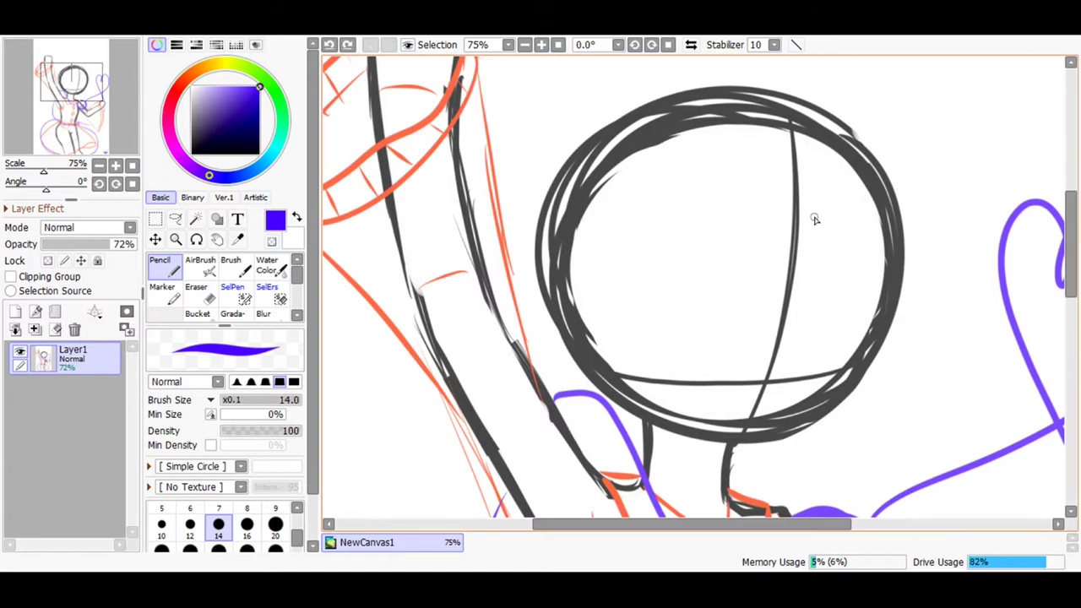
mouse_move(842, 234)
mouse_down()
mouse_move(814, 281)
mouse_move(695, 325)
mouse_move(720, 184)
mouse_move(713, 277)
mouse_move(686, 230)
mouse_move(705, 247)
mouse_move(734, 230)
mouse_up()
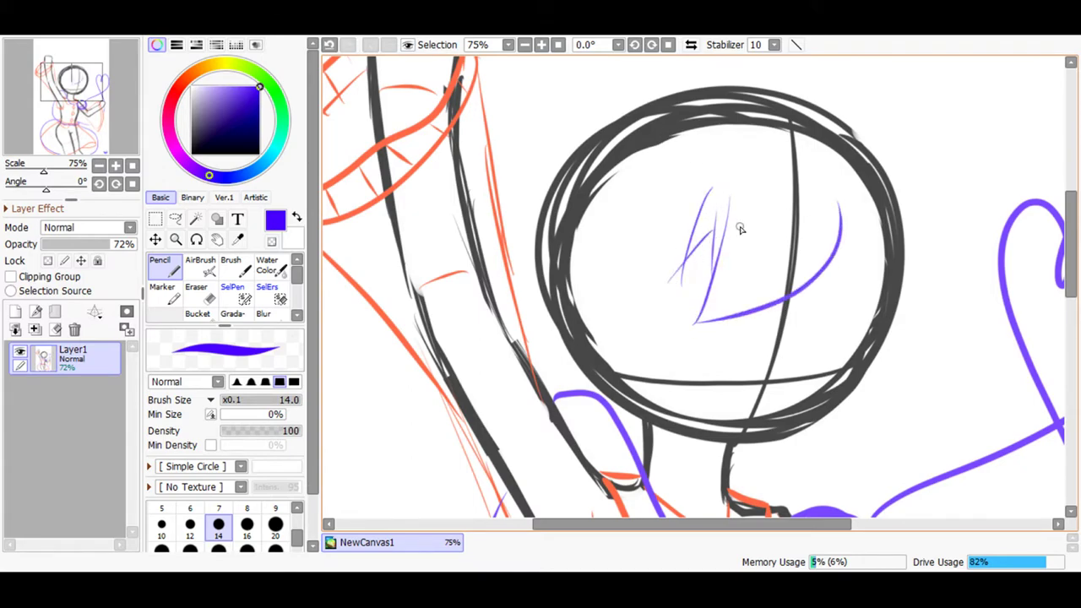
drag(843, 209, 813, 310)
drag(836, 260, 818, 284)
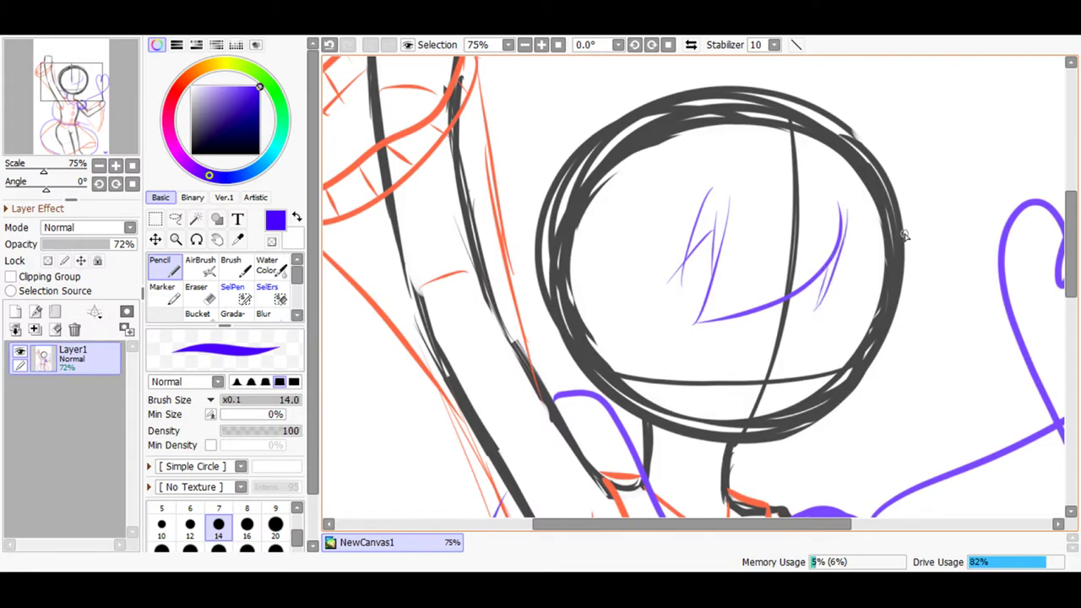
mouse_move(901, 291)
mouse_down()
mouse_move(861, 440)
mouse_move(799, 441)
mouse_up()
drag(826, 399, 840, 365)
key(ctrl+z)
key(ctrl+z)
mouse_move(846, 277)
mouse_down()
mouse_move(848, 351)
mouse_move(791, 457)
mouse_move(805, 454)
mouse_move(870, 316)
mouse_up()
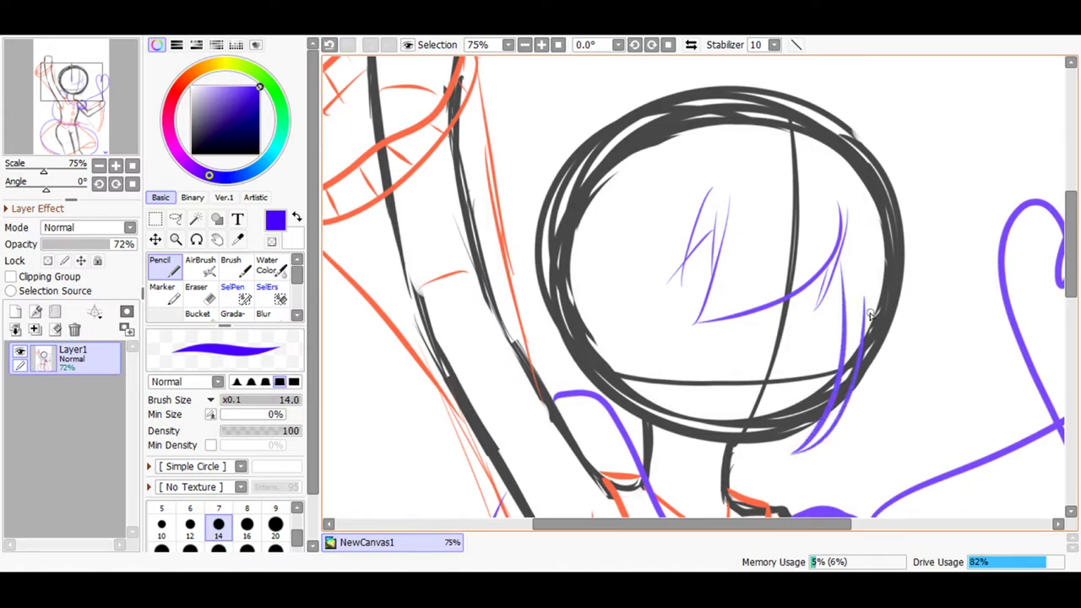
drag(879, 270, 819, 446)
mouse_move(697, 239)
mouse_down()
mouse_move(651, 305)
mouse_move(636, 443)
mouse_move(591, 275)
mouse_up()
mouse_move(558, 322)
mouse_down()
mouse_move(542, 380)
mouse_move(568, 358)
mouse_up()
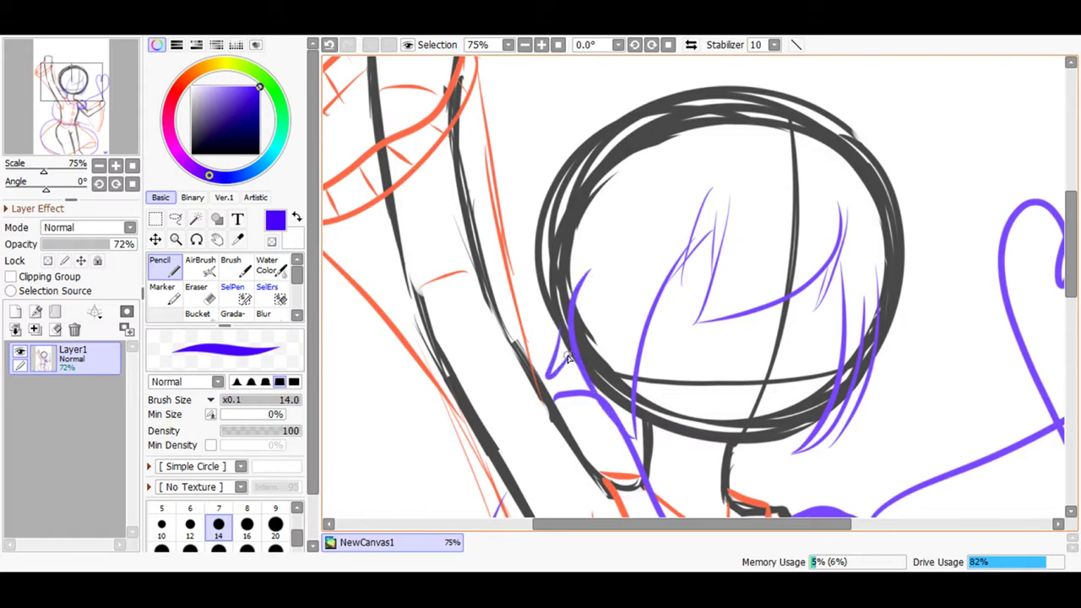
click(329, 45)
click(330, 45)
click(330, 45)
click(331, 47)
click(331, 47)
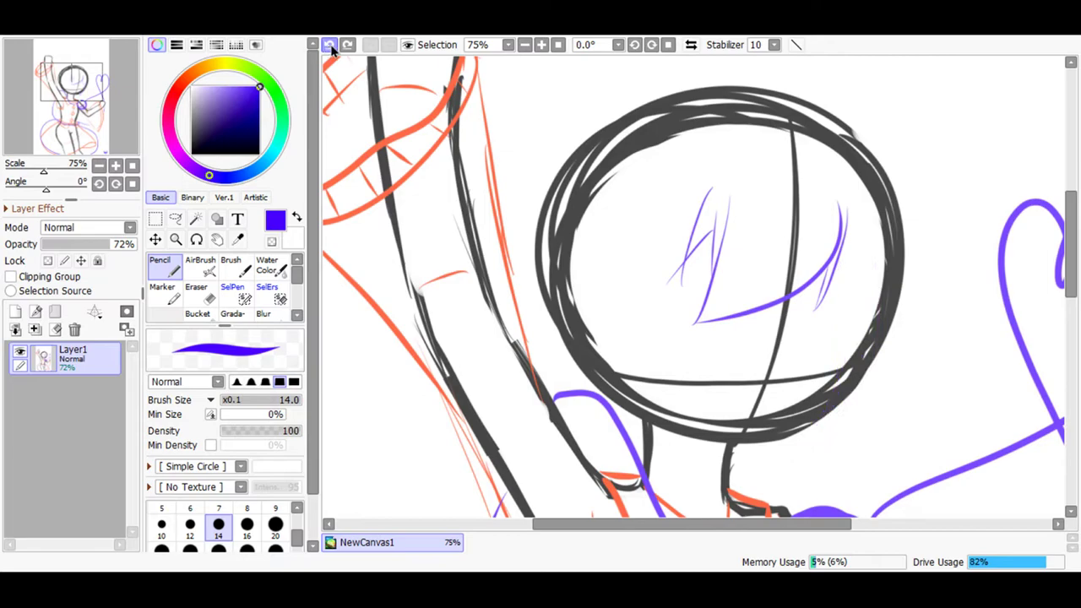
click(330, 48)
click(330, 48)
click(330, 48)
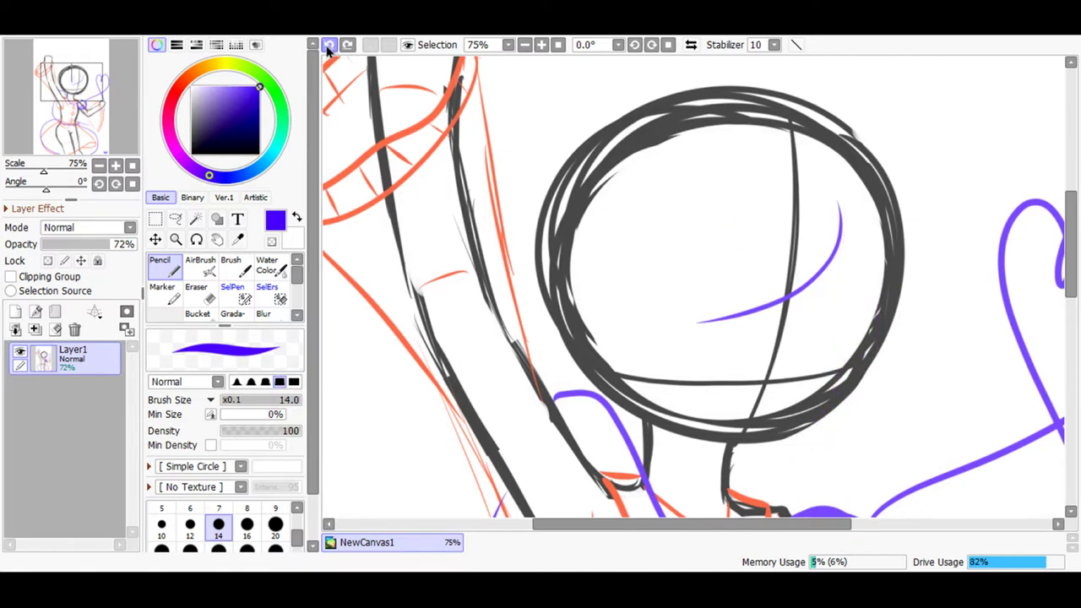
click(331, 48)
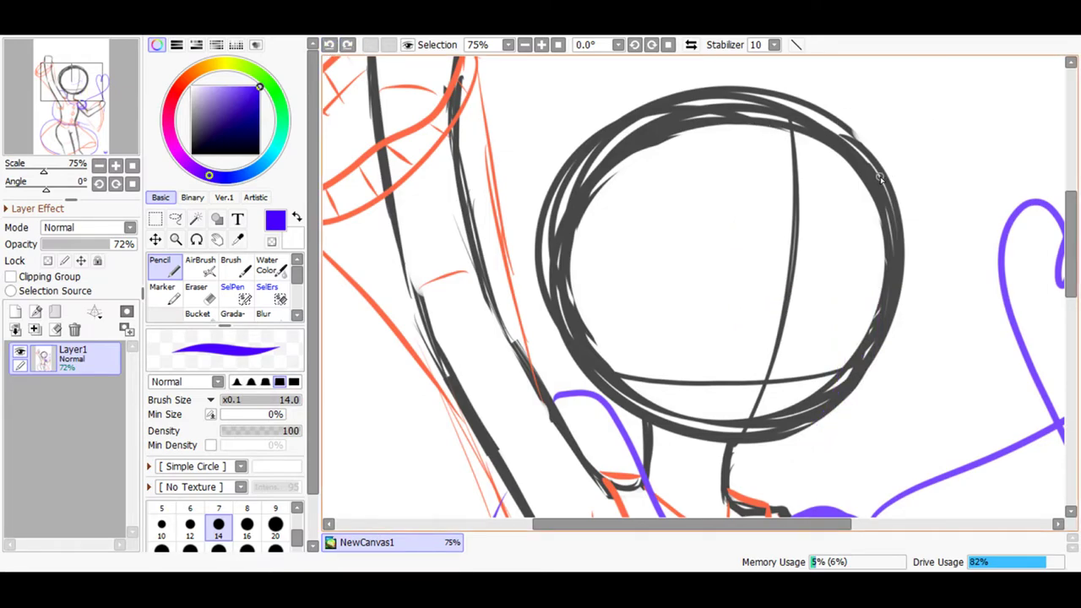
Sketch the cheek and chin outline around the head in purple, and form a large pointed bang across the vertical face guideline.
mouse_move(909, 232)
mouse_down()
mouse_move(896, 338)
mouse_move(828, 417)
mouse_move(825, 431)
mouse_move(838, 412)
mouse_move(824, 438)
mouse_move(746, 462)
mouse_move(651, 401)
mouse_up()
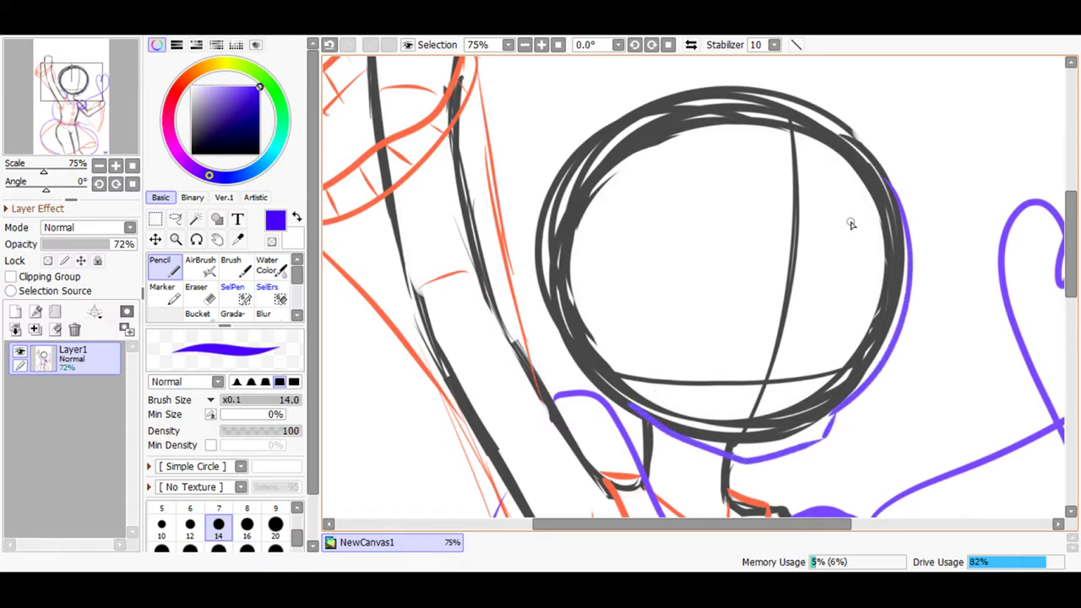
mouse_move(855, 217)
mouse_down()
mouse_move(849, 283)
mouse_move(747, 352)
mouse_up()
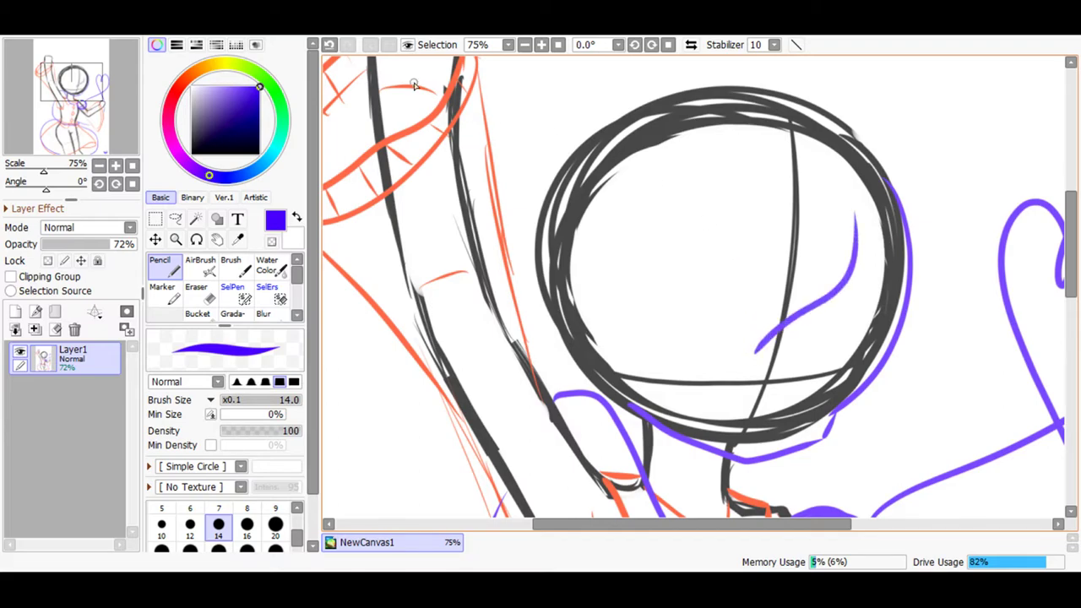
key(ctrl+z)
mouse_move(843, 222)
mouse_down()
mouse_move(797, 324)
mouse_move(726, 336)
mouse_up()
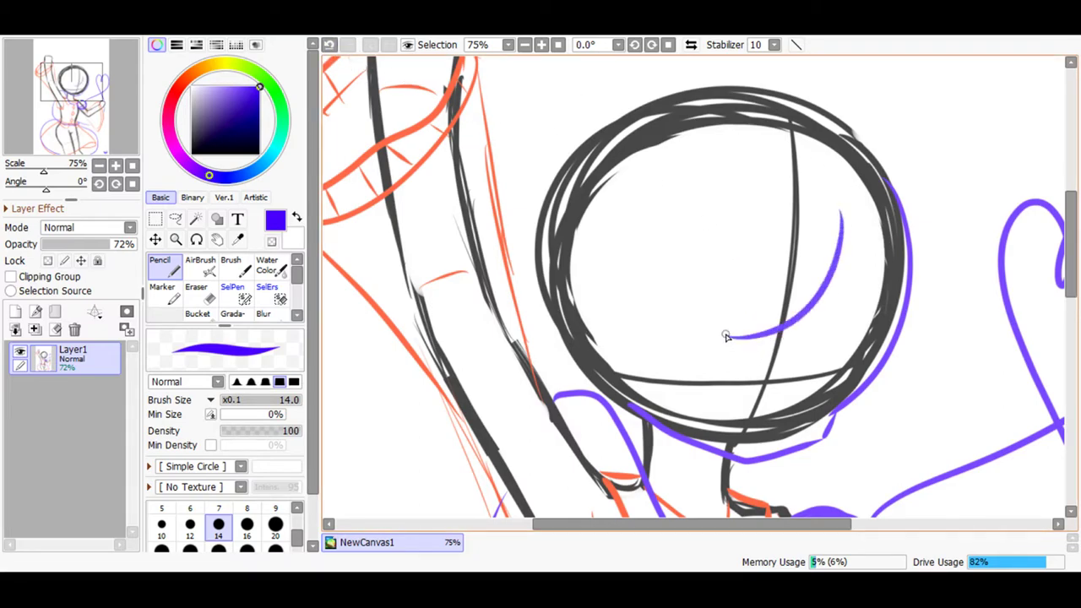
key(ctrl+z)
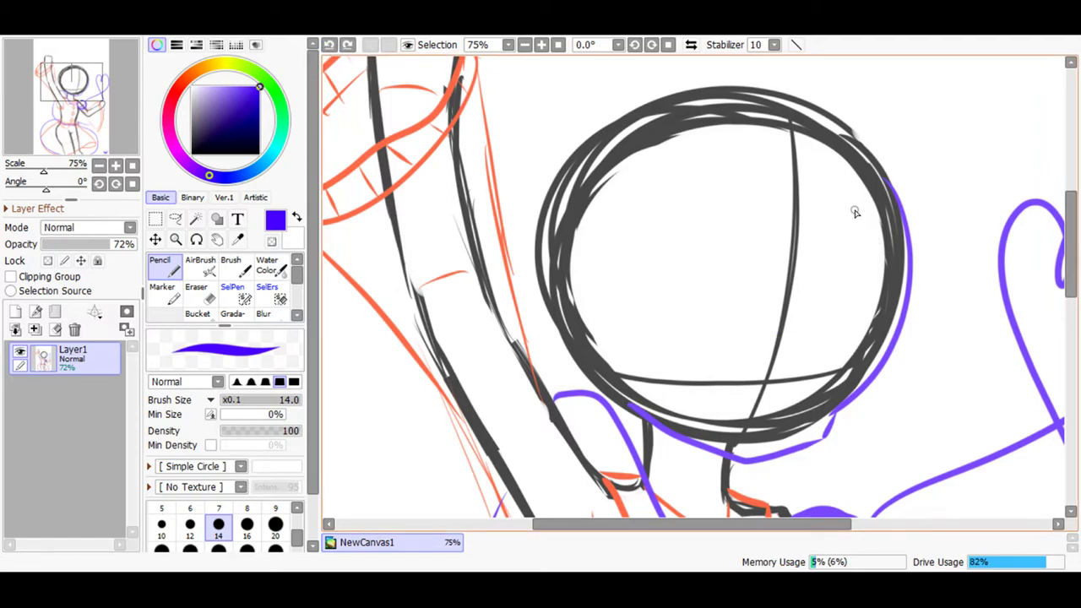
mouse_move(840, 277)
mouse_down()
mouse_move(750, 343)
mouse_move(732, 343)
mouse_move(752, 330)
mouse_move(756, 193)
mouse_up()
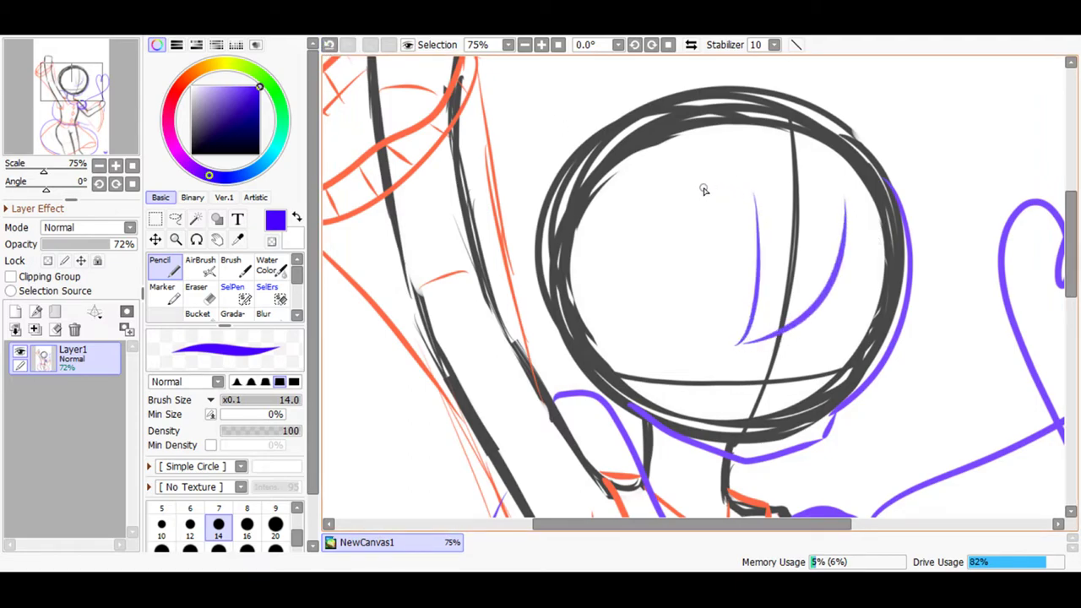
key(ctrl+z)
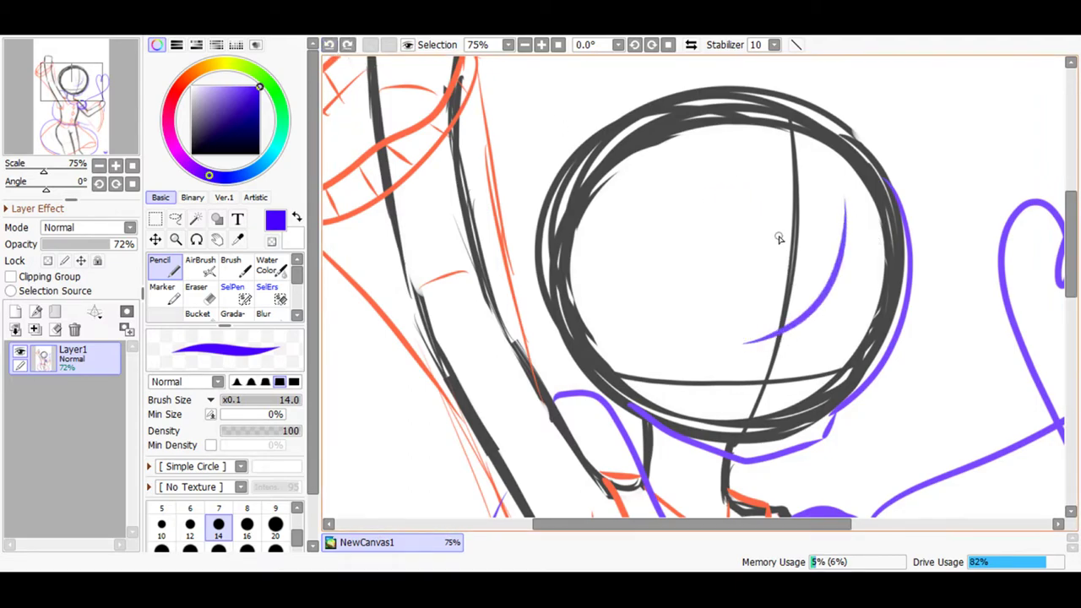
drag(763, 195, 731, 330)
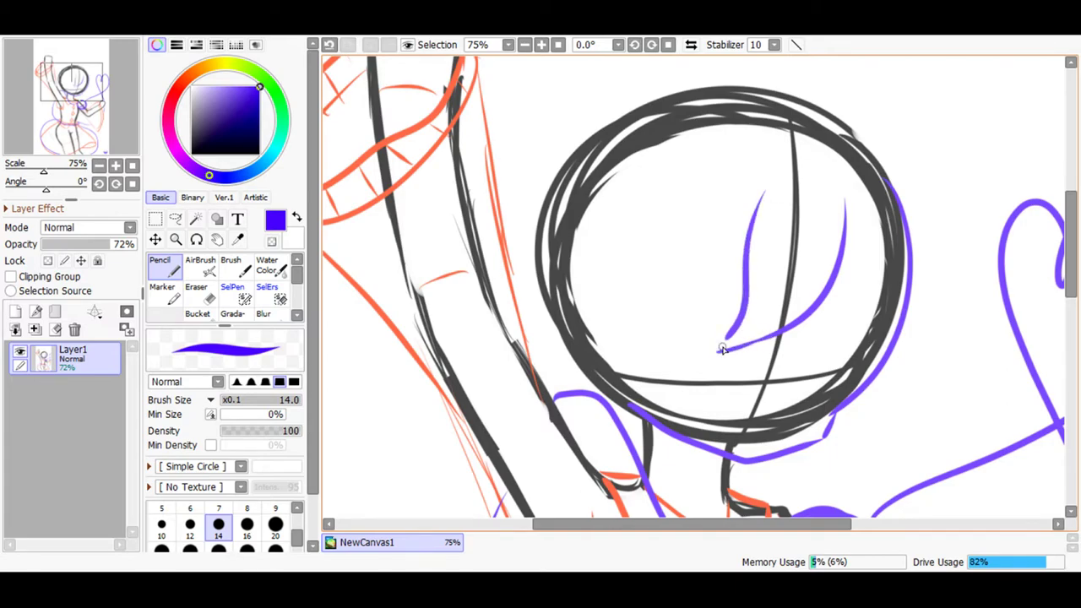
Add short curved hair strands on both sides of the large bang.
mouse_move(846, 226)
mouse_down()
mouse_move(851, 262)
mouse_move(812, 340)
mouse_up()
drag(823, 302, 803, 329)
drag(746, 197, 735, 264)
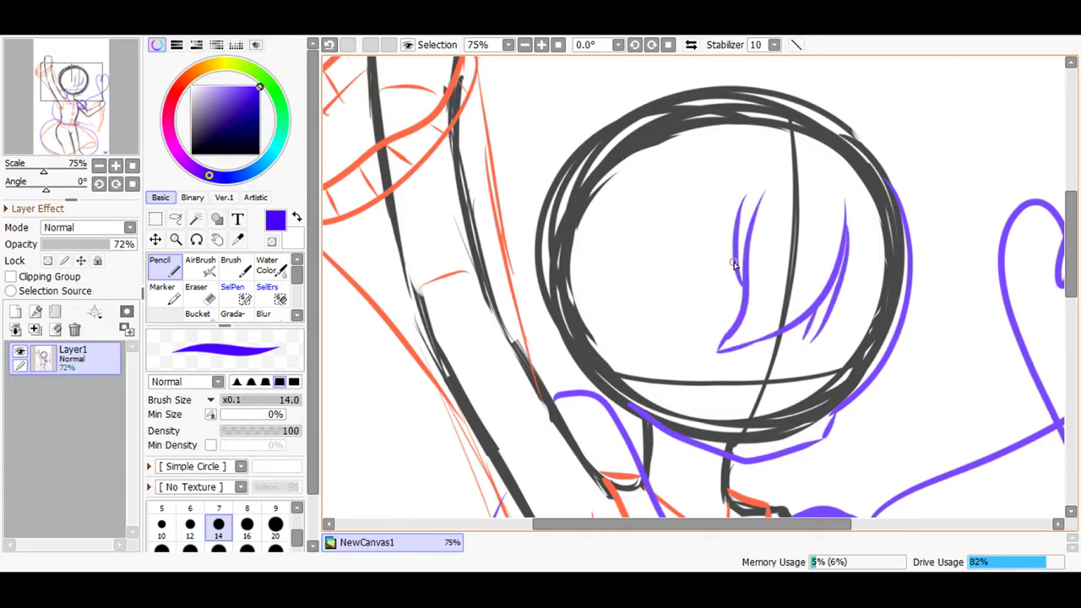
click(329, 45)
mouse_move(744, 200)
mouse_down()
mouse_move(724, 238)
mouse_move(720, 313)
mouse_up()
drag(736, 250, 725, 301)
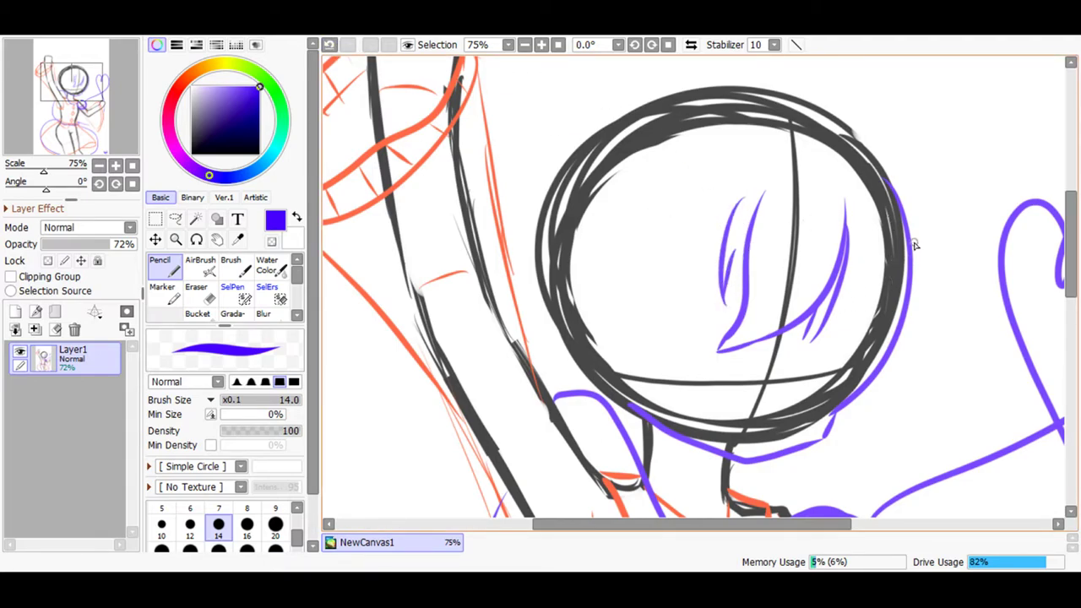
Sketch wavy hair strands down past the right cheek and extend the outer hair contour over the crown of the head.
mouse_move(849, 267)
mouse_down()
mouse_move(857, 383)
mouse_move(831, 444)
mouse_move(820, 446)
mouse_move(836, 450)
mouse_move(830, 427)
mouse_move(822, 476)
mouse_move(796, 479)
mouse_move(807, 489)
mouse_move(860, 411)
mouse_up()
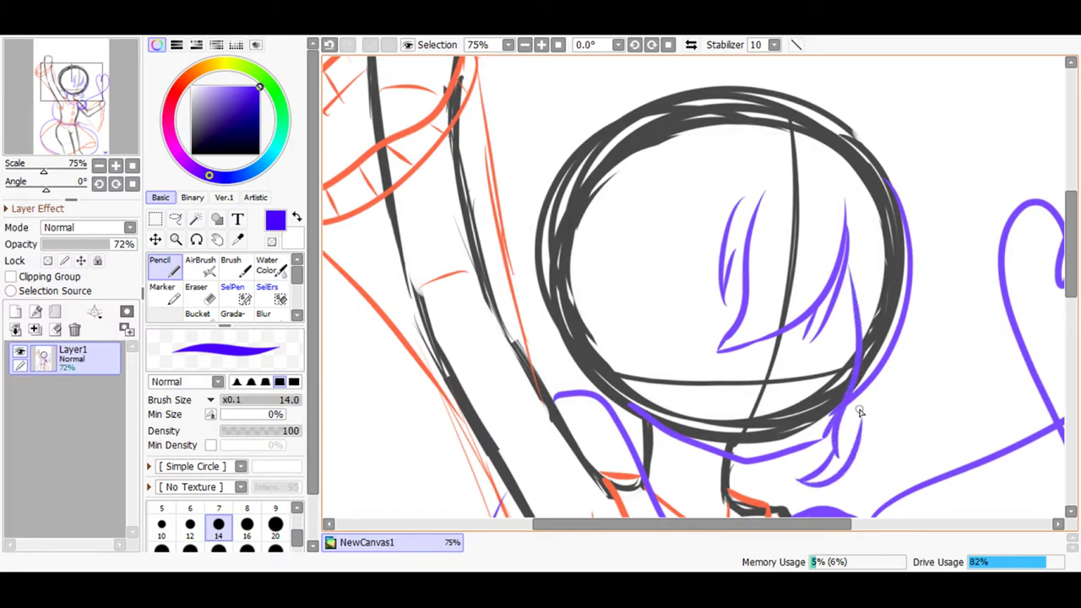
mouse_move(917, 272)
mouse_down()
mouse_move(893, 396)
mouse_move(872, 408)
mouse_move(881, 459)
mouse_move(870, 458)
mouse_up()
key(ctrl+z)
mouse_move(899, 187)
mouse_down()
mouse_move(902, 365)
mouse_move(878, 423)
mouse_up()
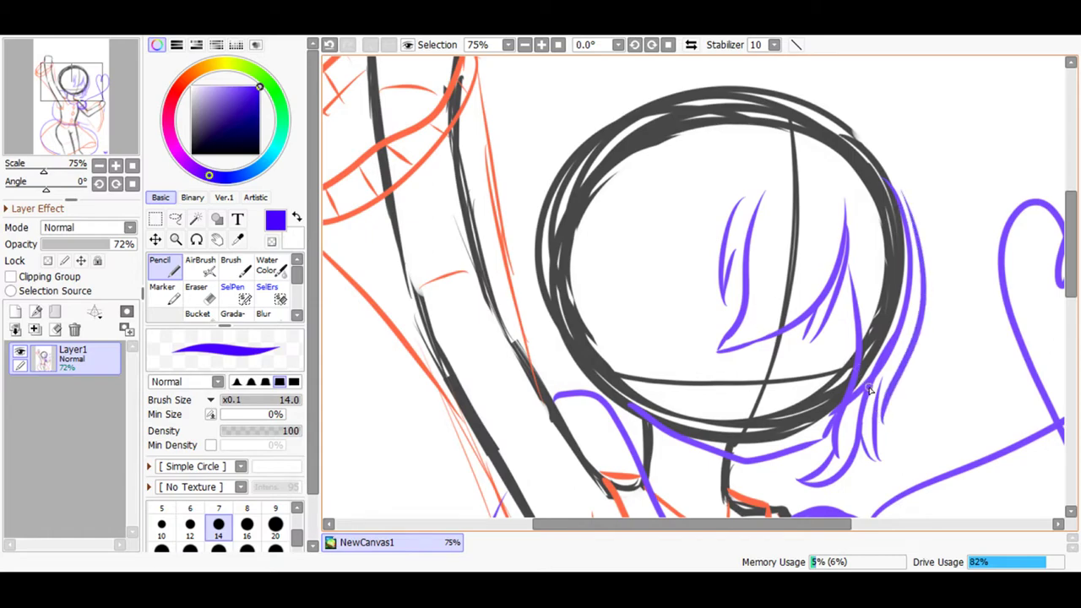
drag(923, 238, 811, 95)
mouse_move(903, 204)
mouse_down()
mouse_move(768, 81)
mouse_move(679, 127)
mouse_move(656, 92)
mouse_move(593, 144)
mouse_up()
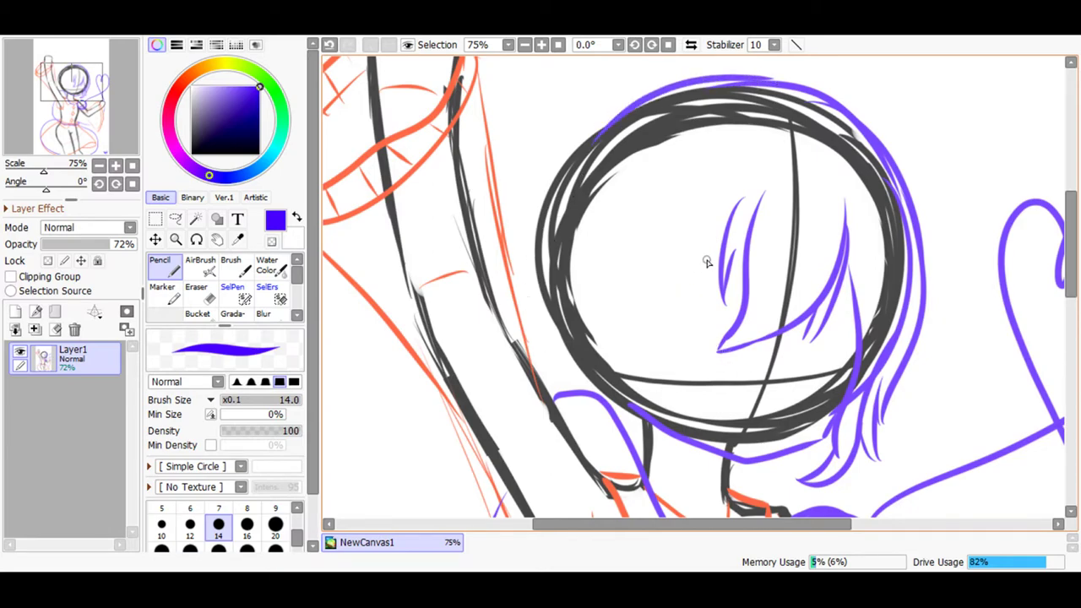
Draw the left bangs sweeping from the large bang and a long side lock curling below the jaw on the head's left side.
mouse_move(723, 247)
mouse_down()
mouse_move(664, 348)
mouse_move(652, 335)
mouse_move(666, 286)
mouse_up()
drag(644, 336, 644, 440)
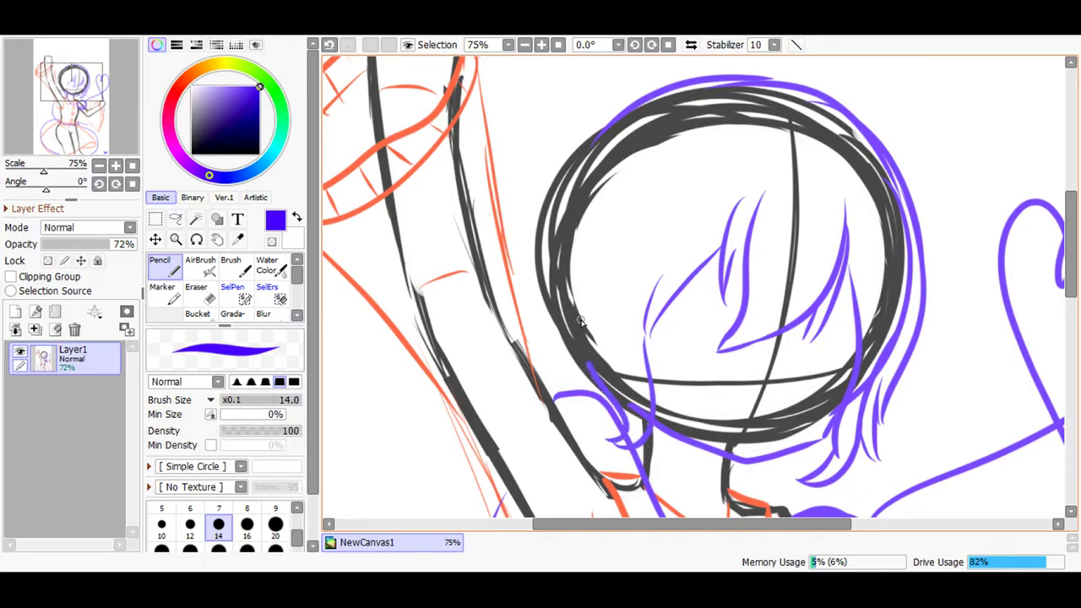
click(329, 44)
mouse_move(642, 335)
mouse_down()
mouse_move(630, 399)
mouse_move(629, 466)
mouse_move(643, 466)
mouse_move(604, 466)
mouse_move(579, 403)
mouse_move(581, 257)
mouse_up()
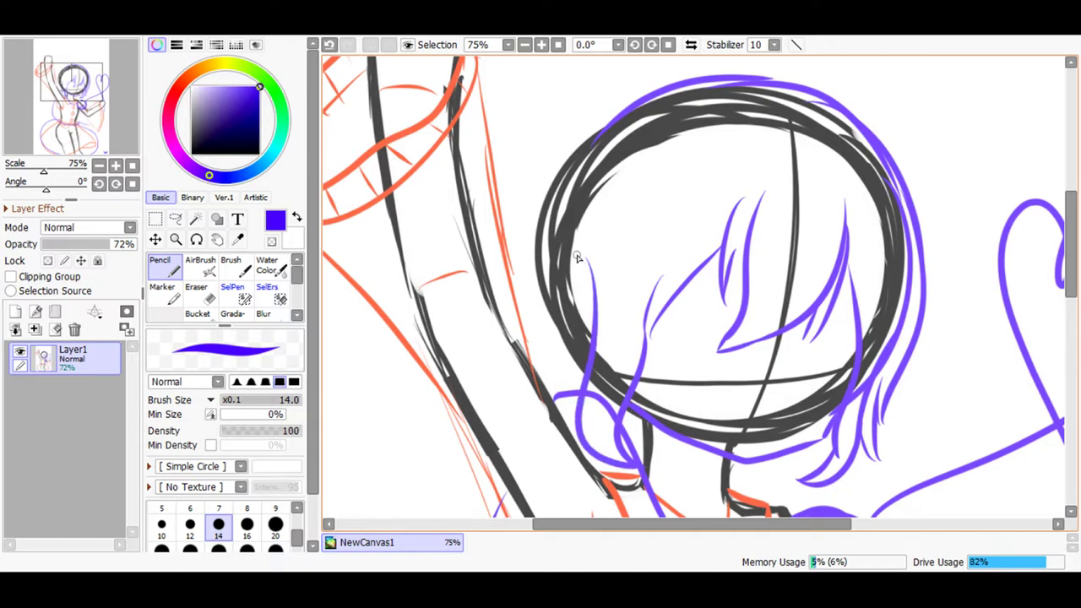
mouse_move(639, 155)
mouse_down()
mouse_move(588, 313)
mouse_move(588, 243)
mouse_move(581, 393)
mouse_up()
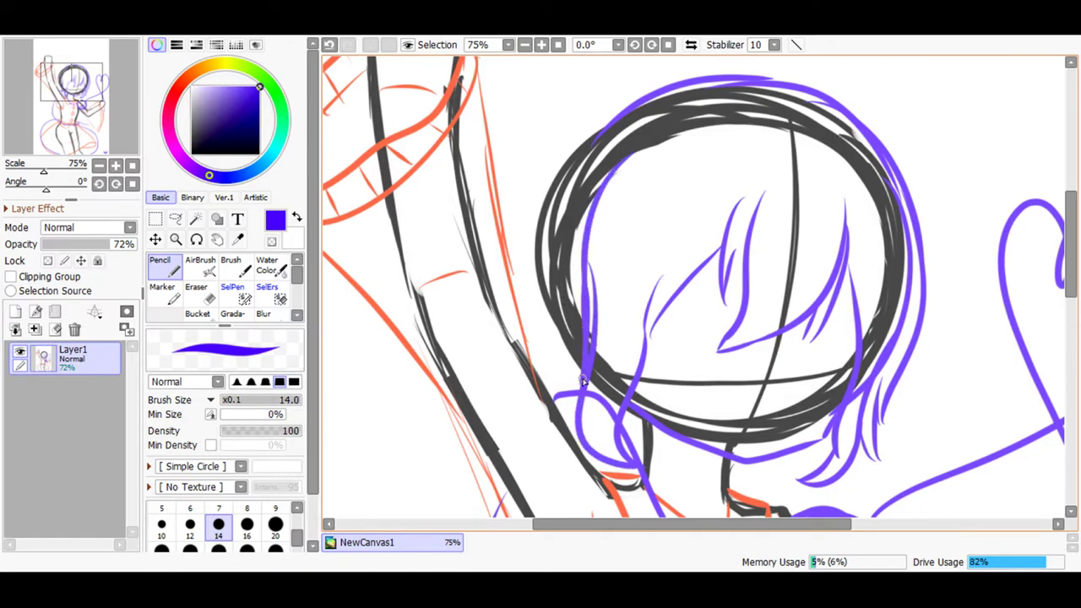
mouse_move(583, 272)
mouse_down()
mouse_move(545, 374)
mouse_move(581, 353)
mouse_move(584, 407)
mouse_up()
Sketch the outer hair contour down the head's left side with layered strokes, ending in a small outward curl near the raised arm.
drag(613, 129, 559, 201)
drag(629, 106, 564, 209)
mouse_move(603, 119)
mouse_down()
mouse_move(547, 245)
mouse_move(565, 169)
mouse_move(557, 305)
mouse_up()
drag(542, 215, 553, 342)
drag(537, 277, 547, 355)
mouse_move(547, 296)
mouse_down()
mouse_move(502, 429)
mouse_move(524, 433)
mouse_move(512, 456)
mouse_up()
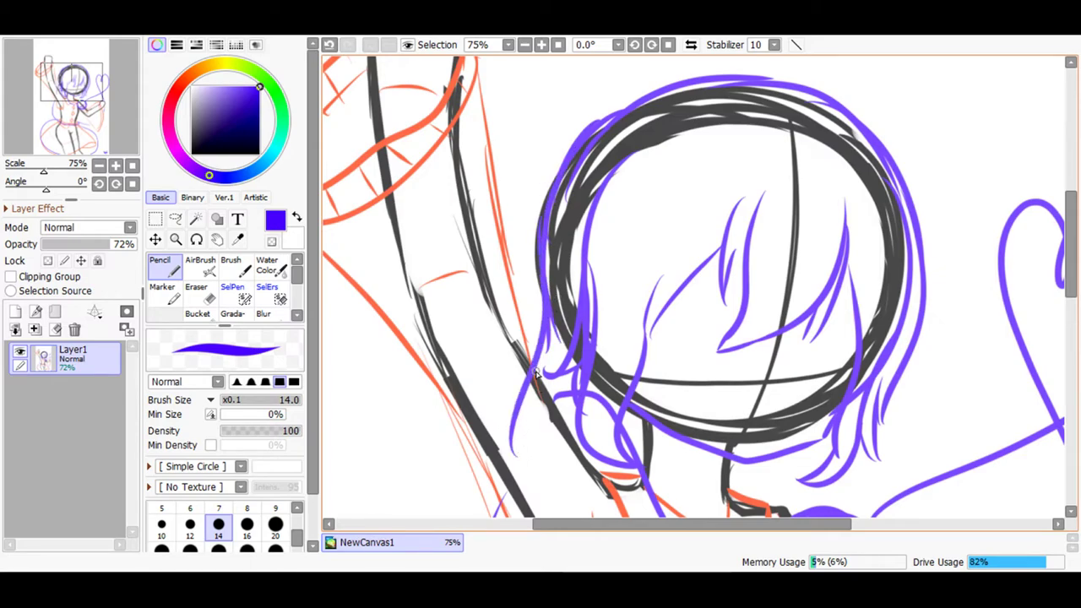
click(330, 45)
mouse_move(546, 276)
mouse_down()
mouse_move(551, 301)
mouse_move(531, 349)
mouse_move(537, 367)
mouse_move(543, 313)
mouse_move(539, 365)
mouse_up()
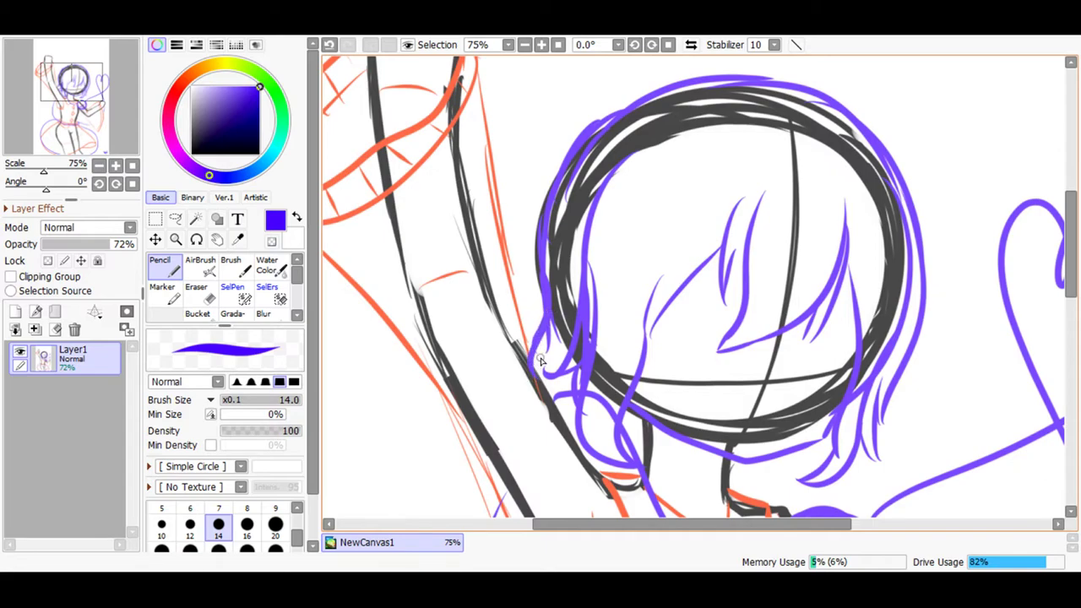
Add hair strands below the jaw beside the neck on the right and along the lower edge of the left lock.
drag(895, 387, 854, 497)
drag(827, 461, 761, 503)
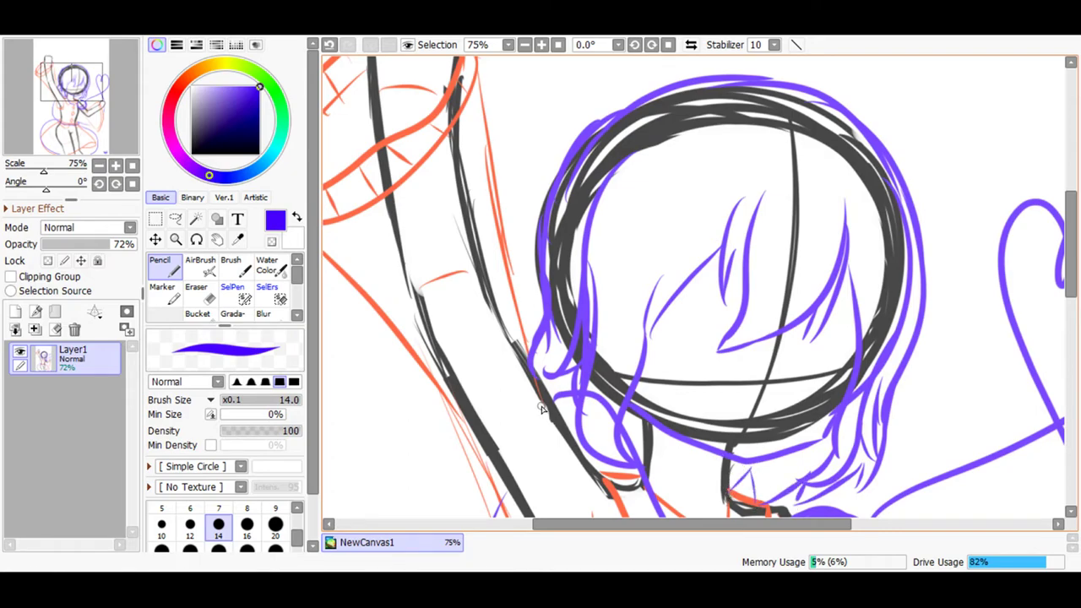
mouse_move(543, 366)
mouse_down()
mouse_move(585, 463)
mouse_move(587, 431)
mouse_move(610, 476)
mouse_up()
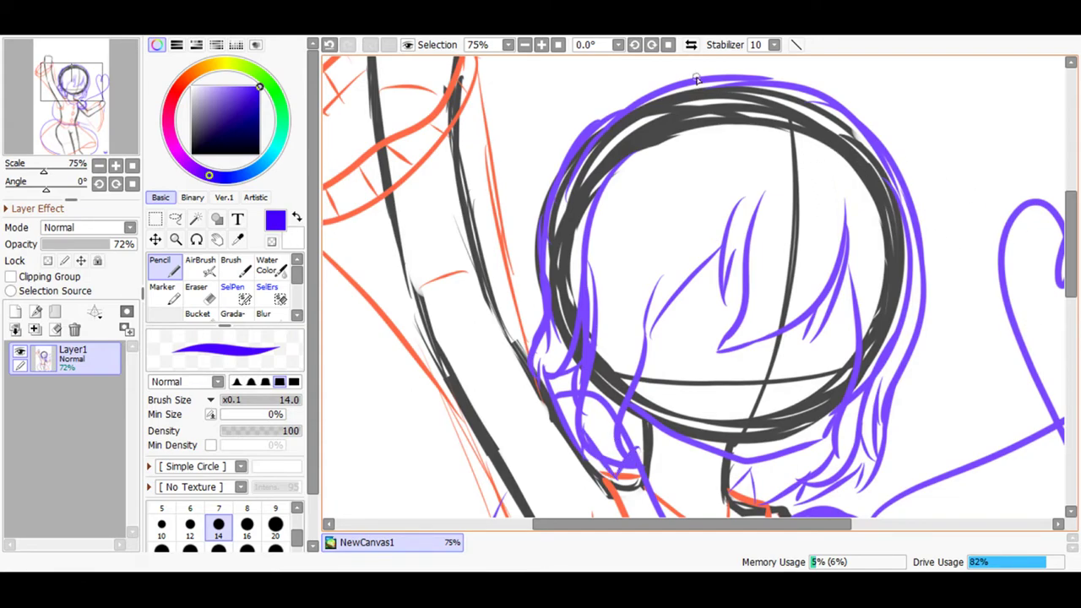
click(524, 44)
click(524, 44)
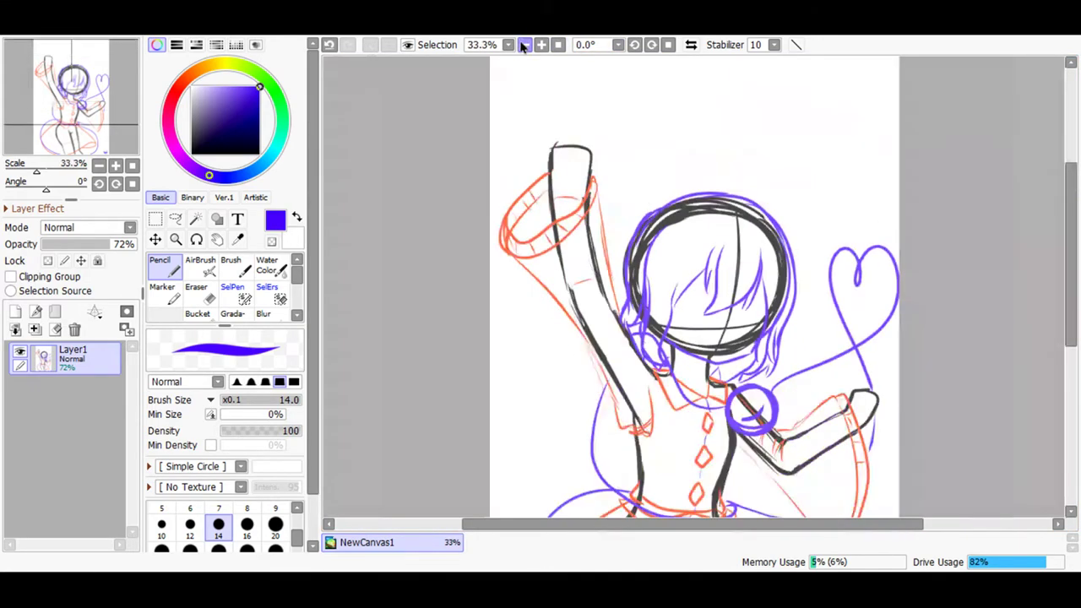
click(542, 44)
click(542, 44)
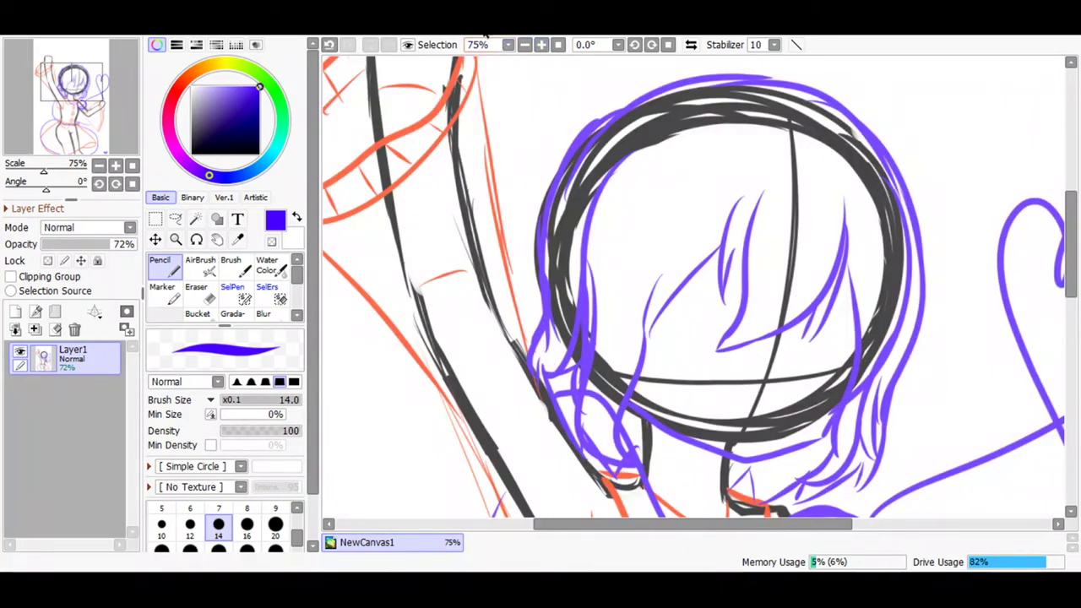
click(525, 43)
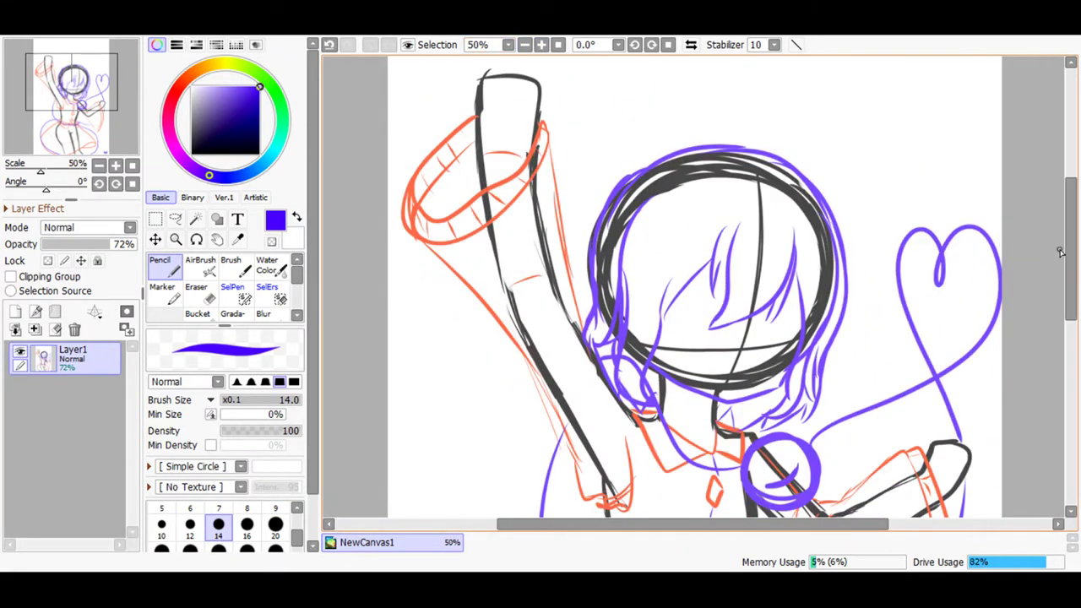
scroll(1060, 250, up, 2)
mouse_move(897, 309)
mouse_down()
mouse_move(741, 366)
mouse_move(647, 369)
mouse_move(579, 332)
mouse_move(566, 278)
mouse_up()
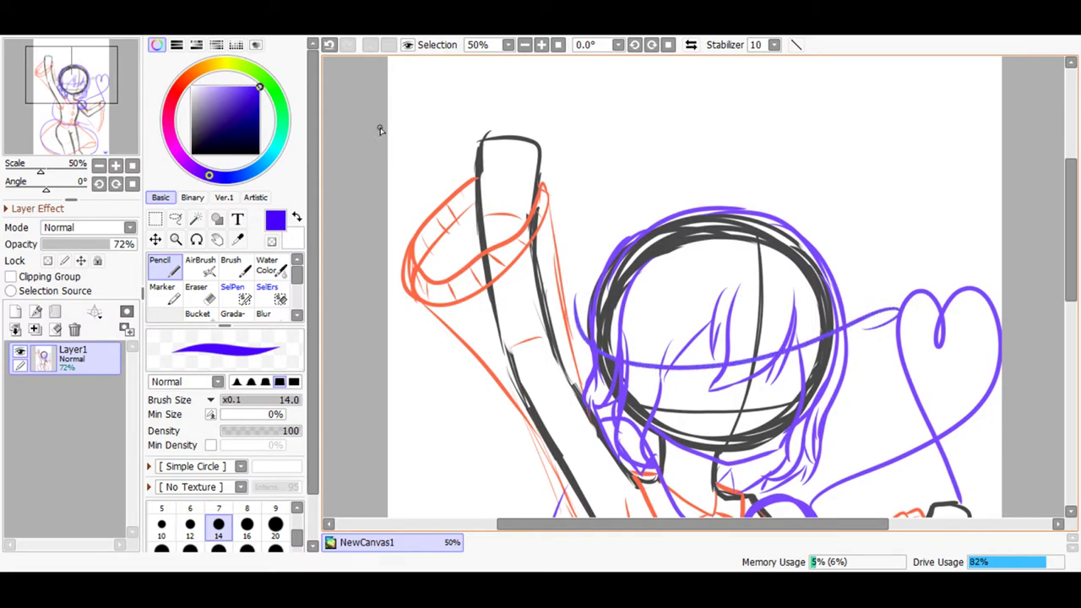
click(329, 44)
mouse_move(881, 327)
mouse_down()
mouse_move(625, 321)
mouse_move(590, 253)
mouse_up()
click(329, 45)
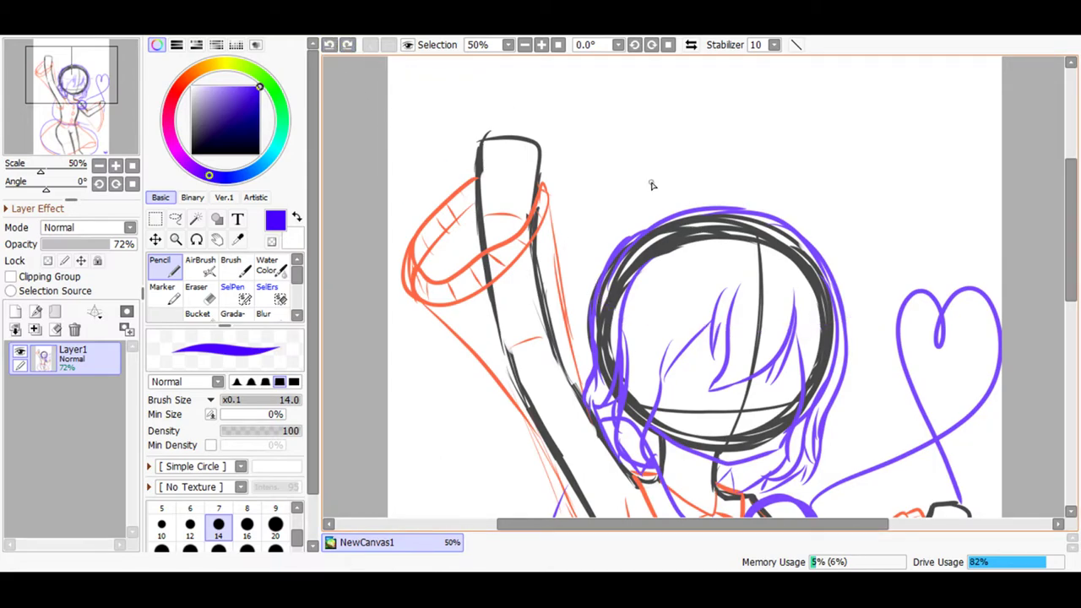
mouse_move(896, 307)
mouse_down()
mouse_move(805, 335)
mouse_move(684, 341)
mouse_move(624, 309)
mouse_up()
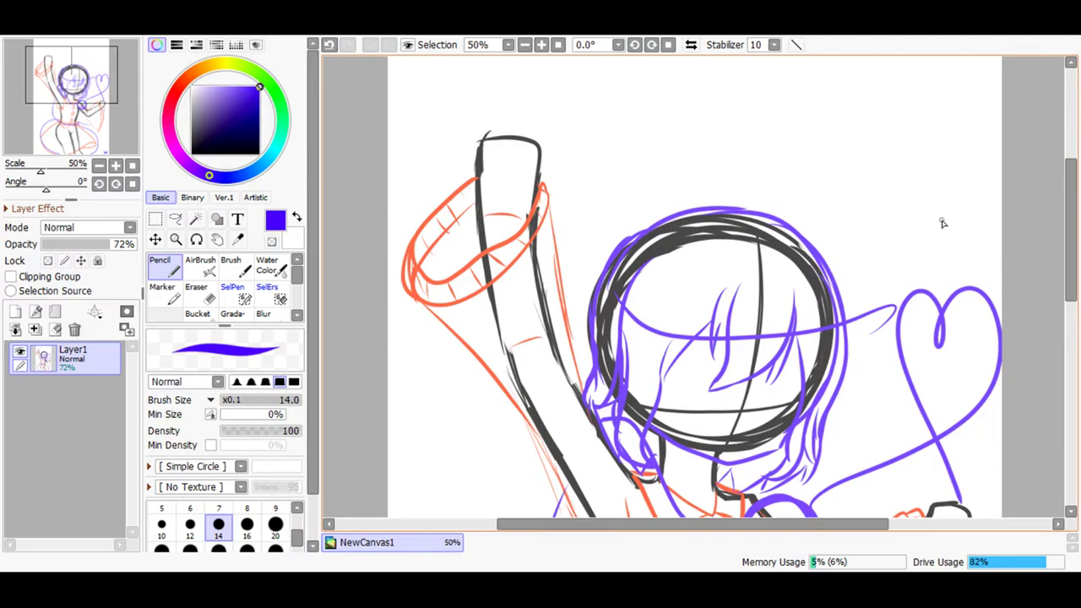
click(329, 45)
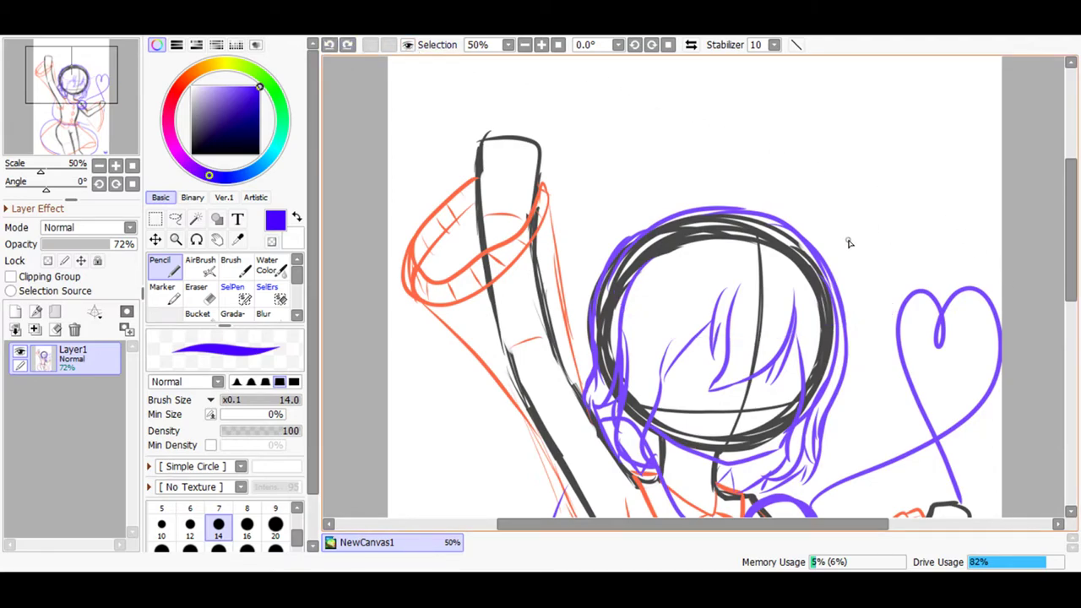
mouse_move(854, 275)
mouse_down()
mouse_move(823, 248)
mouse_move(597, 297)
mouse_move(575, 325)
mouse_up()
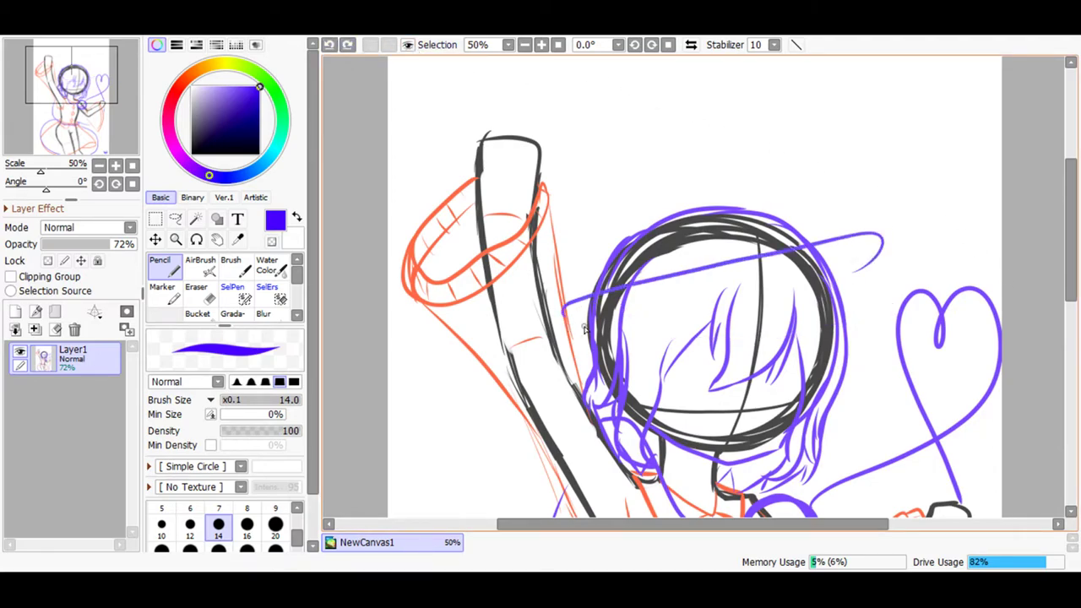
click(330, 45)
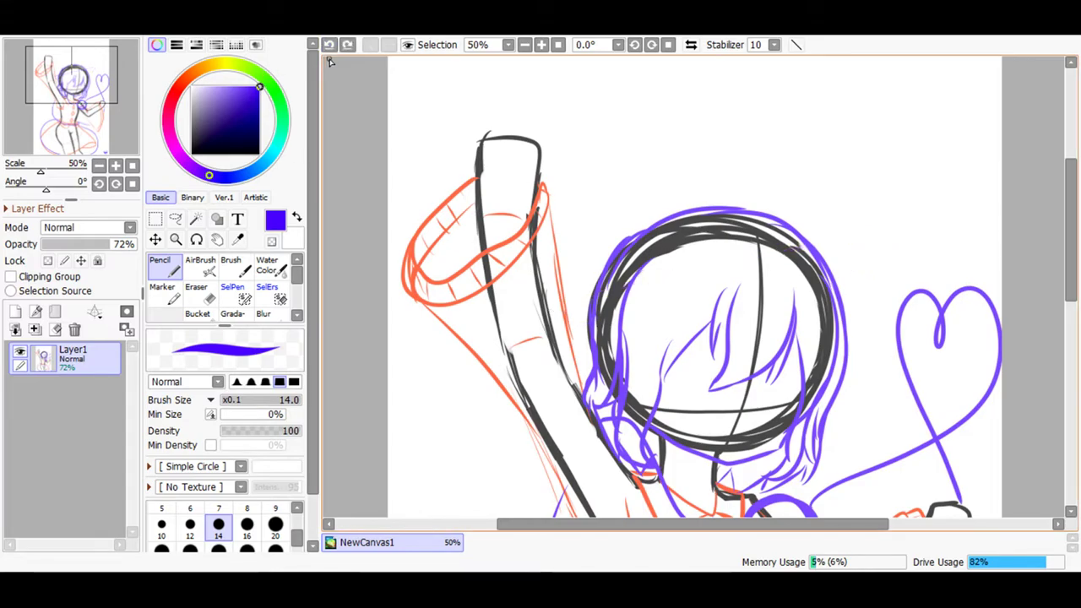
Sketch a slanted hat brim line across the forehead, ending in a pointed tip beyond each side of the head.
click(635, 45)
click(635, 45)
click(634, 45)
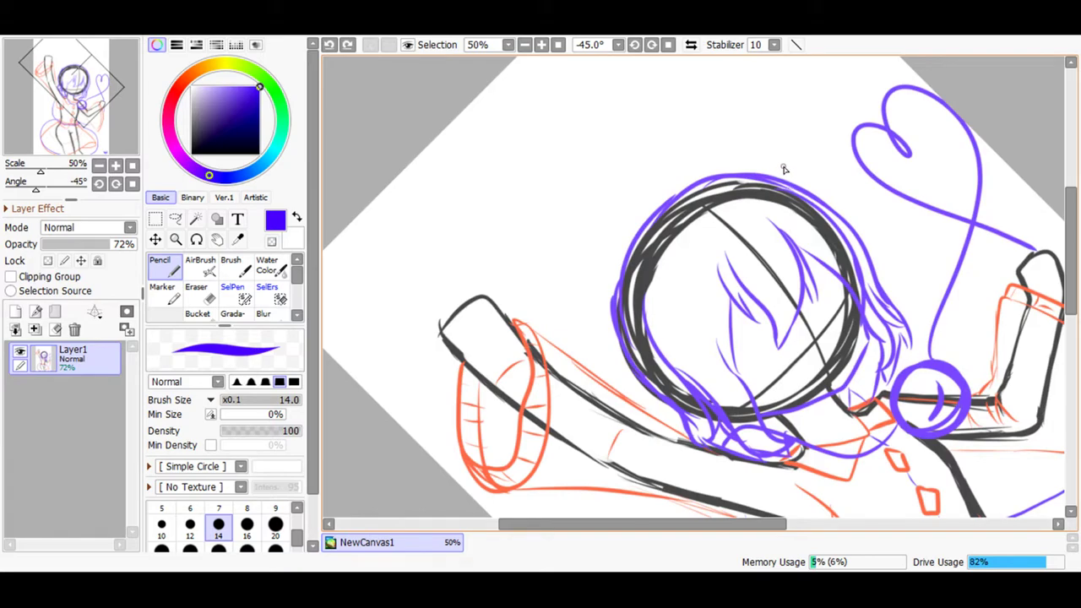
mouse_move(789, 142)
mouse_down()
mouse_move(701, 226)
mouse_move(593, 433)
mouse_move(676, 328)
mouse_up()
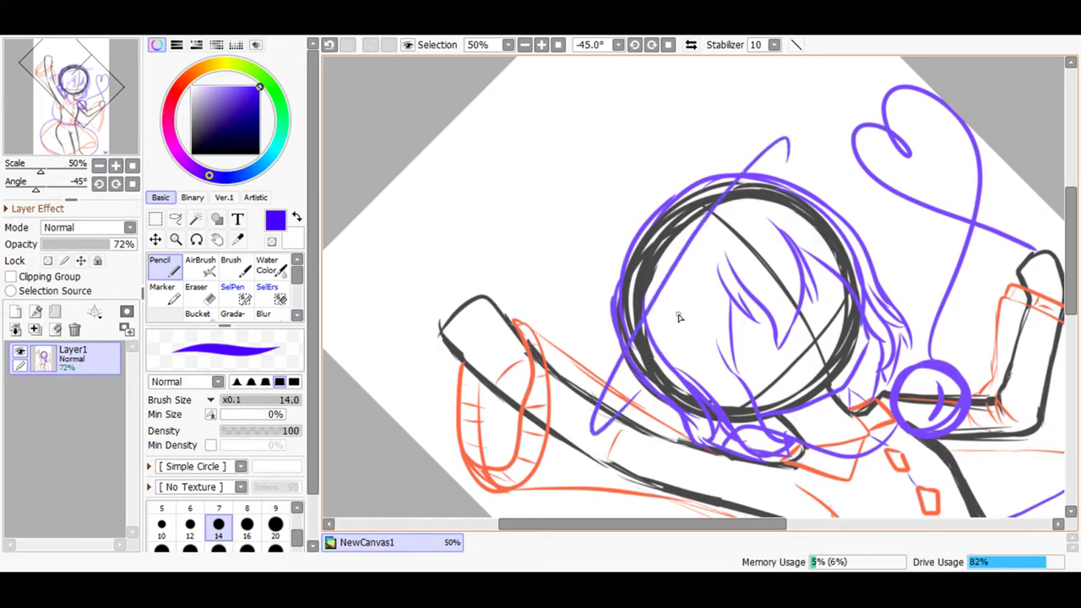
key(ctrl+z)
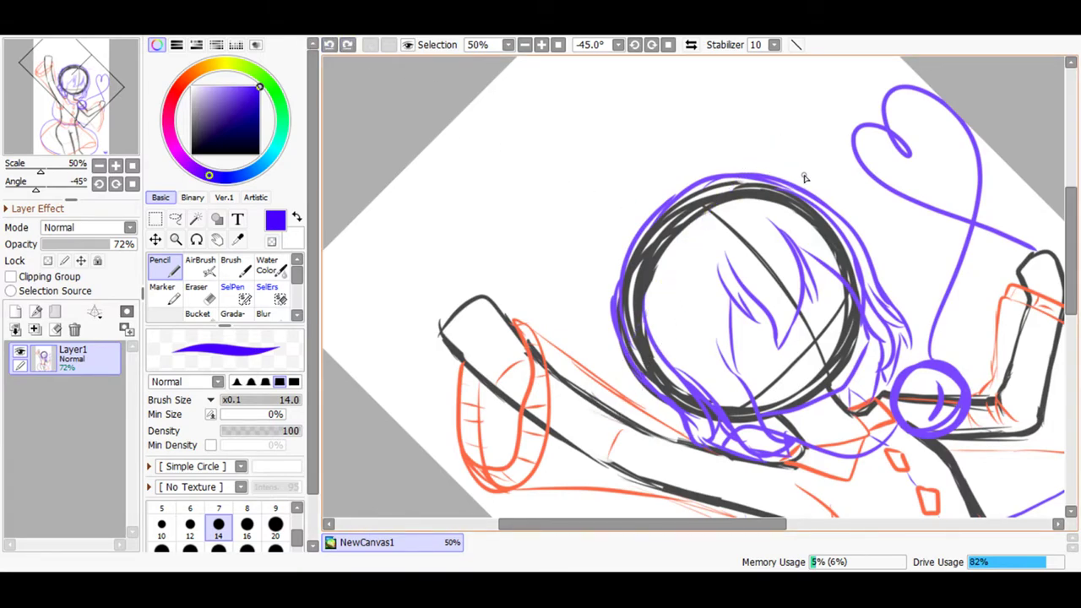
mouse_move(816, 131)
mouse_down()
mouse_move(707, 284)
mouse_move(649, 414)
mouse_move(664, 408)
mouse_up()
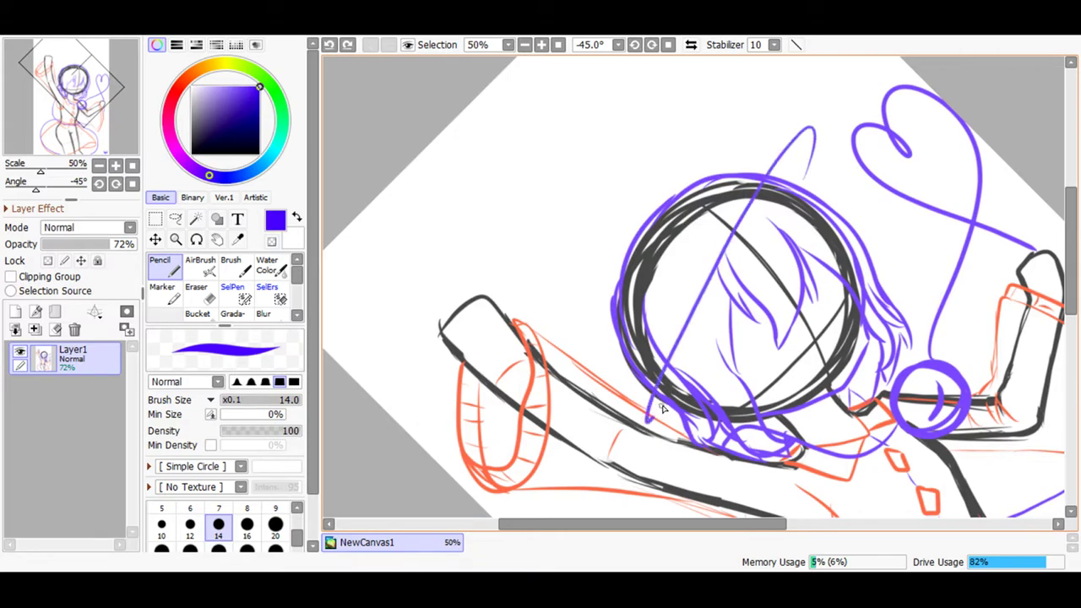
click(328, 44)
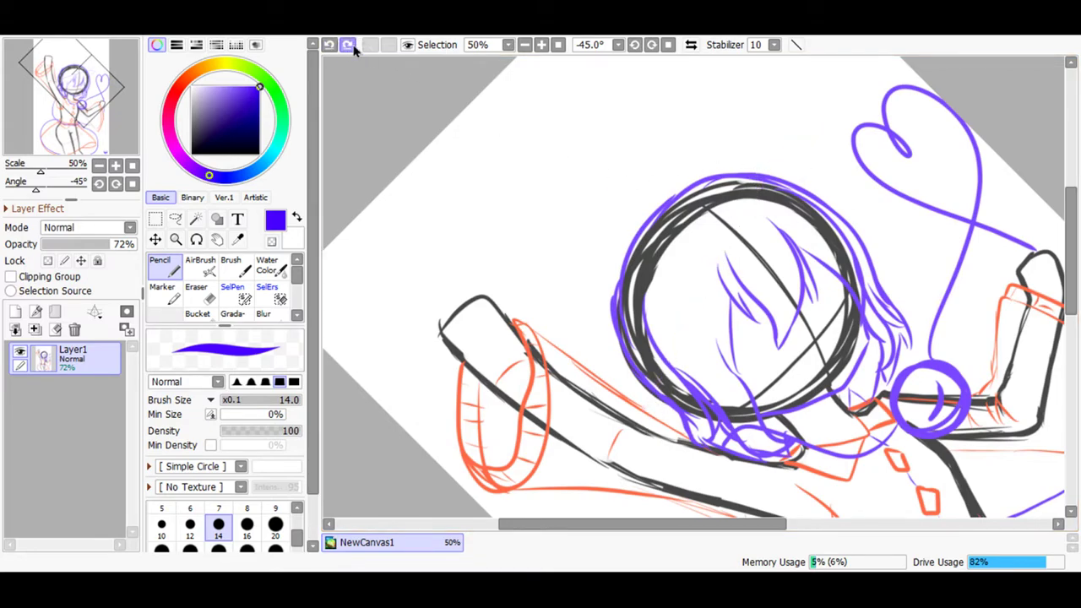
mouse_move(789, 165)
mouse_down()
mouse_move(723, 224)
mouse_move(626, 404)
mouse_up()
drag(789, 141, 741, 175)
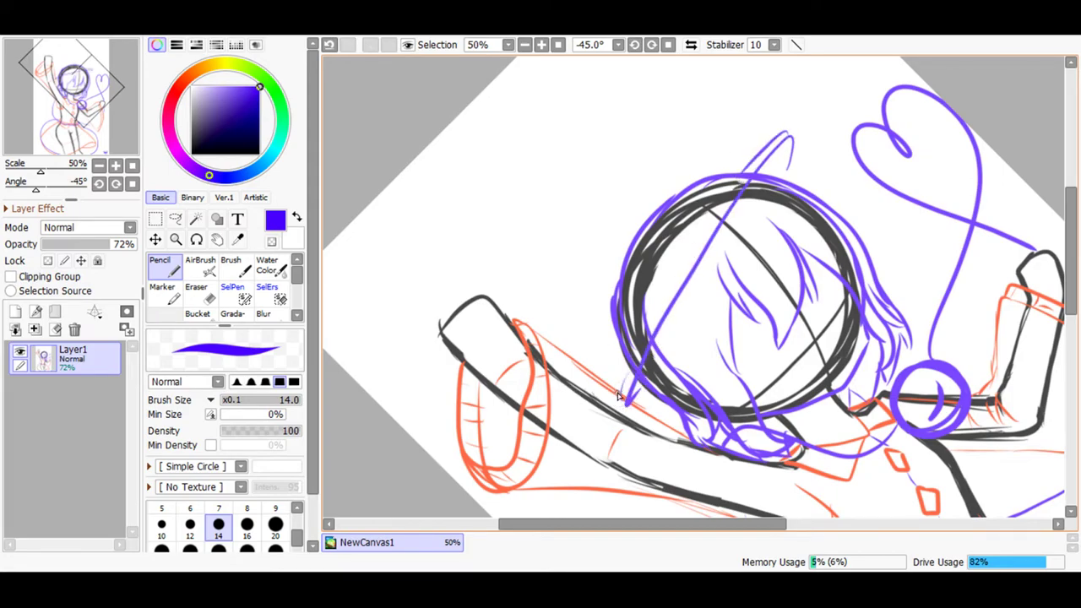
mouse_move(789, 144)
mouse_down()
mouse_move(794, 182)
mouse_move(789, 129)
mouse_up()
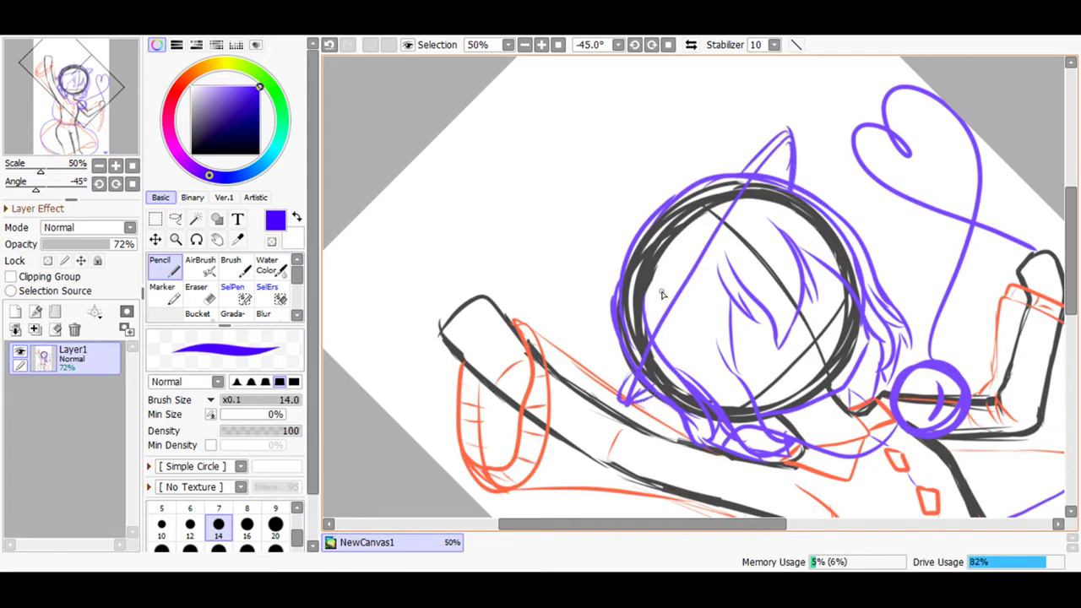
Sketch the hat's crown contour just outside the hair outline and extend both pointed brim tips further outward.
drag(756, 161, 678, 188)
drag(615, 235, 629, 367)
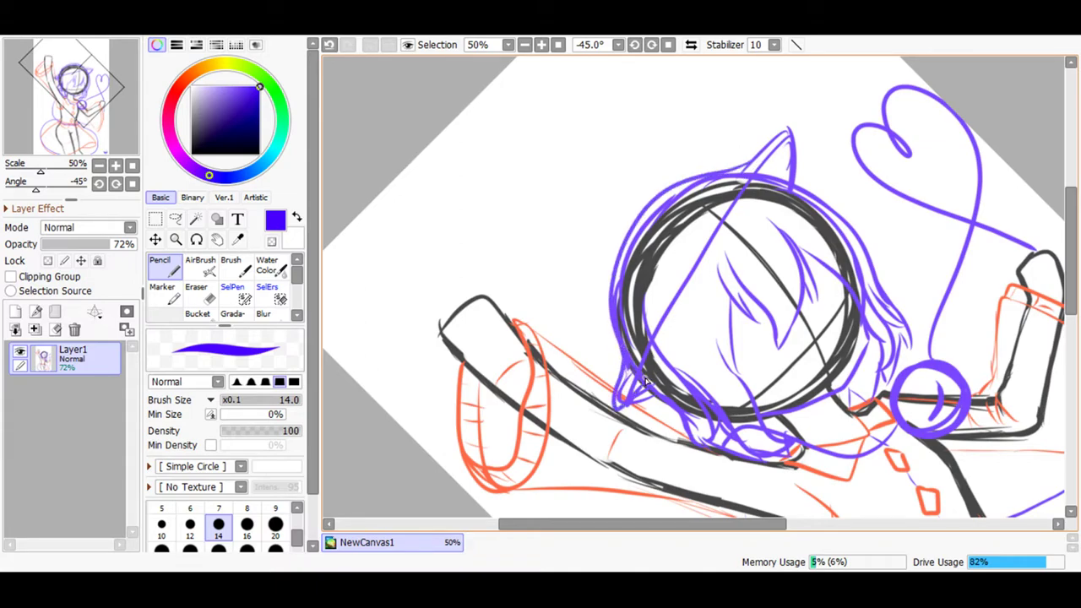
drag(603, 425, 640, 368)
mouse_move(775, 125)
mouse_down()
mouse_move(748, 160)
mouse_move(787, 116)
mouse_move(786, 167)
mouse_up()
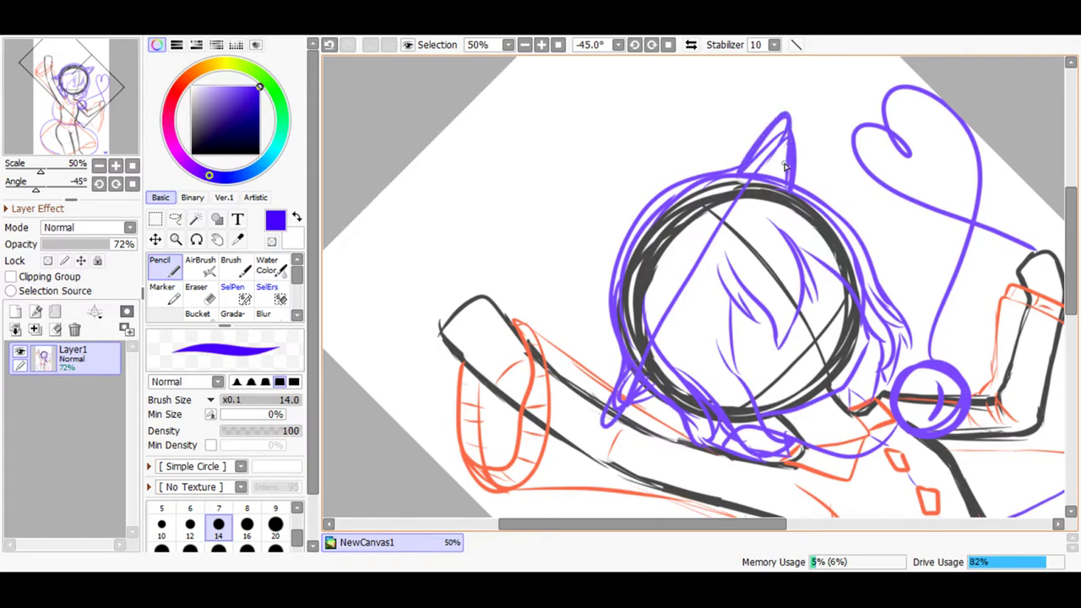
Thicken the slanted brim across the forehead with overlapping purple strokes from tip to tip.
drag(786, 115, 703, 264)
drag(740, 179, 646, 362)
mouse_move(655, 323)
mouse_down()
mouse_move(635, 380)
mouse_move(603, 404)
mouse_up()
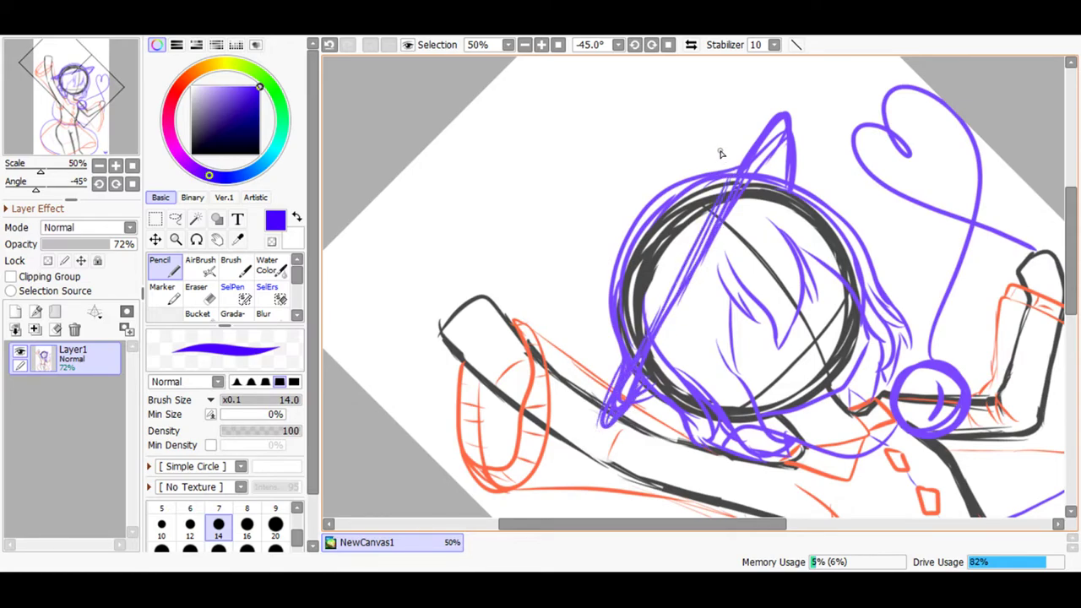
mouse_move(720, 181)
mouse_down()
mouse_move(648, 326)
mouse_move(626, 335)
mouse_up()
Add a small rounded double loop above the brim's end on the raised-arm side of the head.
mouse_move(708, 165)
mouse_down()
mouse_move(715, 121)
mouse_move(769, 142)
mouse_up()
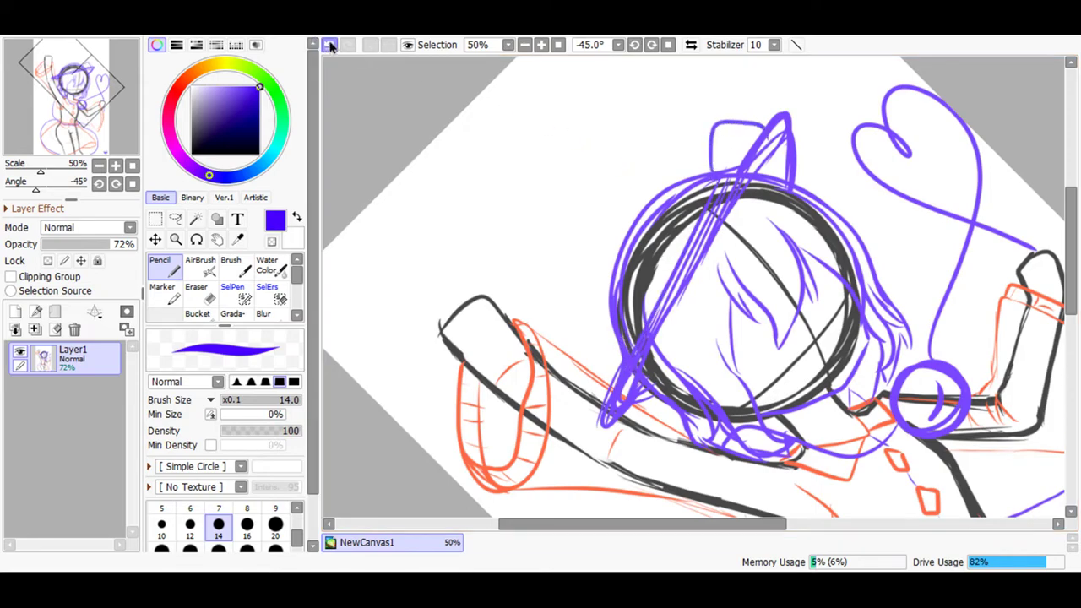
key(ctrl+z)
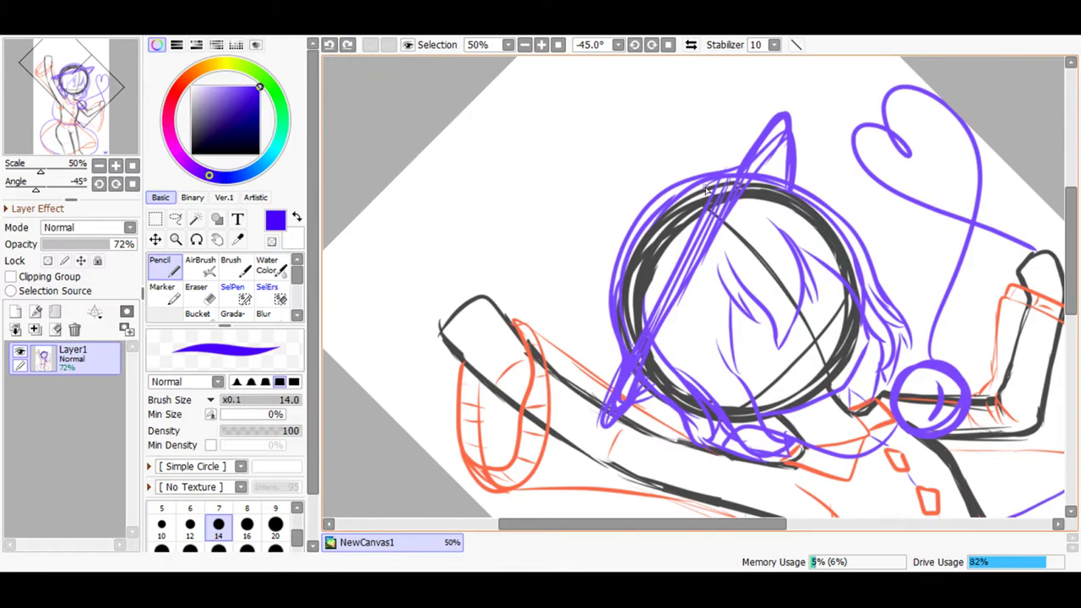
mouse_move(620, 345)
mouse_down()
mouse_move(593, 349)
mouse_move(595, 370)
mouse_move(614, 382)
mouse_up()
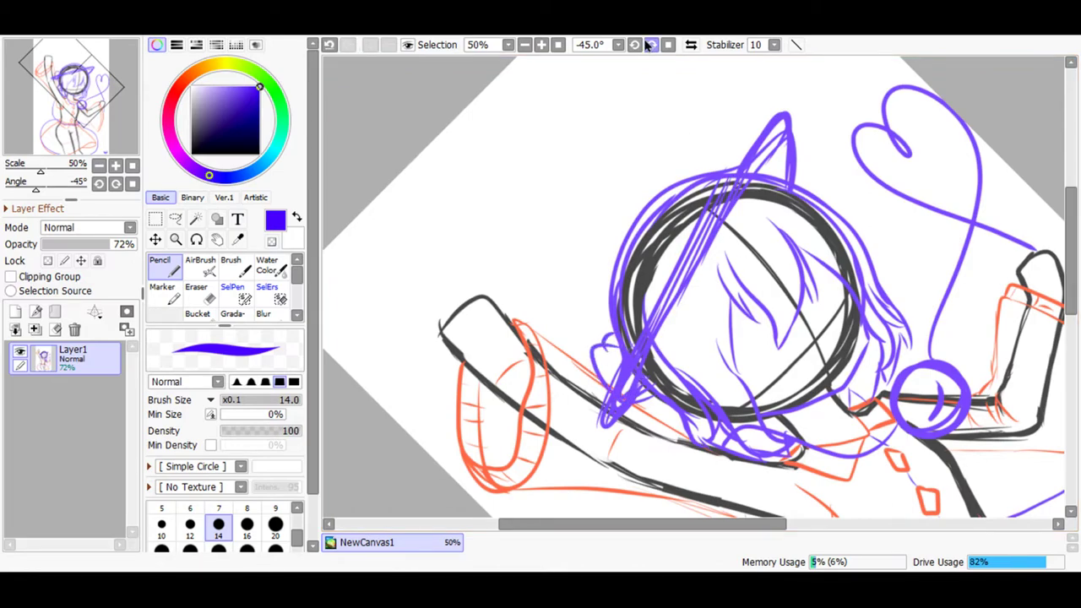
key(Delete)
mouse_move(1055, 281)
mouse_down()
mouse_move(1065, 367)
mouse_move(1062, 287)
mouse_up()
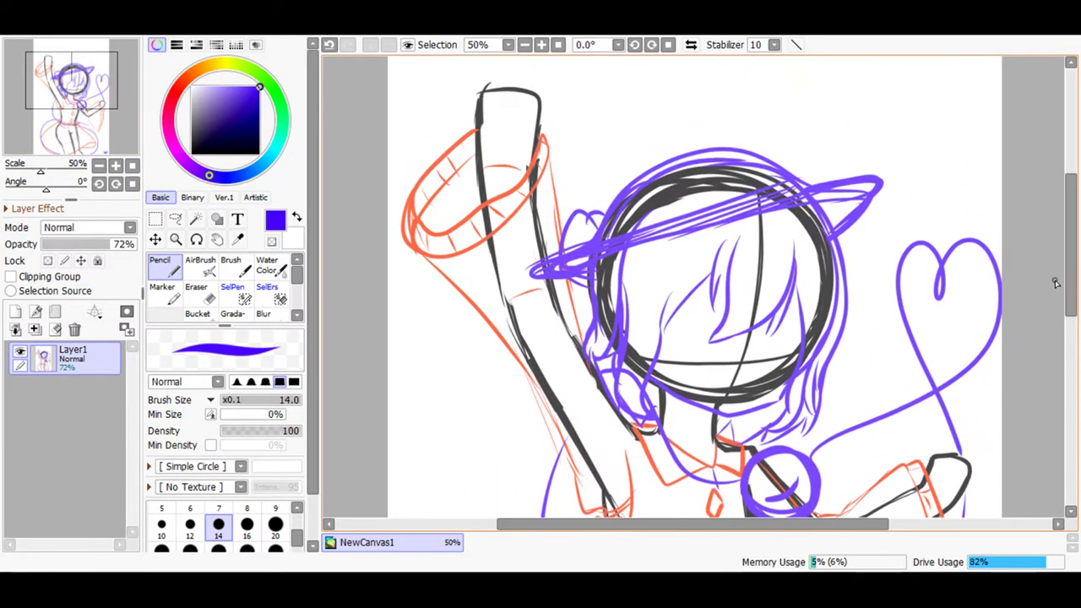
Fade the sketch layer to 36% opacity and add a new layer above it for the line art.
click(76, 245)
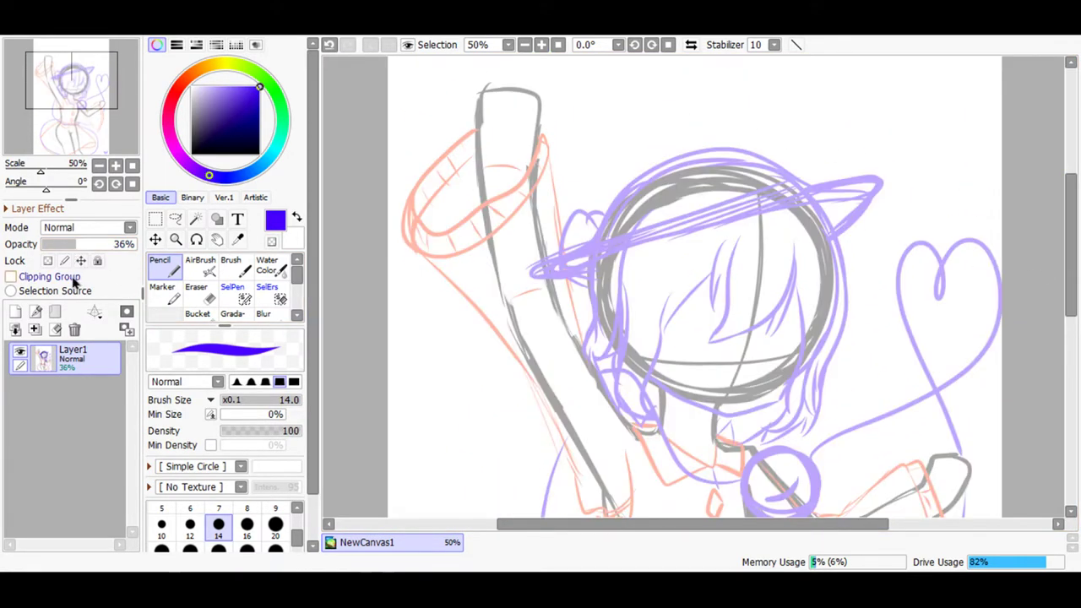
click(16, 313)
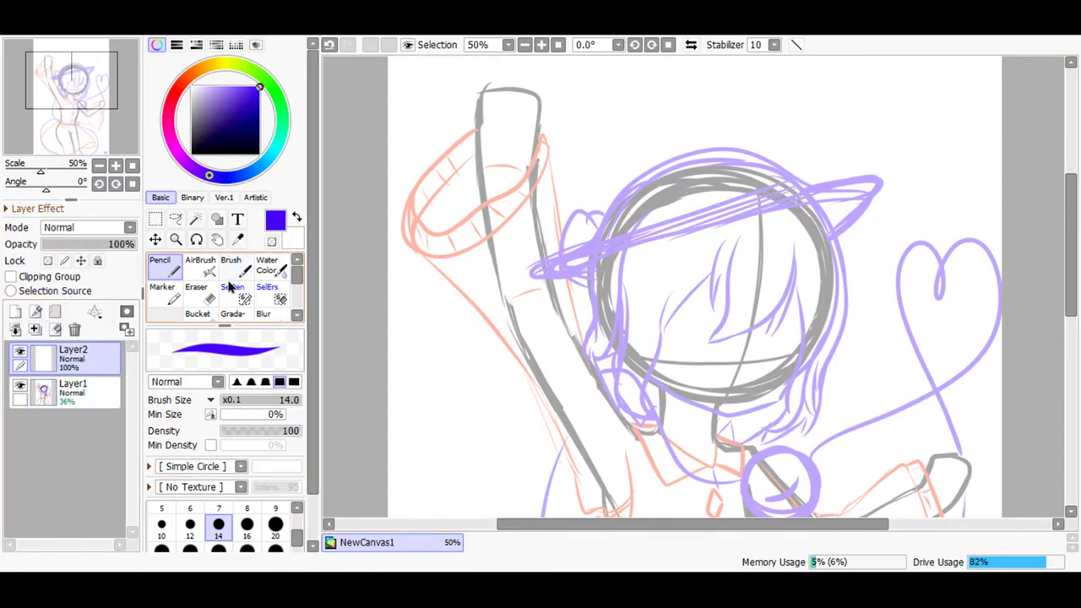
Set the Pencil colour to black and its brush size to 10.
click(193, 155)
click(191, 526)
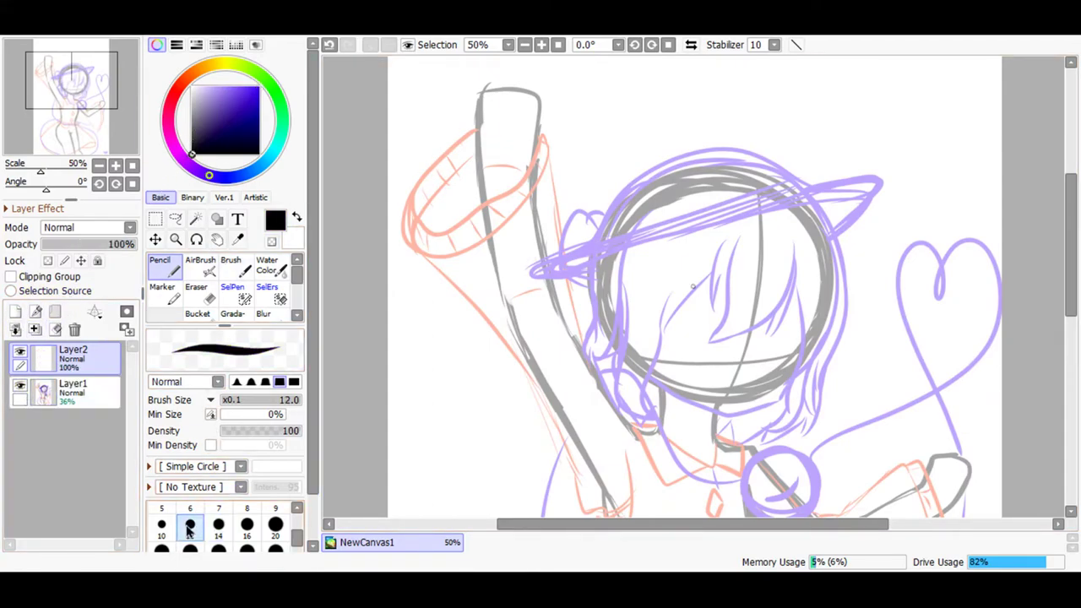
click(162, 526)
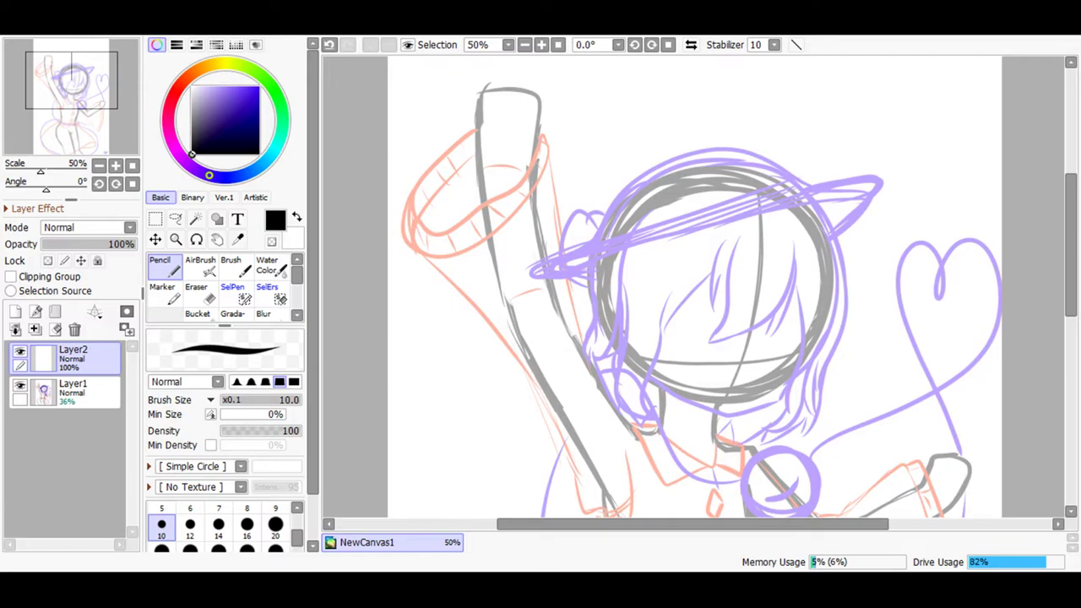
Try a black stroke along the face's right jaw, undo it, and set the brush size to 8.
click(542, 45)
click(541, 44)
click(541, 45)
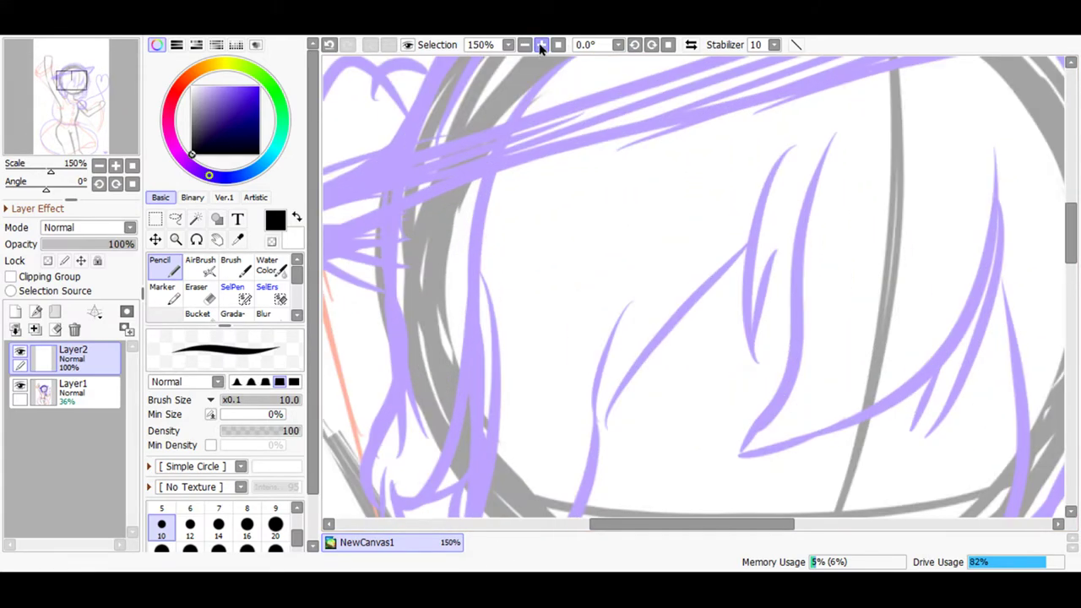
drag(1062, 233, 1064, 272)
drag(1038, 196, 960, 286)
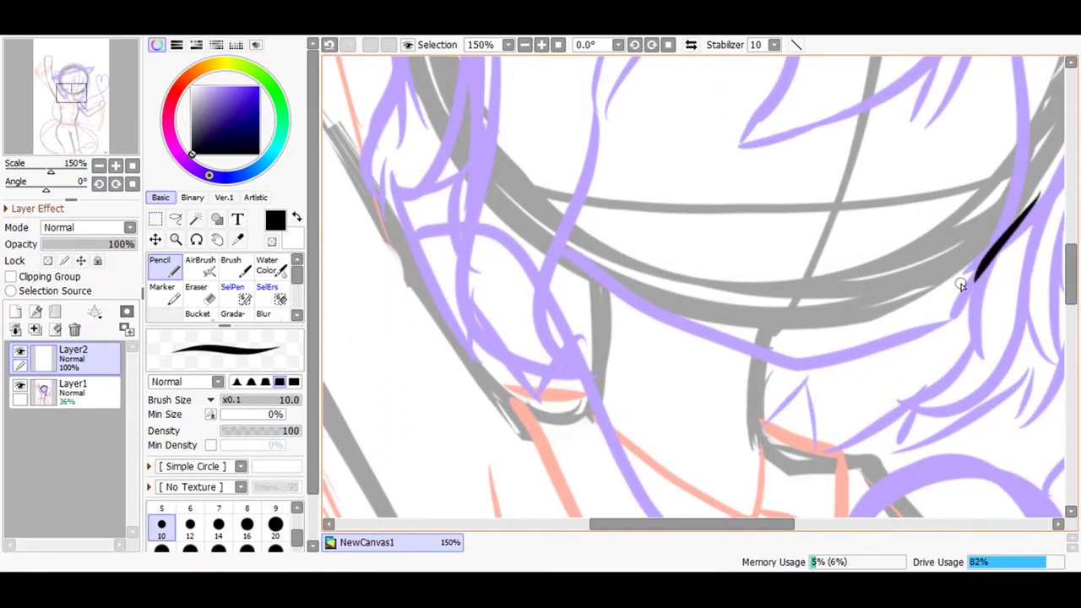
click(329, 45)
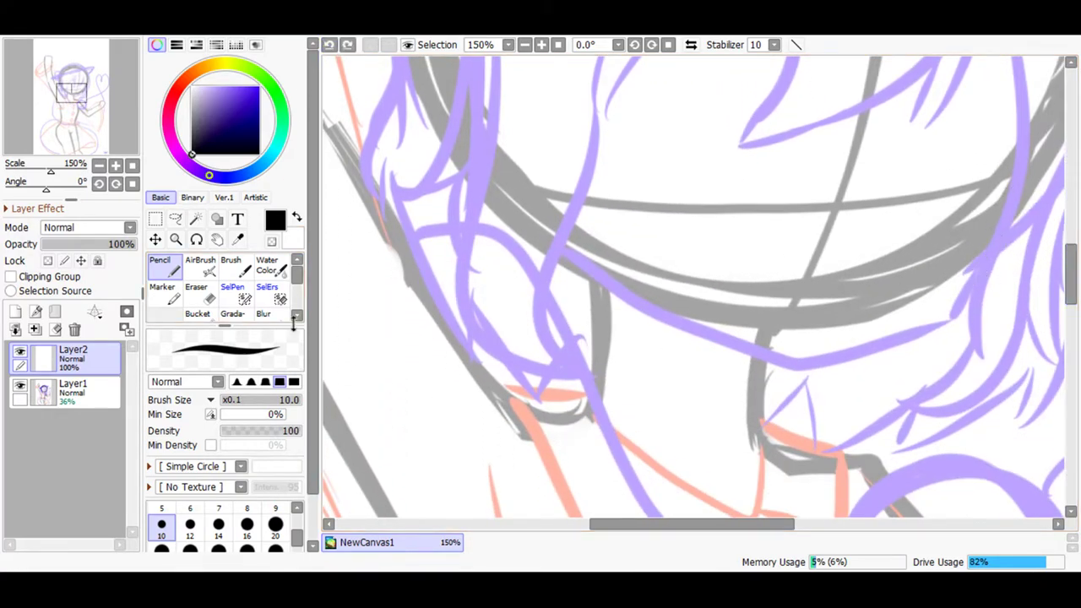
scroll(254, 532, up, 2)
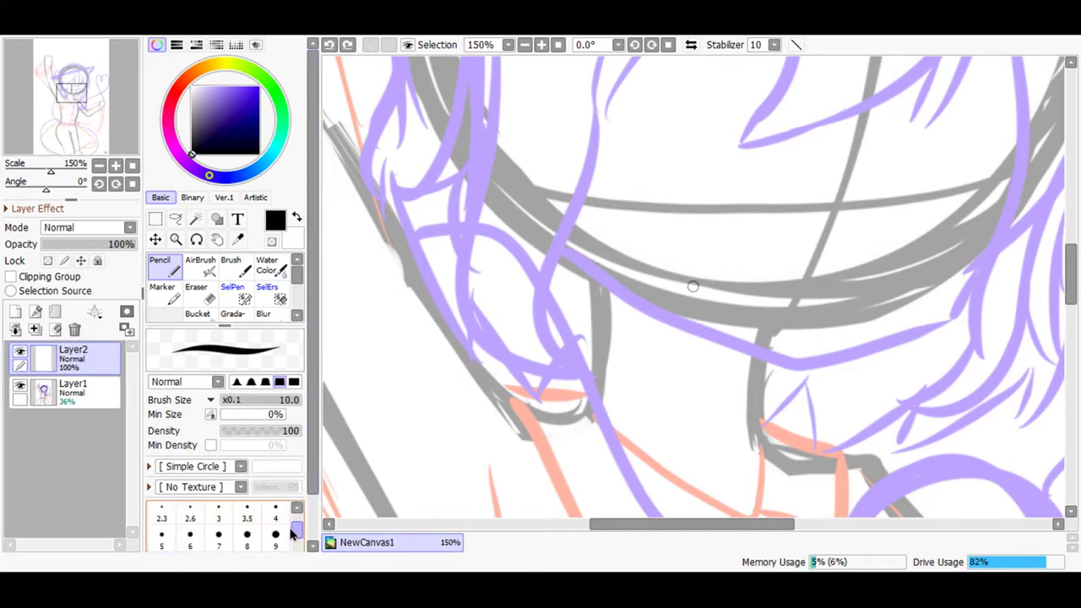
click(248, 545)
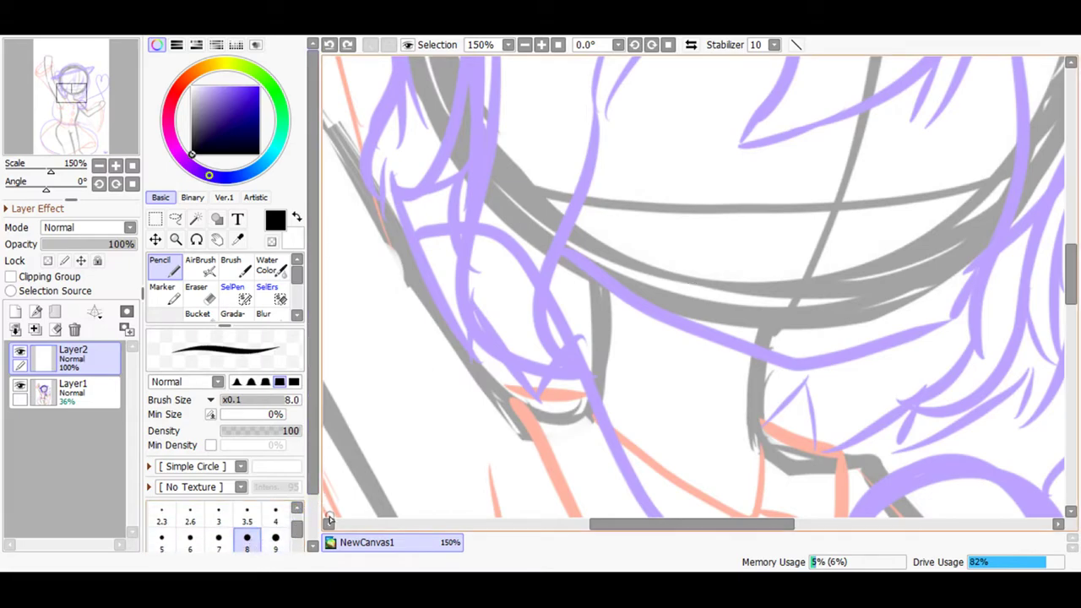
Try inking the face's right cheek contour, undo the stroke, and set the stabilizer to 15.
drag(628, 530, 678, 528)
mouse_move(1070, 280)
mouse_down()
mouse_move(1065, 244)
mouse_move(1053, 251)
mouse_move(1072, 257)
mouse_move(1072, 270)
mouse_up()
drag(963, 84, 948, 221)
mouse_move(926, 290)
mouse_down()
mouse_move(875, 378)
mouse_move(816, 443)
mouse_up()
click(329, 44)
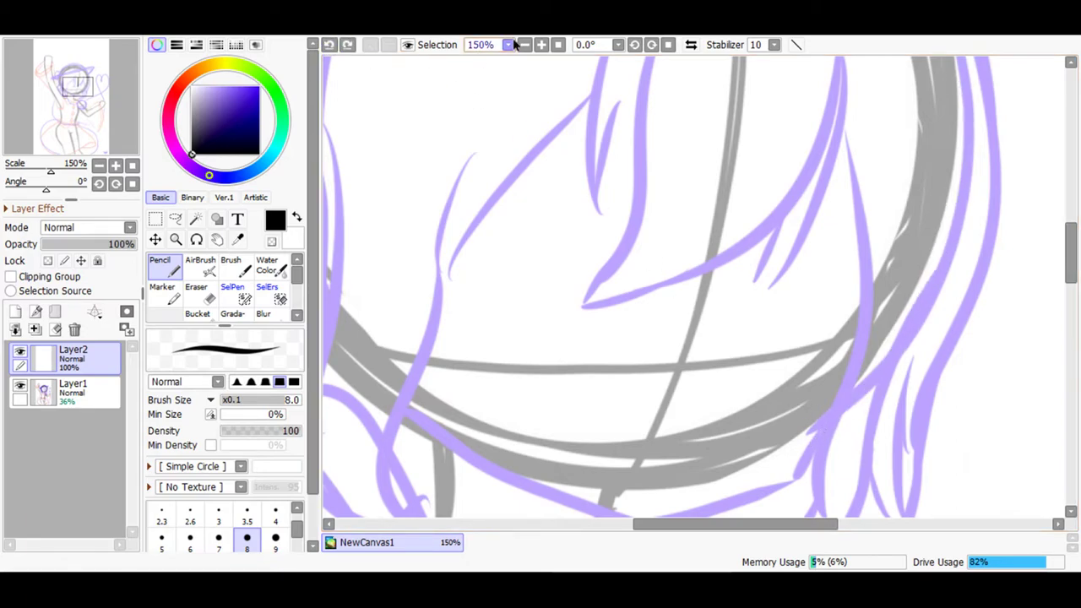
click(774, 44)
click(753, 293)
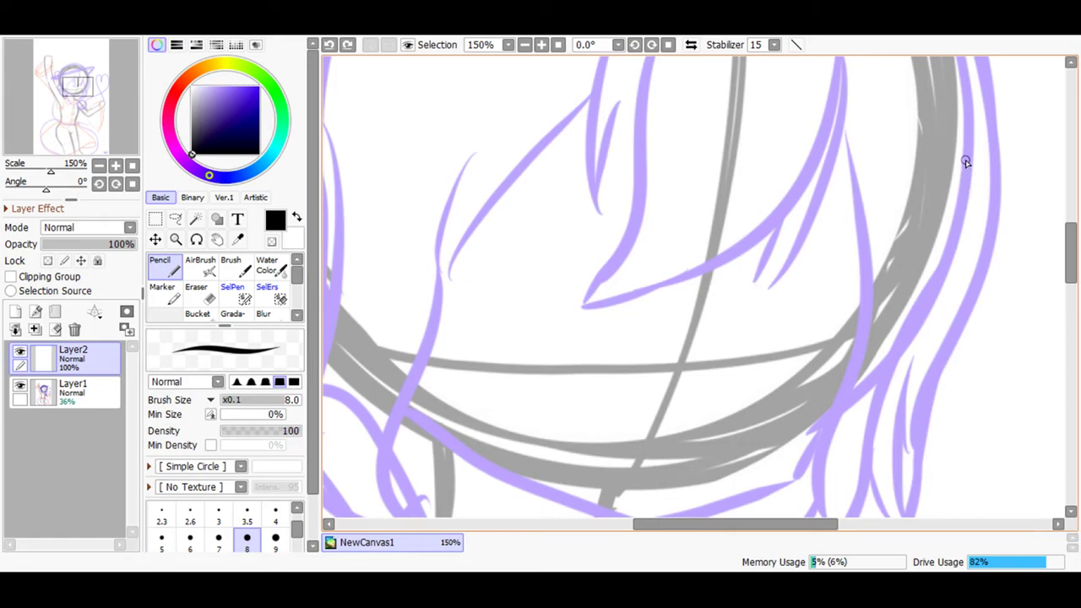
Ink the right side of the face in black as one smooth curve from the temple down to the jaw corner.
drag(934, 257, 821, 448)
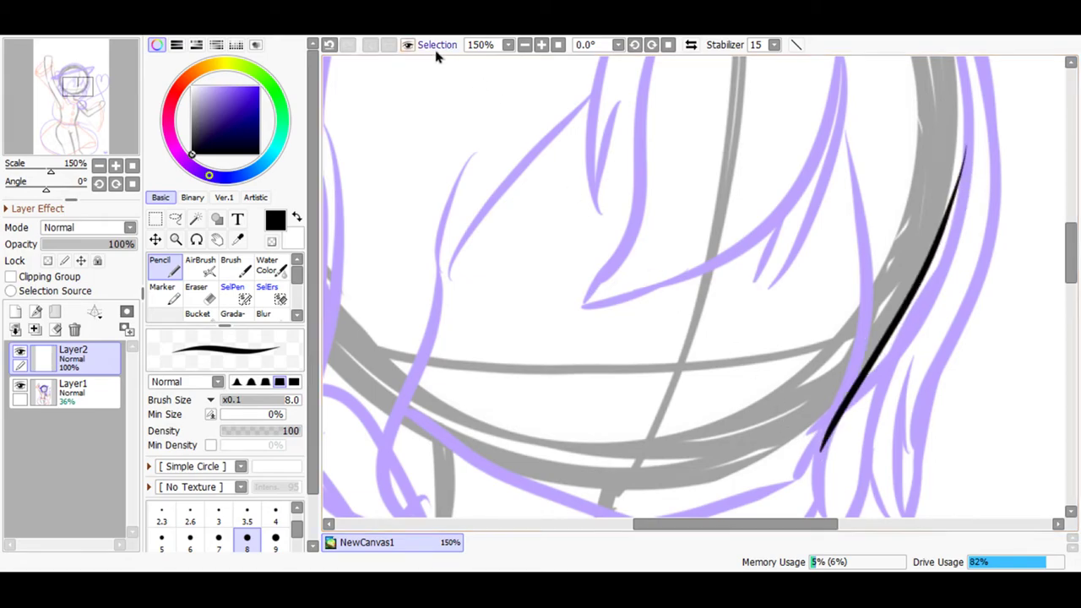
click(330, 44)
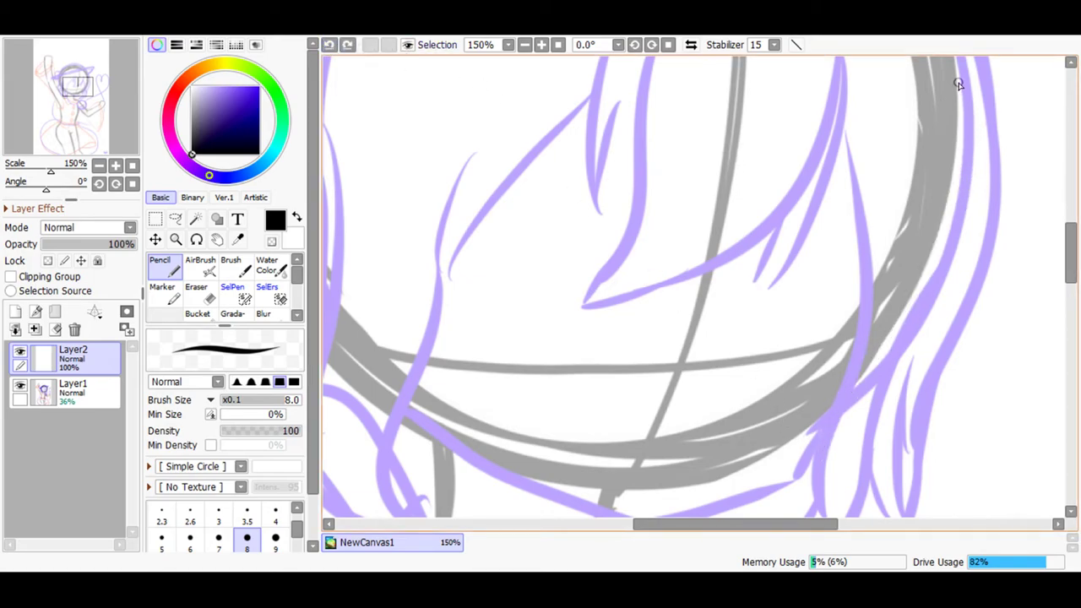
mouse_move(951, 193)
mouse_down()
mouse_move(909, 299)
mouse_move(790, 488)
mouse_up()
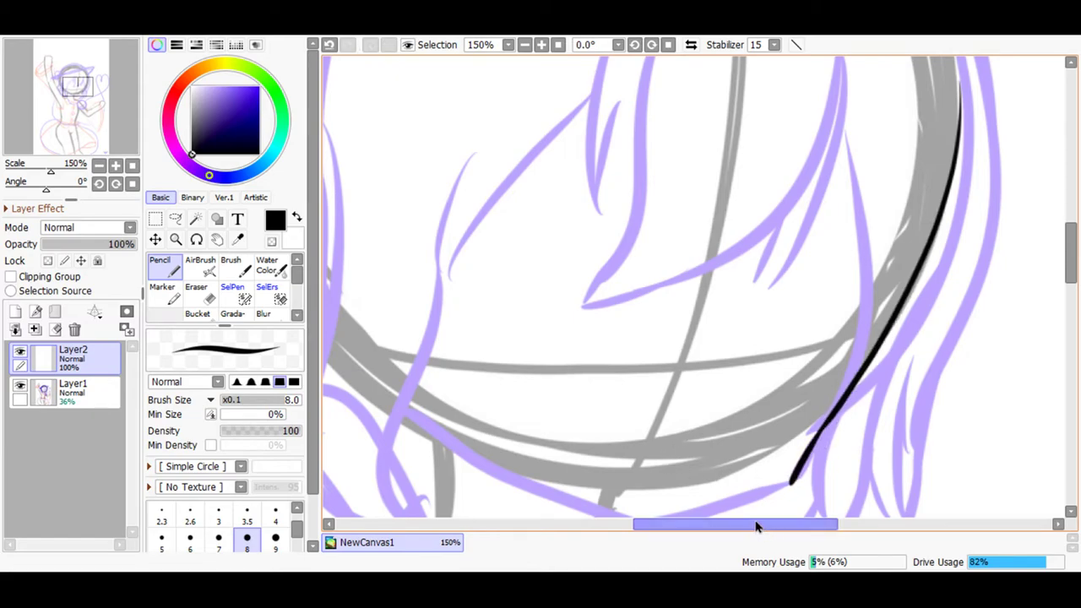
scroll(717, 526, left, 2)
click(328, 45)
scroll(1030, 253, down, 4)
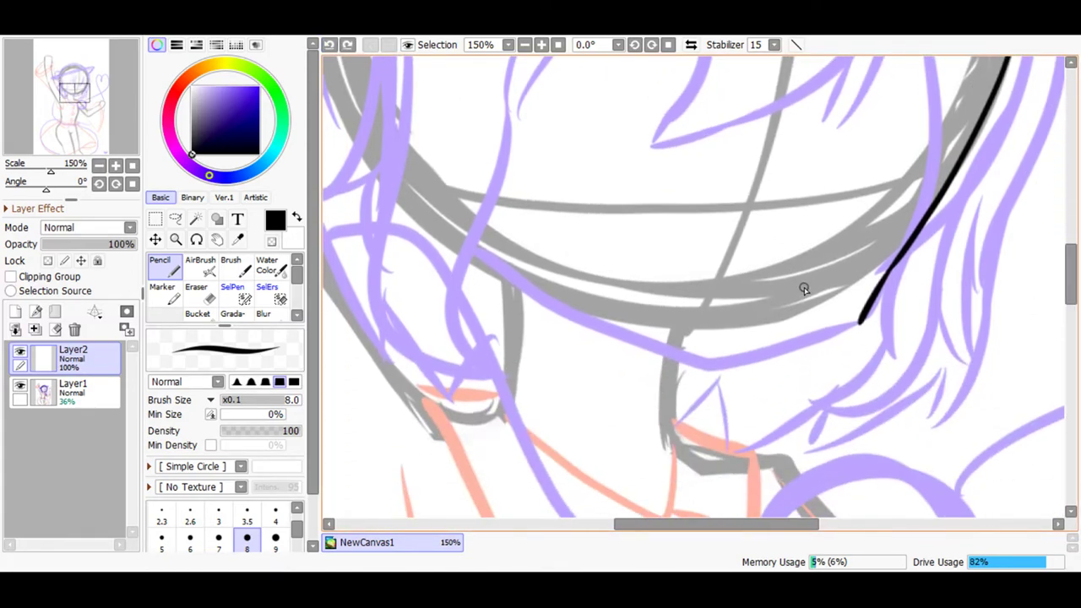
Ink the lower jawline in black from the right jaw corner down to the chin.
mouse_move(858, 326)
mouse_down()
mouse_move(736, 358)
mouse_move(684, 356)
mouse_up()
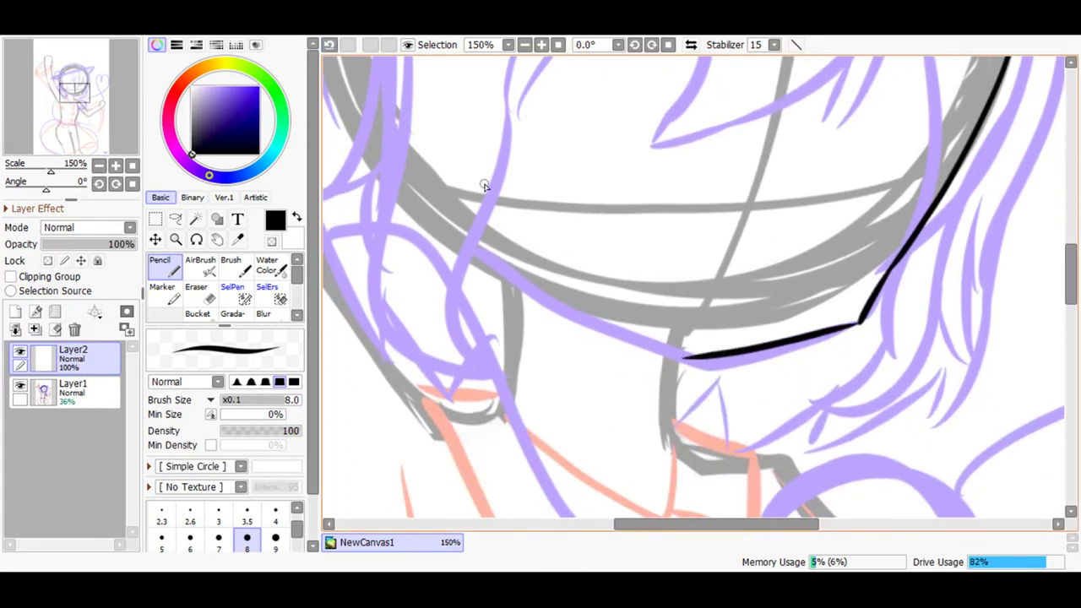
click(313, 44)
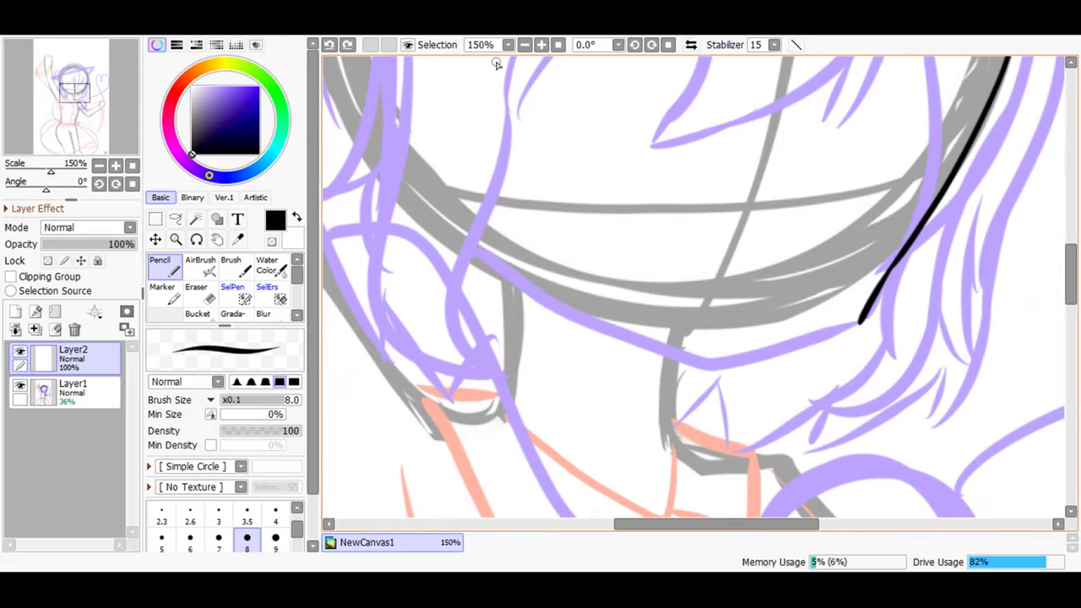
click(540, 45)
click(651, 44)
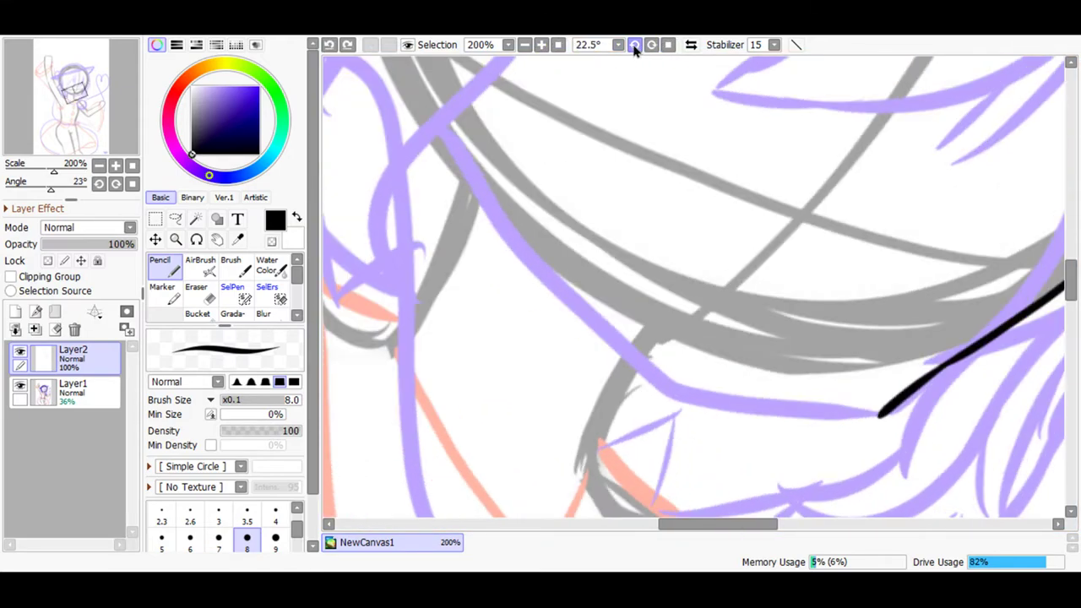
click(635, 45)
click(635, 45)
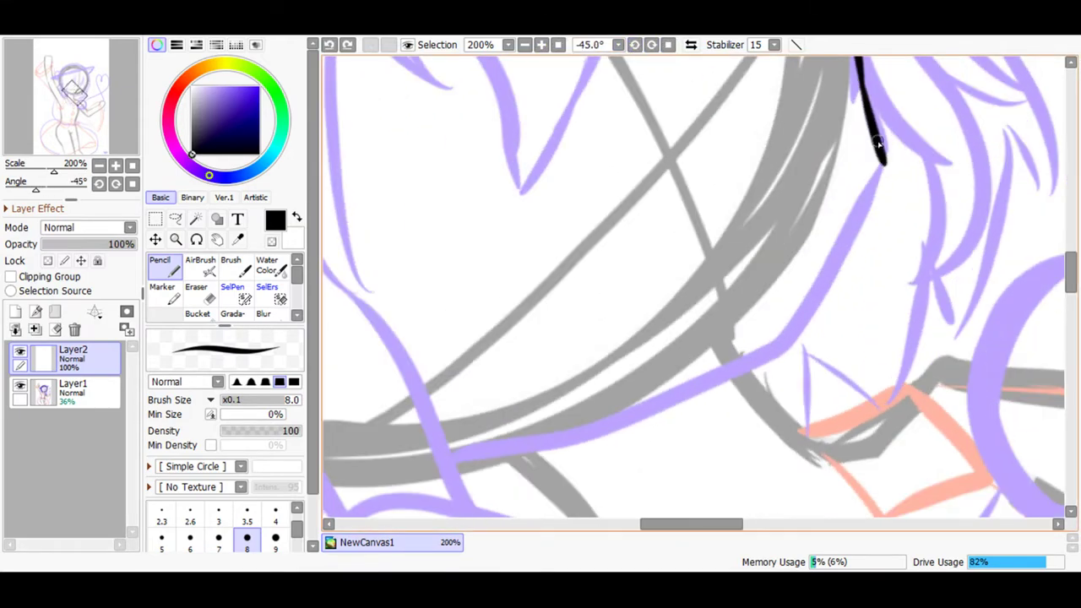
drag(859, 228, 790, 348)
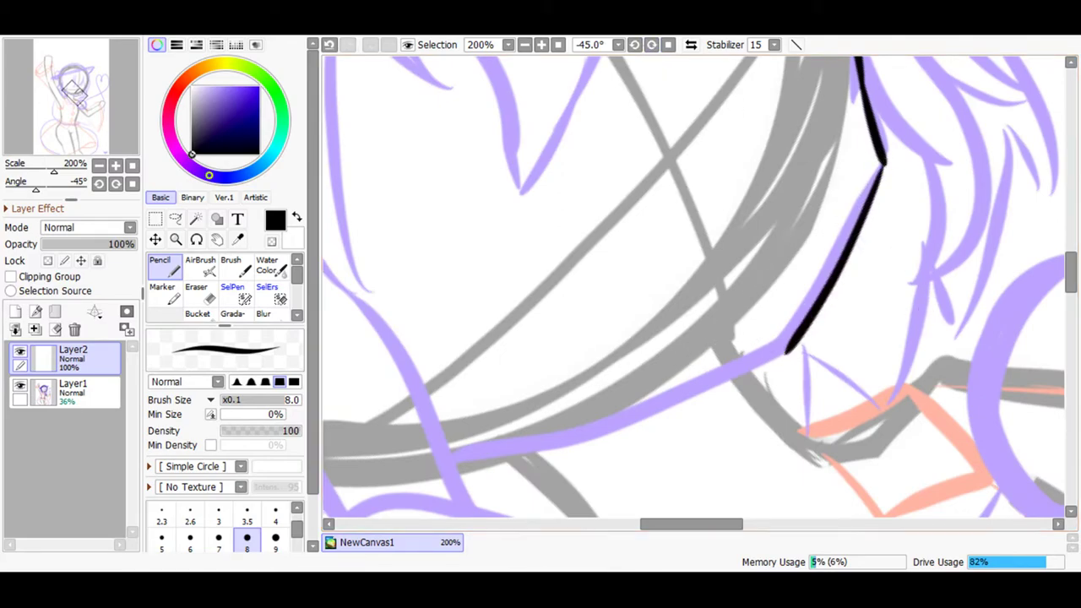
Try inking the left part of the jawline from the chin upward, and undo the stroke.
click(635, 45)
click(635, 45)
click(635, 45)
click(635, 45)
click(635, 45)
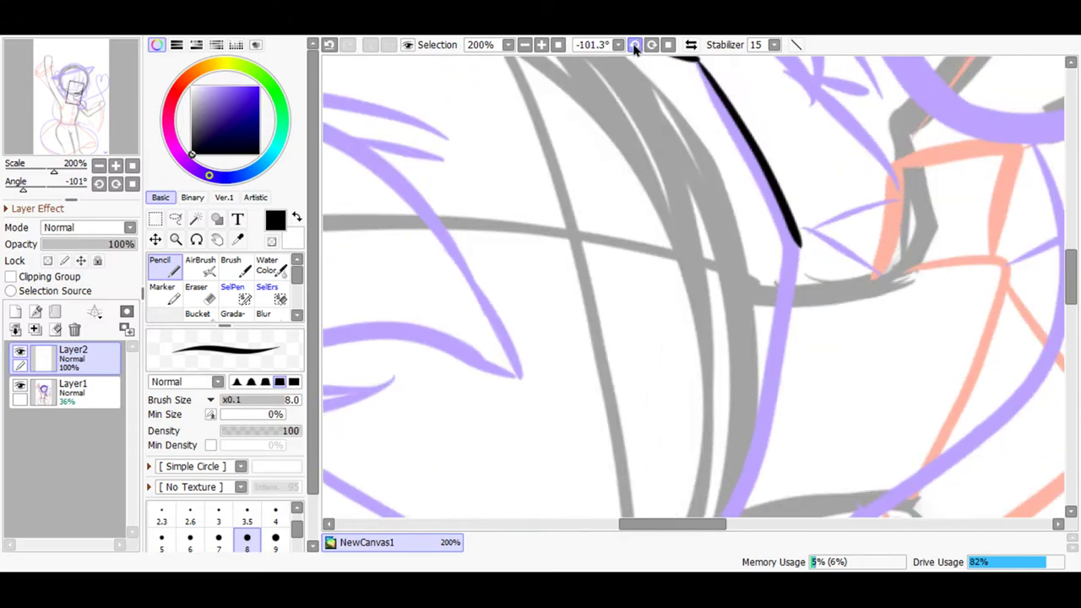
drag(797, 250, 743, 448)
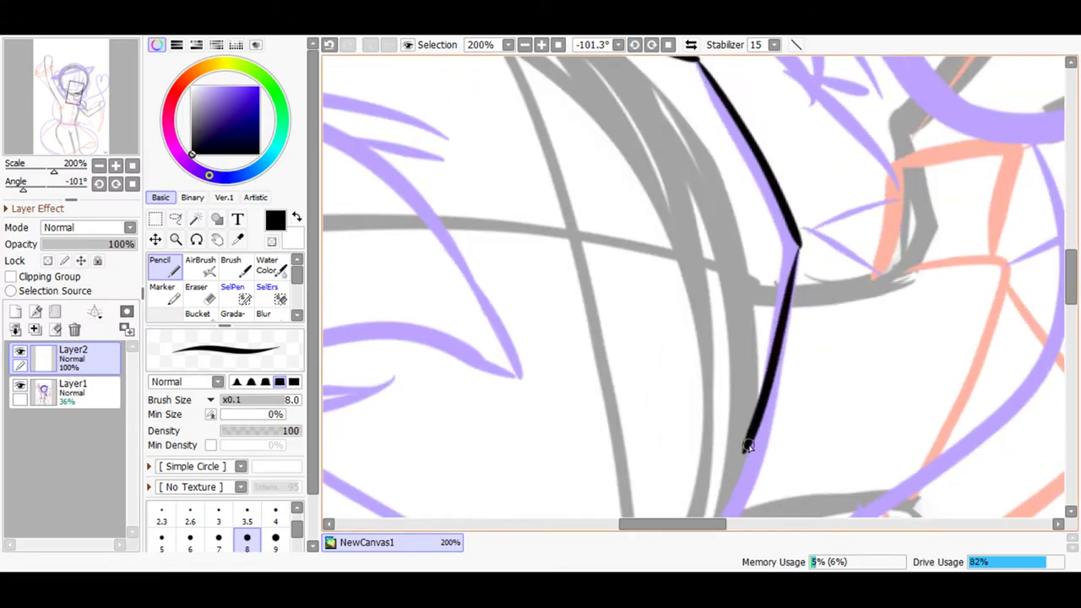
click(328, 45)
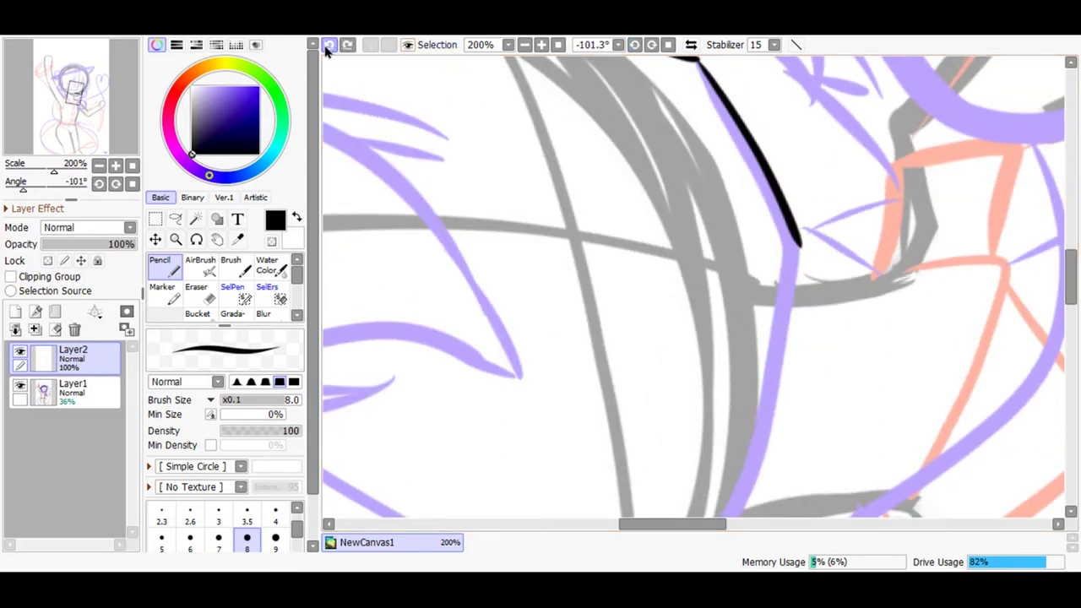
Ink the left part of the jawline in black from the chin up toward the cheek, redoing the stroke once.
click(635, 45)
click(635, 45)
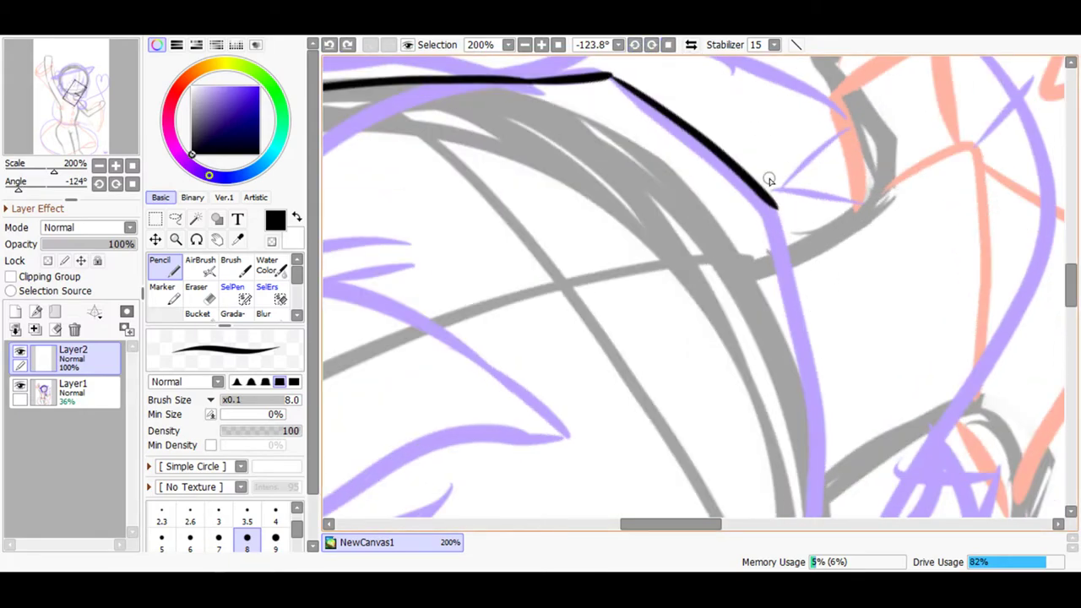
drag(777, 207, 805, 385)
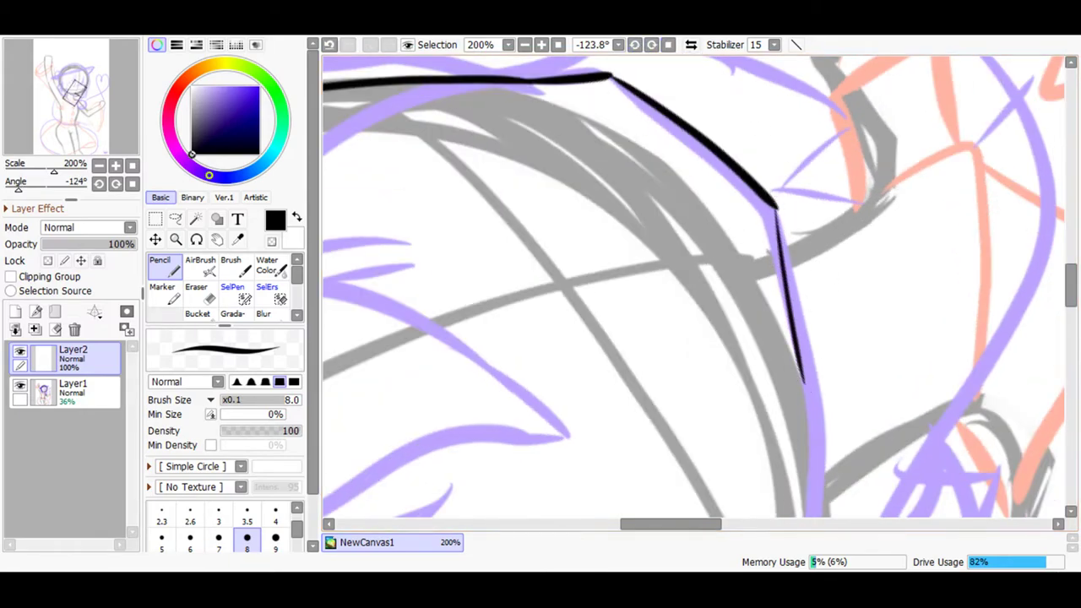
click(329, 45)
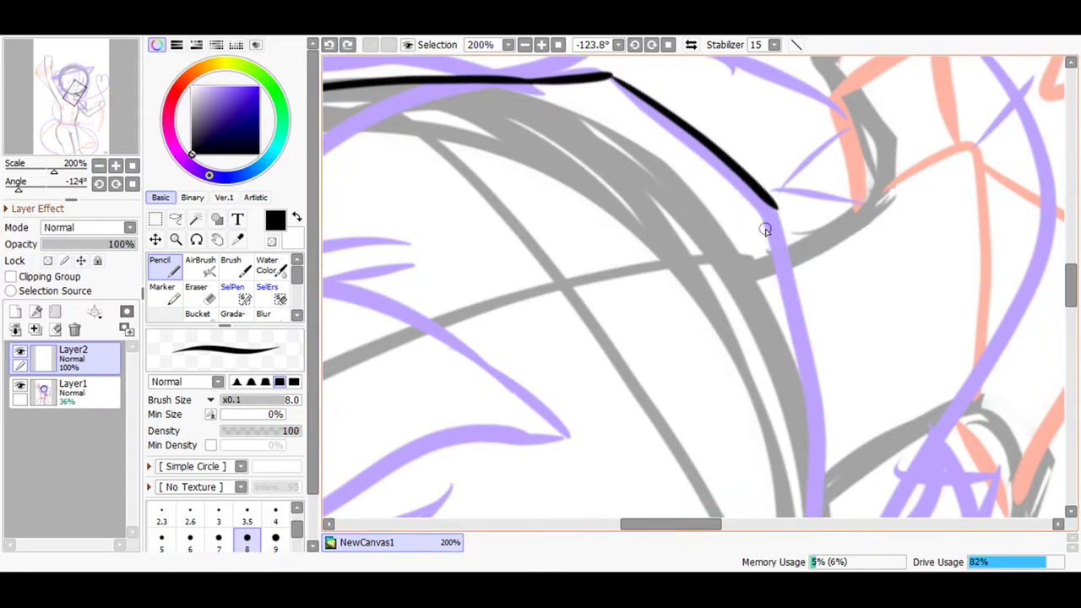
drag(772, 203, 816, 390)
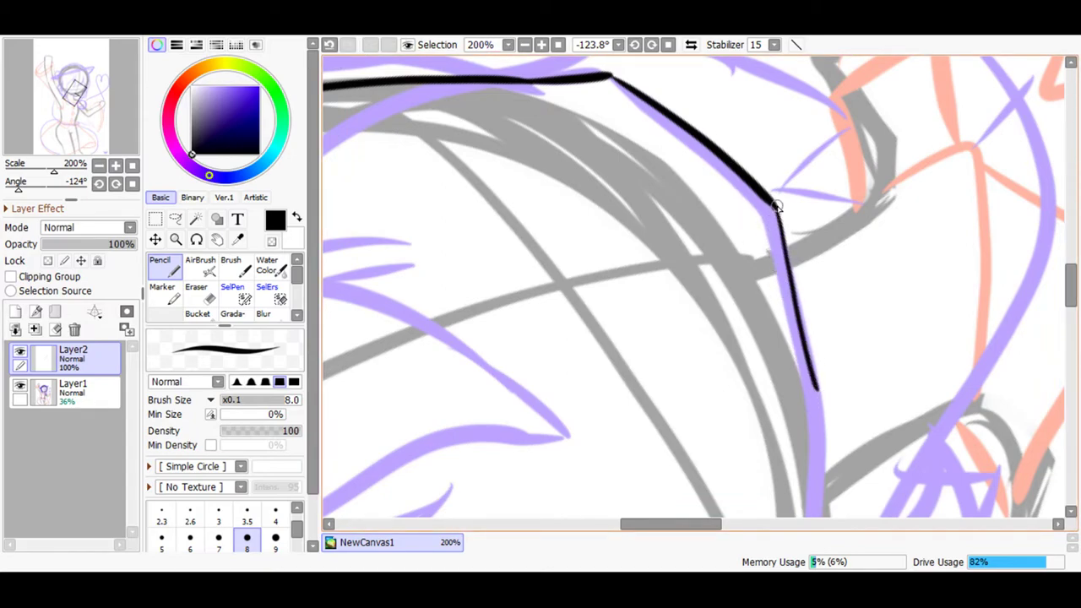
Thicken and round the black line joints at the chin and at the right jaw corner.
click(542, 46)
drag(838, 108, 871, 212)
drag(864, 129, 883, 226)
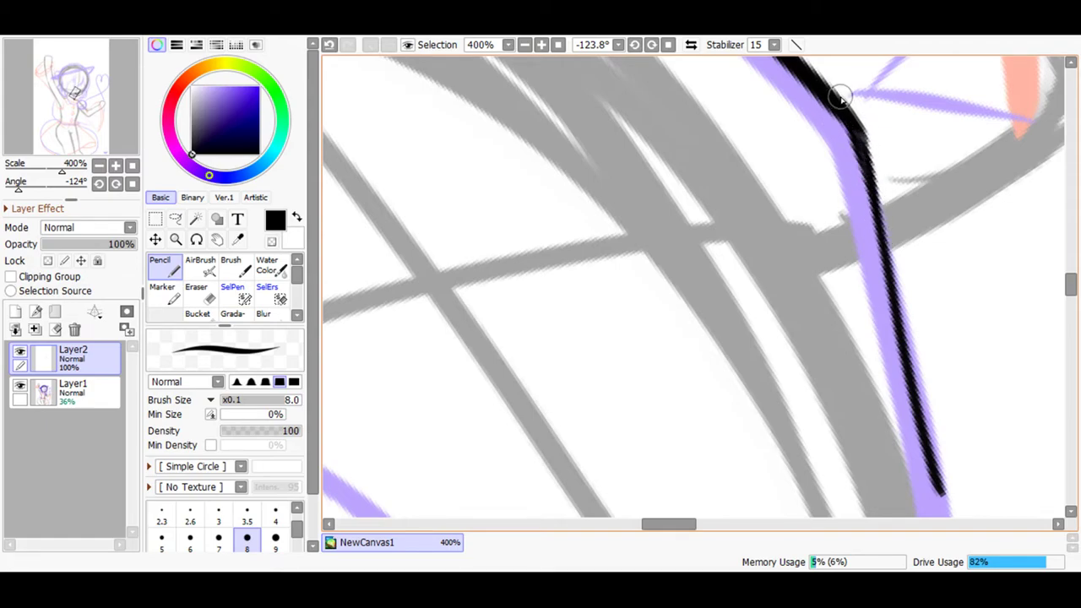
drag(1070, 286, 1045, 264)
mouse_move(568, 289)
mouse_down()
mouse_move(524, 267)
mouse_move(507, 283)
mouse_move(507, 273)
mouse_move(525, 268)
mouse_move(572, 290)
mouse_move(588, 311)
mouse_move(567, 310)
mouse_move(564, 283)
mouse_move(640, 351)
mouse_up()
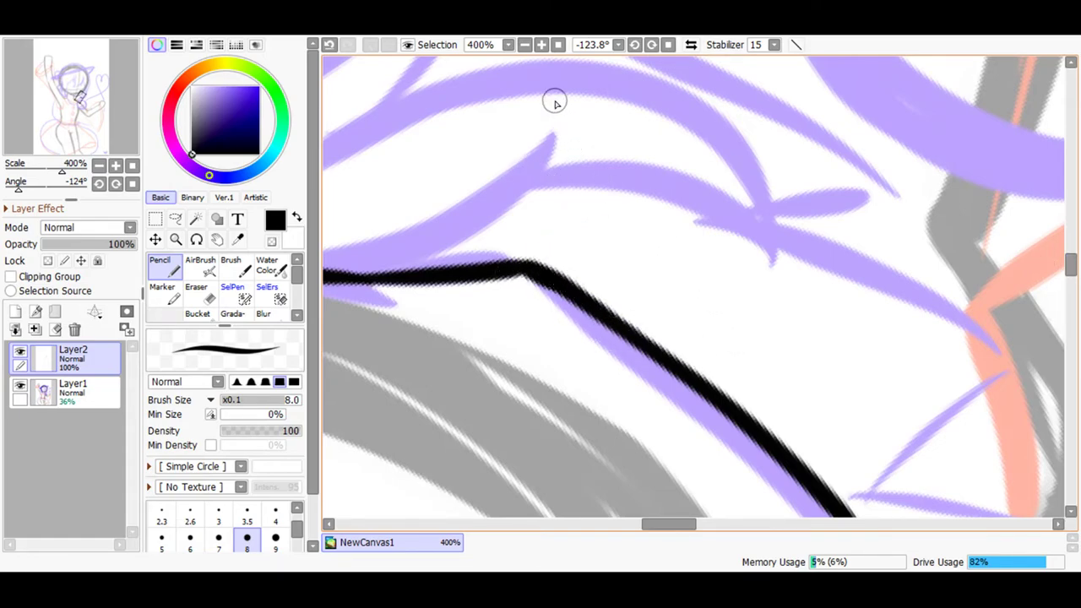
Ink the right side of the neck in black, curving from the shoulder up to the jawline.
click(668, 45)
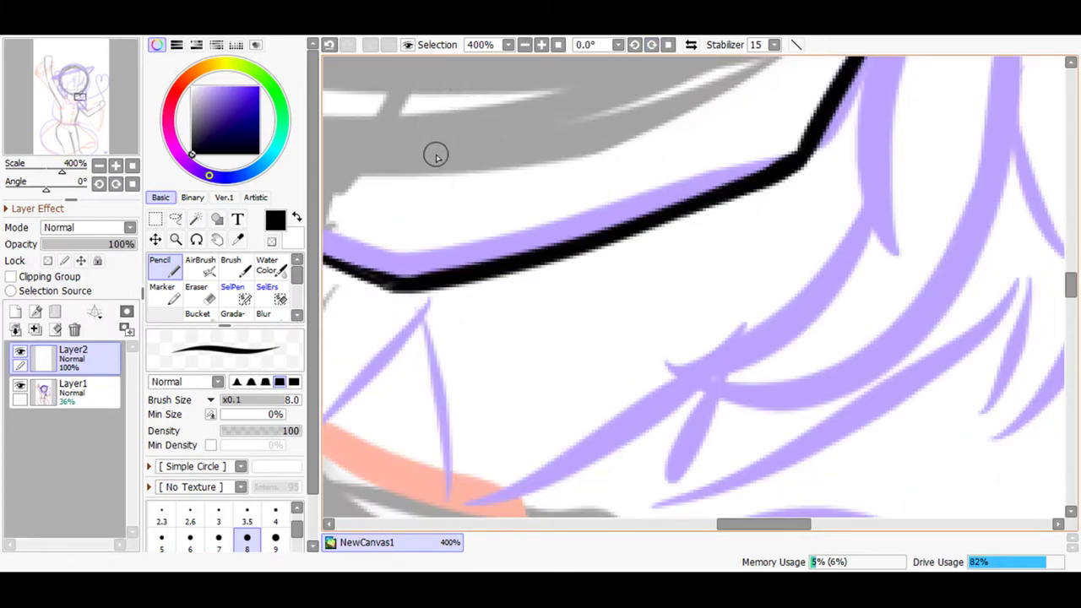
drag(743, 524, 683, 524)
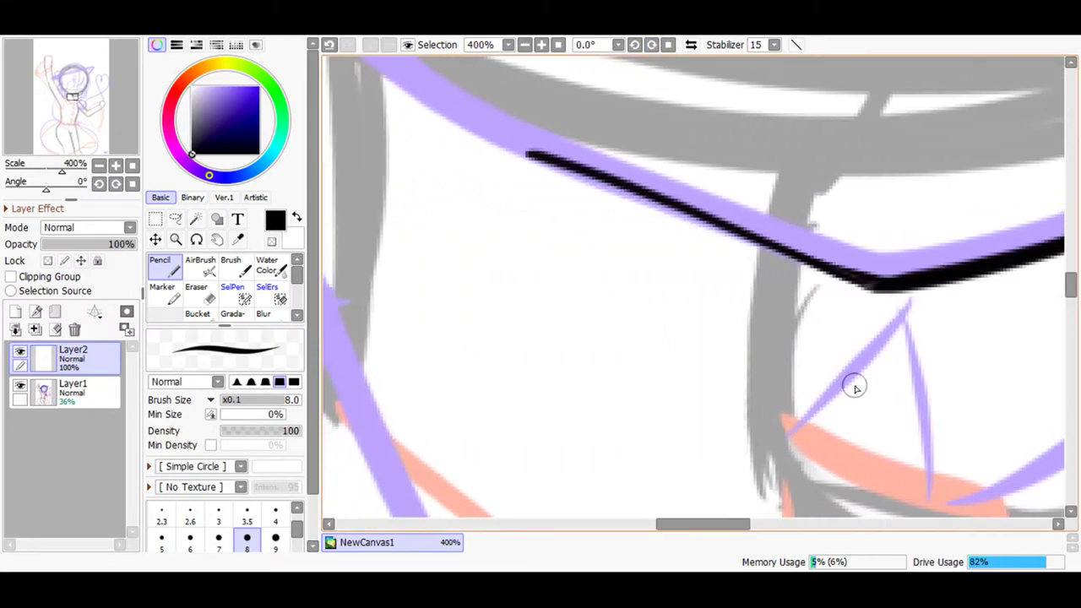
scroll(1070, 288, down, 3)
click(329, 44)
mouse_move(809, 401)
mouse_down()
mouse_move(773, 387)
mouse_move(768, 165)
mouse_up()
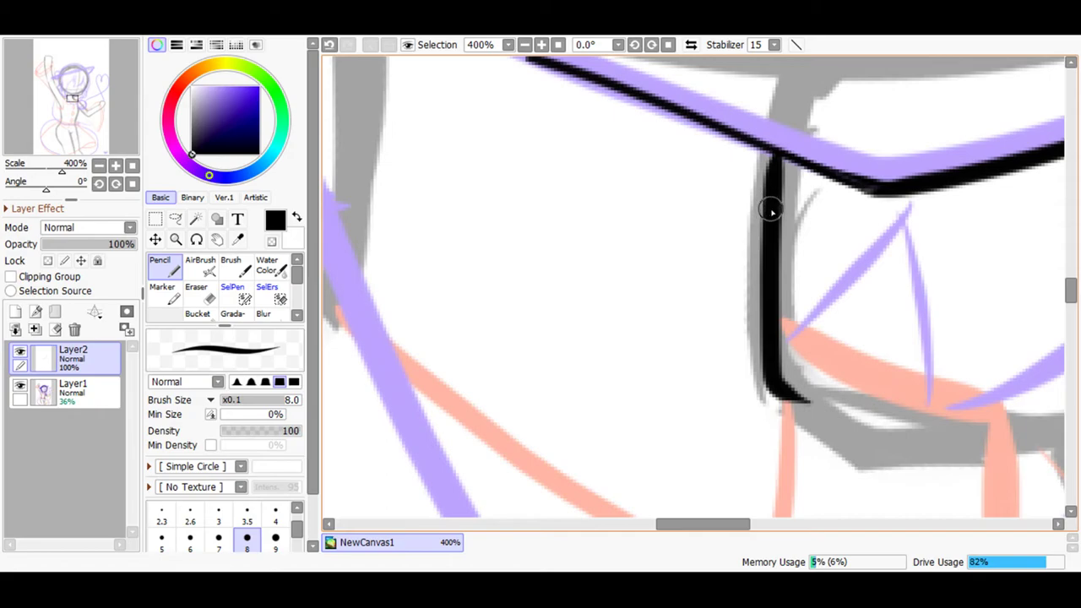
click(329, 44)
mouse_move(832, 422)
mouse_down()
mouse_move(803, 420)
mouse_move(763, 229)
mouse_move(777, 149)
mouse_move(777, 166)
mouse_up()
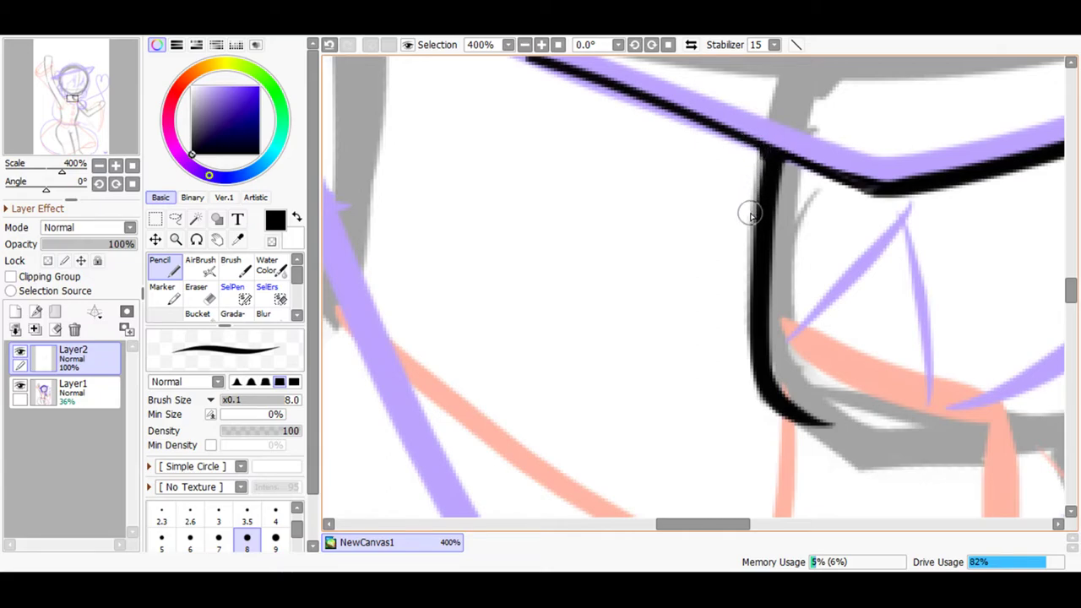
Try inking the left side of the neck from the shoulder up to the face, and undo the strokes.
drag(681, 524, 639, 522)
mouse_move(559, 325)
mouse_down()
mouse_move(603, 319)
mouse_move(636, 255)
mouse_move(646, 78)
mouse_up()
click(328, 44)
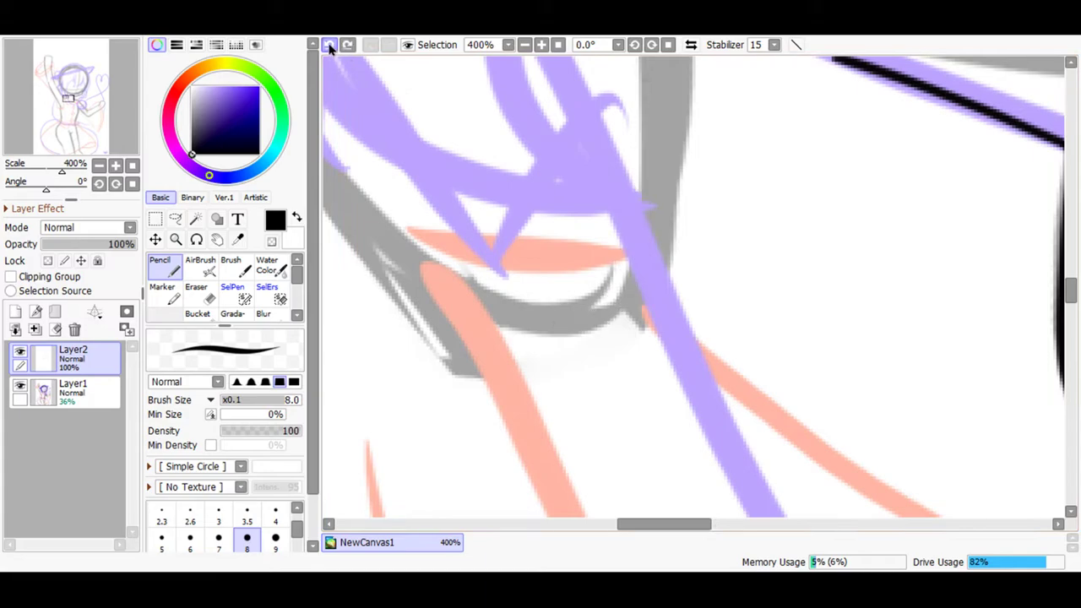
scroll(1070, 289, up, 3)
scroll(1070, 289, down, 2)
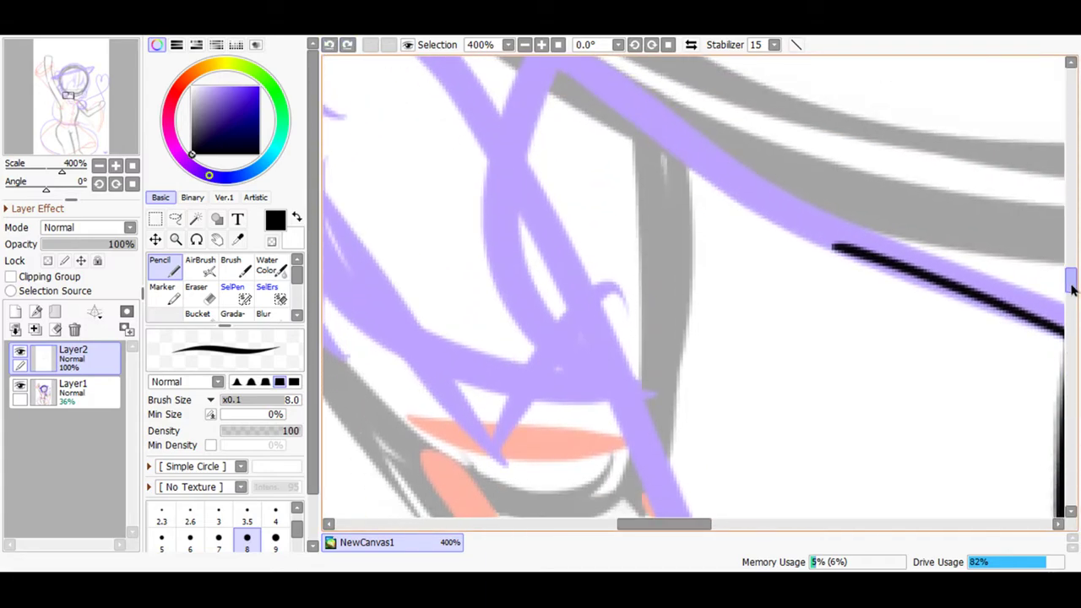
click(525, 44)
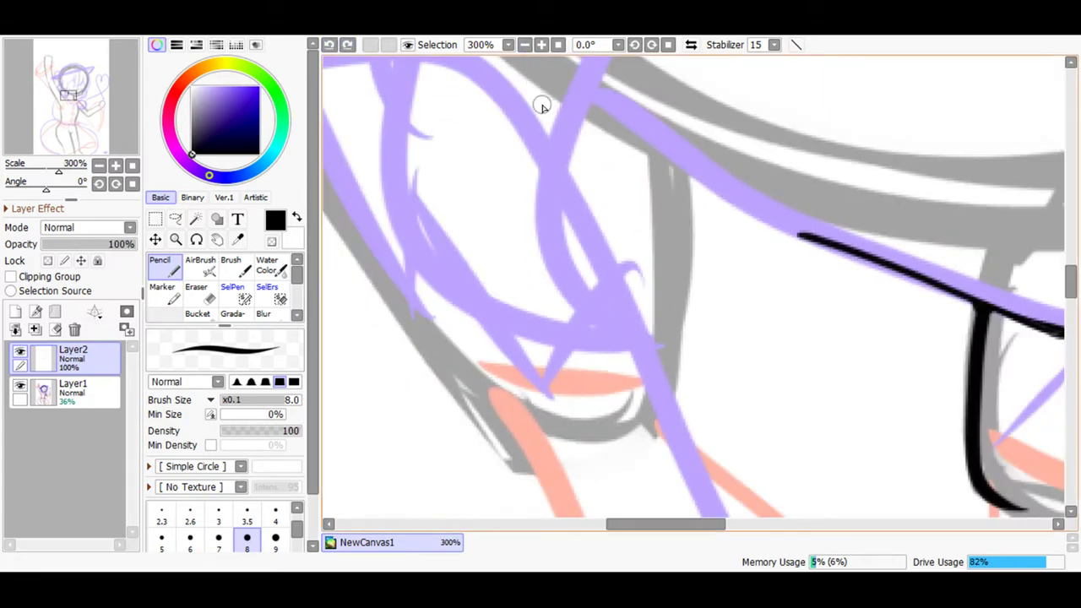
mouse_move(580, 438)
mouse_down()
mouse_move(642, 450)
mouse_move(662, 284)
mouse_move(646, 129)
mouse_up()
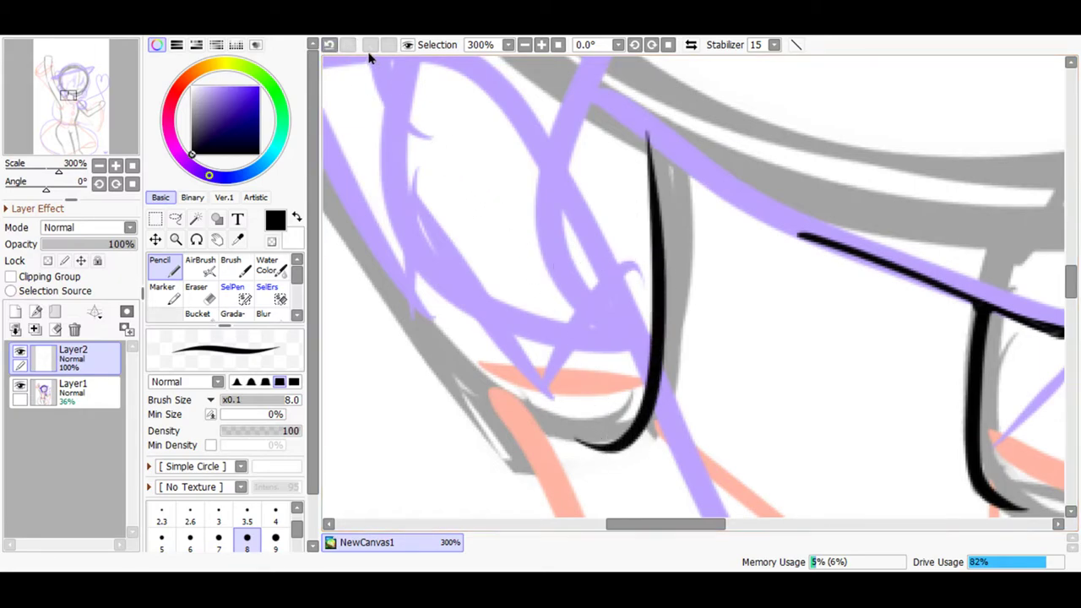
click(328, 45)
Ink the left side of the neck and the left cheek contour above it in black, redoing the cheek stroke.
mouse_move(577, 437)
mouse_down()
mouse_move(646, 440)
mouse_move(671, 285)
mouse_move(669, 113)
mouse_move(553, 72)
mouse_up()
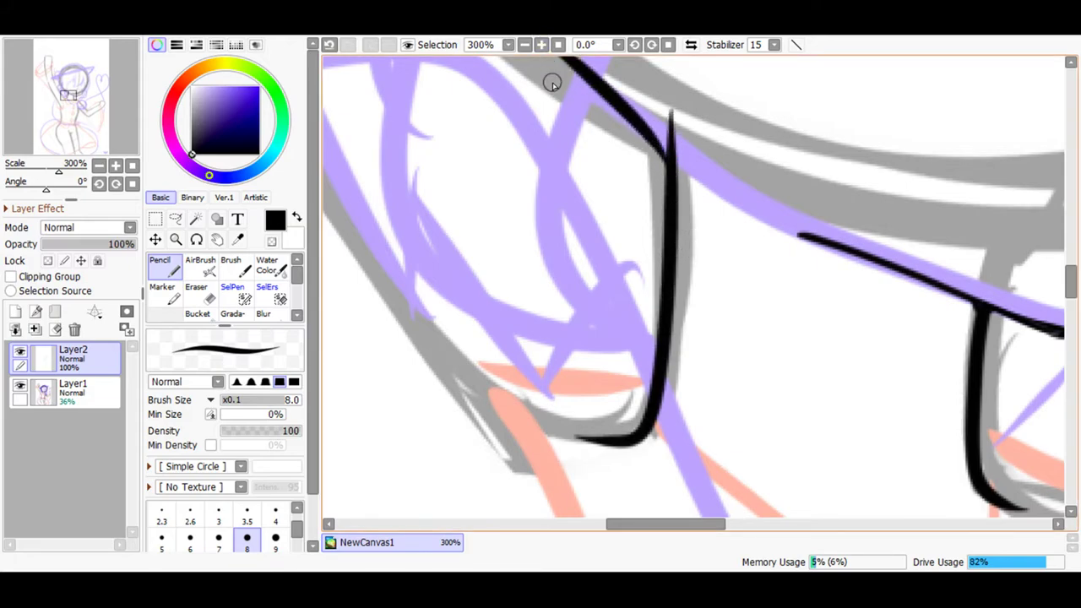
scroll(1070, 272, up, 3)
scroll(868, 239, down, 1)
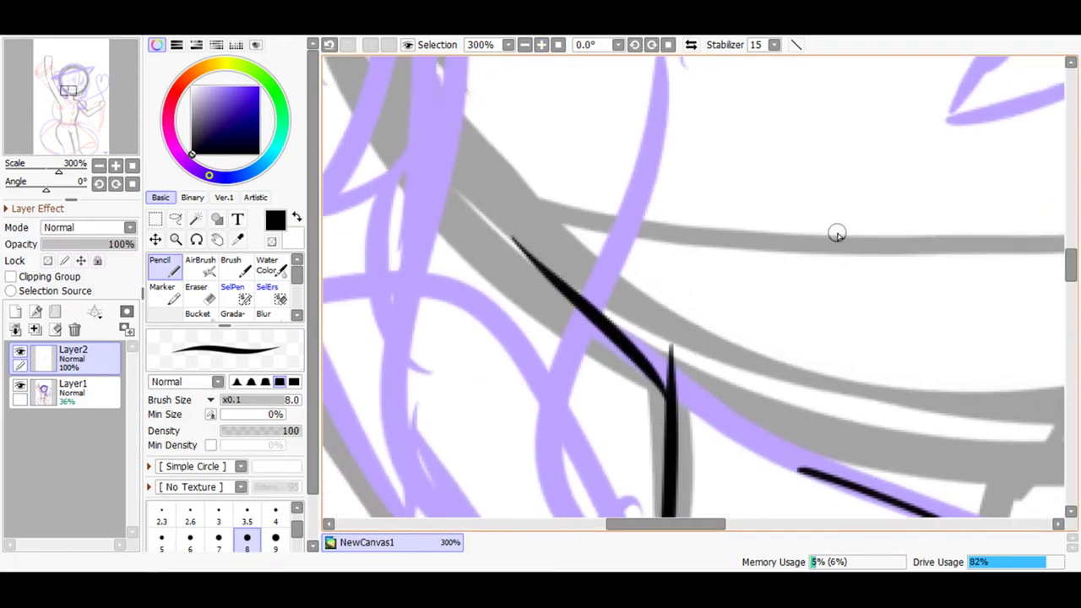
key(ctrl+z)
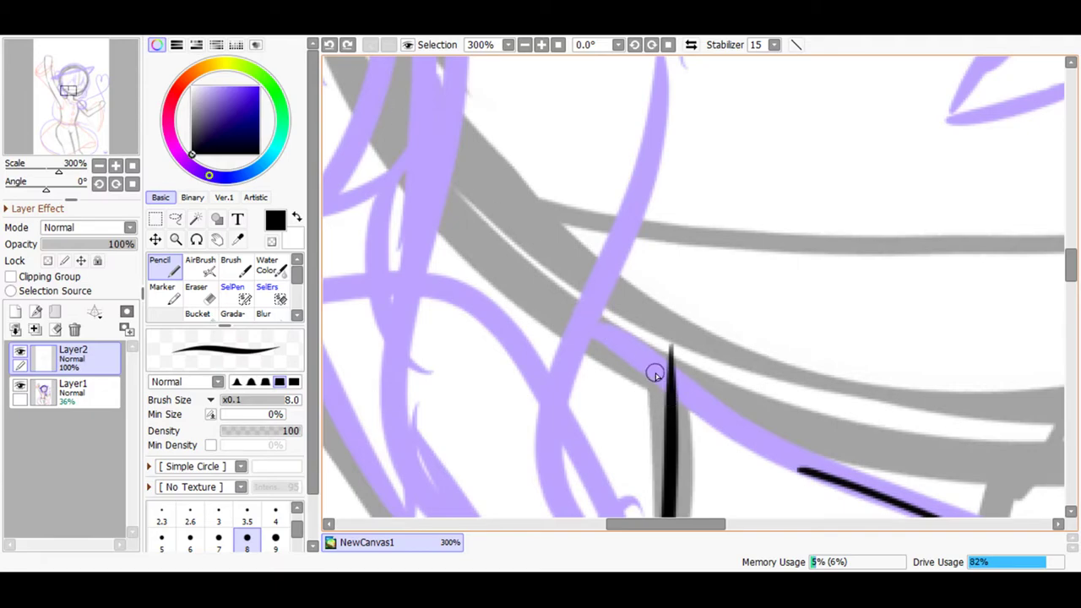
mouse_move(660, 379)
mouse_down()
mouse_move(510, 262)
mouse_move(468, 166)
mouse_up()
Erase the neck line's tip protruding above the left cheek contour and thicken the corner where both lines meet with the Pencil.
click(196, 292)
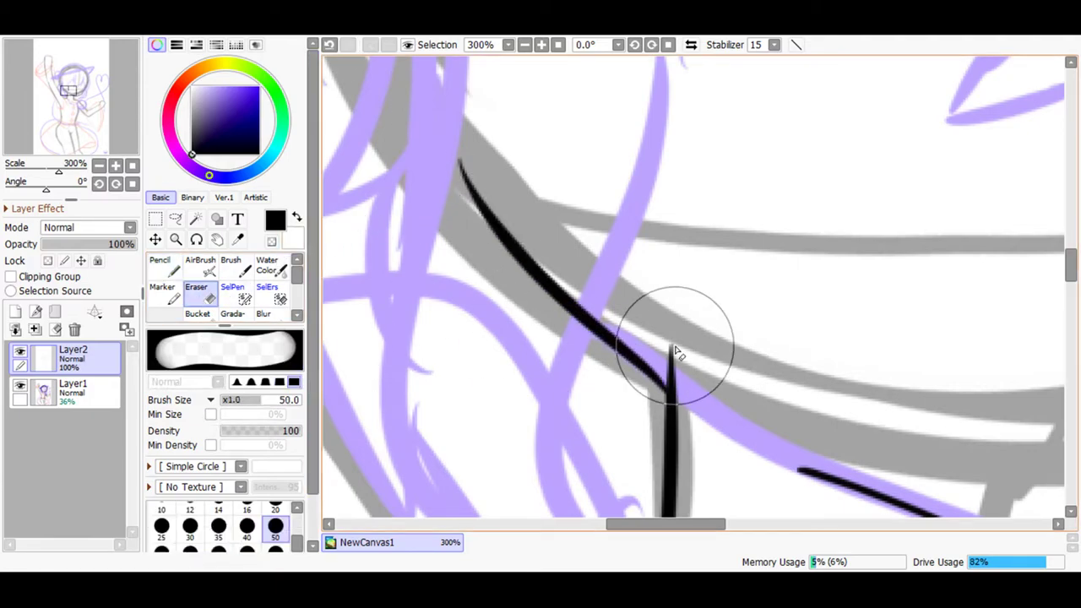
drag(712, 333, 681, 302)
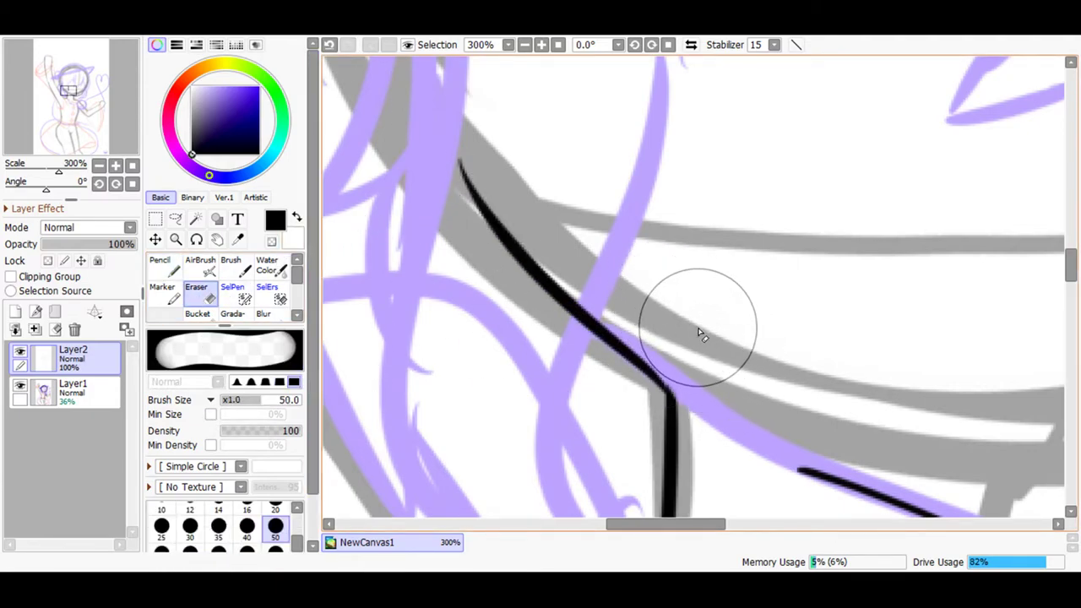
click(171, 267)
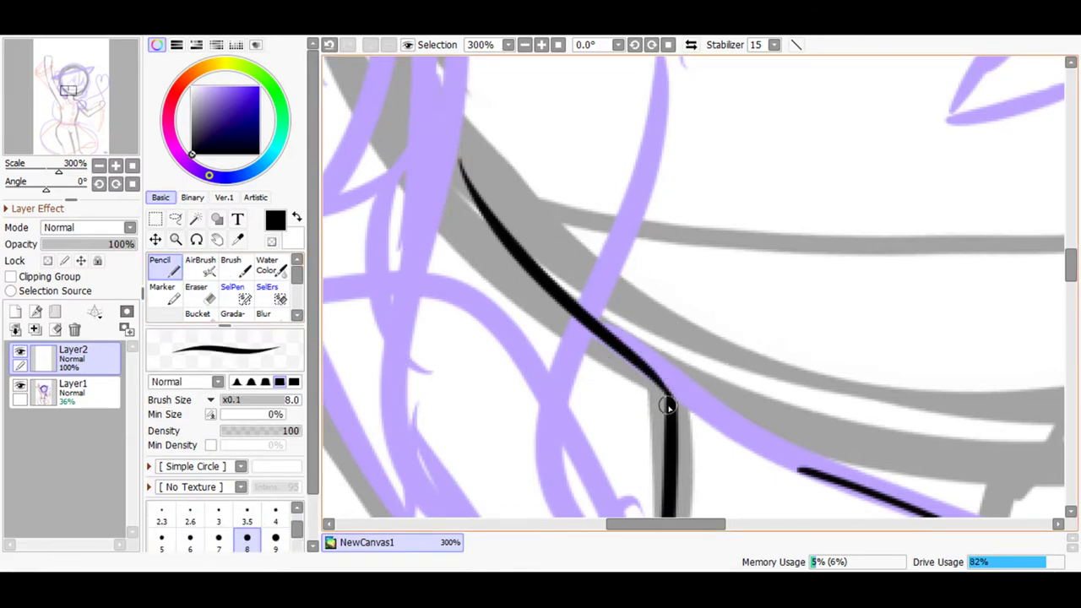
drag(668, 392, 640, 370)
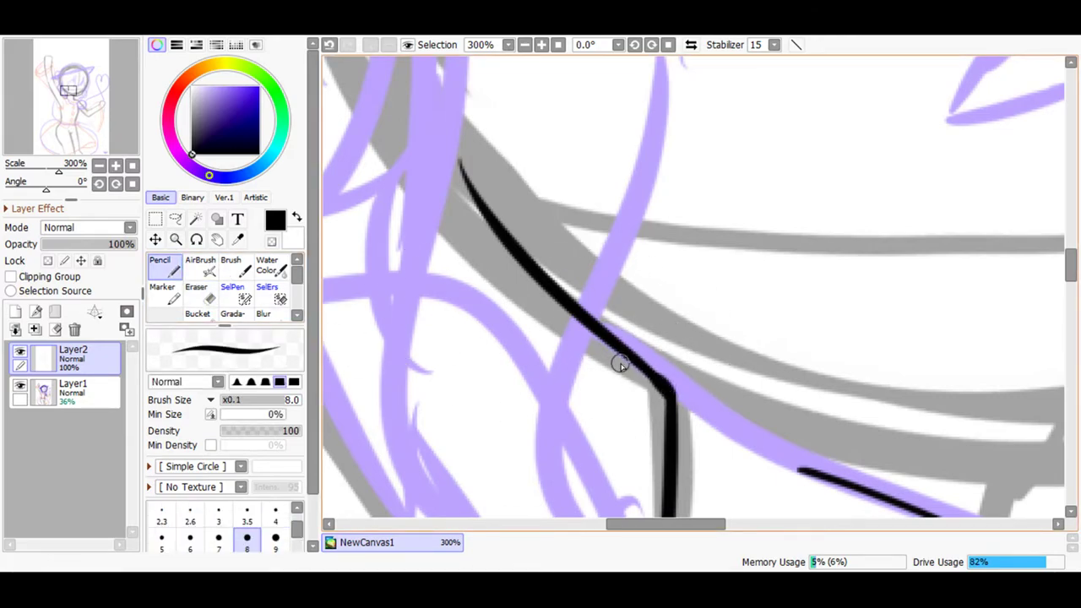
drag(662, 381, 663, 438)
Ink the right side of the torso in black from the armpit down to the waist, replacing the first short stroke.
click(524, 45)
click(525, 44)
scroll(1057, 257, down, 5)
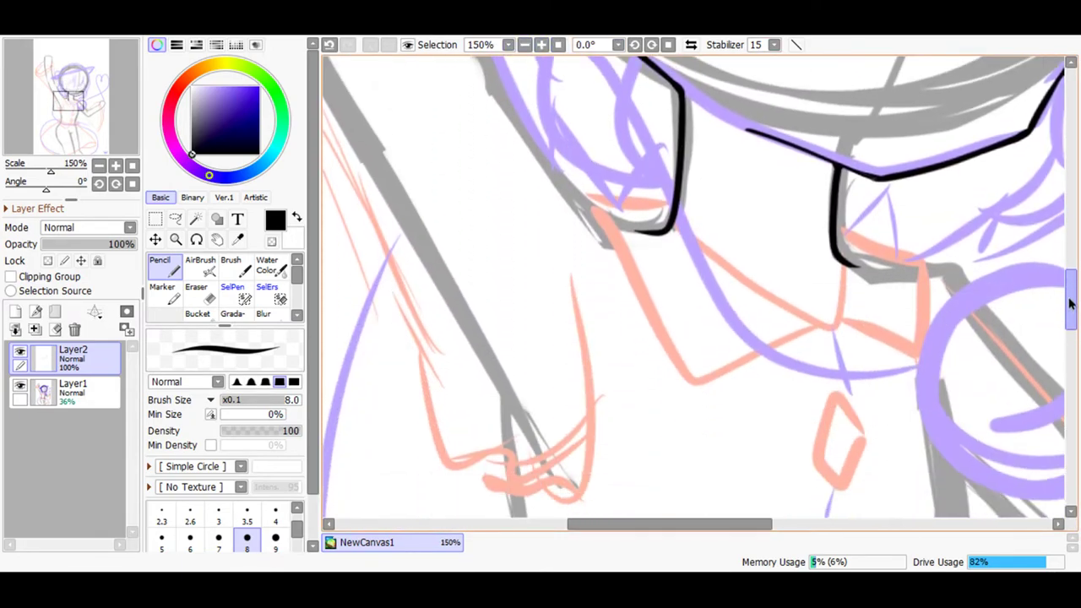
drag(1071, 317, 1070, 326)
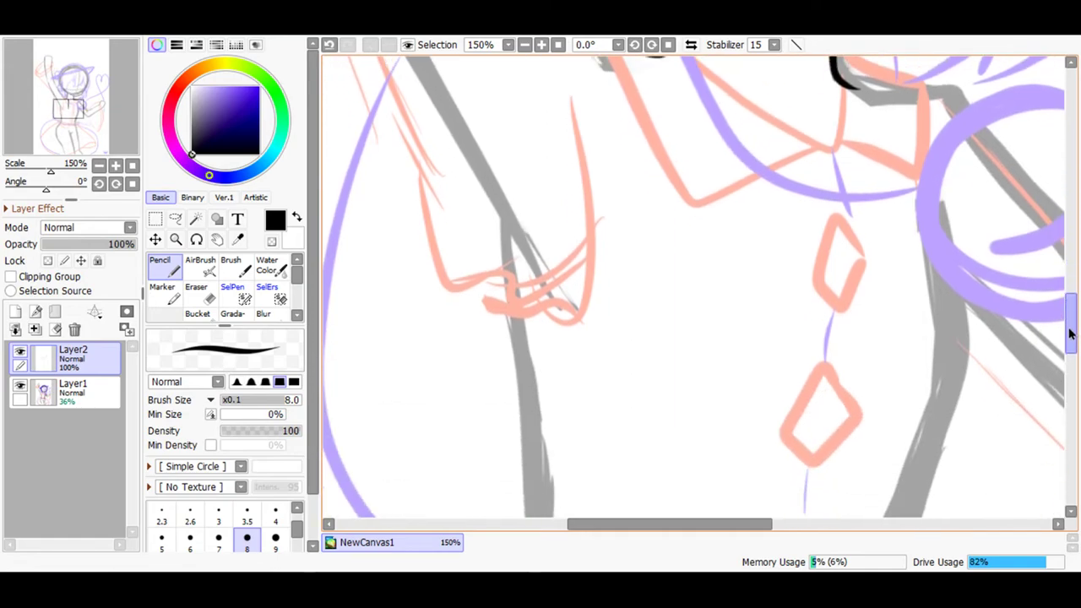
drag(962, 385, 968, 416)
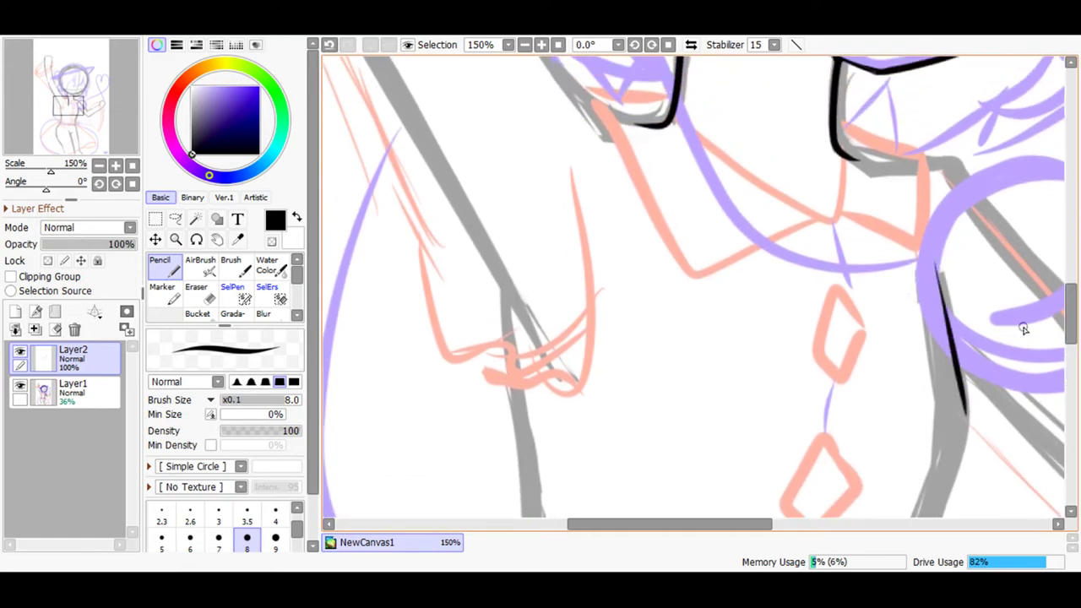
drag(1069, 311, 1070, 332)
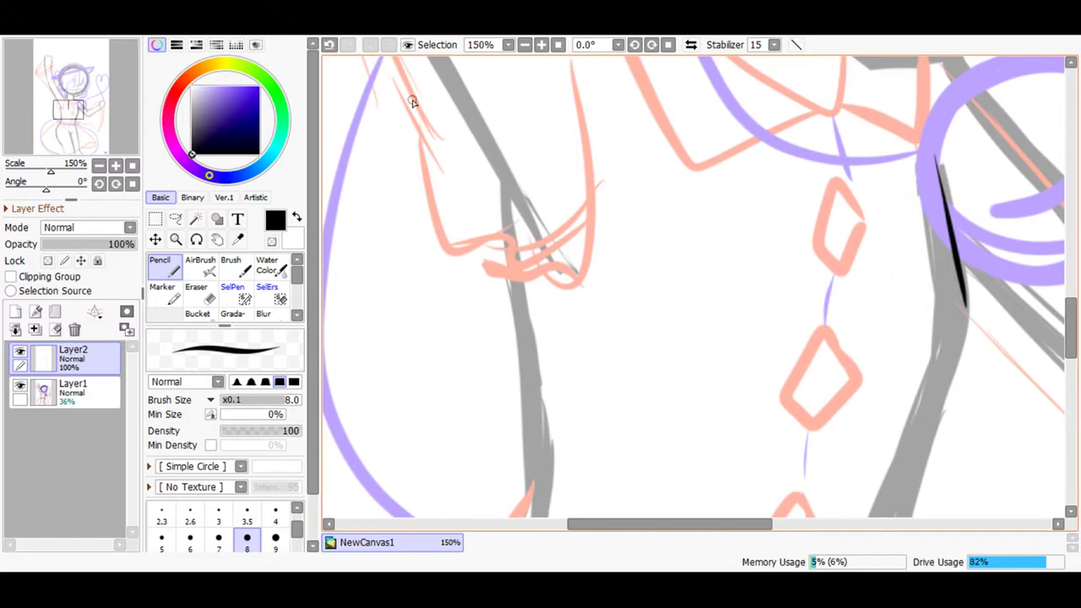
click(329, 44)
mouse_move(938, 161)
mouse_down()
mouse_move(924, 434)
mouse_move(897, 511)
mouse_up()
Ink the short outward curves on both sides of the waist in black, just above the skirt sketch.
drag(1073, 314, 1071, 372)
scroll(1054, 364, up, 3)
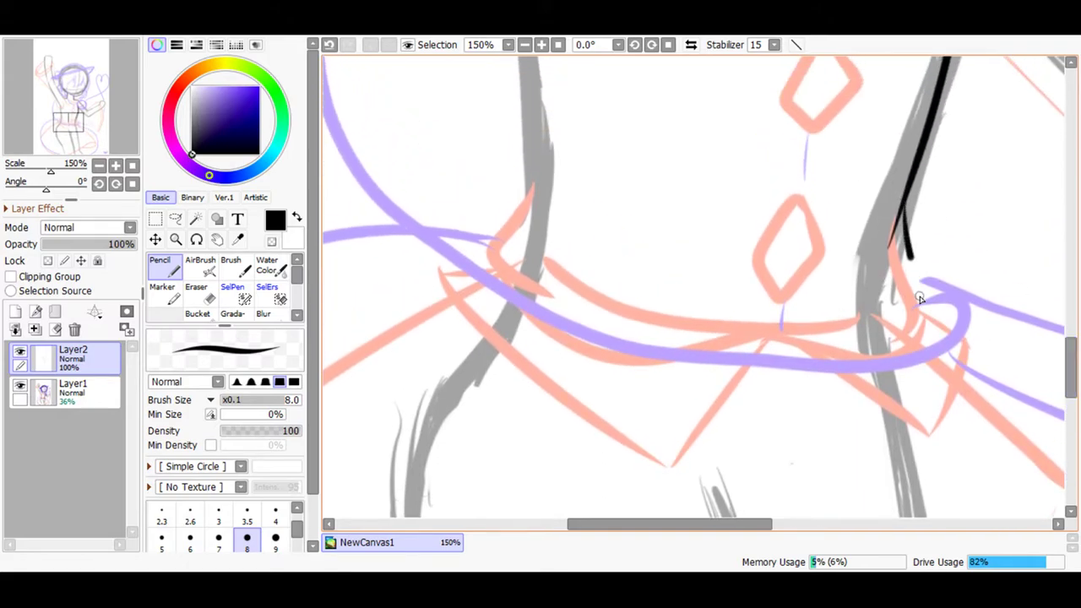
drag(921, 297, 884, 345)
mouse_move(524, 146)
mouse_down()
mouse_move(468, 248)
mouse_move(514, 288)
mouse_up()
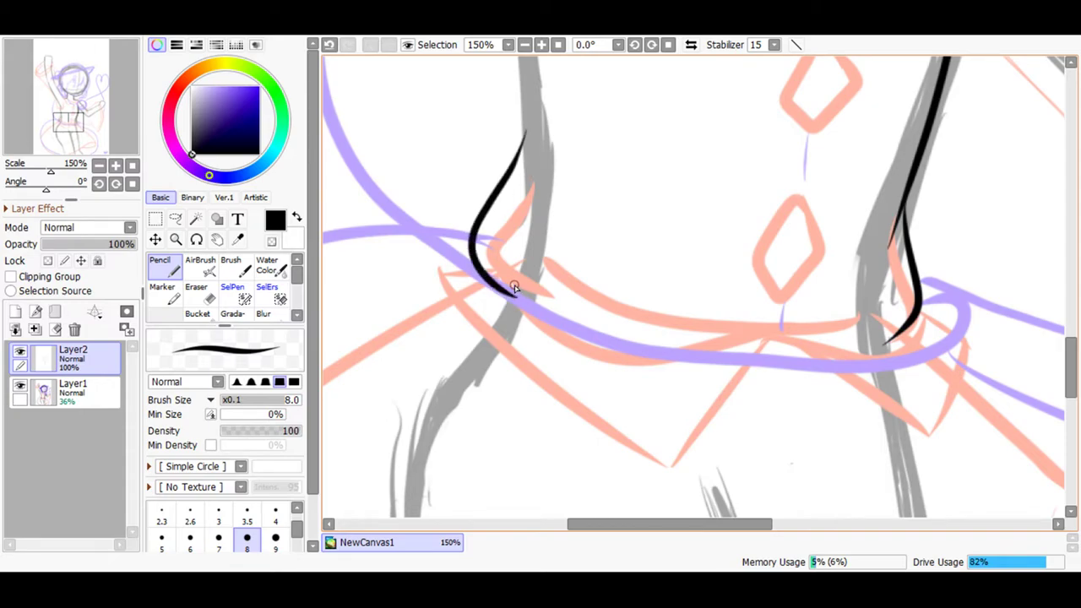
Redraw the left waist curve in black and ink the curved waistline joining it to the right waist curve.
click(329, 45)
mouse_move(534, 108)
mouse_down()
mouse_move(523, 196)
mouse_move(488, 242)
mouse_move(486, 274)
mouse_move(553, 309)
mouse_up()
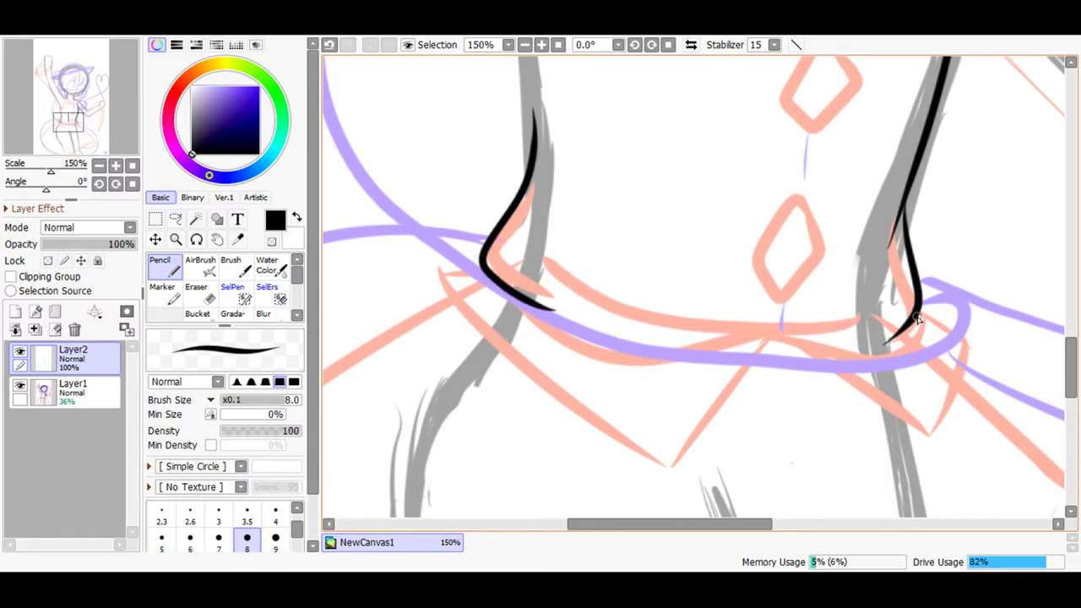
mouse_move(807, 370)
mouse_down()
mouse_move(655, 346)
mouse_move(545, 312)
mouse_up()
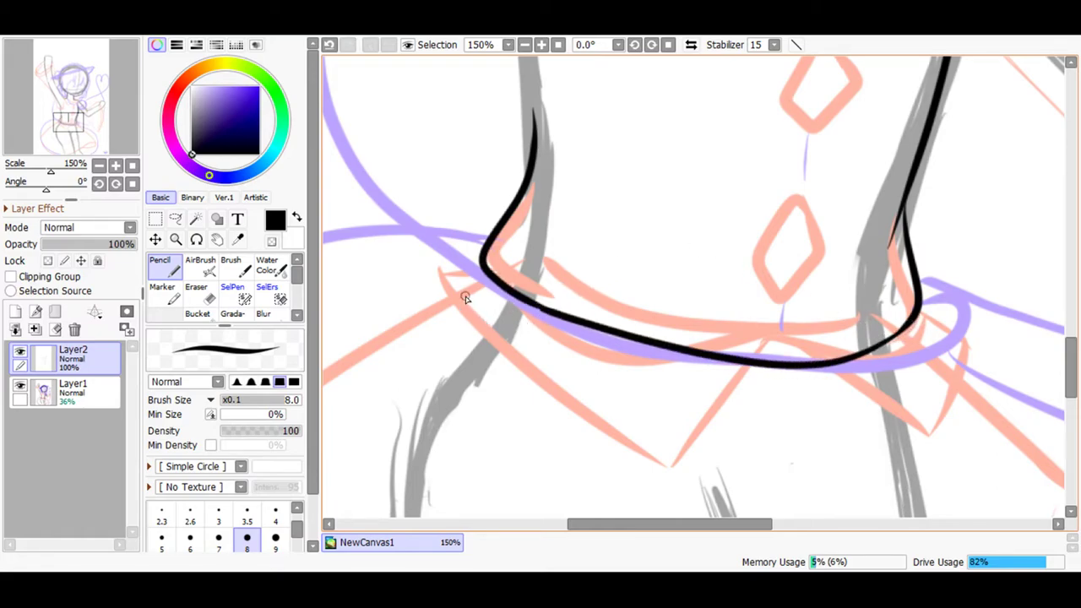
click(329, 45)
click(329, 45)
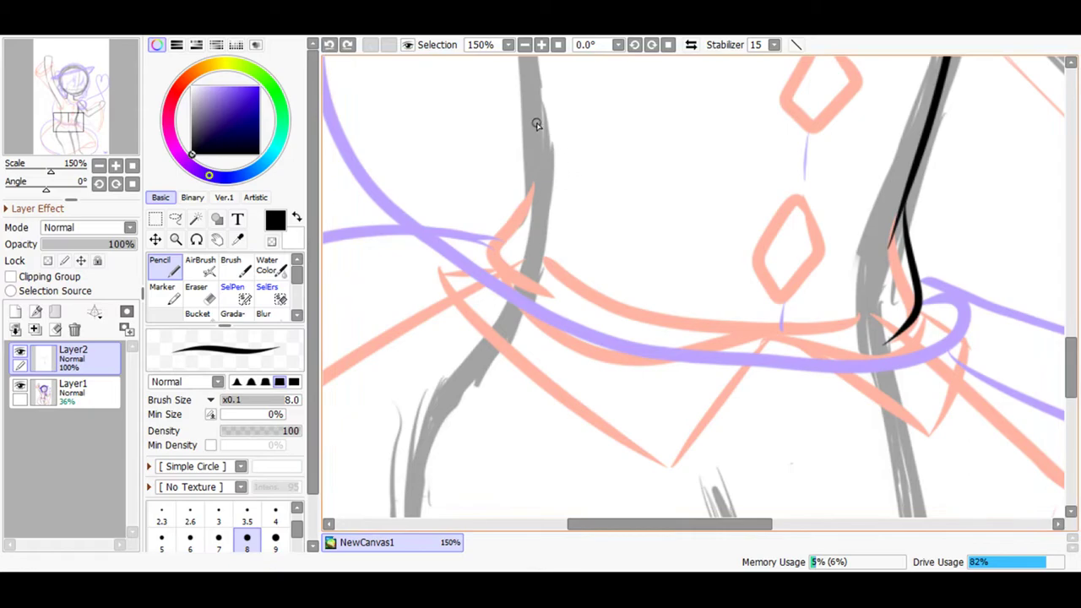
mouse_move(526, 113)
mouse_down()
mouse_move(497, 245)
mouse_move(533, 285)
mouse_up()
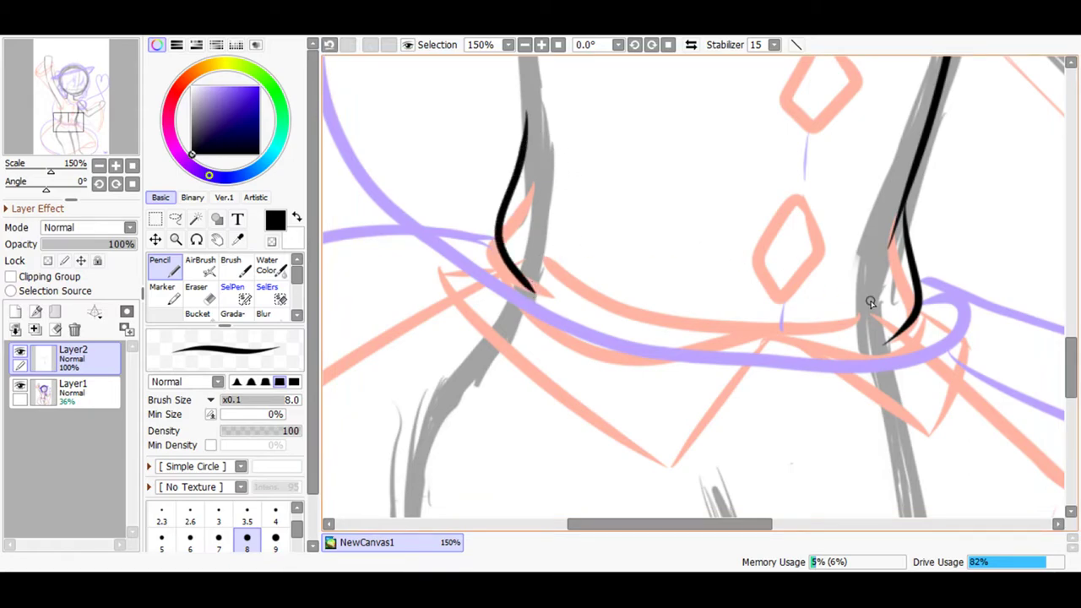
mouse_move(921, 314)
mouse_down()
mouse_move(715, 358)
mouse_move(566, 290)
mouse_up()
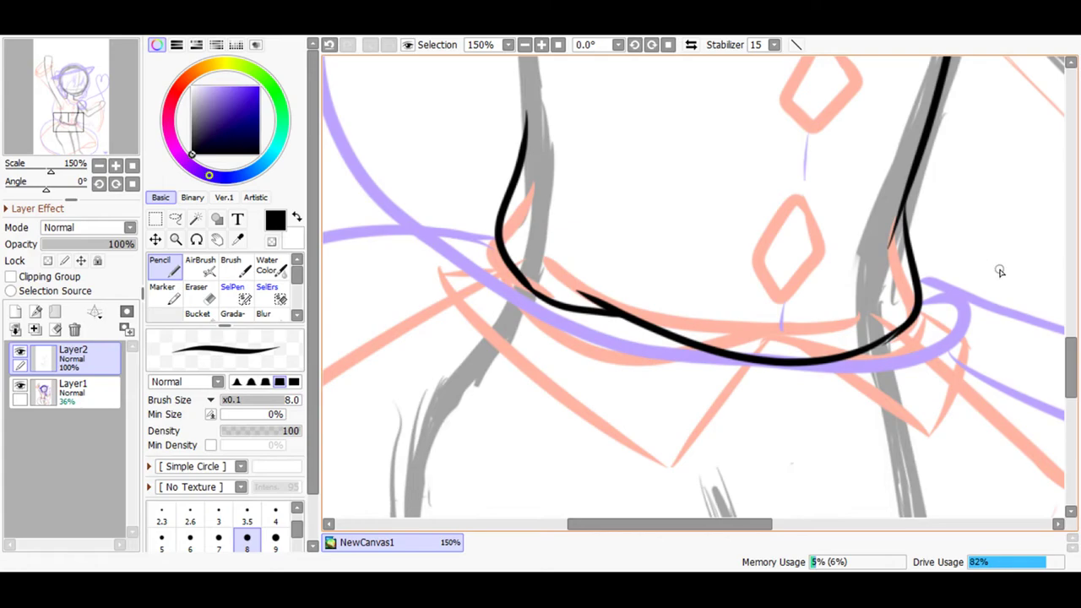
Erase the crossing strokes at the right side of the waist with a size 14 Eraser and redraw the joint with the Pencil.
click(197, 292)
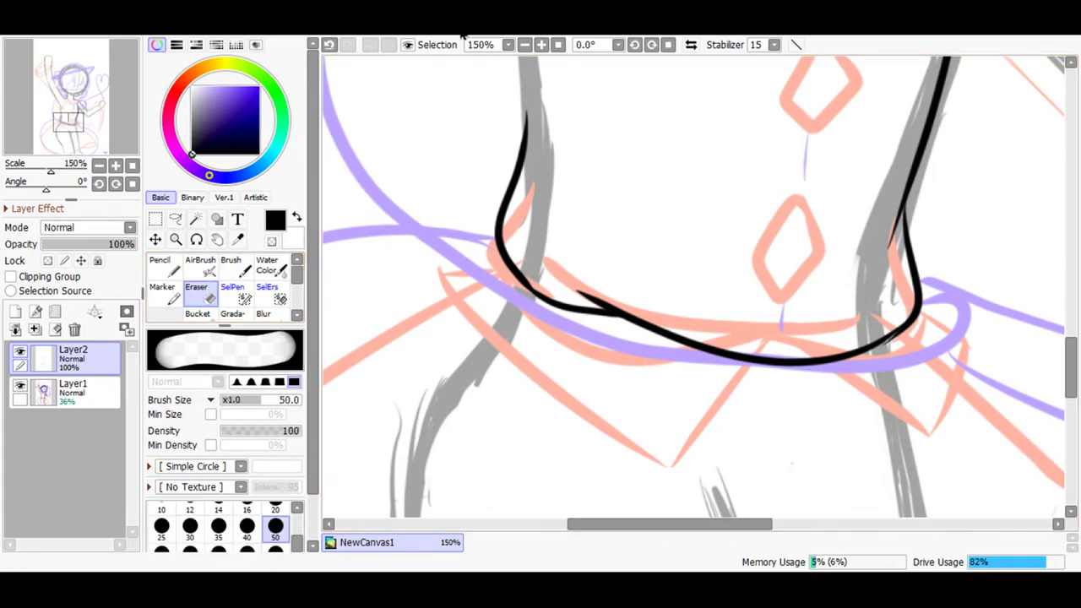
click(542, 45)
drag(71, 127, 68, 124)
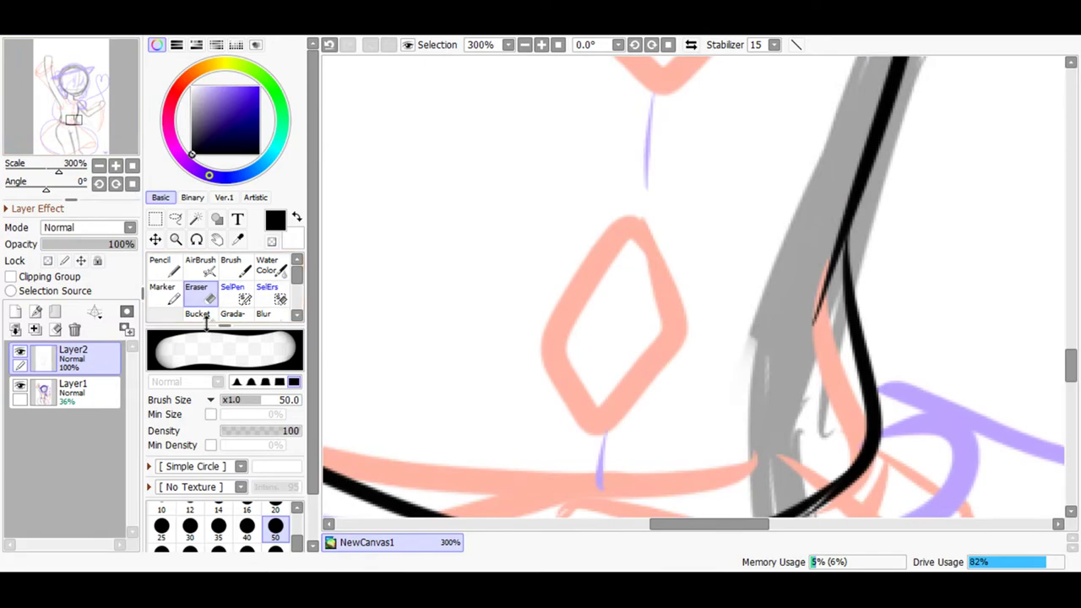
click(218, 513)
drag(801, 310, 848, 215)
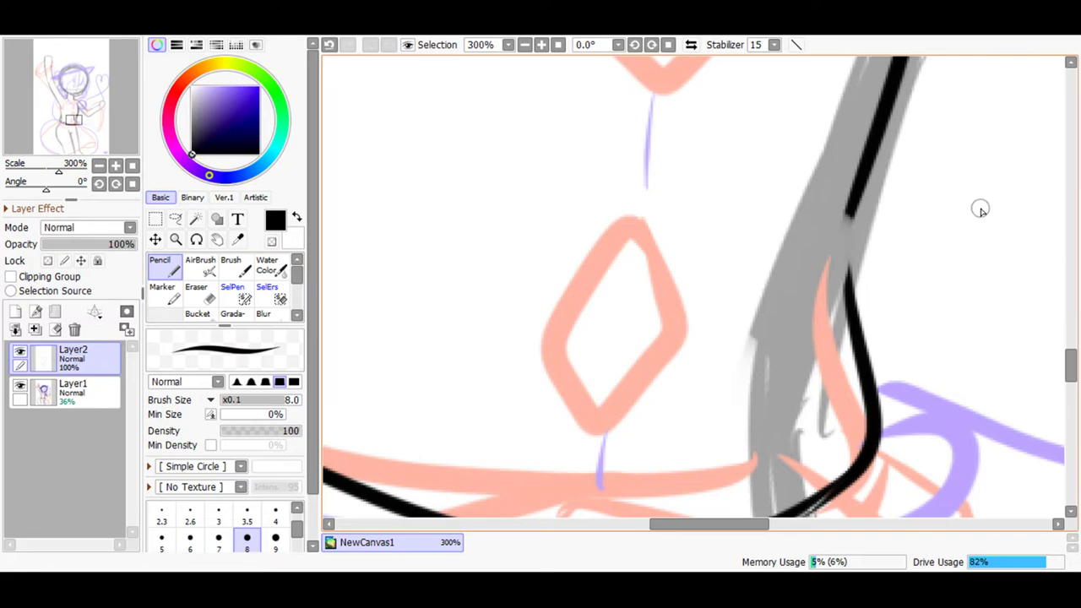
mouse_move(849, 287)
mouse_down()
mouse_move(853, 205)
mouse_move(839, 290)
mouse_up()
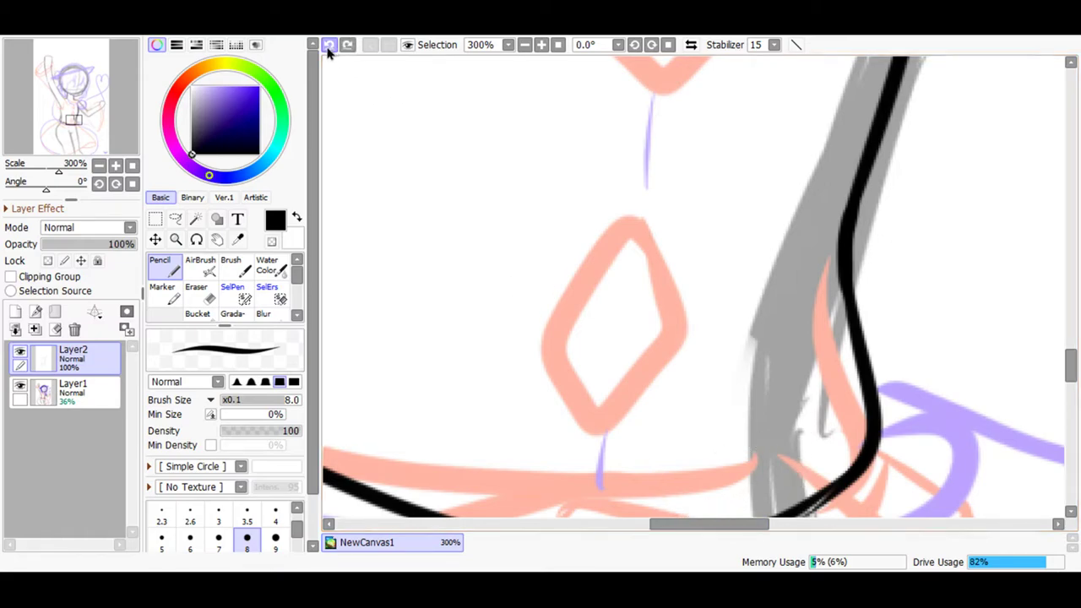
Round off the left waist corner in black and erase the stray tip protruding above the waistline.
drag(684, 524, 620, 522)
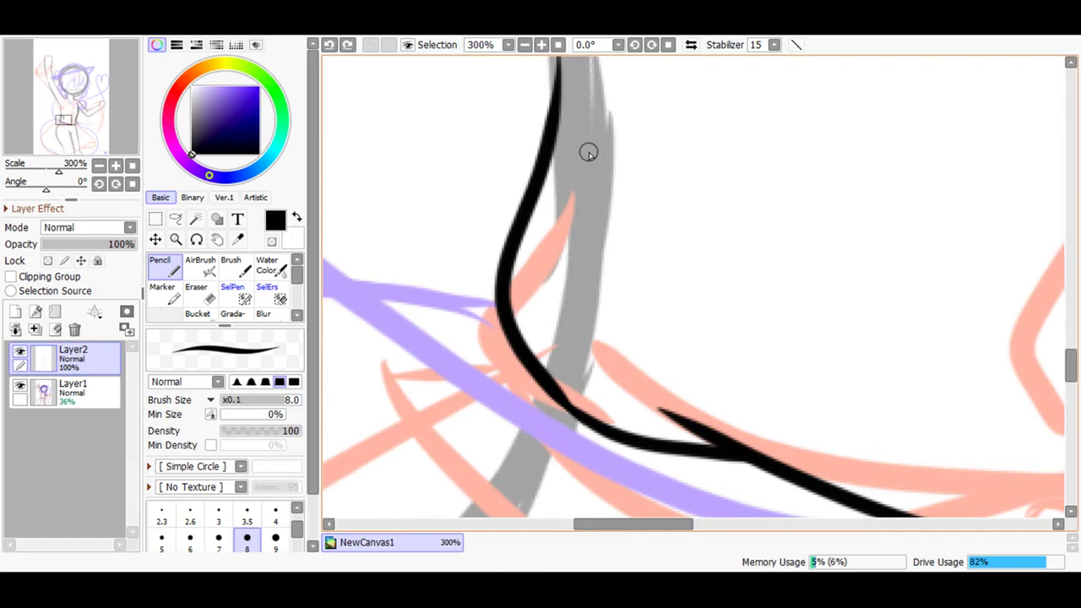
mouse_move(579, 417)
mouse_down()
mouse_move(538, 389)
mouse_move(606, 435)
mouse_move(516, 361)
mouse_up()
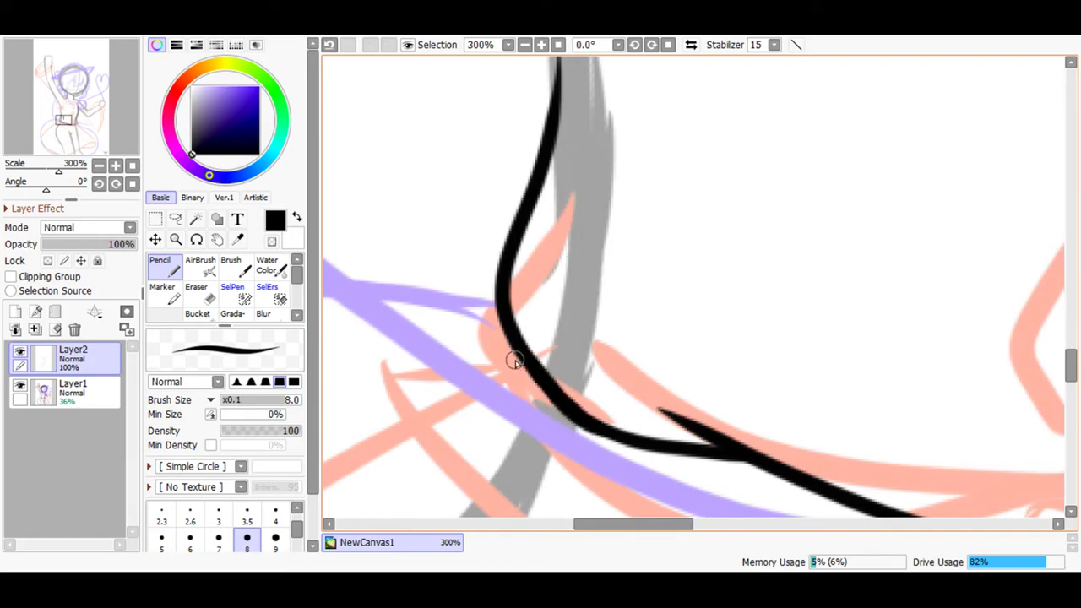
click(199, 292)
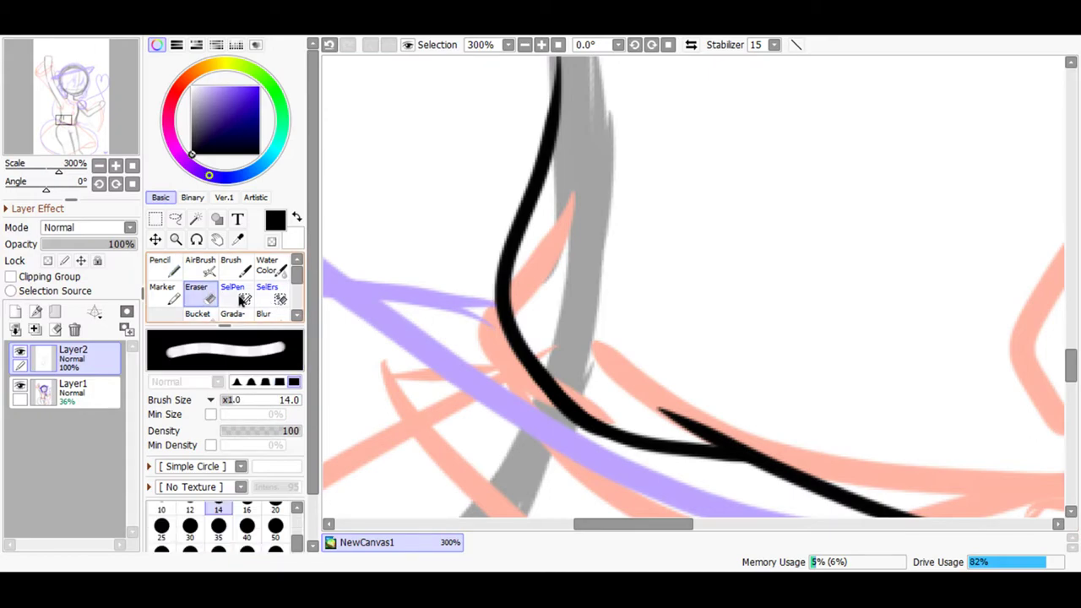
mouse_move(664, 390)
mouse_down()
mouse_move(728, 418)
mouse_move(685, 427)
mouse_move(737, 422)
mouse_move(697, 431)
mouse_move(740, 428)
mouse_up()
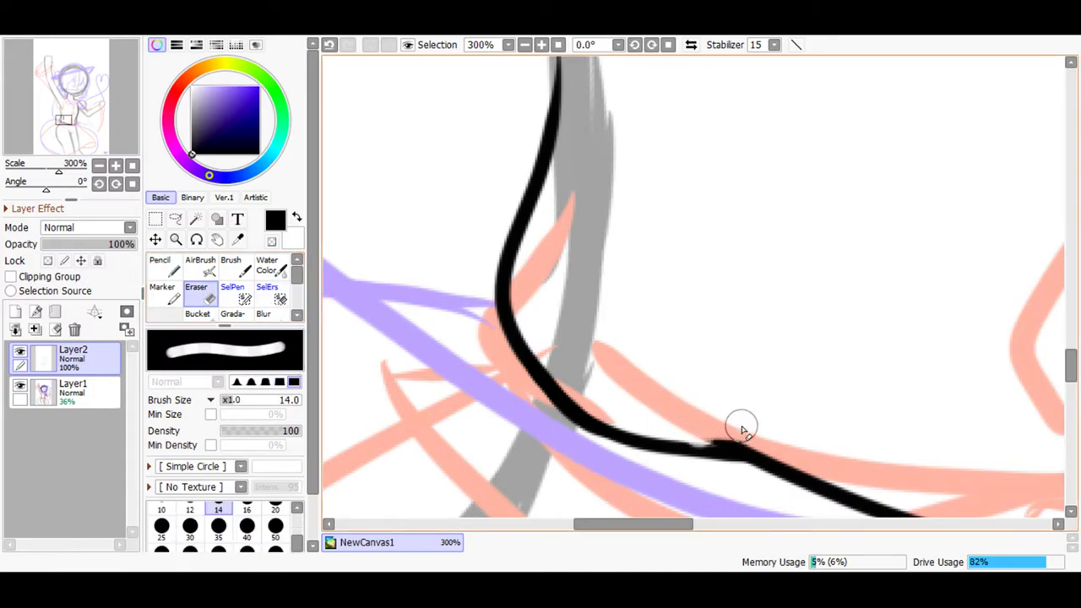
Smooth the waistline joint with the Pencil where the stray tip was erased, undoing the strokes that stick out.
click(160, 267)
drag(593, 429, 735, 455)
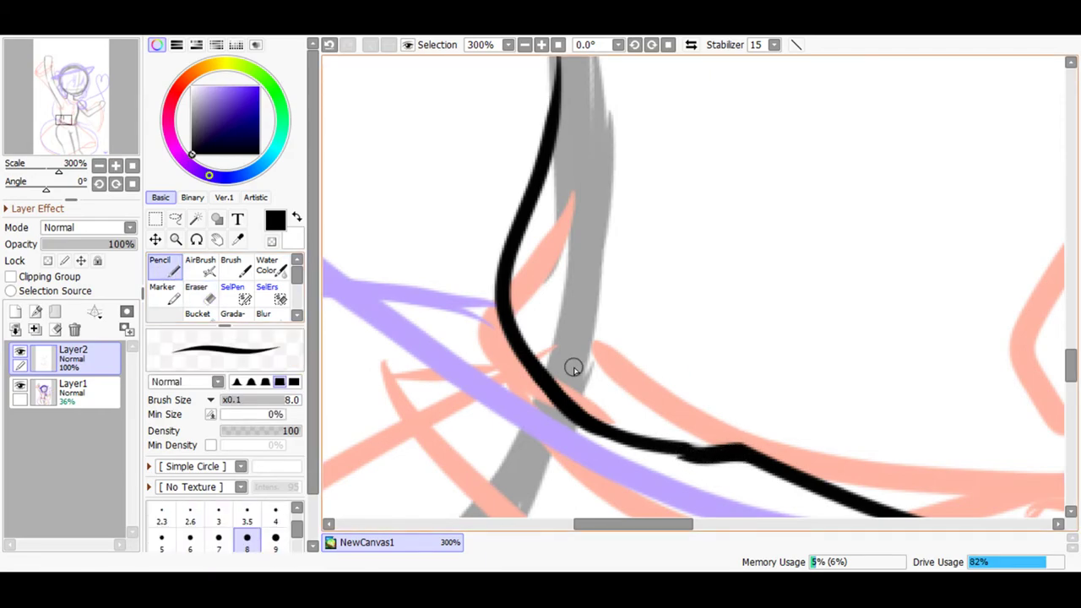
key(ctrl+z)
drag(721, 447, 686, 438)
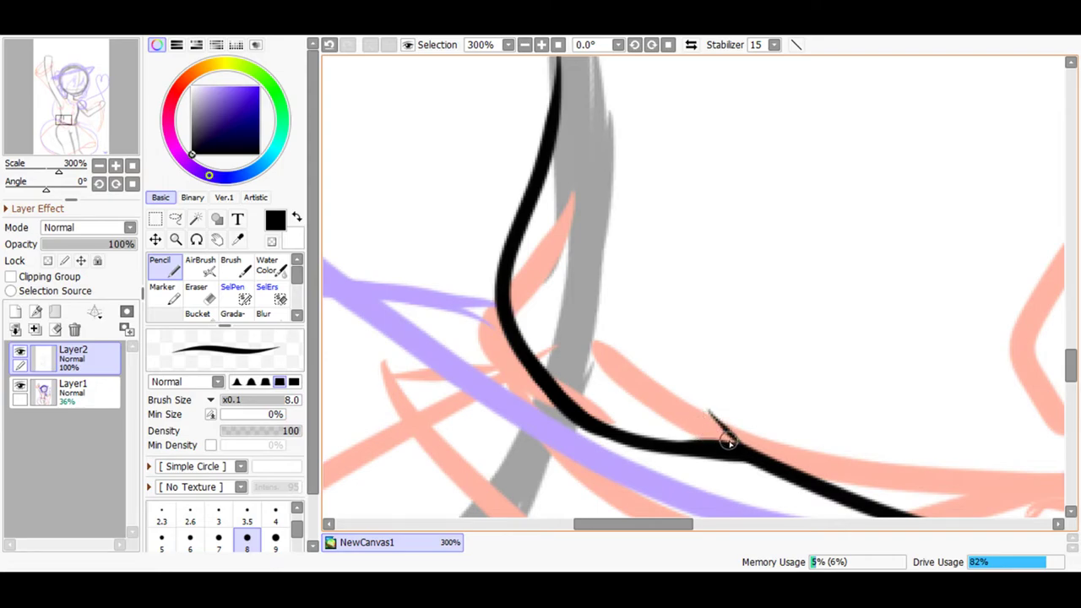
click(330, 44)
mouse_move(724, 423)
mouse_down()
mouse_move(692, 386)
mouse_move(591, 332)
mouse_up()
click(329, 45)
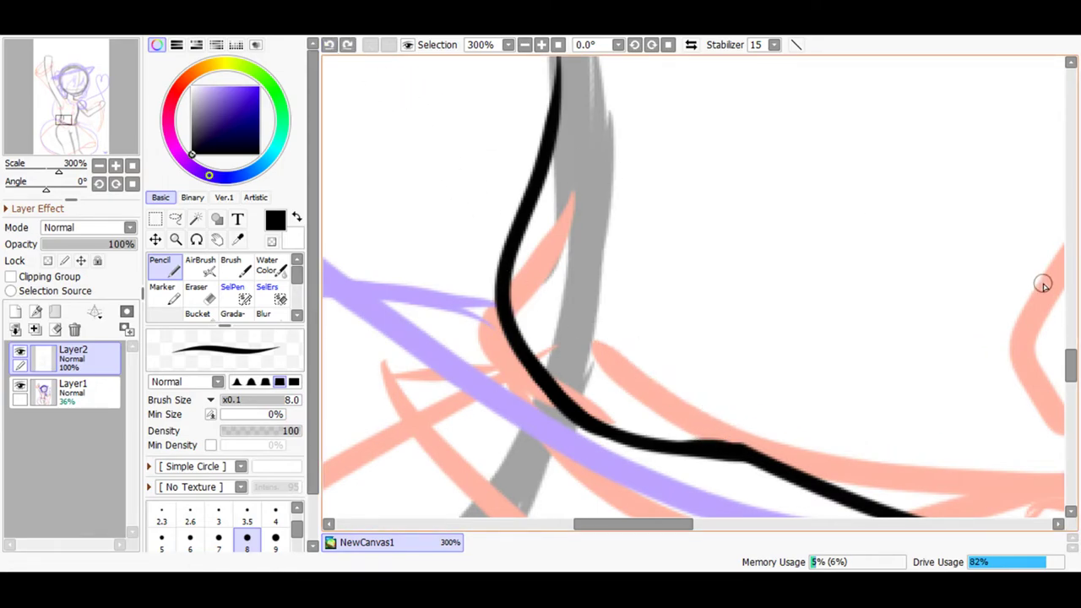
Ink the left side of the torso in black from the waist curve up to the armpit, replacing the first stroke.
drag(1071, 365, 987, 342)
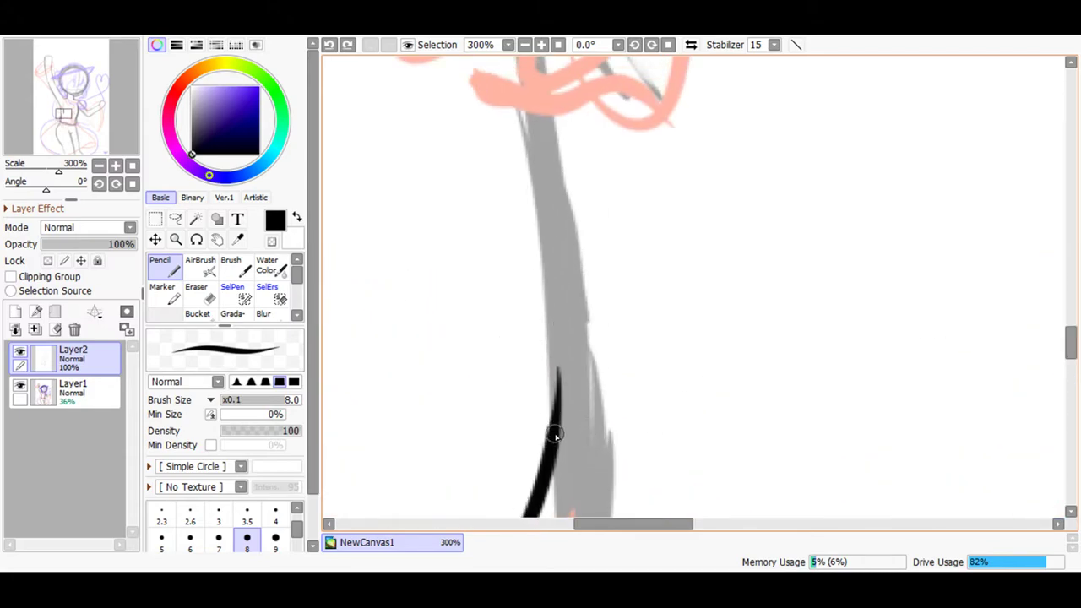
drag(555, 435, 526, 109)
click(329, 45)
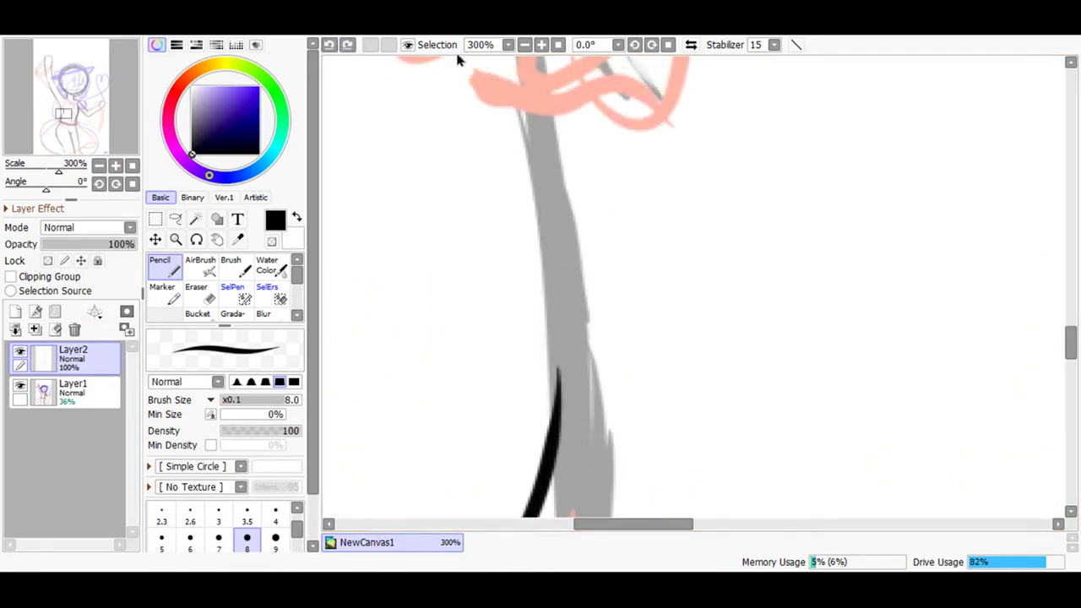
click(525, 44)
click(525, 45)
drag(628, 337, 598, 80)
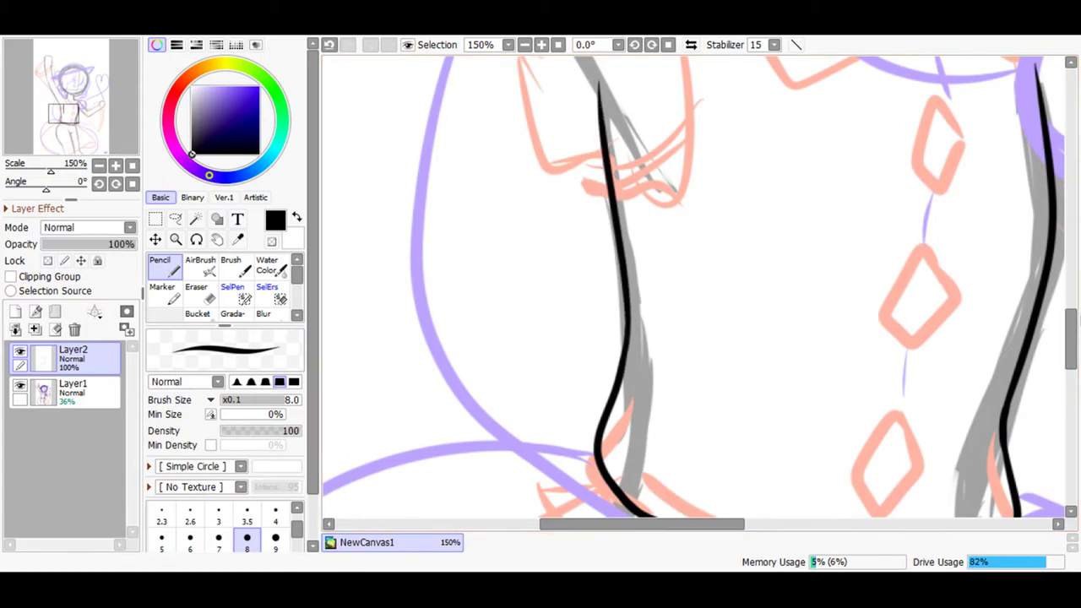
Ink the right contour of the raised arm in black from the shoulder upward, replacing the first short stroke.
drag(1072, 330, 1073, 275)
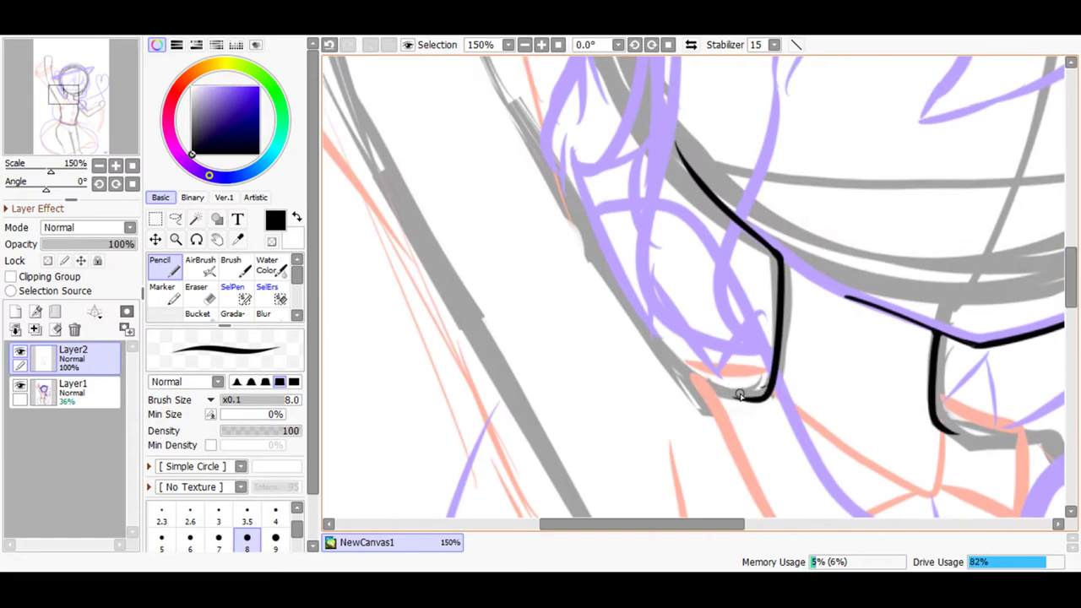
drag(676, 355, 592, 211)
click(329, 45)
mouse_move(690, 385)
mouse_down()
mouse_move(653, 346)
mouse_move(523, 115)
mouse_up()
drag(657, 518, 601, 523)
drag(1066, 293, 1067, 252)
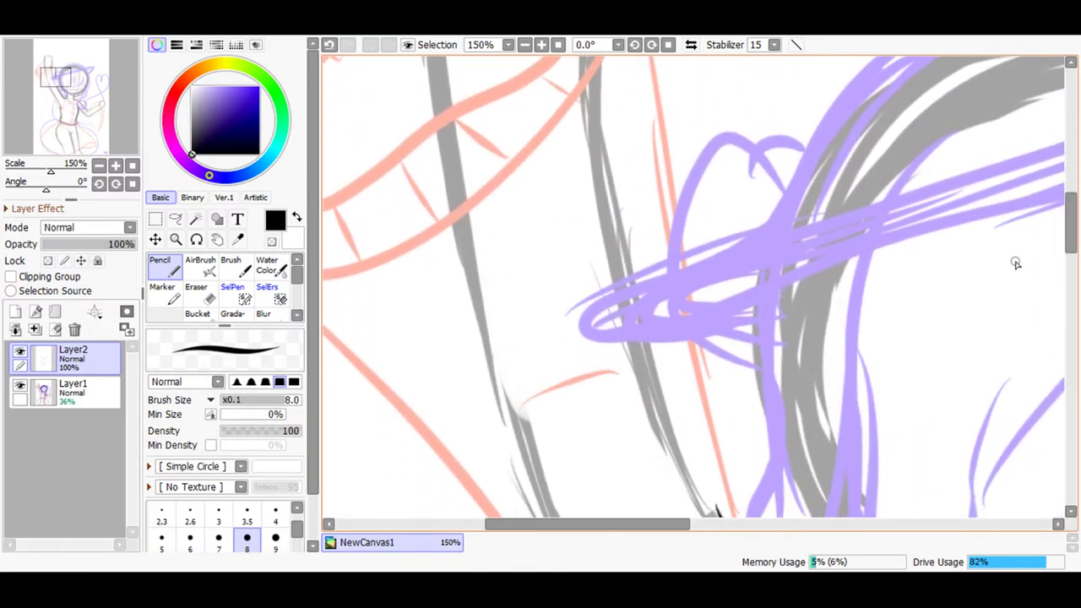
click(525, 44)
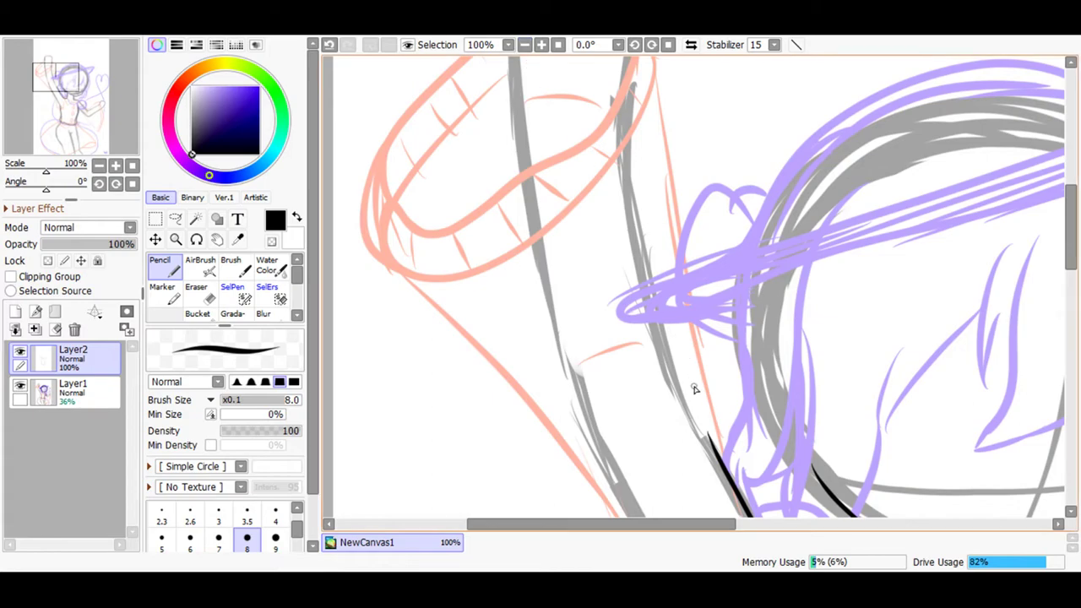
drag(720, 456, 649, 84)
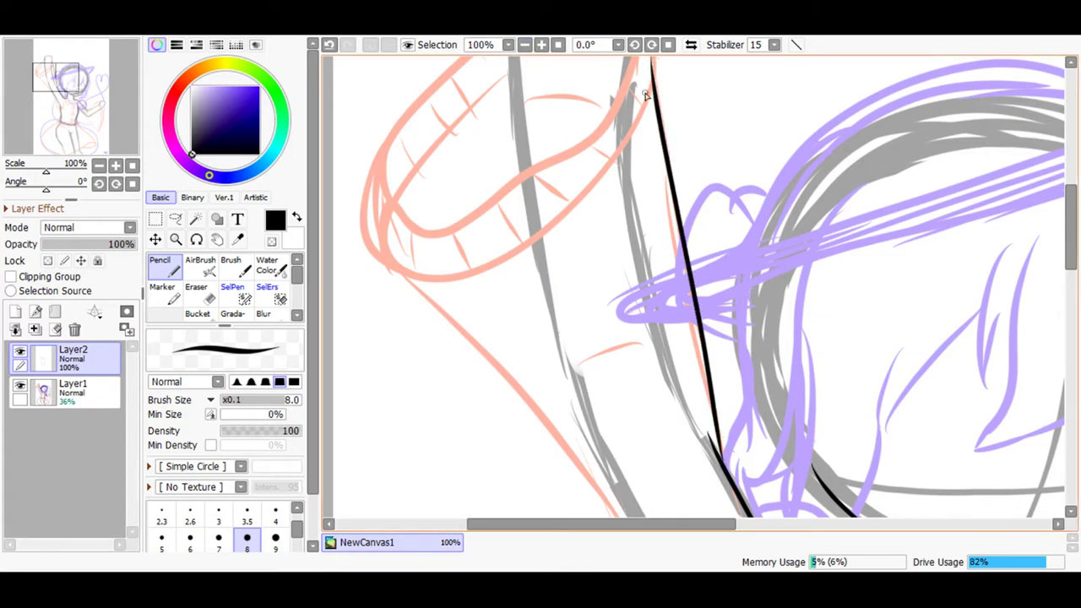
click(334, 44)
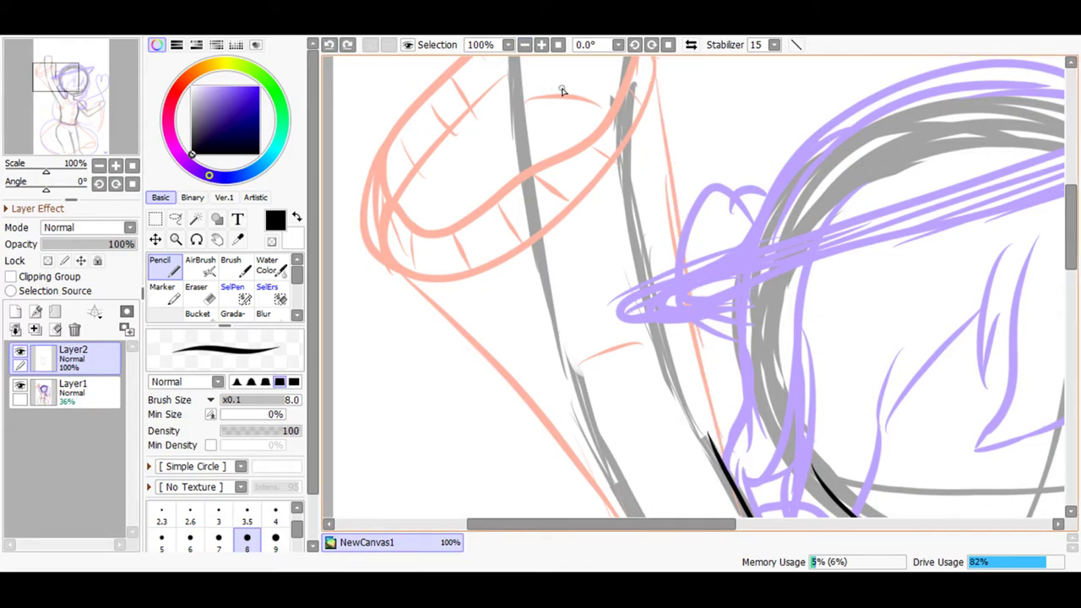
click(525, 44)
scroll(743, 236, up, 2)
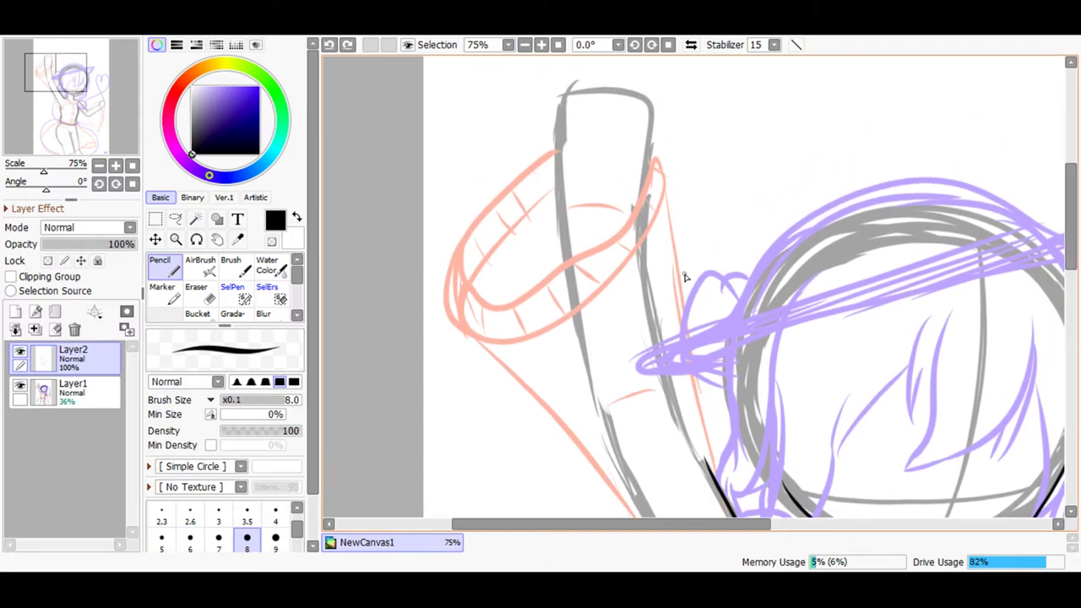
mouse_move(664, 185)
mouse_down()
mouse_move(676, 362)
mouse_move(703, 466)
mouse_up()
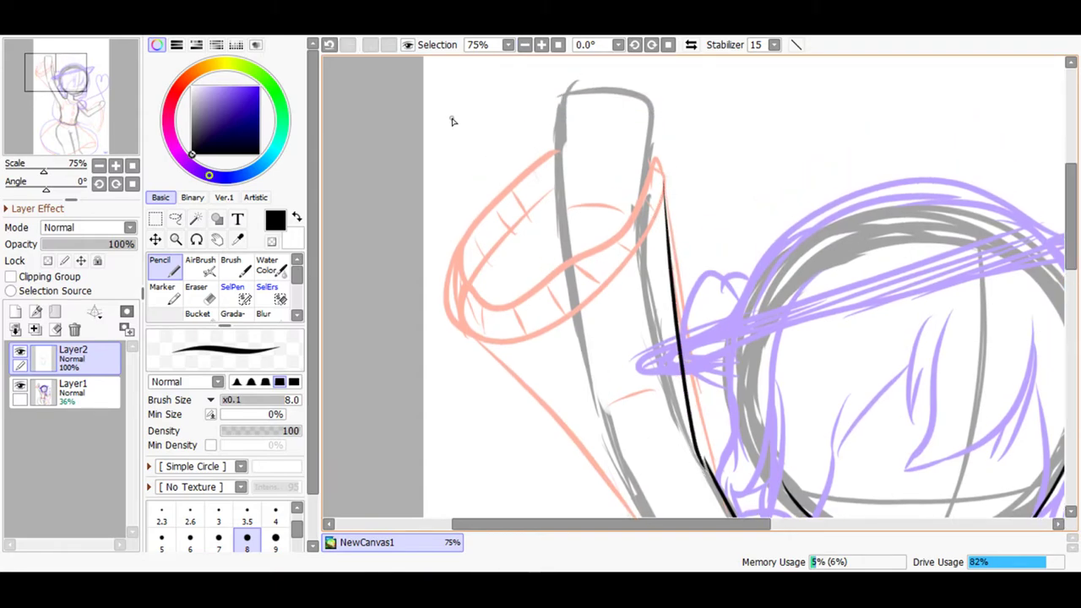
click(330, 44)
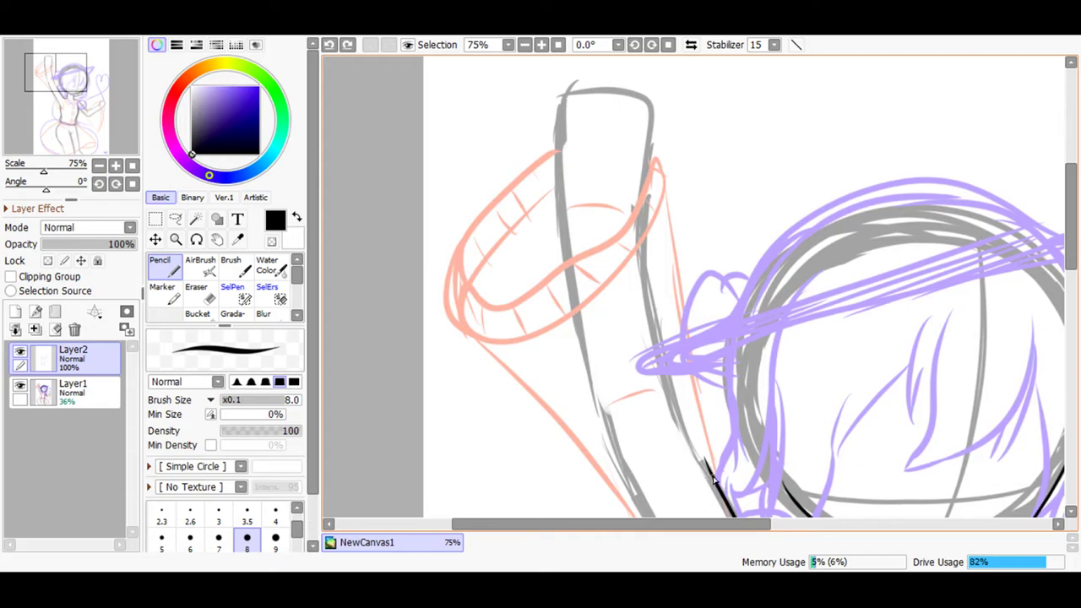
drag(698, 410, 669, 179)
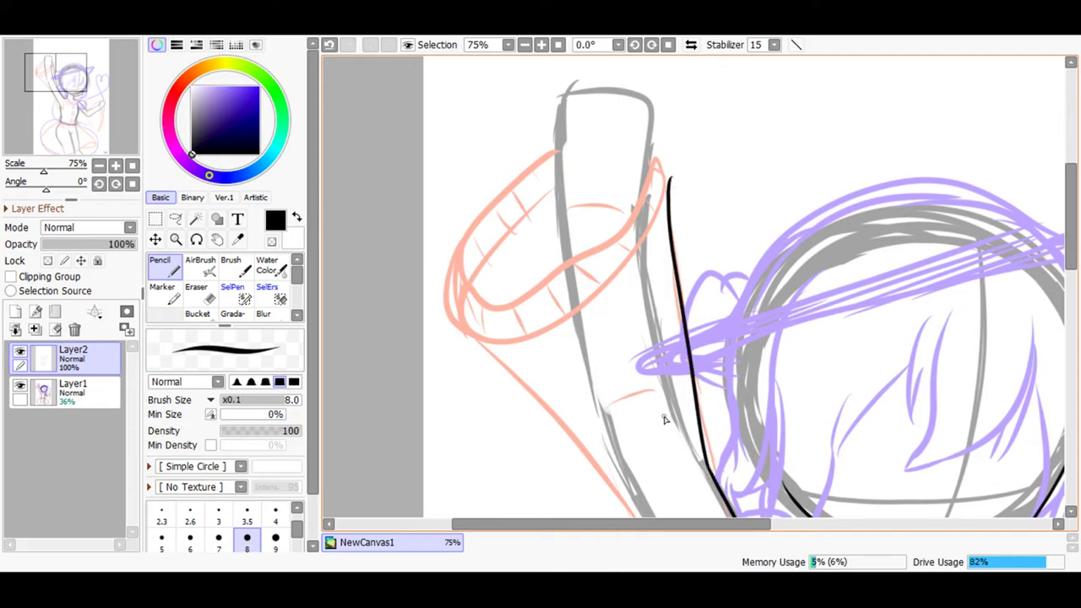
click(330, 44)
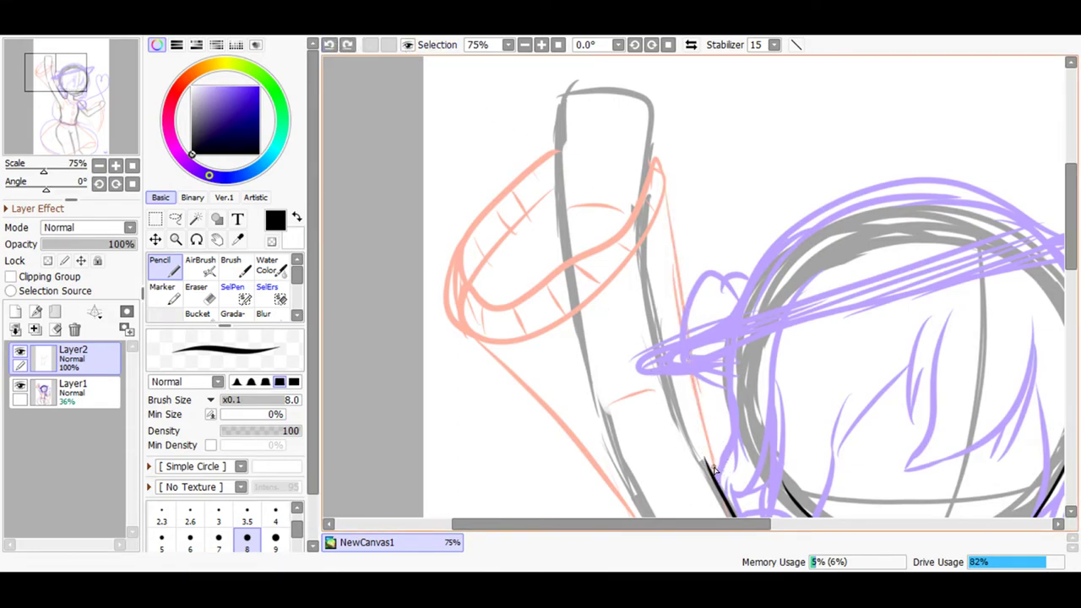
drag(691, 365, 686, 175)
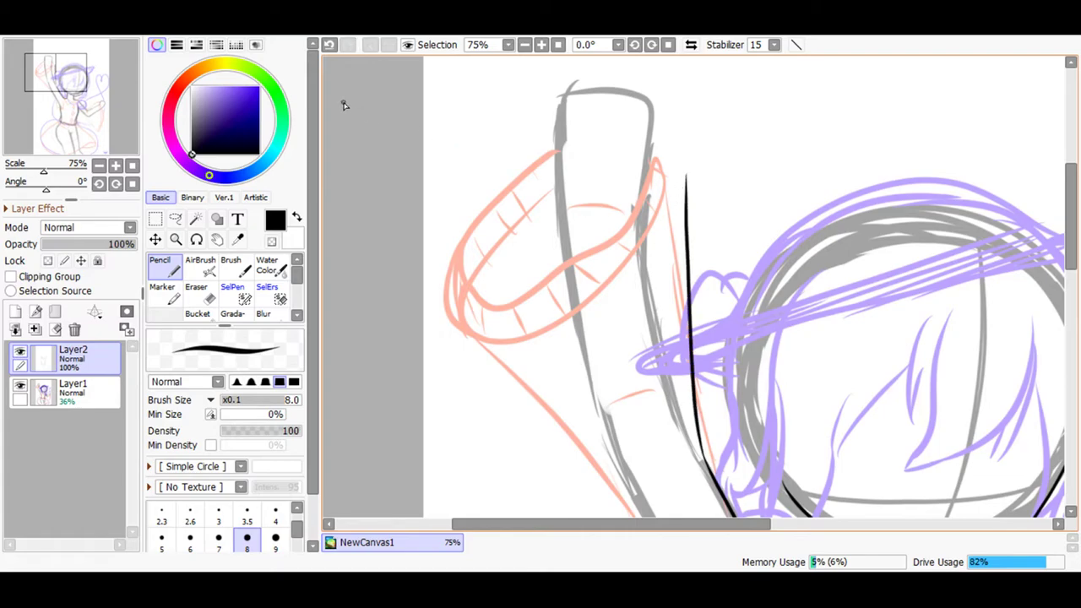
click(330, 44)
drag(705, 325, 661, 178)
click(330, 44)
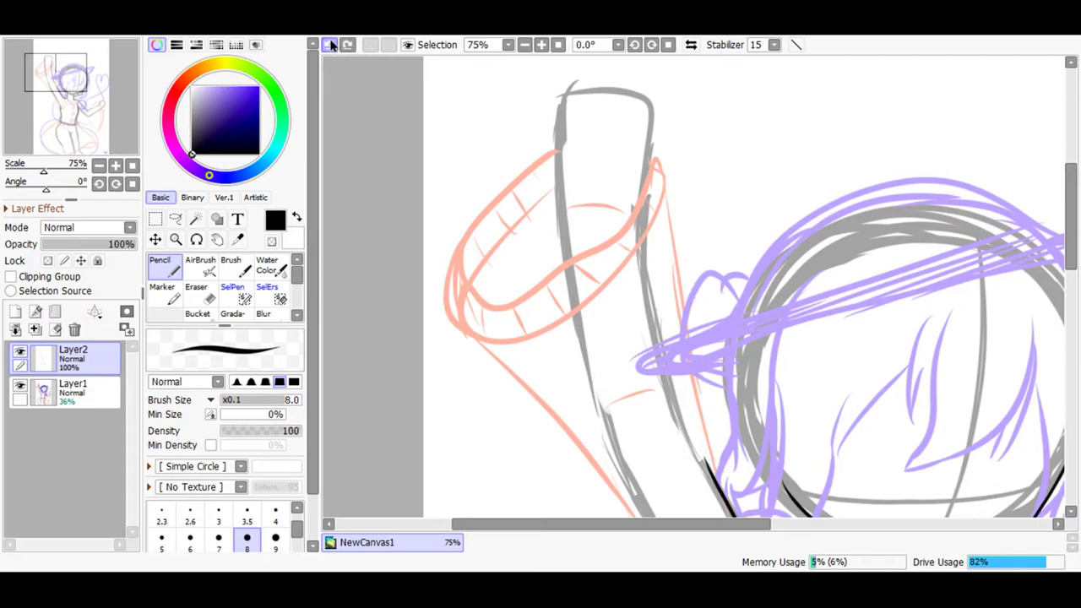
Ink the right edge of the raised arm's sleeve in black up to the cuff and erase the stray right tip at its upper end.
mouse_move(701, 447)
mouse_down()
mouse_move(686, 389)
mouse_move(672, 206)
mouse_up()
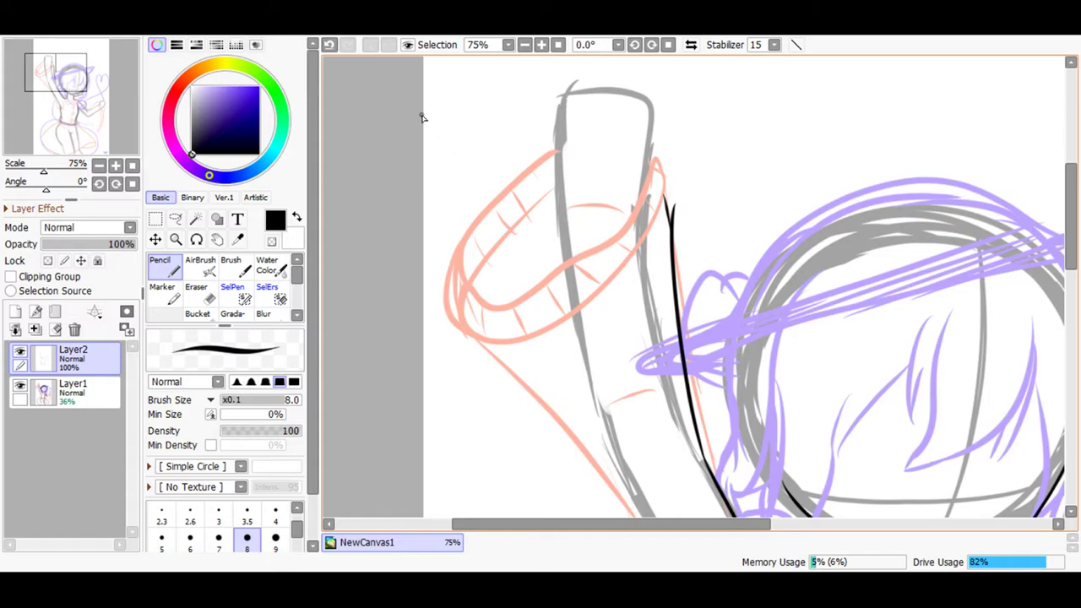
click(542, 45)
click(541, 45)
drag(69, 82, 66, 73)
click(541, 46)
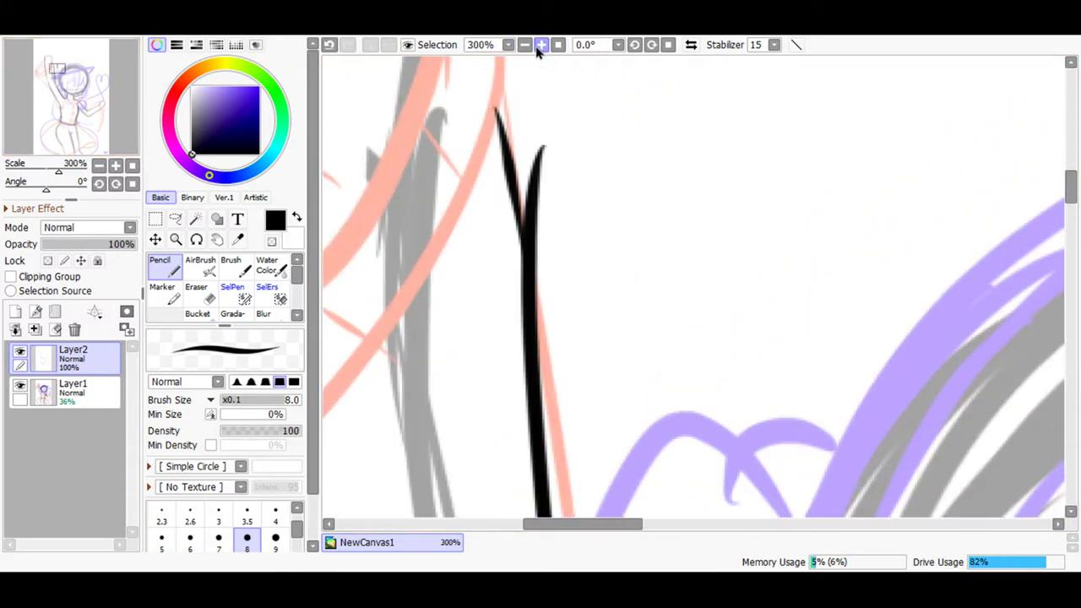
click(196, 294)
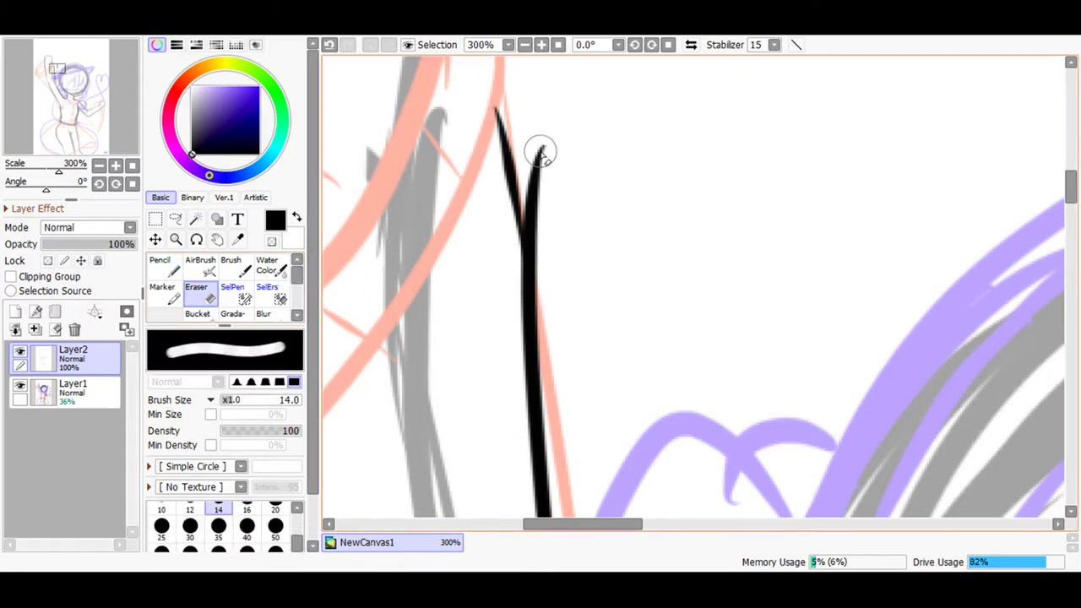
mouse_move(538, 165)
mouse_down()
mouse_move(537, 134)
mouse_move(555, 238)
mouse_move(531, 164)
mouse_move(538, 190)
mouse_up()
click(162, 264)
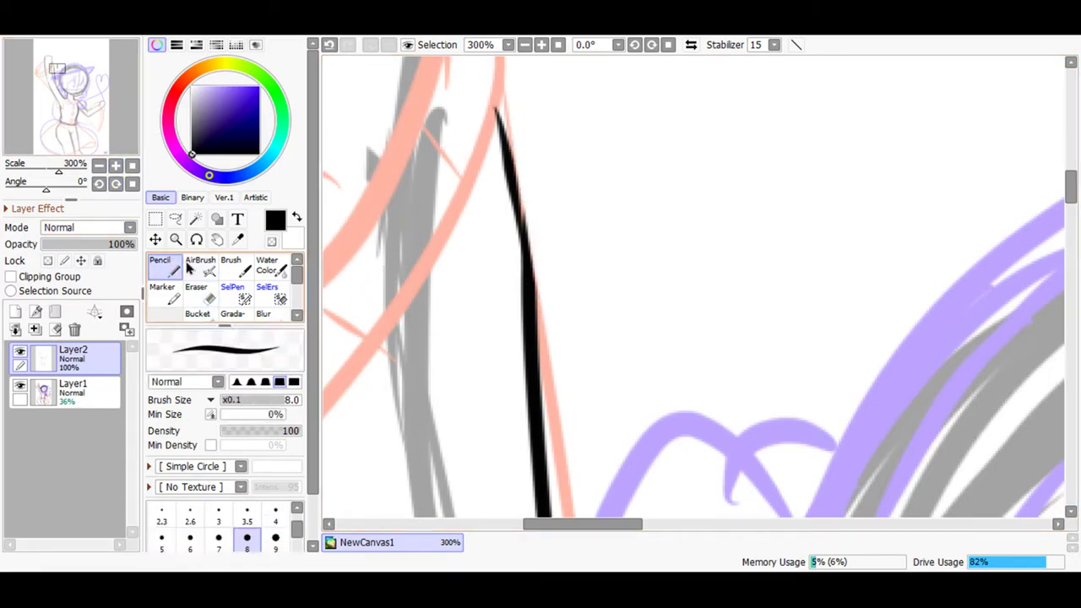
Thicken the tapered upper end of the line along the right edge of the raised arm's sleeve in black, undoing the strokes that bulge.
mouse_move(532, 253)
mouse_down()
mouse_move(516, 146)
mouse_move(491, 91)
mouse_up()
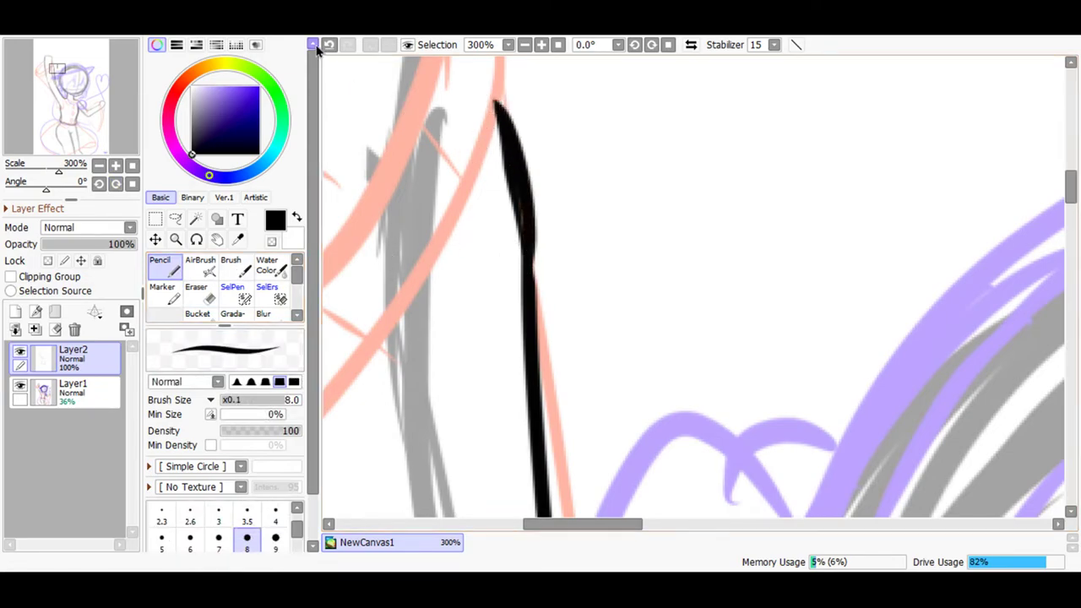
click(330, 45)
mouse_move(530, 273)
mouse_down()
mouse_move(516, 165)
mouse_move(498, 139)
mouse_up()
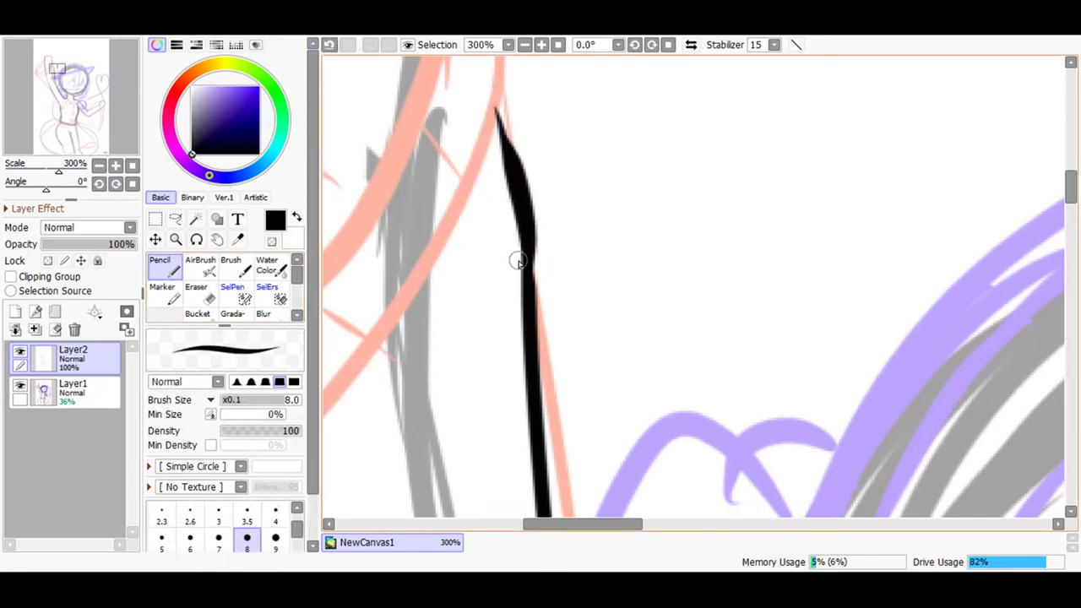
click(330, 45)
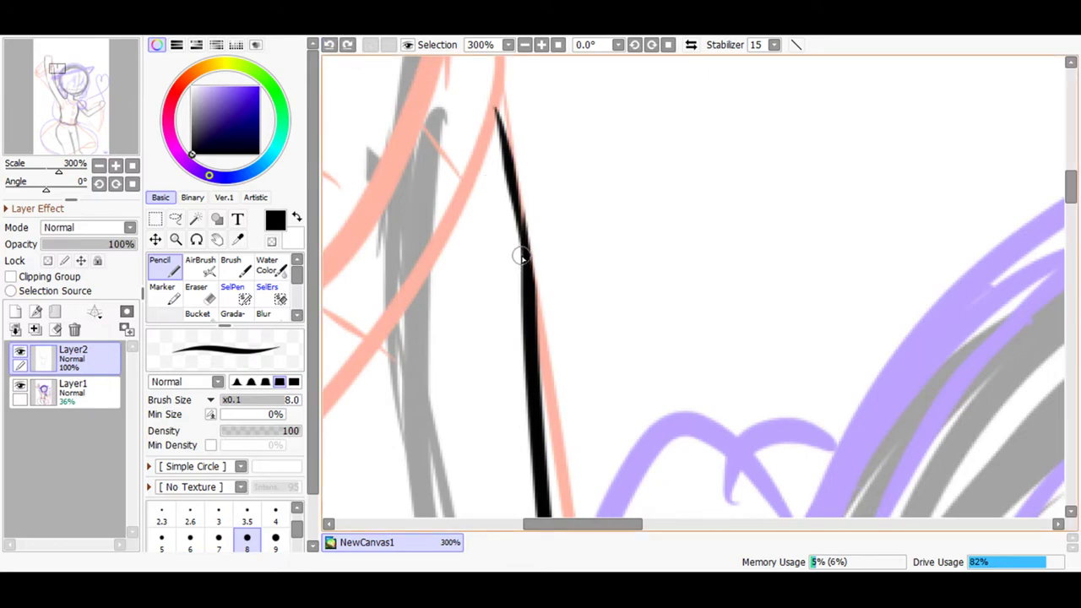
mouse_move(513, 254)
mouse_down()
mouse_move(510, 180)
mouse_move(489, 131)
mouse_up()
click(330, 45)
drag(515, 259, 490, 134)
drag(531, 273, 494, 114)
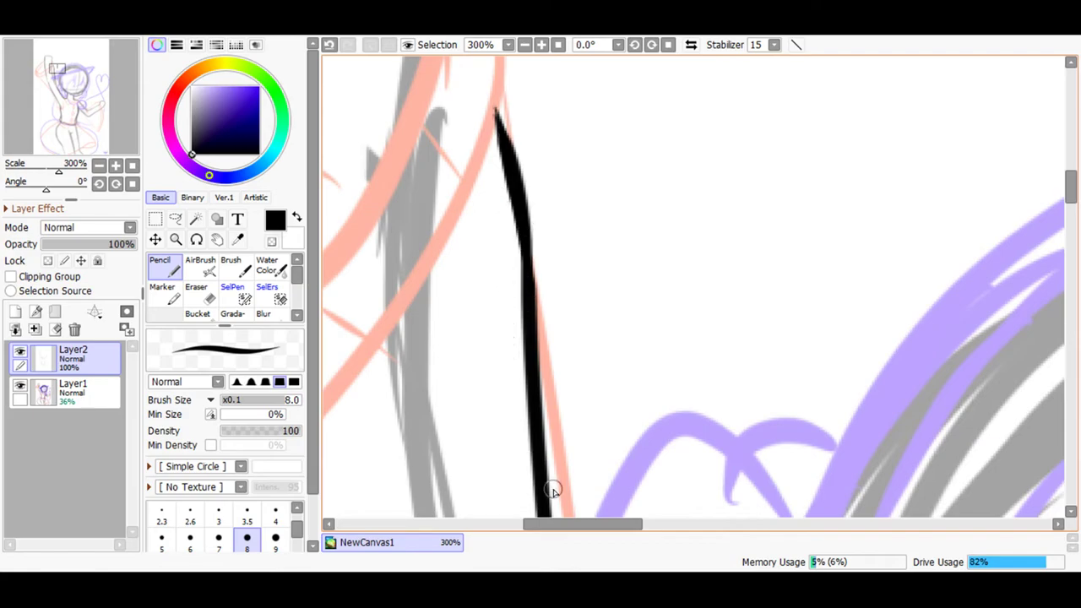
mouse_move(550, 525)
mouse_down()
mouse_move(502, 516)
mouse_move(519, 381)
mouse_up()
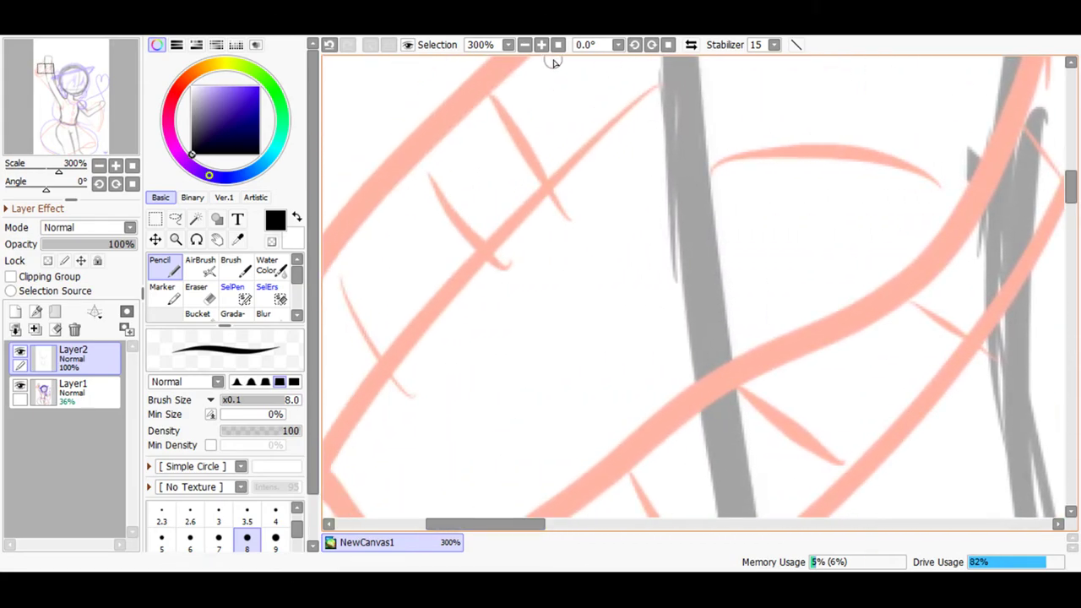
click(524, 45)
click(525, 44)
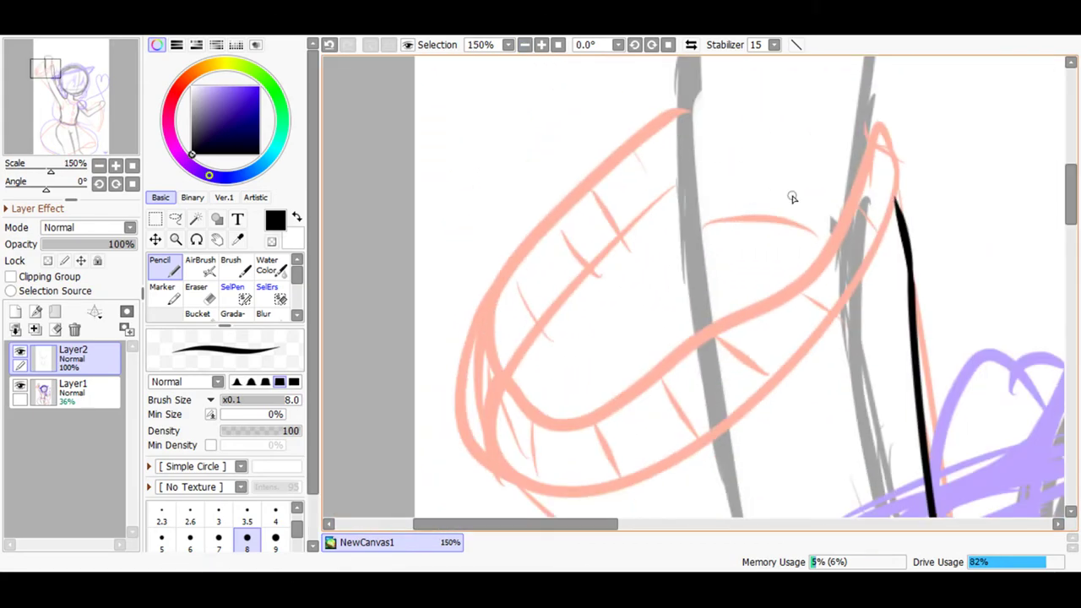
click(1076, 238)
drag(1073, 249, 1071, 203)
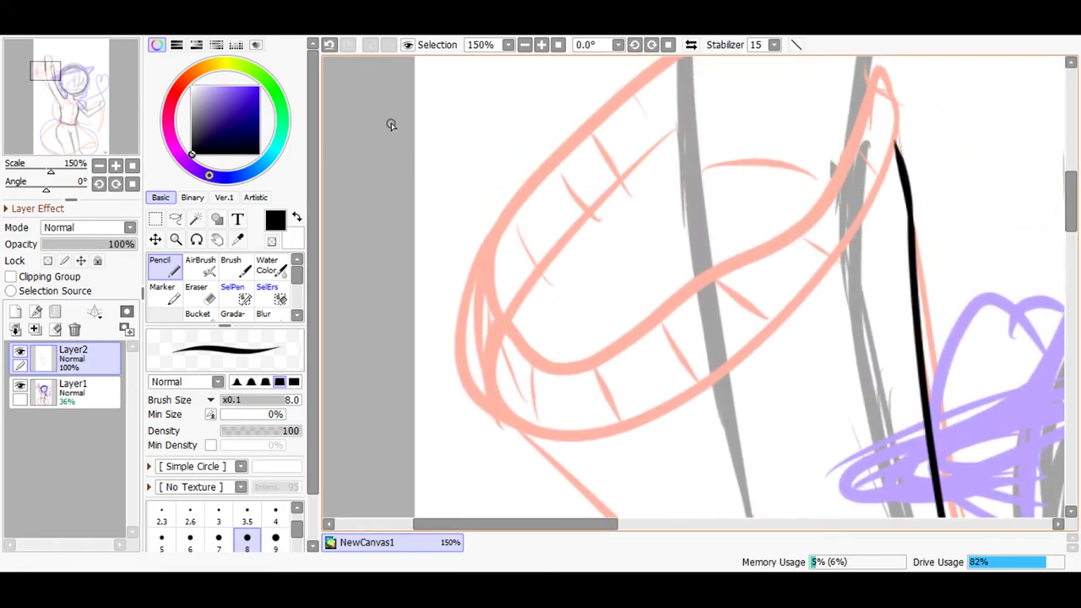
click(337, 45)
drag(1071, 207, 1073, 312)
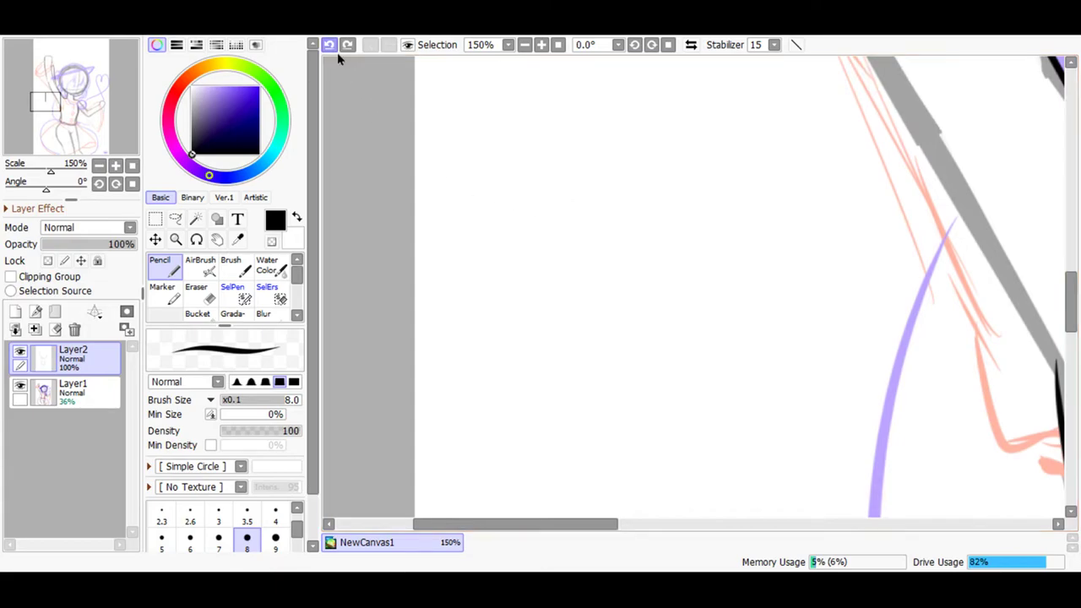
click(524, 45)
click(541, 44)
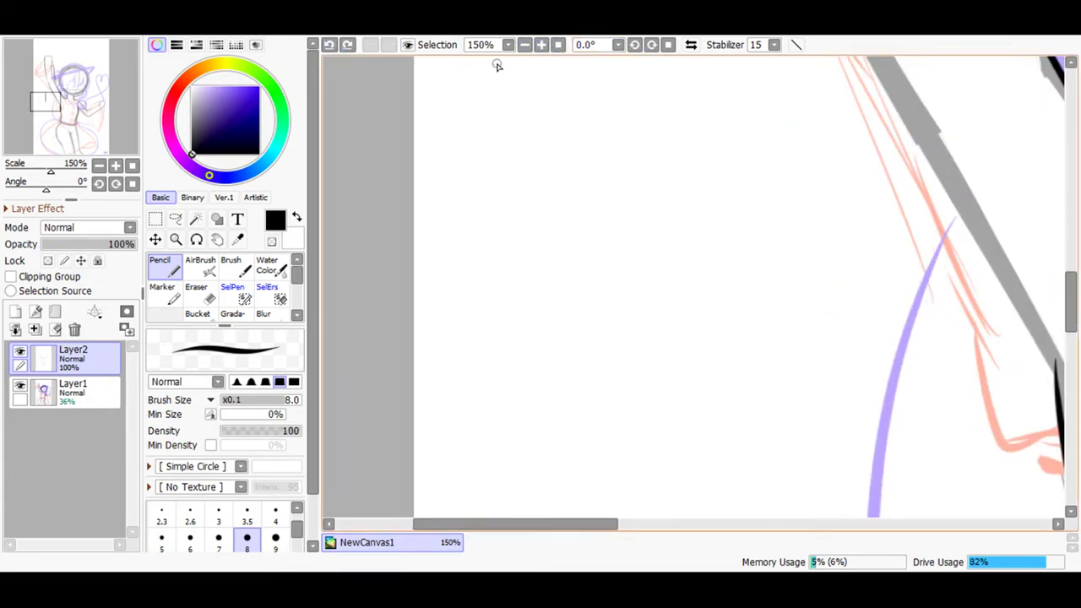
click(525, 47)
click(525, 45)
drag(1070, 309, 1069, 252)
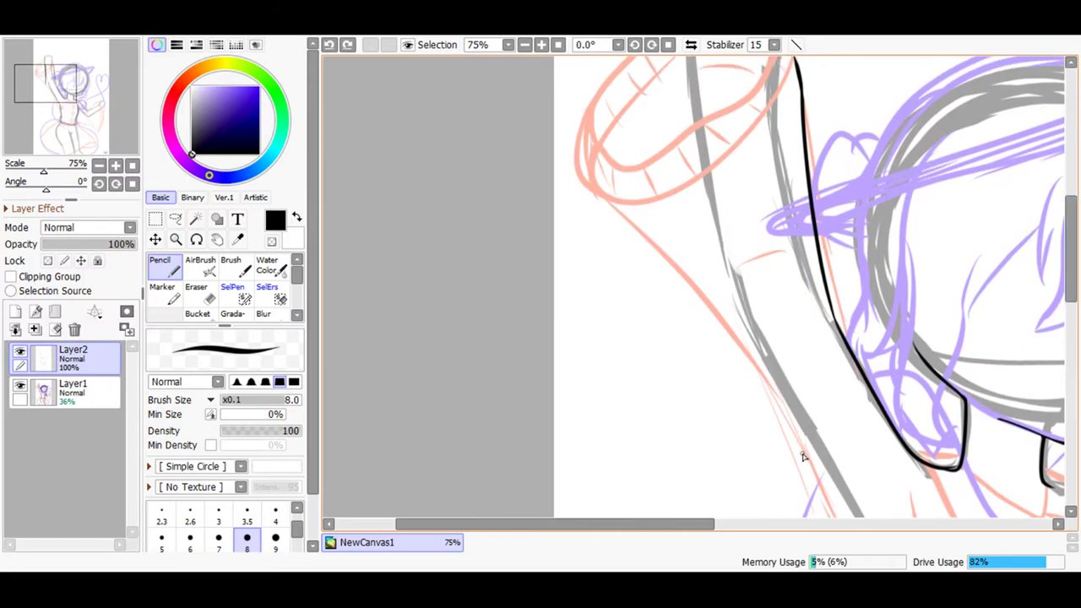
drag(613, 184, 602, 164)
click(329, 44)
drag(642, 253, 759, 361)
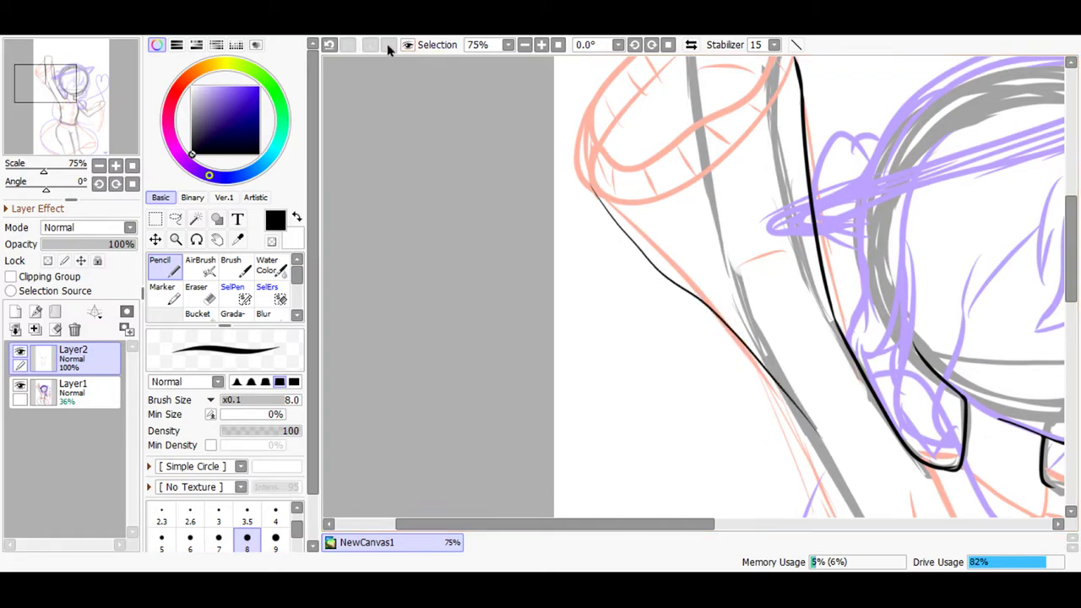
click(328, 45)
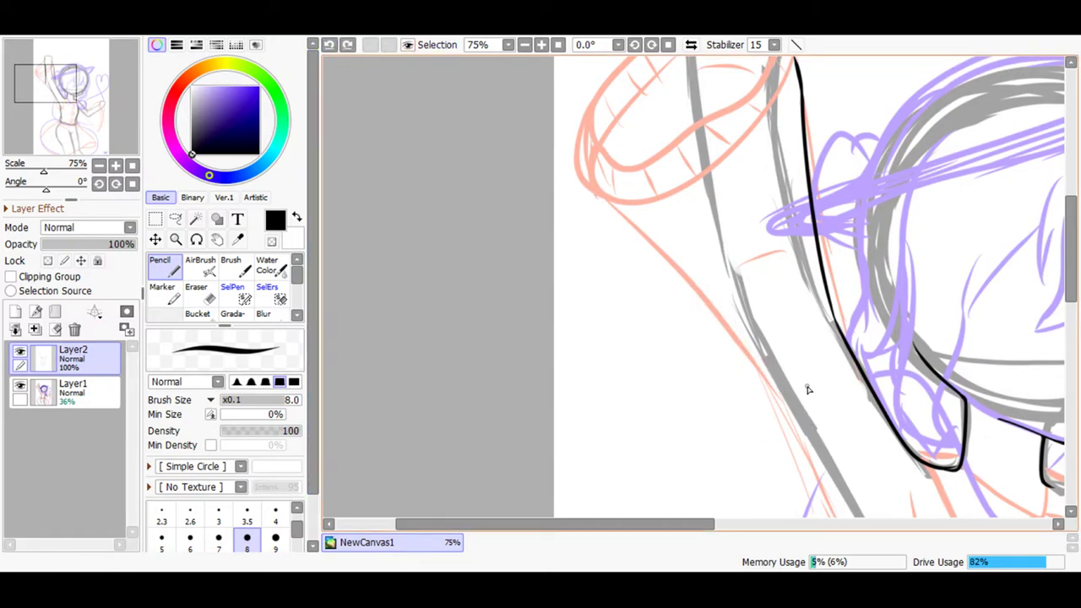
drag(580, 187, 574, 179)
click(329, 45)
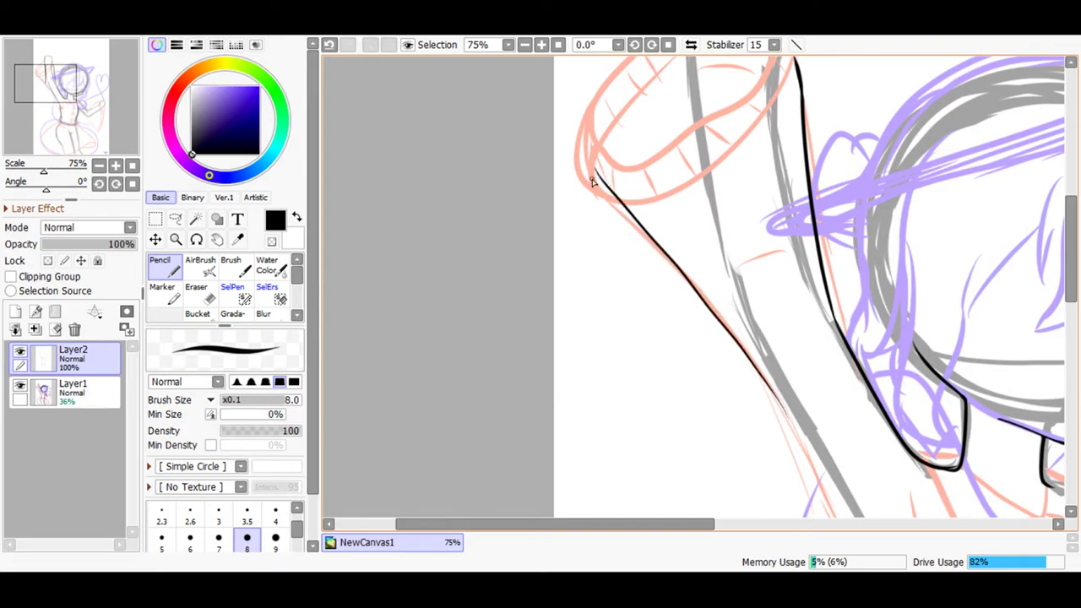
click(329, 45)
Ink the left edge of the raised arm's sleeve in black from the cuff down toward the shoulder.
click(542, 45)
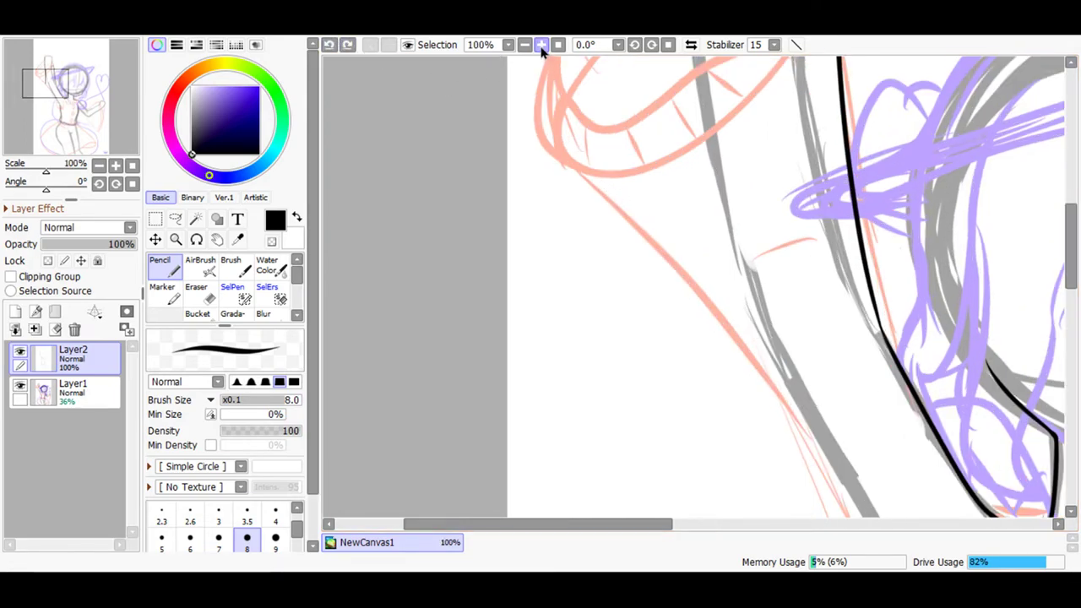
mouse_move(794, 413)
mouse_down()
mouse_move(737, 328)
mouse_move(577, 169)
mouse_up()
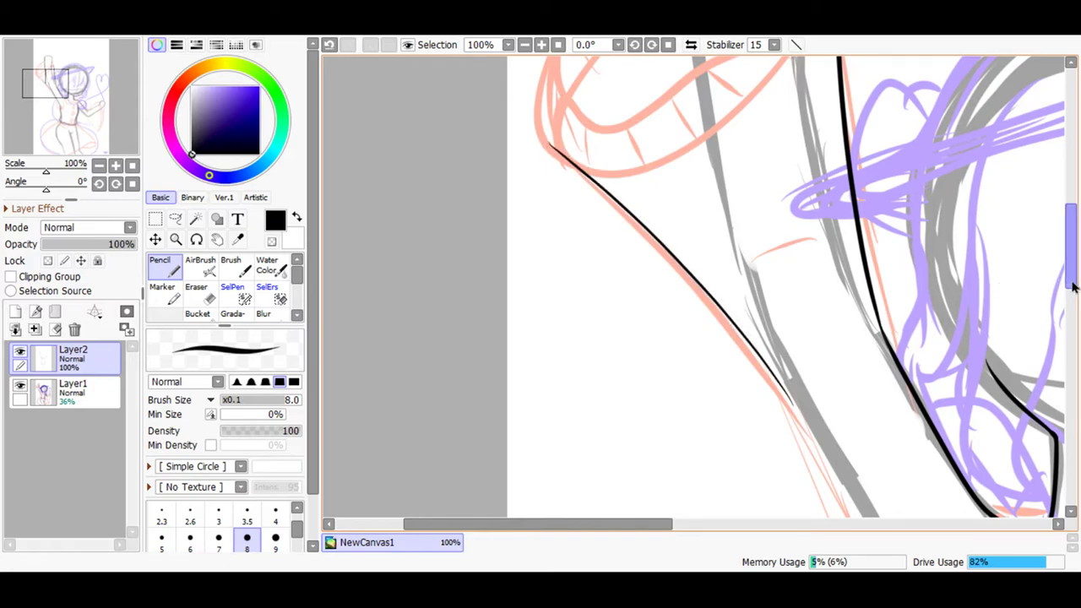
scroll(893, 218, down, 4)
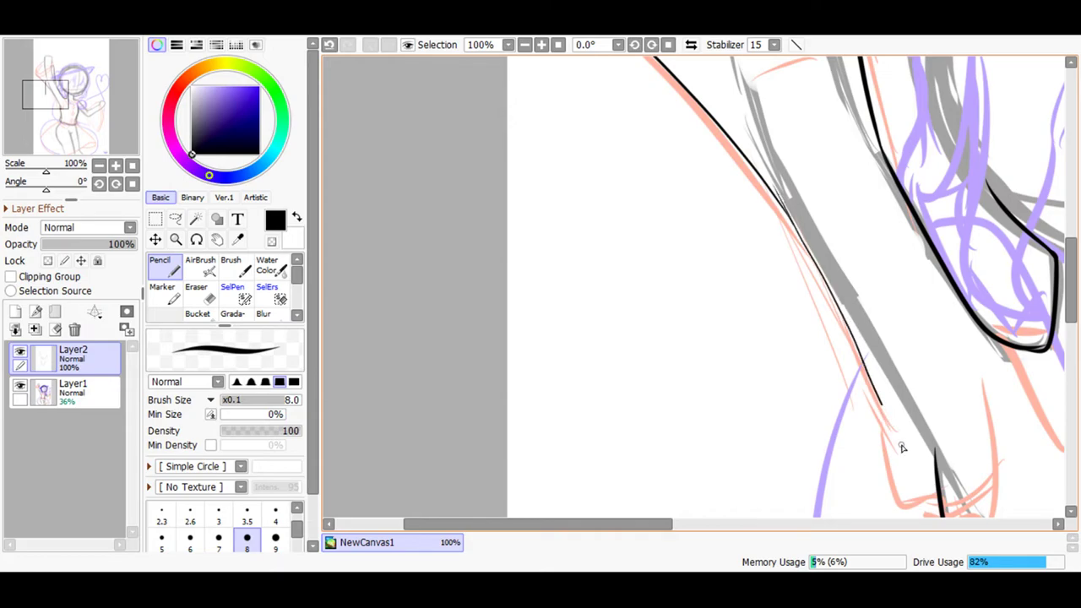
Erase the stray stroke tips where the upper and lower parts of the sleeve's left line overlap.
click(201, 292)
click(542, 45)
click(541, 44)
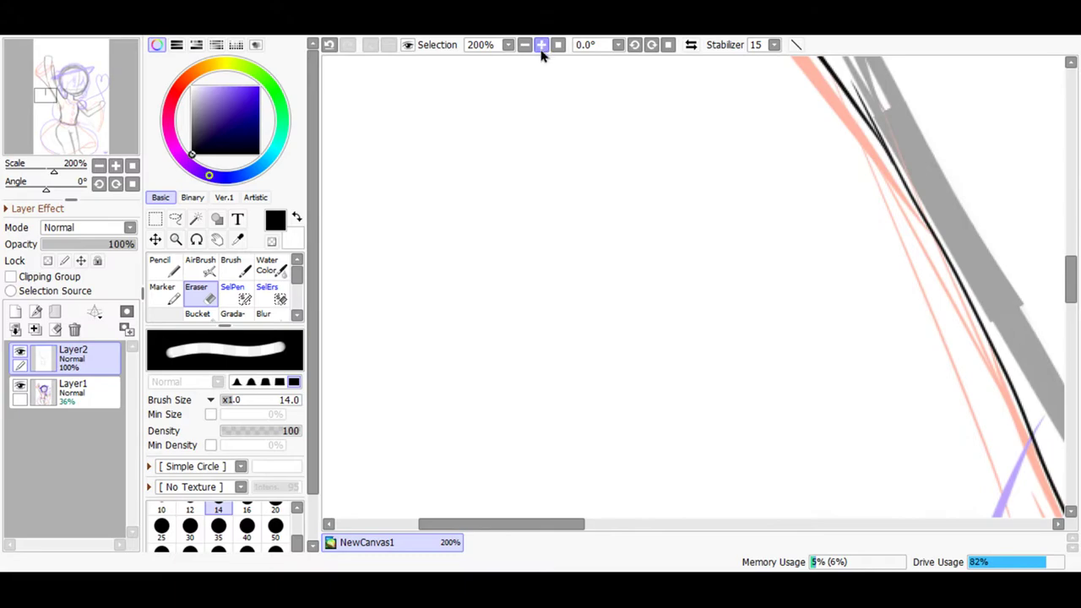
drag(56, 99, 66, 96)
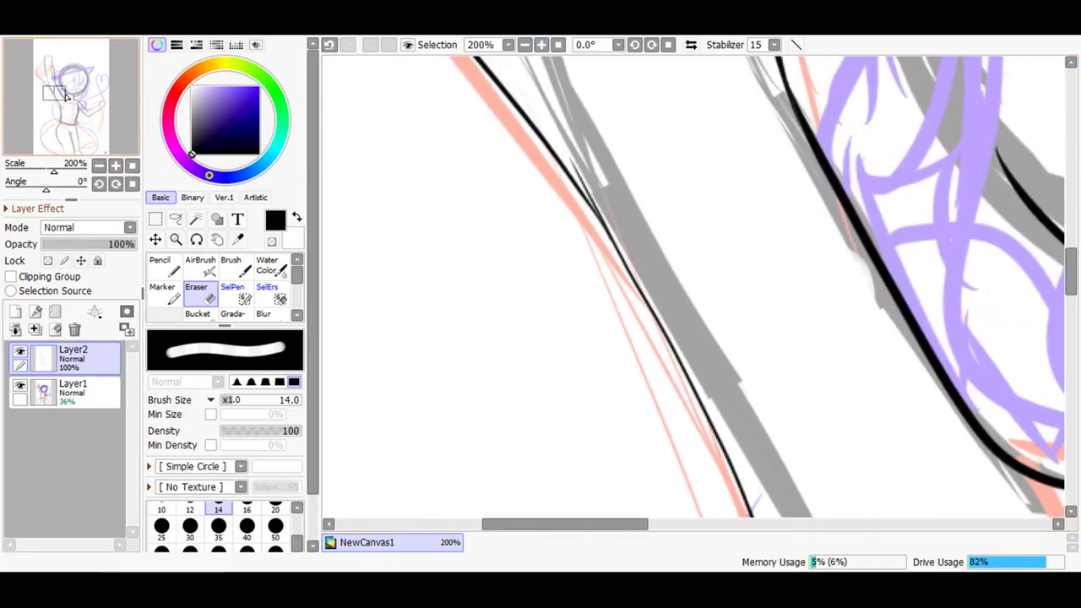
mouse_move(603, 220)
mouse_down()
mouse_move(591, 228)
mouse_move(596, 254)
mouse_up()
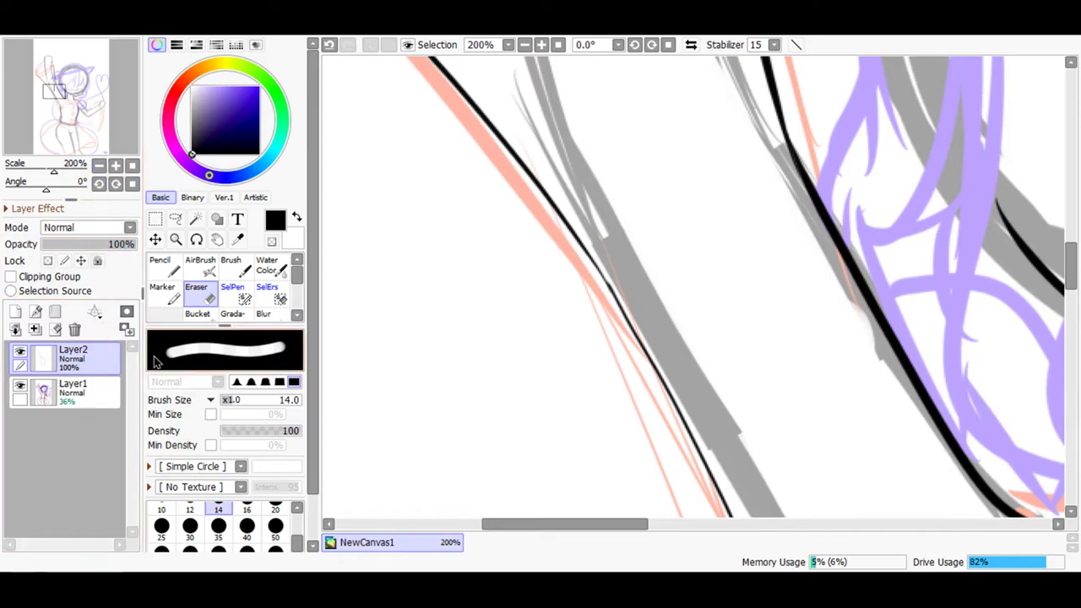
Thicken the joint in the sleeve's left line with the black Pencil, undoing the surplus stroke.
click(162, 266)
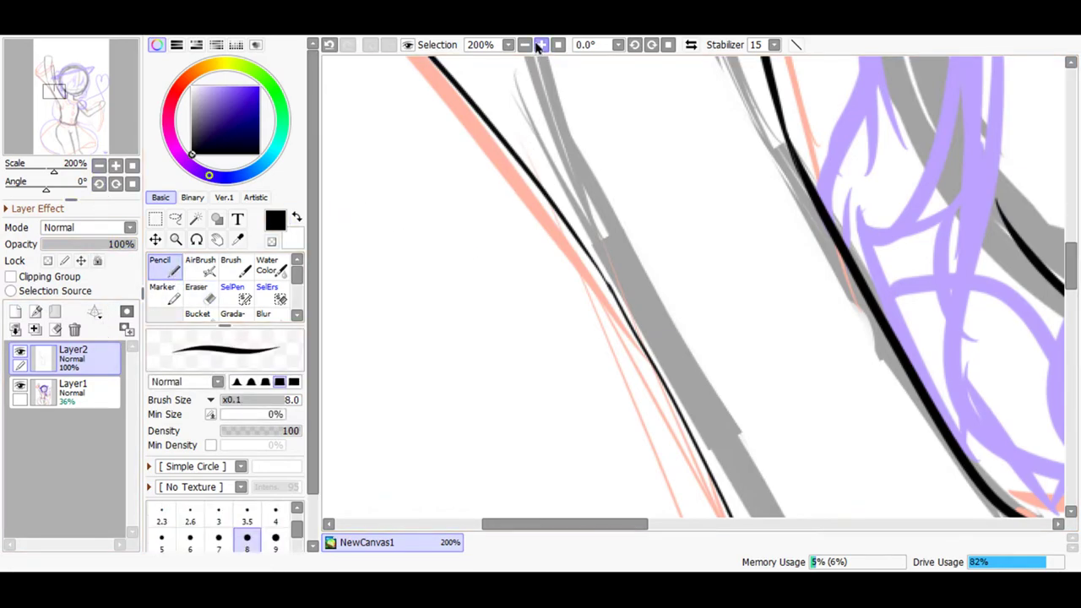
scroll(539, 72, up, 2)
mouse_move(452, 171)
mouse_down()
mouse_move(551, 339)
mouse_move(579, 365)
mouse_up()
mouse_move(607, 431)
mouse_down()
mouse_move(533, 297)
mouse_move(407, 151)
mouse_move(437, 153)
mouse_move(512, 256)
mouse_move(630, 479)
mouse_up()
click(330, 45)
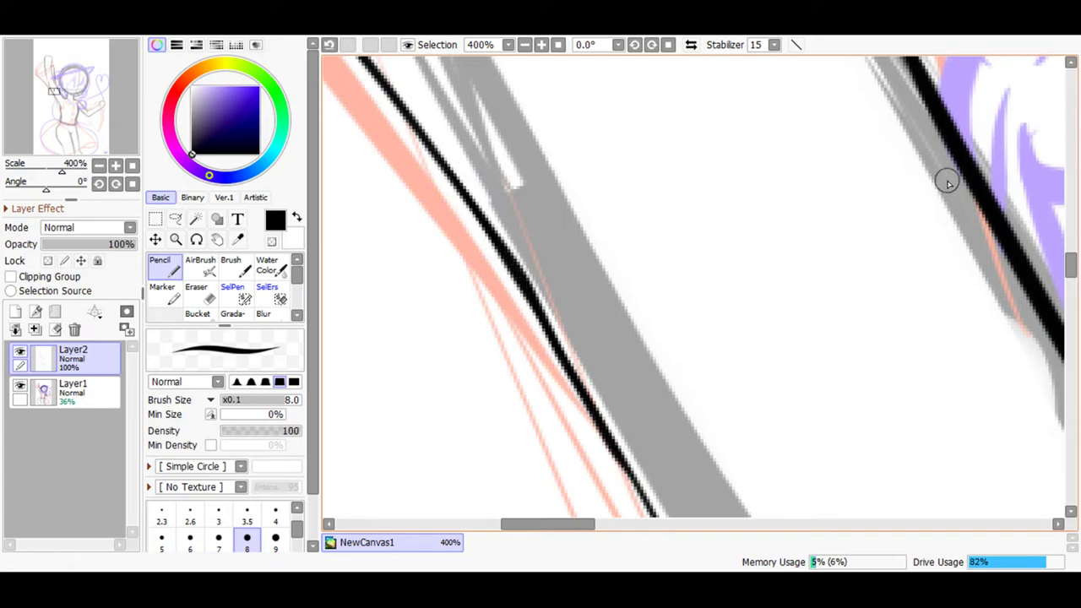
drag(1070, 264, 1072, 327)
mouse_move(896, 196)
mouse_down()
mouse_move(920, 329)
mouse_move(984, 380)
mouse_up()
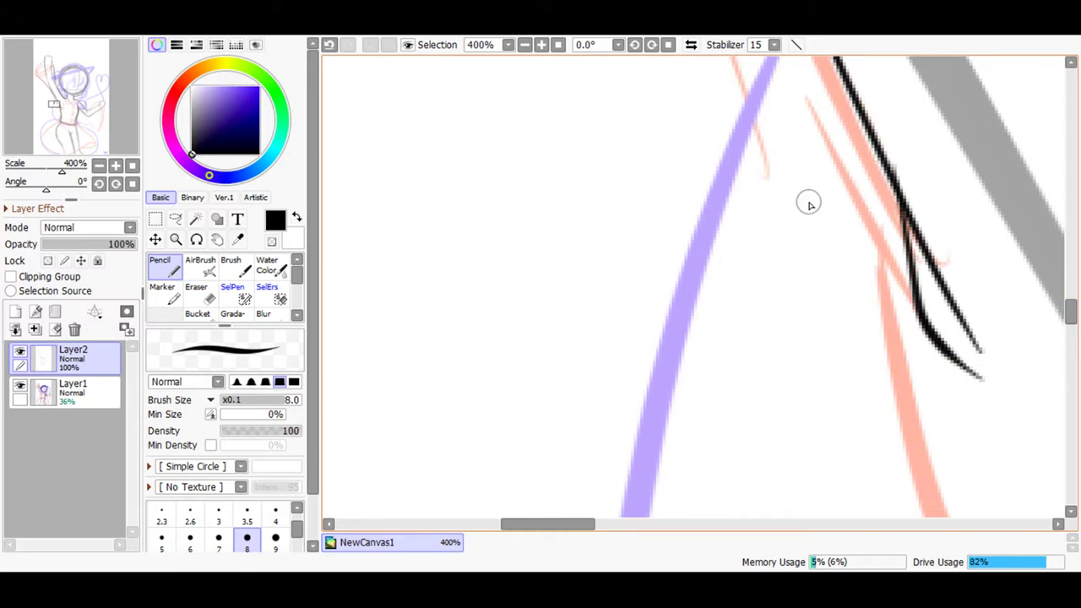
click(329, 46)
click(542, 45)
click(541, 45)
click(525, 45)
click(525, 44)
click(525, 44)
click(525, 45)
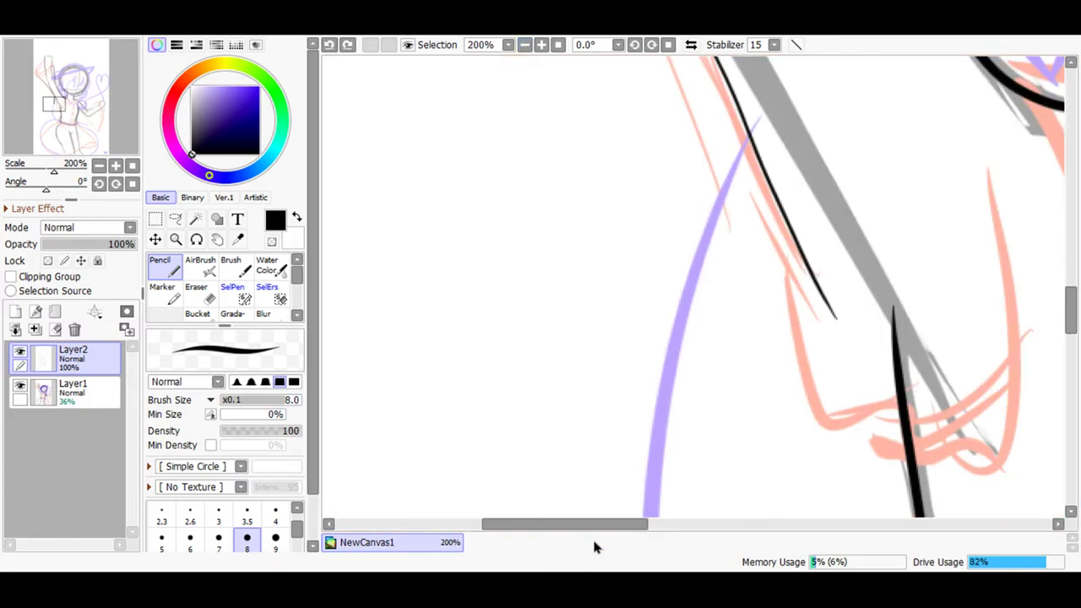
drag(596, 524, 630, 523)
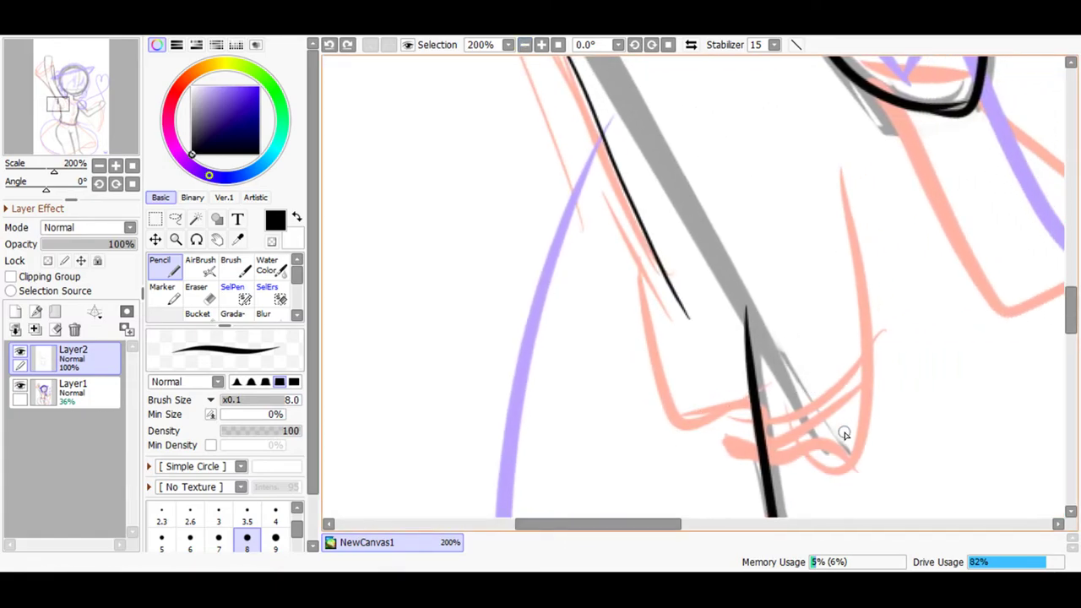
mouse_move(749, 432)
mouse_down()
mouse_move(717, 440)
mouse_move(704, 355)
mouse_up()
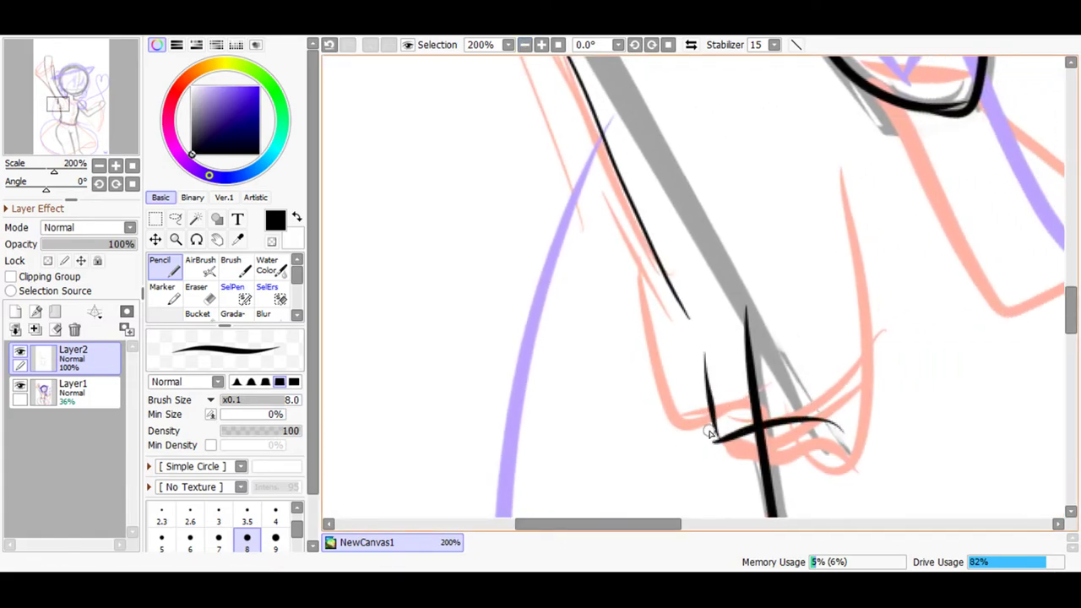
click(329, 46)
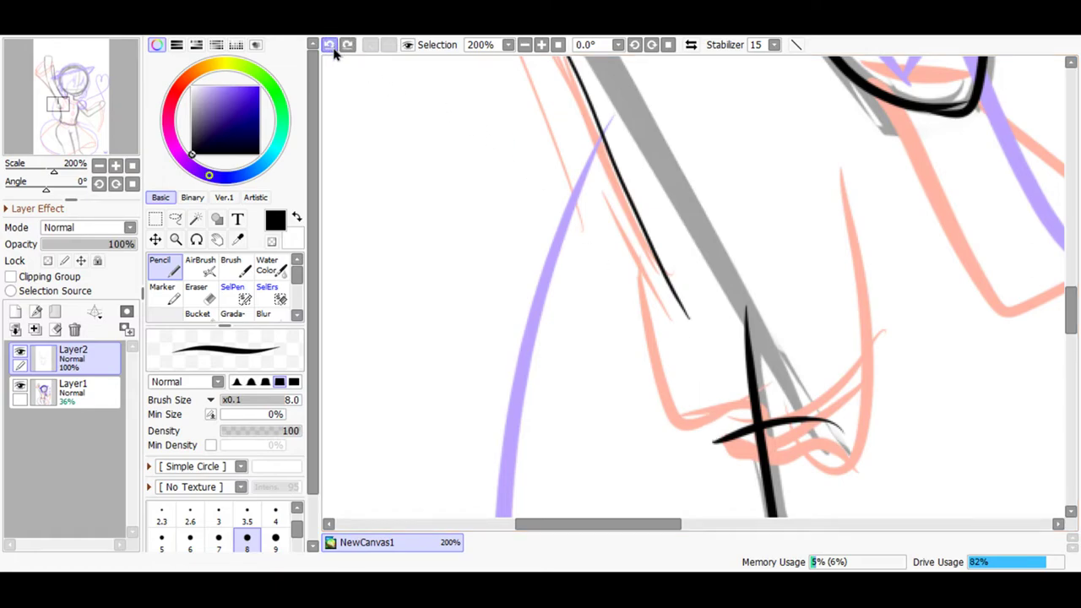
click(329, 47)
mouse_move(724, 452)
mouse_down()
mouse_move(710, 403)
mouse_move(653, 357)
mouse_move(635, 215)
mouse_up()
click(329, 44)
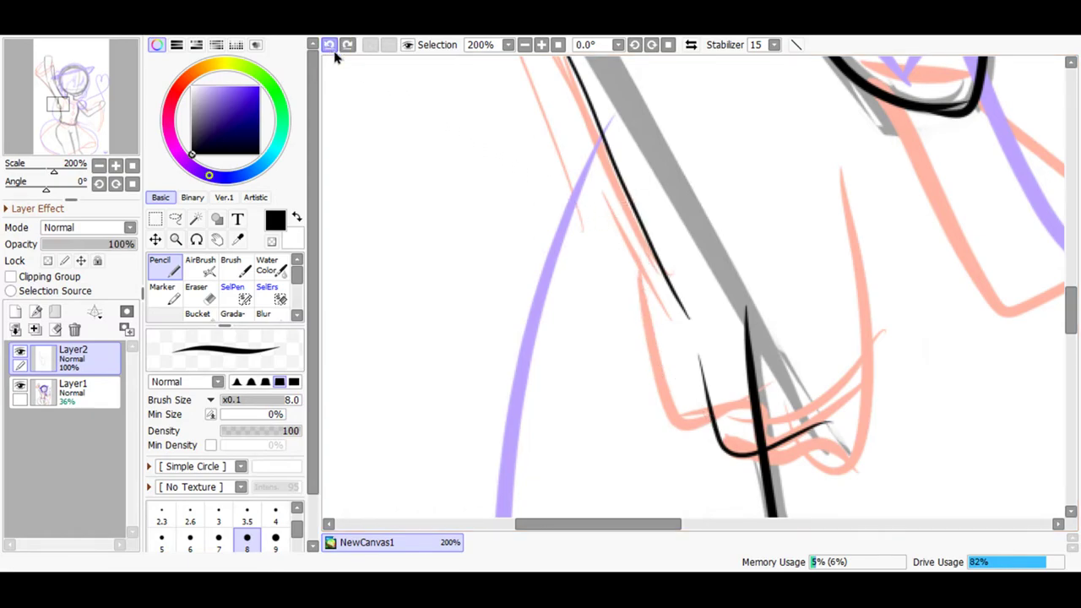
mouse_move(642, 228)
mouse_down()
mouse_move(661, 326)
mouse_move(673, 354)
mouse_move(712, 388)
mouse_up()
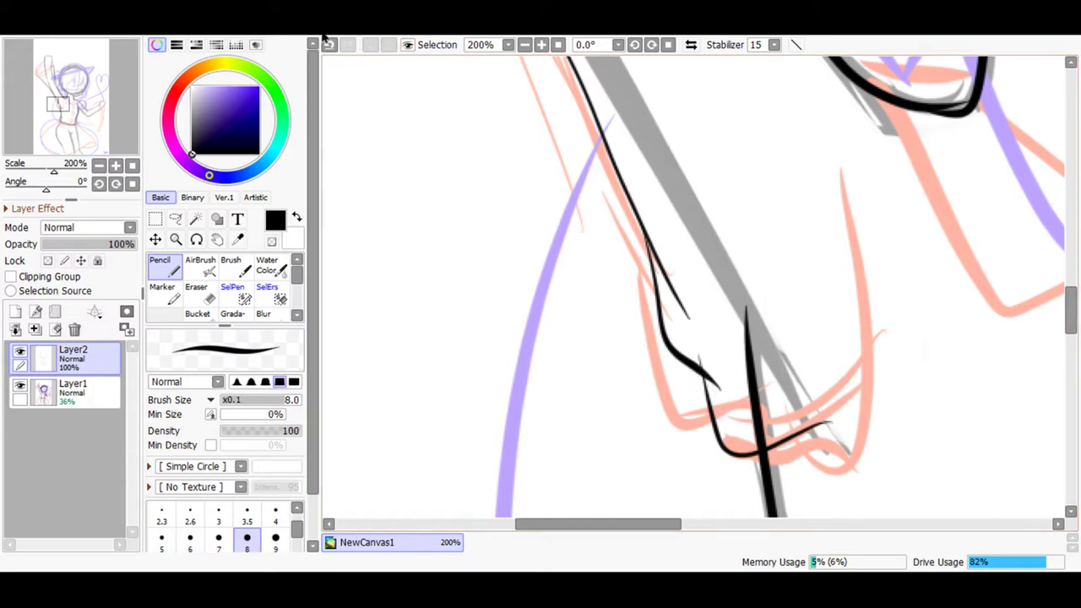
key(ctrl+z)
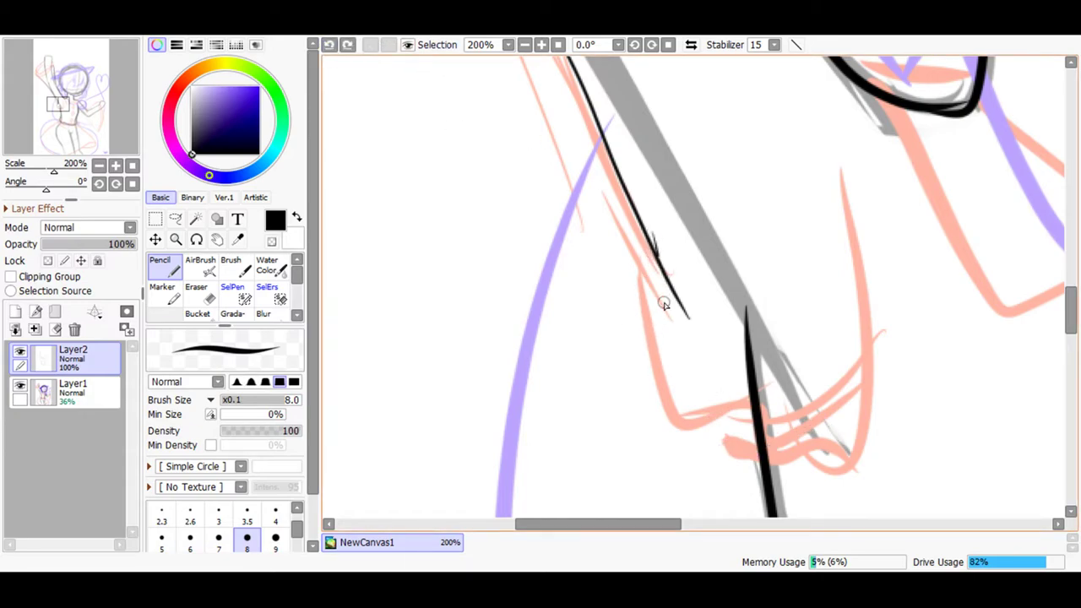
Ink the armpit contour in black from the arm line across the torso line, replacing its lower stroke, and add the long curve rising toward the neck.
drag(683, 371, 723, 402)
mouse_move(726, 471)
mouse_down()
mouse_move(778, 476)
mouse_move(847, 442)
mouse_up()
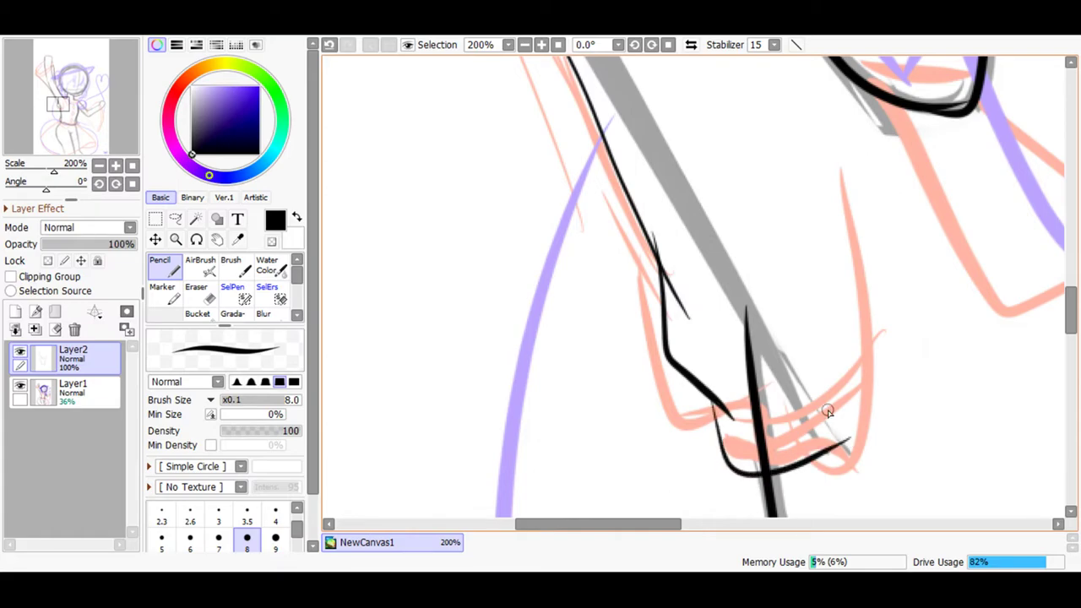
click(328, 44)
mouse_move(825, 429)
mouse_down()
mouse_move(745, 445)
mouse_move(719, 437)
mouse_move(706, 401)
mouse_up()
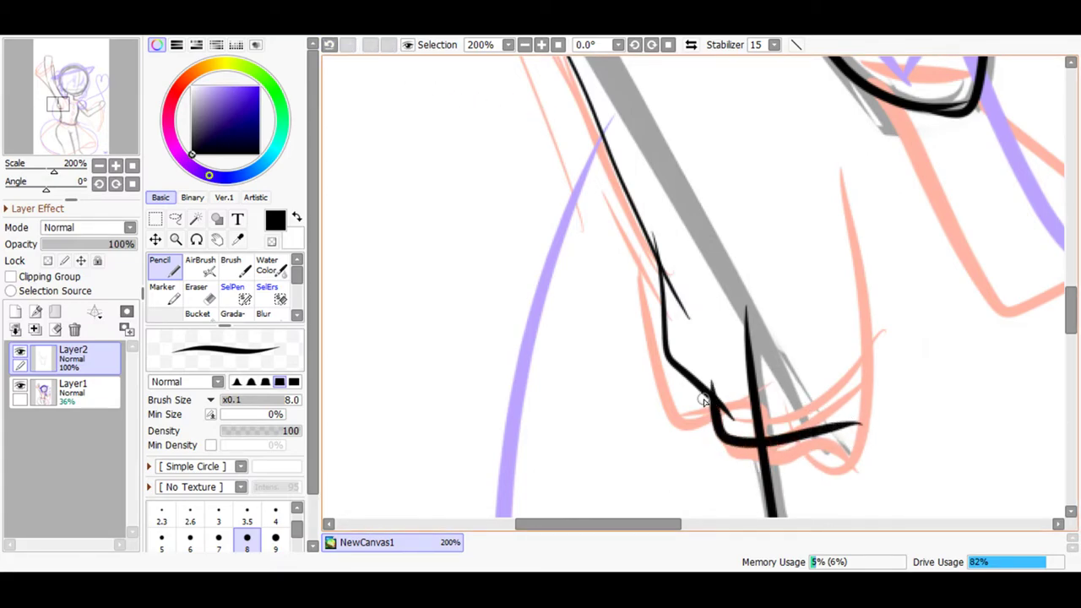
click(329, 43)
mouse_move(865, 412)
mouse_down()
mouse_move(815, 442)
mouse_move(744, 445)
mouse_move(715, 427)
mouse_move(699, 381)
mouse_move(690, 410)
mouse_up()
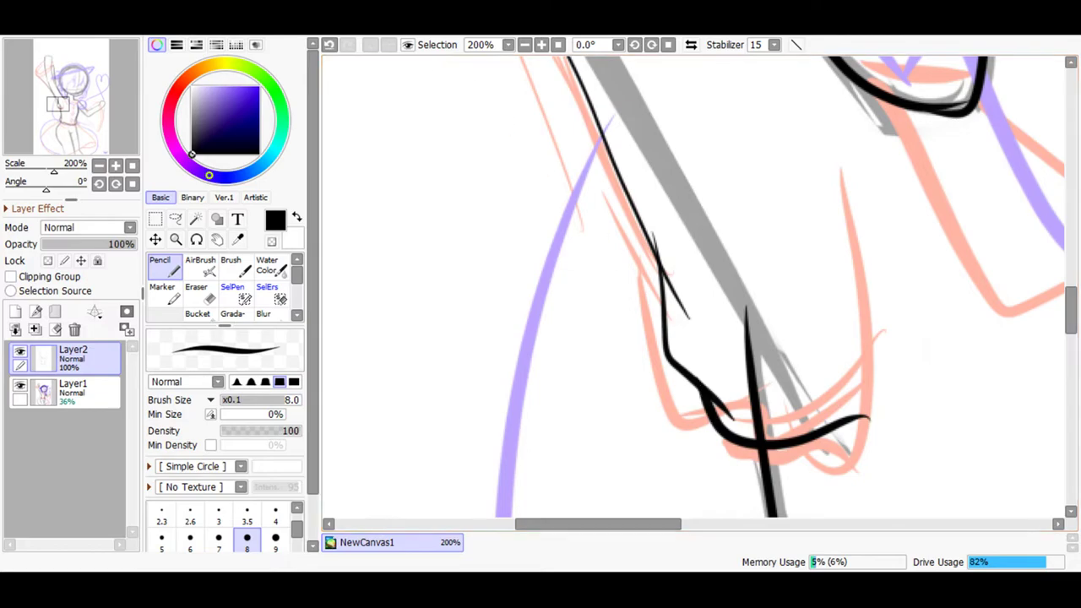
key(ctrl+z)
mouse_move(767, 450)
mouse_down()
mouse_move(726, 428)
mouse_move(709, 403)
mouse_up()
mouse_move(828, 487)
mouse_down()
mouse_move(914, 178)
mouse_move(906, 145)
mouse_up()
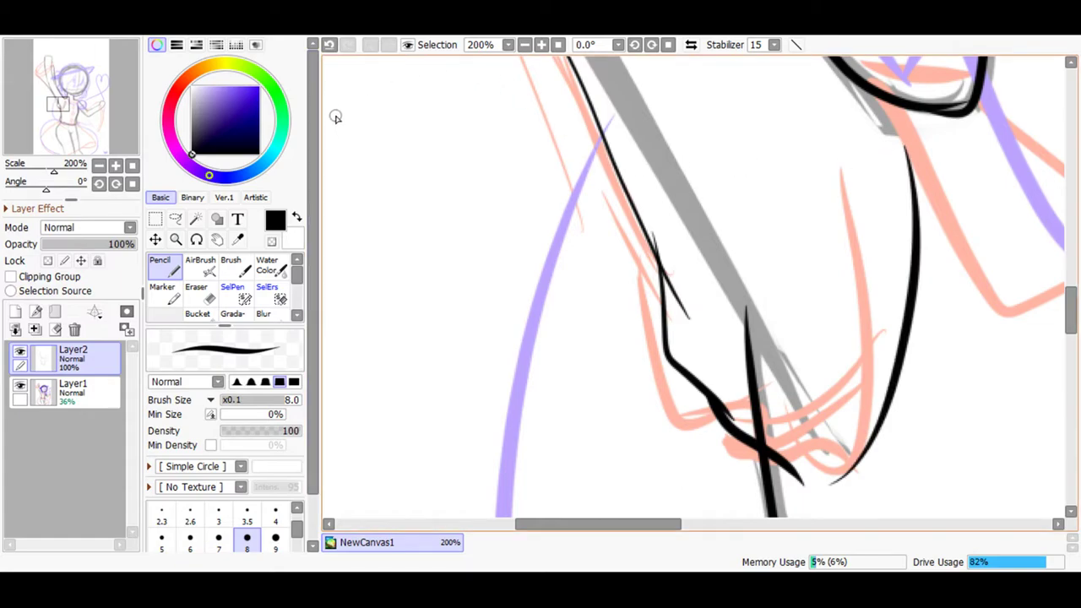
Erase the overlapping stroke tips along the armpit contour and the end of the torso line that sticks out above it.
key(e)
drag(668, 270, 664, 253)
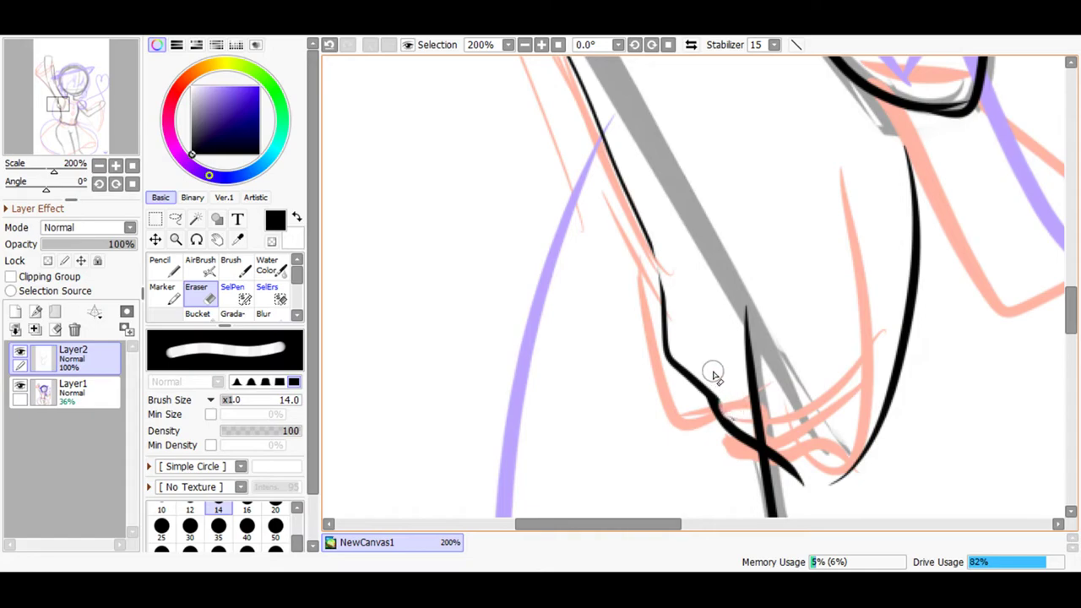
mouse_move(743, 301)
mouse_down()
mouse_move(750, 372)
mouse_move(779, 444)
mouse_move(735, 419)
mouse_move(760, 415)
mouse_move(726, 387)
mouse_up()
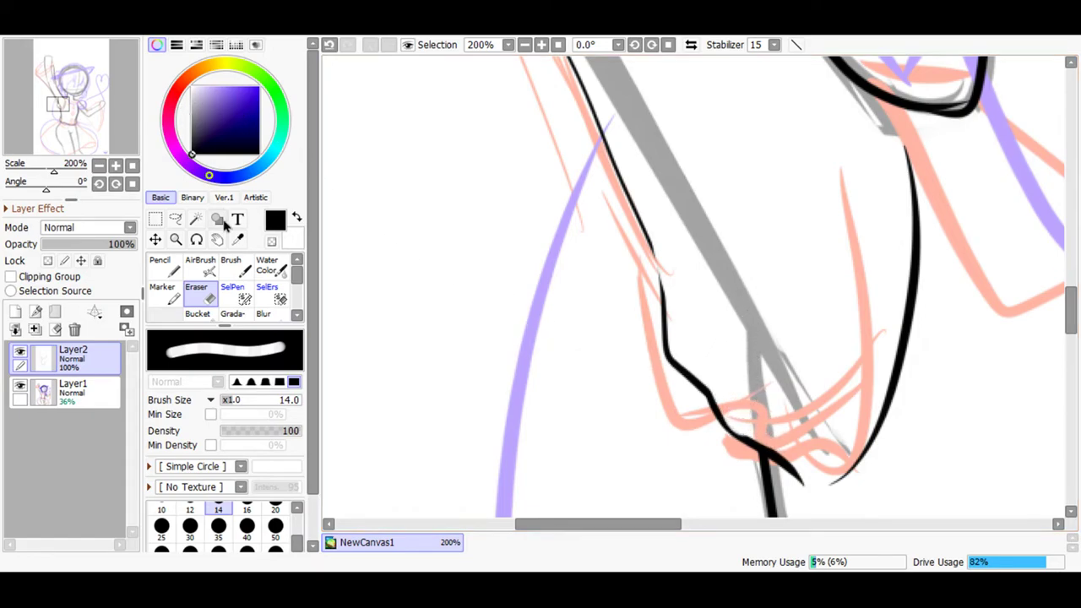
Thicken the thin section of the sleeve's left line just above its lower bend with the black Pencil.
click(162, 265)
click(542, 46)
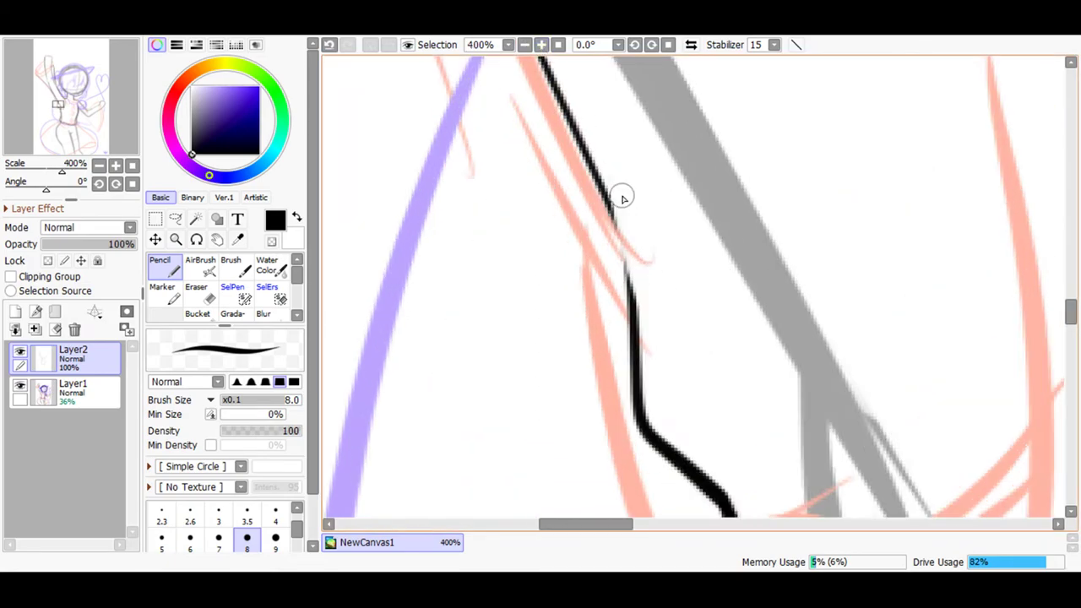
mouse_move(592, 159)
mouse_down()
mouse_move(629, 309)
mouse_move(582, 149)
mouse_up()
drag(625, 281, 636, 365)
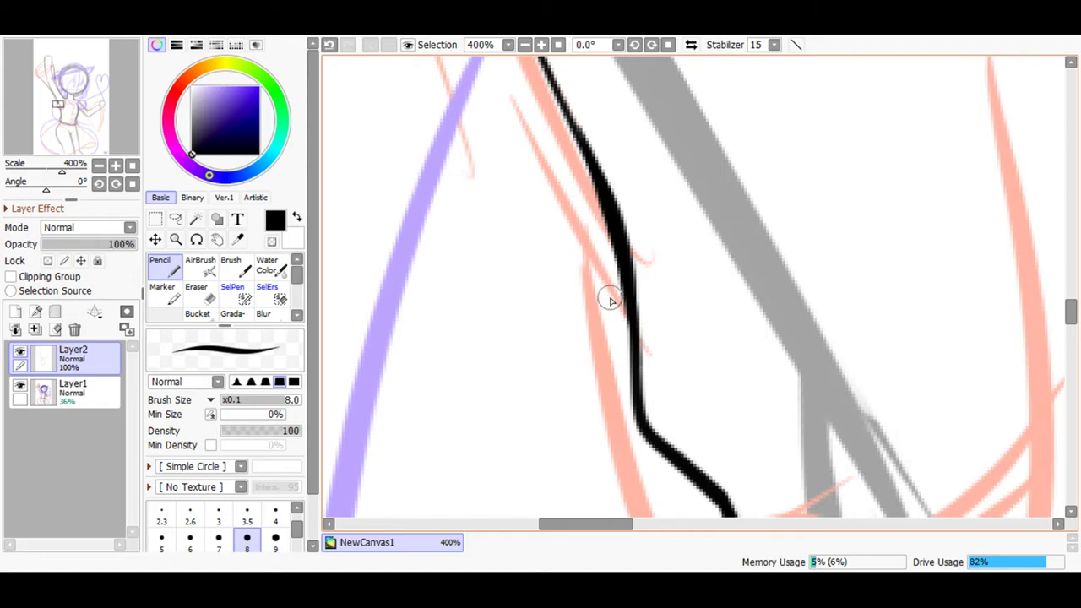
Thicken the armpit contour where it crosses the torso line with black strokes, undoing the surplus one and blunting its lower tip.
drag(604, 525, 637, 524)
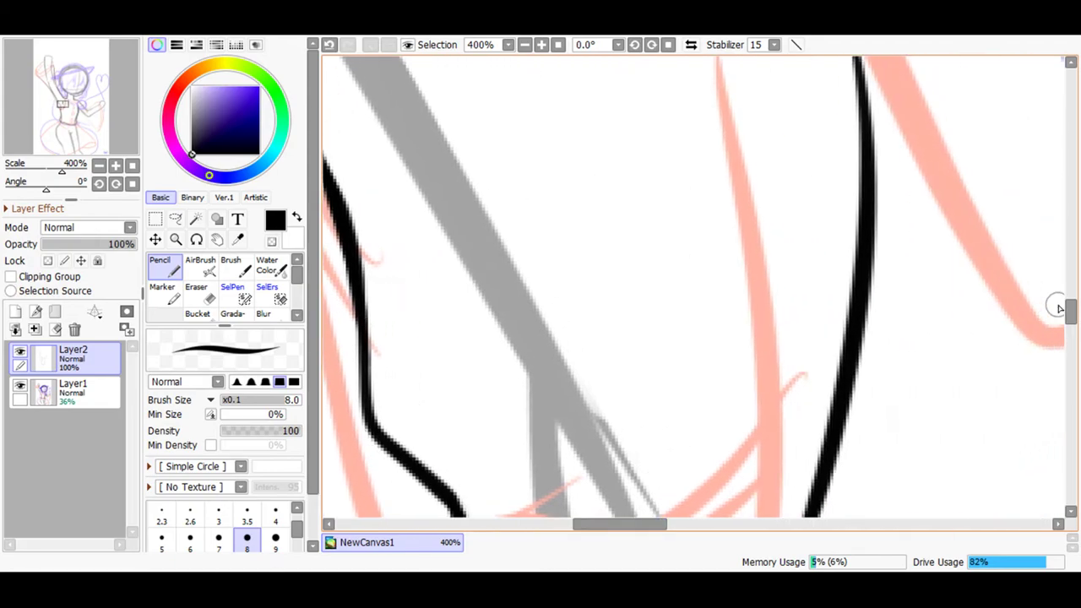
drag(1069, 310, 1071, 330)
drag(477, 205, 458, 174)
mouse_move(503, 236)
mouse_down()
mouse_move(558, 262)
mouse_move(501, 225)
mouse_move(602, 288)
mouse_move(628, 334)
mouse_move(647, 330)
mouse_move(620, 310)
mouse_move(651, 330)
mouse_up()
click(329, 45)
drag(638, 327, 642, 332)
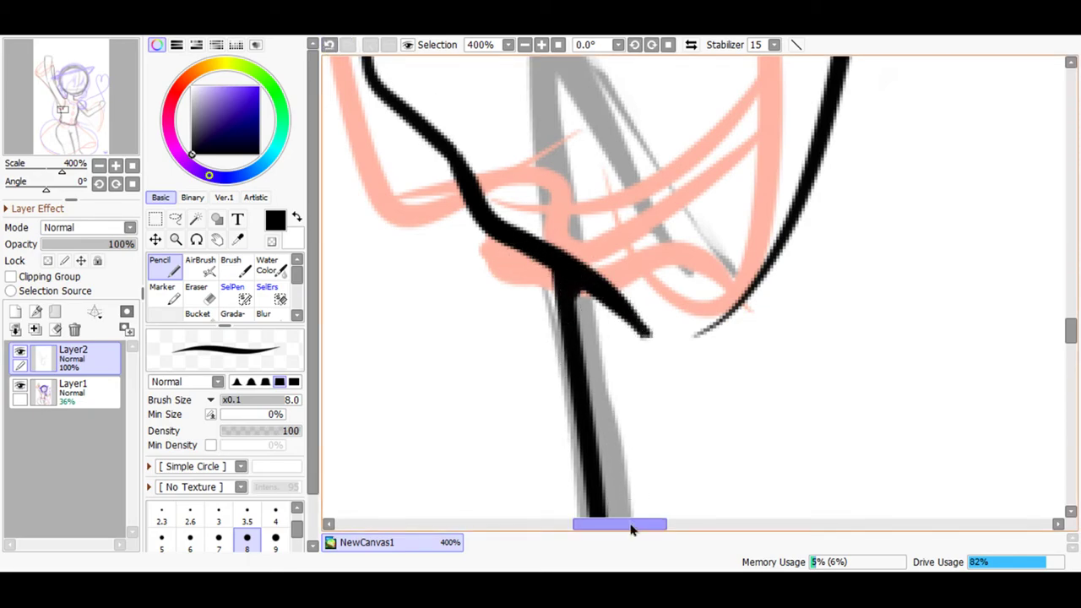
Ink a curved fold inward from the raised arm's right line and a short crease beside the sleeve's left line.
drag(633, 526, 595, 530)
mouse_move(1065, 327)
mouse_down()
mouse_move(1066, 238)
mouse_move(1070, 274)
mouse_move(1068, 264)
mouse_up()
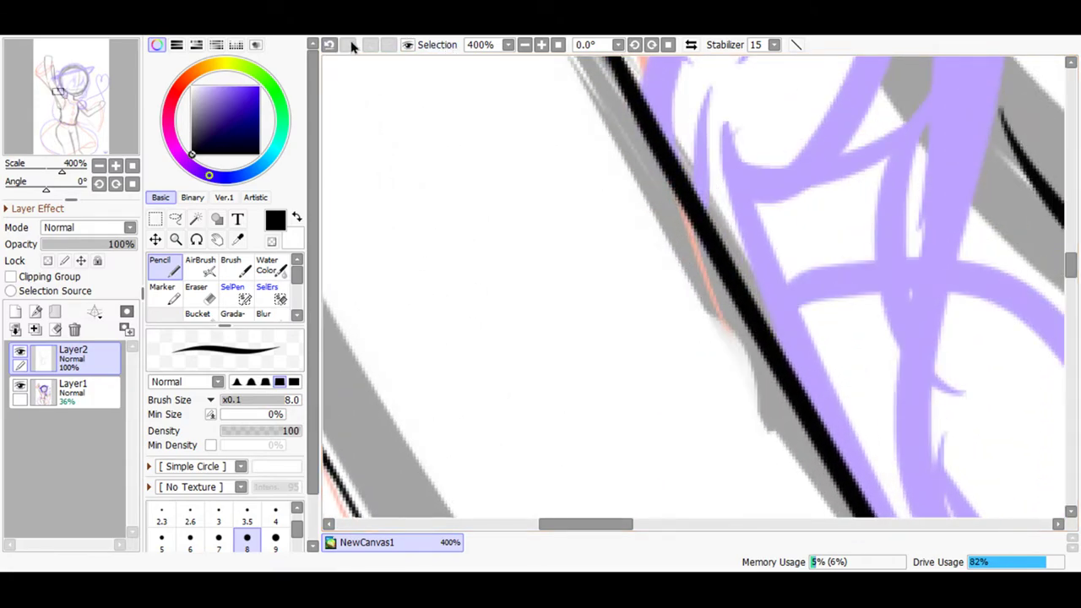
click(524, 45)
drag(630, 145, 517, 285)
drag(463, 257, 489, 269)
Examine the raised arm's line art up close and within the whole figure.
drag(594, 524, 556, 525)
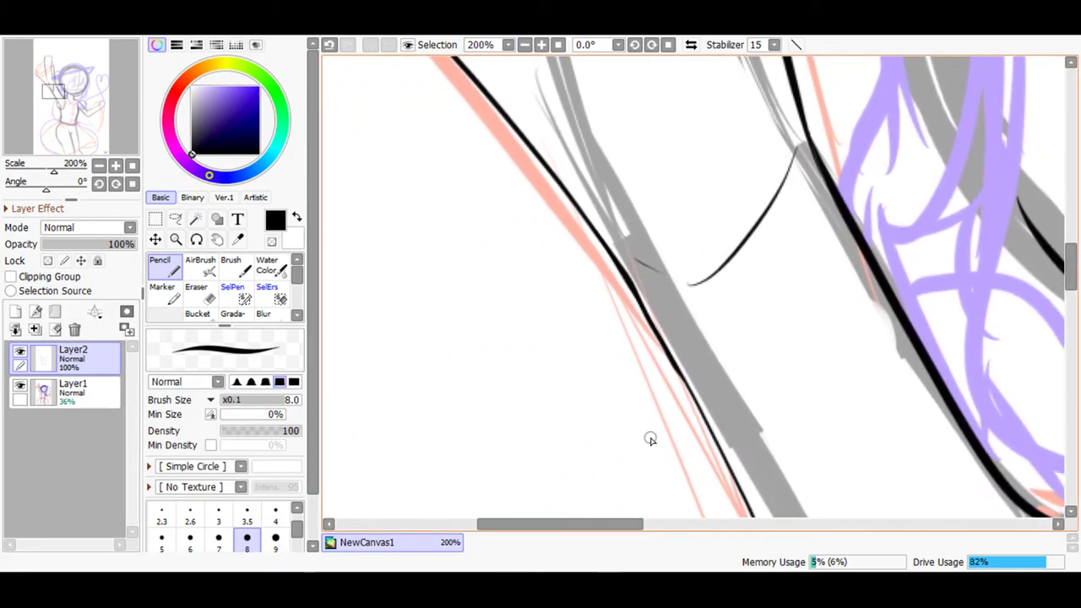
mouse_move(1070, 283)
mouse_down()
mouse_move(1058, 203)
mouse_move(1056, 274)
mouse_move(1004, 272)
mouse_up()
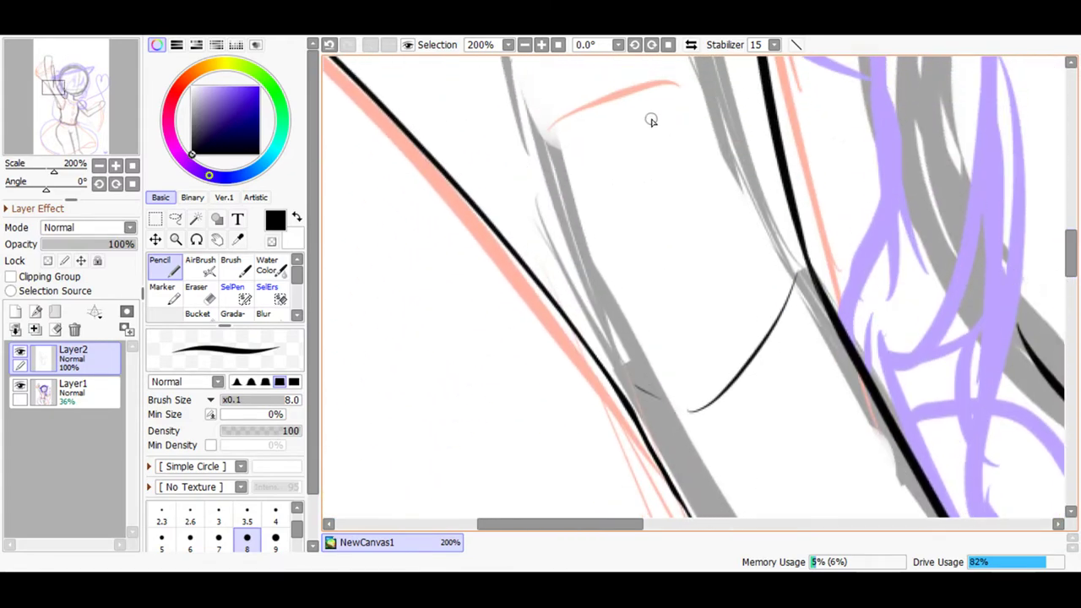
click(558, 45)
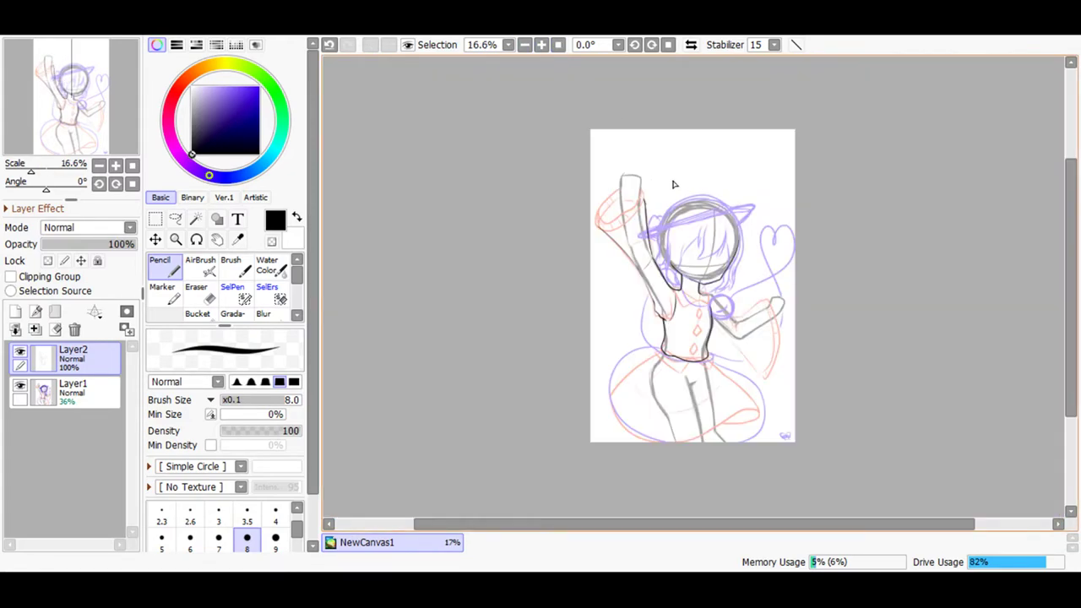
click(523, 45)
click(524, 45)
click(541, 45)
click(542, 45)
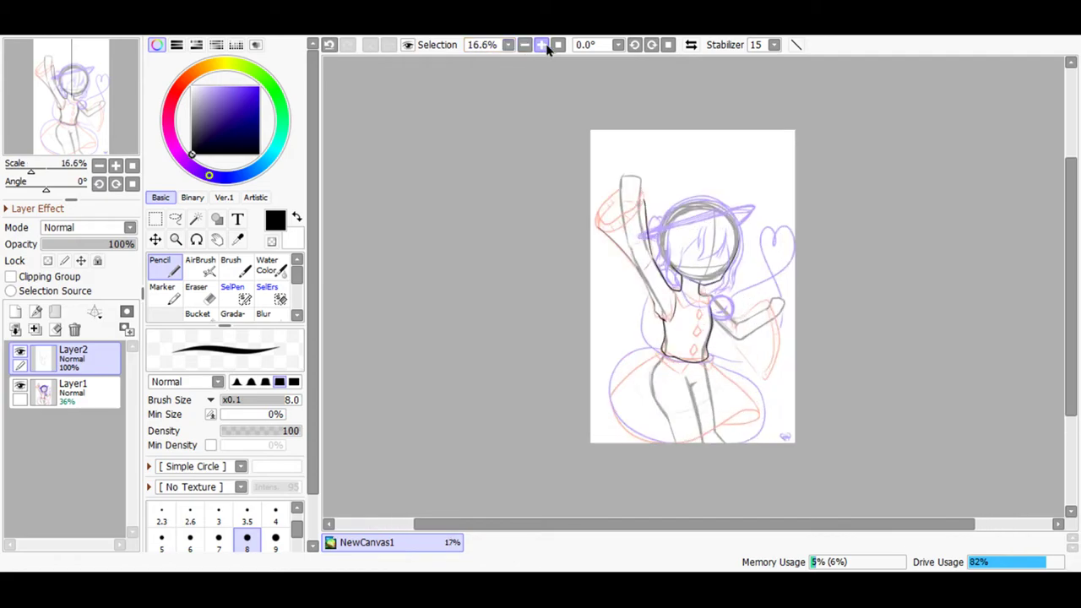
click(541, 45)
click(542, 45)
click(541, 45)
click(541, 45)
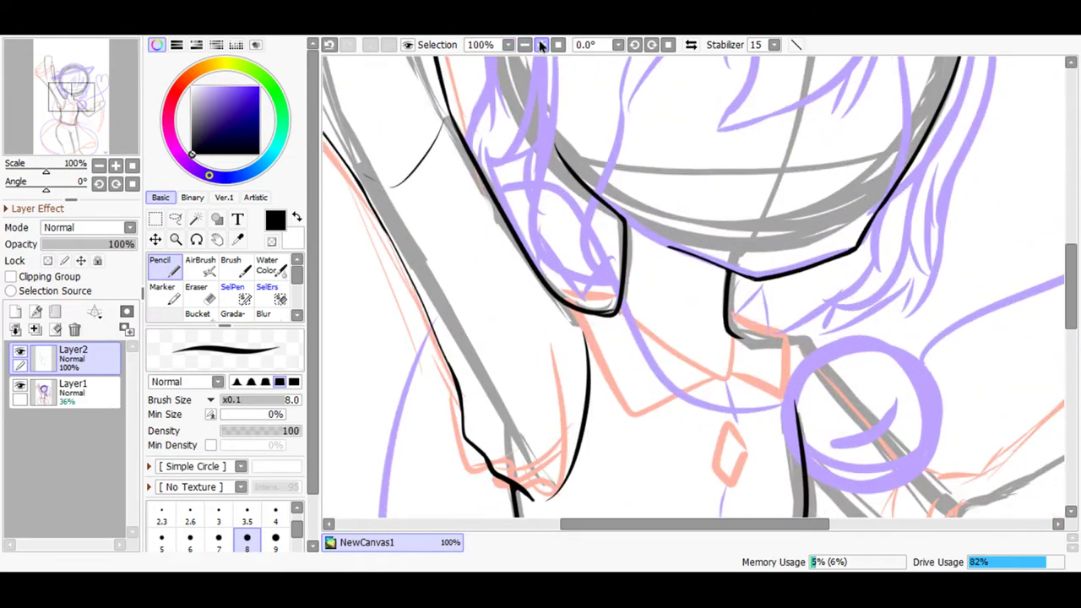
Ink short black lines along both sides of the raised arm's wrist inside the sleeve opening.
drag(583, 524, 479, 481)
drag(1059, 329, 1063, 245)
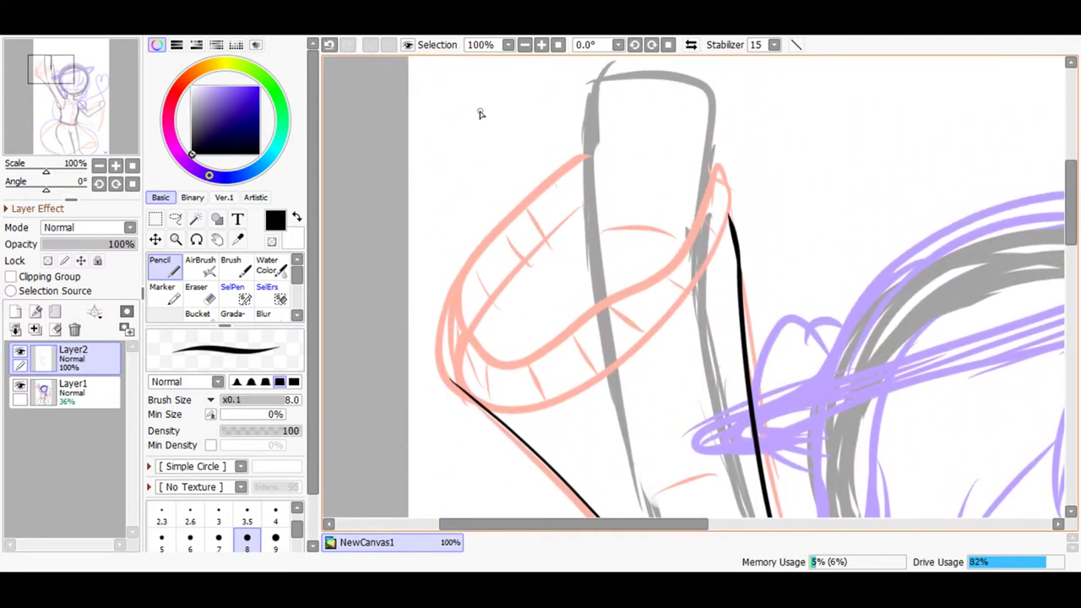
click(541, 47)
drag(619, 517, 592, 523)
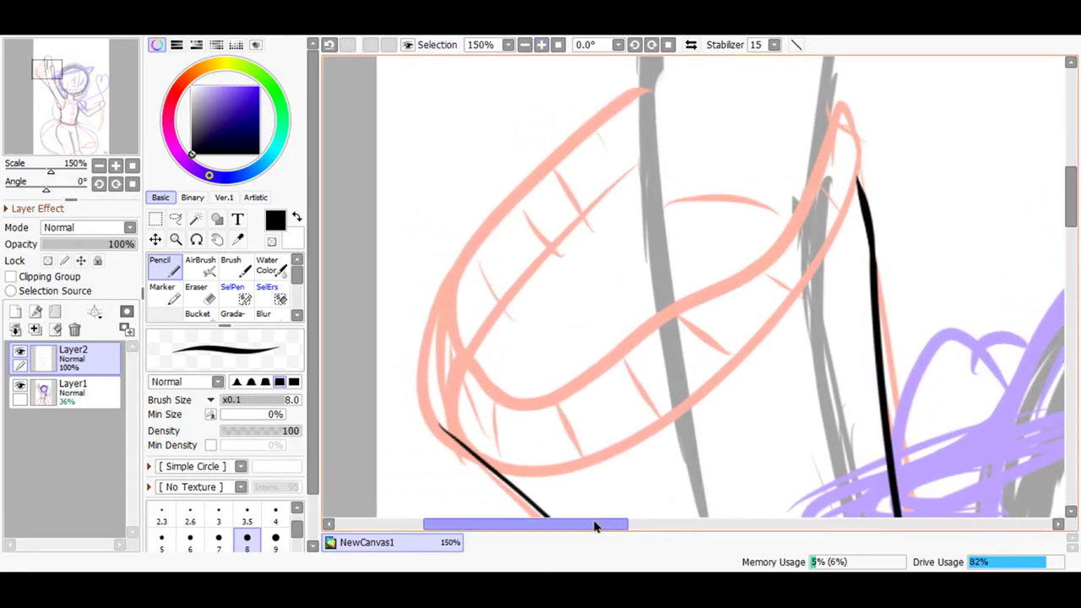
drag(1069, 225, 1068, 200)
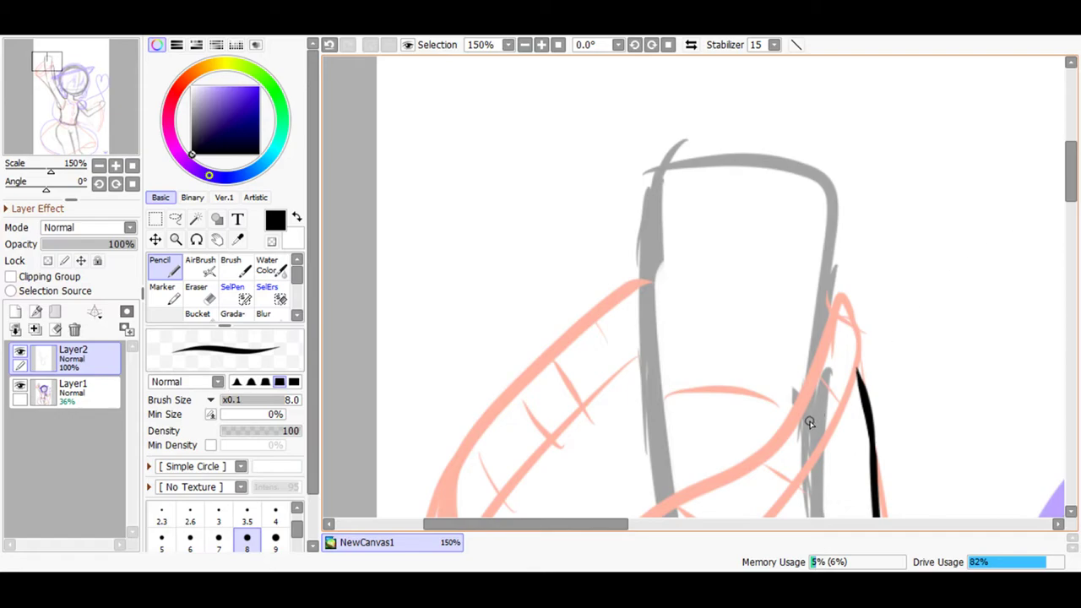
drag(808, 409, 803, 355)
drag(666, 515, 653, 446)
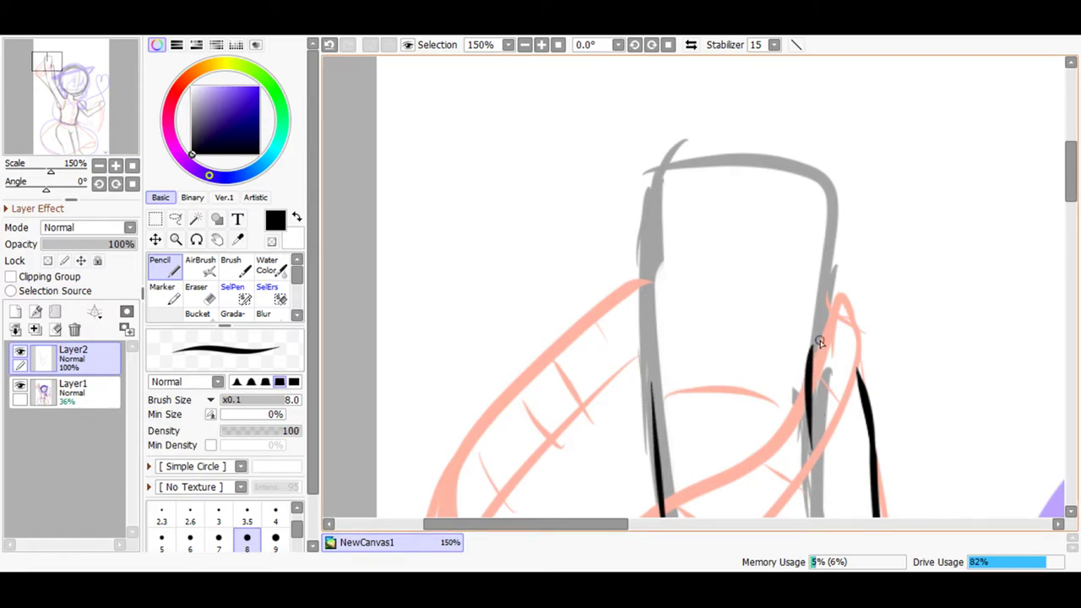
Ink the raised hand's thumb outline up from the right wrist line, ending in a curve into the palm.
drag(817, 347, 845, 298)
mouse_move(876, 175)
mouse_down()
mouse_move(881, 148)
mouse_move(845, 163)
mouse_up()
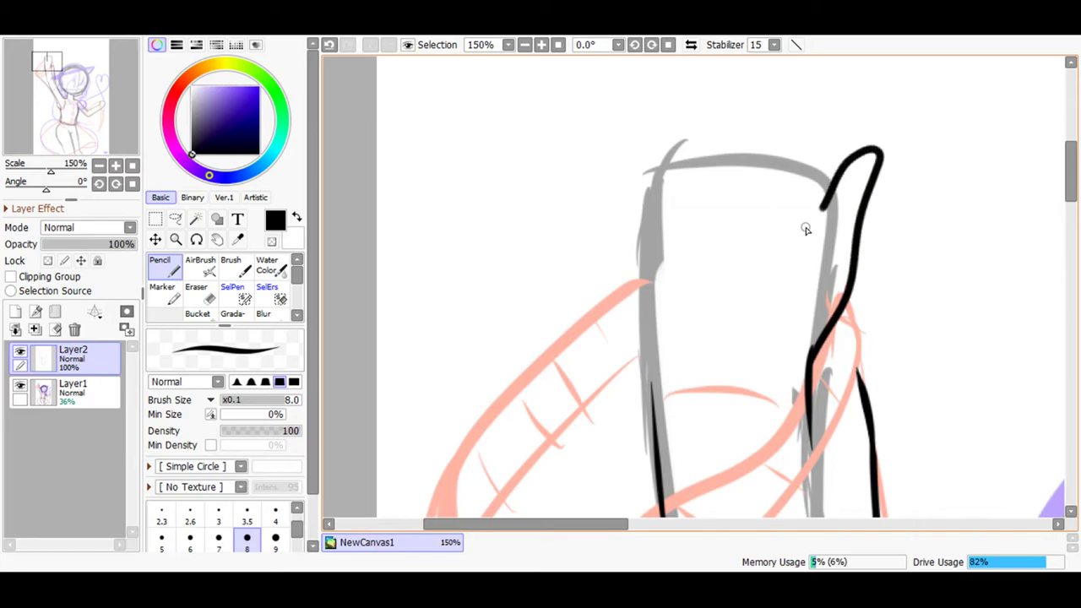
drag(737, 299, 736, 315)
Ink a crease across the upper palm from the thumb's base, undoing and redrawing the stroke.
mouse_move(794, 226)
mouse_down()
mouse_move(736, 224)
mouse_move(681, 247)
mouse_up()
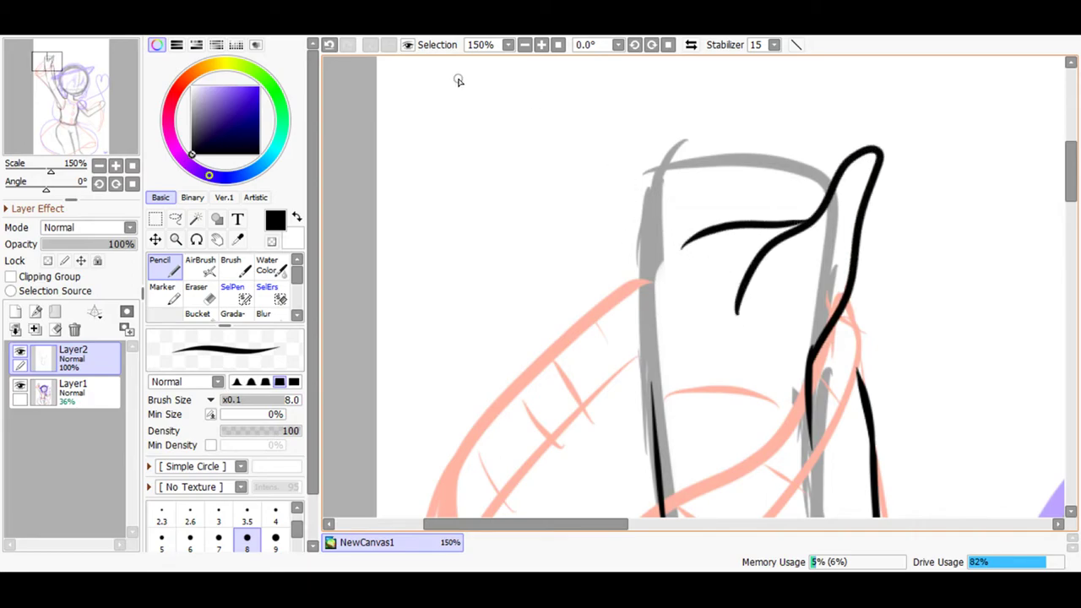
click(330, 44)
mouse_move(816, 210)
mouse_down()
mouse_move(798, 224)
mouse_move(756, 211)
mouse_up()
key(ctrl+z)
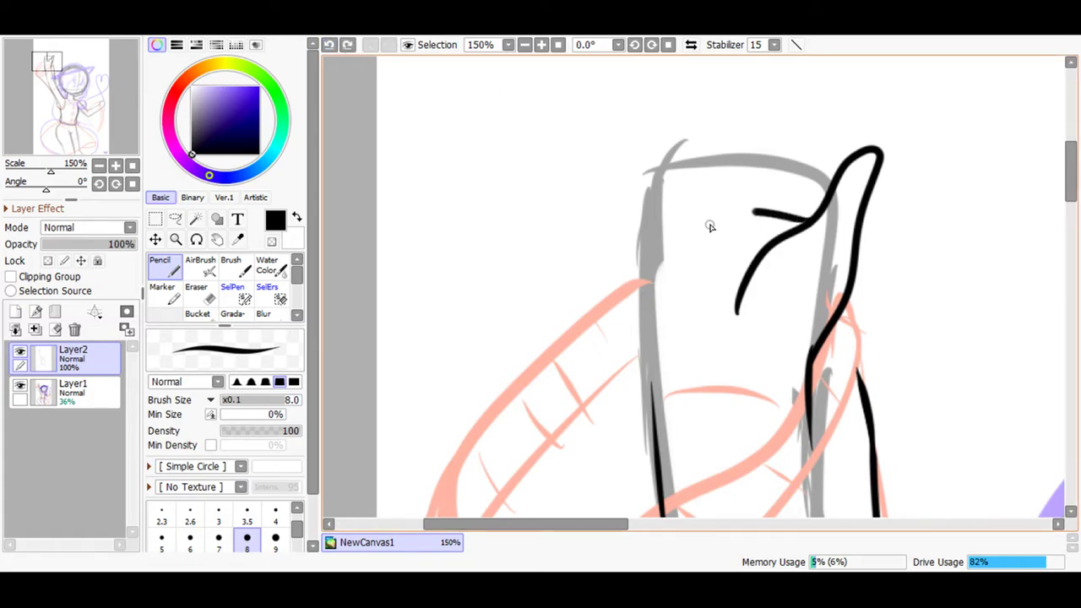
drag(1071, 157, 932, 145)
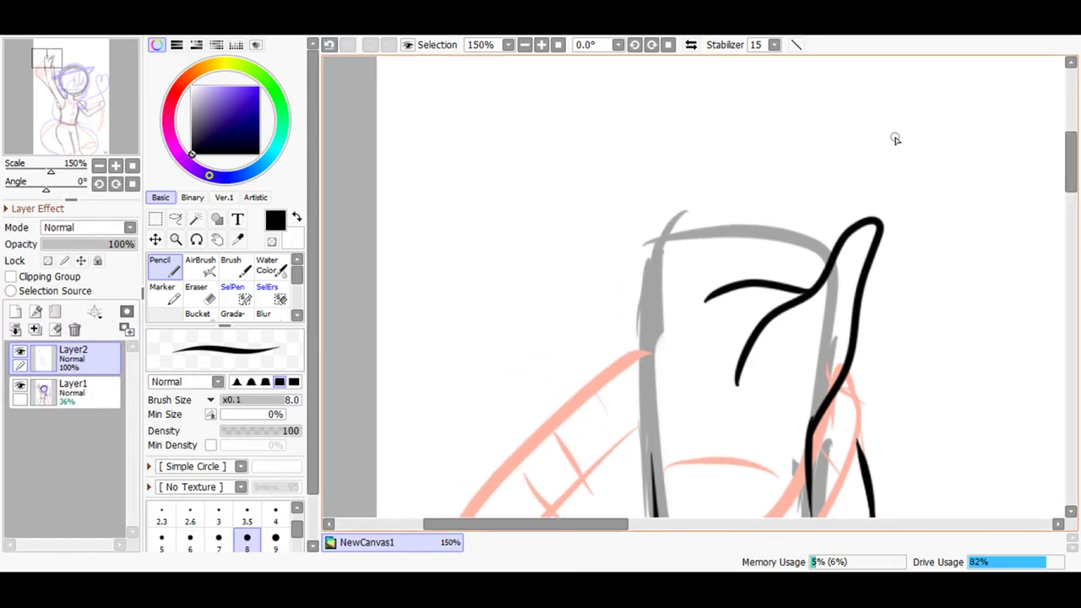
mouse_move(809, 219)
mouse_down()
mouse_move(819, 78)
mouse_move(798, 95)
mouse_move(778, 244)
mouse_move(748, 254)
mouse_up()
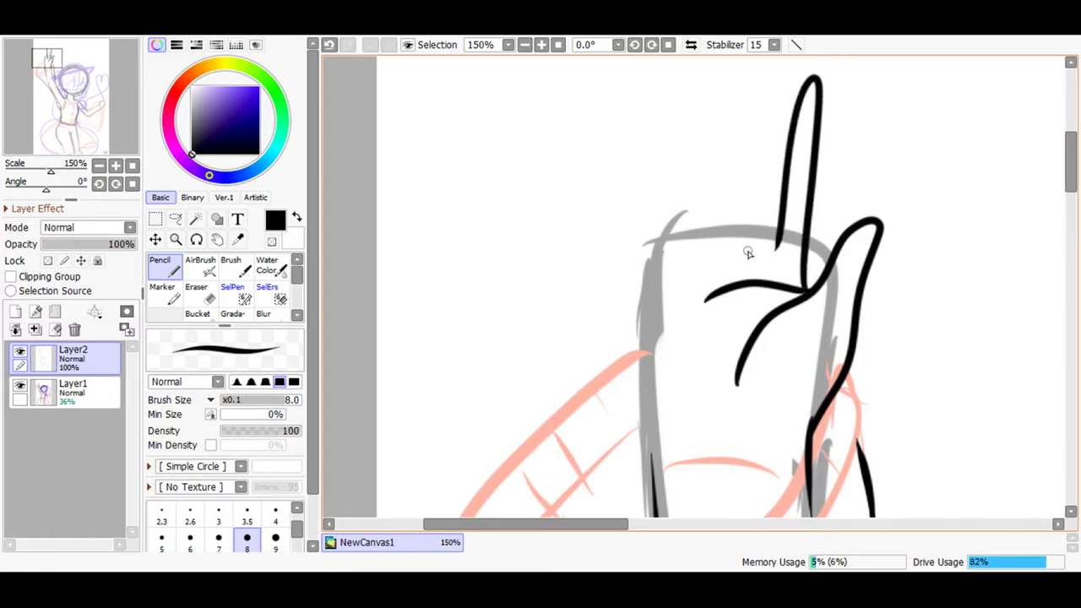
click(329, 45)
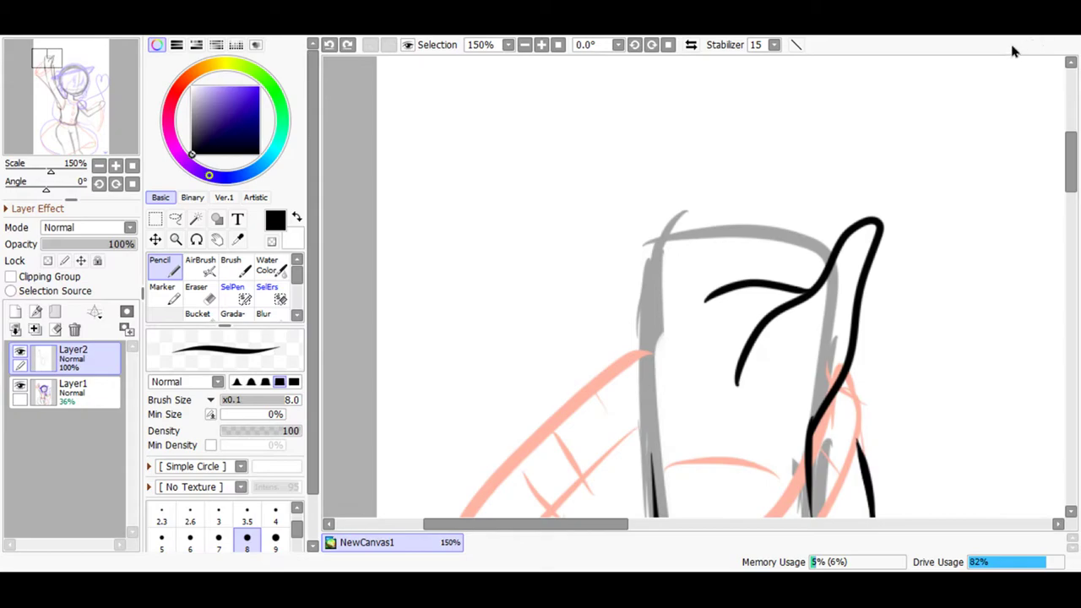
drag(1071, 159, 1070, 151)
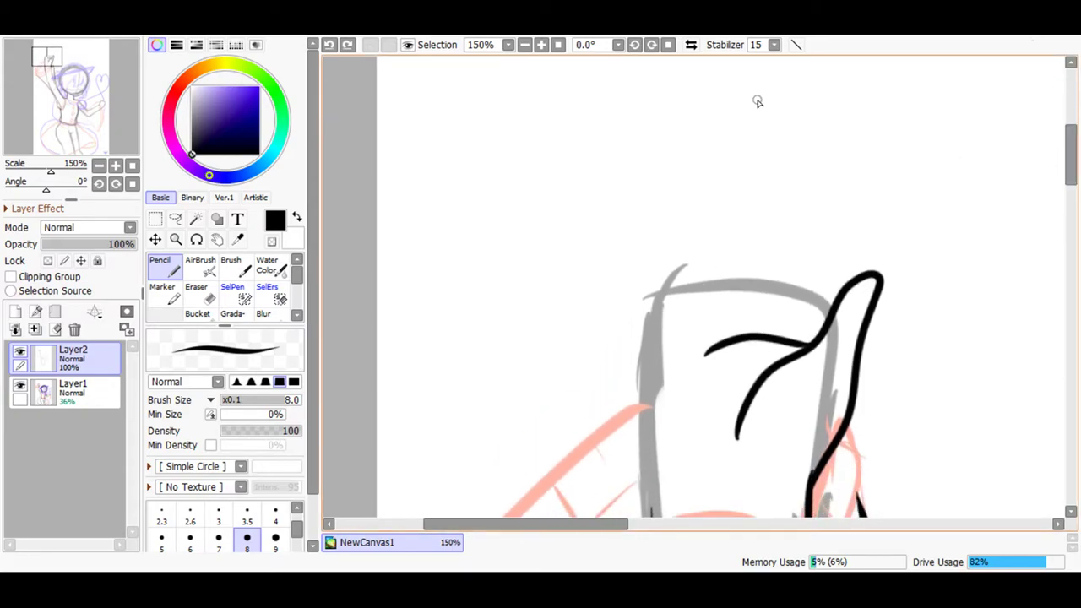
click(541, 45)
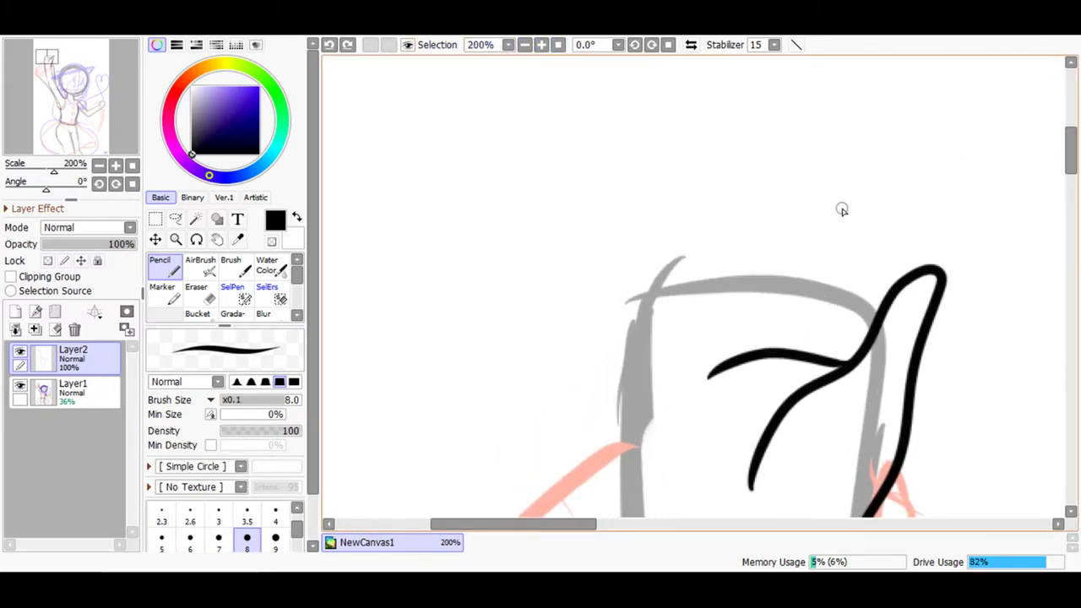
drag(845, 365, 899, 184)
click(329, 45)
mouse_move(841, 326)
mouse_down()
mouse_move(873, 192)
mouse_move(869, 150)
mouse_move(845, 162)
mouse_move(802, 312)
mouse_move(783, 333)
mouse_move(797, 320)
mouse_move(787, 325)
mouse_move(774, 290)
mouse_move(762, 171)
mouse_up()
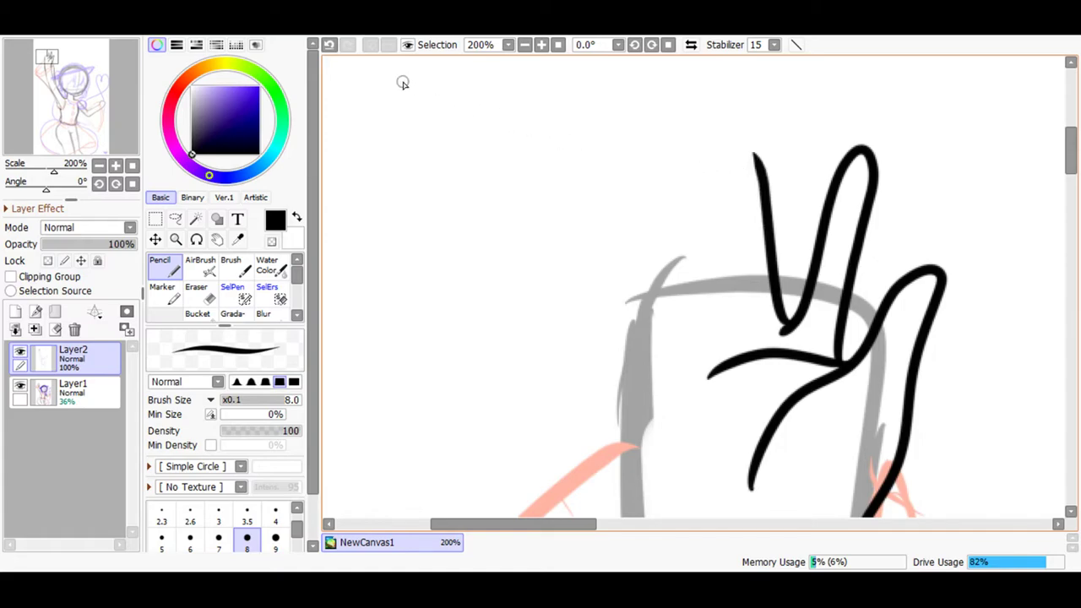
click(329, 45)
click(330, 45)
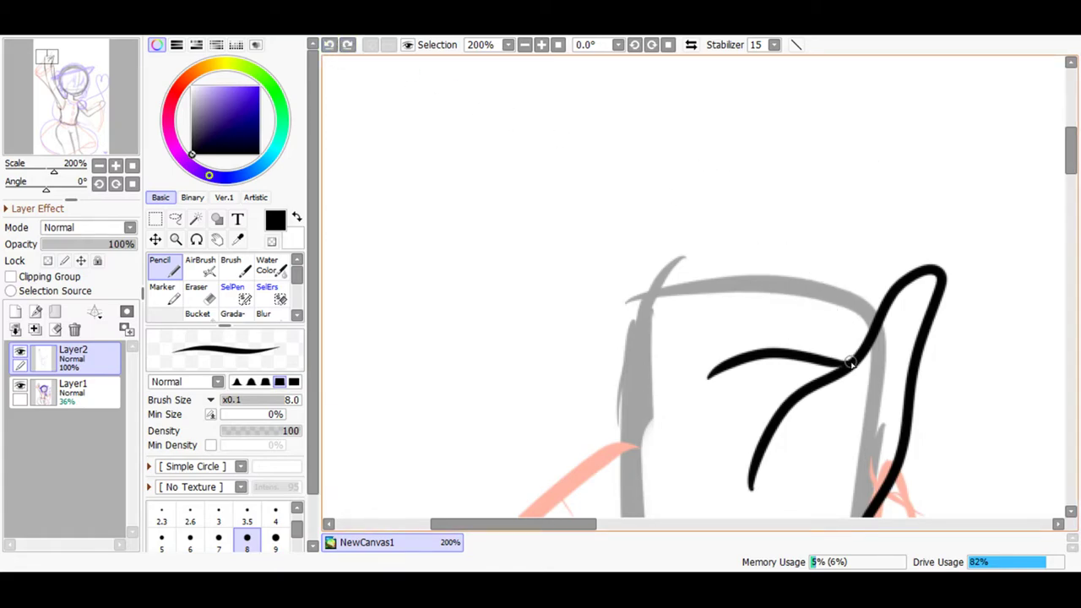
mouse_move(852, 365)
mouse_down()
mouse_move(845, 333)
mouse_move(871, 203)
mouse_move(857, 164)
mouse_move(805, 334)
mouse_move(799, 161)
mouse_move(786, 145)
mouse_move(755, 246)
mouse_move(747, 326)
mouse_move(731, 337)
mouse_up()
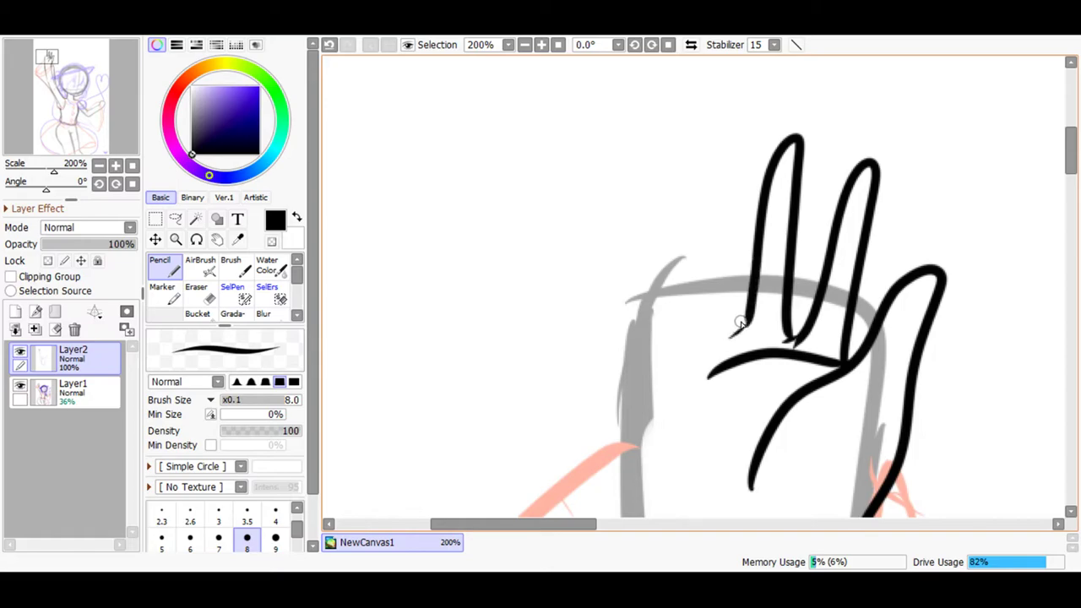
mouse_move(733, 287)
mouse_down()
mouse_move(708, 128)
mouse_move(684, 351)
mouse_up()
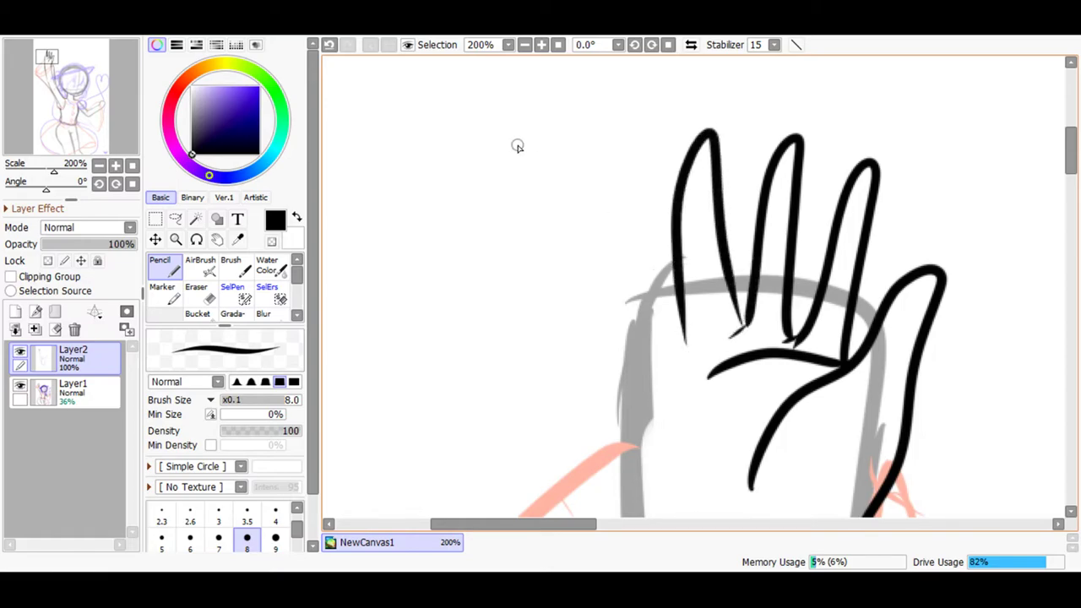
click(330, 45)
click(329, 45)
click(330, 45)
click(329, 45)
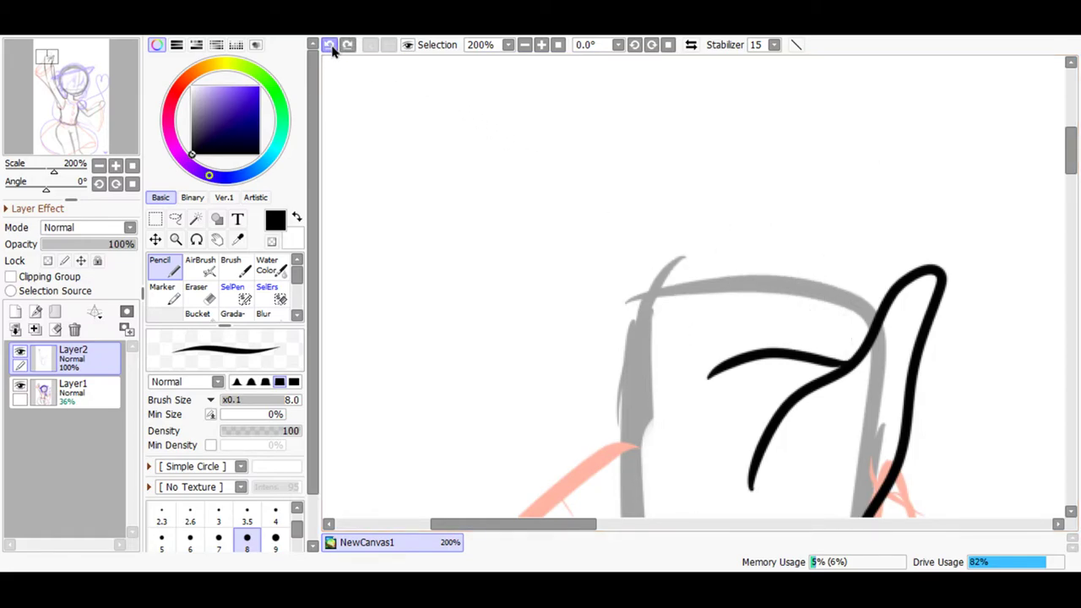
Erase the crease across the upper palm and ink three long fingers side by side from the thumb's base with the black Pencil.
click(199, 291)
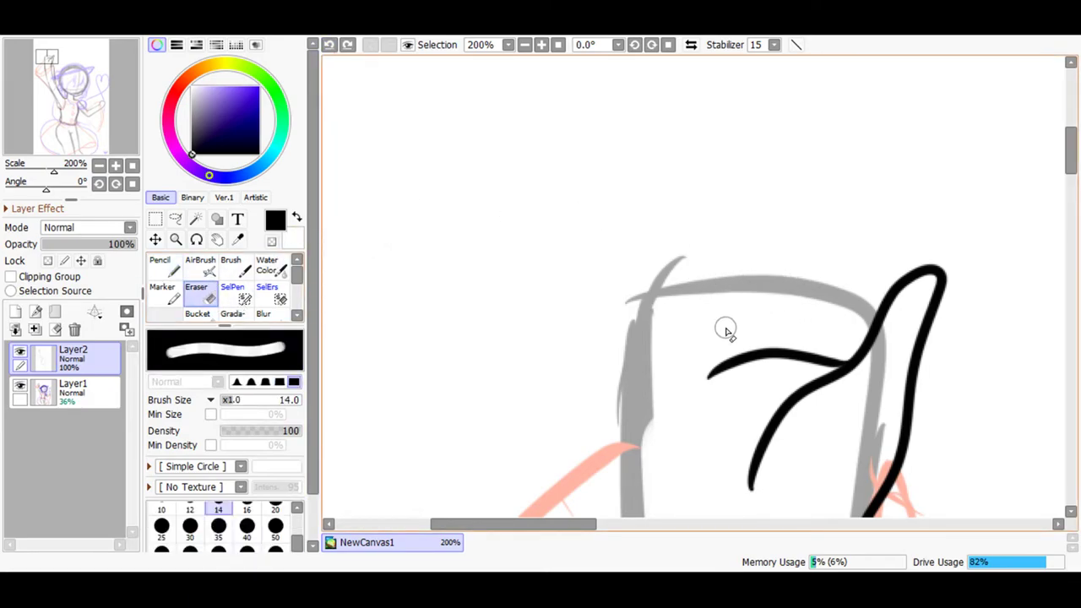
mouse_move(693, 390)
mouse_down()
mouse_move(750, 357)
mouse_move(821, 361)
mouse_up()
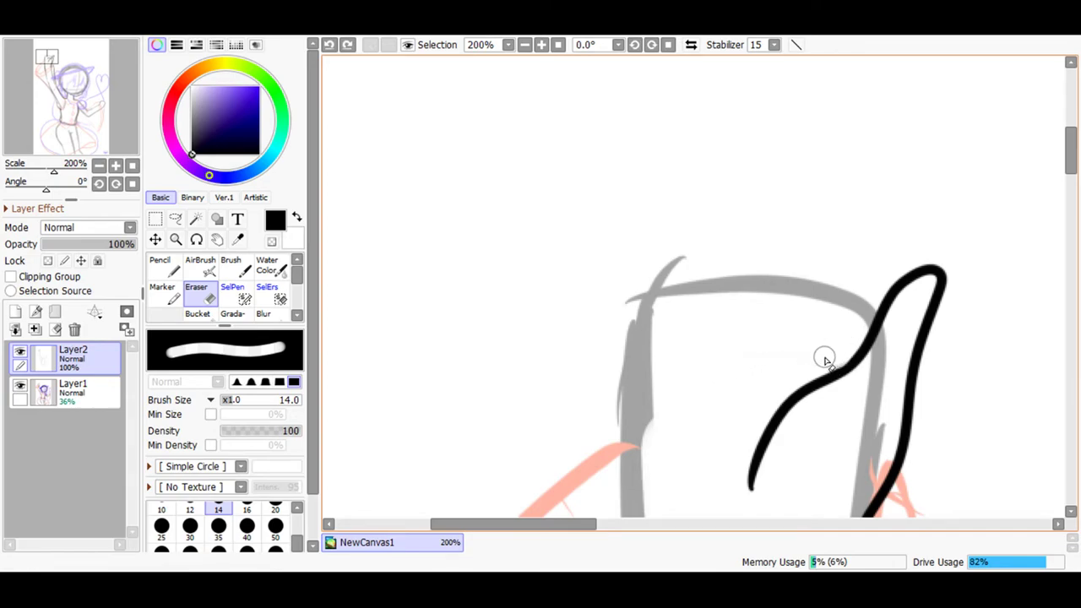
click(160, 266)
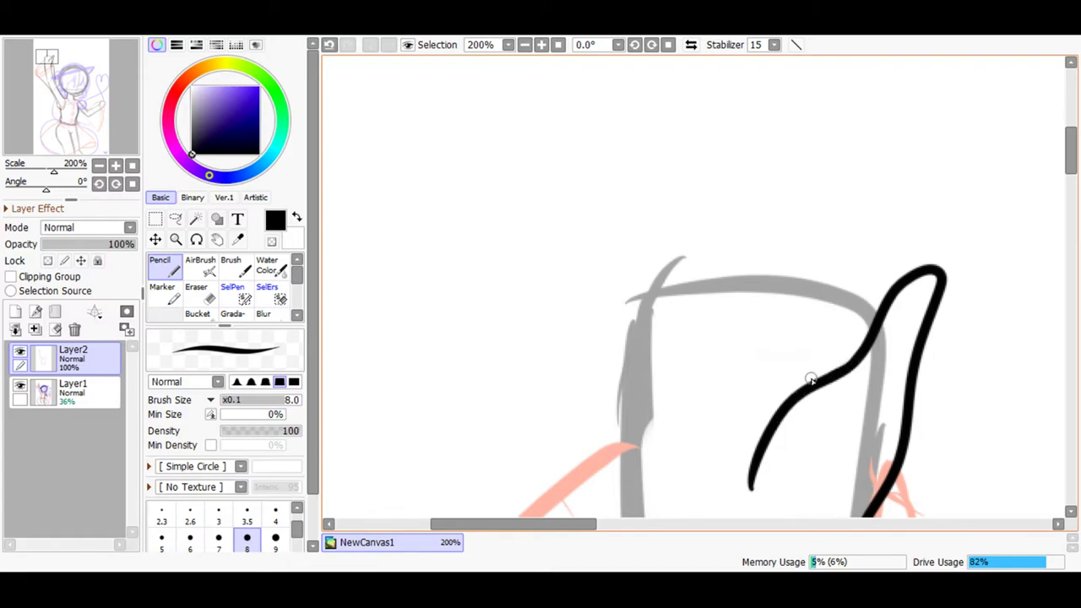
mouse_move(842, 291)
mouse_down()
mouse_move(851, 157)
mouse_move(826, 140)
mouse_move(792, 341)
mouse_move(770, 152)
mouse_move(744, 101)
mouse_move(722, 244)
mouse_move(724, 317)
mouse_move(693, 138)
mouse_move(652, 193)
mouse_move(660, 344)
mouse_up()
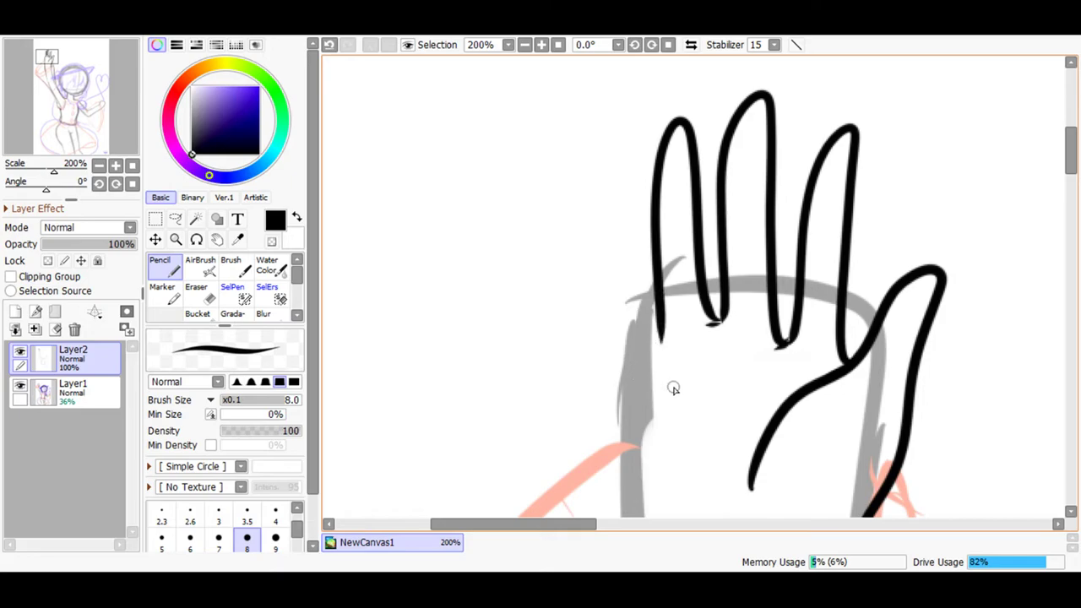
Ink the outermost finger beside the other three, replacing the first attempt with a higher, slimmer outline.
mouse_move(1071, 152)
mouse_down()
mouse_move(1070, 179)
mouse_move(1070, 161)
mouse_up()
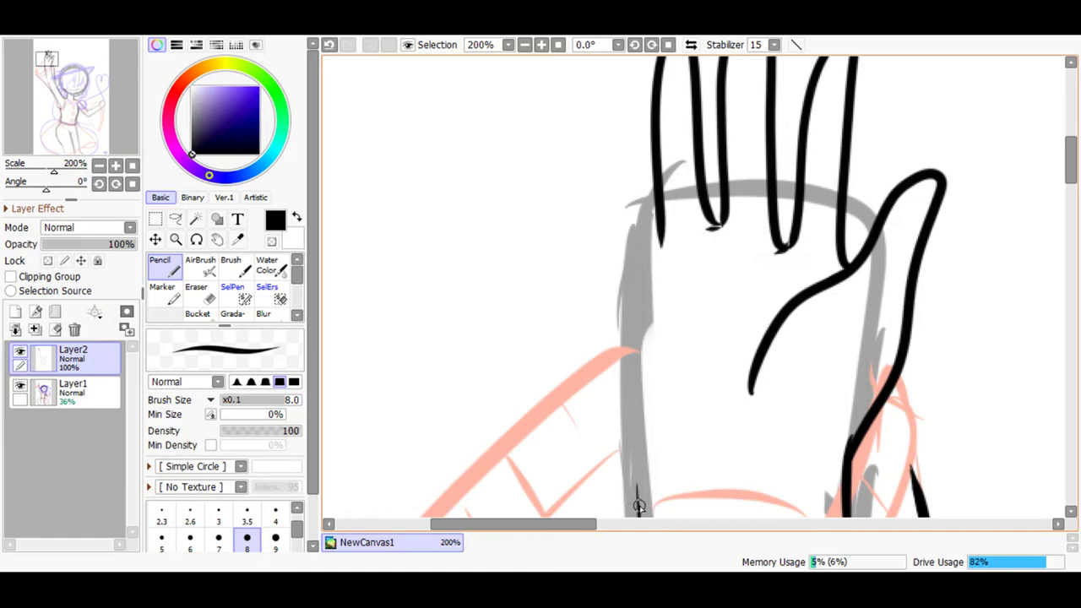
mouse_move(604, 448)
mouse_down()
mouse_move(598, 152)
mouse_move(628, 150)
mouse_move(667, 262)
mouse_up()
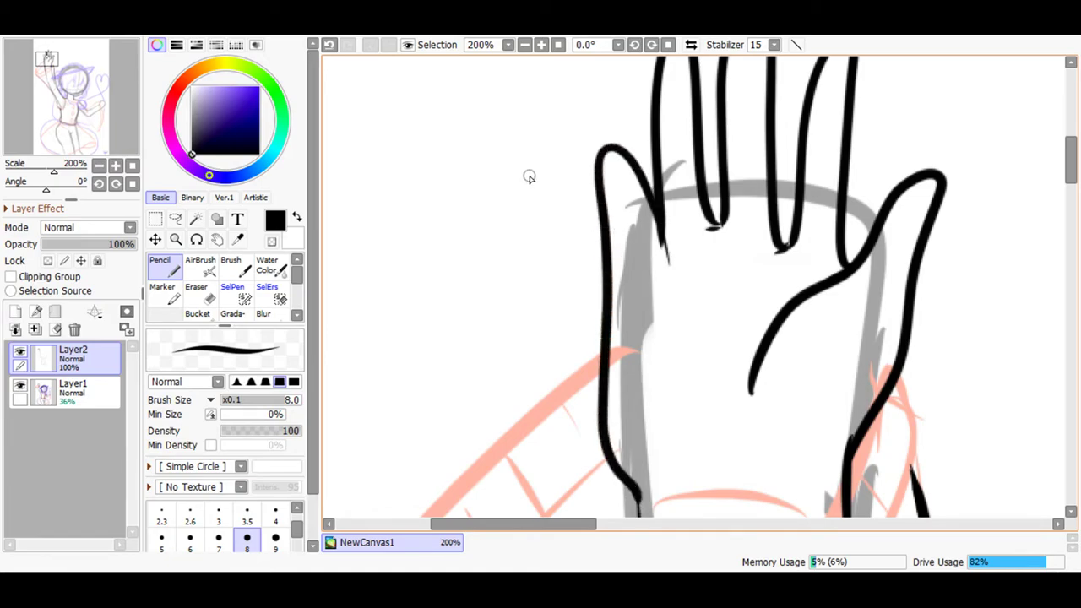
click(328, 44)
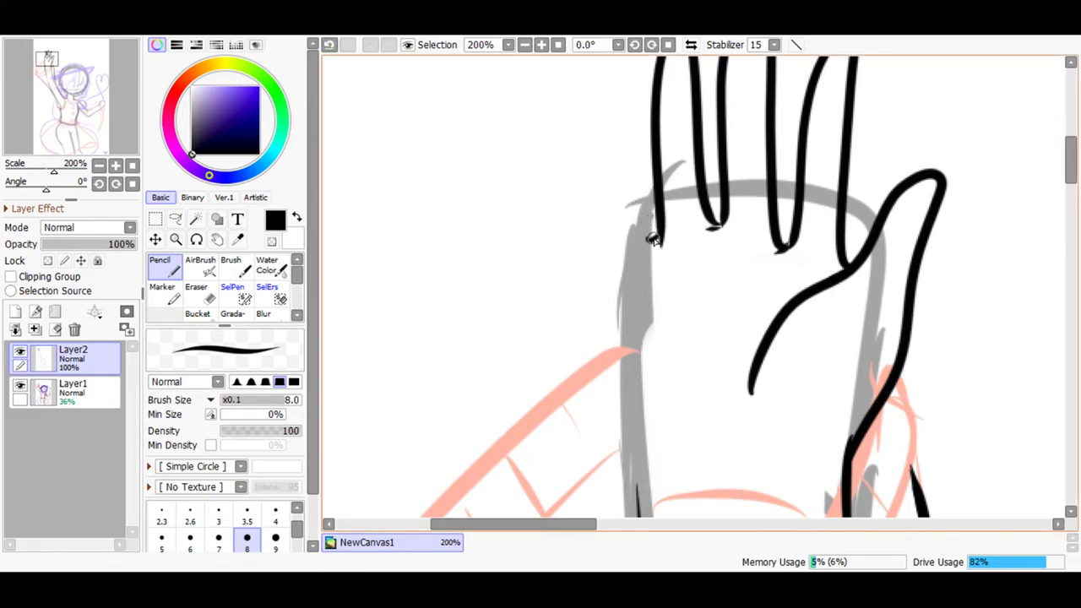
drag(634, 166, 619, 65)
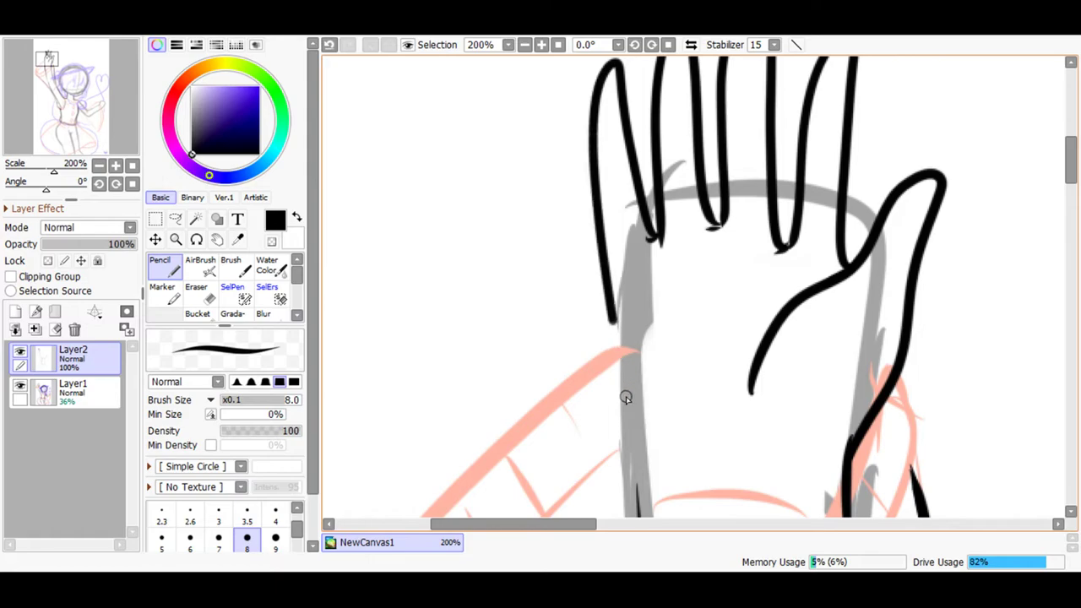
Undo the outermost finger and erase the pointed joints between the three remaining fingers.
click(330, 46)
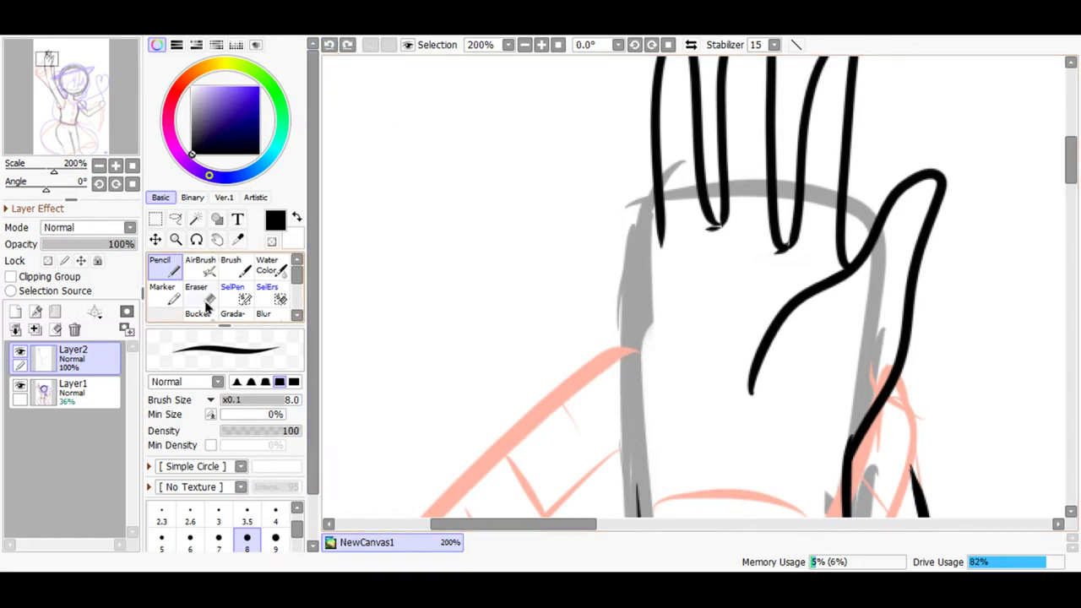
click(203, 297)
mouse_move(728, 236)
mouse_down()
mouse_move(785, 248)
mouse_move(772, 261)
mouse_up()
Ink rounded joints between the bases of the three fingers with the black Pencil, closing both erased gaps.
click(164, 266)
click(542, 45)
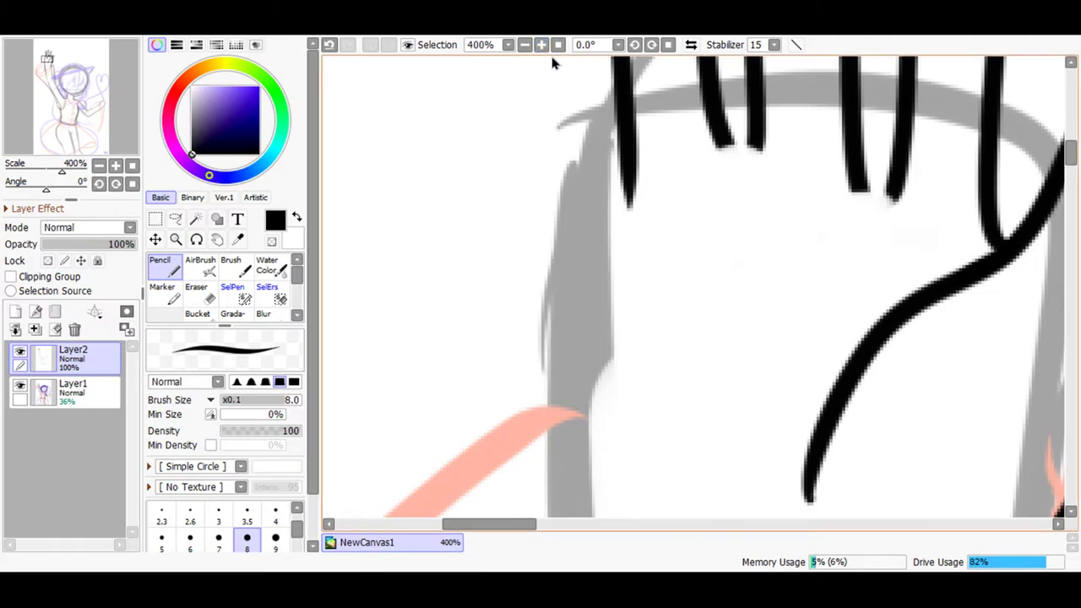
mouse_move(756, 138)
mouse_down()
mouse_move(755, 203)
mouse_move(719, 159)
mouse_up()
mouse_move(709, 118)
mouse_down()
mouse_move(721, 162)
mouse_move(755, 132)
mouse_move(720, 135)
mouse_up()
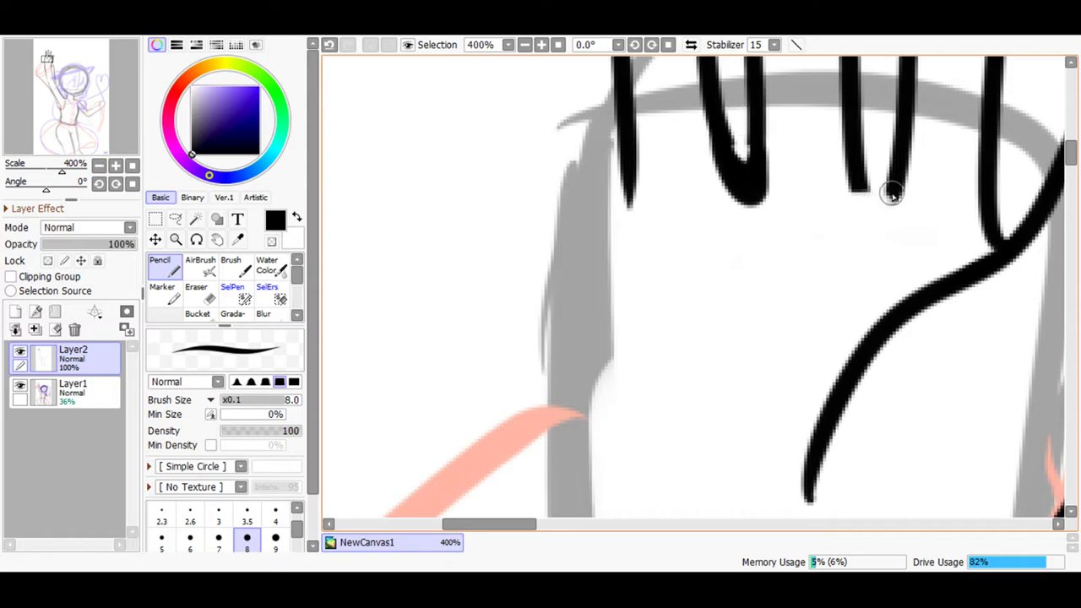
drag(894, 192, 864, 169)
mouse_move(882, 215)
mouse_down()
mouse_move(893, 186)
mouse_move(853, 186)
mouse_move(850, 169)
mouse_up()
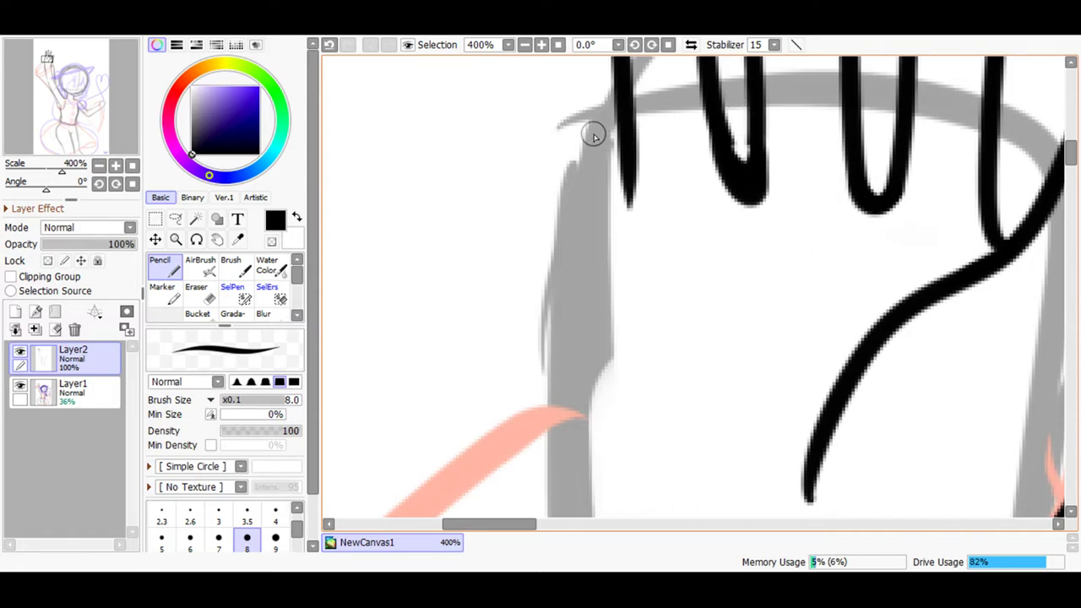
click(524, 44)
click(525, 44)
click(525, 44)
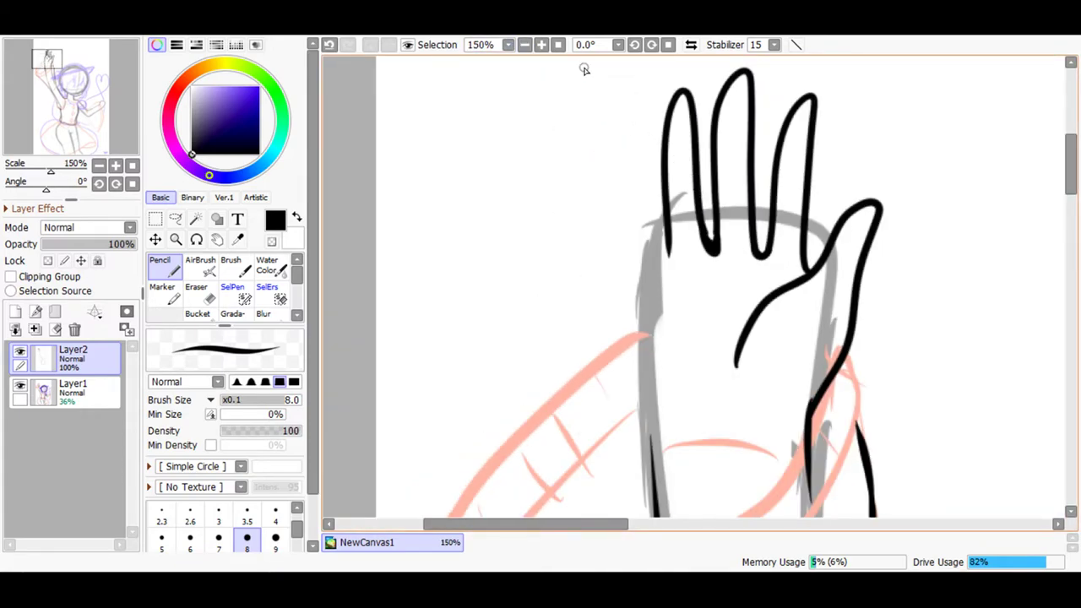
click(541, 44)
drag(648, 255, 604, 102)
click(329, 48)
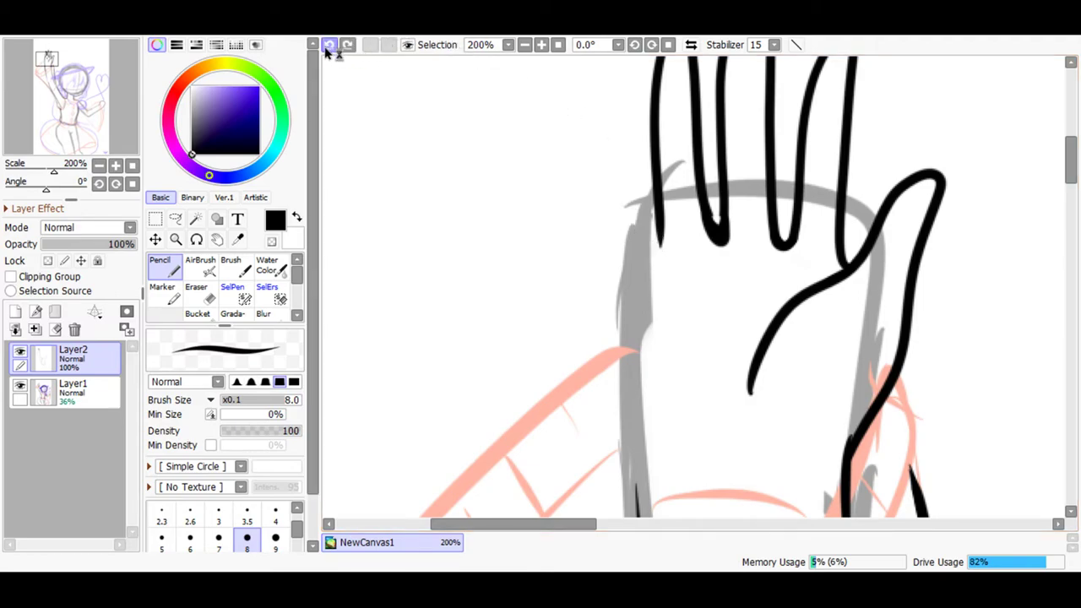
scroll(1069, 164, up, 2)
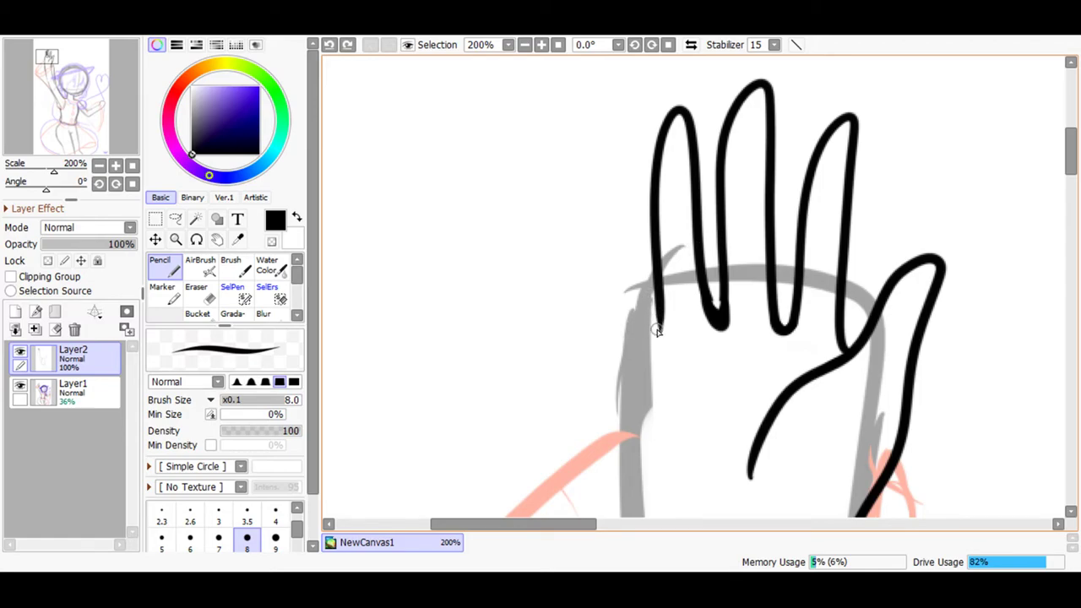
mouse_move(644, 298)
mouse_down()
mouse_move(622, 157)
mouse_move(600, 282)
mouse_move(617, 450)
mouse_up()
click(330, 44)
Ink a slim outermost finger beside the other three and continue its outer side down the palm's edge to the wrist line.
drag(651, 327, 630, 153)
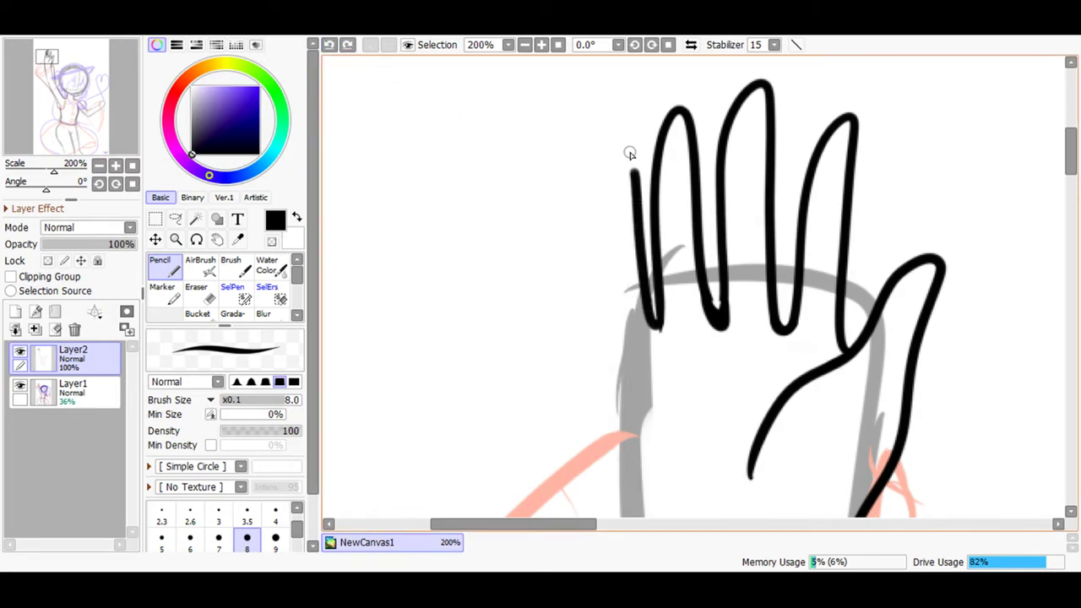
drag(600, 241, 623, 466)
drag(1075, 165, 1075, 187)
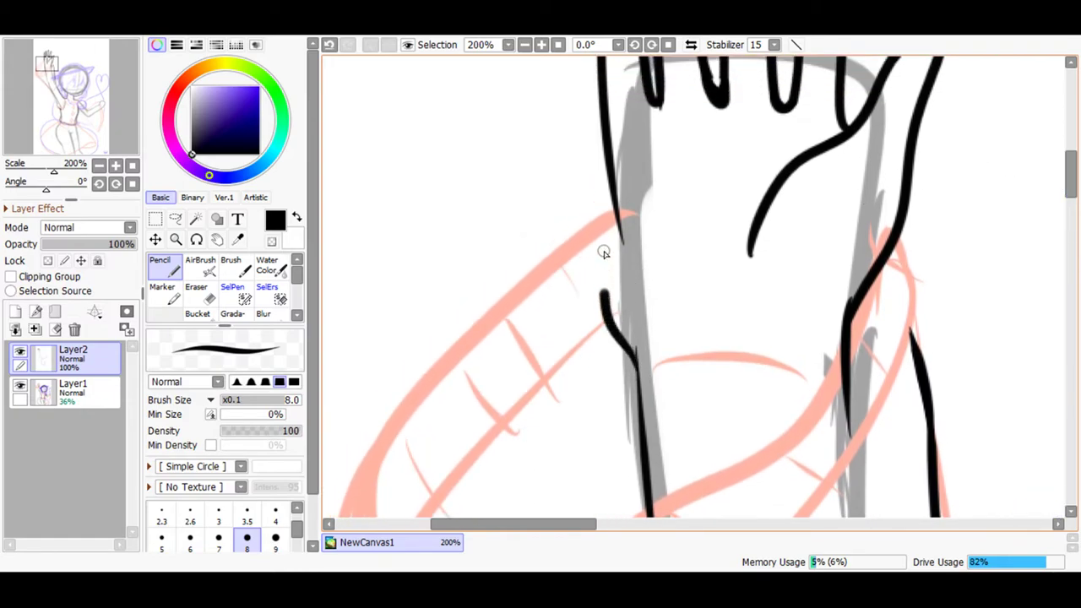
click(329, 45)
drag(621, 315, 591, 108)
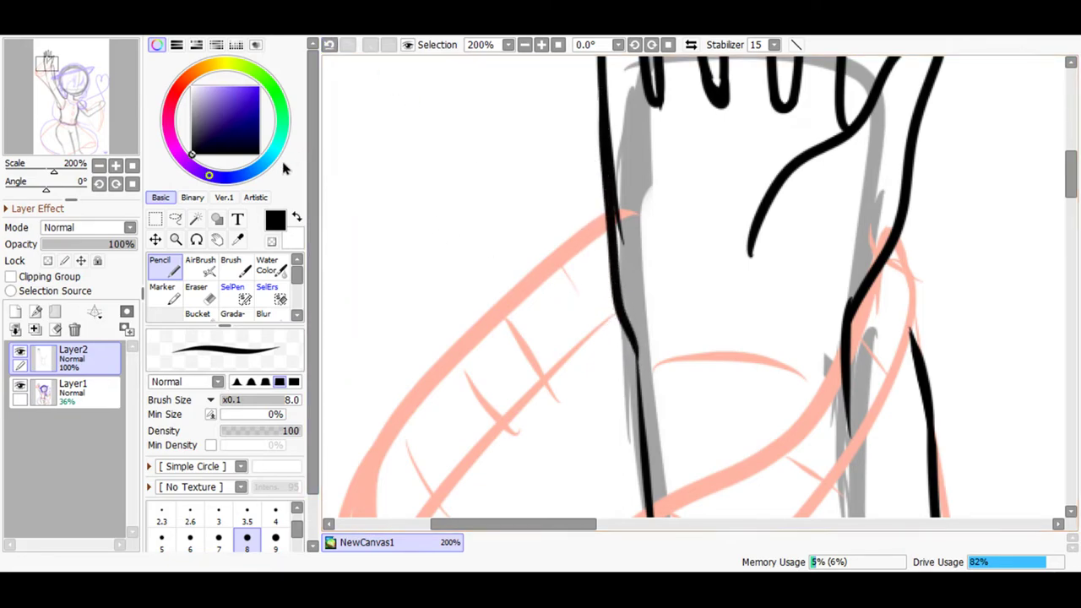
click(330, 45)
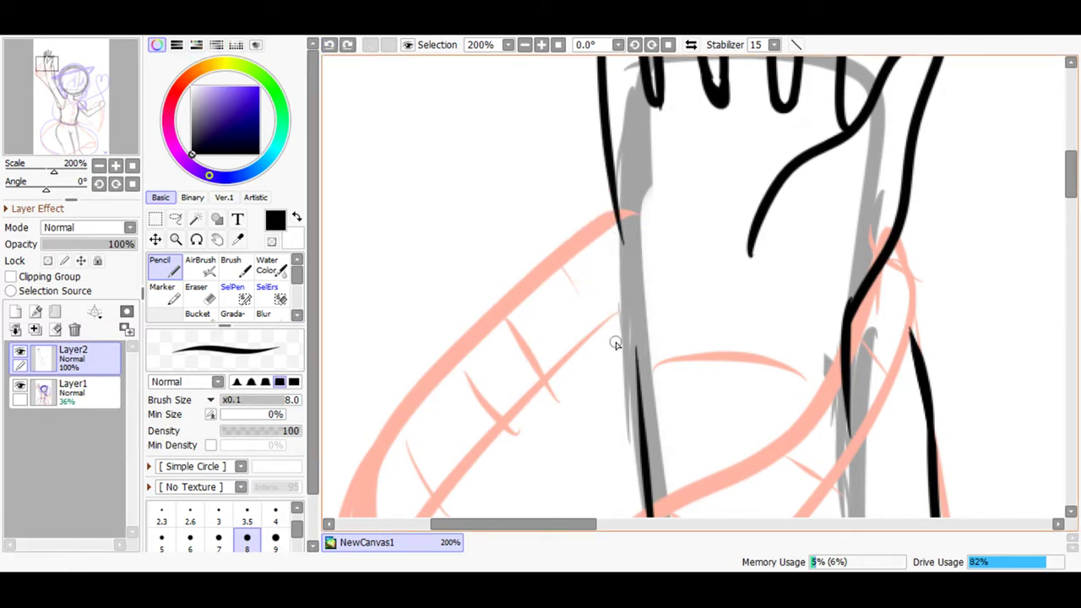
drag(606, 261, 600, 59)
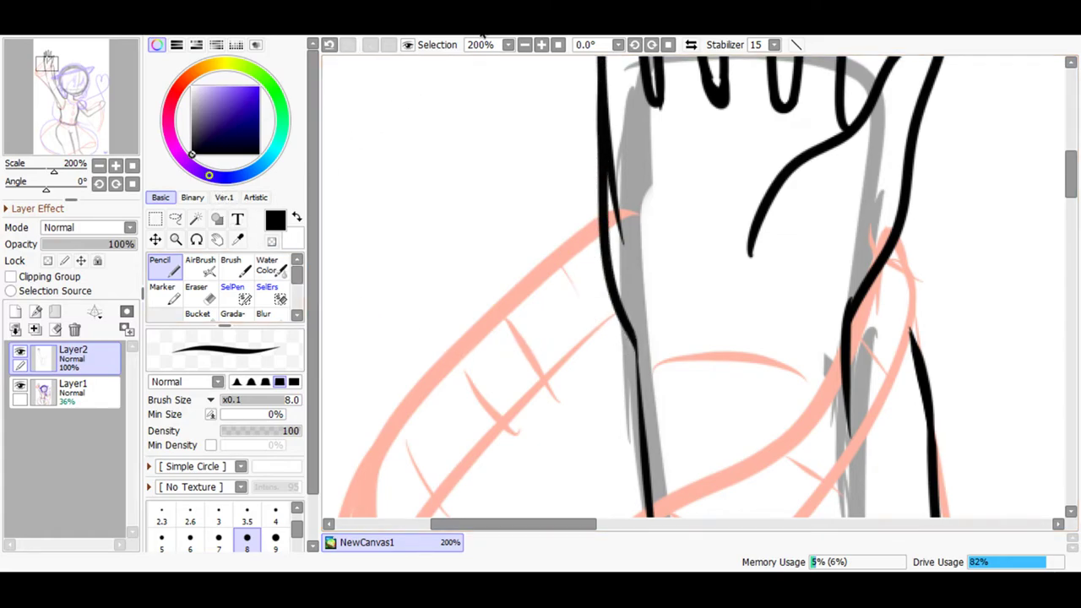
Erase the overlapping line end along the palm's outer edge and the rough joints between the outer fingers.
click(541, 45)
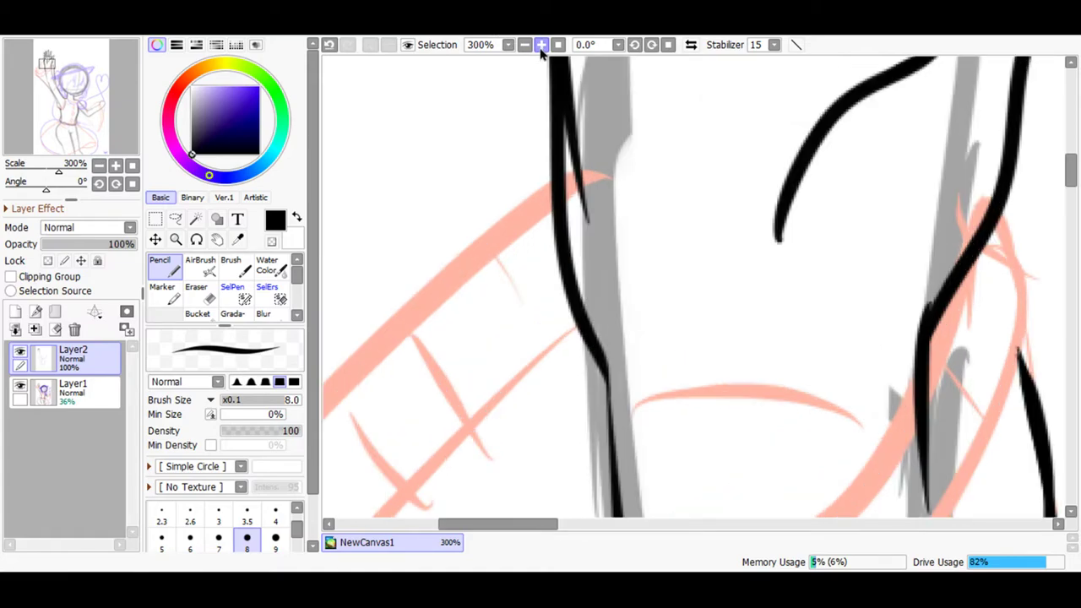
click(204, 297)
drag(599, 222, 566, 144)
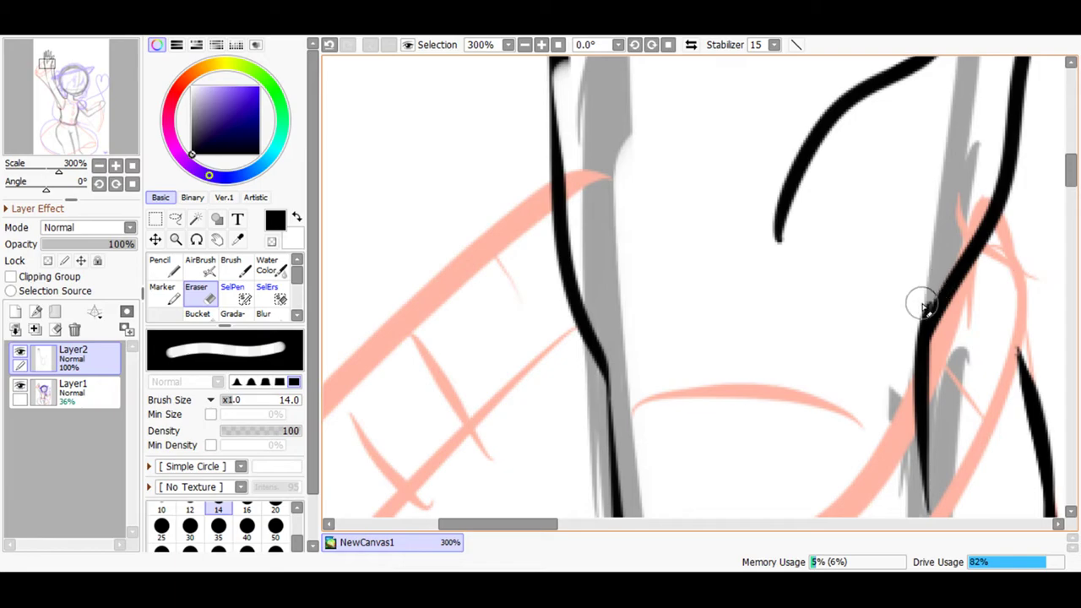
scroll(1068, 166, up, 5)
scroll(1068, 166, up, 1)
mouse_move(648, 357)
mouse_down()
mouse_move(615, 343)
mouse_move(636, 353)
mouse_move(642, 325)
mouse_up()
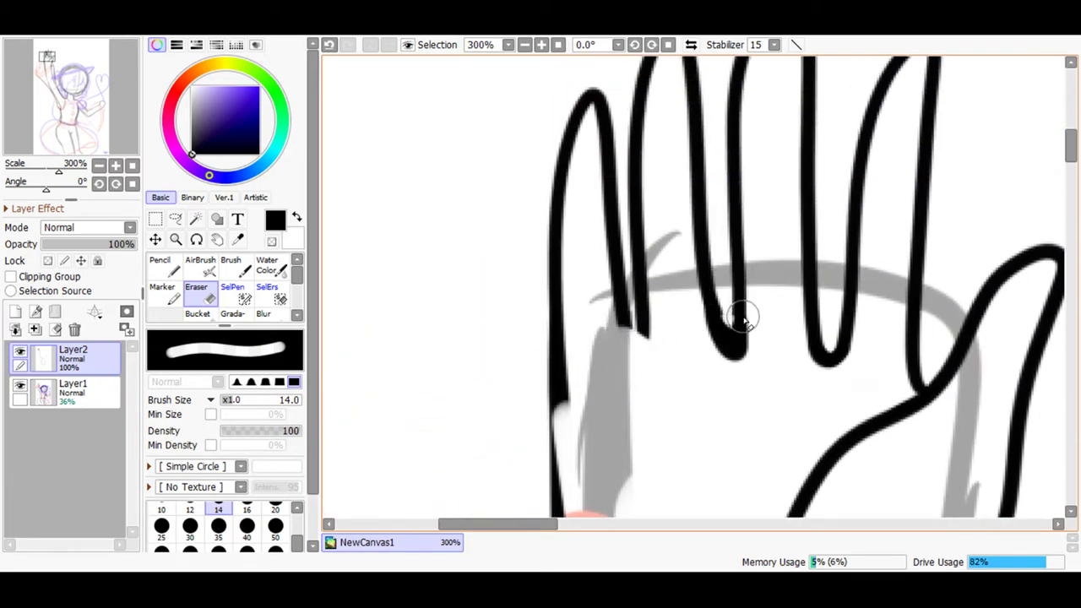
mouse_move(722, 300)
mouse_down()
mouse_move(724, 290)
mouse_move(716, 315)
mouse_up()
Ink clean rounded joints at the bases of the outer fingers with the black Pencil.
click(166, 267)
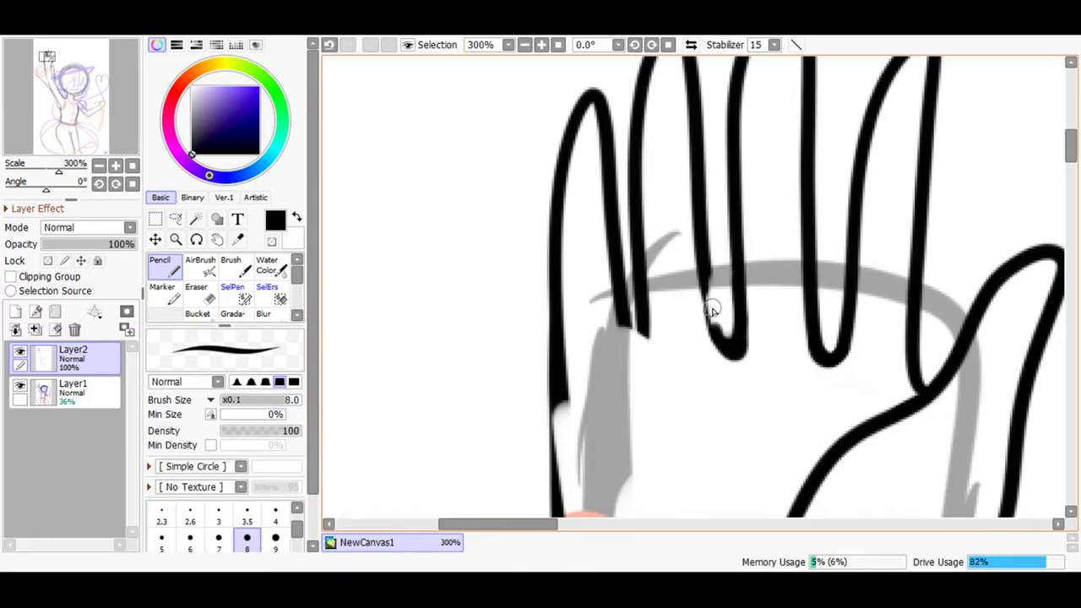
key(ctrl+z)
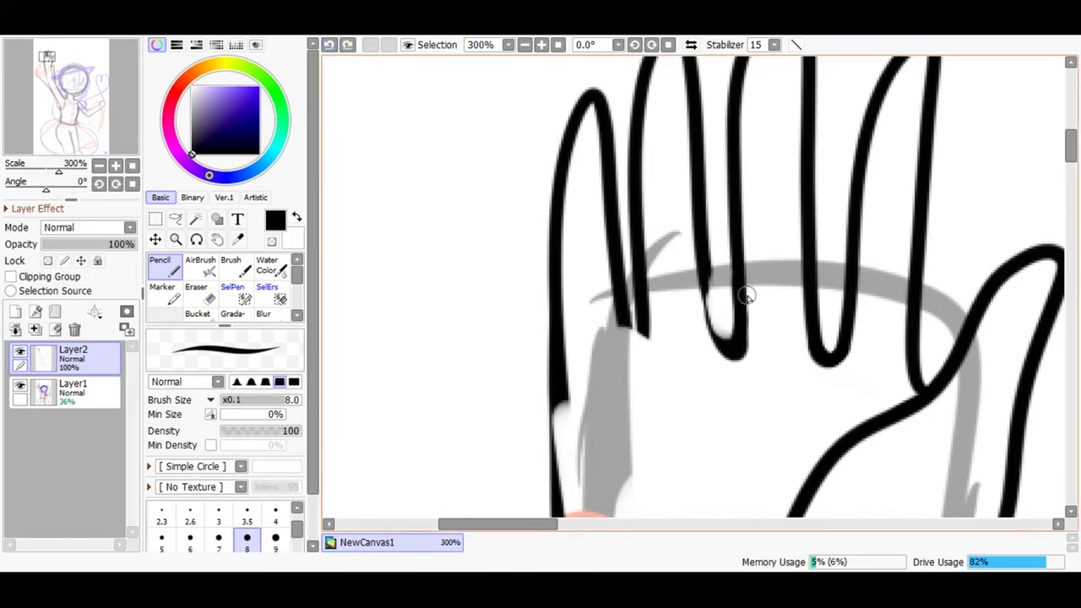
key(ctrl+y)
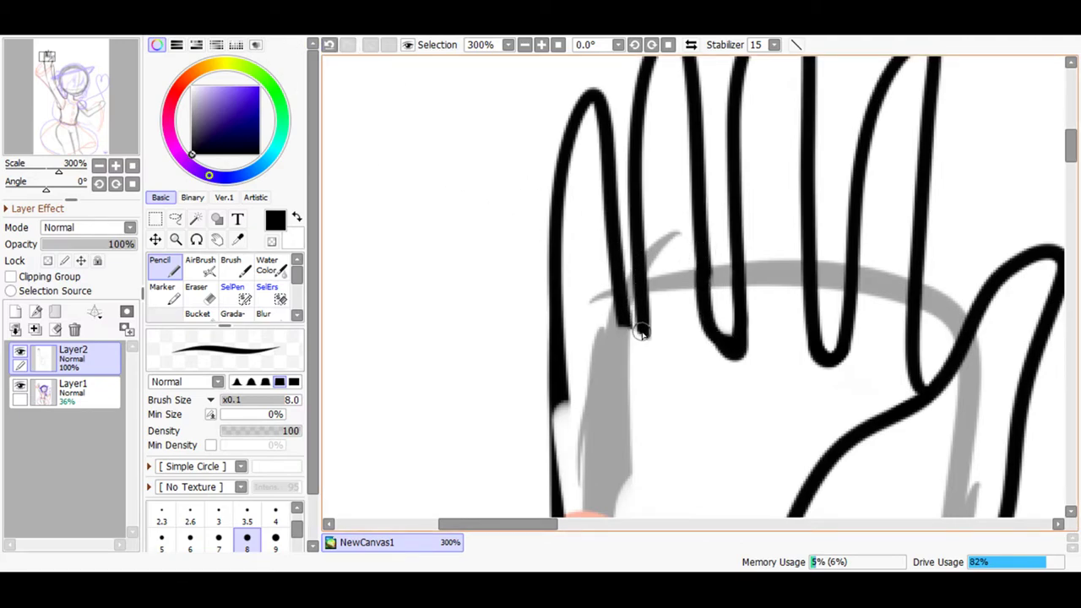
key(ctrl+z)
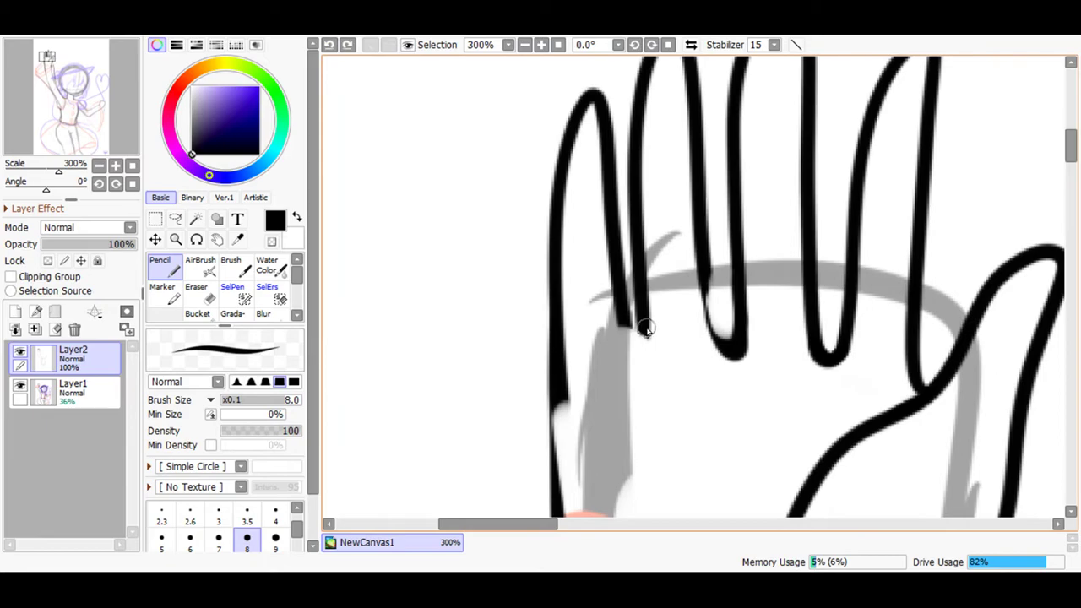
mouse_move(625, 349)
mouse_down()
mouse_move(641, 317)
mouse_move(636, 335)
mouse_move(620, 321)
mouse_move(609, 357)
mouse_up()
click(541, 44)
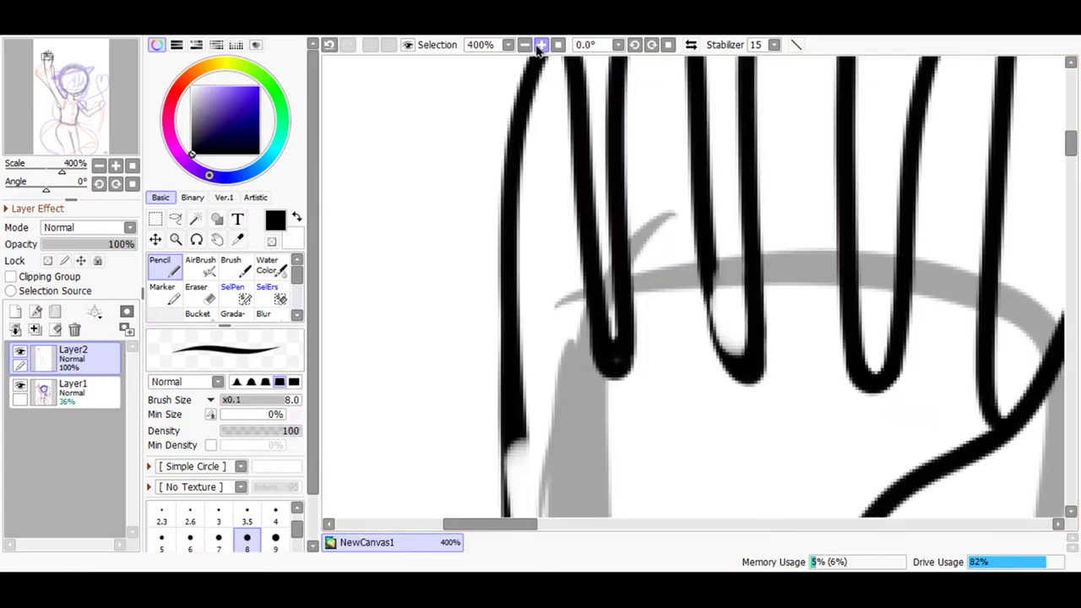
click(542, 44)
mouse_move(756, 380)
mouse_down()
mouse_move(719, 310)
mouse_move(715, 246)
mouse_move(709, 278)
mouse_move(730, 376)
mouse_move(760, 387)
mouse_up()
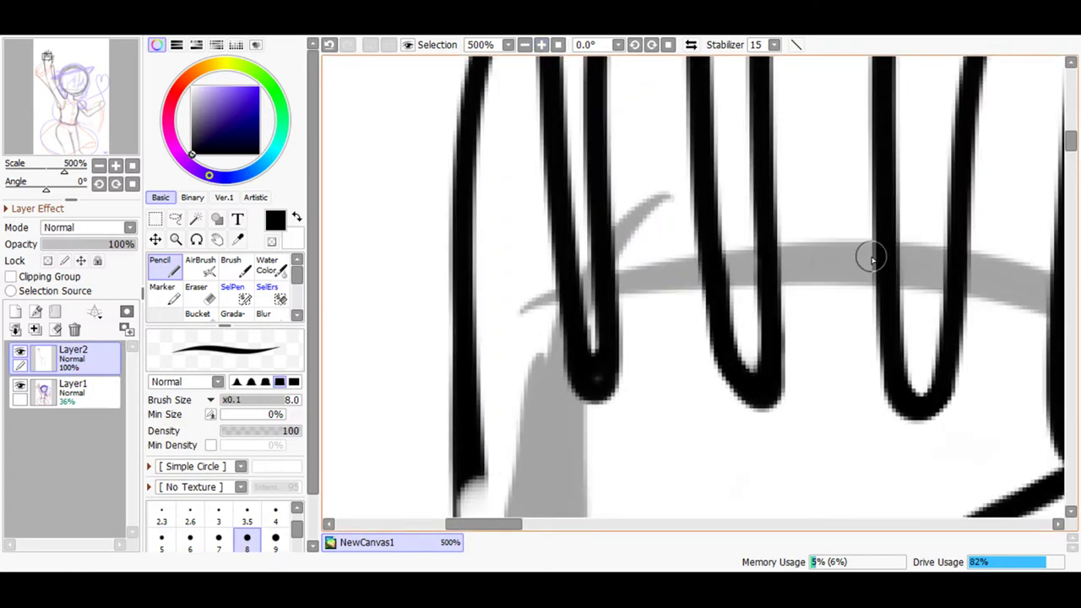
Fill the erased gap in the palm's outer edge with an even black line, undoing the extra stroke over it.
scroll(1066, 167, down, 6)
scroll(864, 212, up, 2)
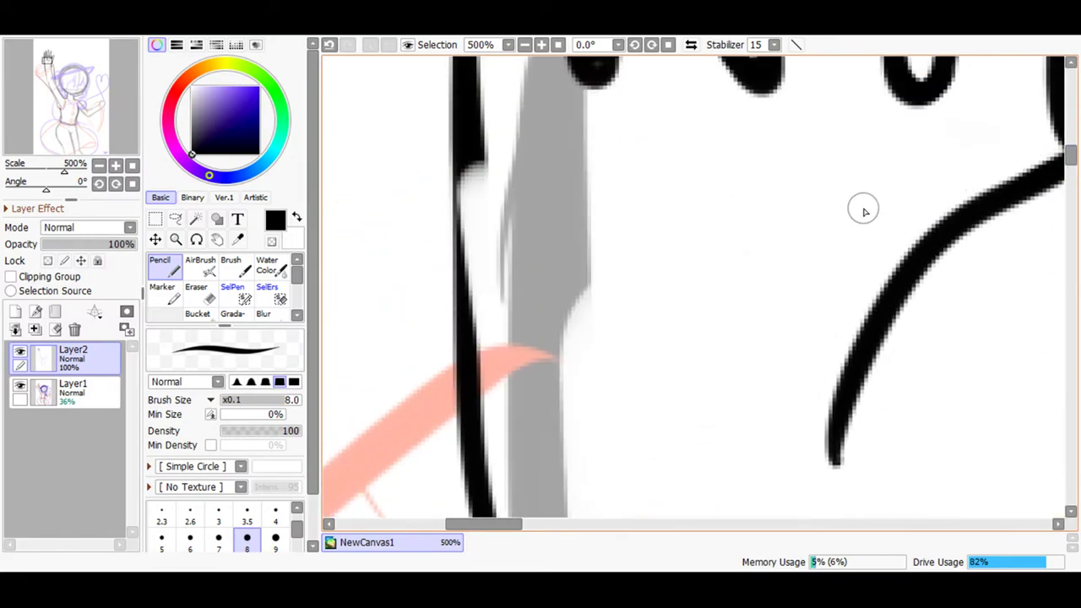
mouse_move(473, 359)
mouse_down()
mouse_move(471, 188)
mouse_move(480, 177)
mouse_up()
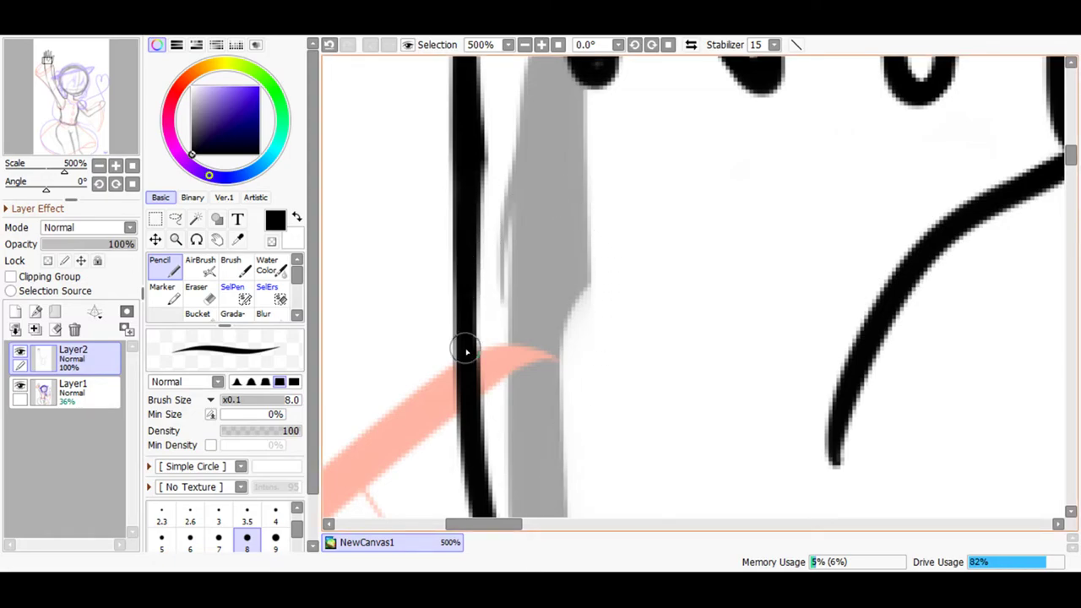
drag(463, 352, 464, 145)
click(330, 44)
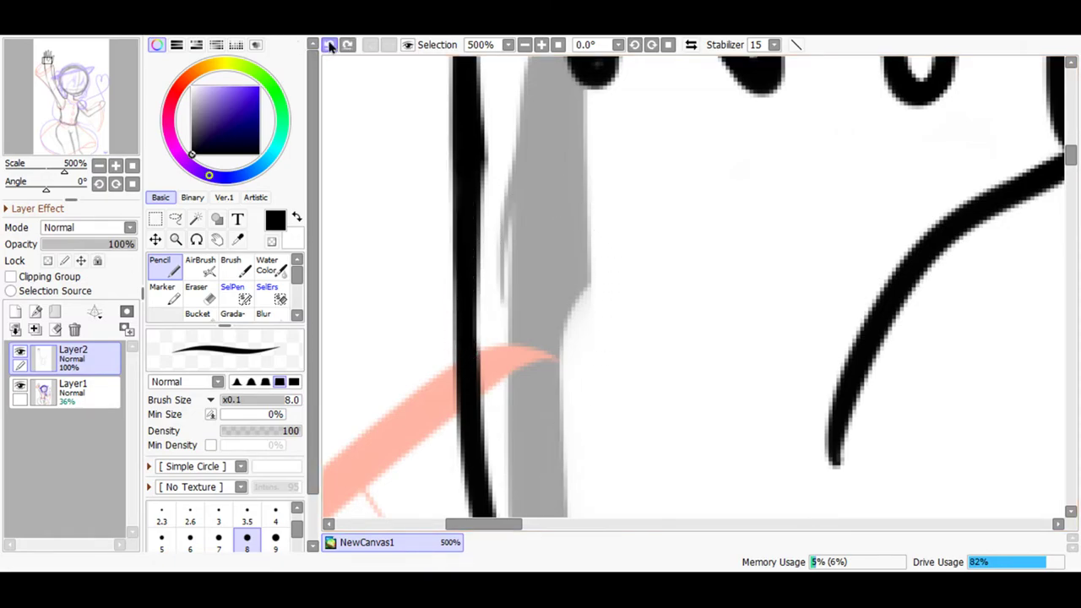
click(1074, 182)
drag(1071, 173, 1071, 146)
mouse_move(1013, 377)
mouse_down()
mouse_move(912, 337)
mouse_move(757, 329)
mouse_move(618, 365)
mouse_up()
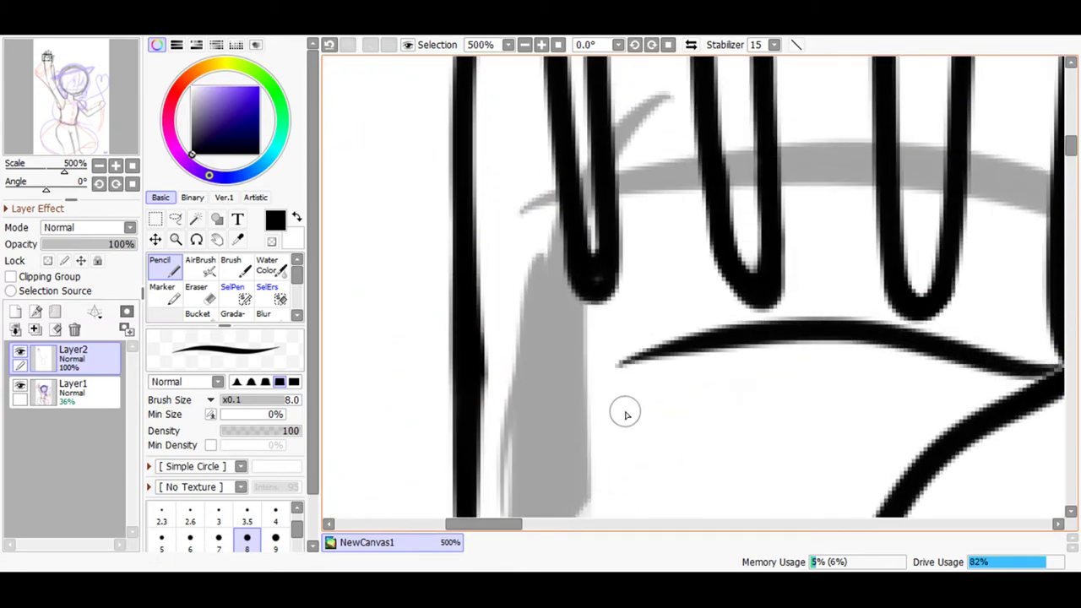
click(331, 47)
Lower the opacity of the sketch on Layer1 to 12% and make Layer2 active again.
click(525, 44)
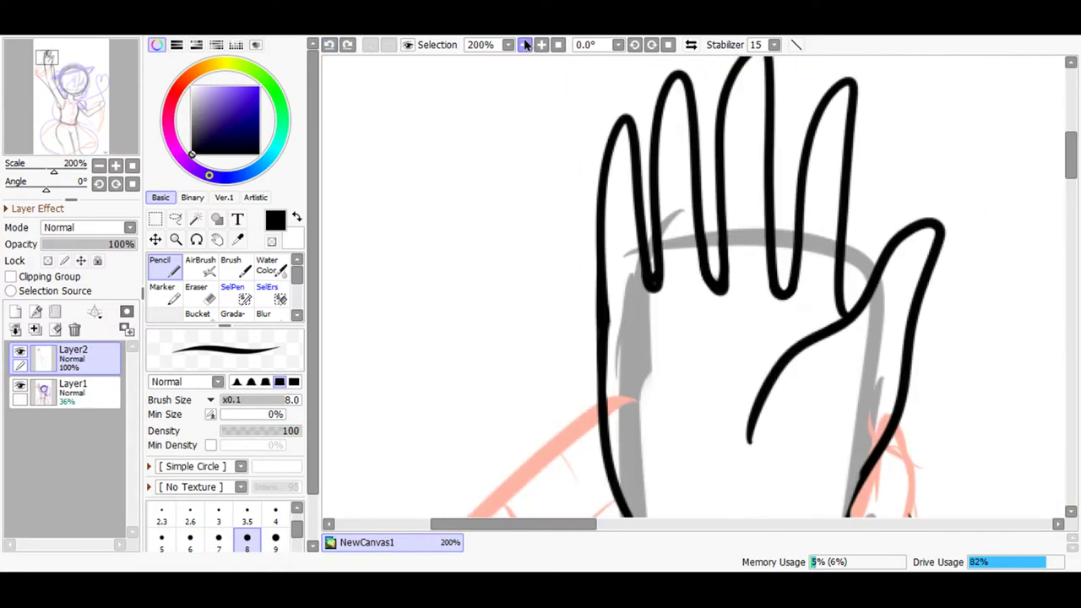
click(525, 44)
click(528, 46)
drag(1071, 221, 1075, 314)
click(61, 385)
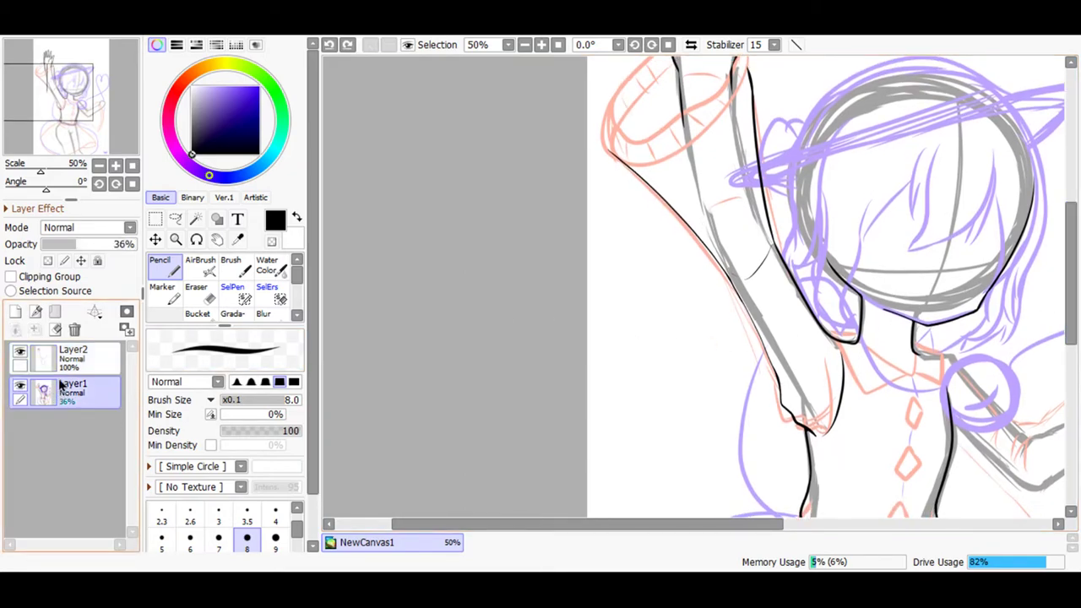
click(56, 245)
click(62, 359)
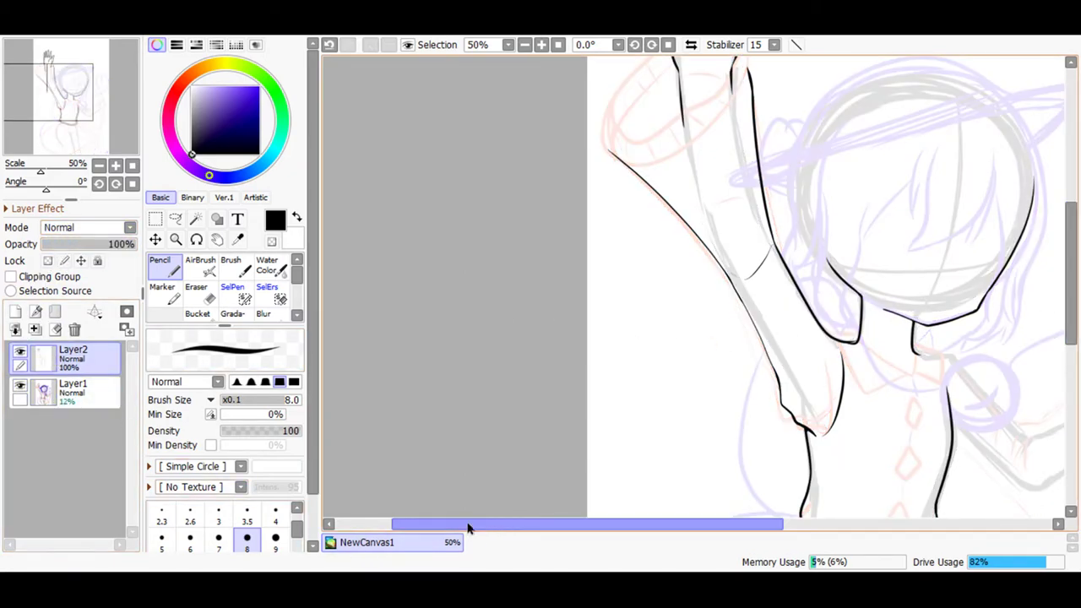
Thicken the rounded corner where the raised arm's inner line turns up toward the neck with the black Pencil, undoing the first attempt.
drag(430, 525, 649, 524)
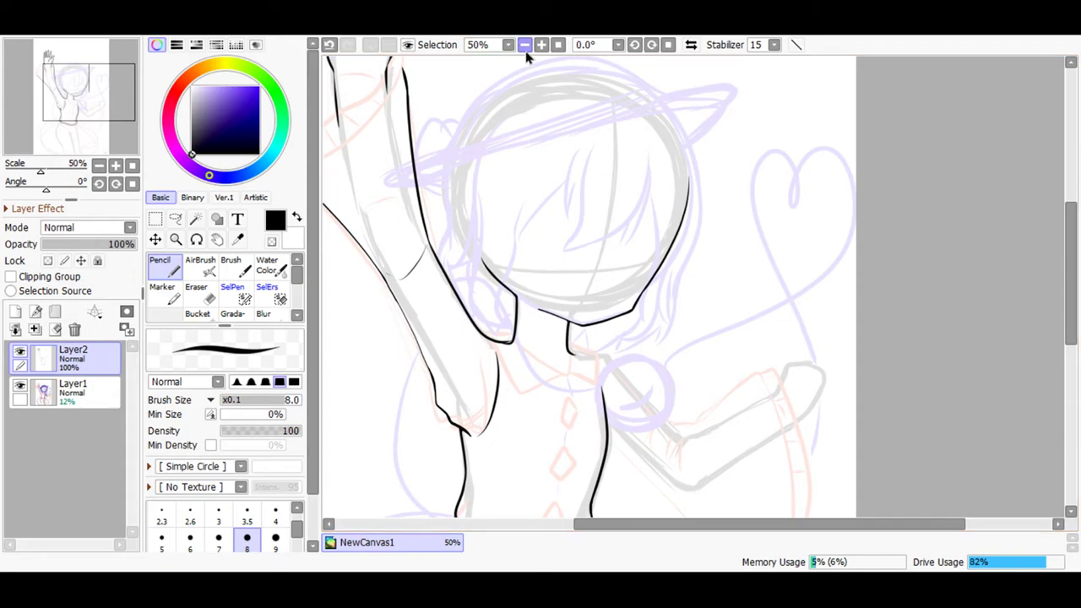
click(541, 45)
click(541, 44)
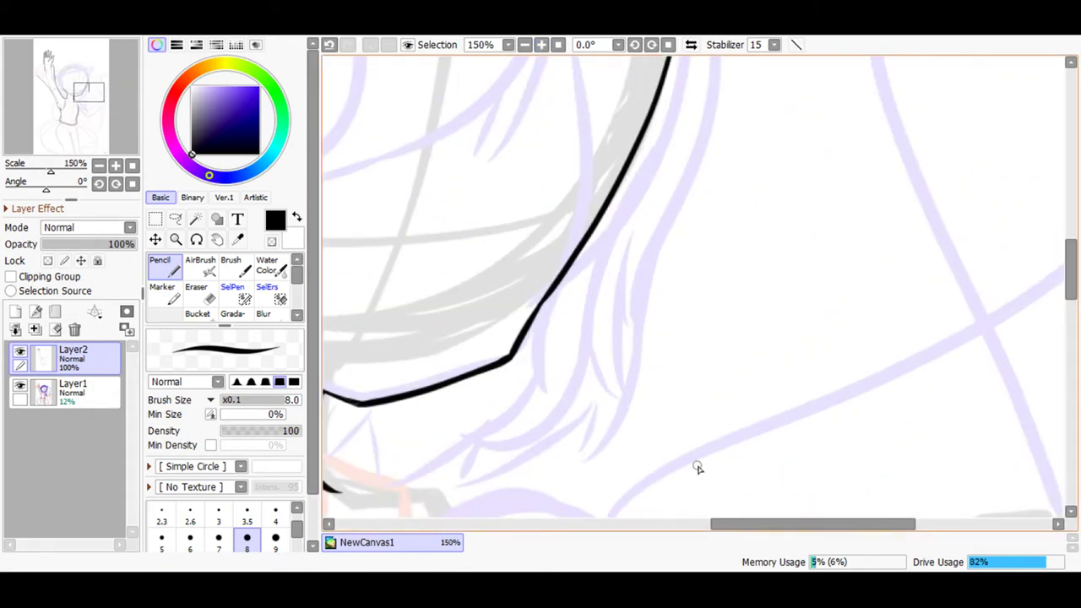
drag(735, 523, 604, 523)
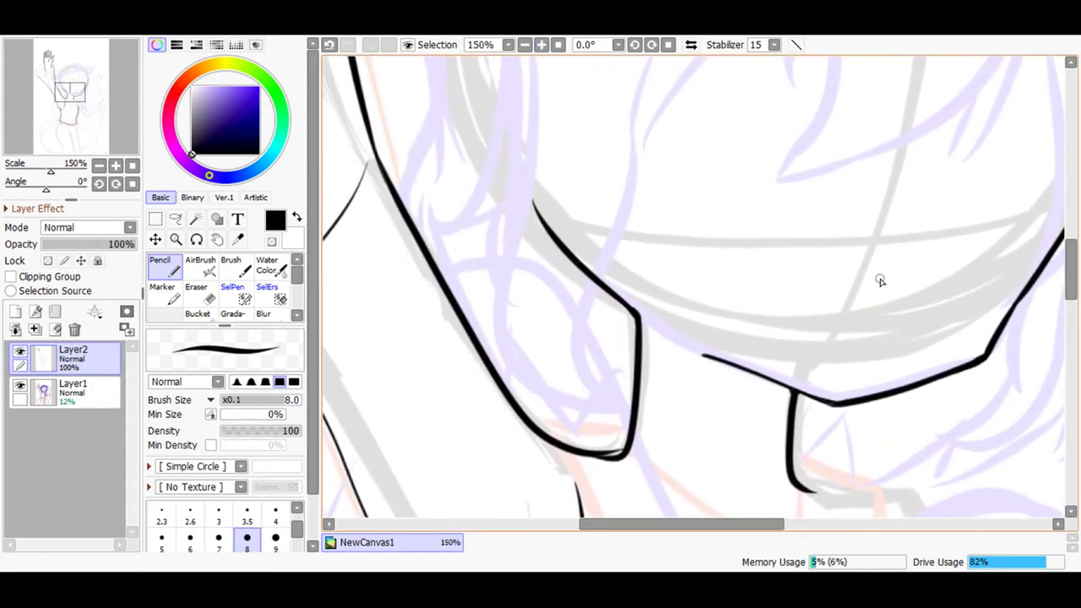
click(197, 290)
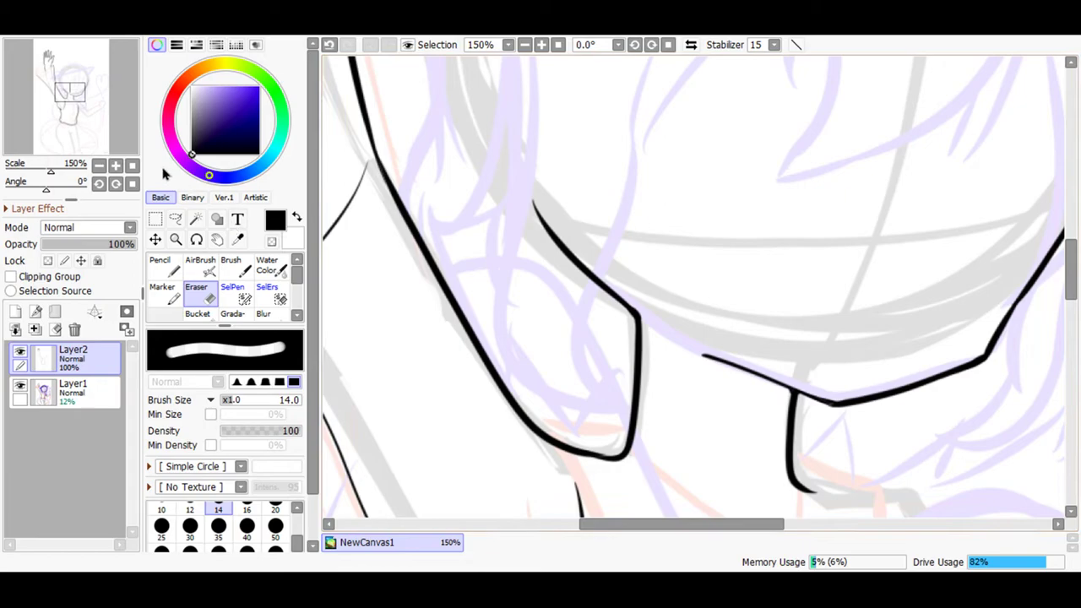
click(167, 275)
click(543, 46)
click(542, 45)
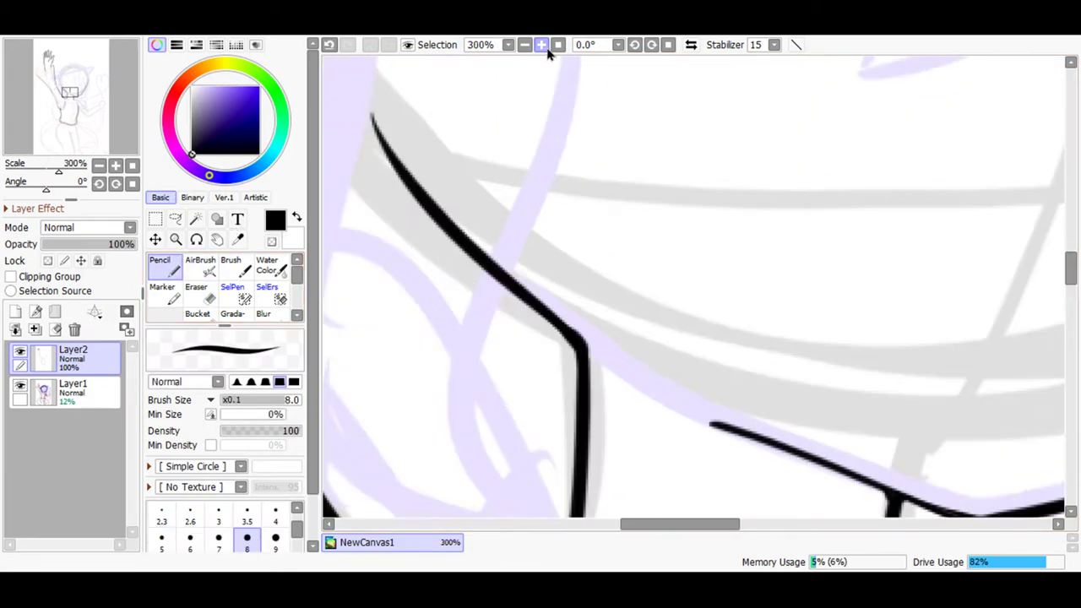
drag(671, 524, 618, 524)
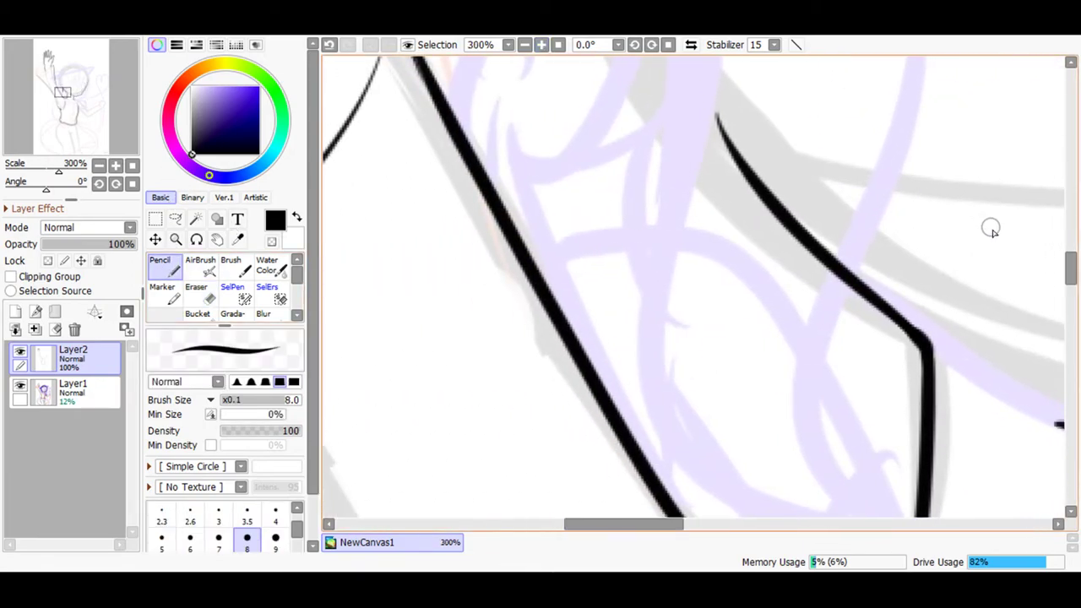
drag(1073, 279, 1073, 306)
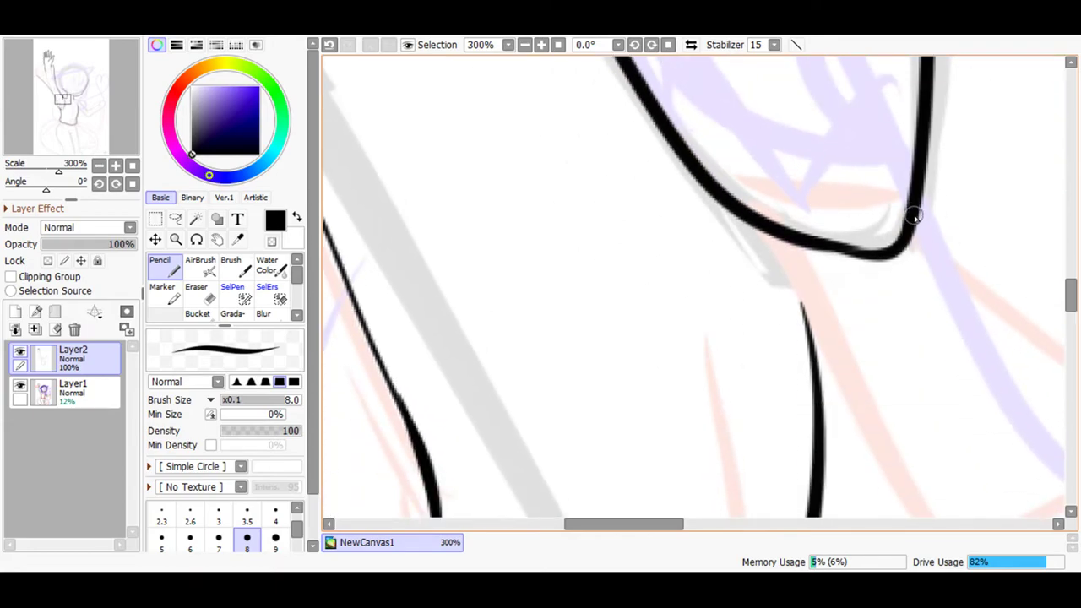
mouse_move(868, 259)
mouse_down()
mouse_move(784, 241)
mouse_move(735, 218)
mouse_up()
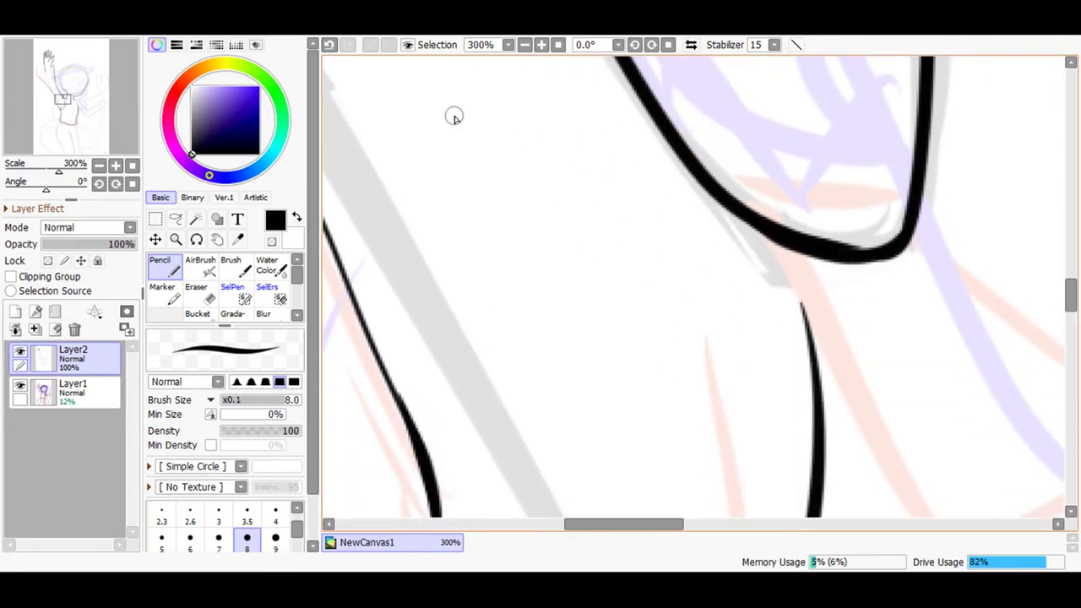
click(329, 45)
drag(885, 250, 787, 241)
Erase the entire curved line at the raised arm's armpit, including its leftover upper and lower ends.
drag(1070, 291, 1070, 313)
click(212, 294)
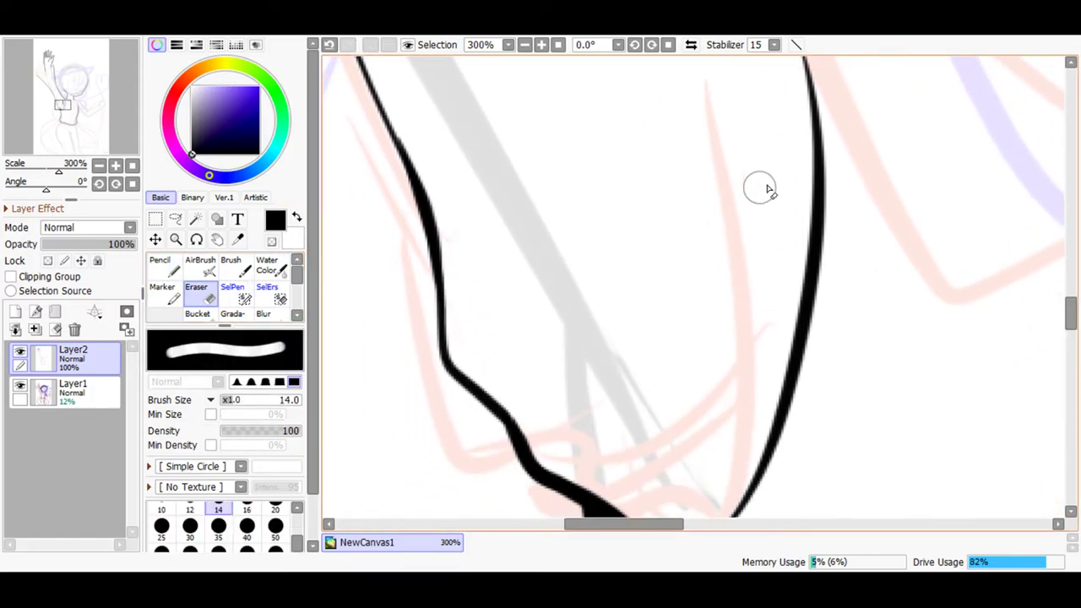
mouse_move(790, 380)
mouse_down()
mouse_move(810, 268)
mouse_move(812, 126)
mouse_up()
mouse_move(803, 367)
mouse_down()
mouse_move(787, 442)
mouse_move(751, 481)
mouse_move(788, 337)
mouse_move(771, 424)
mouse_up()
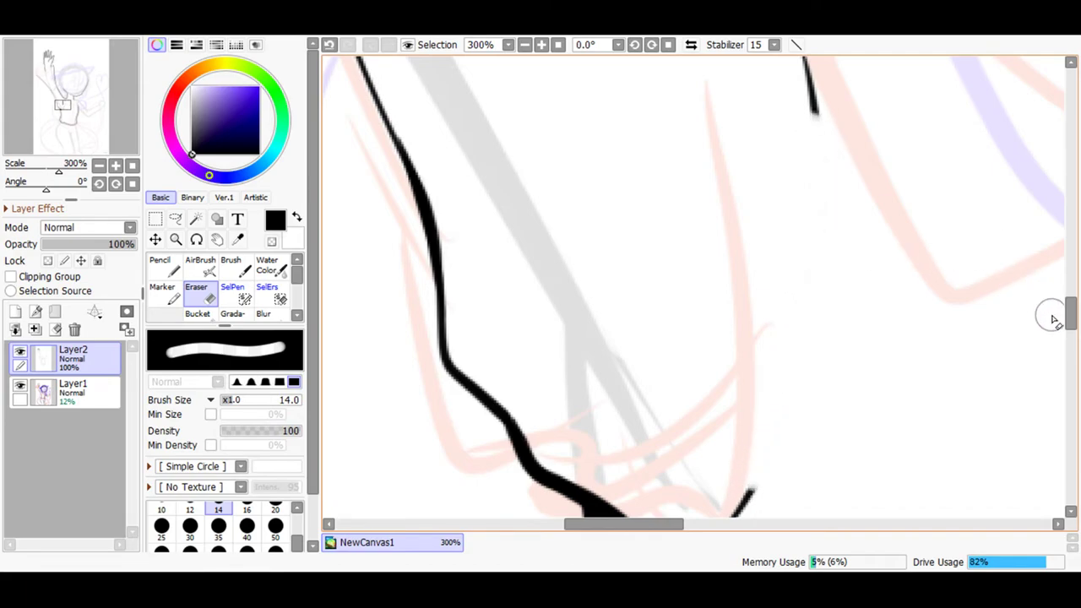
drag(1069, 311, 1070, 329)
mouse_move(725, 331)
mouse_down()
mouse_move(694, 355)
mouse_move(705, 330)
mouse_up()
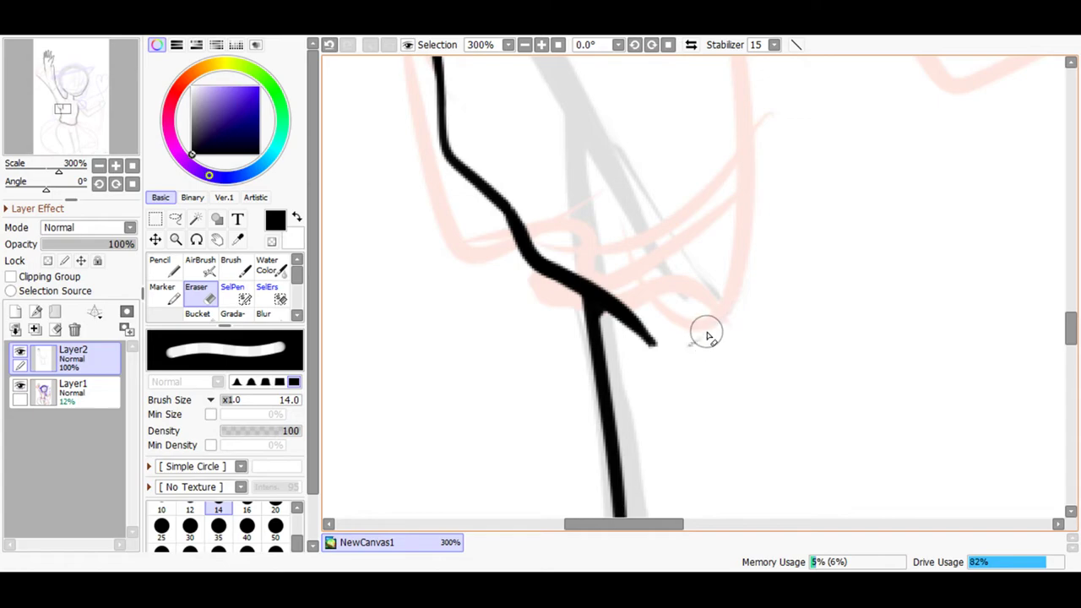
drag(1069, 330, 1069, 295)
mouse_move(781, 251)
mouse_down()
mouse_move(821, 348)
mouse_move(803, 391)
mouse_up()
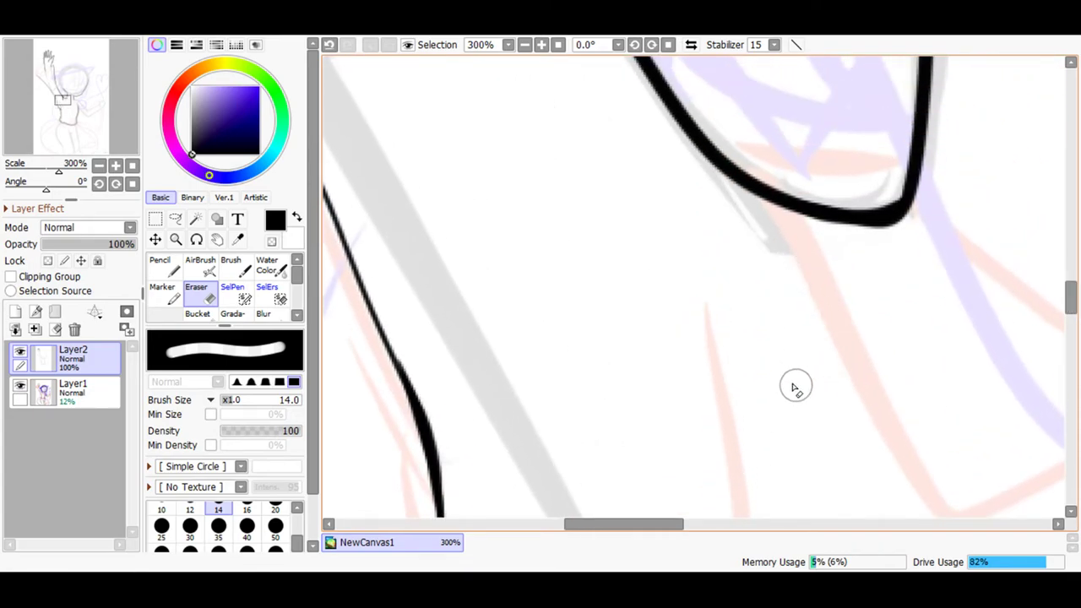
Ink the lowered arm's shoulder and upper edge from the neck base to the elbow in one black Pencil stroke, undoing rejected attempts.
click(164, 269)
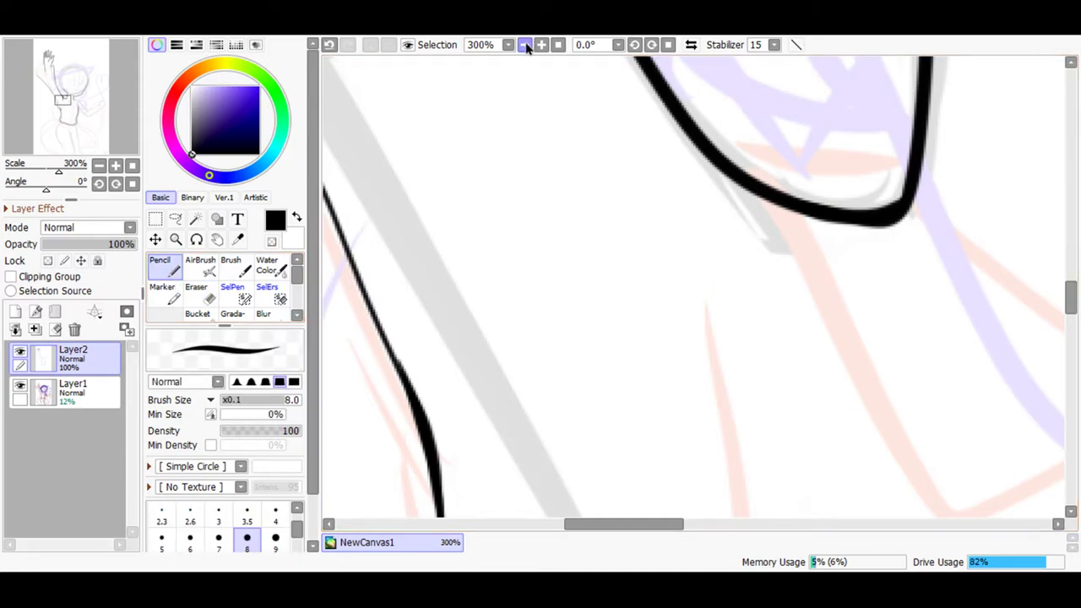
click(525, 45)
click(525, 44)
drag(574, 522, 703, 523)
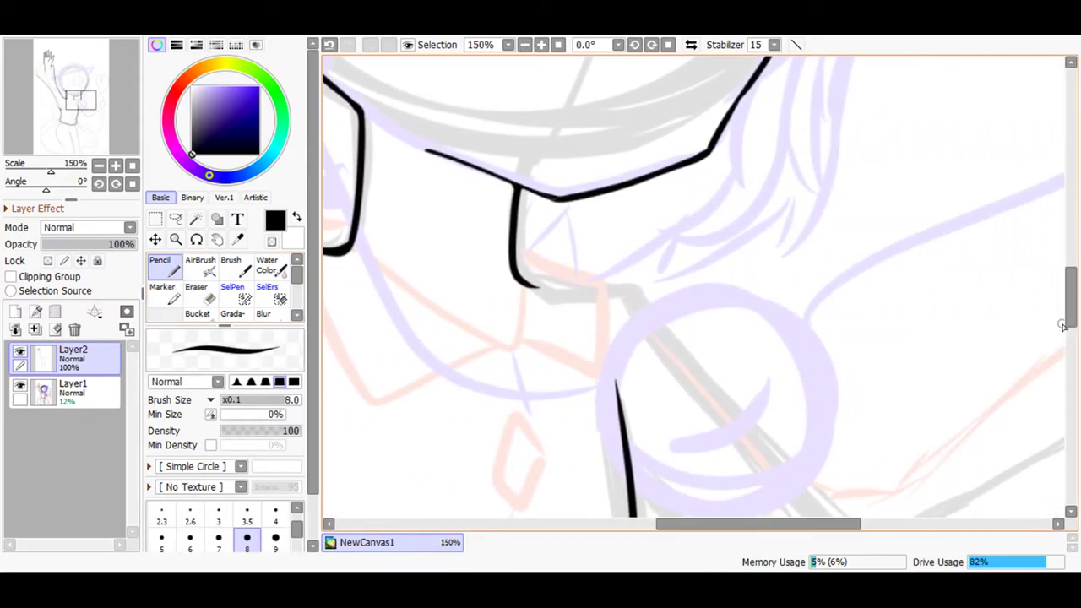
drag(1064, 324, 1066, 338)
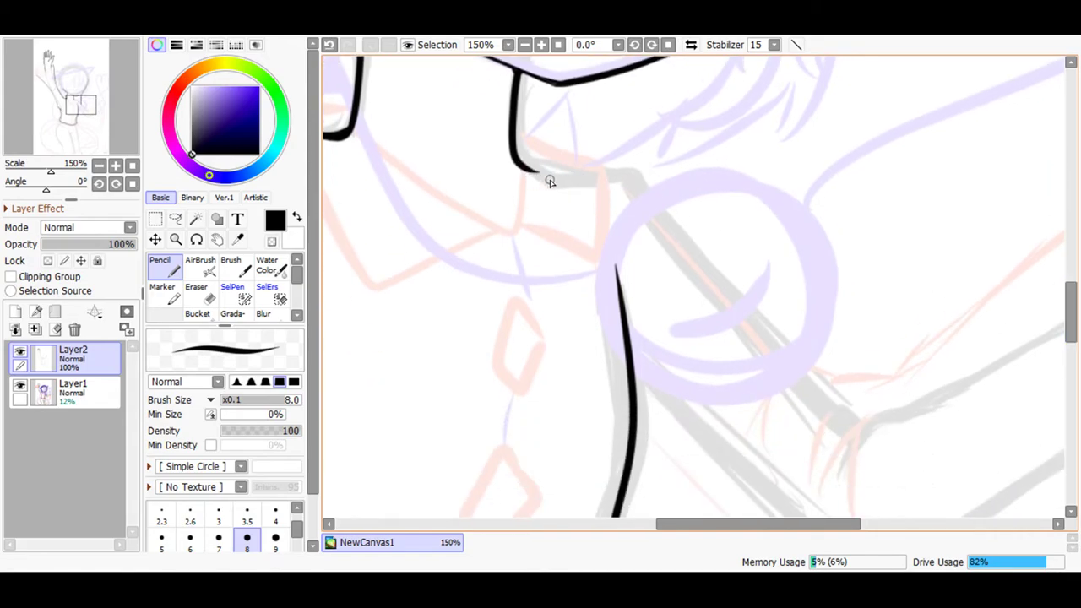
drag(639, 177, 834, 444)
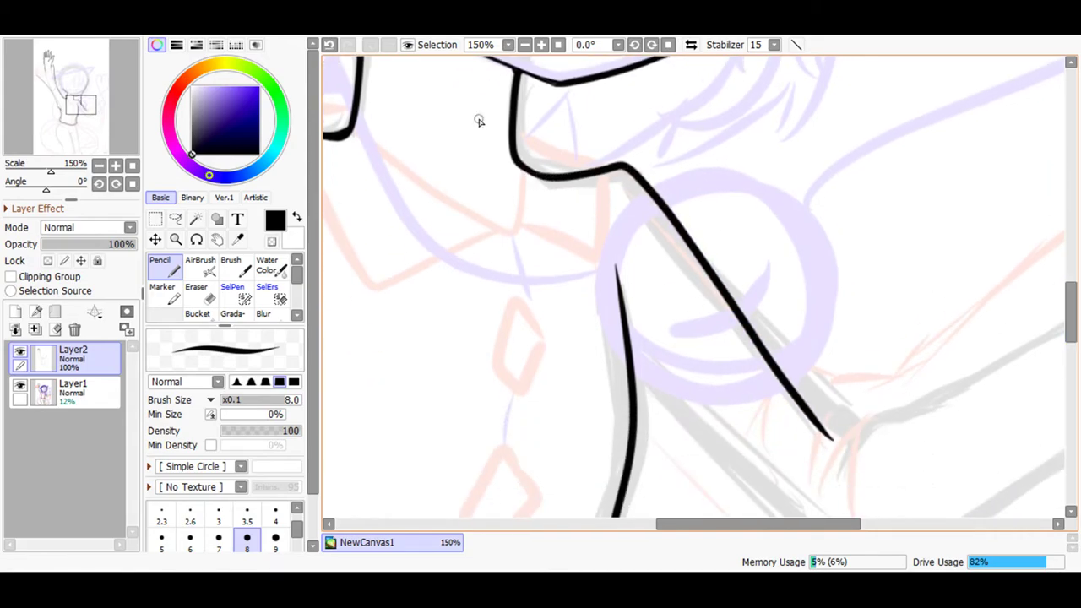
click(330, 45)
drag(636, 183, 836, 409)
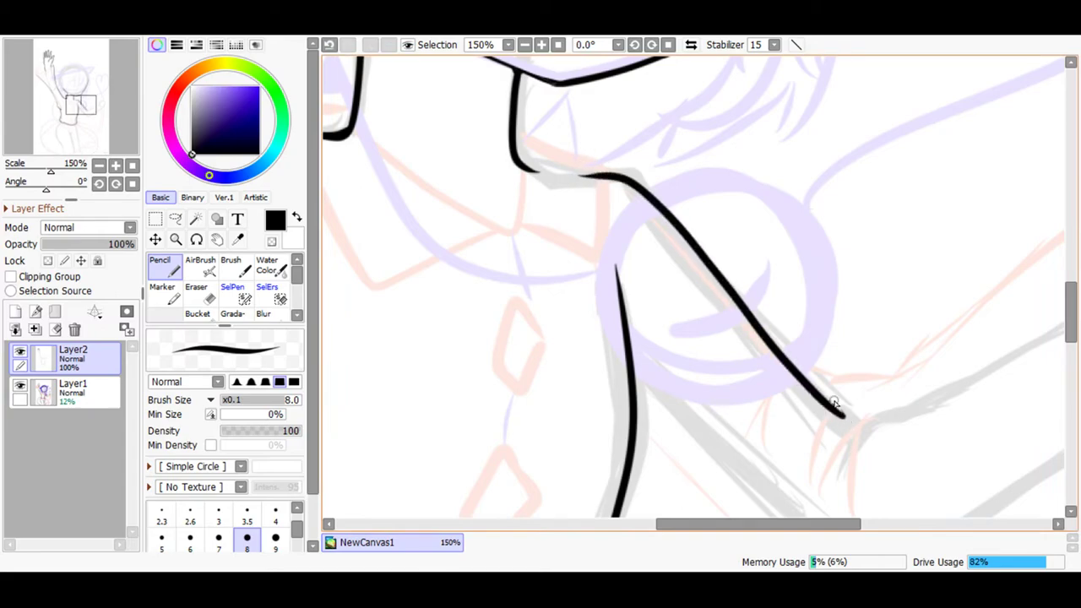
click(329, 44)
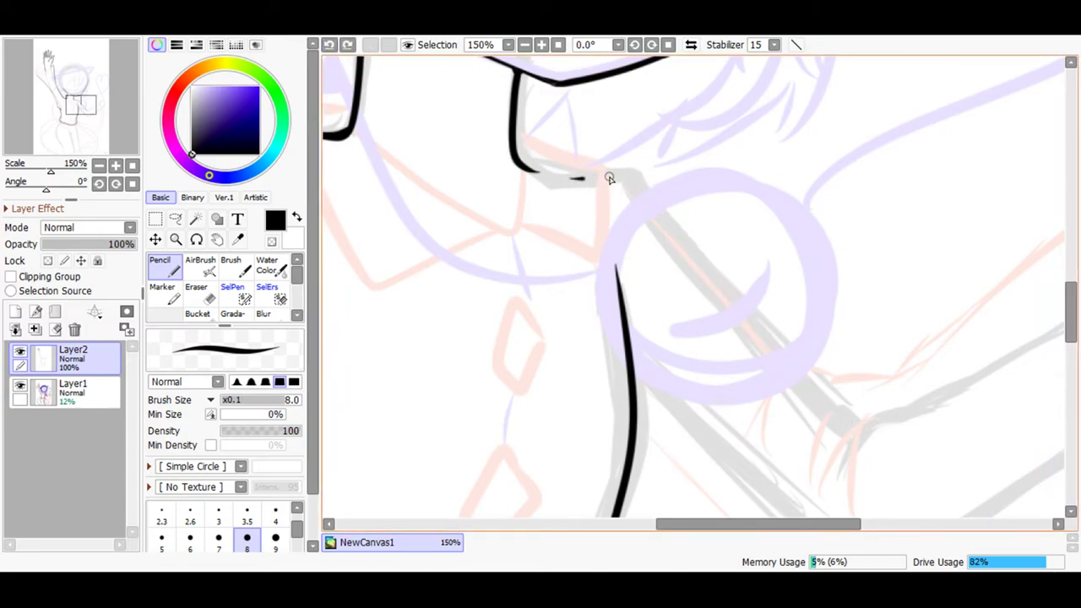
drag(682, 243, 823, 424)
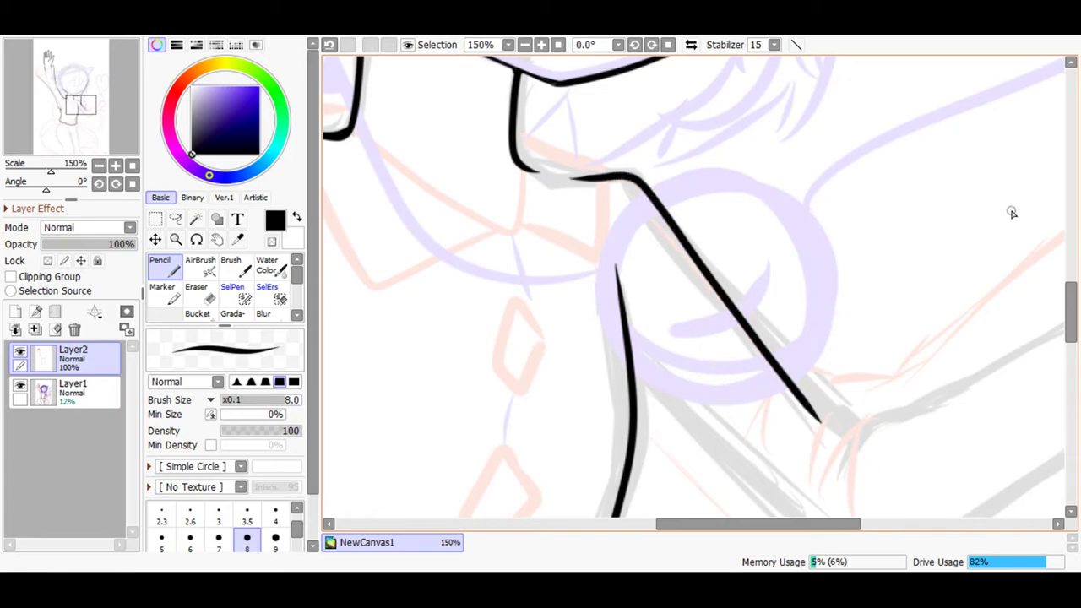
key(ctrl+z)
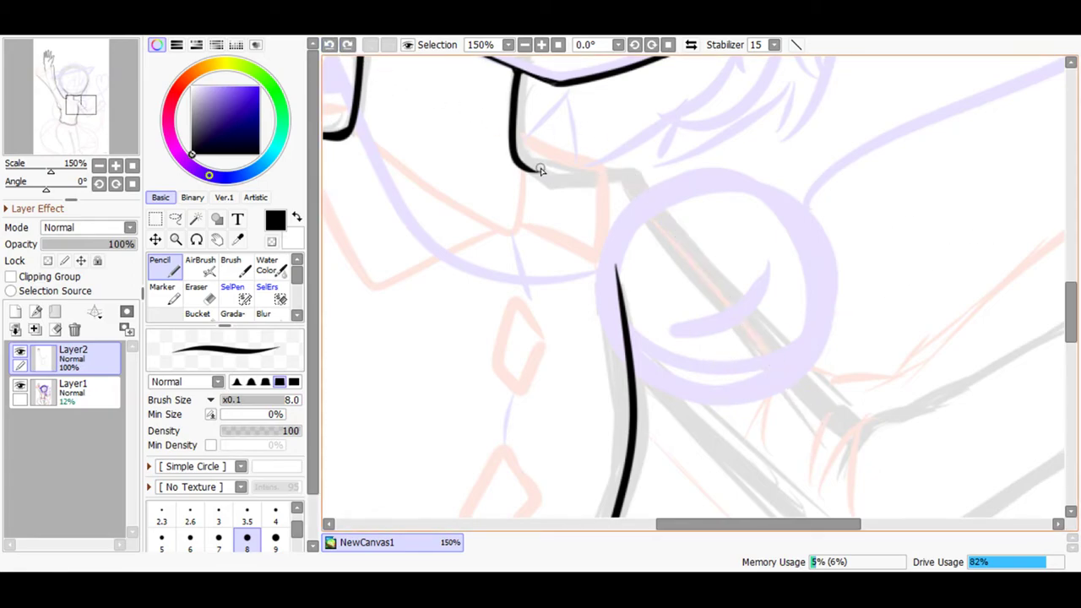
mouse_move(565, 179)
mouse_down()
mouse_move(641, 185)
mouse_move(758, 334)
mouse_move(836, 410)
mouse_up()
scroll(909, 282, down, 4)
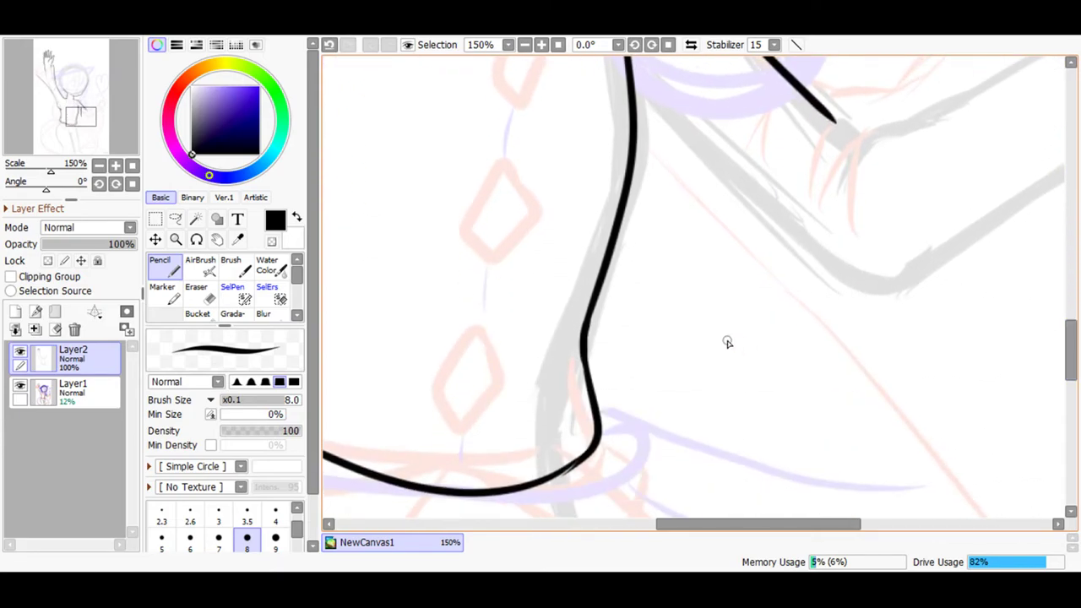
drag(648, 154, 930, 438)
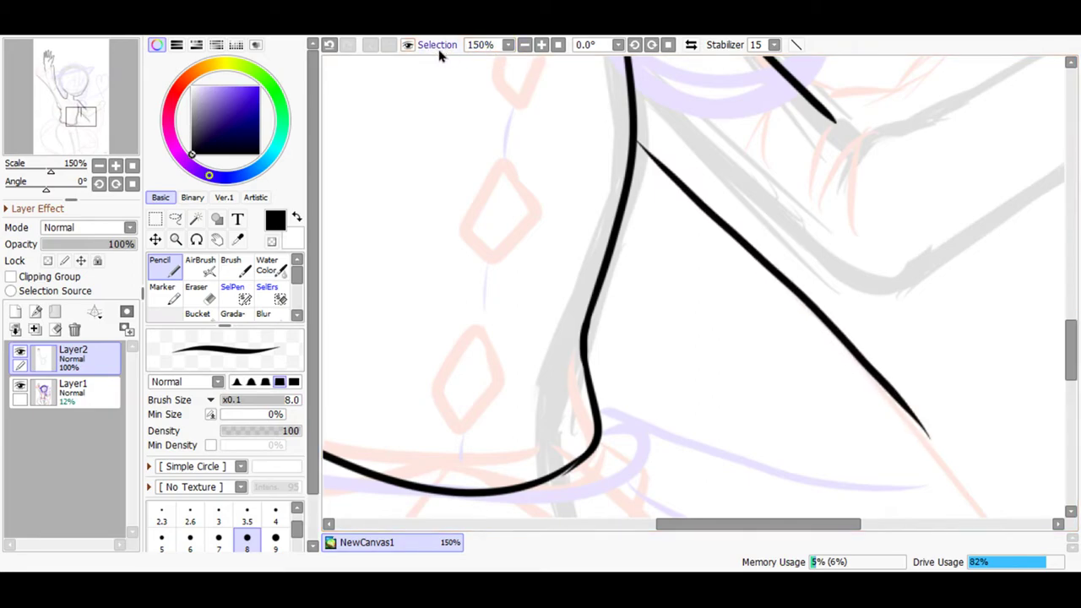
click(330, 45)
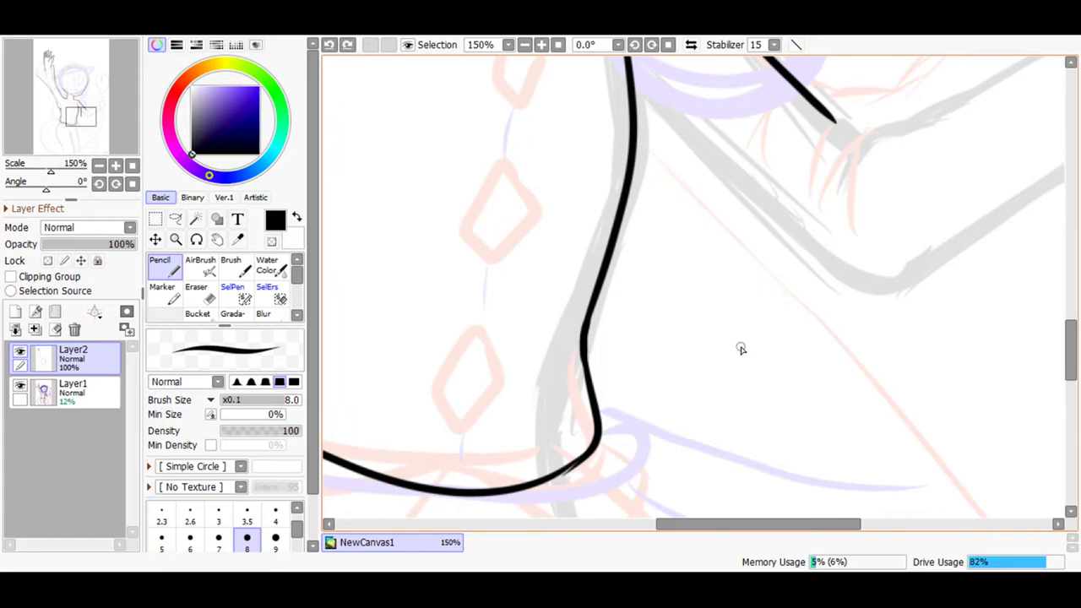
click(635, 45)
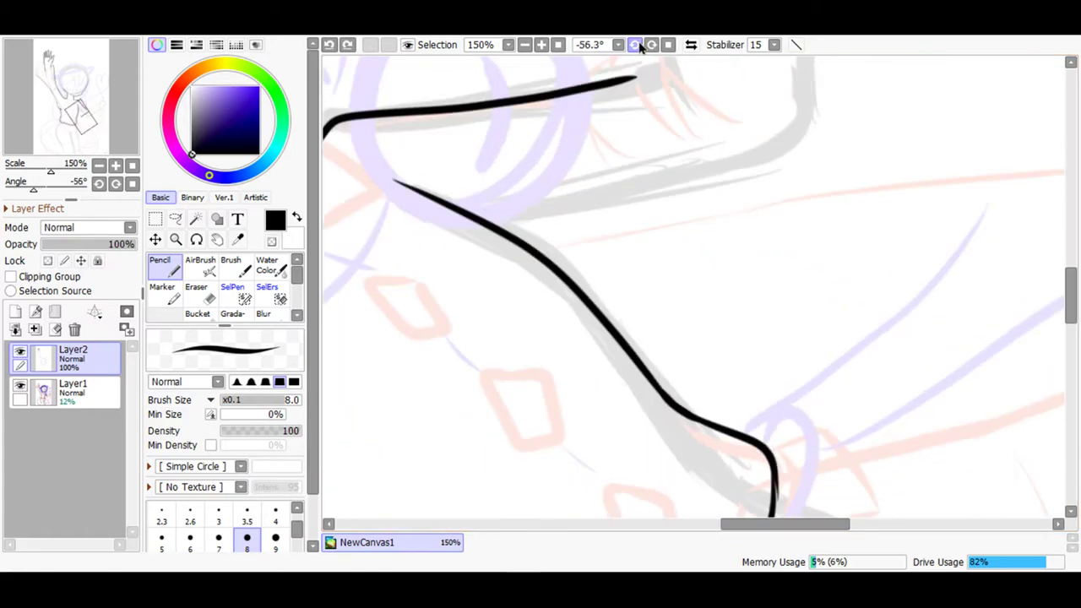
click(525, 45)
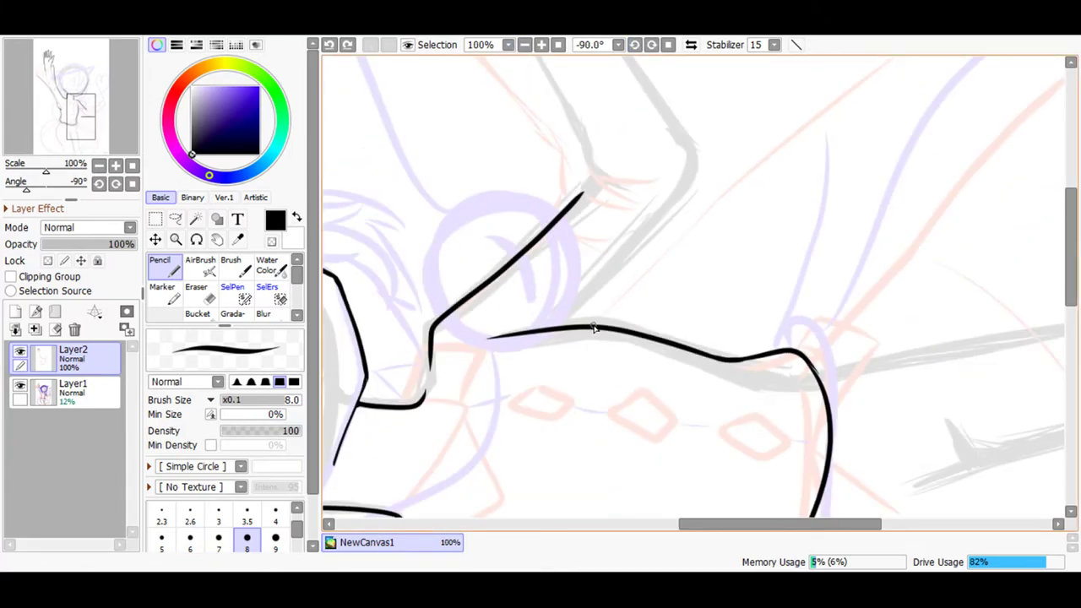
drag(653, 263, 722, 191)
click(329, 45)
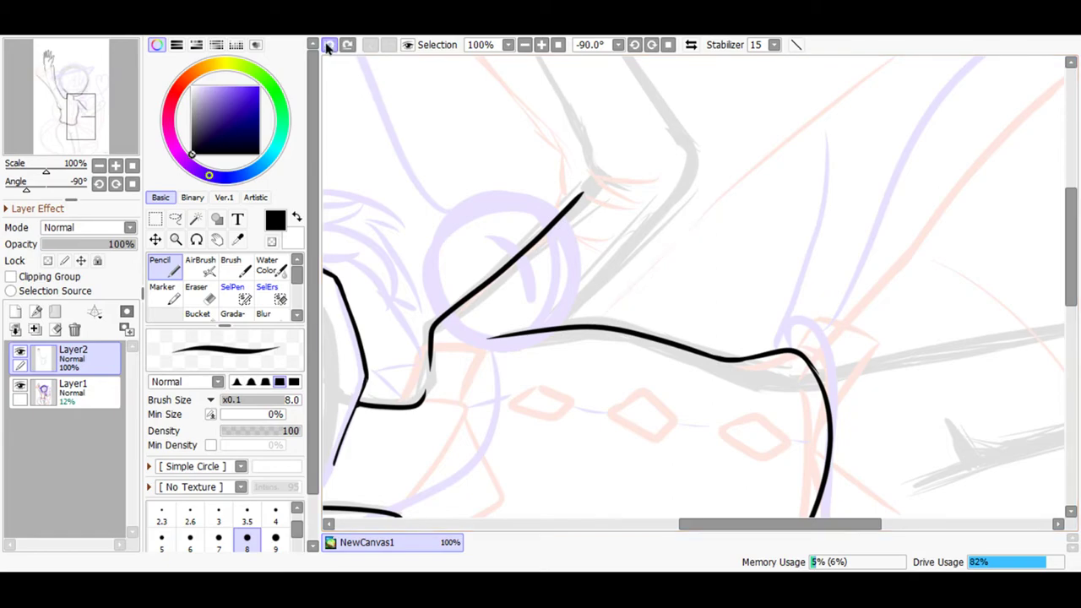
scroll(371, 129, left, 2)
scroll(371, 129, left, 4)
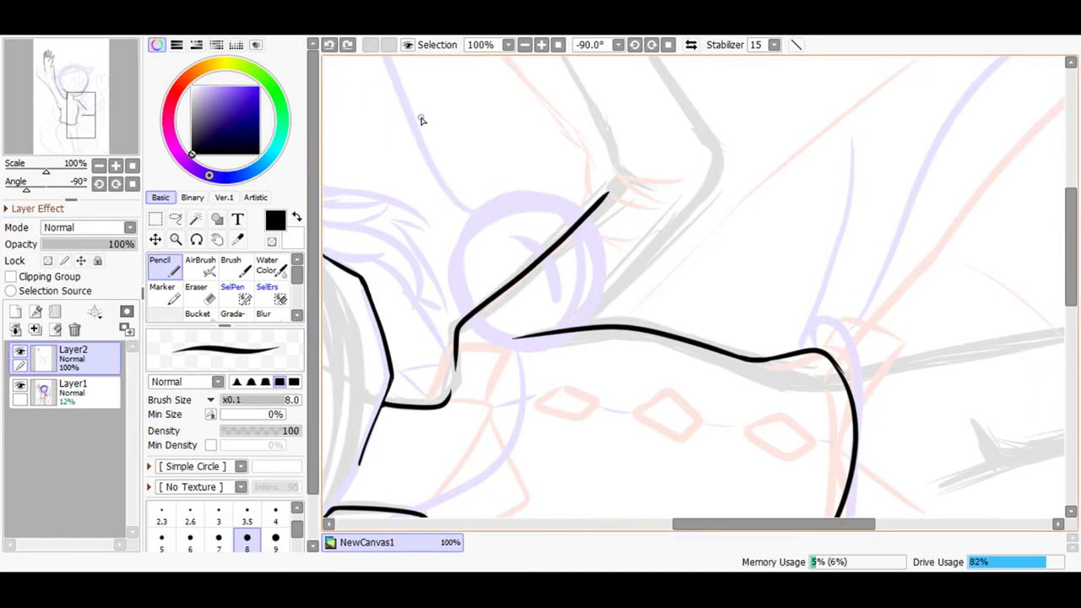
click(635, 45)
click(634, 45)
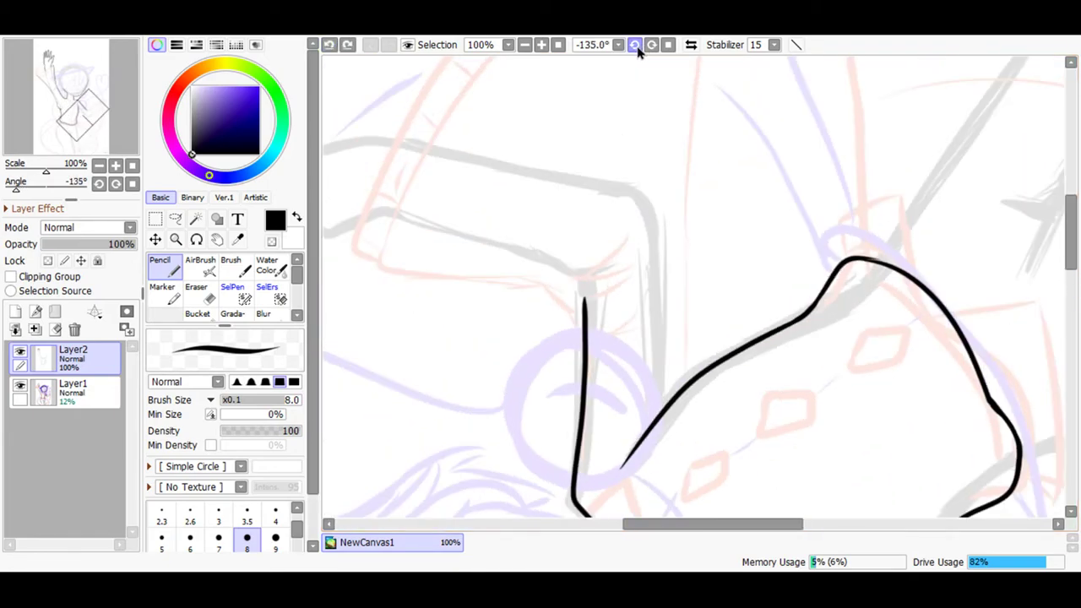
click(635, 45)
click(635, 45)
click(668, 45)
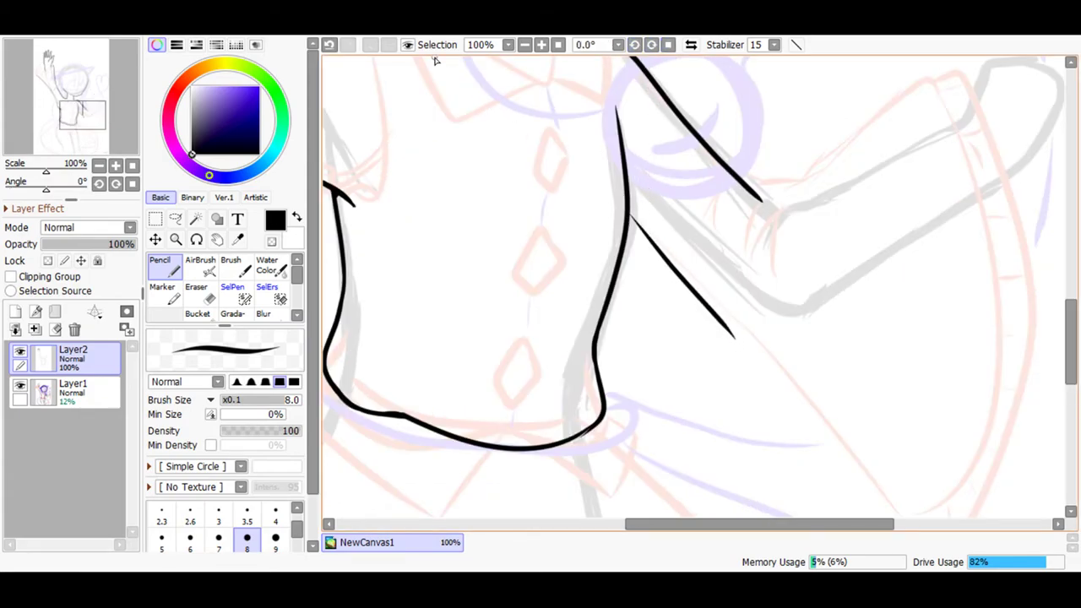
click(330, 45)
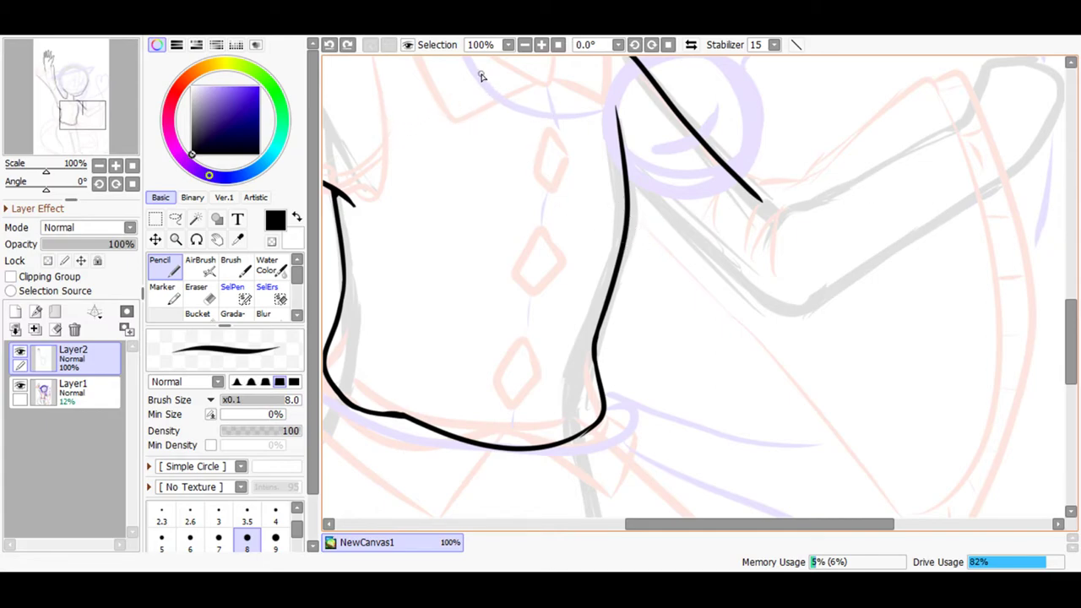
Ink a short black crease at the bent arm's inner elbow, angling up into the start of the sleeve's upper edge, undoing rejected strokes.
click(541, 45)
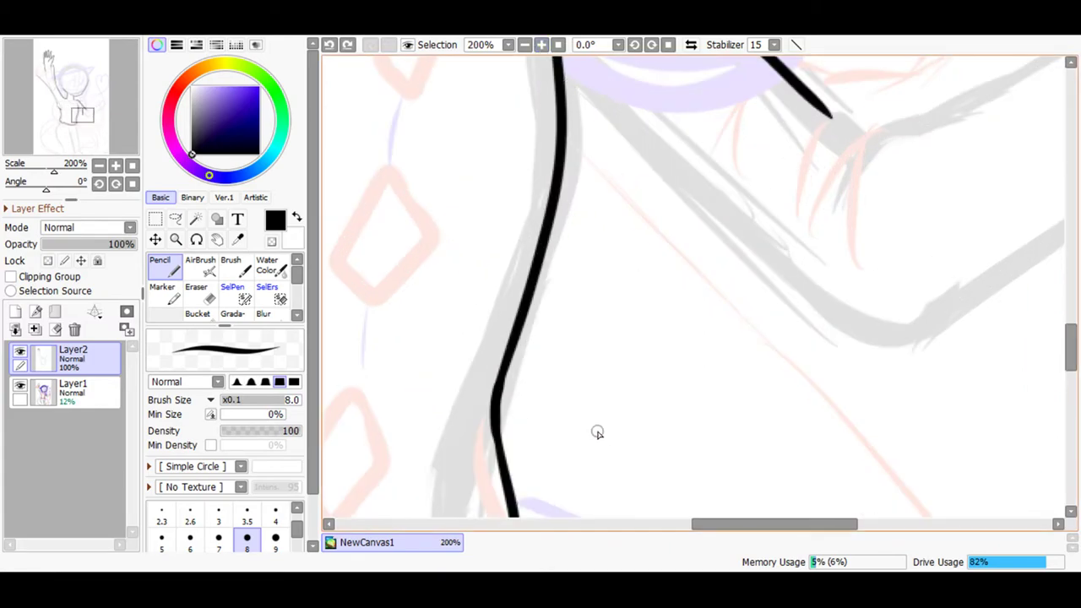
drag(727, 524, 803, 525)
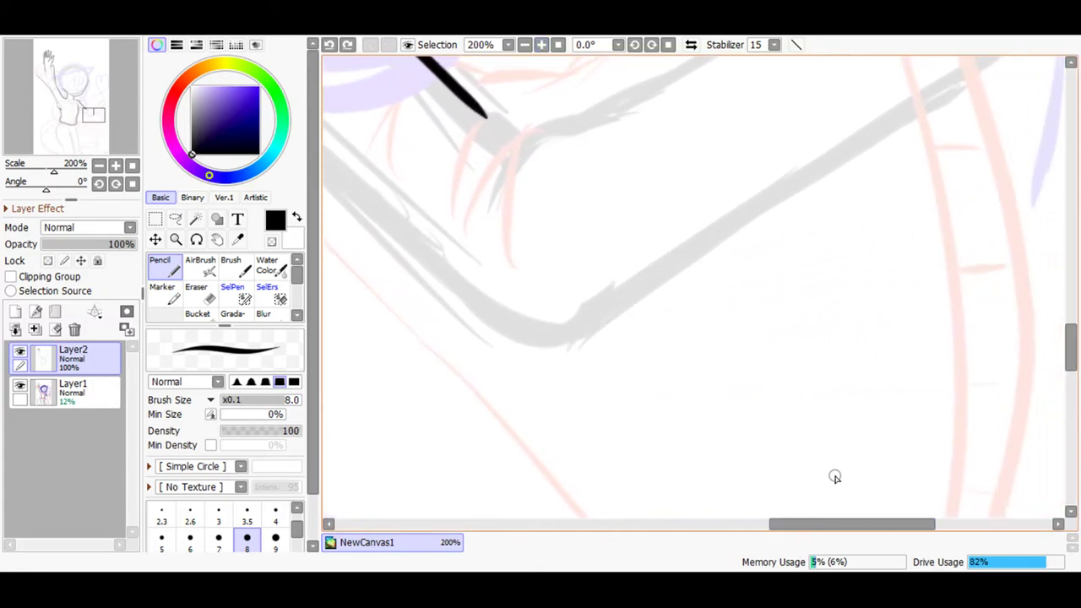
drag(1071, 359, 1072, 335)
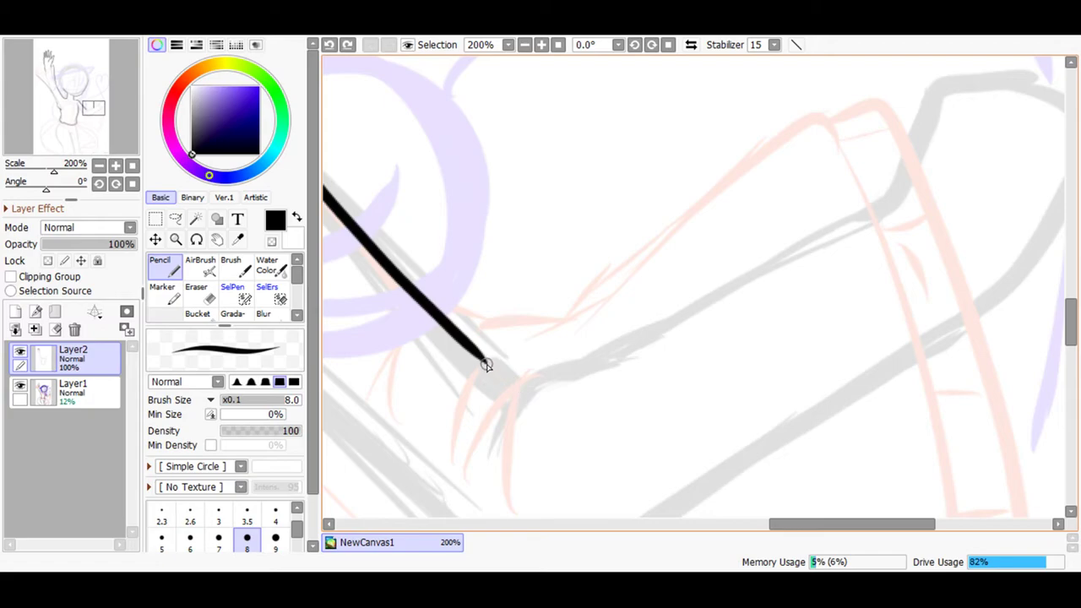
mouse_move(492, 359)
mouse_down()
mouse_move(540, 340)
mouse_move(496, 344)
mouse_move(463, 404)
mouse_up()
click(329, 45)
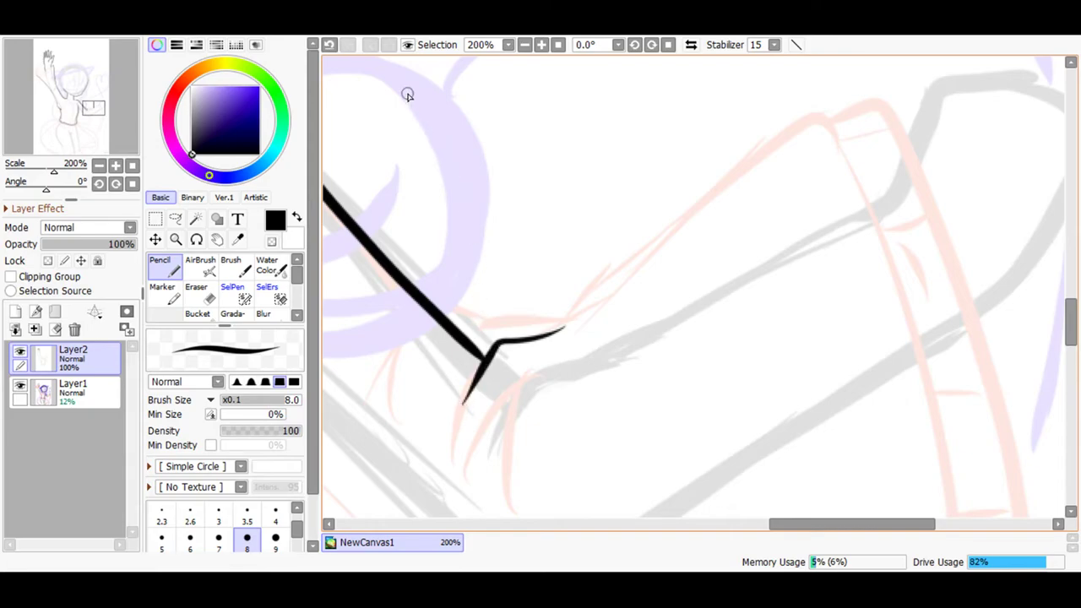
click(330, 45)
mouse_move(502, 344)
mouse_down()
mouse_move(466, 369)
mouse_move(553, 326)
mouse_up()
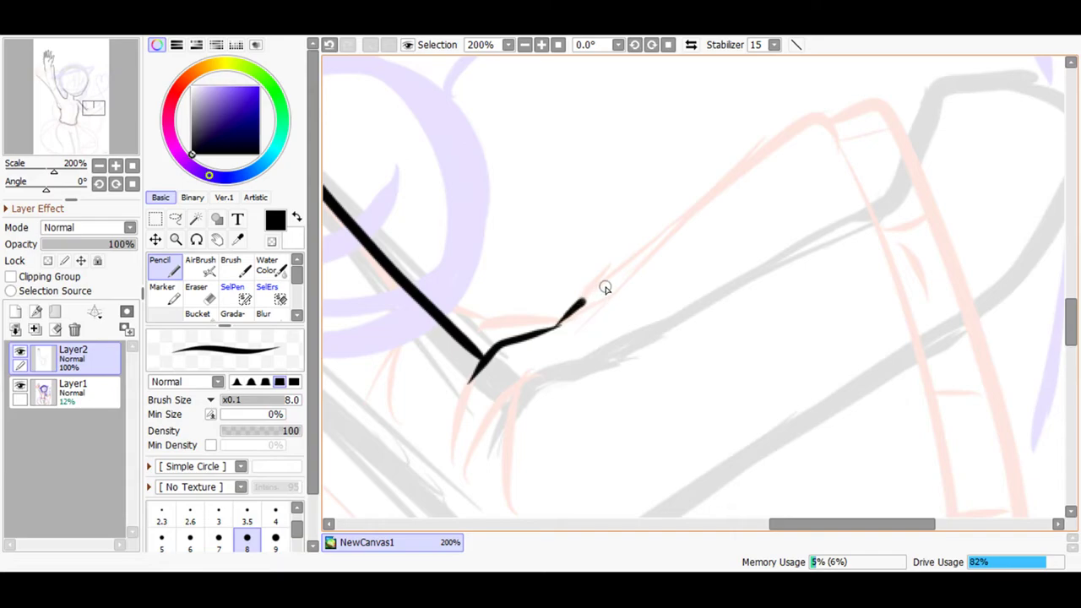
Ink the bent arm's upper forearm edge from the elbow crease toward the cuff in black Pencil, erasing and redrawing its upper end.
click(330, 44)
mouse_move(599, 274)
mouse_down()
mouse_move(718, 197)
mouse_move(814, 104)
mouse_up()
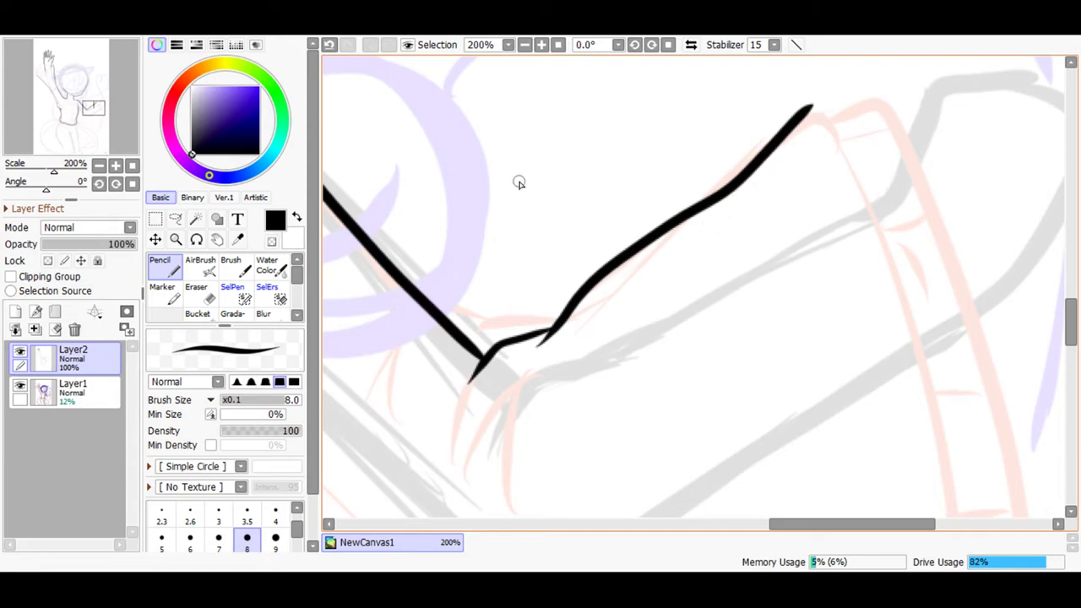
key(e)
mouse_move(809, 108)
mouse_down()
mouse_move(792, 131)
mouse_move(799, 109)
mouse_move(719, 149)
mouse_up()
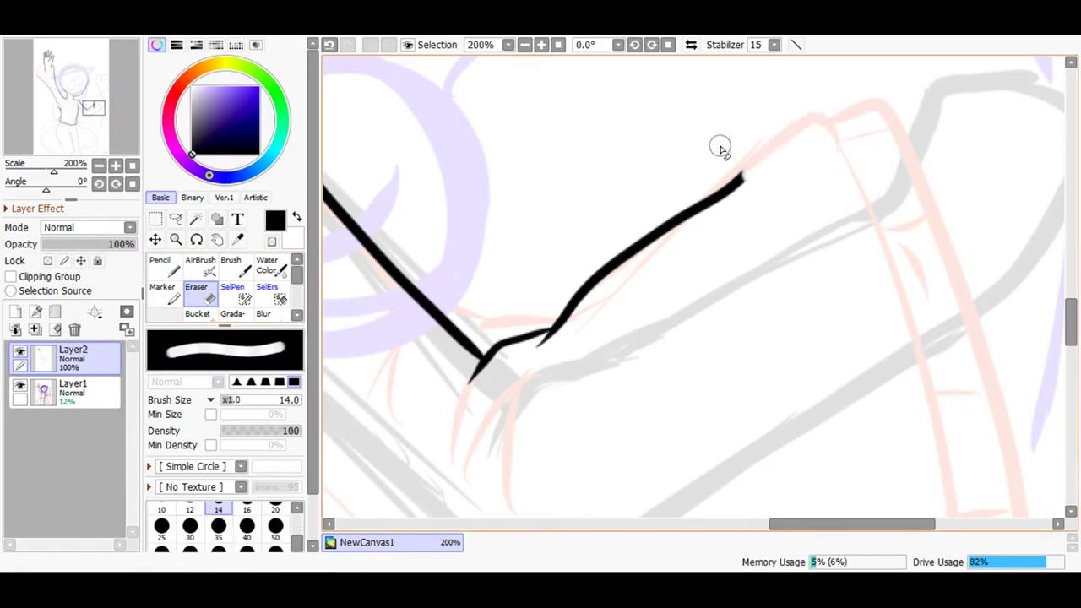
click(167, 272)
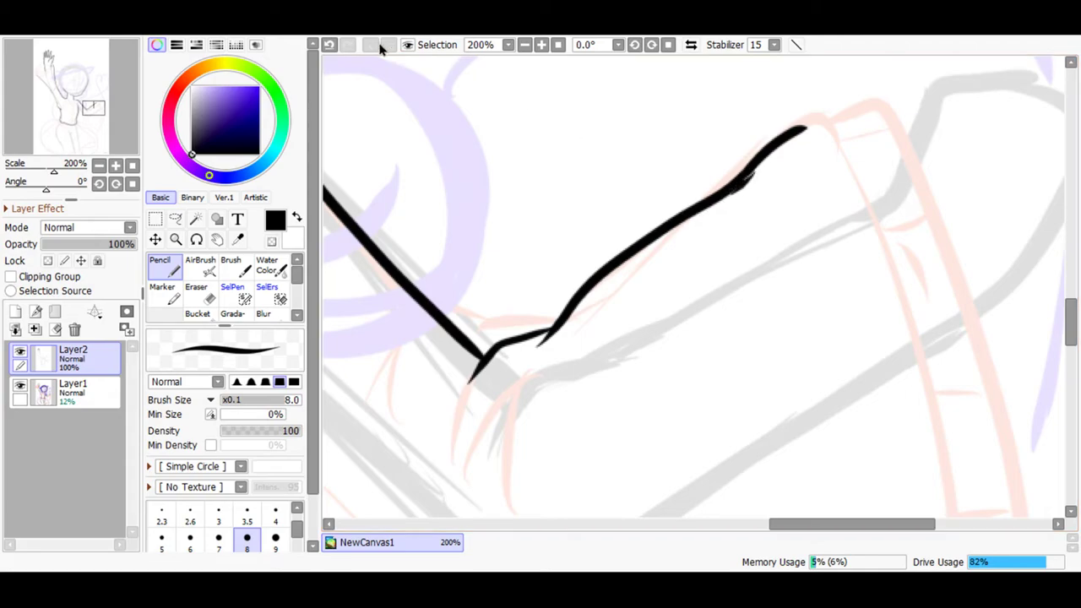
click(329, 44)
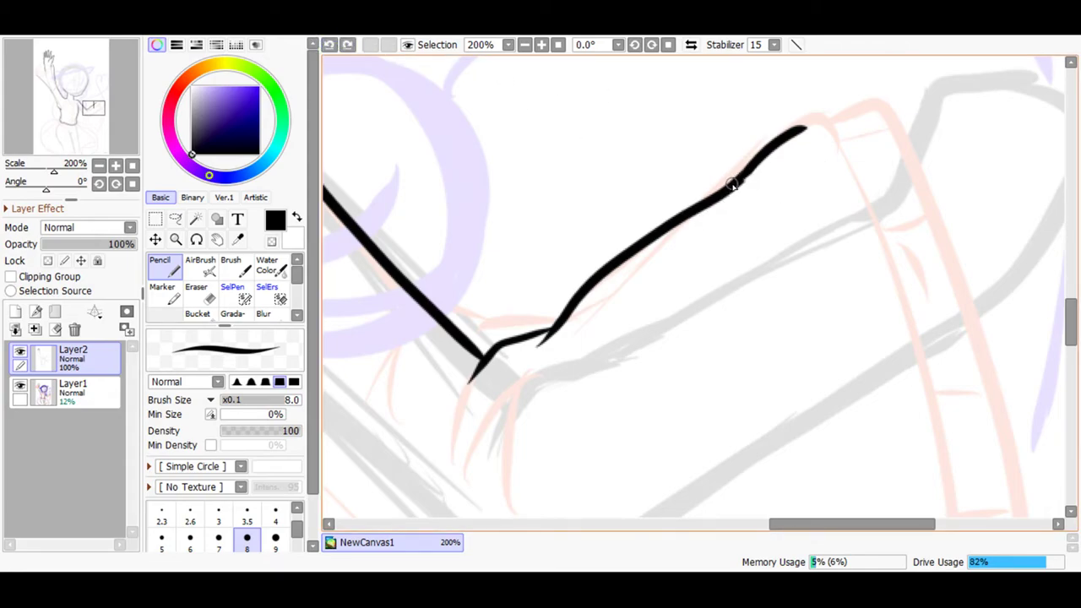
drag(764, 147, 757, 163)
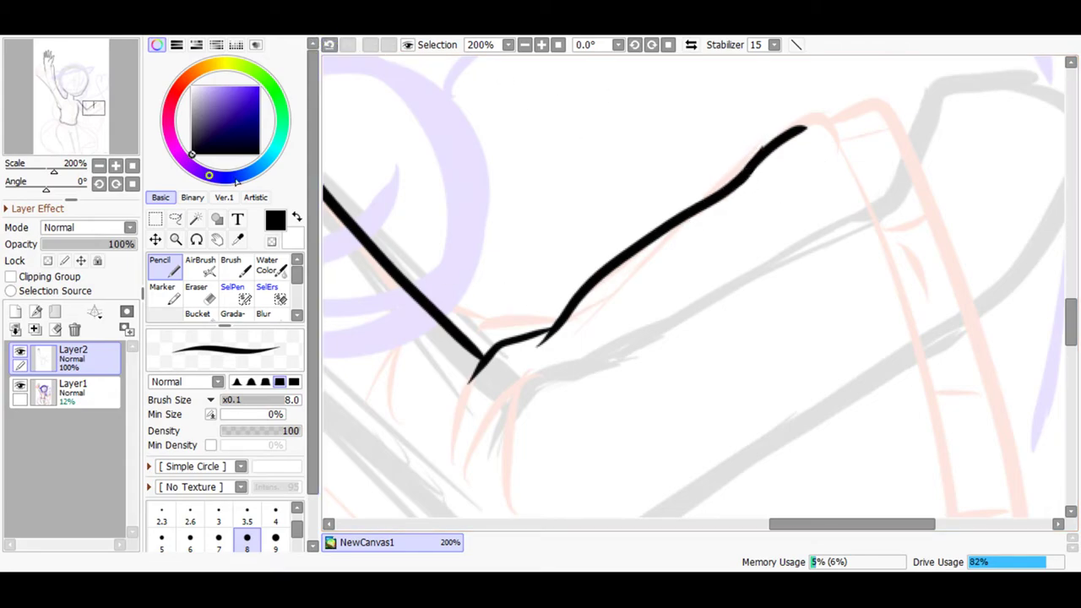
Smooth and thicken the upper end of the forearm line near the cuff with the black Pencil.
click(541, 45)
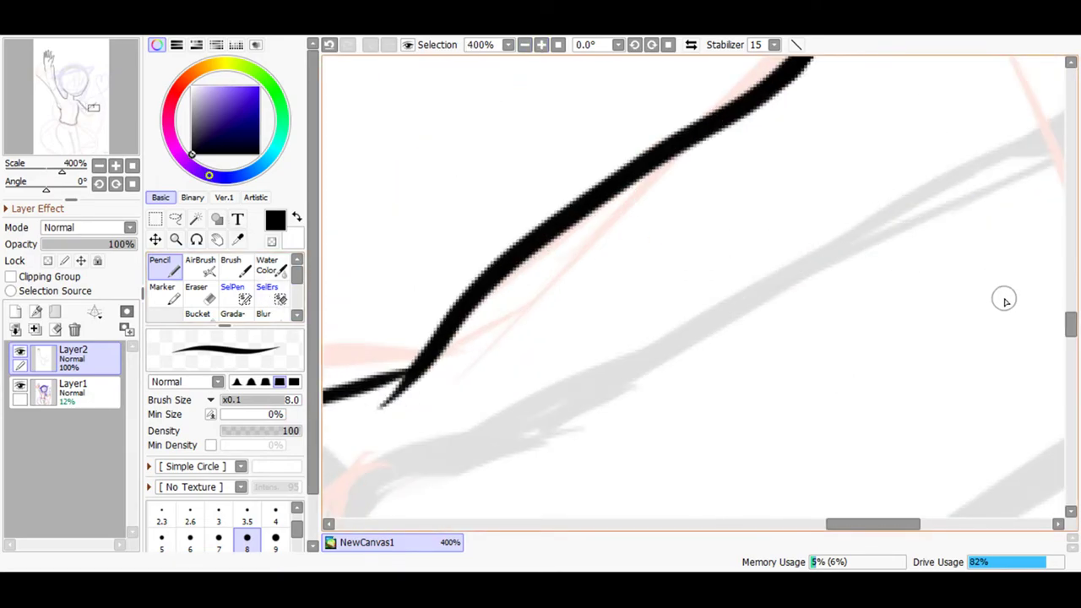
drag(1069, 338, 1070, 328)
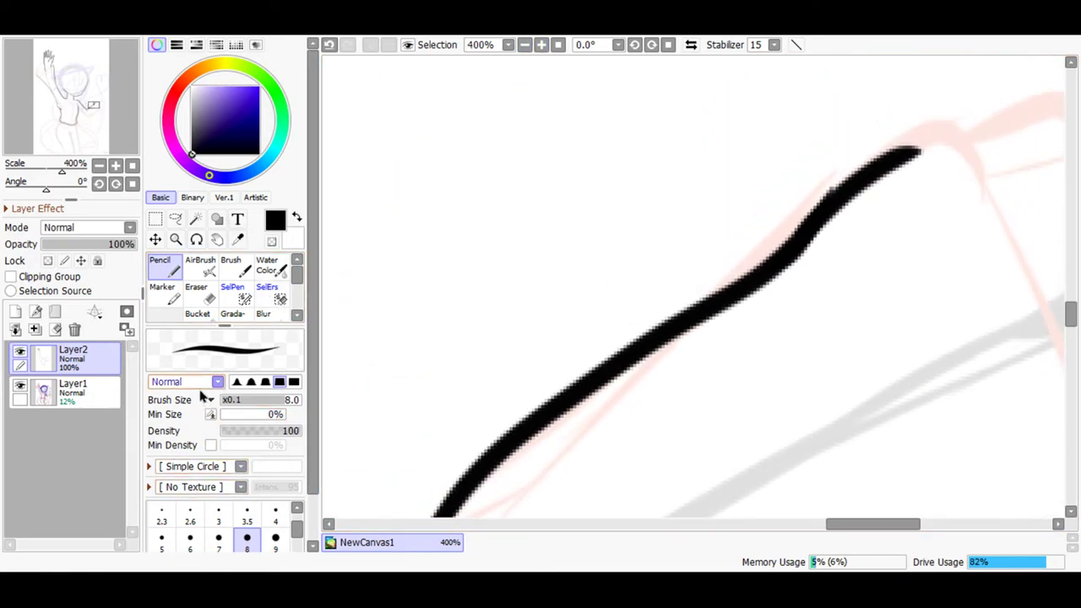
click(196, 290)
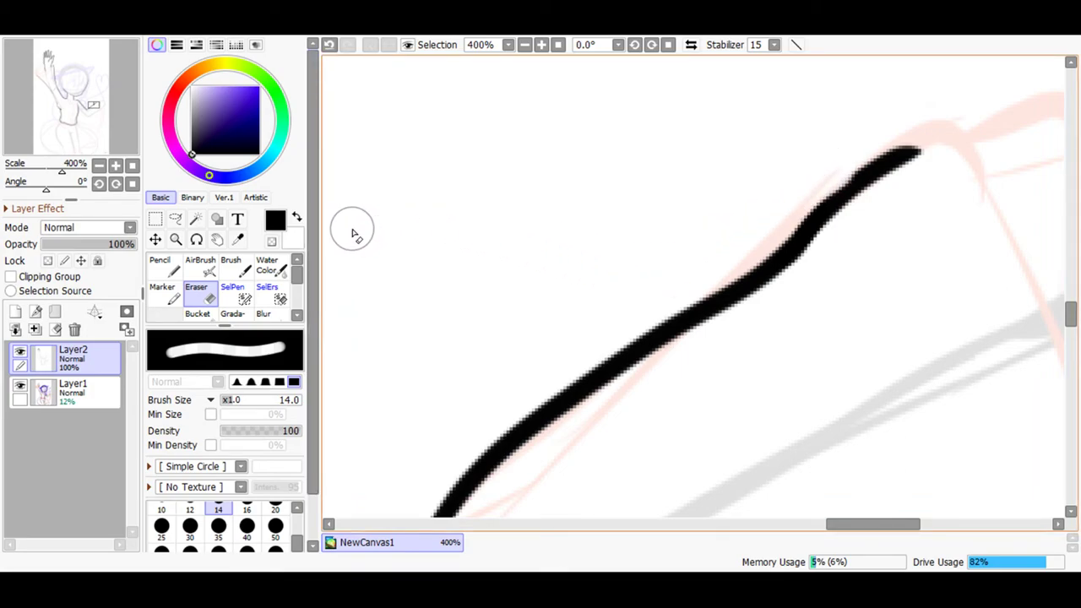
click(161, 264)
mouse_move(816, 221)
mouse_down()
mouse_move(845, 177)
mouse_move(843, 188)
mouse_move(893, 163)
mouse_up()
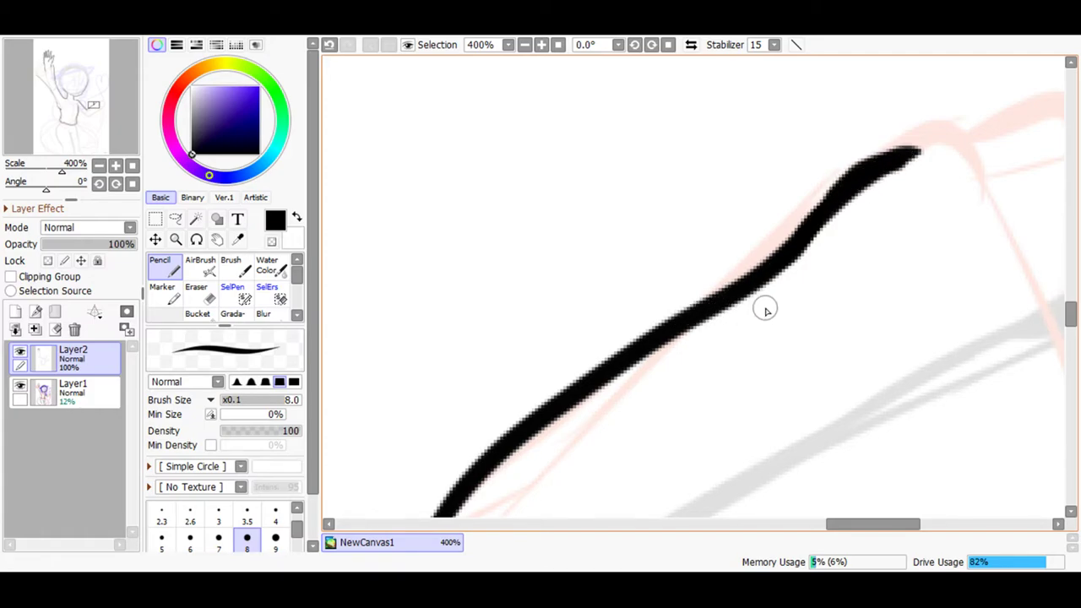
Erase the two pointed line ends that overshoot below the elbow crease.
drag(864, 524, 821, 526)
click(540, 44)
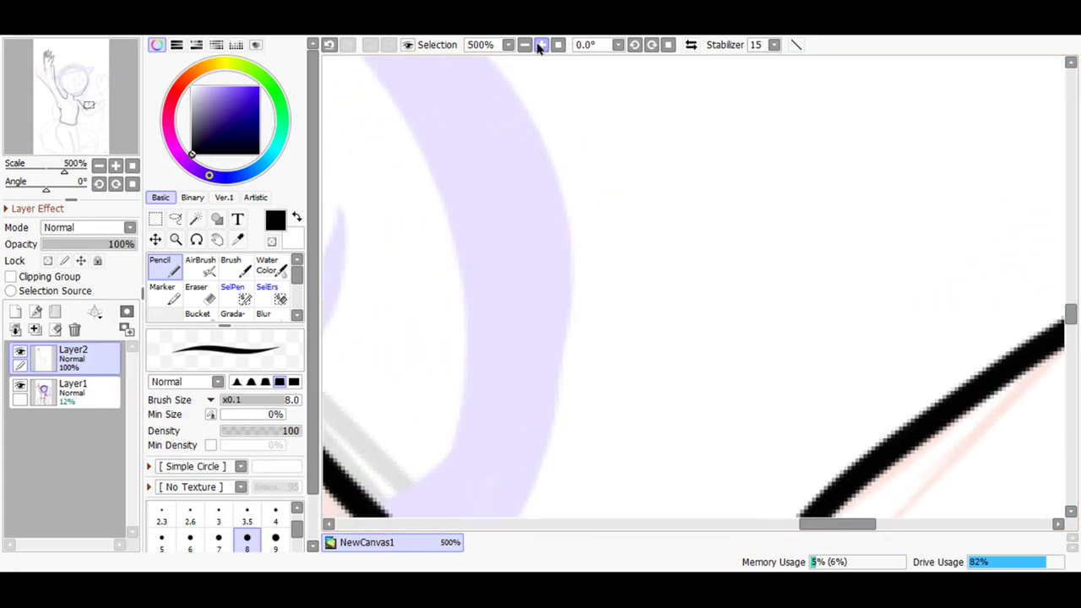
click(524, 46)
click(524, 45)
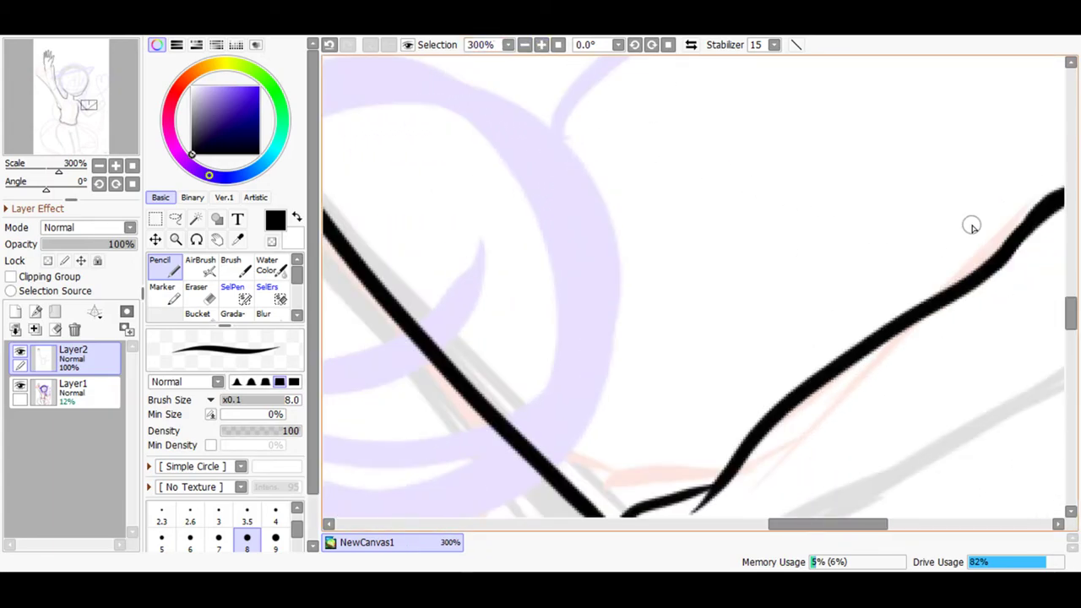
drag(1069, 328, 1070, 344)
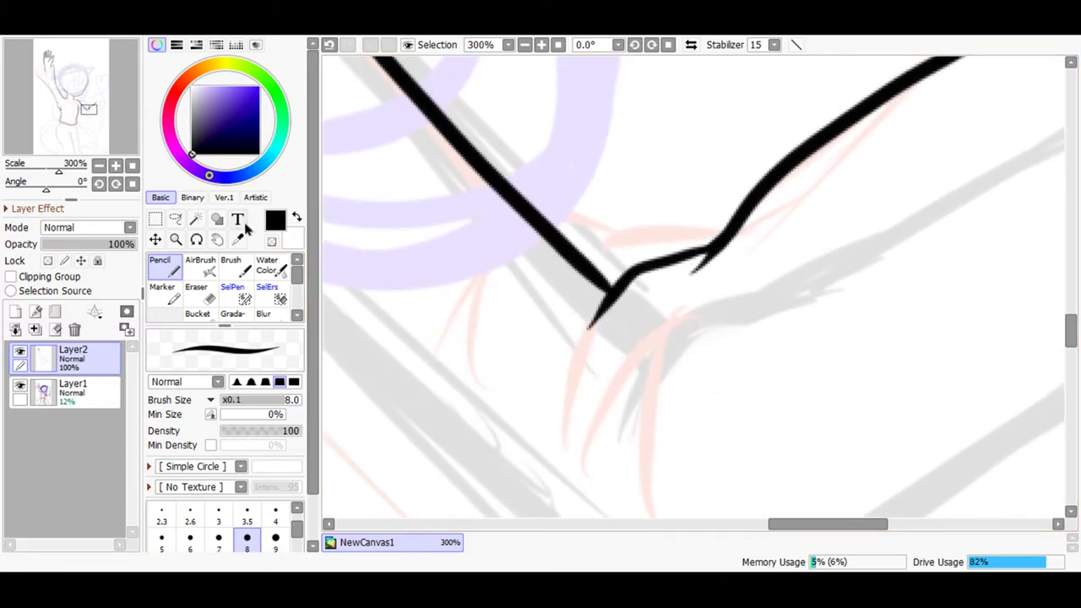
click(196, 288)
drag(589, 329, 764, 241)
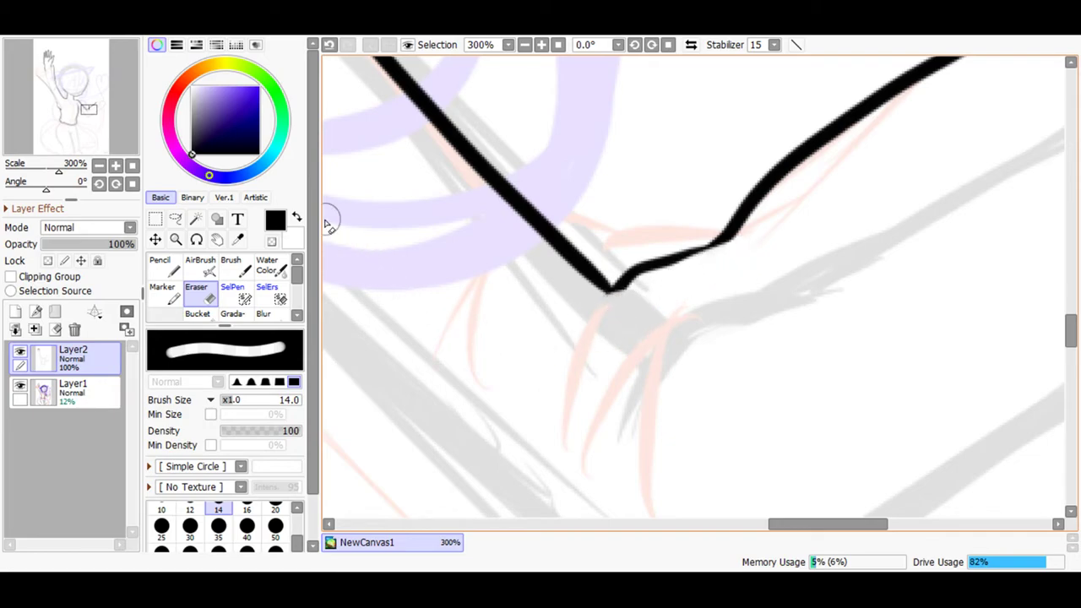
Ink a short fold below the inner elbow corner and fill its join with the upper-arm line, undoing one rejected stroke.
click(161, 267)
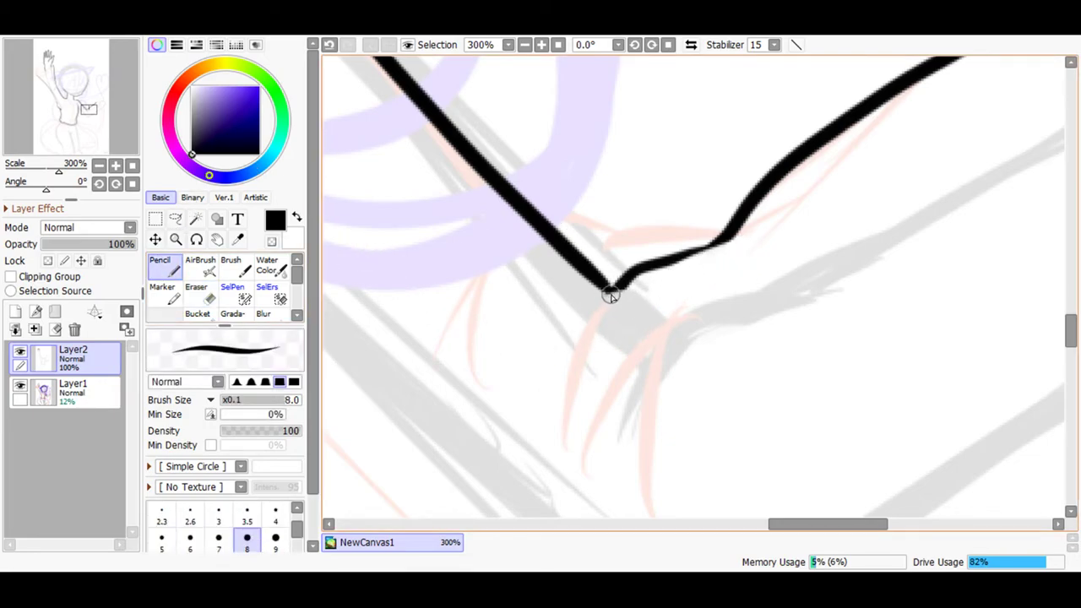
drag(584, 338, 615, 287)
drag(584, 350, 596, 290)
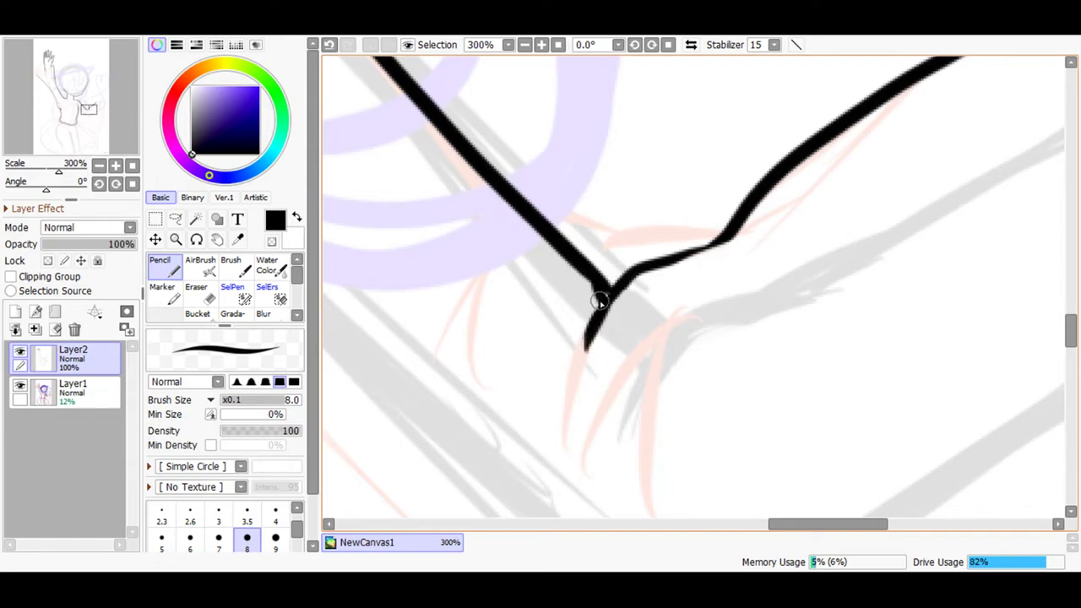
click(328, 45)
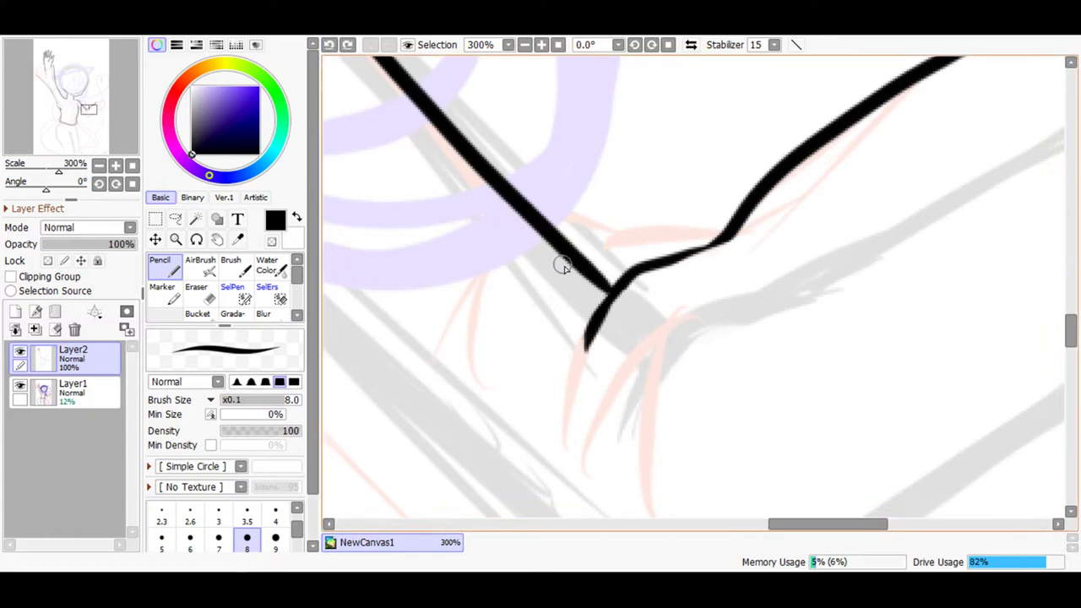
drag(598, 311, 592, 270)
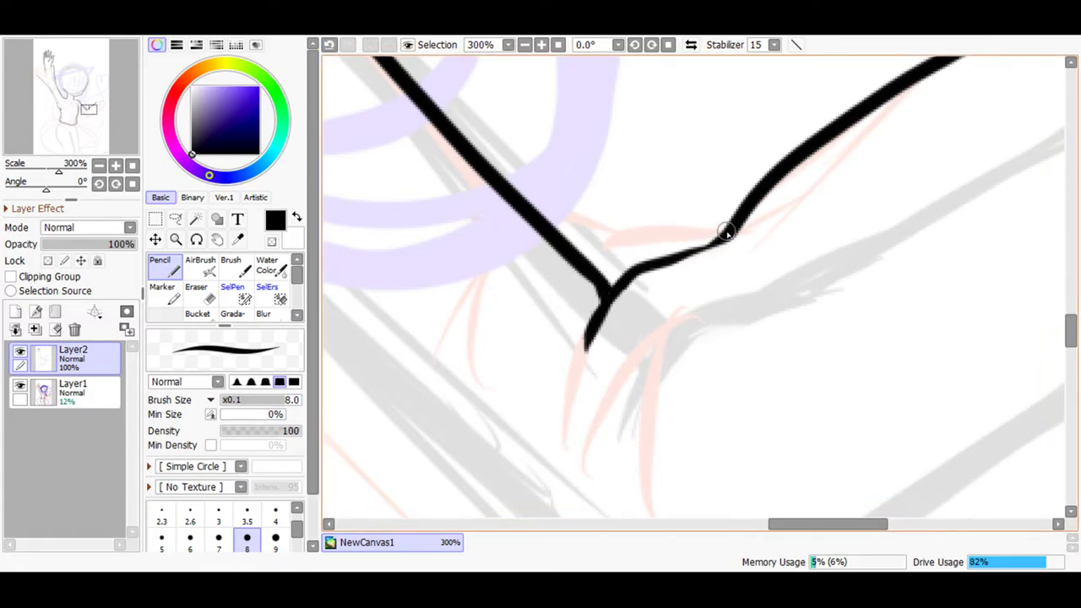
Ink a short fold below the start of the forearm line and thicken the crease joining it to the elbow, undoing one rejected stroke.
mouse_move(695, 284)
mouse_down()
mouse_move(721, 243)
mouse_move(659, 264)
mouse_move(732, 206)
mouse_up()
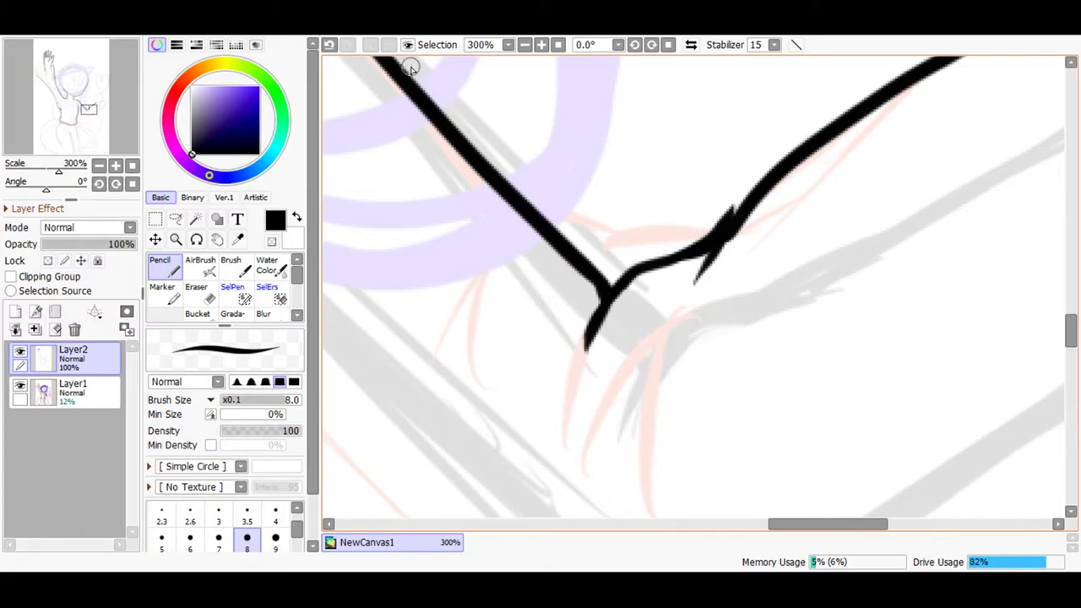
click(329, 44)
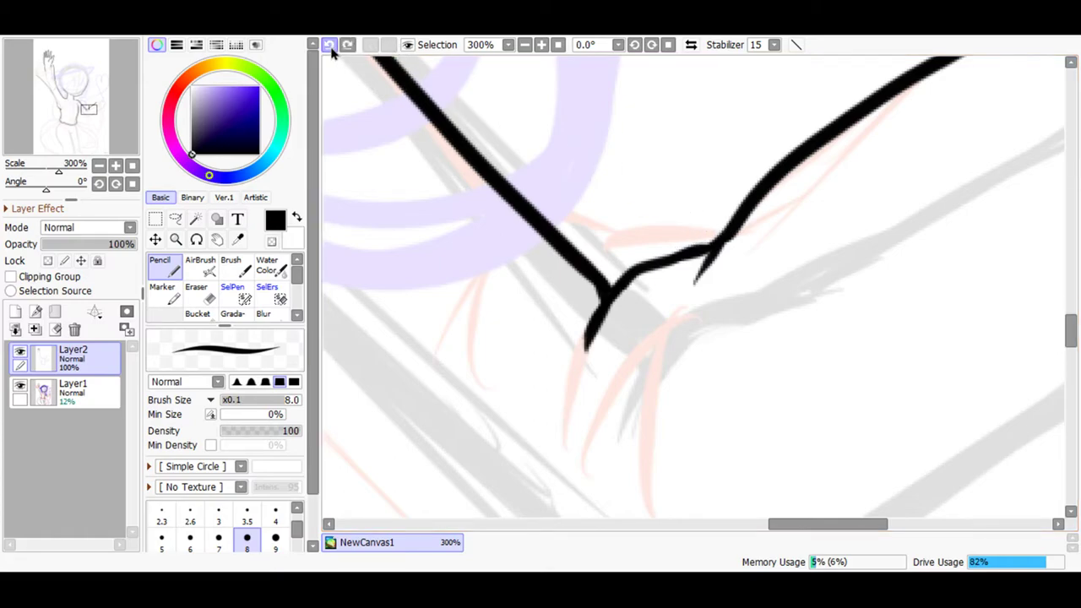
click(540, 44)
mouse_move(711, 221)
mouse_down()
mouse_move(773, 170)
mouse_move(761, 158)
mouse_move(729, 214)
mouse_move(704, 226)
mouse_move(729, 210)
mouse_move(602, 251)
mouse_move(531, 344)
mouse_up()
mouse_move(688, 301)
mouse_down()
mouse_move(762, 236)
mouse_move(711, 253)
mouse_up()
drag(760, 196, 702, 272)
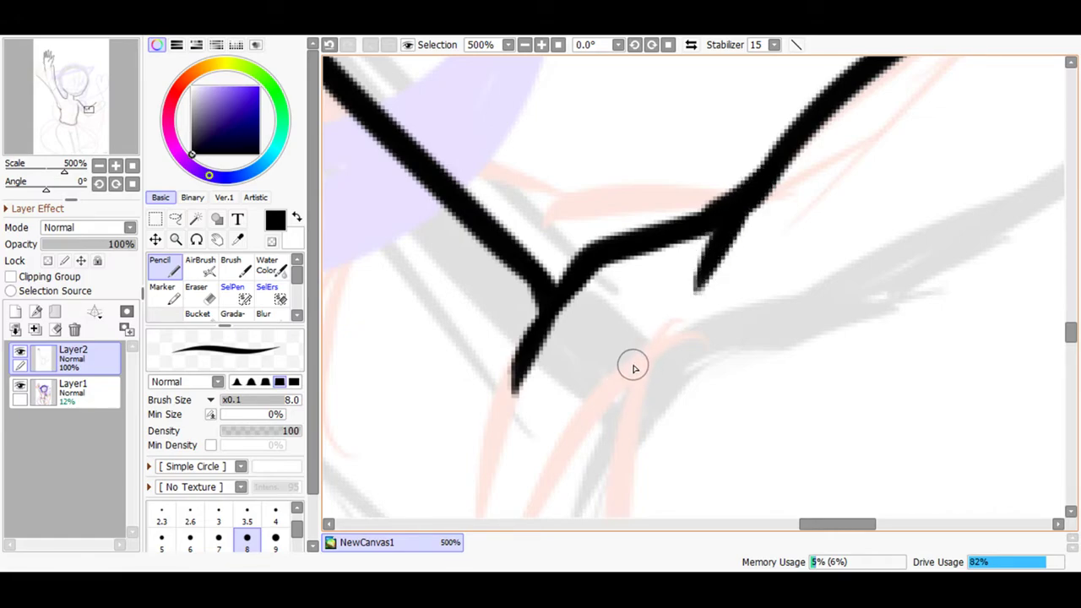
click(525, 45)
click(525, 45)
click(525, 45)
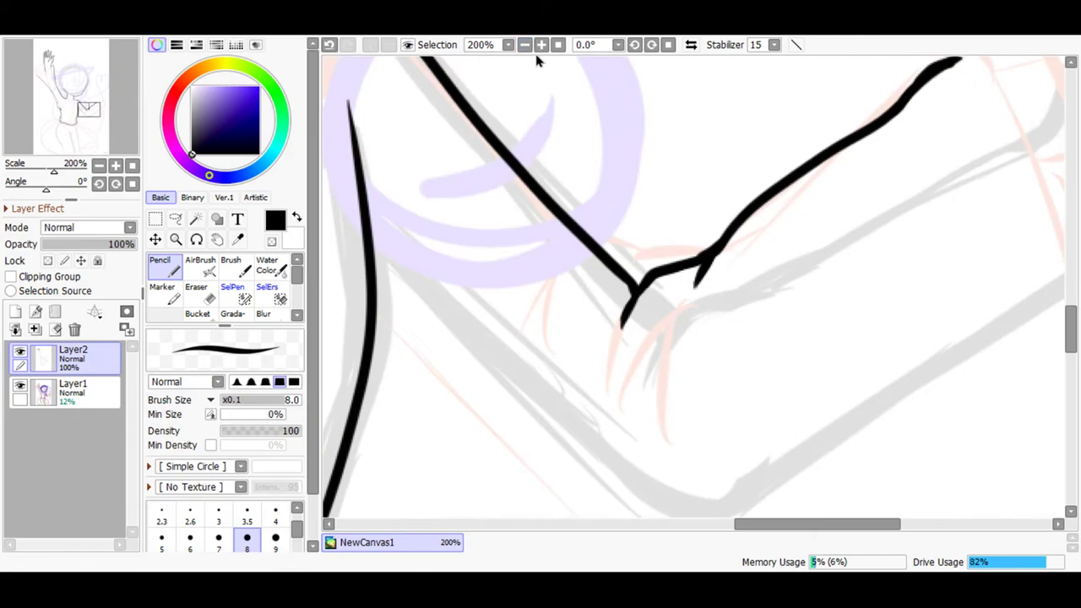
drag(685, 303, 630, 414)
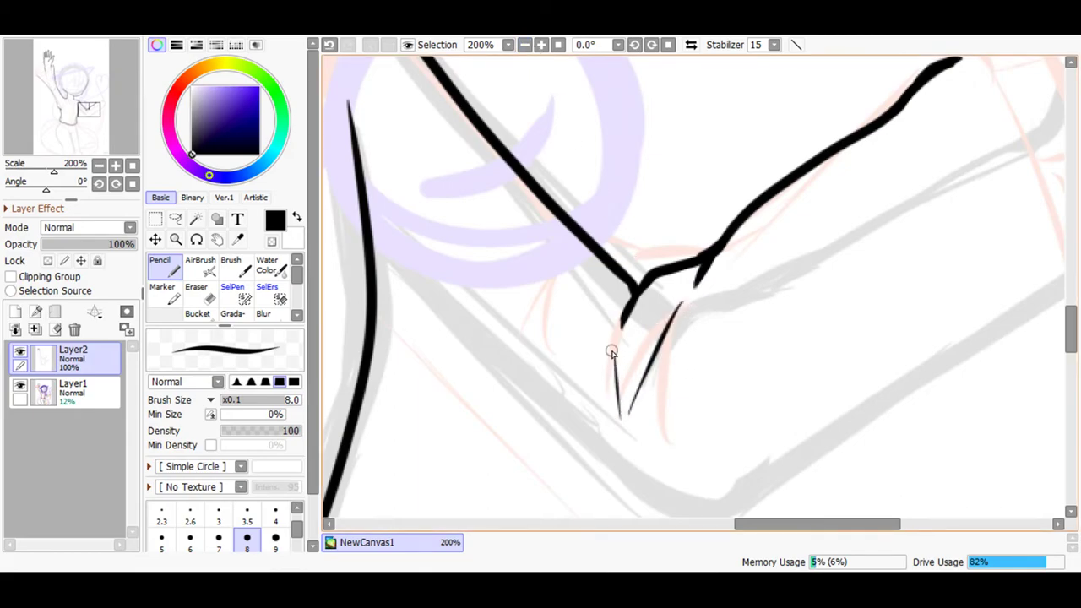
click(328, 45)
click(328, 44)
mouse_move(648, 444)
mouse_down()
mouse_move(616, 368)
mouse_move(622, 342)
mouse_up()
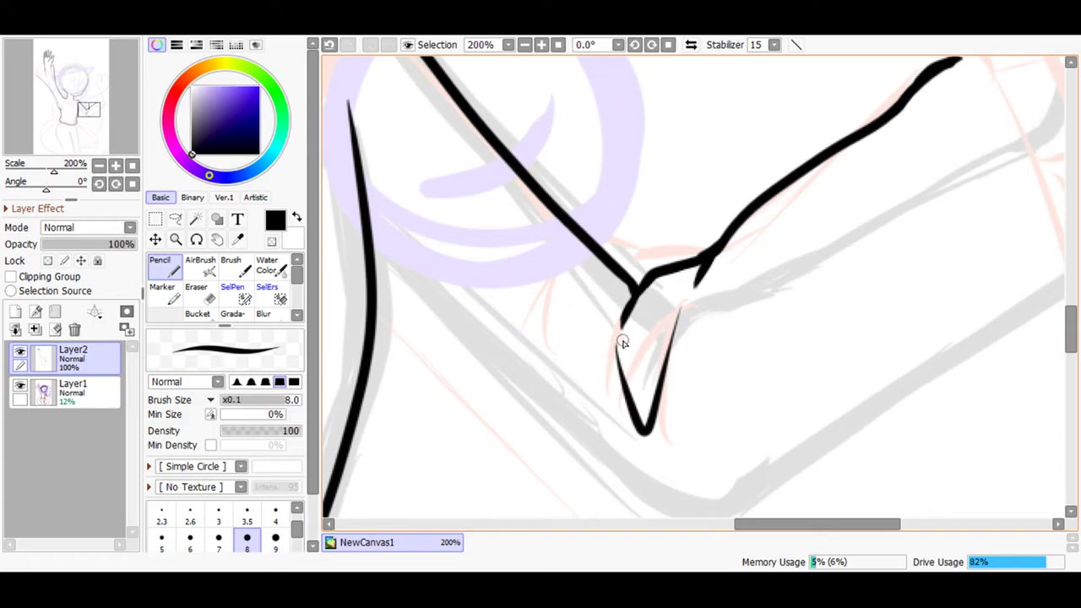
click(328, 45)
mouse_move(682, 302)
mouse_down()
mouse_move(651, 409)
mouse_move(631, 412)
mouse_move(618, 342)
mouse_up()
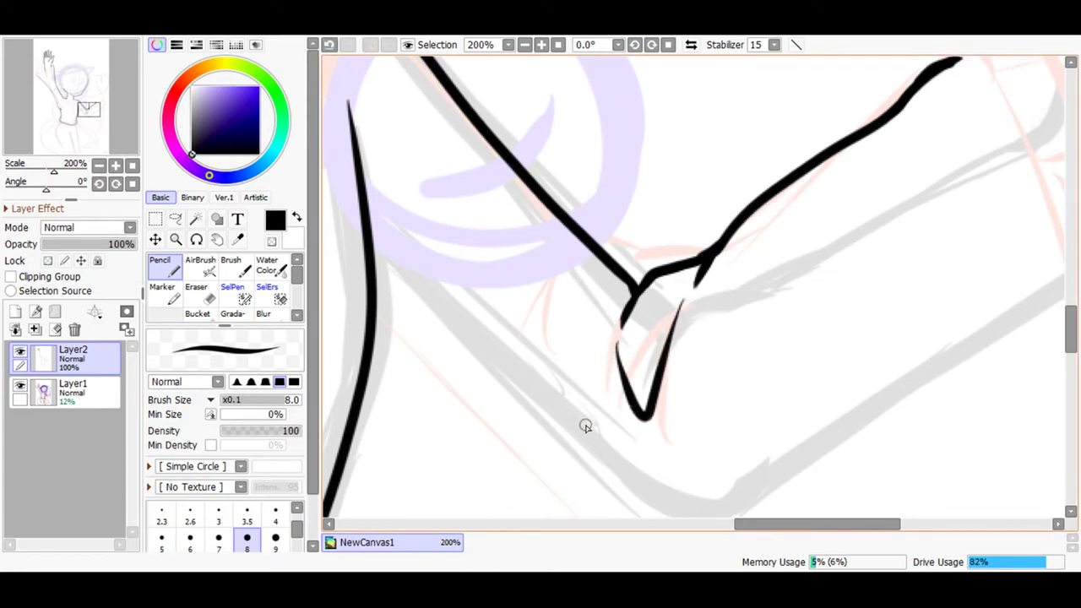
click(329, 45)
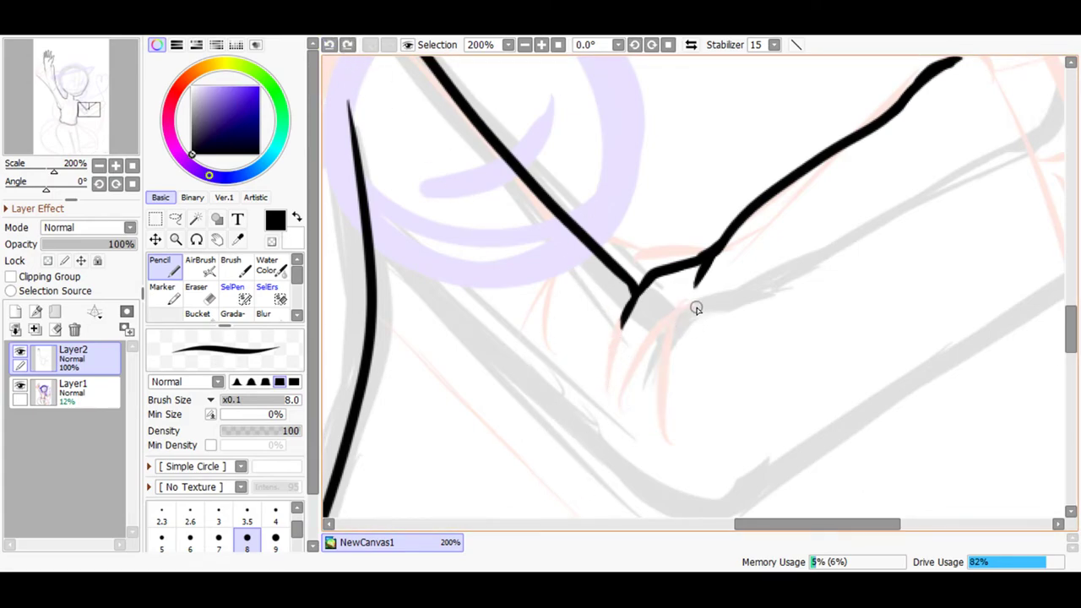
Ink two thin, tapered crease lines running down inside the bent elbow along the red sketch, undoing rejected strokes.
drag(681, 311, 638, 404)
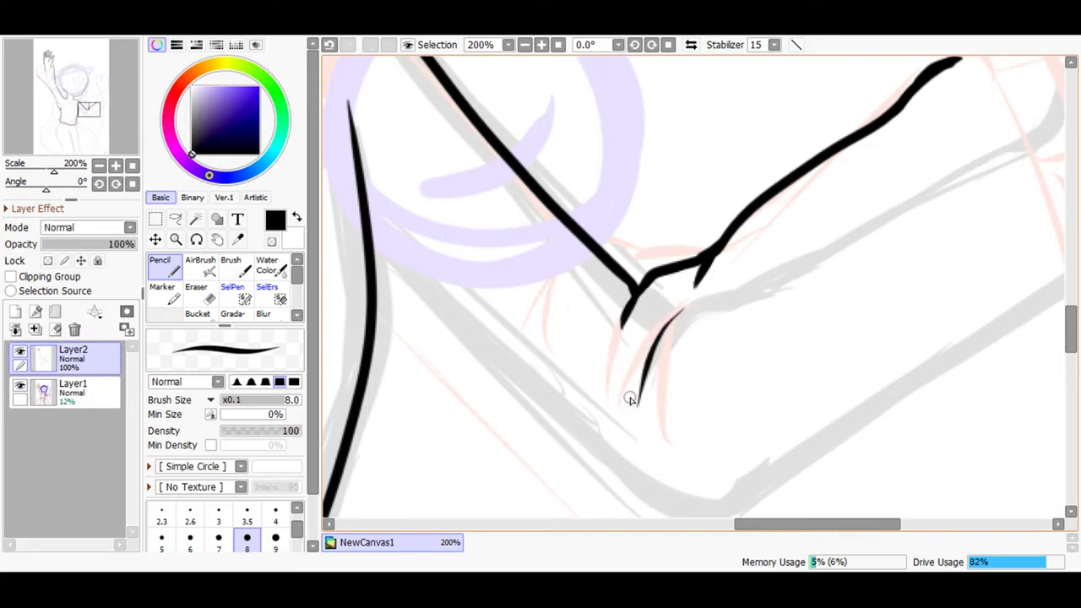
key(ctrl+z)
drag(618, 345, 625, 407)
key(ctrl+z)
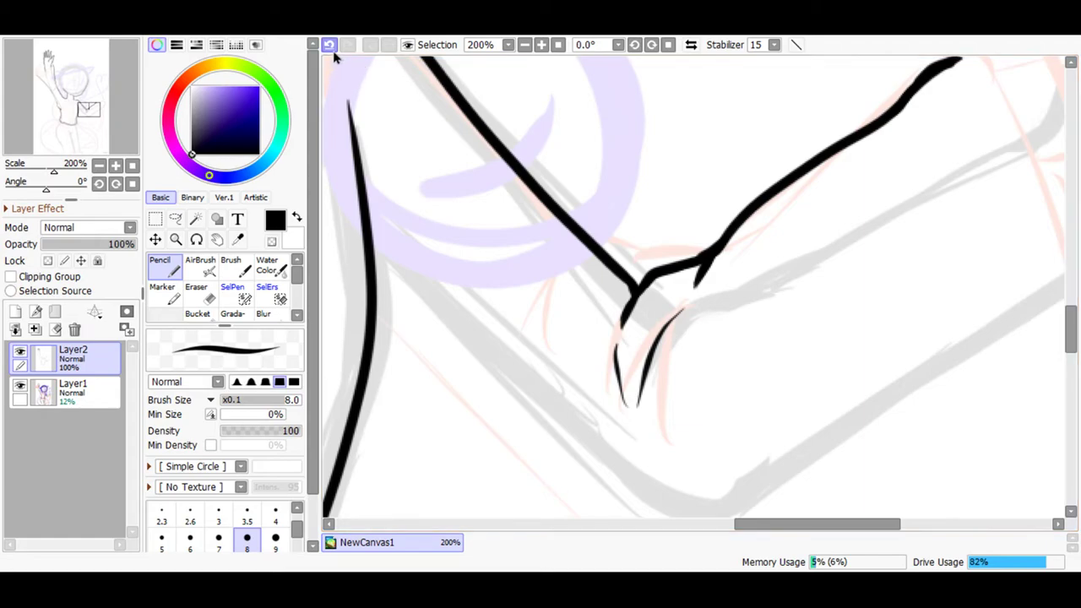
drag(616, 343, 624, 412)
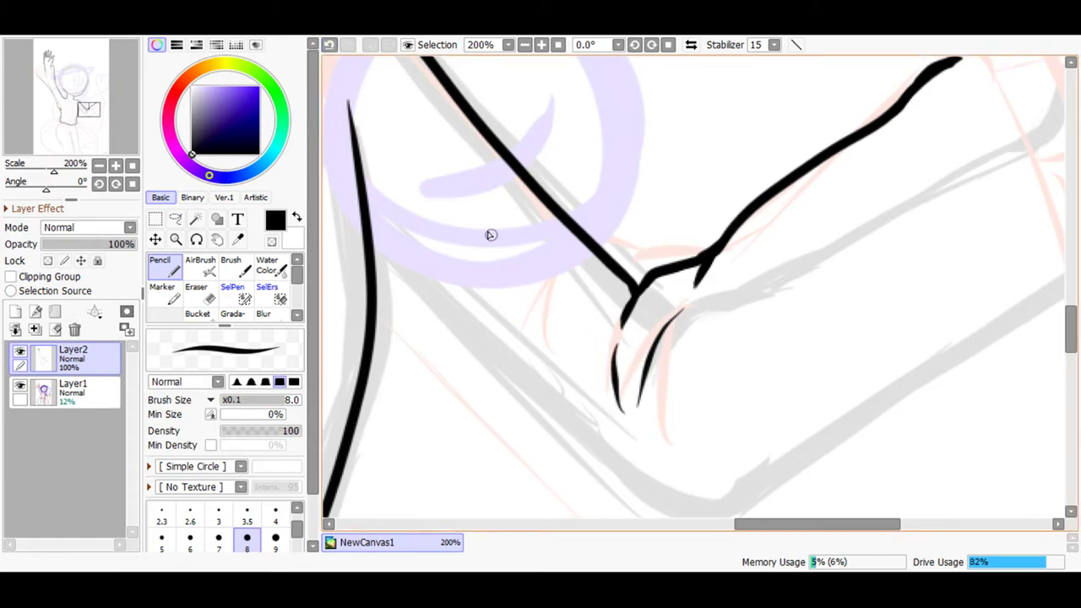
key(ctrl+z)
drag(617, 345, 629, 414)
click(330, 44)
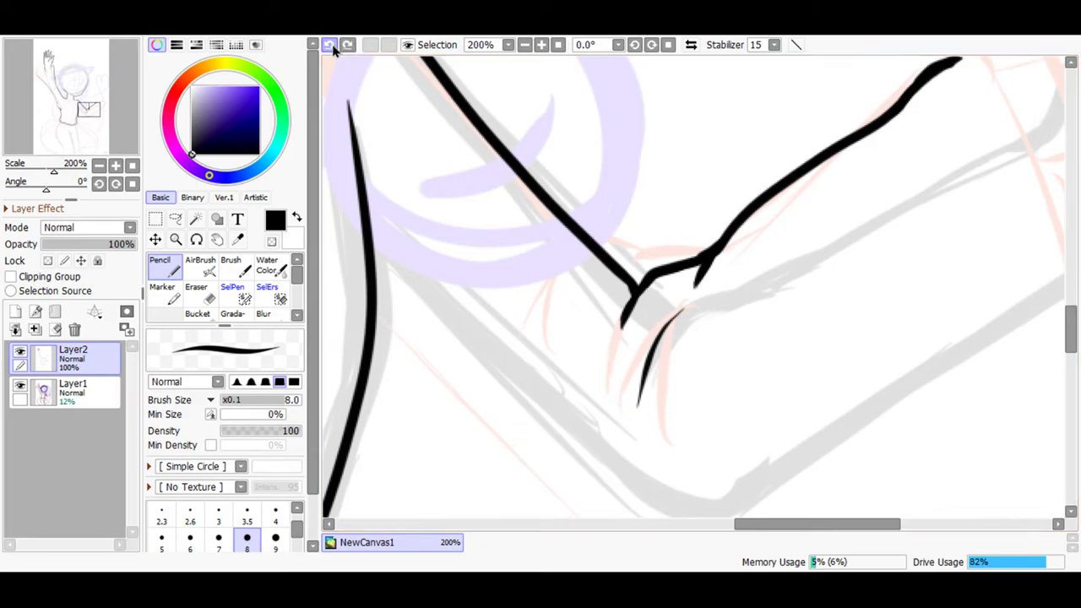
drag(618, 338, 610, 391)
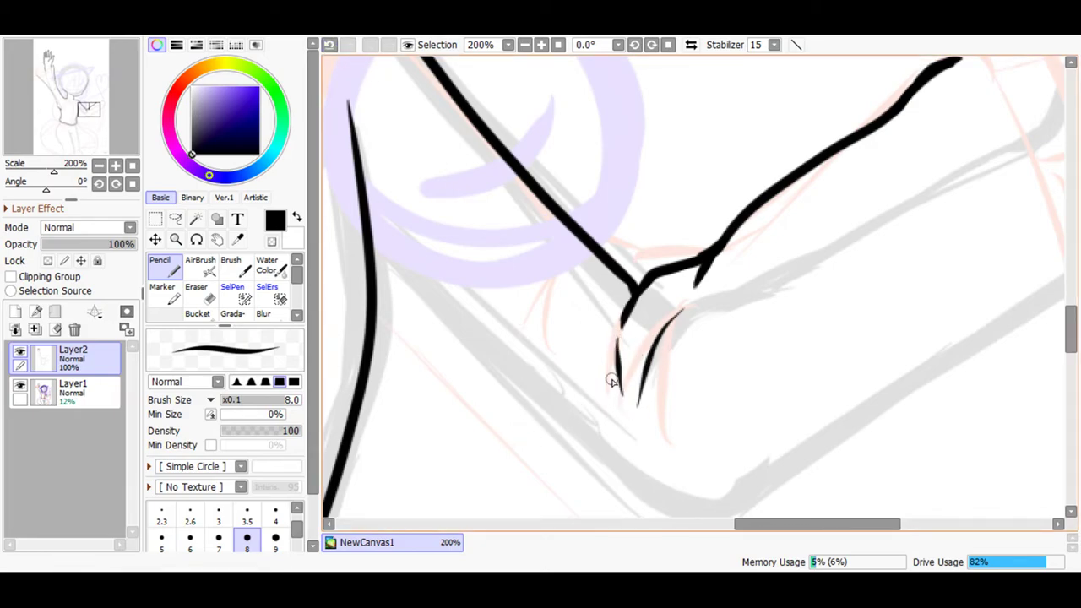
Review the inked torso and bent arm, undo the last stroke, and examine the leg and skirt sketch below the waist.
click(524, 46)
click(524, 46)
click(524, 47)
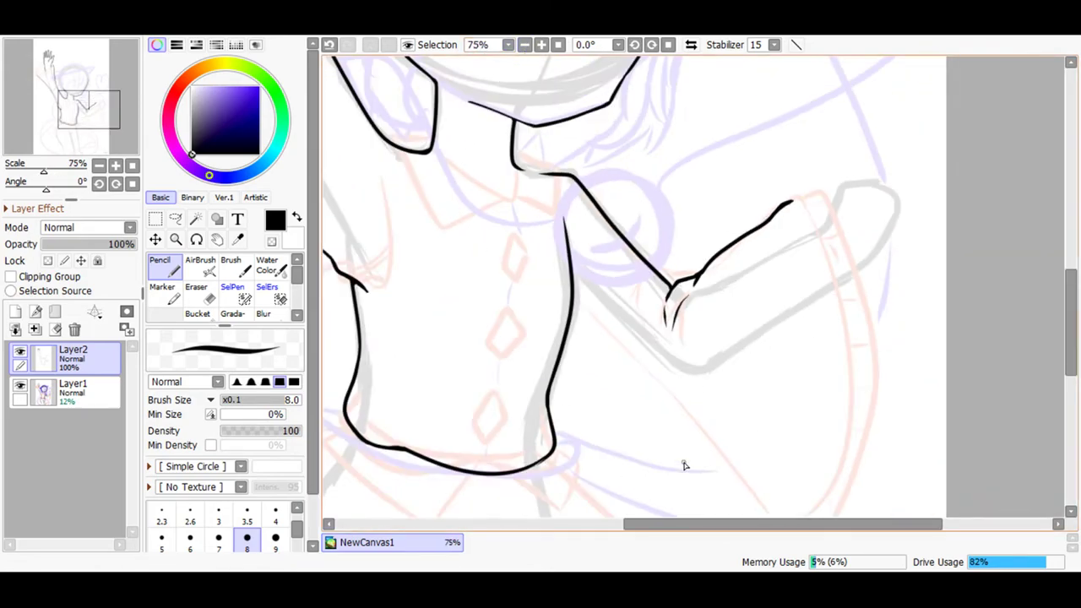
drag(683, 525, 568, 523)
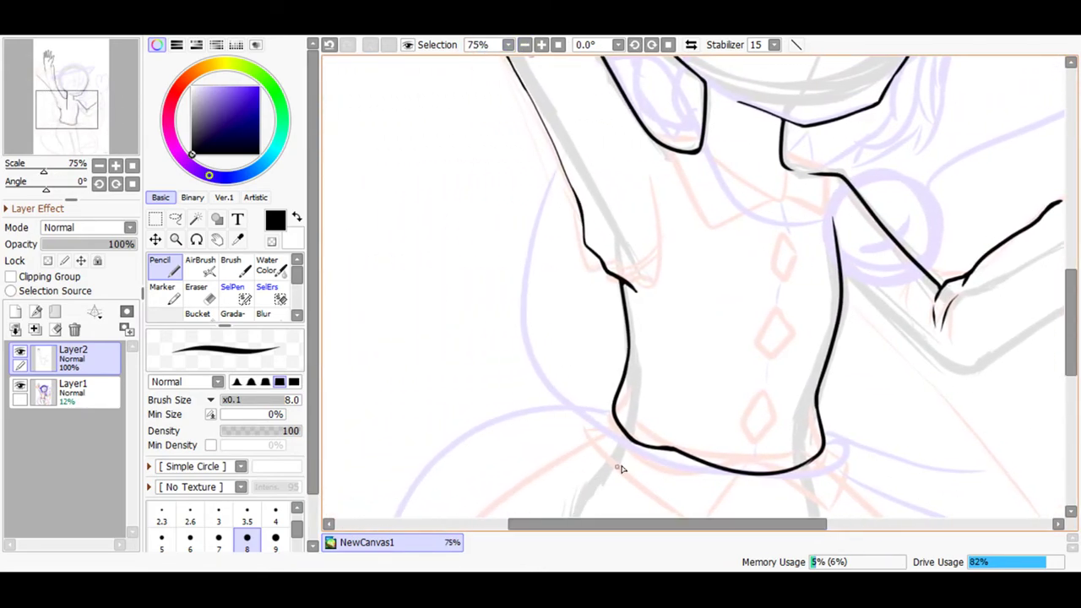
drag(1066, 329, 1070, 362)
click(329, 43)
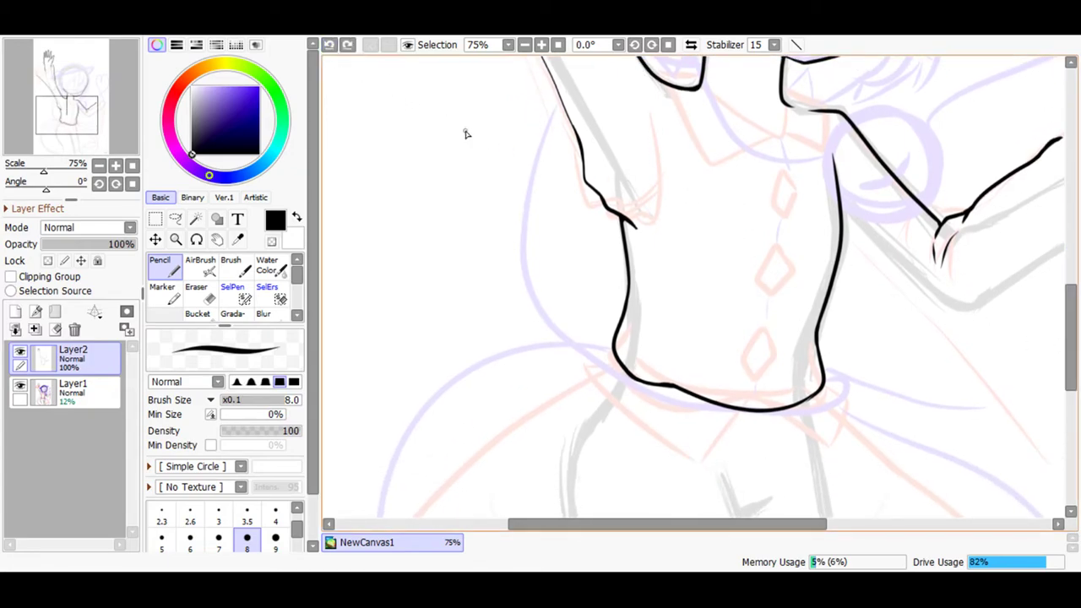
drag(1072, 358, 1069, 427)
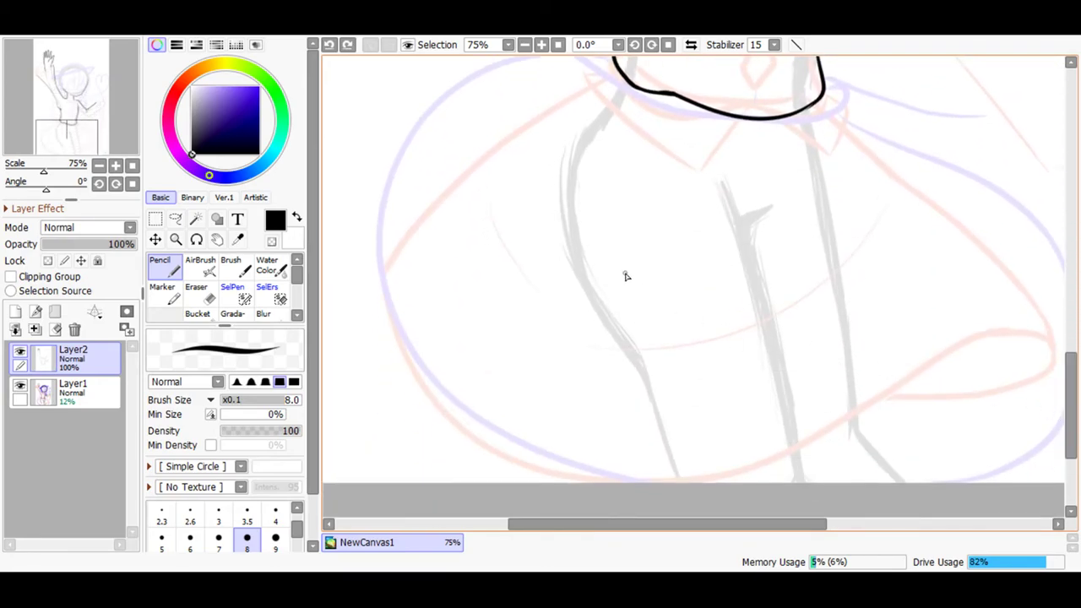
click(541, 44)
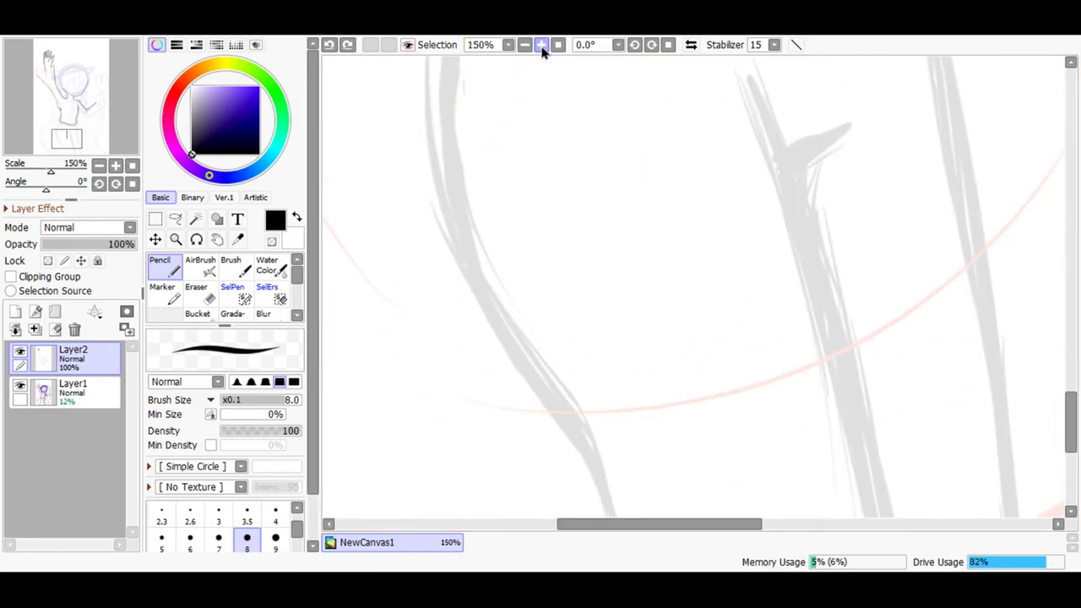
Fill the thin gap where the shirt's hem line joins the torso side line near the hem's right corner.
drag(1074, 434, 1074, 372)
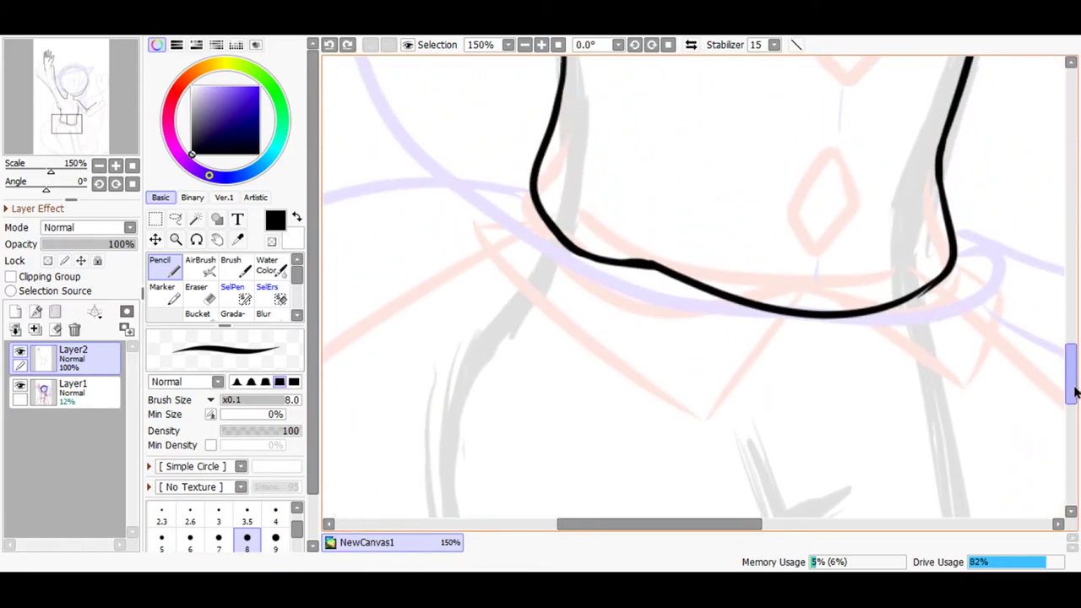
click(541, 45)
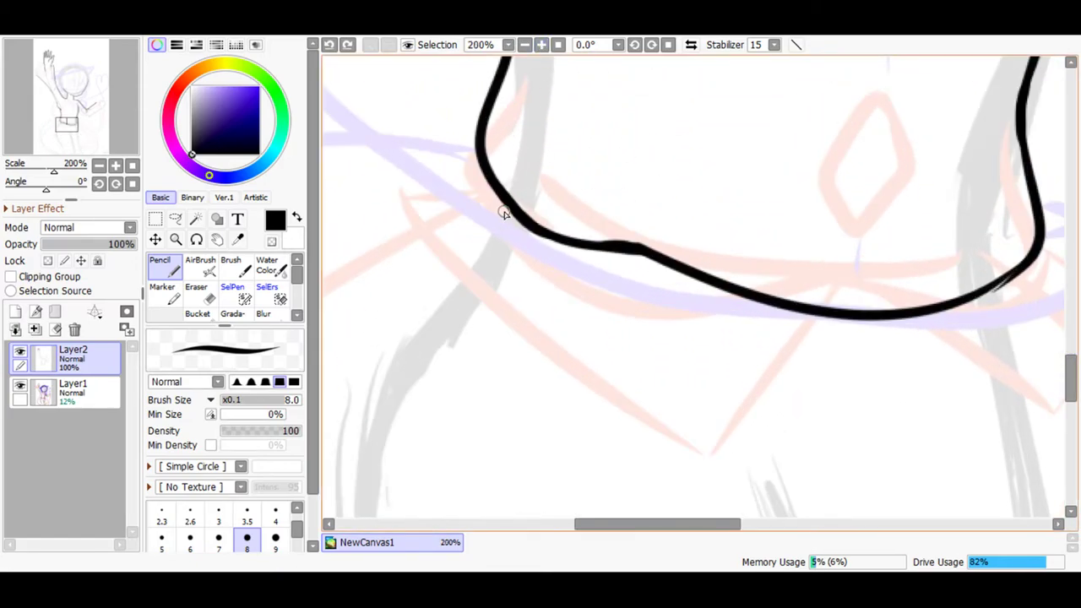
drag(502, 227, 505, 213)
drag(706, 524, 738, 524)
click(541, 44)
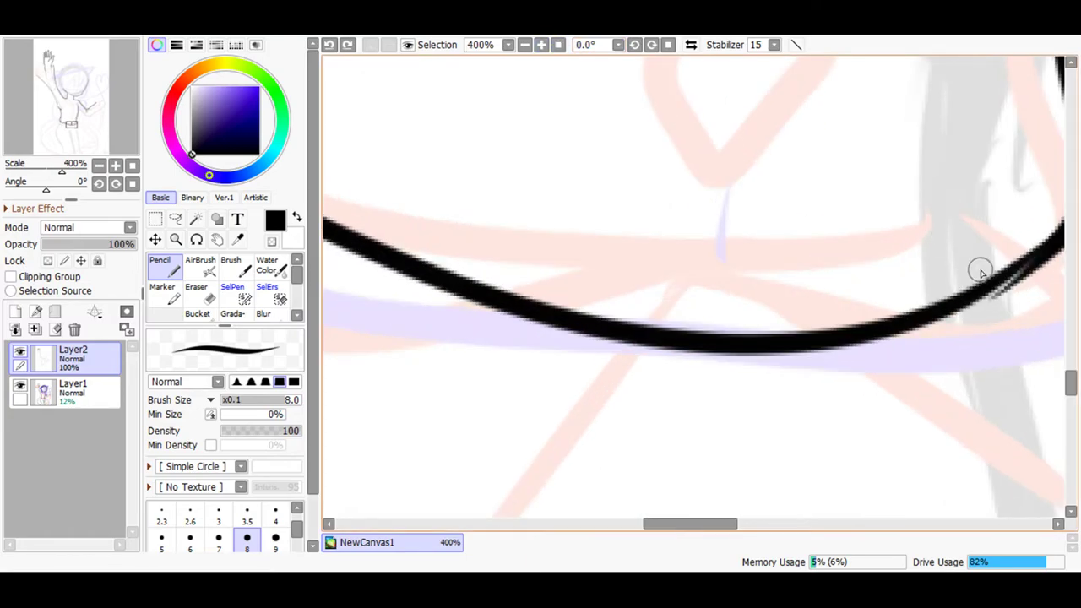
mouse_move(1031, 263)
mouse_down()
mouse_move(951, 319)
mouse_move(811, 356)
mouse_up()
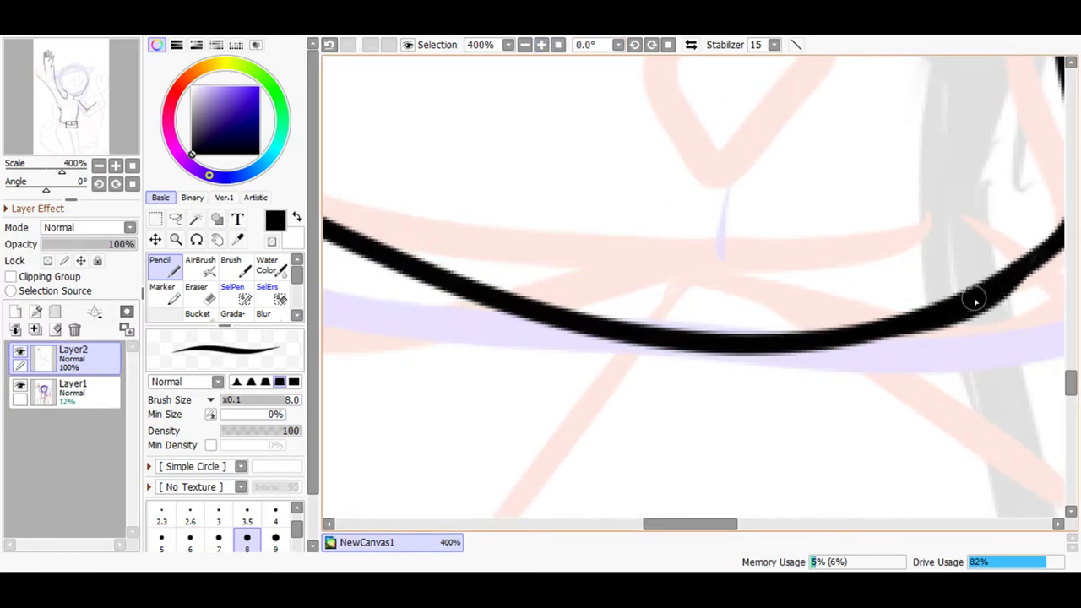
Ink a short downward tick below each end of the shirt's hem line, undoing one rejected stroke.
drag(1009, 280, 1015, 338)
drag(716, 512, 625, 520)
click(329, 45)
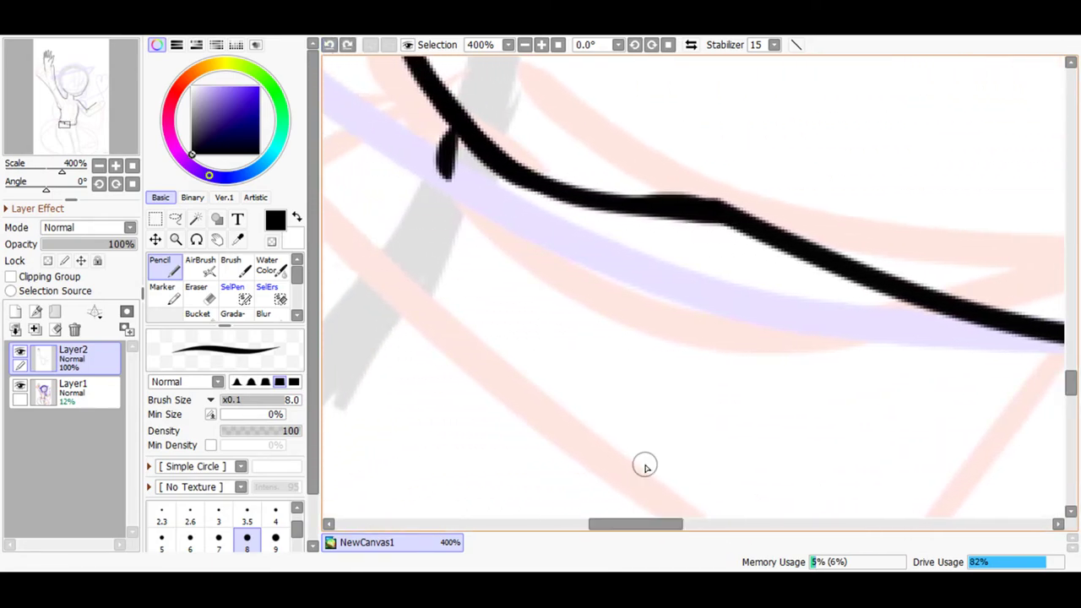
click(525, 45)
click(524, 45)
click(524, 45)
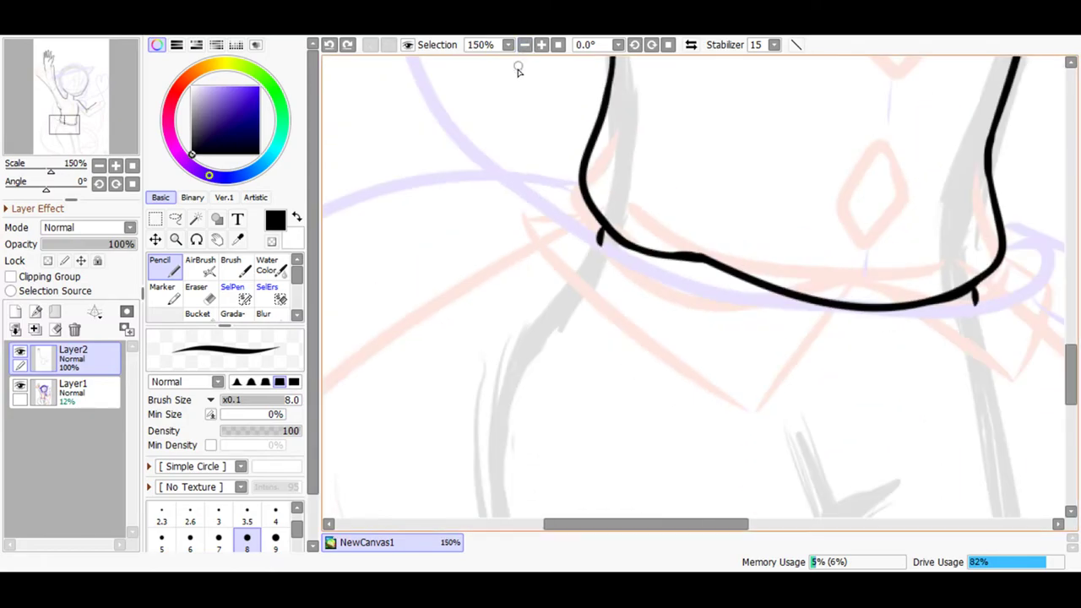
drag(638, 523, 658, 524)
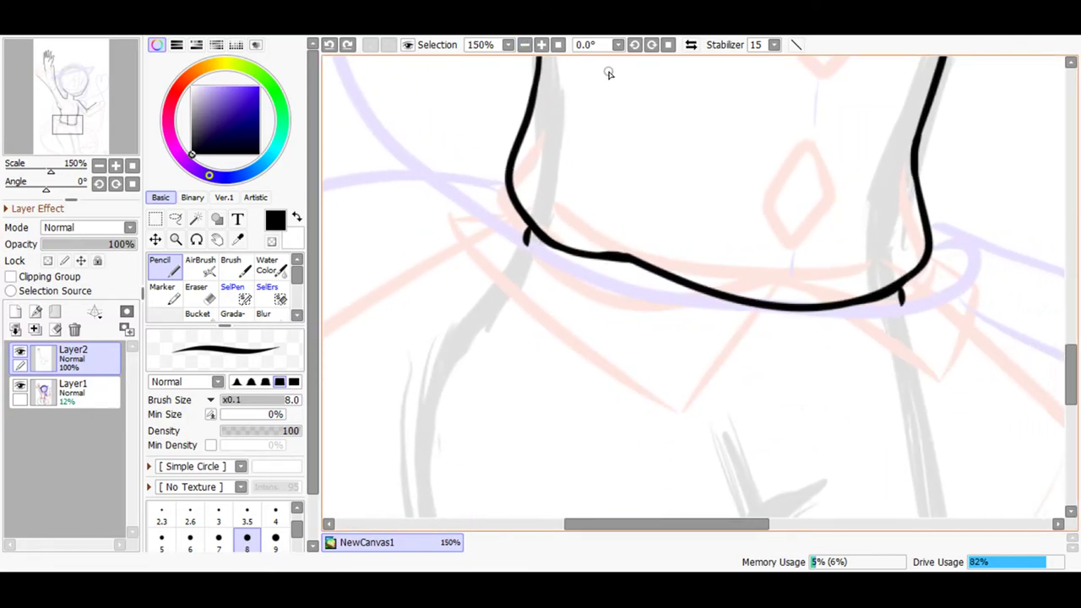
With the canvas rotated to about -79°, ink a second curved line below the hem joining the two ticks, undoing one rejected stroke.
drag(638, 44, 638, 44)
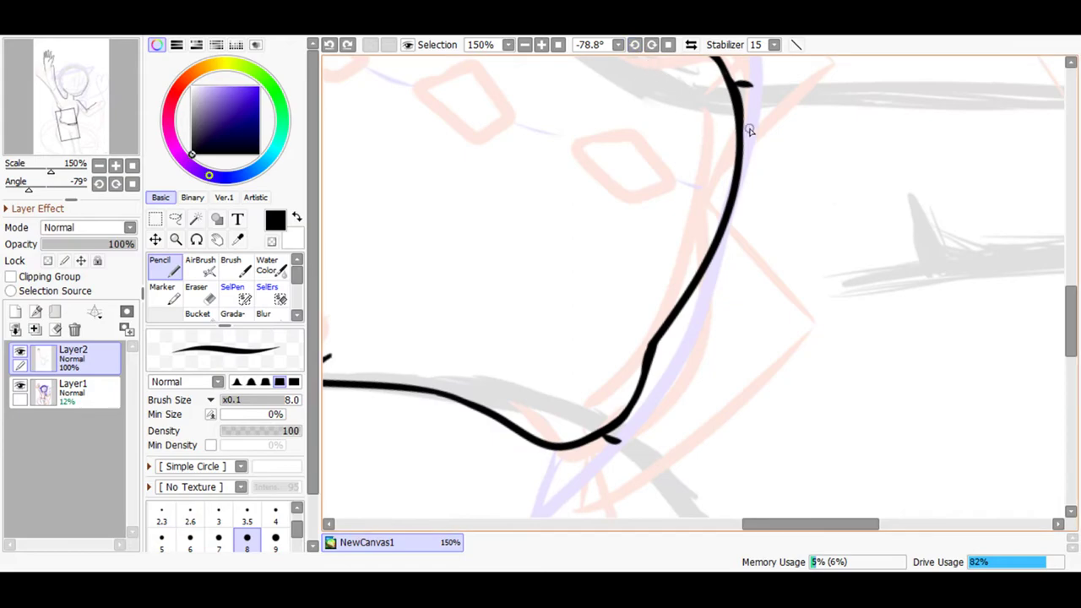
mouse_move(748, 86)
mouse_down()
mouse_move(753, 169)
mouse_move(707, 347)
mouse_move(668, 403)
mouse_move(614, 439)
mouse_up()
click(328, 47)
mouse_move(615, 441)
mouse_down()
mouse_move(720, 274)
mouse_move(745, 162)
mouse_up()
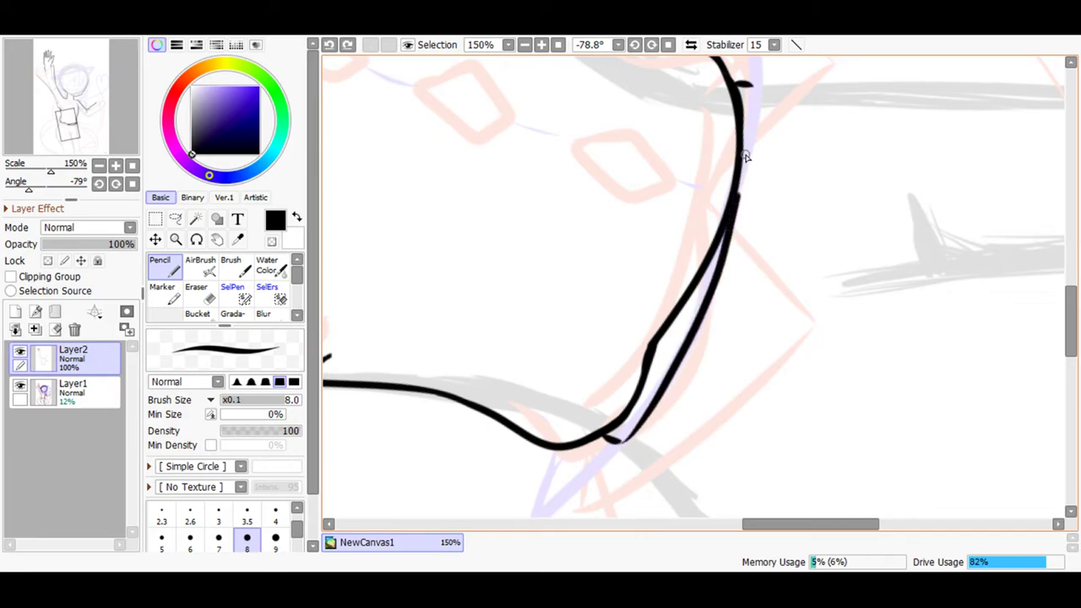
drag(752, 83, 749, 81)
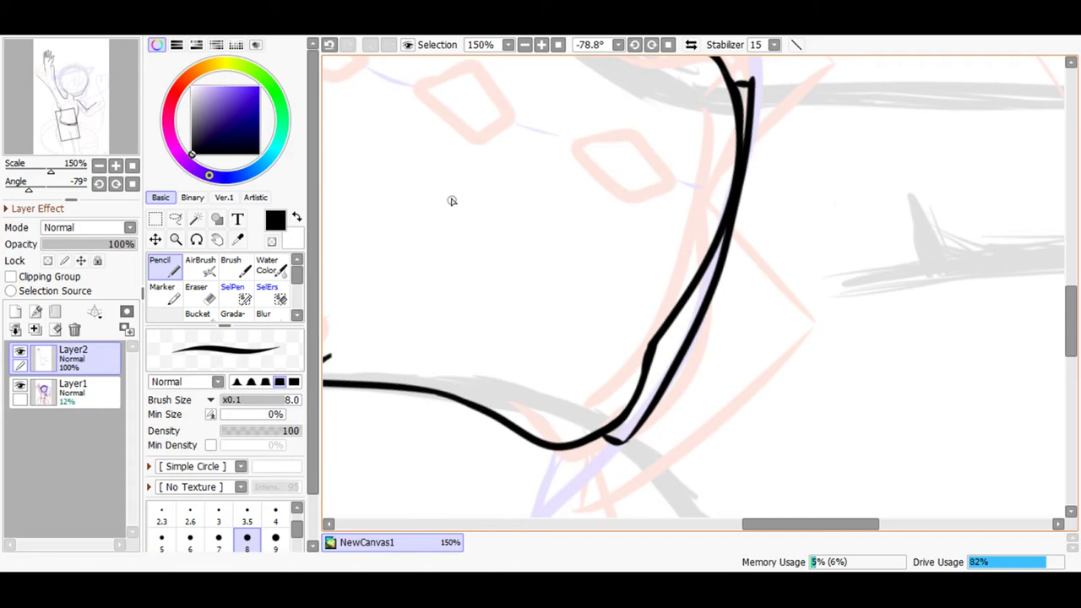
Thicken the inked outline at the waistband's lower-left corner and touch up the band with the 8.0 pencil.
click(541, 45)
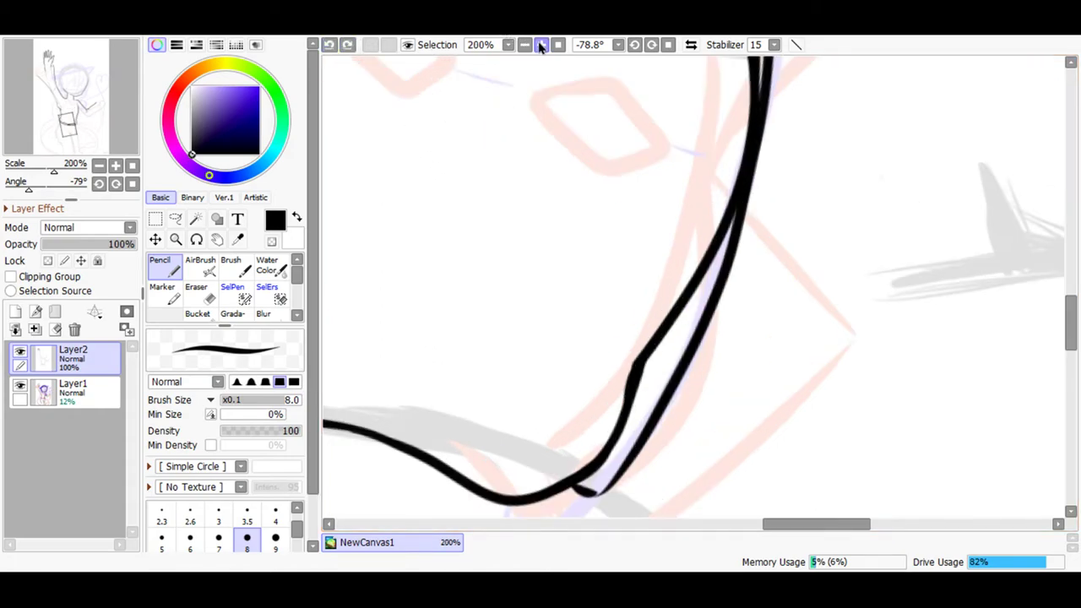
click(541, 45)
drag(1071, 323, 1071, 345)
mouse_move(490, 340)
mouse_down()
mouse_move(508, 326)
mouse_move(465, 321)
mouse_up()
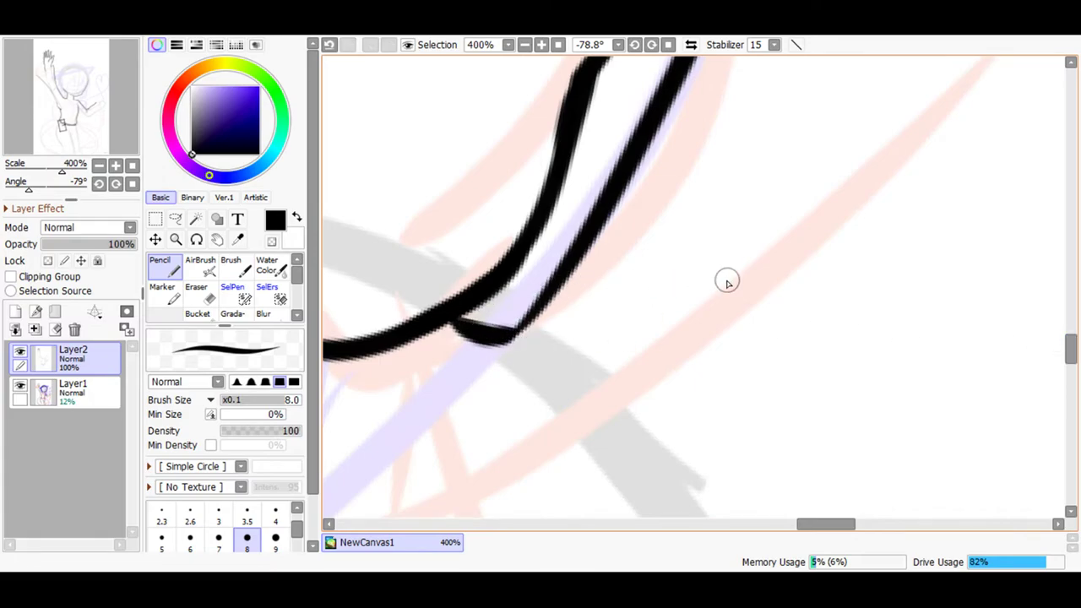
drag(1070, 346, 1070, 314)
drag(784, 309, 769, 326)
Round off the sharp corner at the waistband's right end by erasing its tip and redrawing the edge with the pencil.
scroll(1066, 317, up, 4)
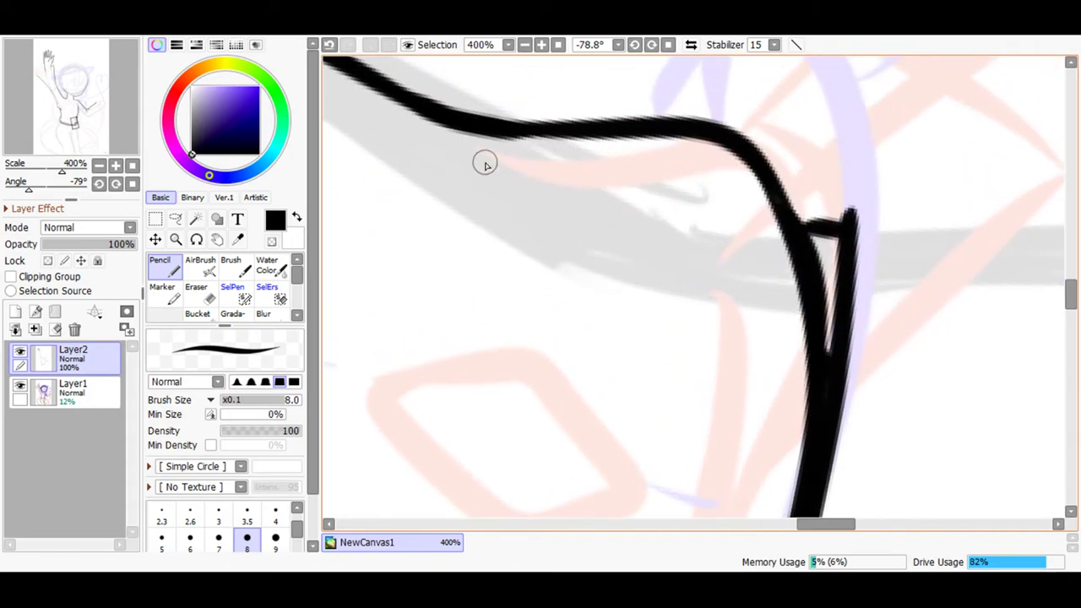
click(197, 313)
click(233, 291)
click(196, 290)
mouse_move(765, 228)
mouse_down()
mouse_move(869, 242)
mouse_move(801, 205)
mouse_up()
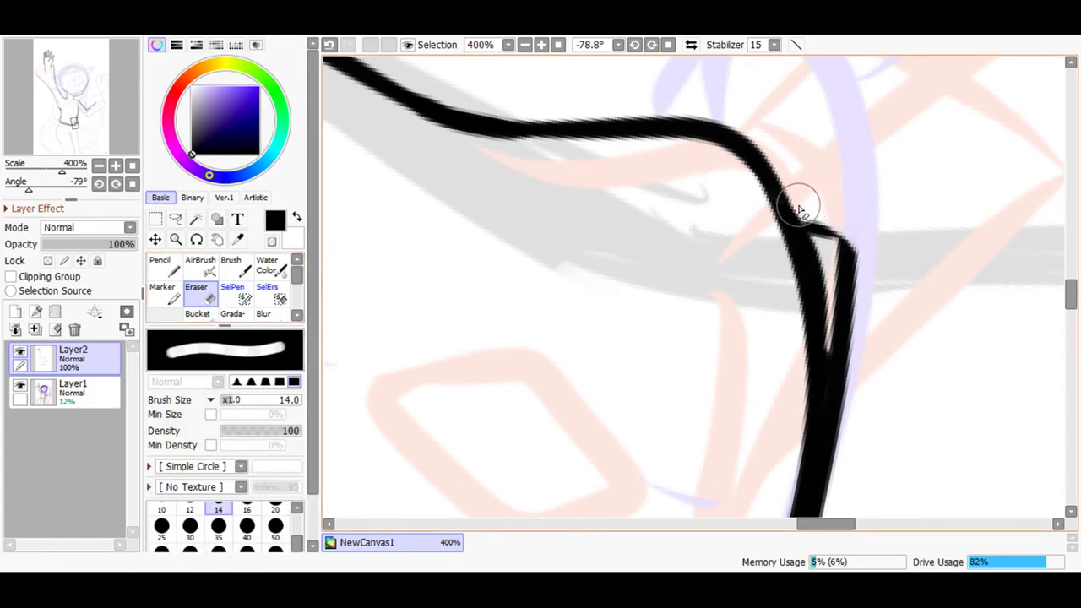
click(163, 262)
drag(831, 231, 792, 233)
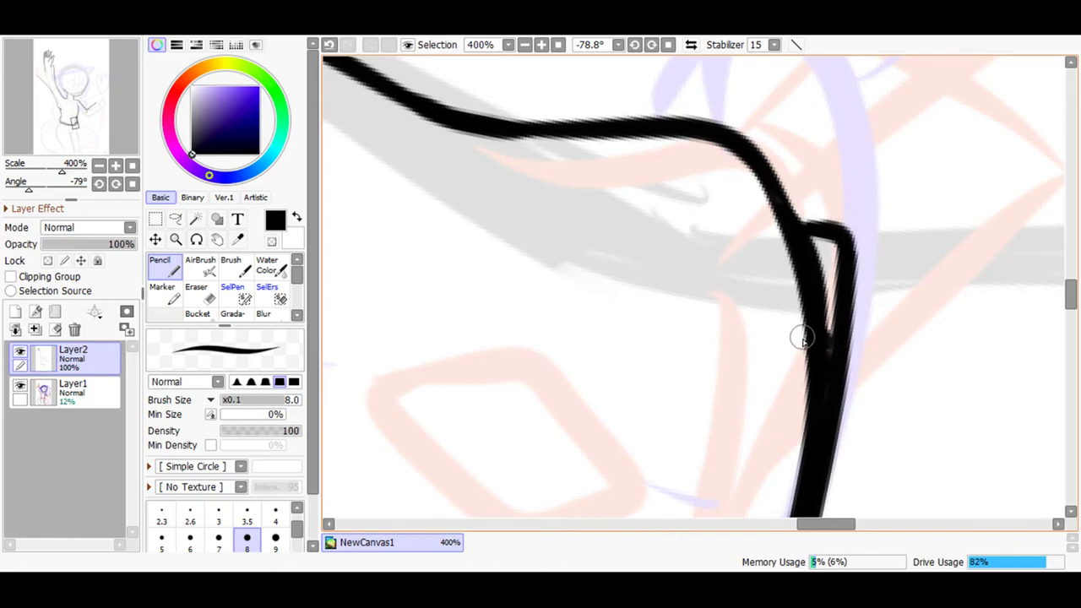
Reset the canvas rotation to 0° and ink the skirt's upper side edges outward from both ends of the waistband.
click(525, 45)
click(524, 45)
click(524, 45)
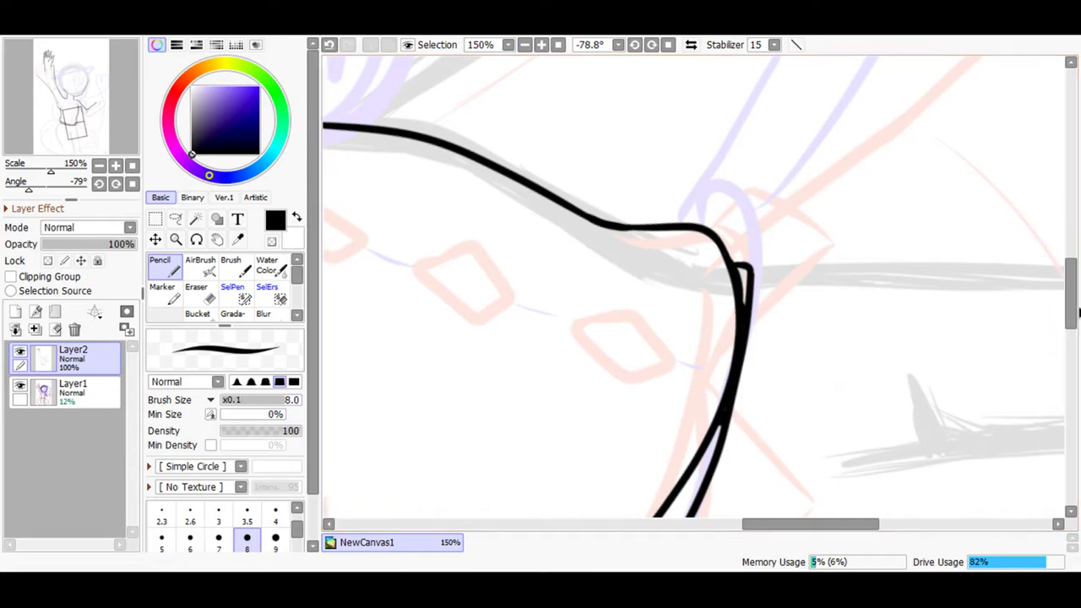
drag(1075, 320, 1069, 348)
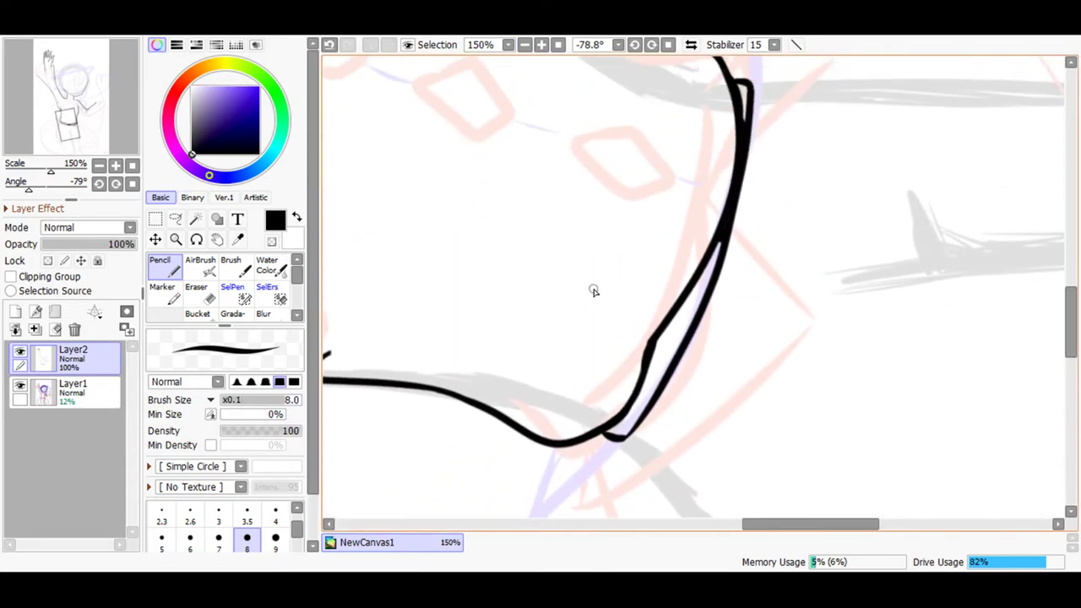
click(524, 45)
click(524, 44)
click(523, 45)
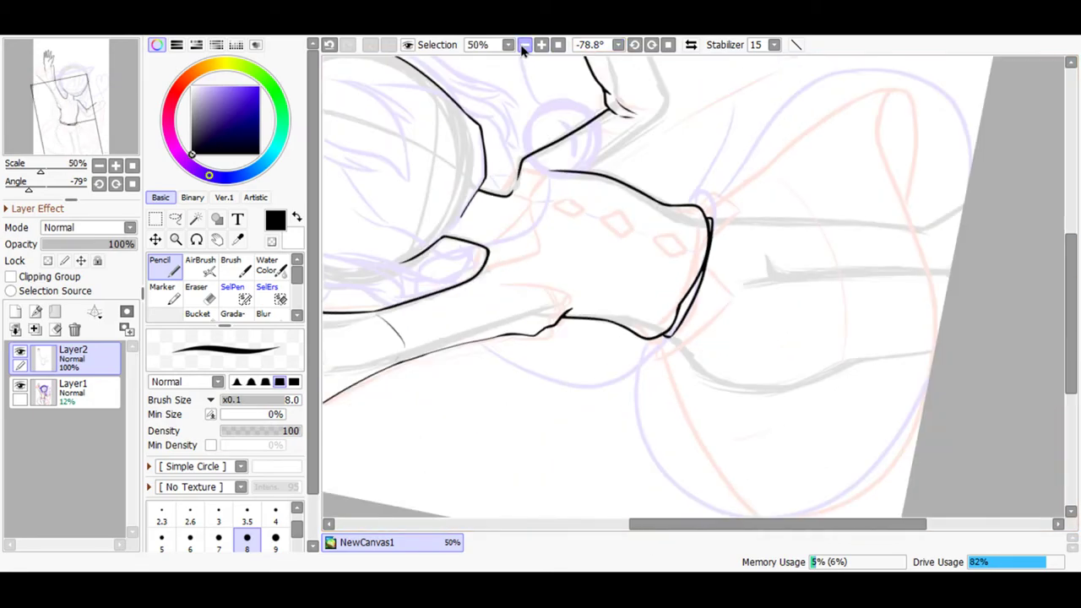
click(542, 45)
click(542, 45)
click(667, 45)
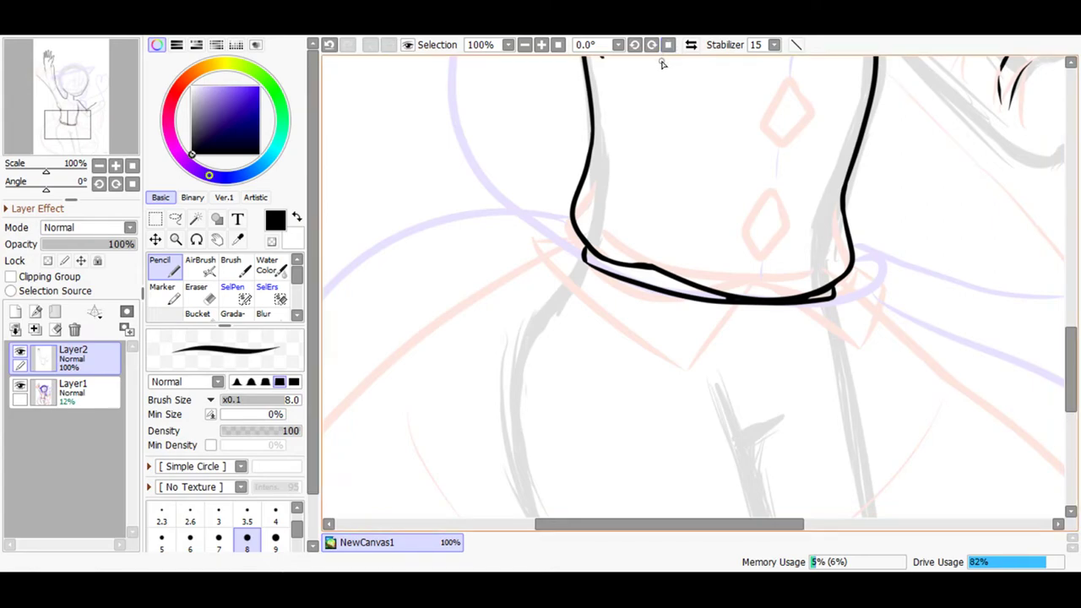
drag(709, 527, 791, 483)
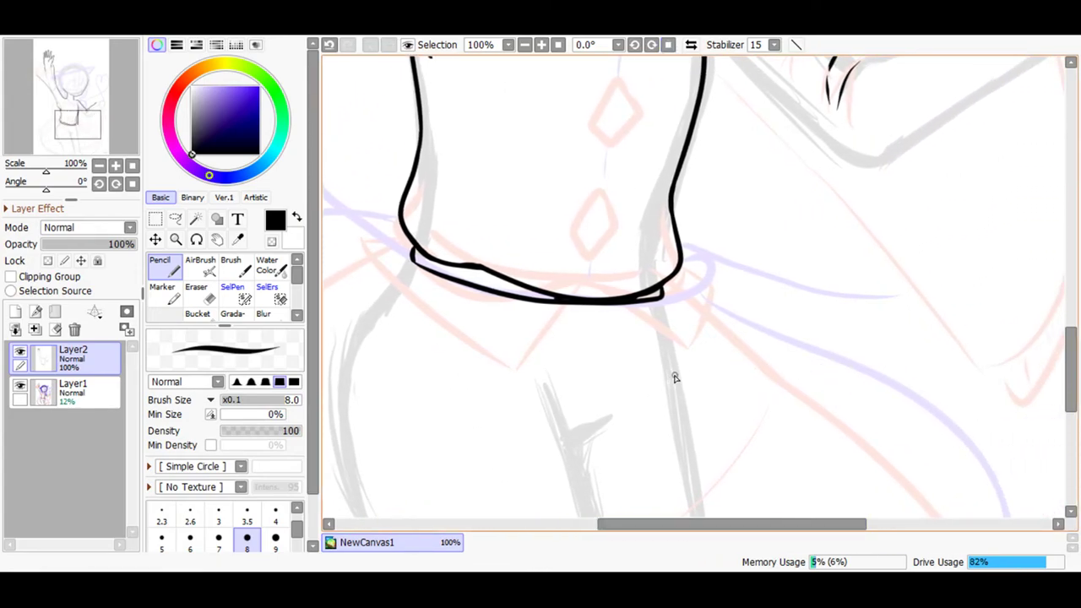
click(524, 45)
click(525, 45)
drag(681, 529, 610, 519)
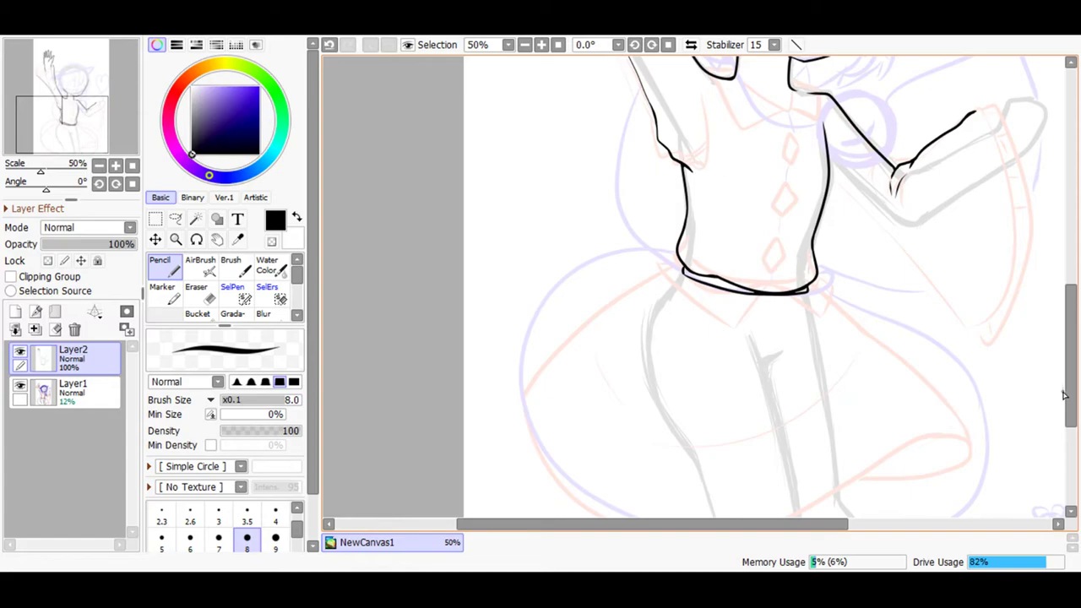
drag(1069, 414, 1068, 428)
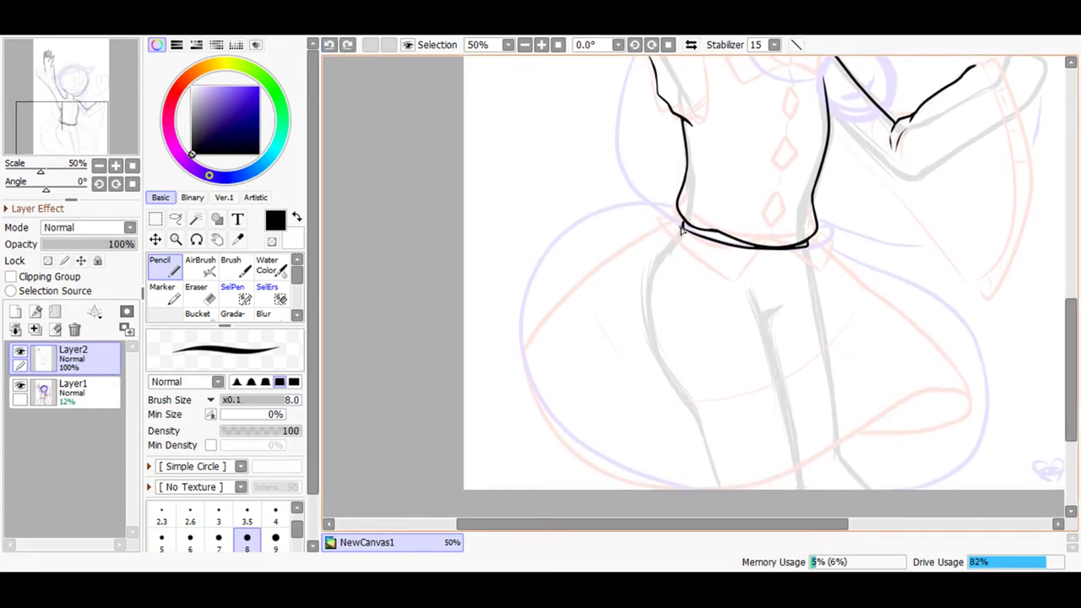
mouse_move(680, 227)
mouse_down()
mouse_move(540, 318)
mouse_move(523, 357)
mouse_up()
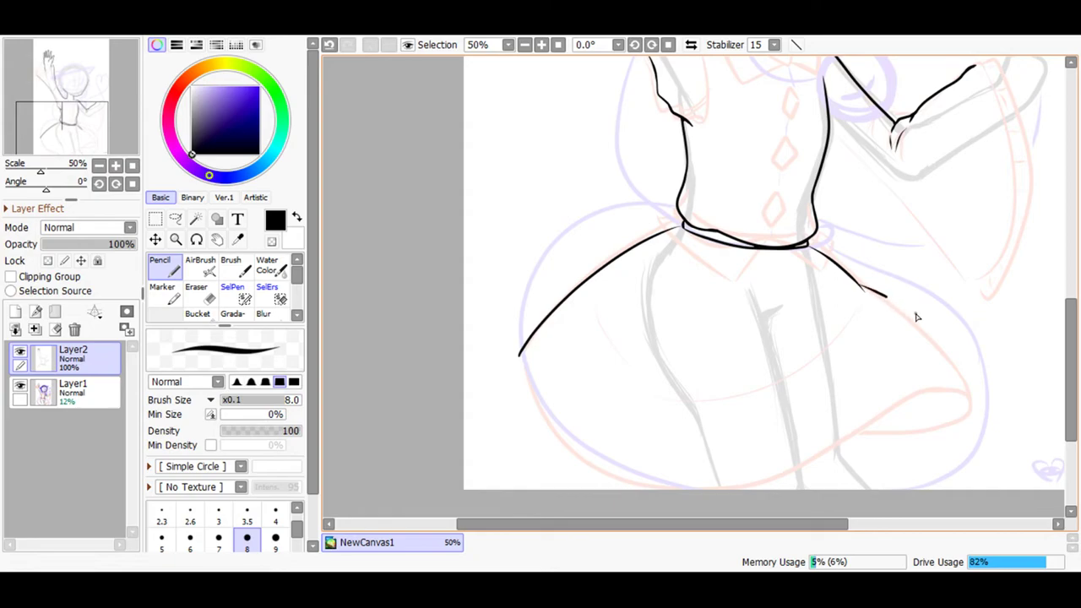
Redraw the lower part of the skirt's right edge as a smooth curve reaching the sketched hem fold.
click(338, 47)
mouse_move(858, 288)
mouse_down()
mouse_move(914, 321)
mouse_move(969, 395)
mouse_move(963, 378)
mouse_up()
click(329, 44)
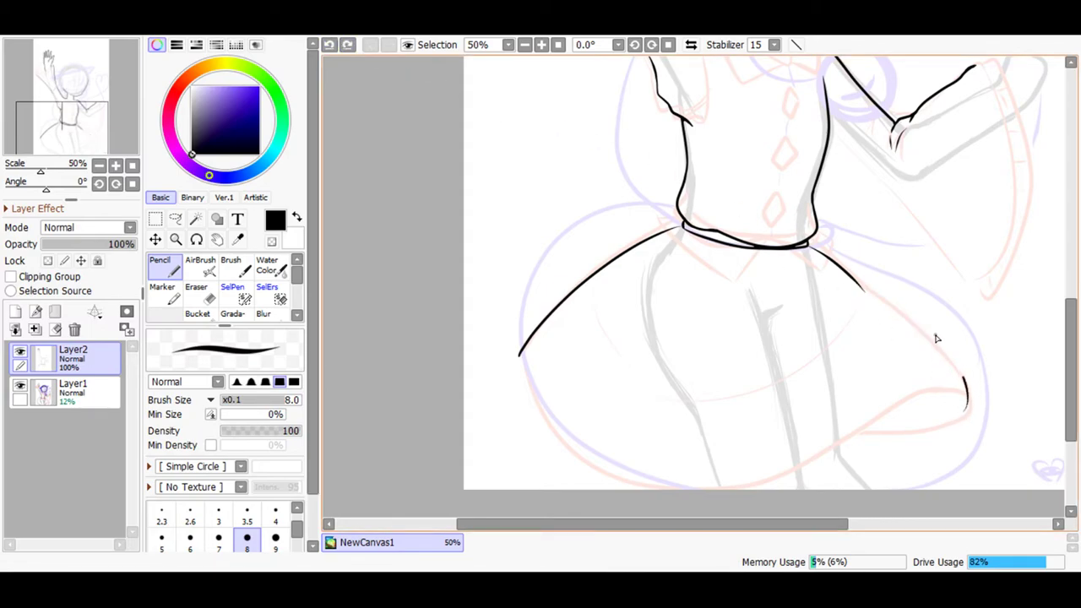
drag(843, 285, 884, 306)
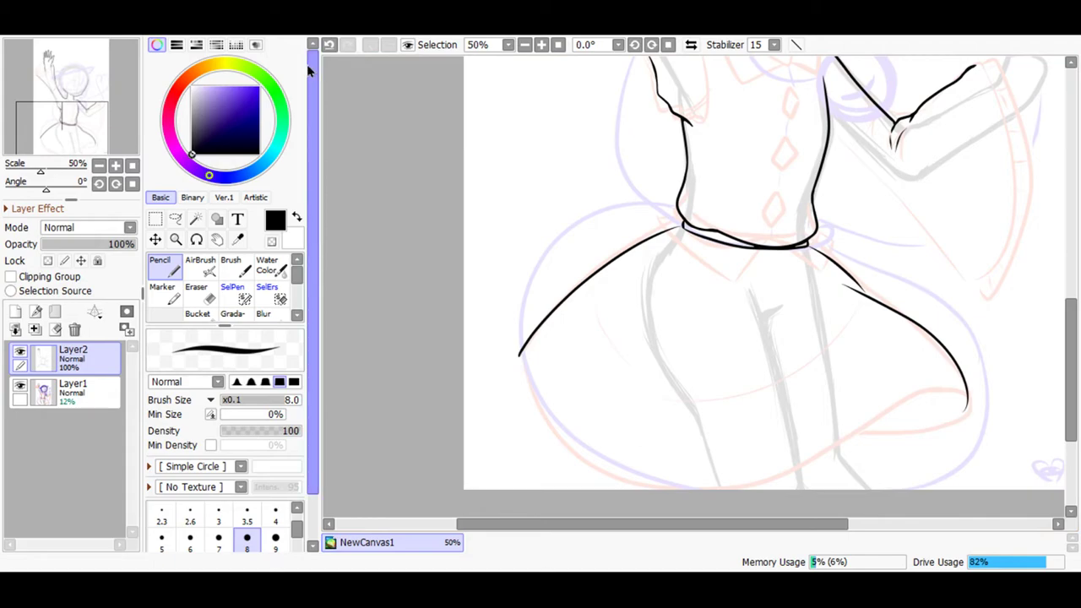
click(330, 45)
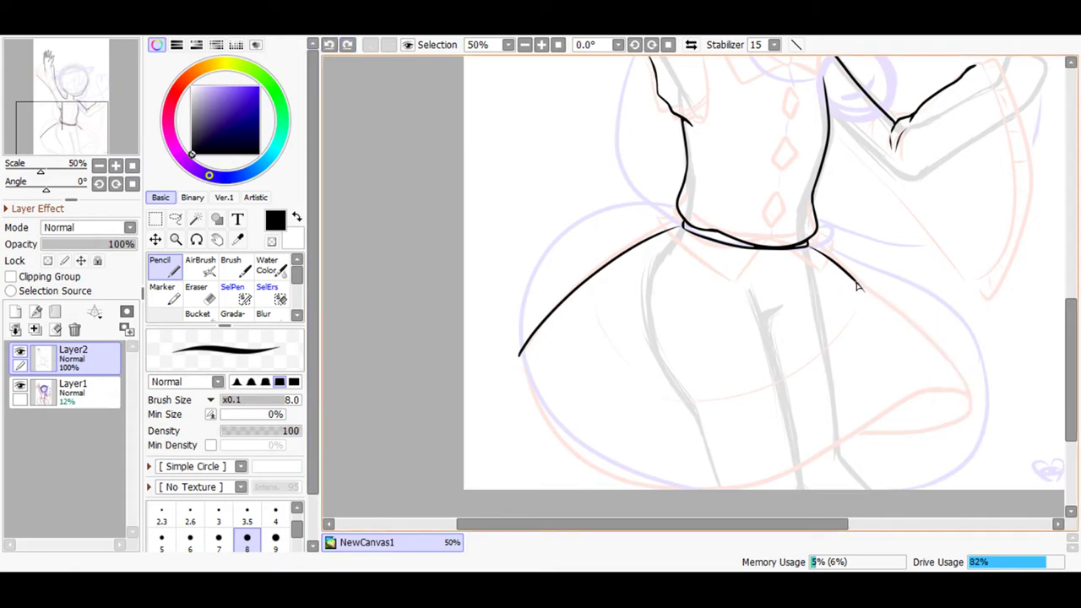
mouse_move(864, 290)
mouse_down()
mouse_move(942, 347)
mouse_move(975, 397)
mouse_up()
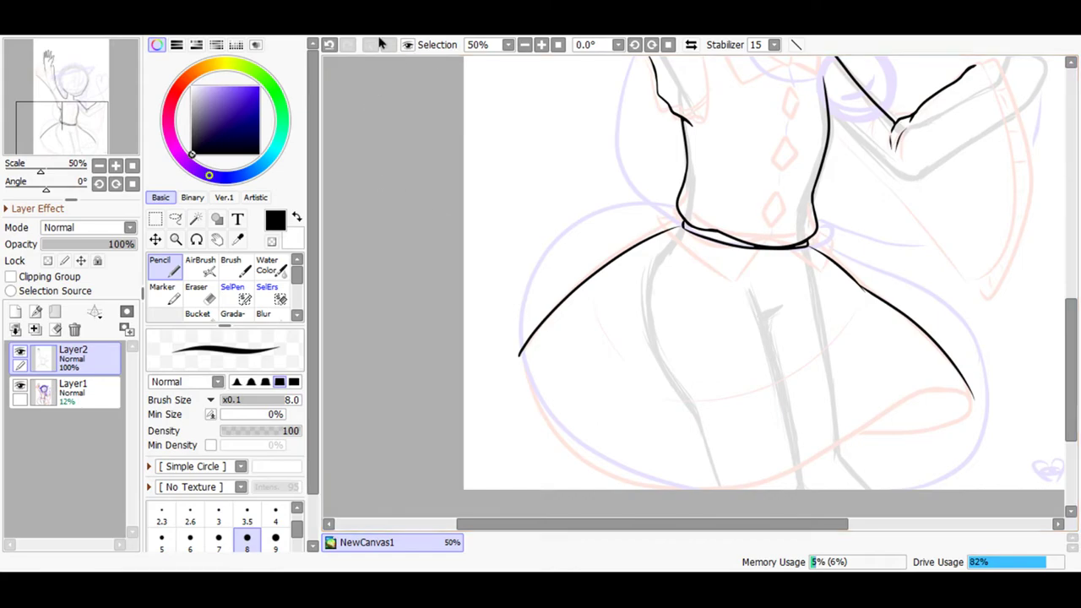
Thicken the thin line tips where the skirt's left and right edges join the waistband.
click(541, 45)
click(542, 45)
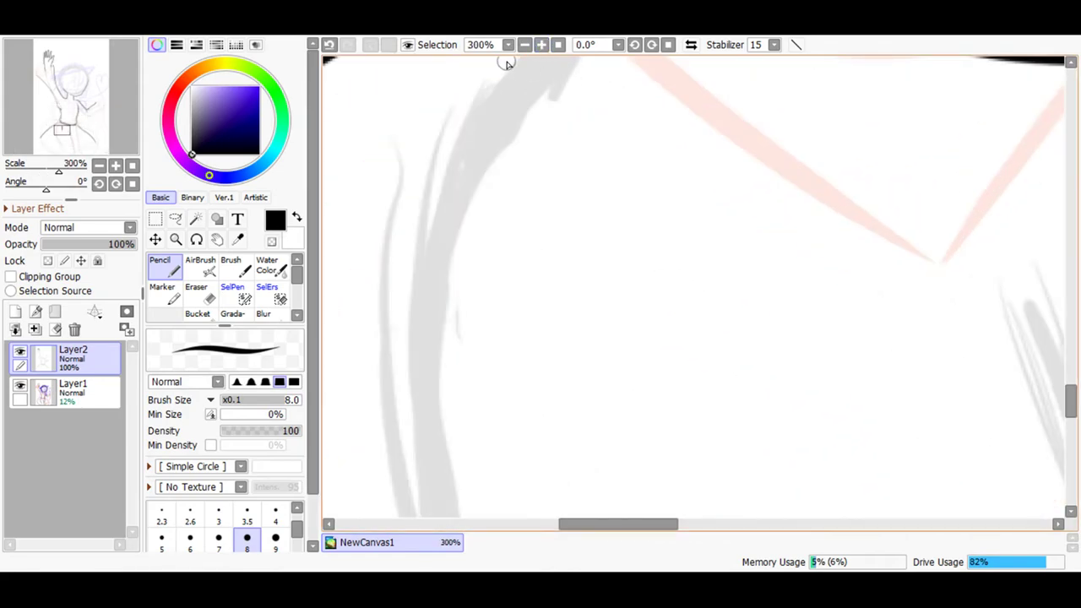
scroll(1069, 374, up, 5)
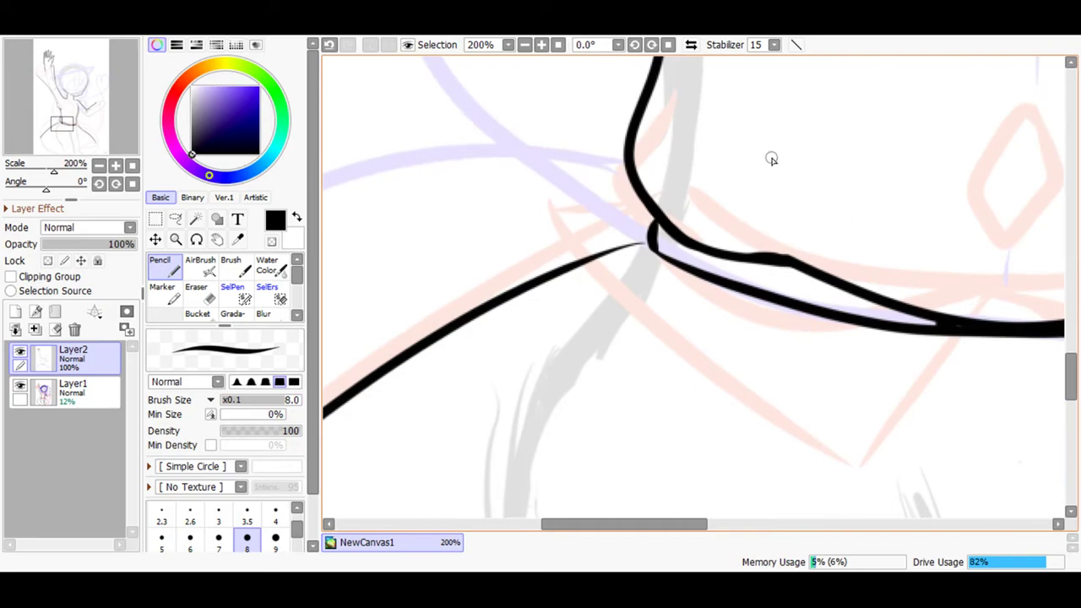
click(541, 45)
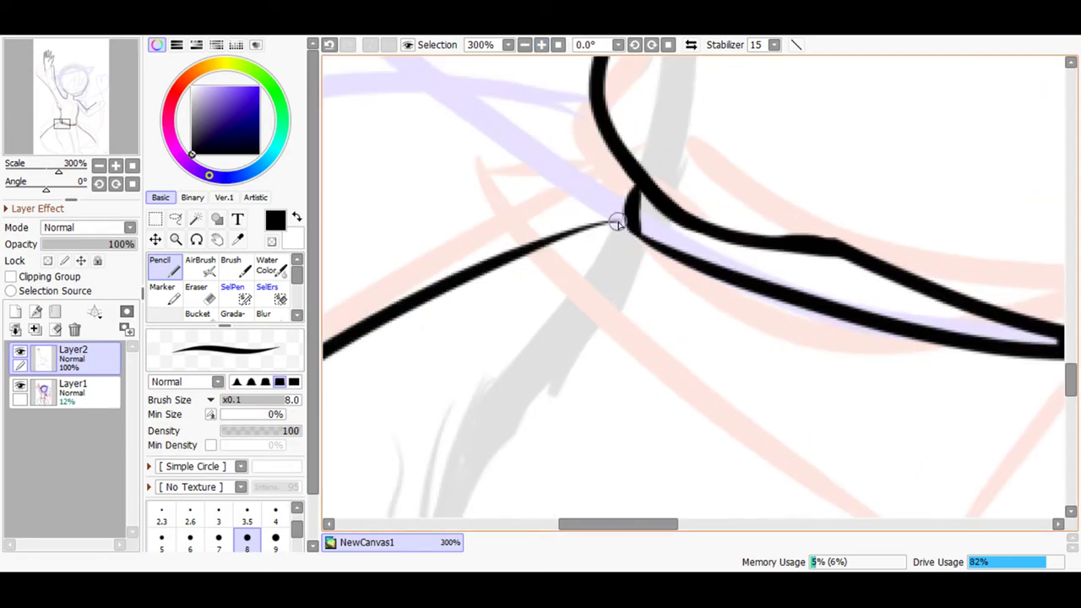
drag(622, 225, 579, 234)
drag(657, 524, 775, 521)
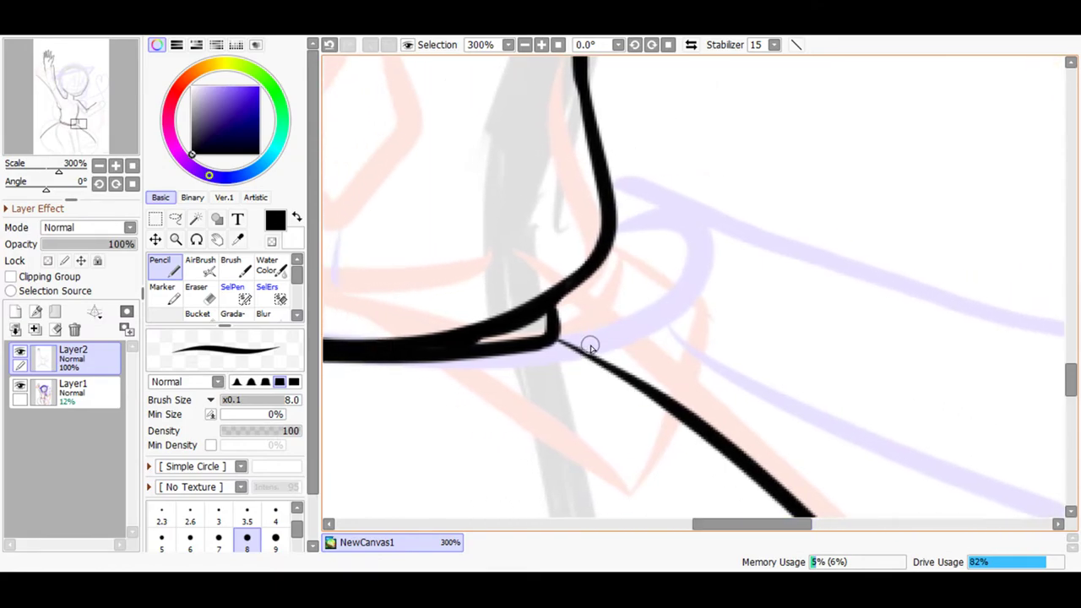
mouse_move(586, 357)
mouse_down()
mouse_move(556, 343)
mouse_move(539, 357)
mouse_move(553, 340)
mouse_move(611, 370)
mouse_move(592, 377)
mouse_move(551, 342)
mouse_move(524, 350)
mouse_up()
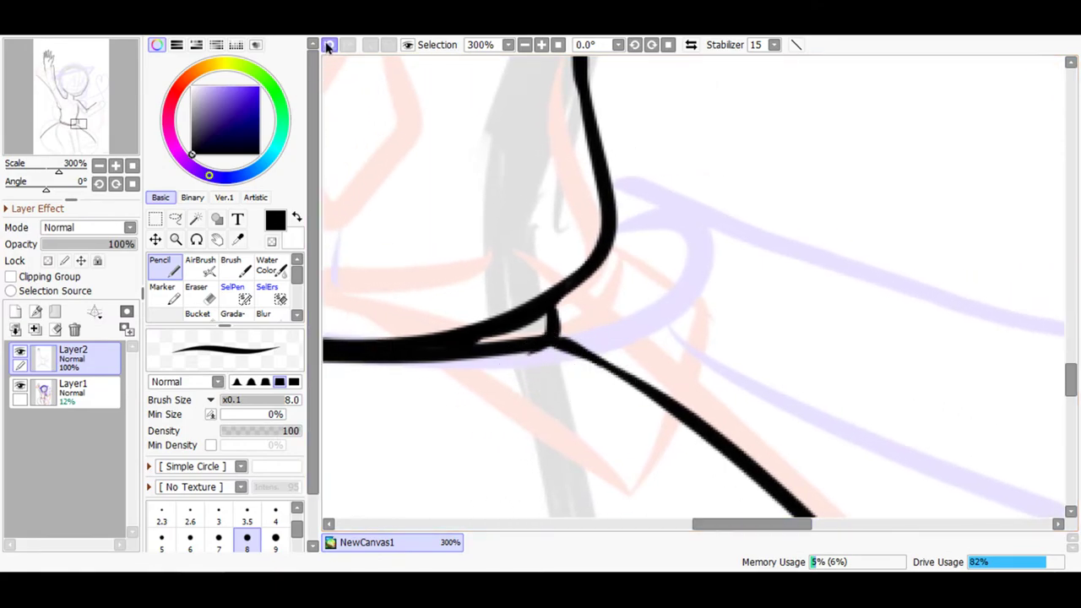
Erase the stray line tip at the joint in the skirt's right edge and smooth the joint with the pencil.
drag(1071, 390, 1070, 402)
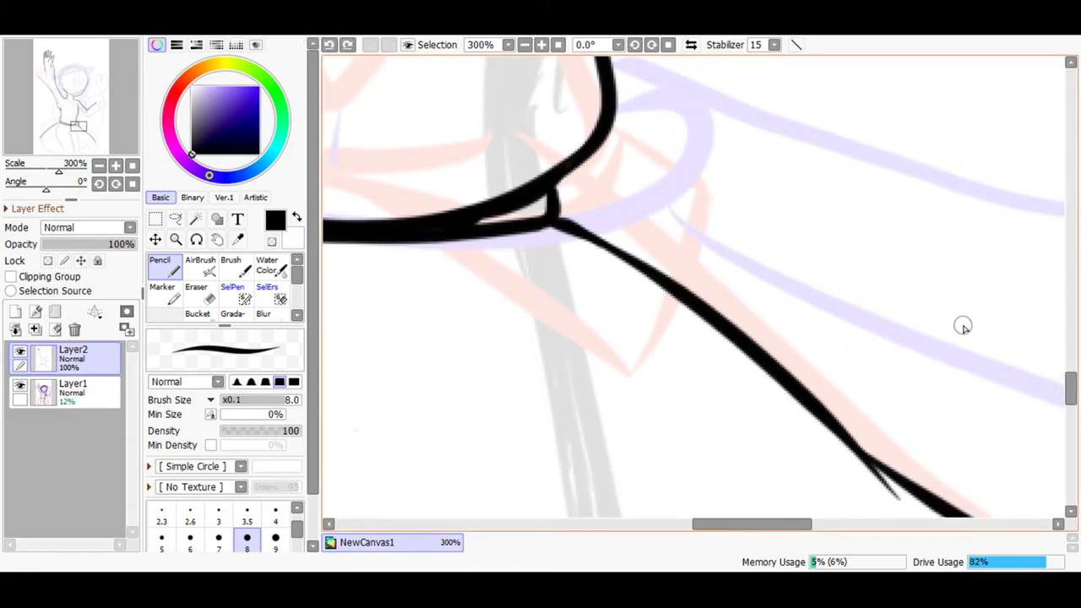
drag(1069, 386, 1070, 404)
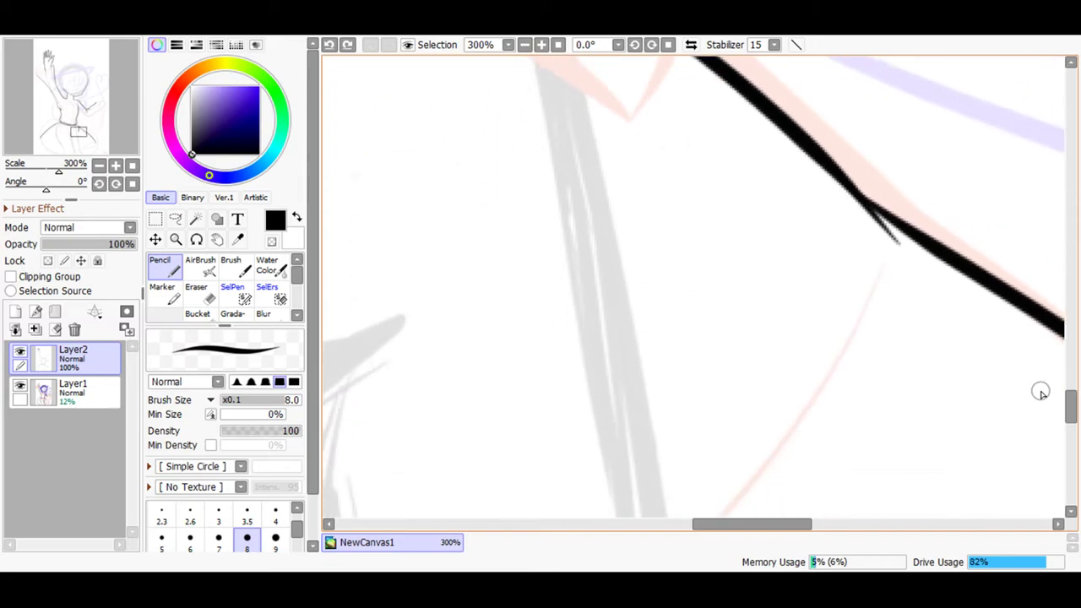
click(196, 290)
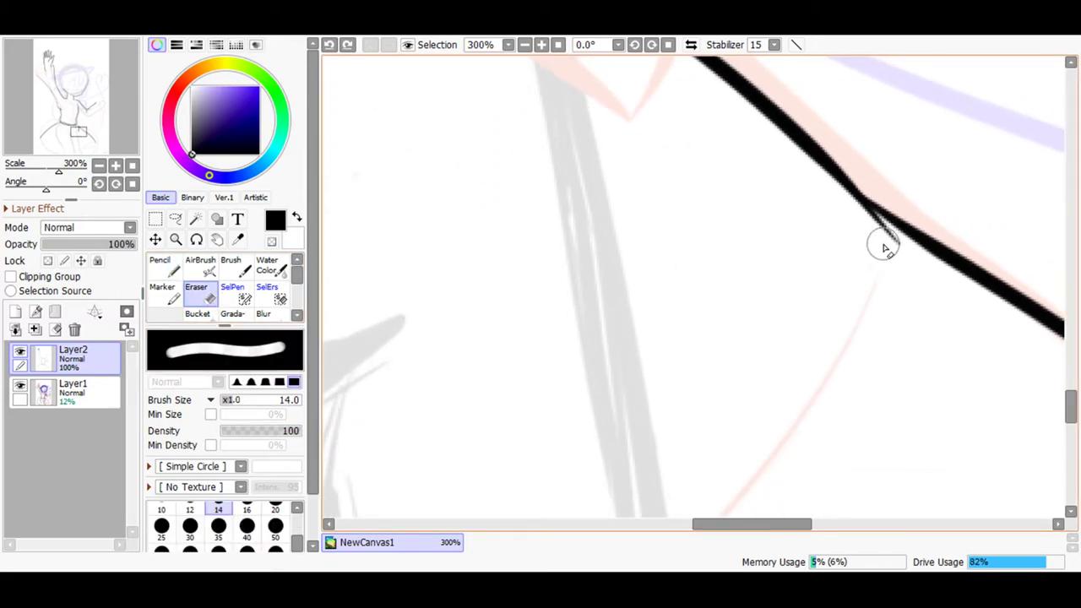
click(161, 267)
drag(908, 231, 813, 165)
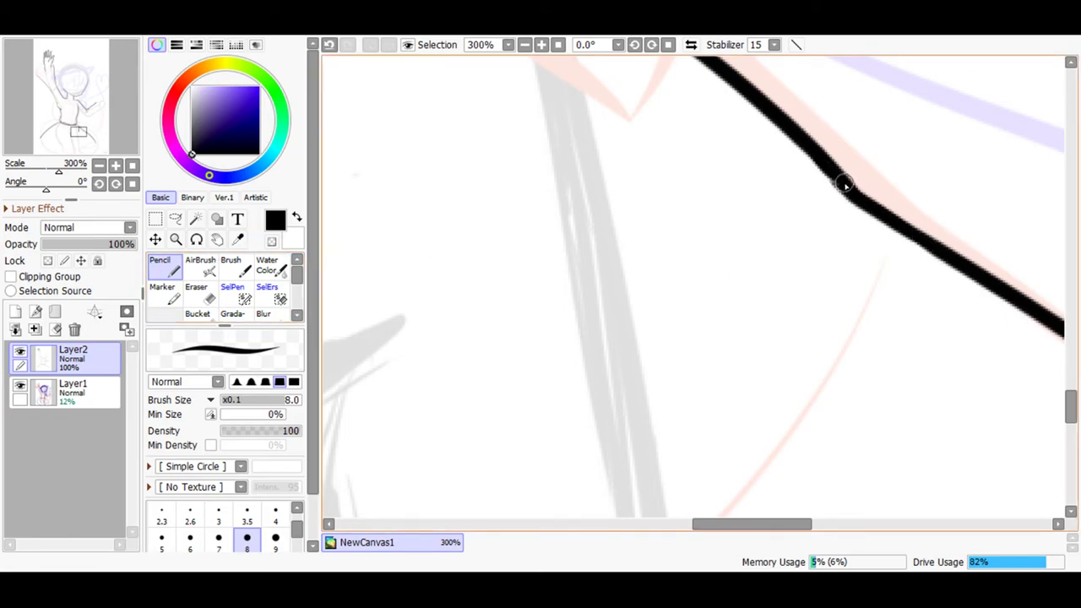
Ink the long thin curve across the middle of the skirt, from the right edge's joint toward the left leg.
mouse_move(1072, 405)
mouse_down()
mouse_move(1072, 429)
mouse_move(1071, 393)
mouse_up()
click(525, 45)
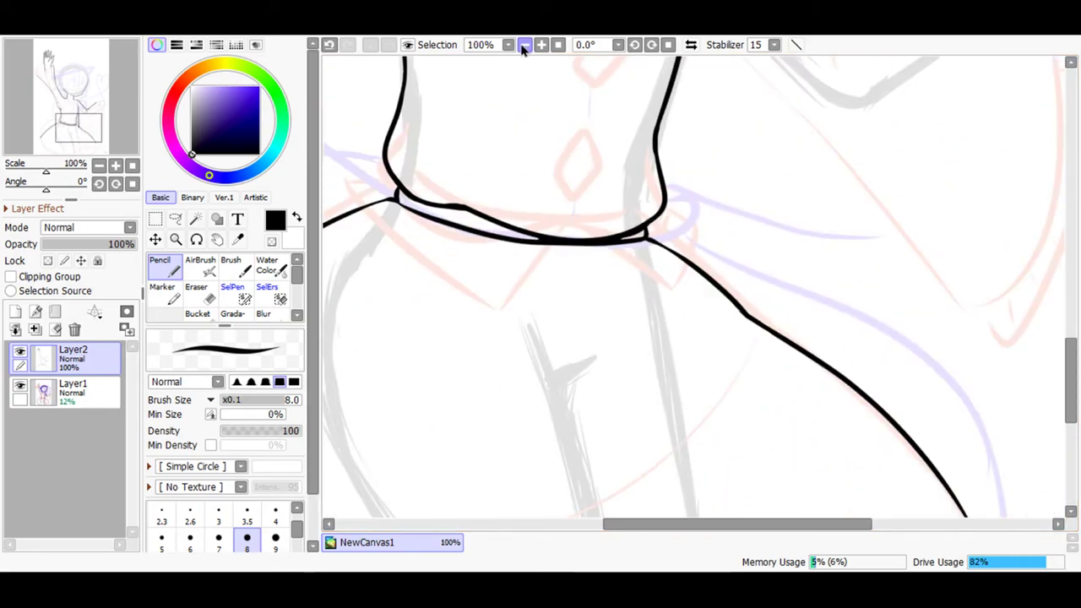
drag(1064, 376, 1067, 414)
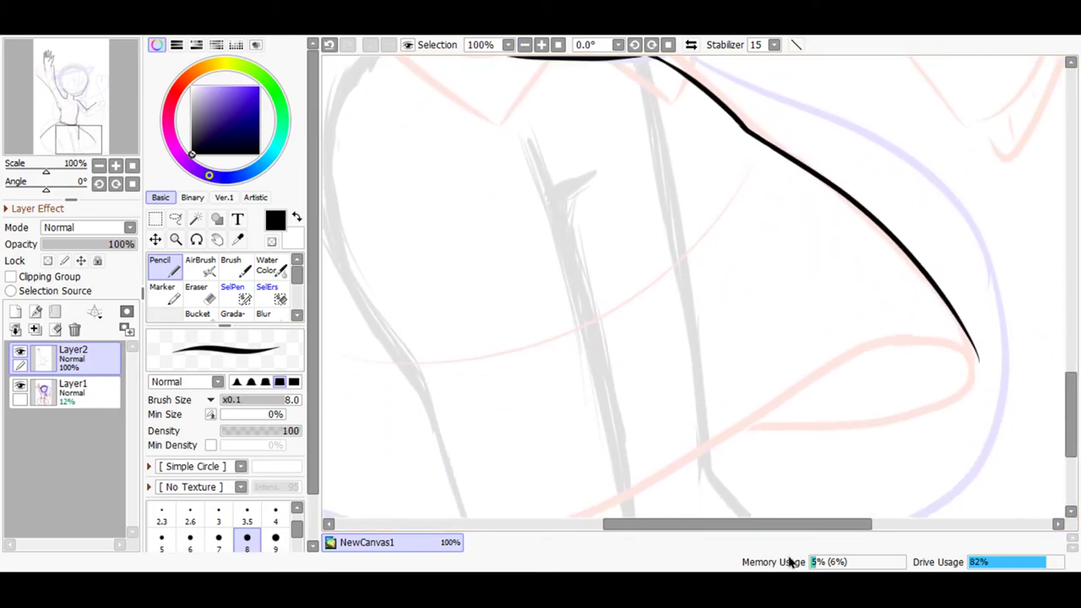
drag(811, 532, 714, 533)
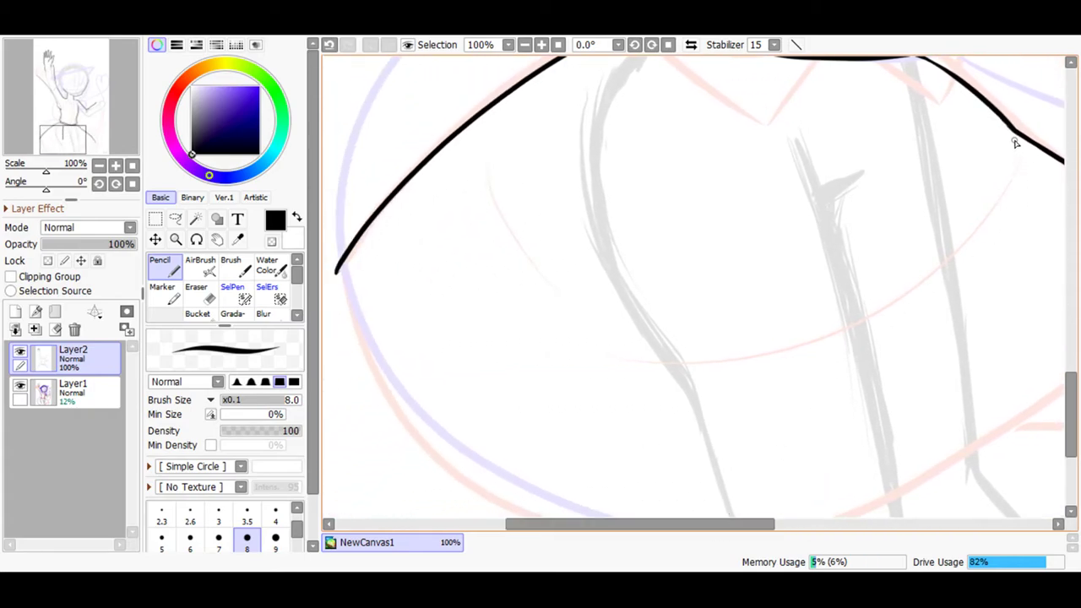
mouse_move(889, 300)
mouse_down()
mouse_move(698, 357)
mouse_move(646, 333)
mouse_up()
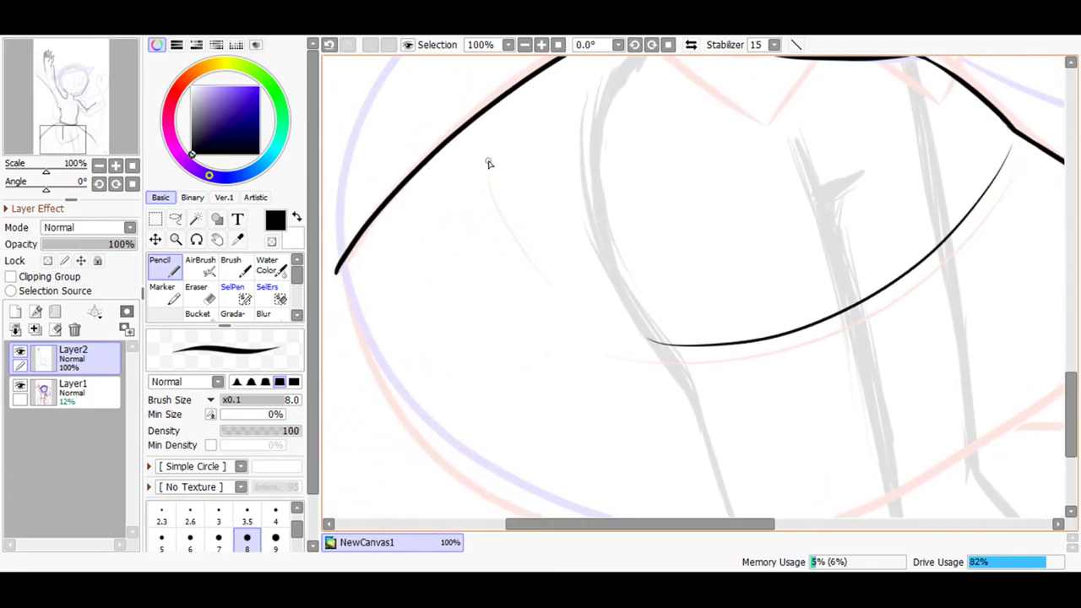
Ink the short left segment of the skirt's inner curve along the sketch, leaving a gap before the long curve.
drag(477, 173, 505, 301)
click(329, 45)
drag(482, 161, 591, 296)
click(329, 44)
drag(943, 239, 791, 314)
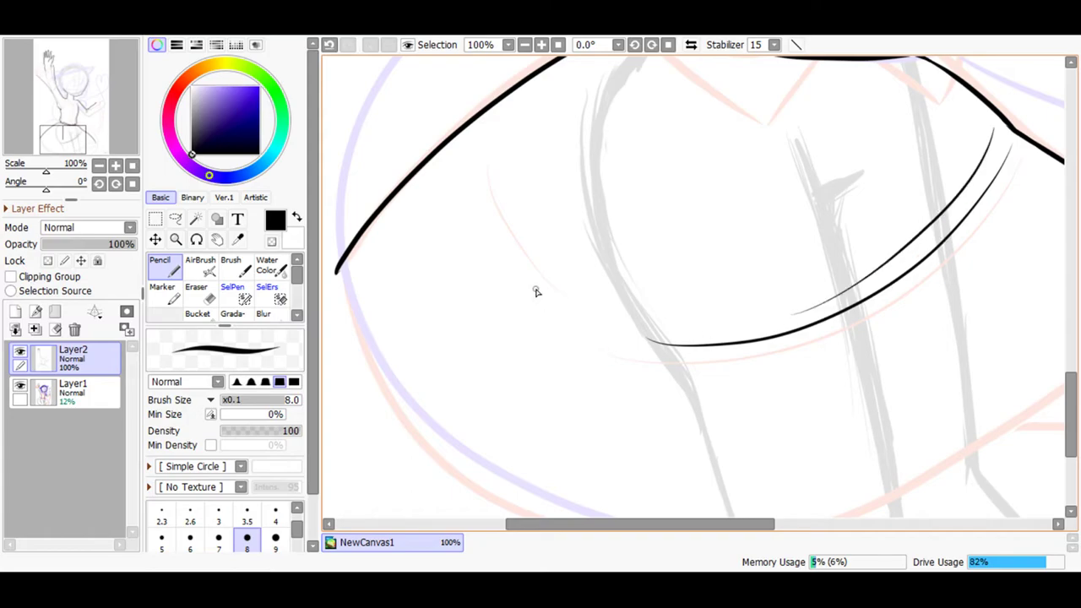
click(328, 45)
drag(479, 179, 565, 319)
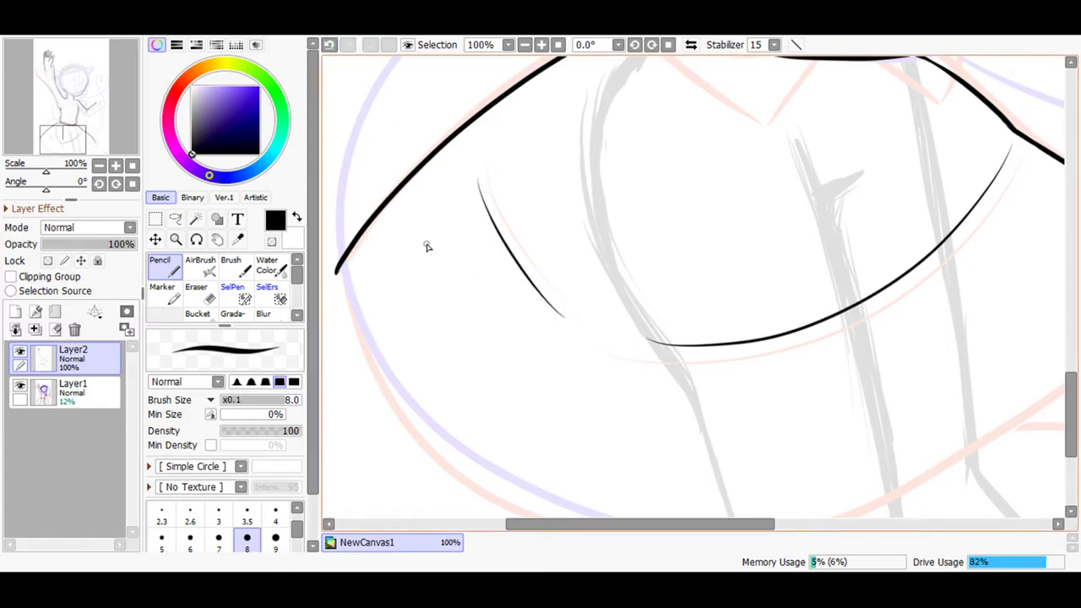
click(328, 45)
mouse_move(486, 164)
mouse_down()
mouse_move(524, 271)
mouse_move(577, 306)
mouse_up()
Ink the skirt's lower-left edge from its outer corner around to the bottom of the canvas.
mouse_move(693, 523)
mouse_down()
mouse_move(787, 512)
mouse_move(700, 529)
mouse_up()
click(525, 45)
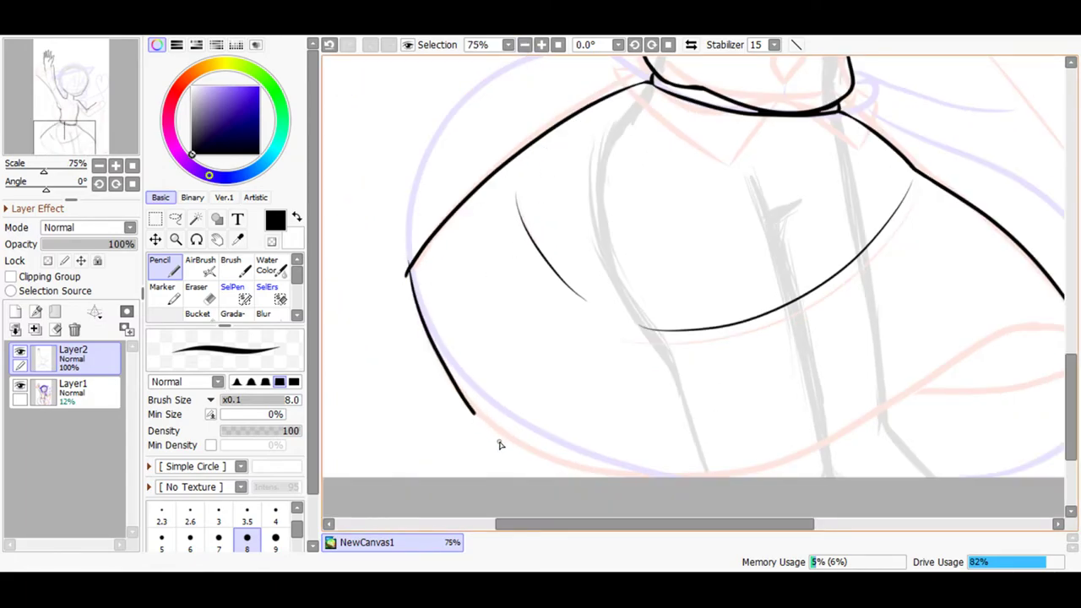
drag(574, 480, 660, 486)
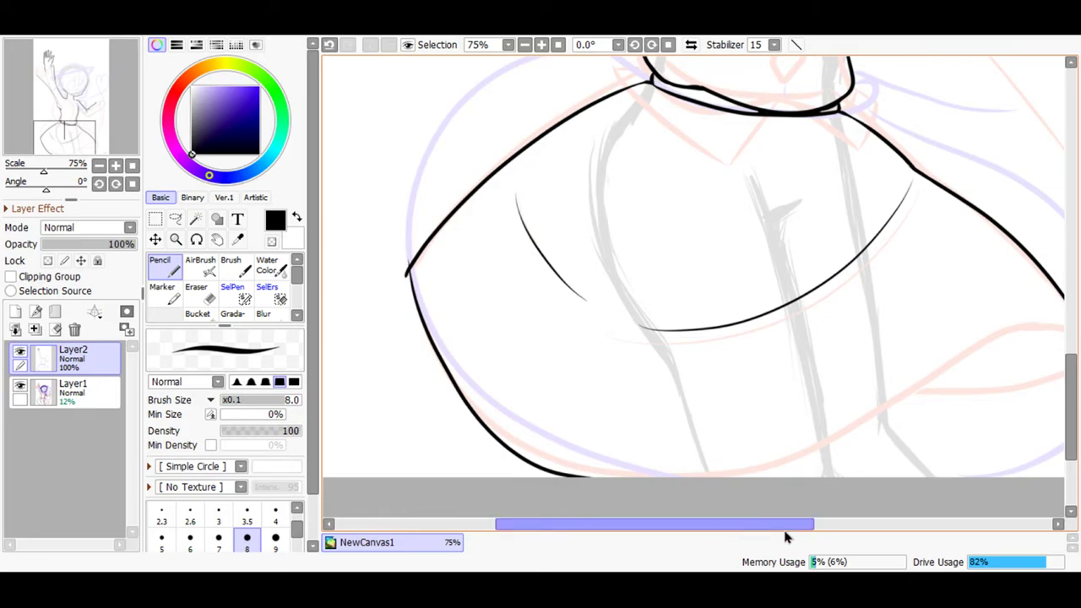
drag(785, 532, 800, 531)
click(330, 41)
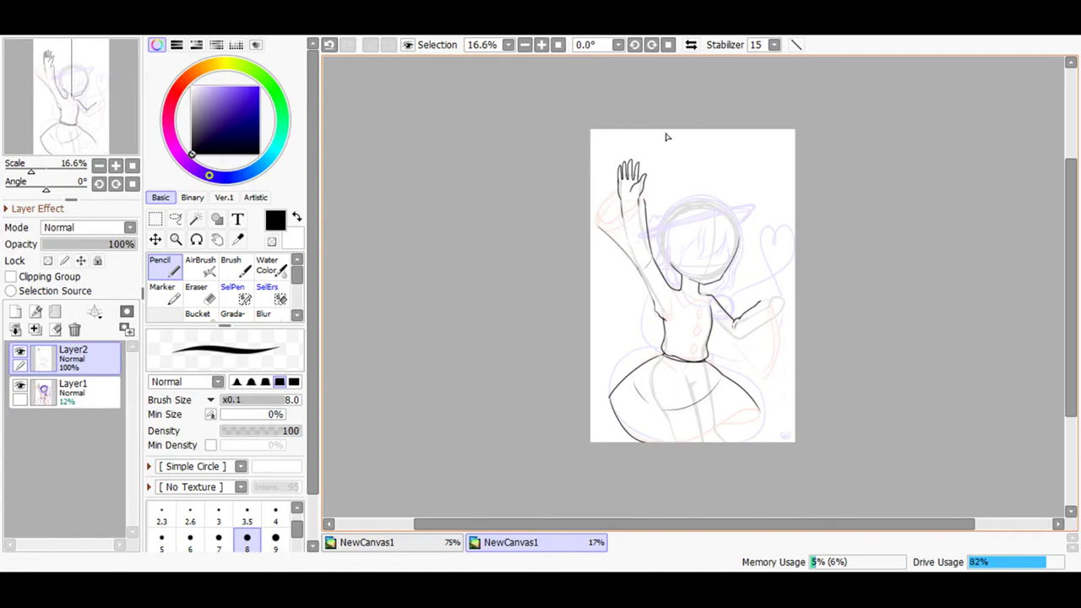
Undo the lower-left edge stroke of the skirt.
click(1073, 41)
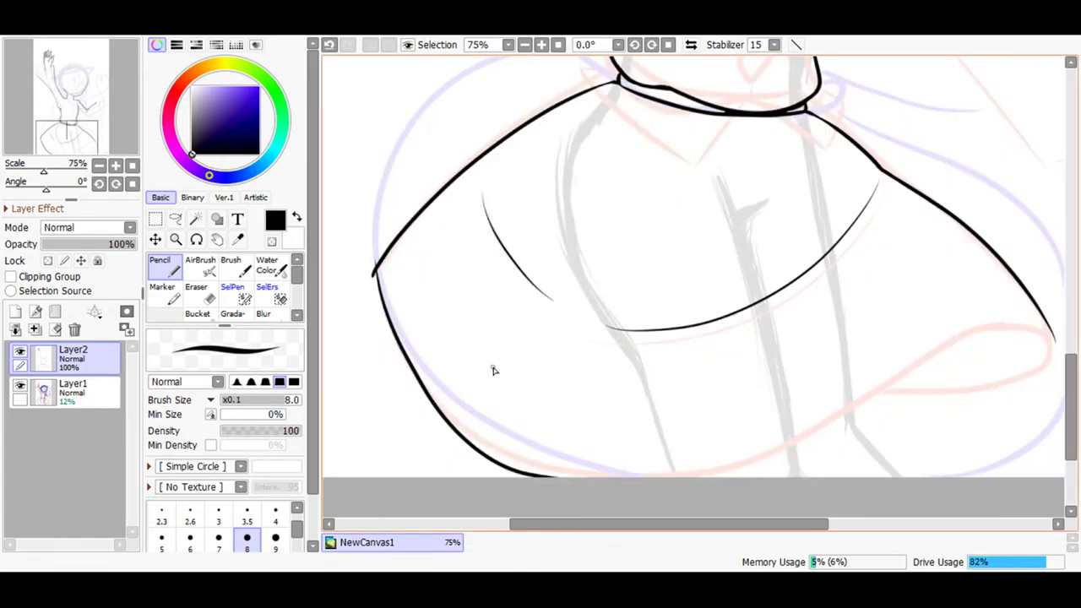
click(329, 44)
Try inking the skirt's hem from the left corner along the bottom up to the right corner.
mouse_move(379, 289)
mouse_down()
mouse_move(413, 374)
mouse_move(485, 441)
mouse_move(587, 491)
mouse_up()
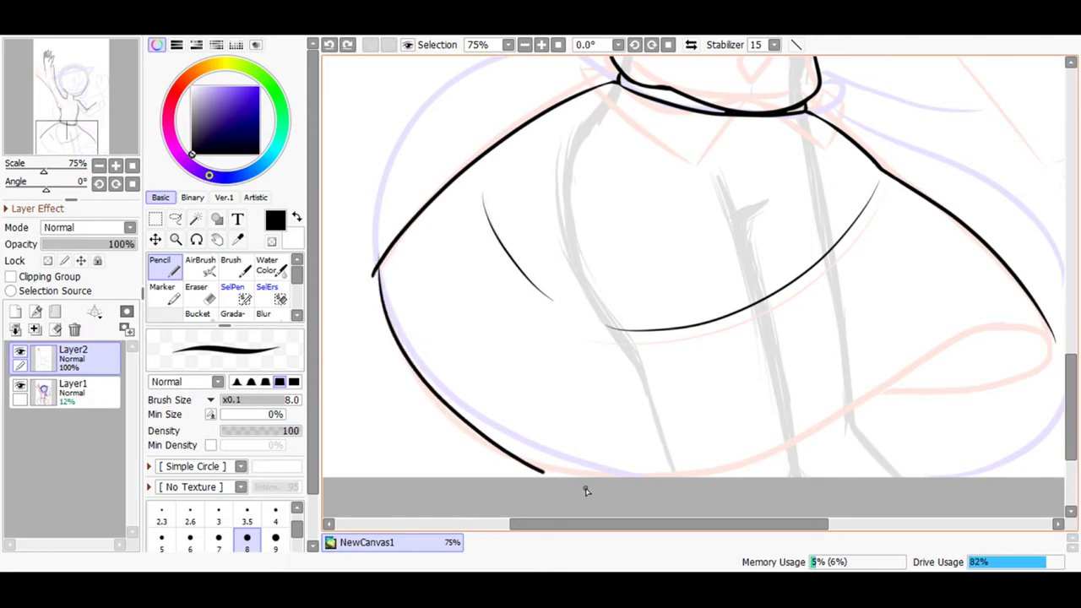
click(330, 44)
mouse_move(423, 389)
mouse_down()
mouse_move(525, 459)
mouse_move(664, 483)
mouse_move(789, 464)
mouse_move(945, 366)
mouse_move(1014, 337)
mouse_move(1056, 345)
mouse_up()
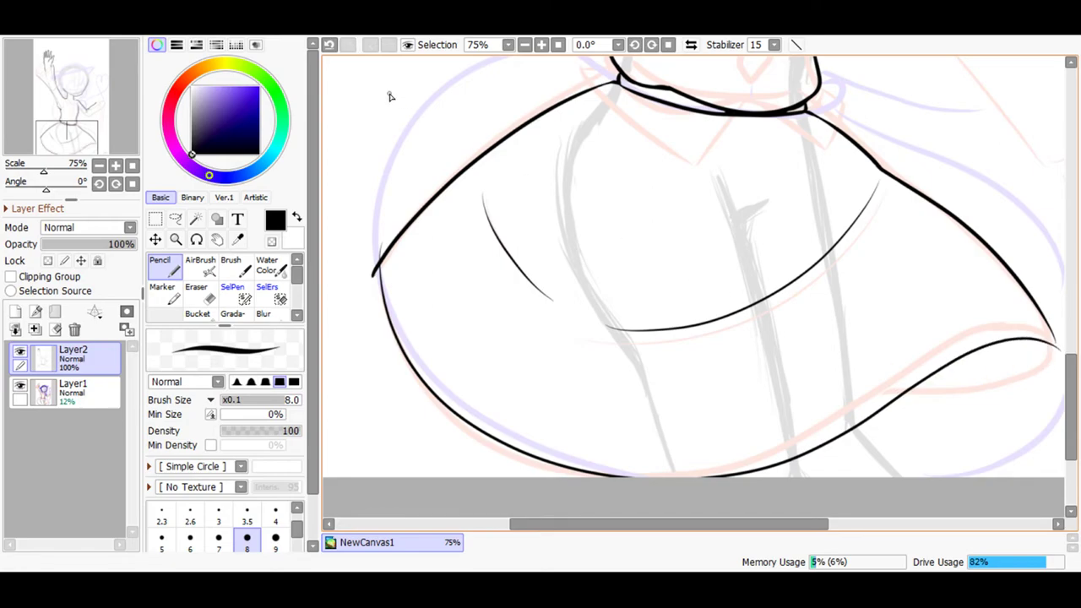
click(329, 44)
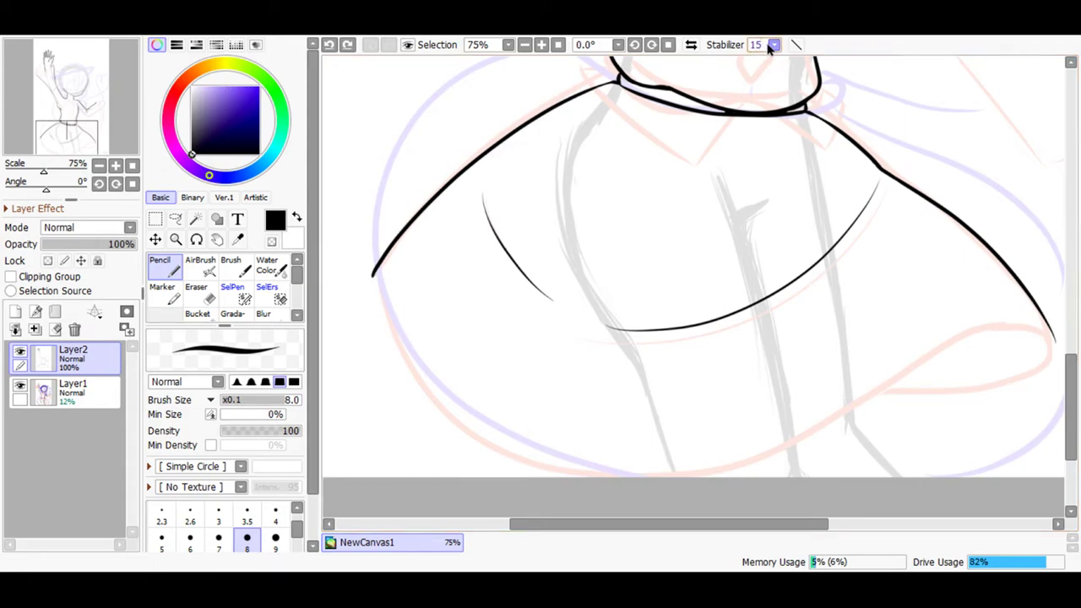
Set the stabilizer to 10 and try inking the skirt's hem between its right and left corners in one stroke.
click(760, 213)
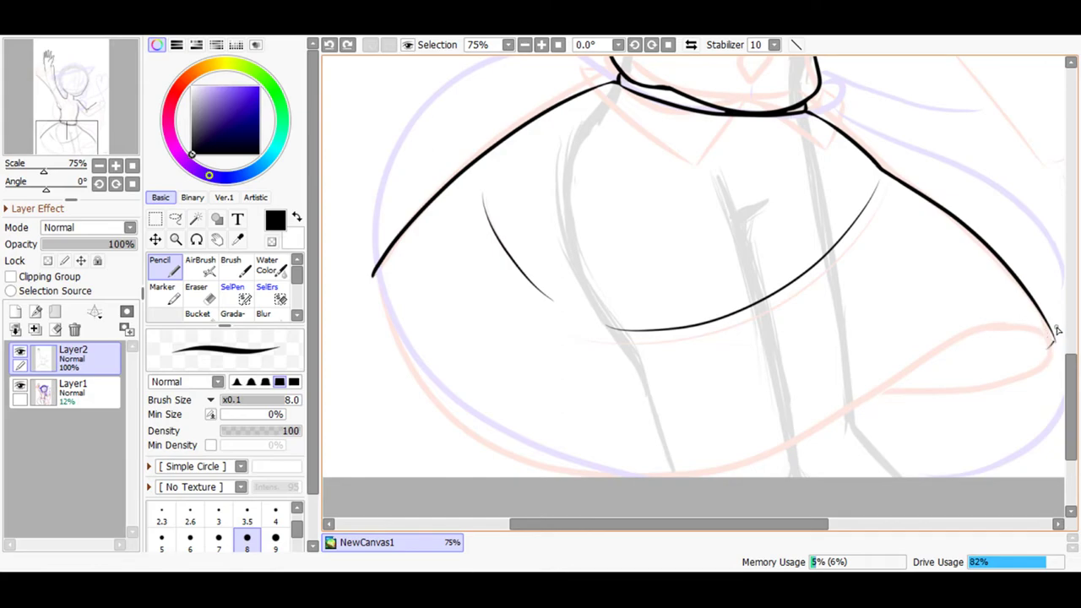
mouse_move(959, 365)
mouse_down()
mouse_move(891, 431)
mouse_move(809, 490)
mouse_up()
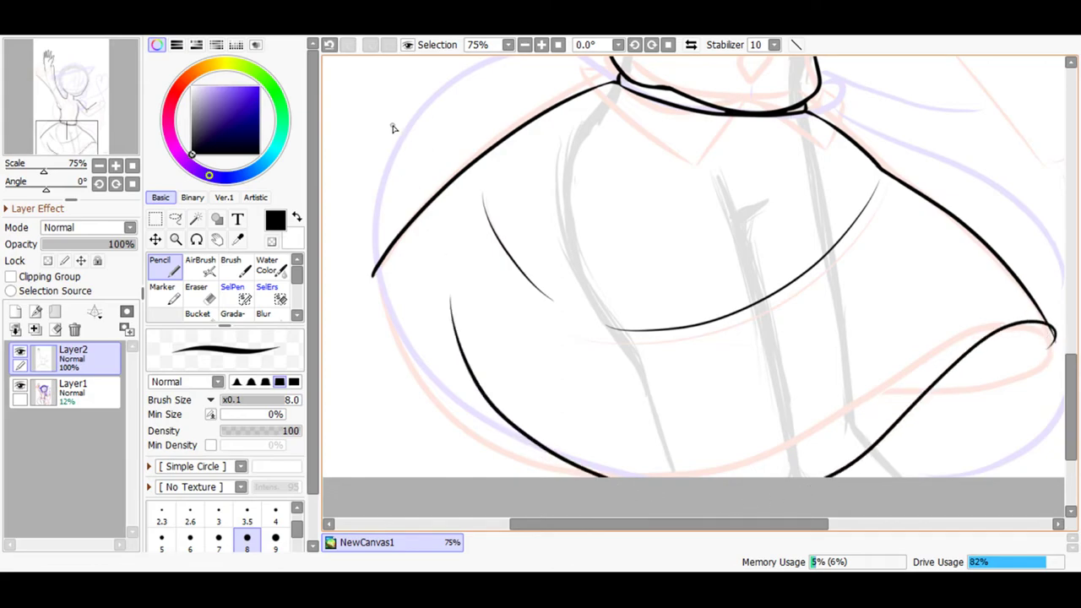
click(329, 44)
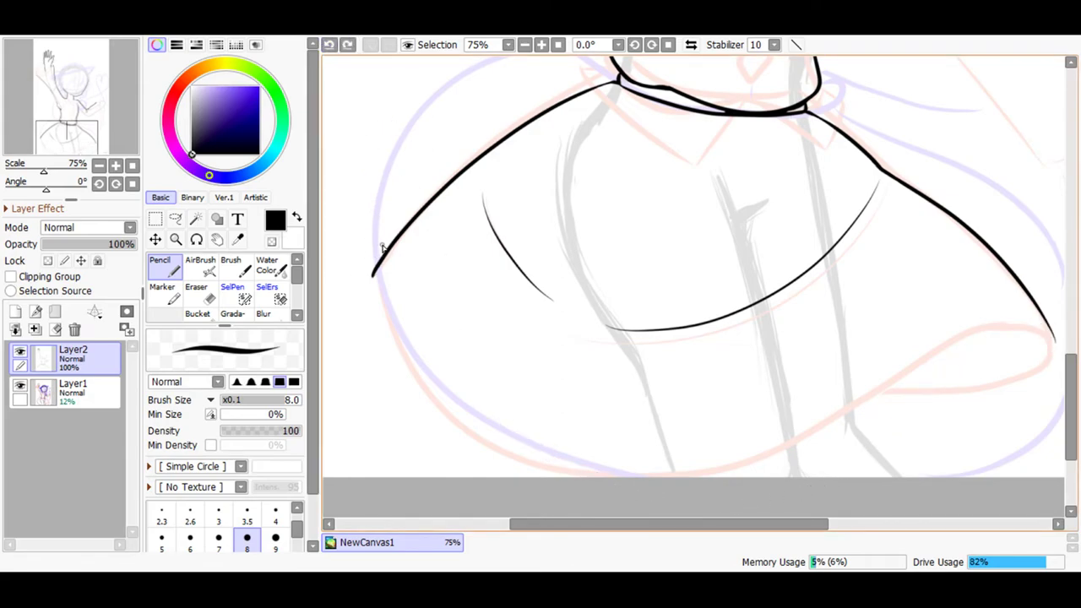
mouse_move(391, 343)
mouse_down()
mouse_move(429, 398)
mouse_move(499, 451)
mouse_move(578, 477)
mouse_move(675, 457)
mouse_move(959, 307)
mouse_move(1020, 313)
mouse_up()
click(330, 44)
mouse_move(380, 245)
mouse_down()
mouse_move(386, 314)
mouse_move(490, 437)
mouse_move(647, 475)
mouse_move(694, 473)
mouse_up()
click(330, 44)
Try inking the hem as two strokes, one around the lower left and one rising to the right corner.
mouse_move(375, 283)
mouse_down()
mouse_move(398, 364)
mouse_move(459, 427)
mouse_move(530, 468)
mouse_move(625, 494)
mouse_up()
mouse_move(766, 461)
mouse_down()
mouse_move(980, 319)
mouse_move(1018, 312)
mouse_move(1054, 344)
mouse_up()
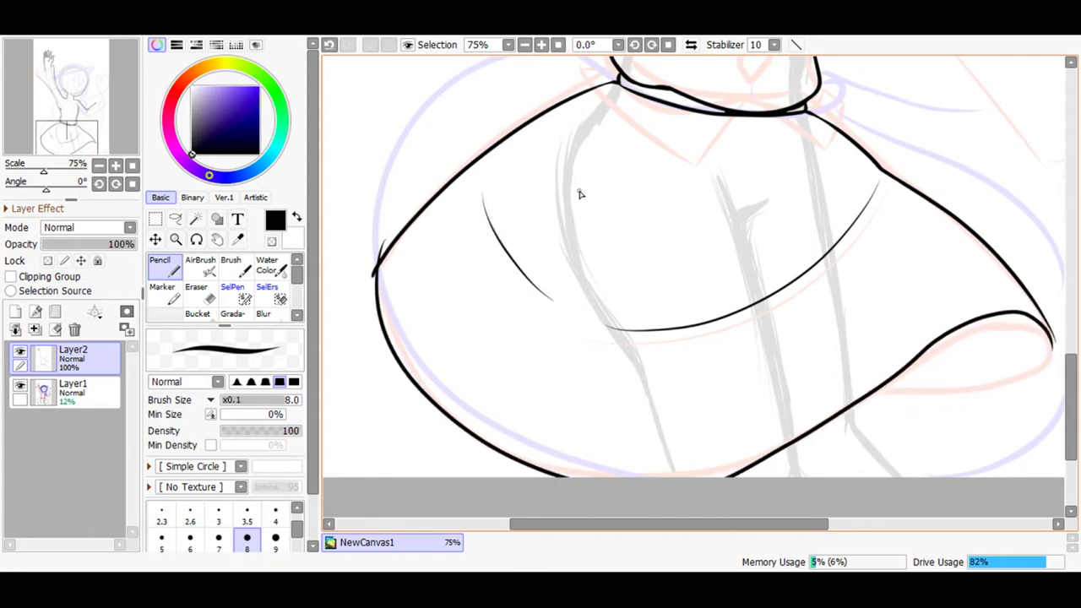
click(330, 45)
click(329, 45)
click(330, 45)
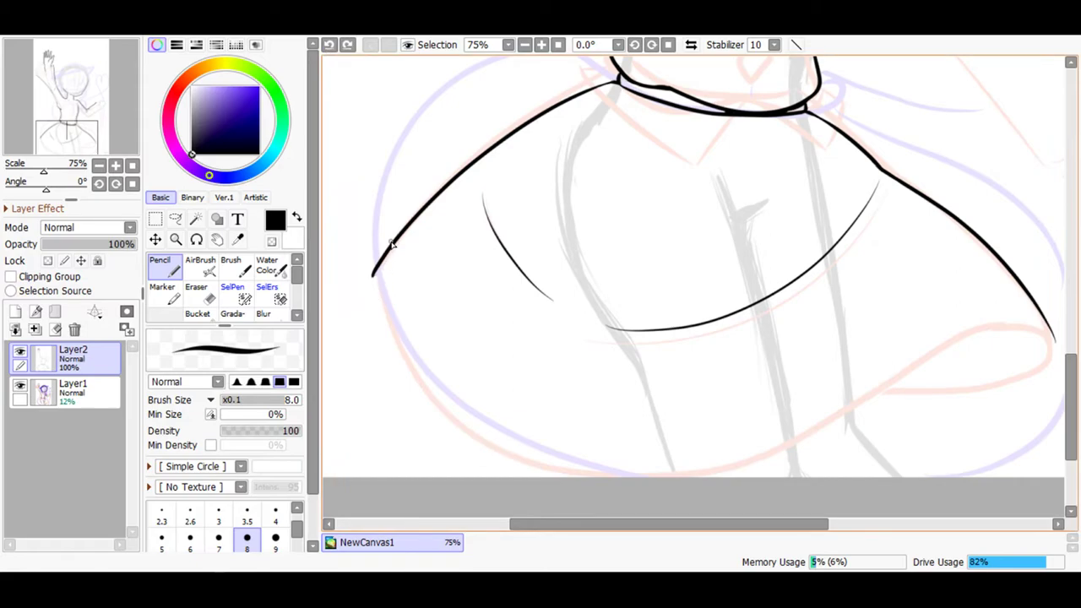
Try further versions of the hem curve, starting at the skirt's left corner and curling around at the right corner.
mouse_move(420, 404)
mouse_down()
mouse_move(668, 495)
mouse_move(1048, 307)
mouse_move(1054, 342)
mouse_up()
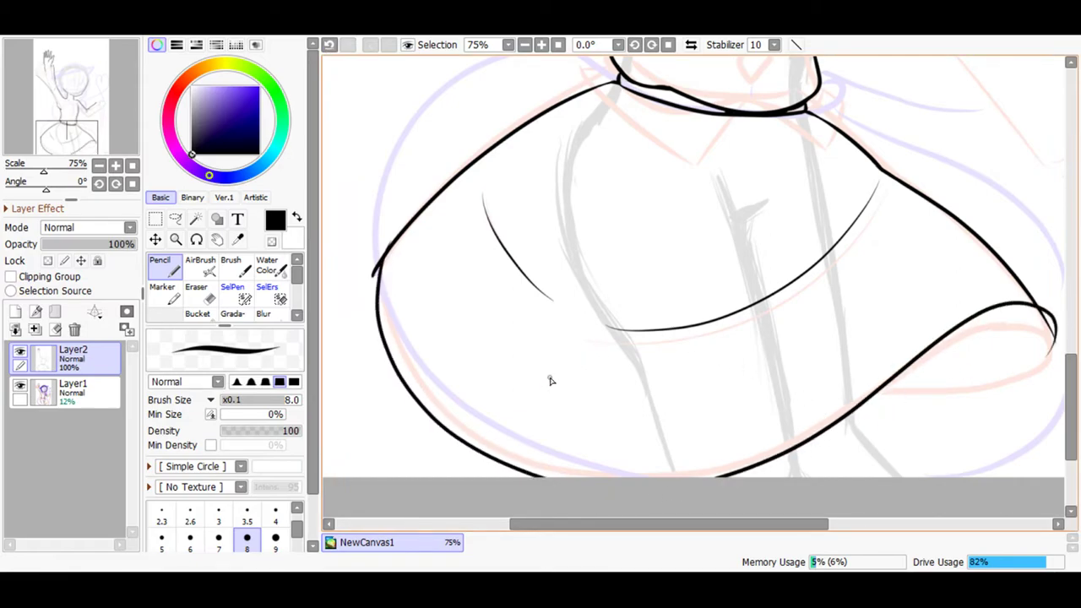
click(330, 44)
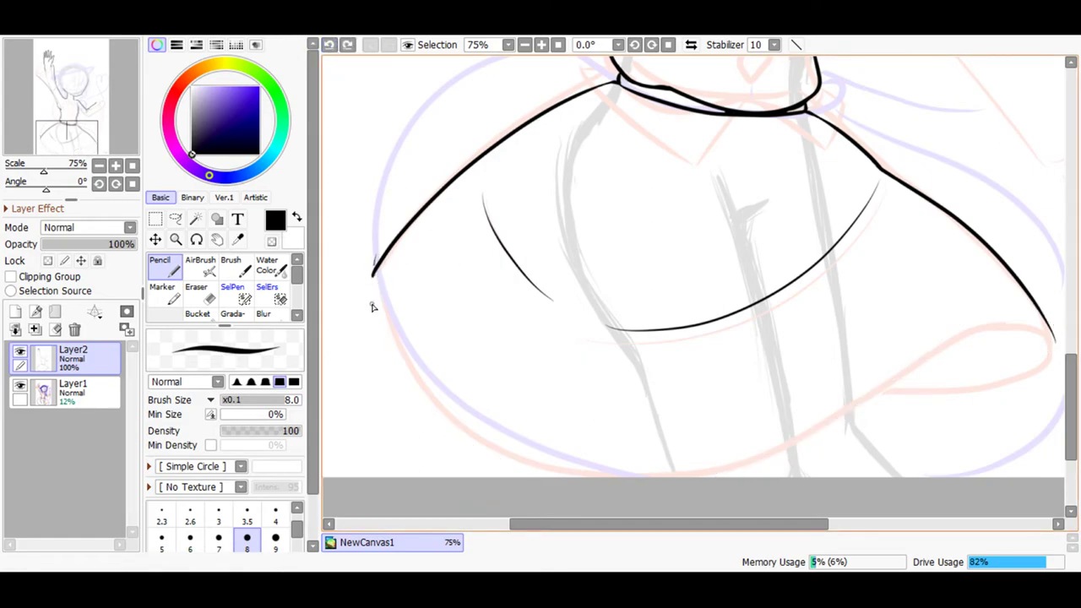
mouse_move(428, 426)
mouse_down()
mouse_move(488, 465)
mouse_move(567, 488)
mouse_up()
mouse_move(755, 448)
mouse_down()
mouse_move(918, 349)
mouse_move(1014, 330)
mouse_move(1032, 366)
mouse_up()
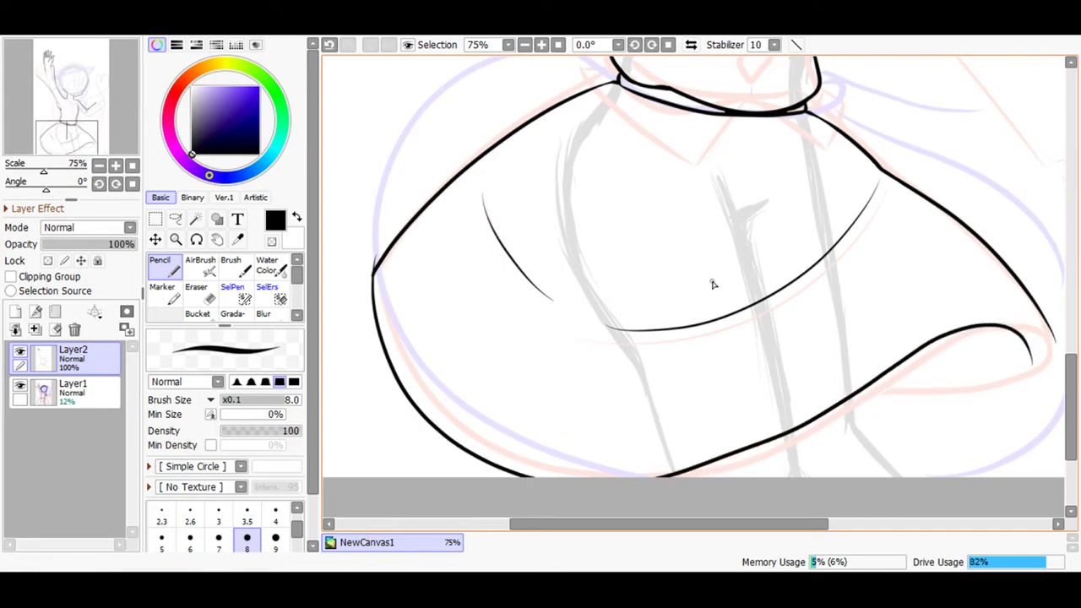
click(330, 45)
mouse_move(382, 259)
mouse_down()
mouse_move(418, 390)
mouse_move(500, 448)
mouse_move(603, 478)
mouse_move(718, 459)
mouse_move(961, 313)
mouse_move(1034, 304)
mouse_move(985, 371)
mouse_move(1012, 357)
mouse_up()
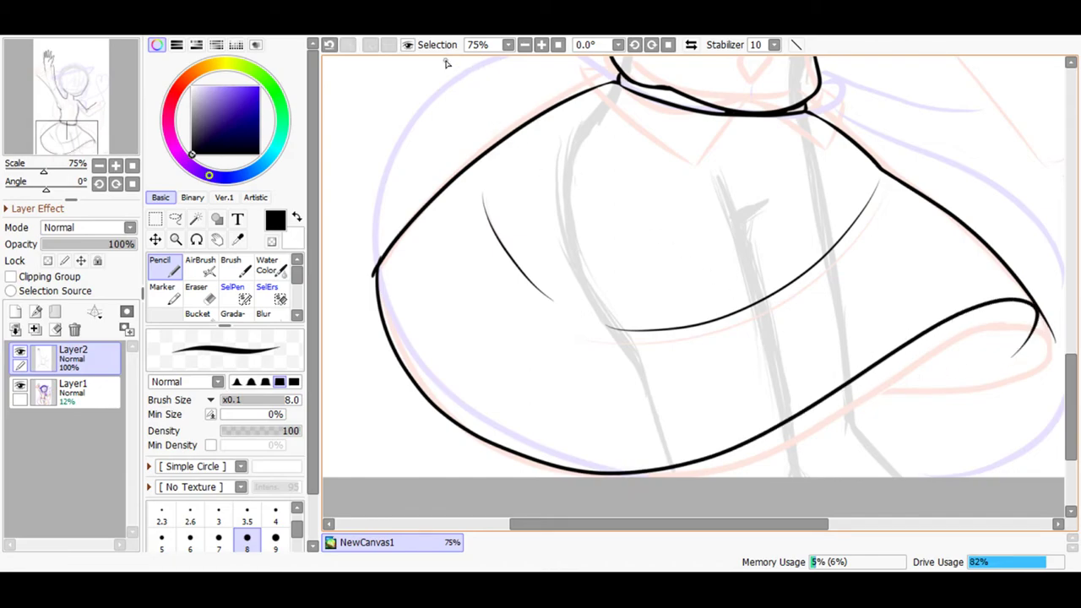
click(329, 45)
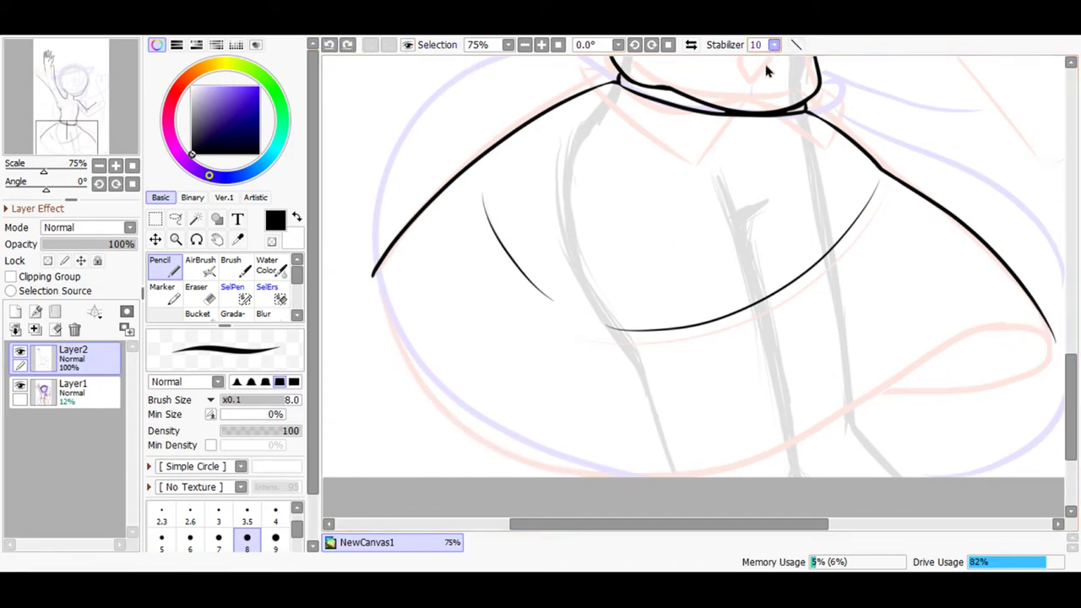
Set the stabilizer to 15 and ink the skirt's hem from the right corner along the bottom up to the left corner.
mouse_move(380, 281)
mouse_down()
mouse_move(414, 387)
mouse_move(502, 452)
mouse_move(623, 483)
mouse_move(736, 460)
mouse_move(1007, 284)
mouse_move(1049, 296)
mouse_up()
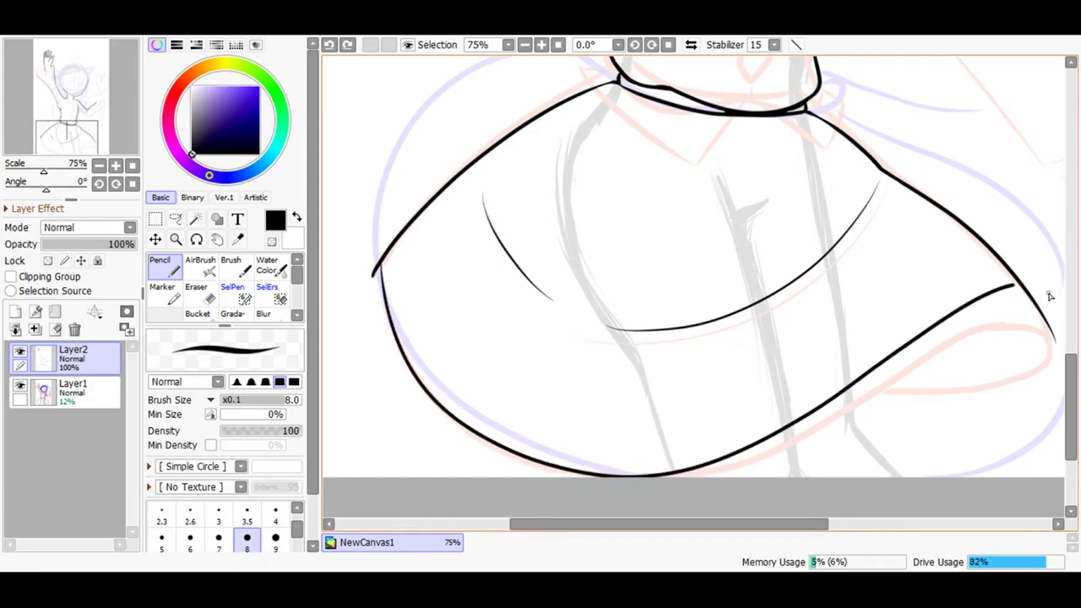
click(330, 45)
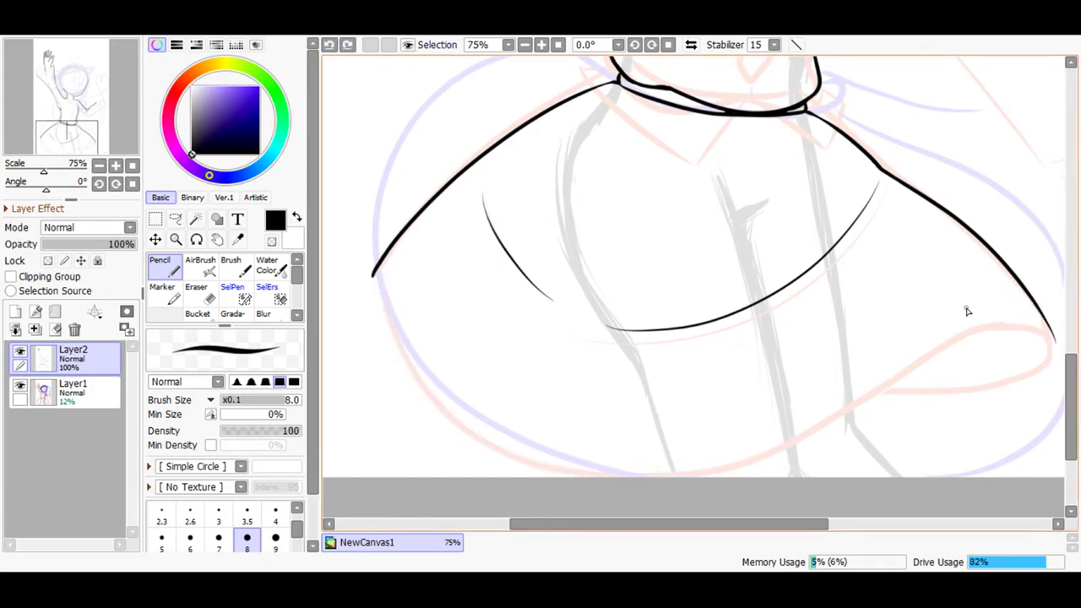
mouse_move(897, 418)
mouse_down()
mouse_move(786, 467)
mouse_move(588, 481)
mouse_move(461, 441)
mouse_move(395, 345)
mouse_move(382, 226)
mouse_up()
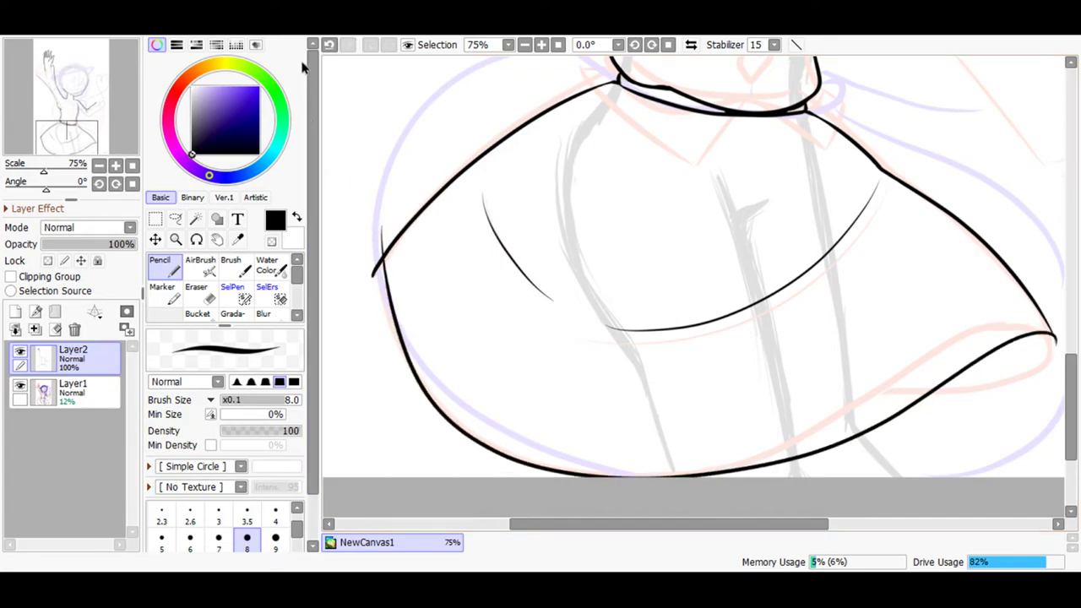
click(329, 45)
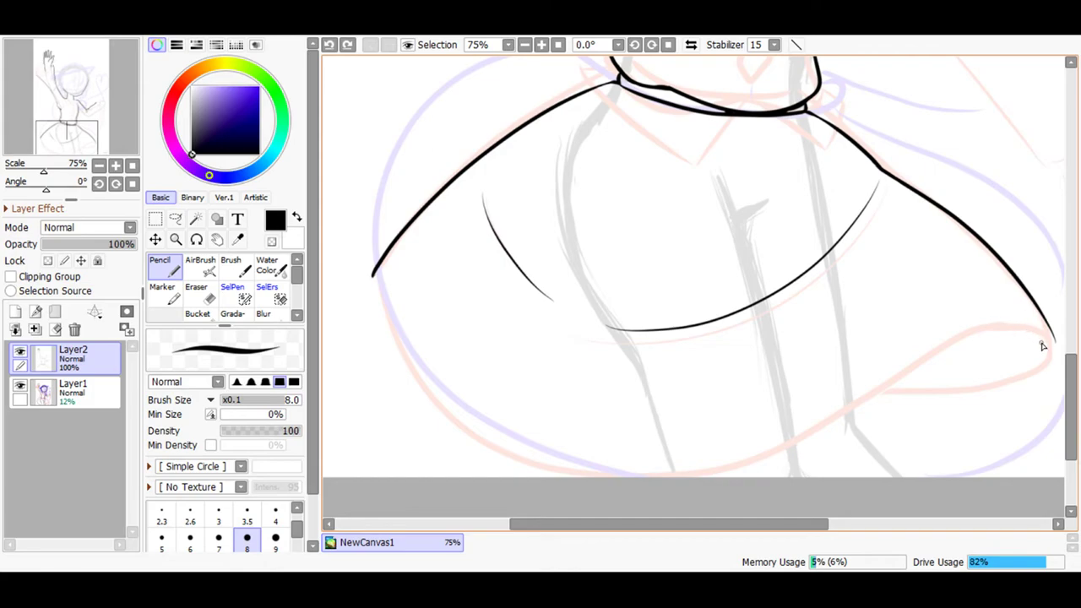
mouse_move(1053, 326)
mouse_down()
mouse_move(1001, 327)
mouse_move(778, 470)
mouse_move(666, 498)
mouse_move(552, 477)
mouse_move(452, 409)
mouse_move(404, 349)
mouse_move(378, 272)
mouse_move(382, 203)
mouse_up()
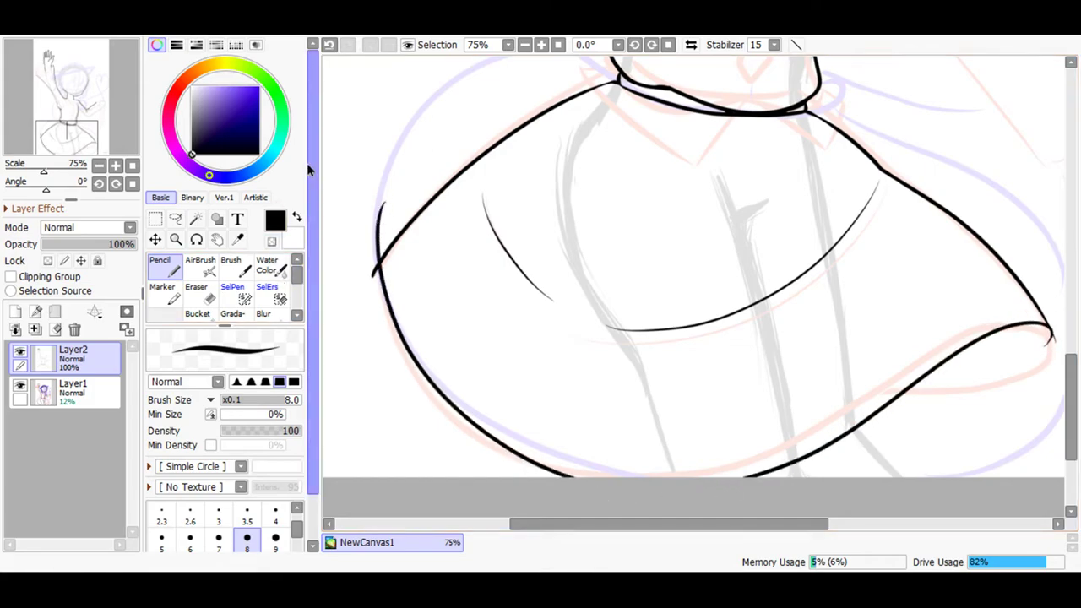
Erase the line ends overshooting the skirt's left and right corners.
click(542, 44)
drag(662, 525, 569, 519)
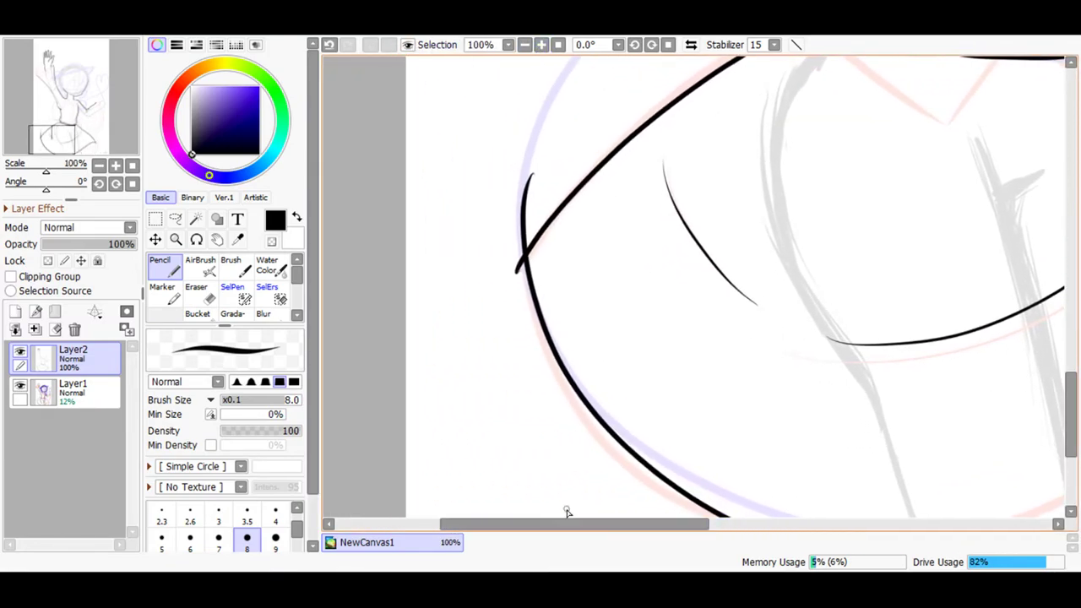
click(209, 296)
drag(531, 207, 514, 236)
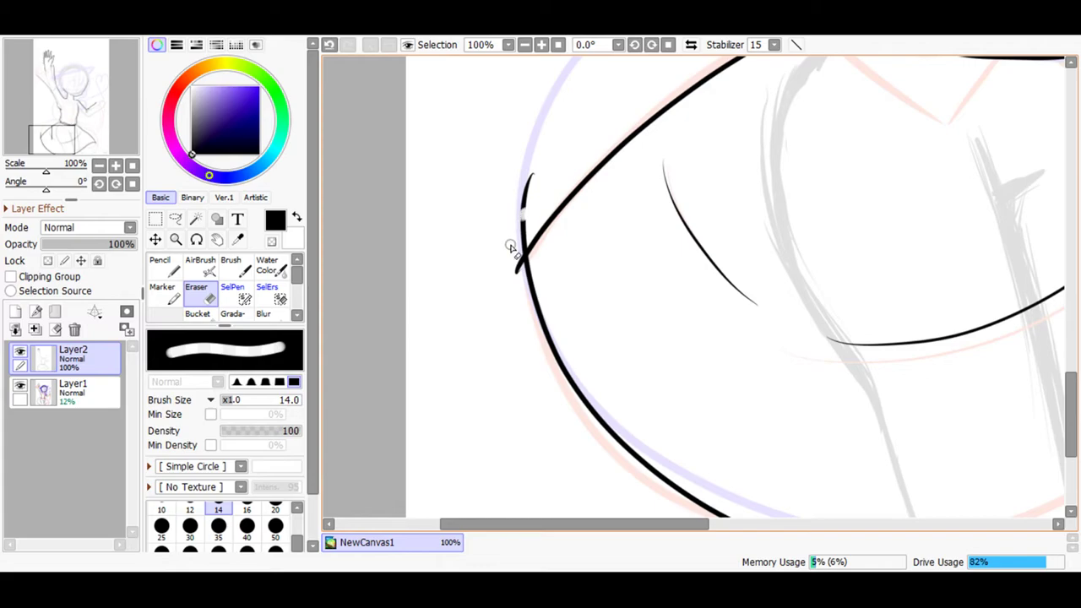
drag(530, 169, 520, 218)
mouse_move(662, 521)
mouse_down()
mouse_move(825, 502)
mouse_move(849, 350)
mouse_up()
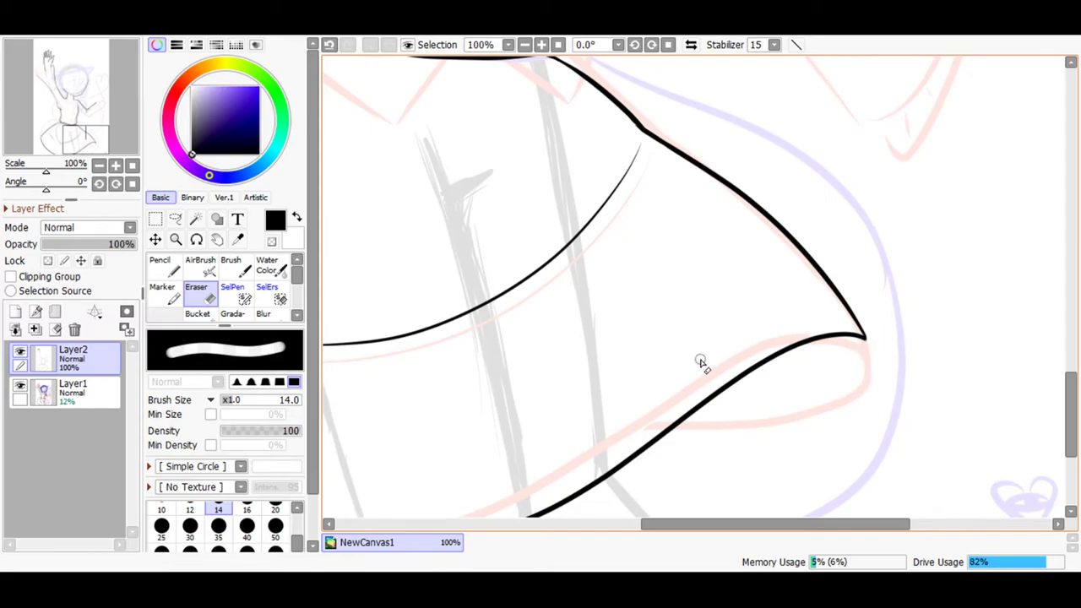
Close and smooth the joint at the skirt's left corner with the Pencil.
click(162, 267)
mouse_move(652, 526)
mouse_down()
mouse_move(600, 519)
mouse_move(476, 455)
mouse_up()
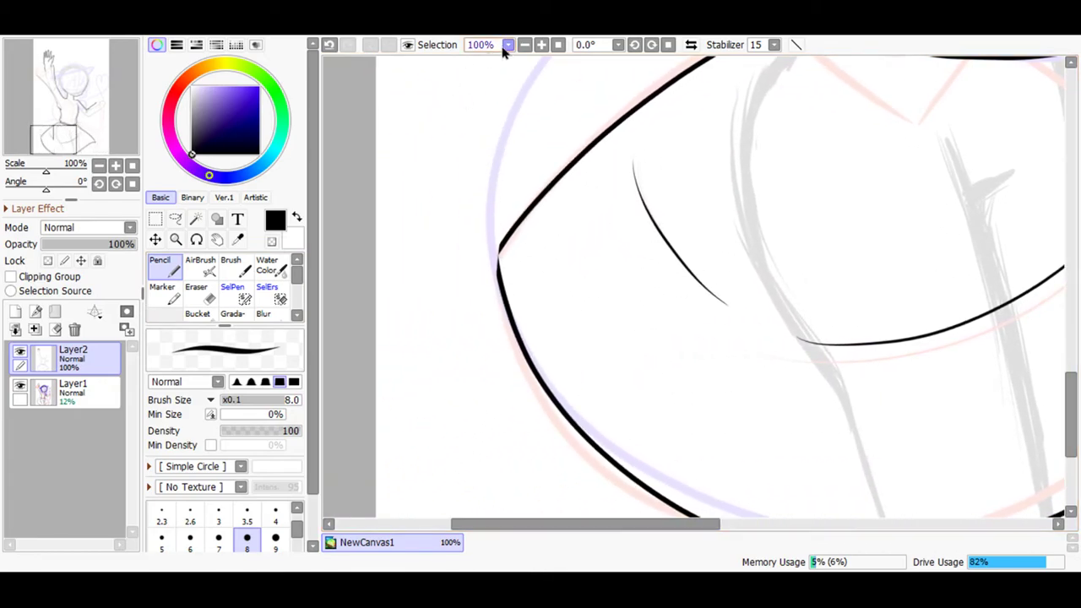
scroll(498, 243, up, 2)
drag(572, 526, 537, 522)
mouse_move(495, 248)
mouse_down()
mouse_move(490, 213)
mouse_move(512, 197)
mouse_move(497, 212)
mouse_up()
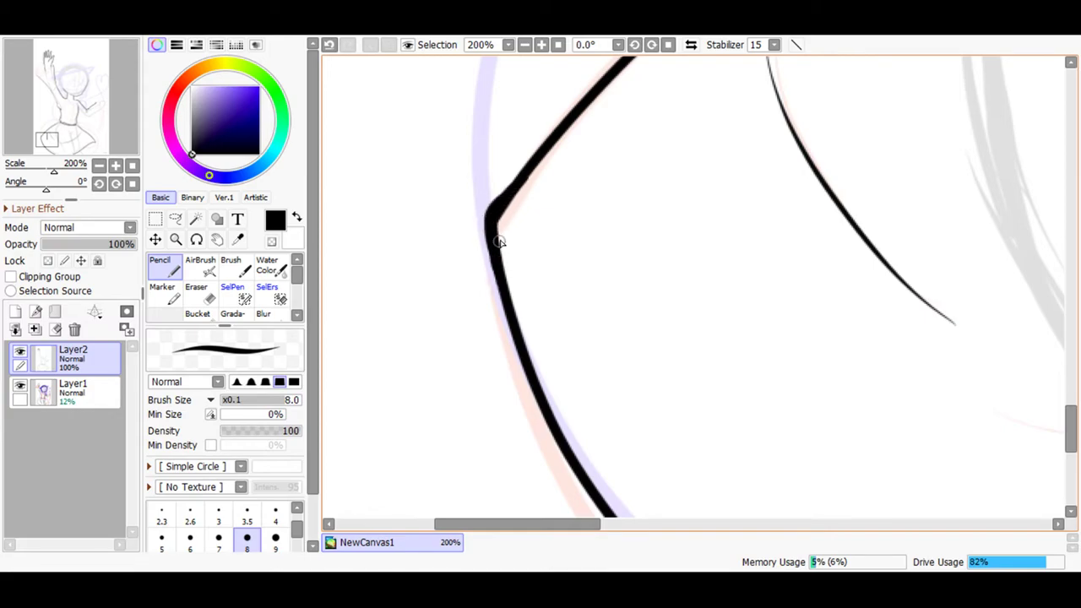
Ink the hem's folded underside from the skirt's right corner back to the hem line, and touch up the joints at both ends.
drag(608, 524, 879, 467)
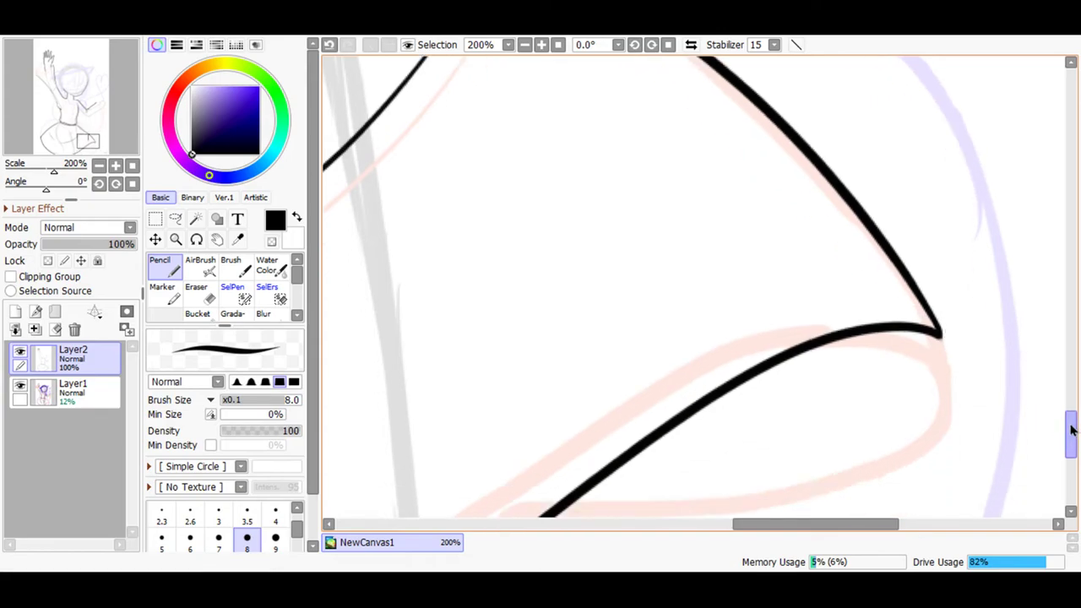
drag(1071, 430, 1071, 457)
mouse_move(936, 113)
mouse_down()
mouse_move(941, 158)
mouse_move(894, 234)
mouse_move(810, 285)
mouse_move(711, 318)
mouse_move(483, 365)
mouse_up()
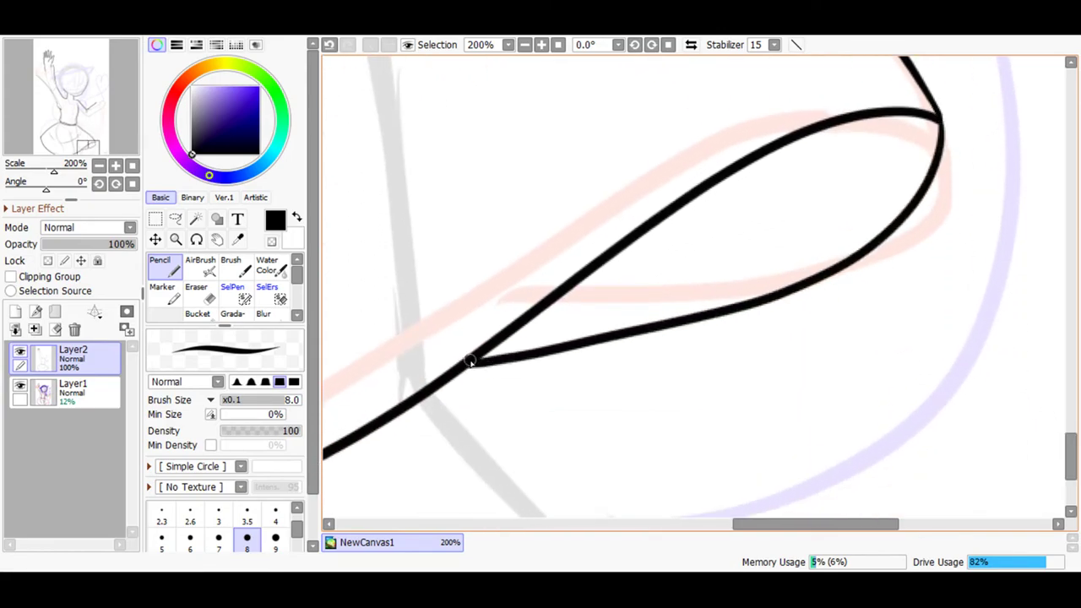
drag(939, 135, 941, 111)
click(523, 46)
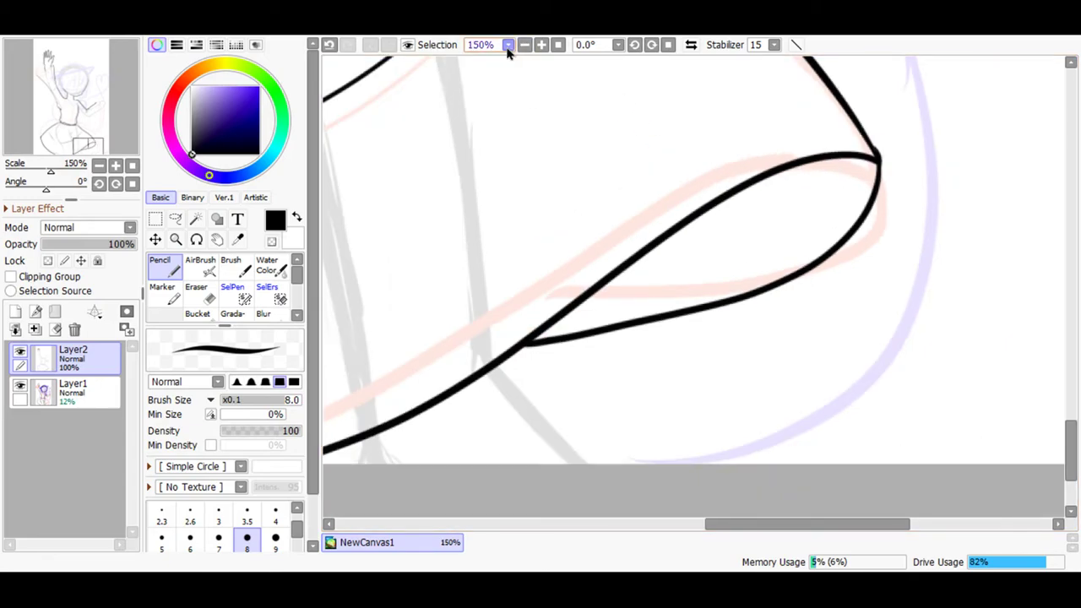
click(541, 44)
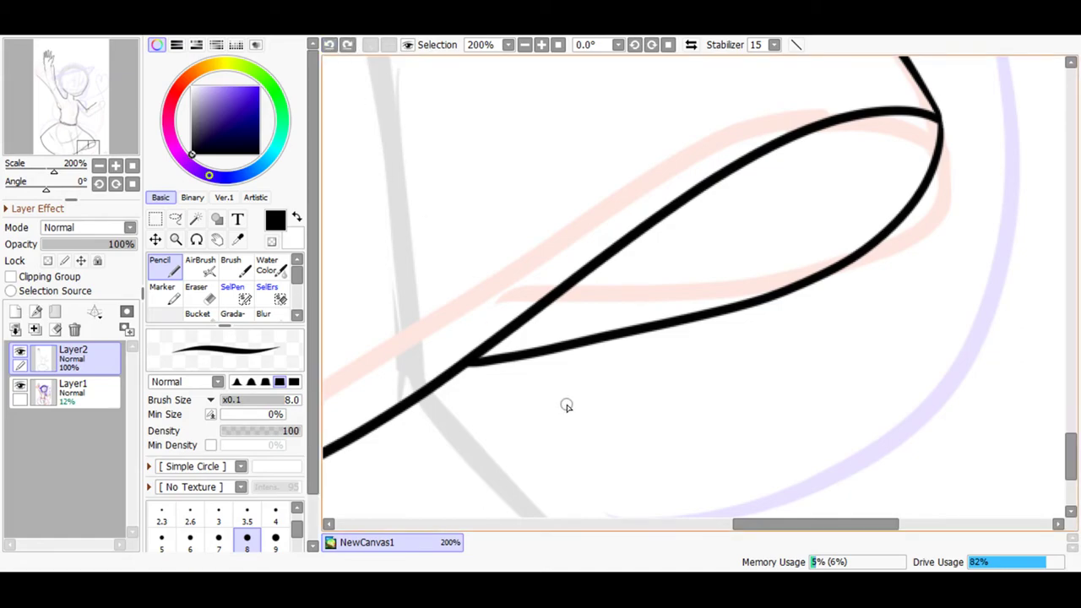
drag(448, 376, 463, 366)
Try inking the short leg line below the hem, near the inner end of the fold.
drag(743, 524, 601, 525)
click(525, 45)
click(525, 45)
click(524, 45)
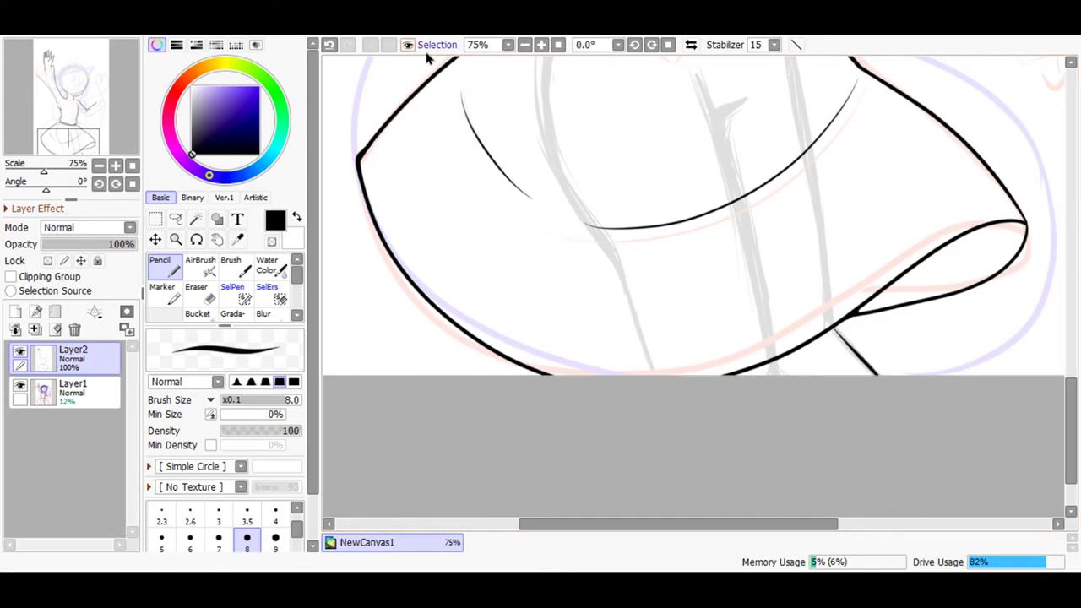
click(525, 45)
click(541, 44)
click(329, 45)
Ink the outer edge of the right arm's hanging sleeve in one long curve from the wrist downward, redoing the first attempt.
drag(1071, 423, 1052, 253)
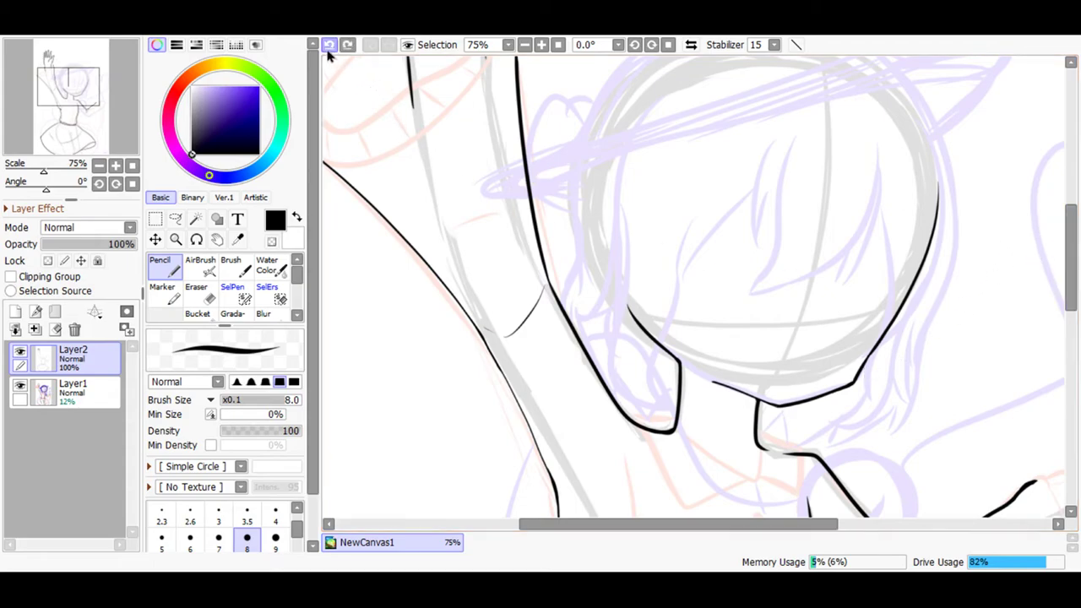
drag(1070, 265, 1071, 315)
scroll(860, 480, down, 3)
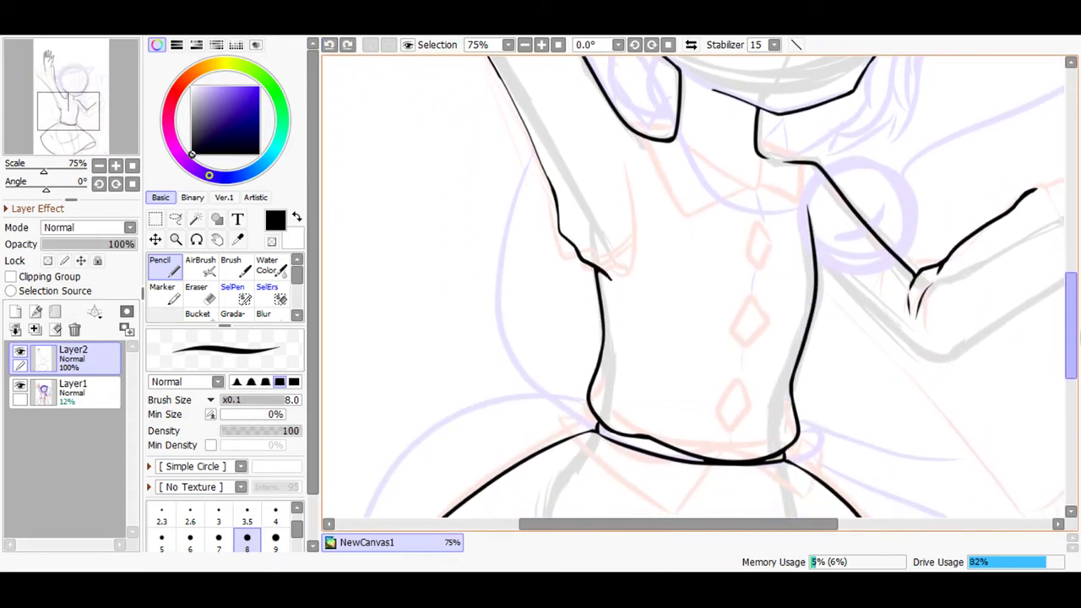
drag(656, 517, 782, 519)
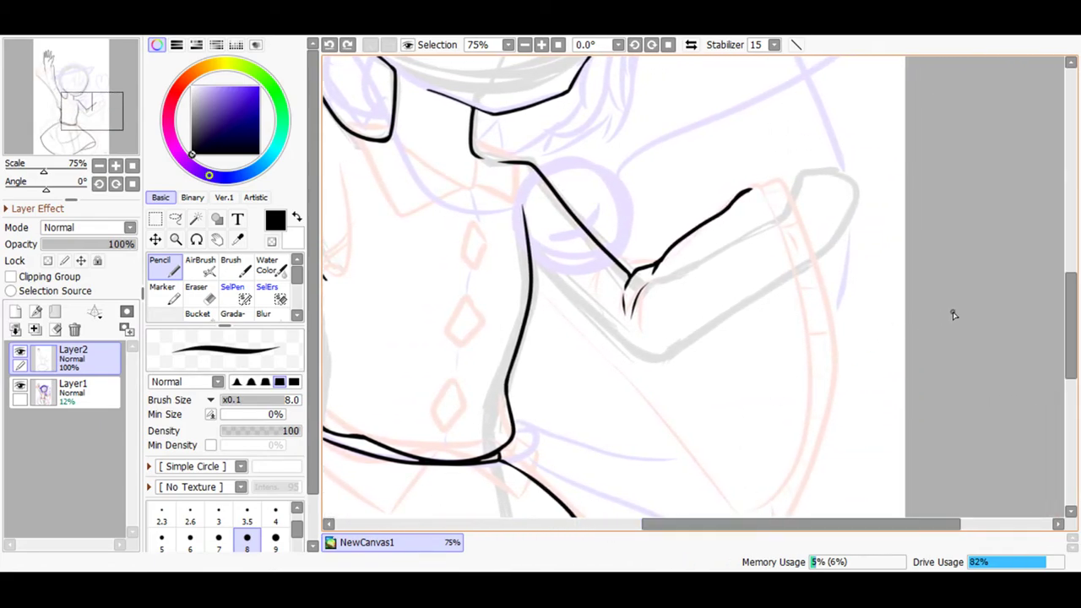
drag(799, 324, 776, 517)
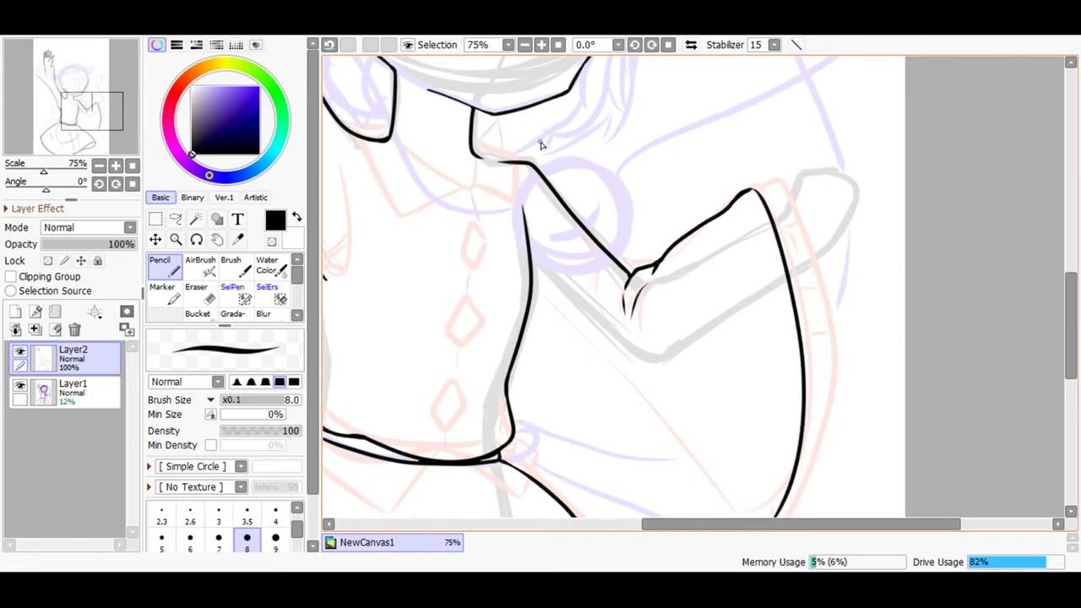
click(329, 46)
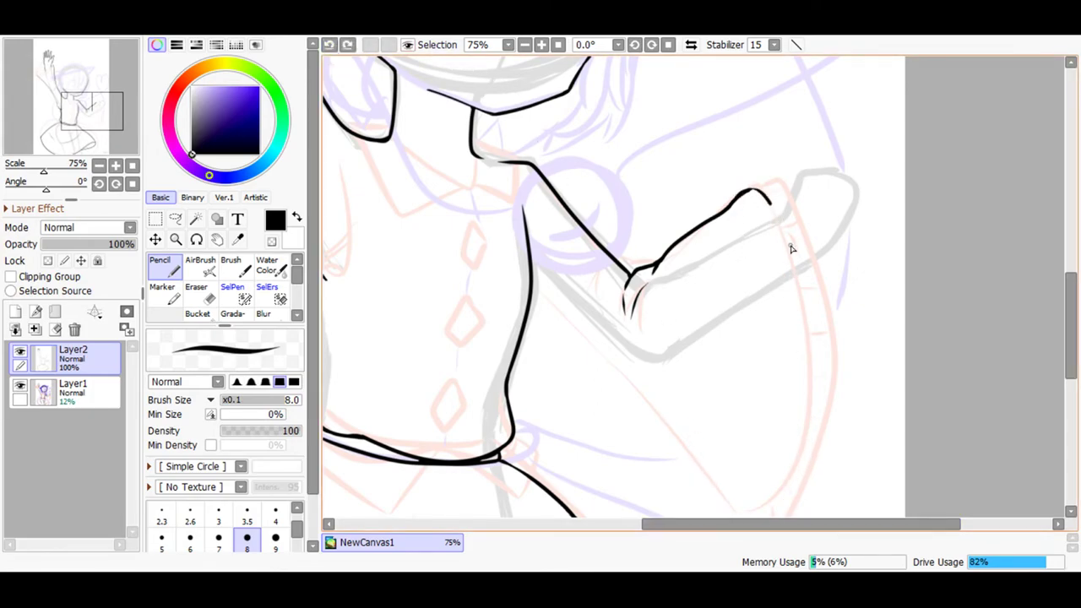
mouse_move(812, 348)
mouse_down()
mouse_move(797, 413)
mouse_move(735, 515)
mouse_up()
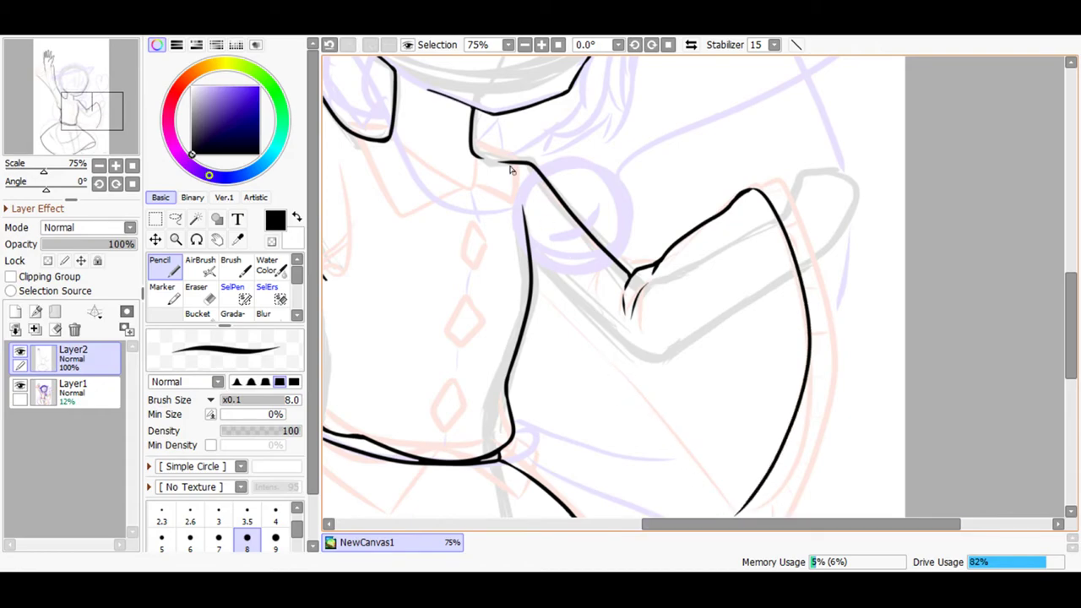
Redo the hanging sleeve's outer edge until one long, smooth curve runs from the wrist corner down toward the sleeve's lower tip.
click(329, 45)
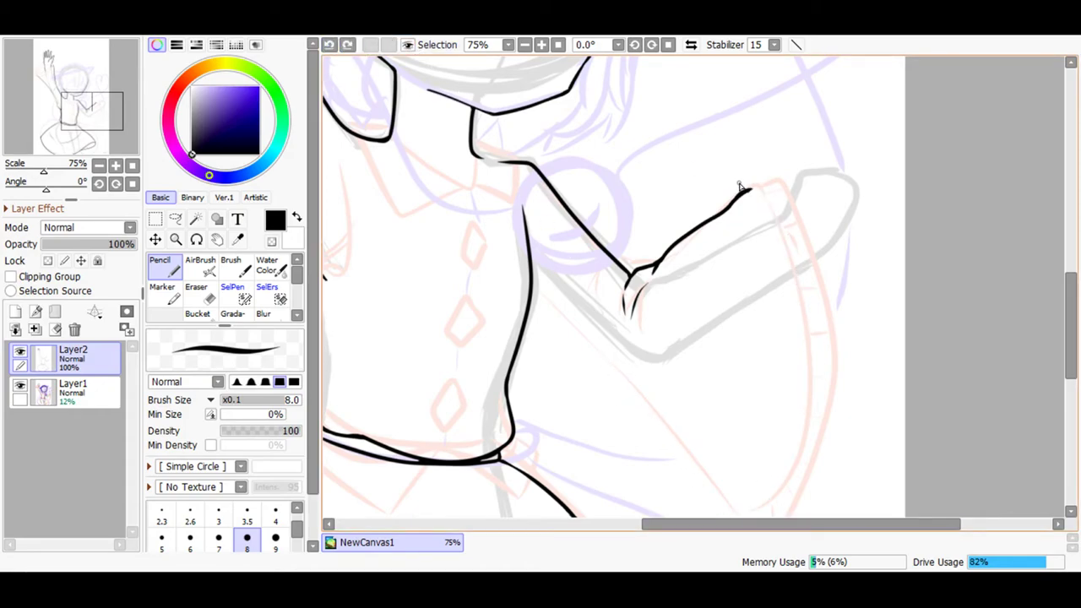
mouse_move(789, 248)
mouse_down()
mouse_move(803, 333)
mouse_move(791, 443)
mouse_move(726, 506)
mouse_move(665, 492)
mouse_up()
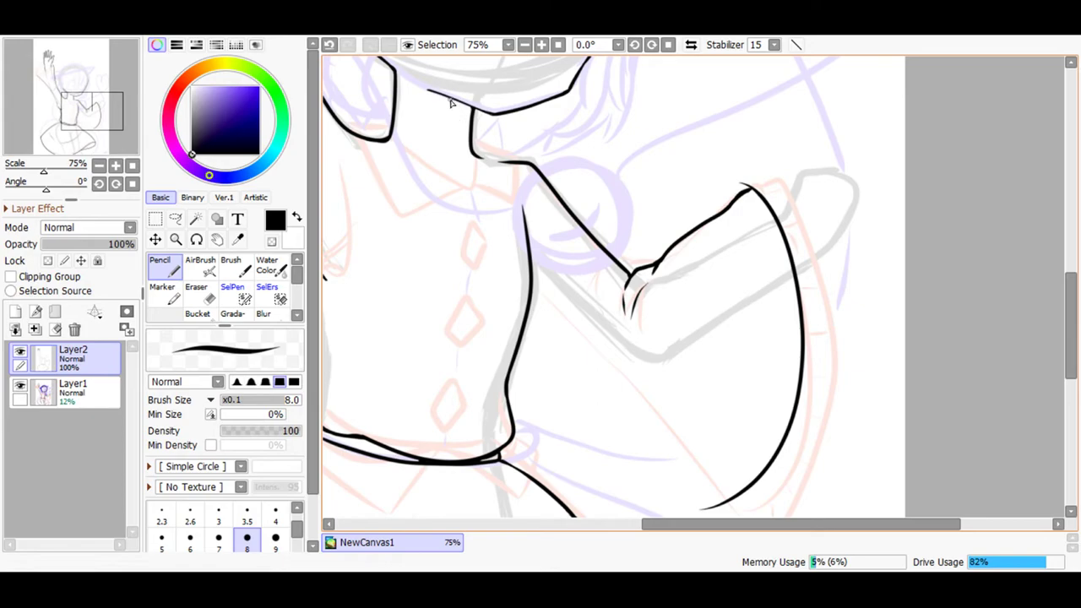
click(328, 44)
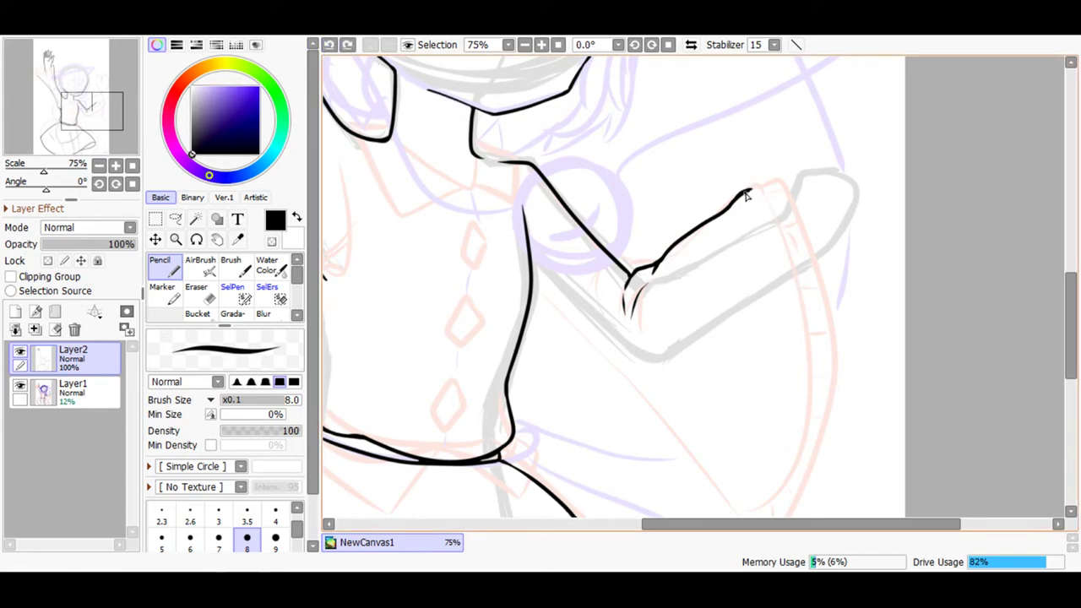
mouse_move(761, 193)
mouse_down()
mouse_move(816, 406)
mouse_move(688, 540)
mouse_up()
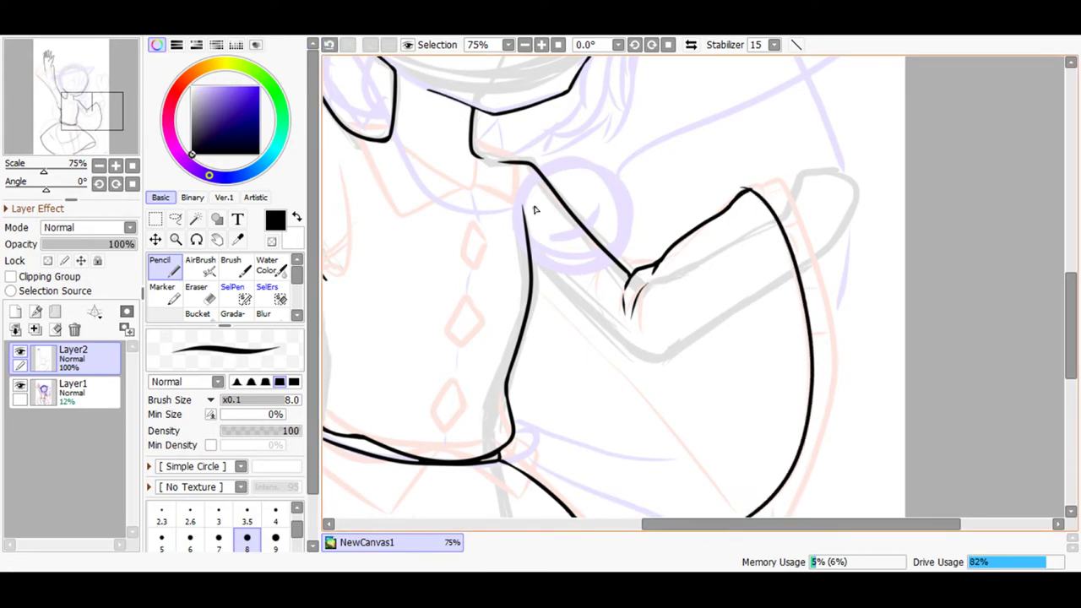
click(329, 44)
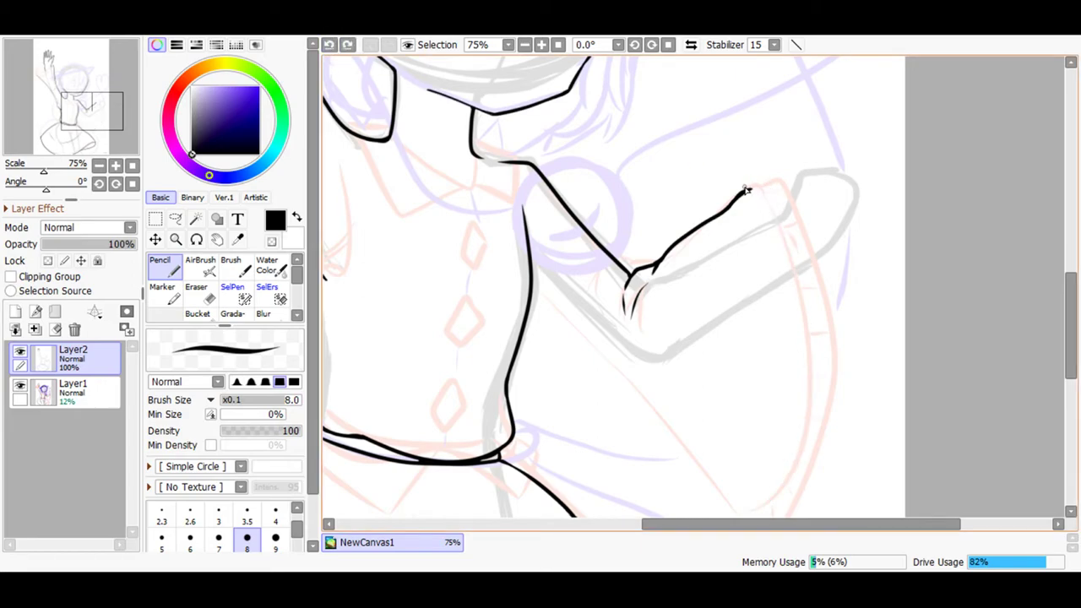
mouse_move(757, 190)
mouse_down()
mouse_move(811, 310)
mouse_move(804, 433)
mouse_move(757, 517)
mouse_up()
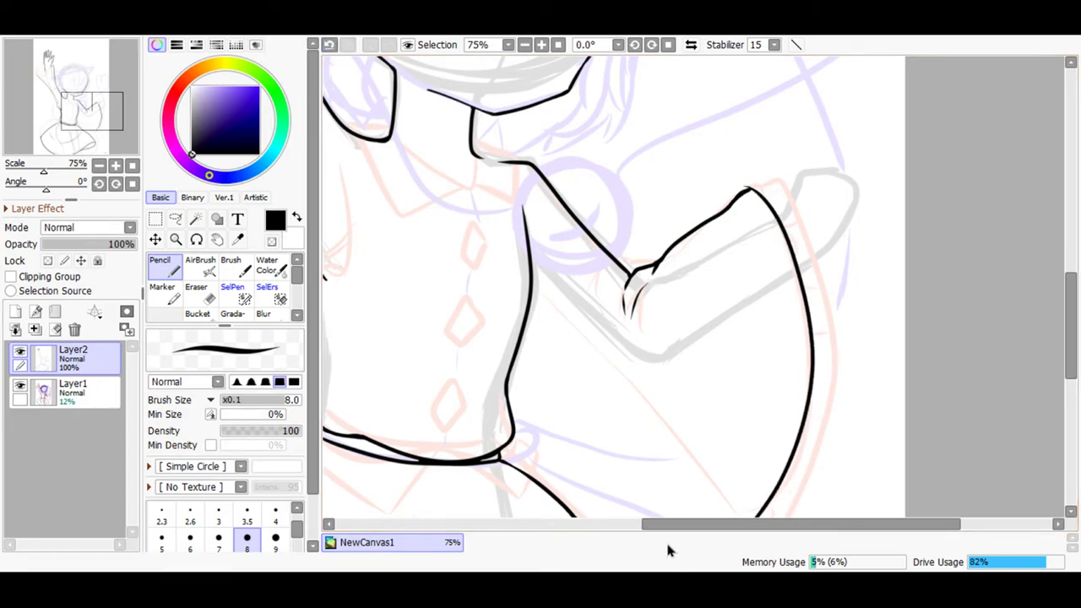
Fill in and thicken the joint at the hanging sleeve's wrist corner with the Pencil, redoing the uneven touch-up strokes.
click(541, 45)
drag(1070, 332, 1071, 313)
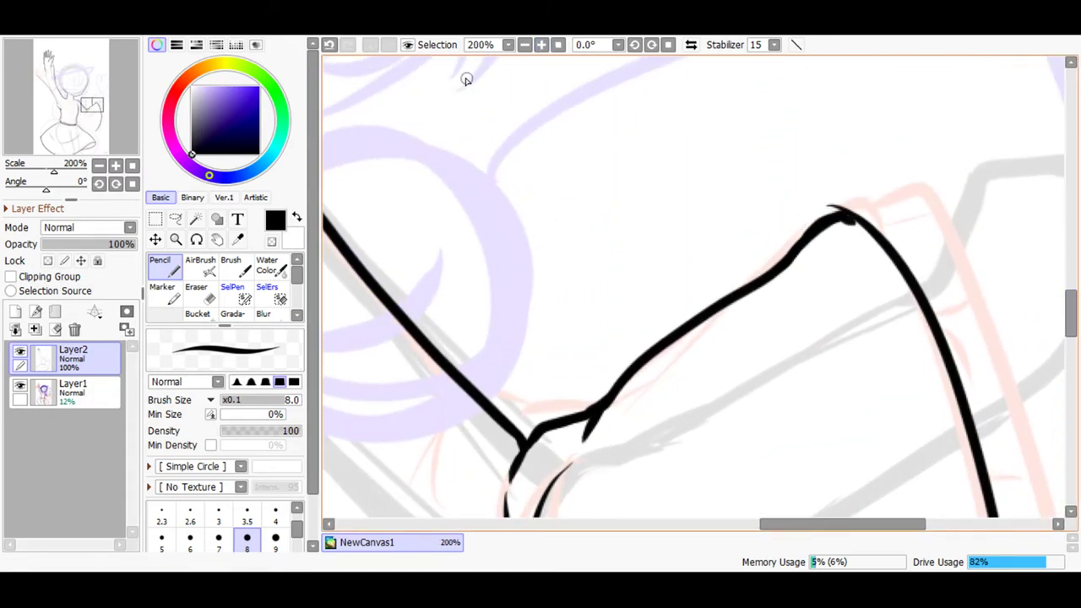
click(330, 46)
click(541, 45)
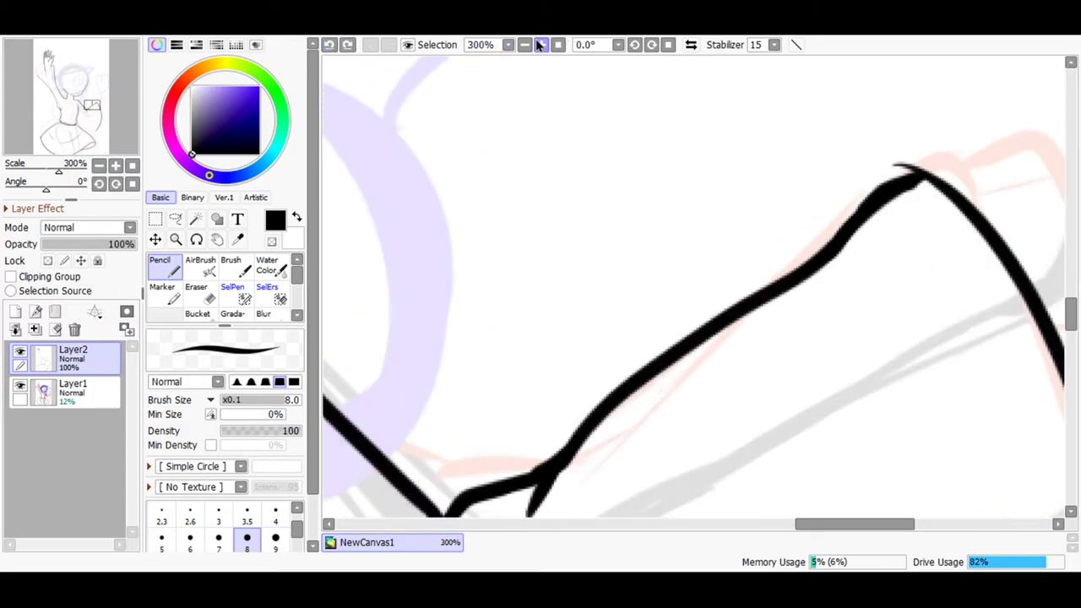
click(541, 45)
mouse_move(979, 127)
mouse_down()
mouse_move(1009, 153)
mouse_move(970, 152)
mouse_move(1009, 174)
mouse_up()
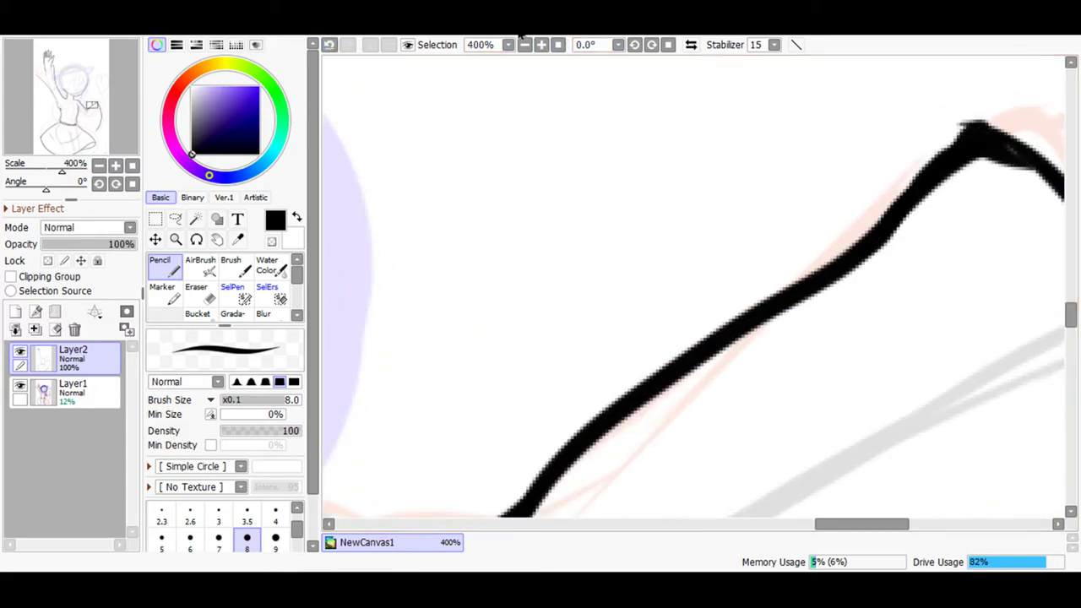
click(329, 44)
drag(984, 140, 1012, 154)
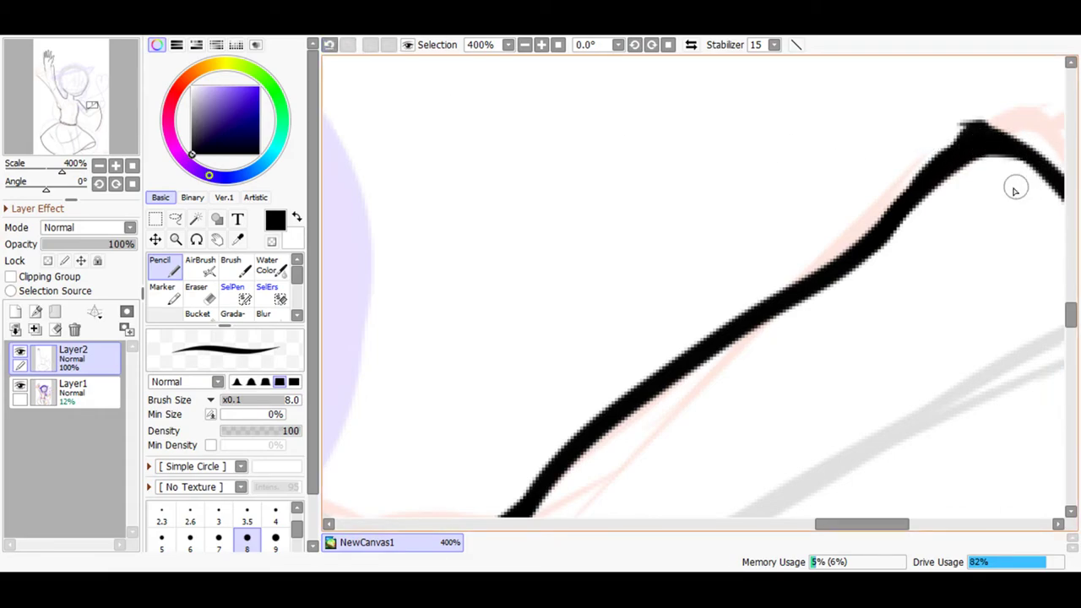
Erase the overshooting line end above the sleeve's wrist corner, leaving a rounded peak, and undo the extra Pencil touch-up.
click(196, 292)
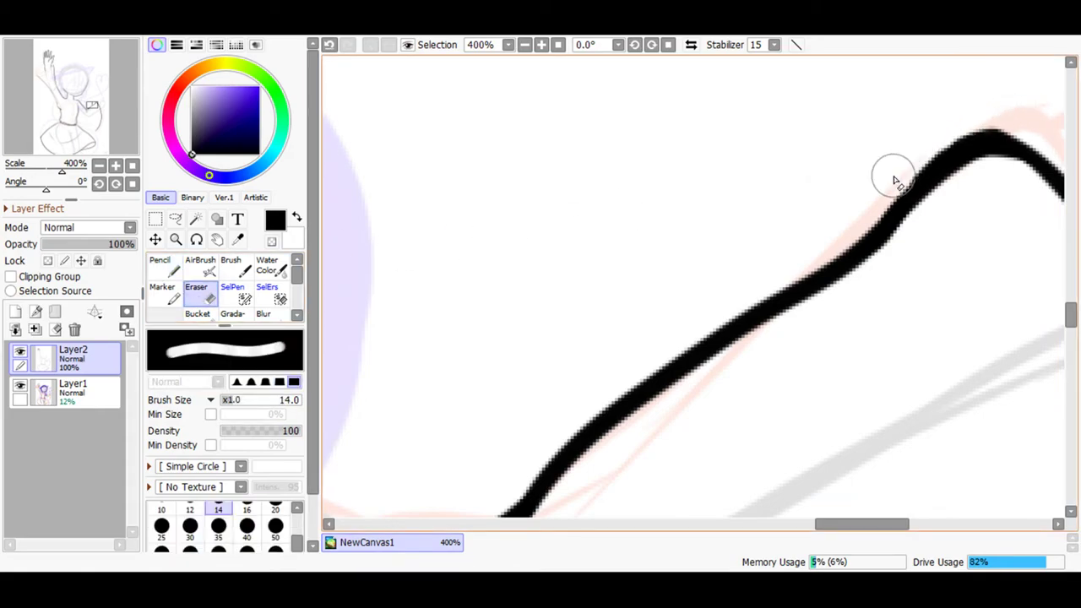
click(161, 265)
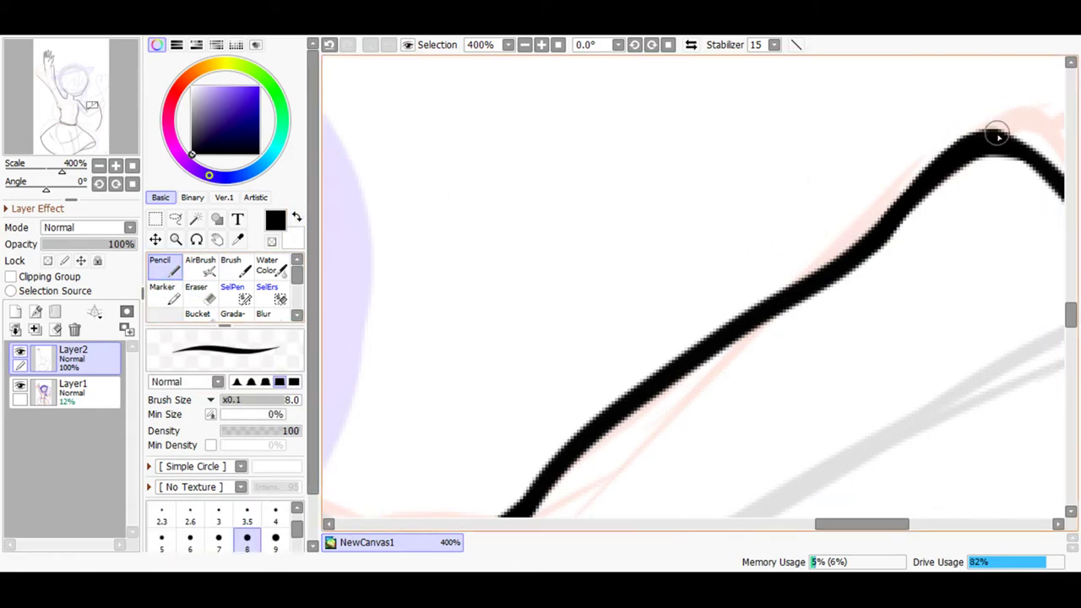
drag(832, 524, 869, 517)
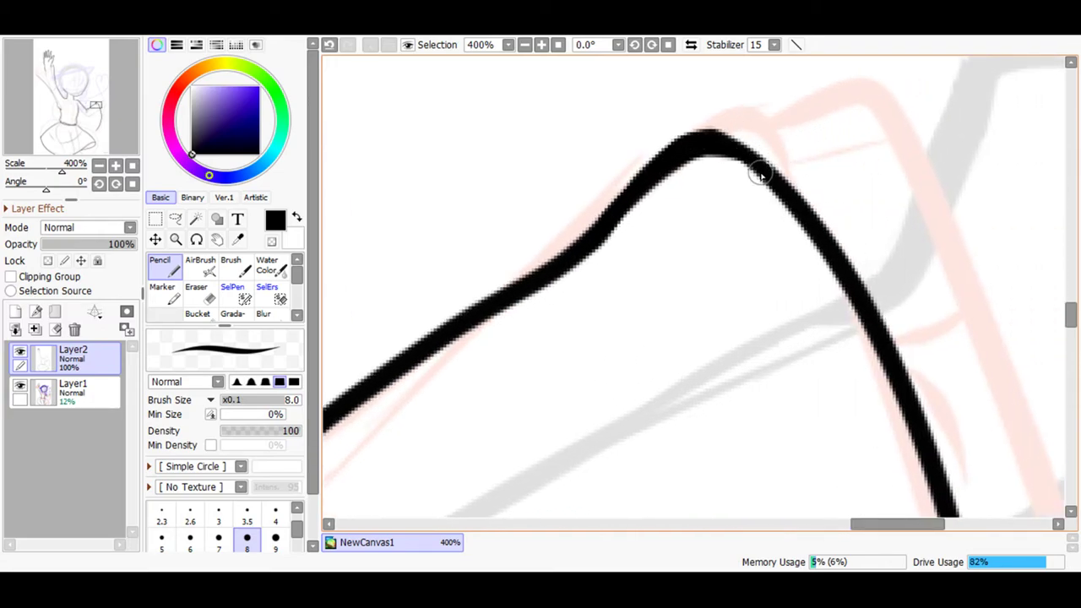
click(329, 45)
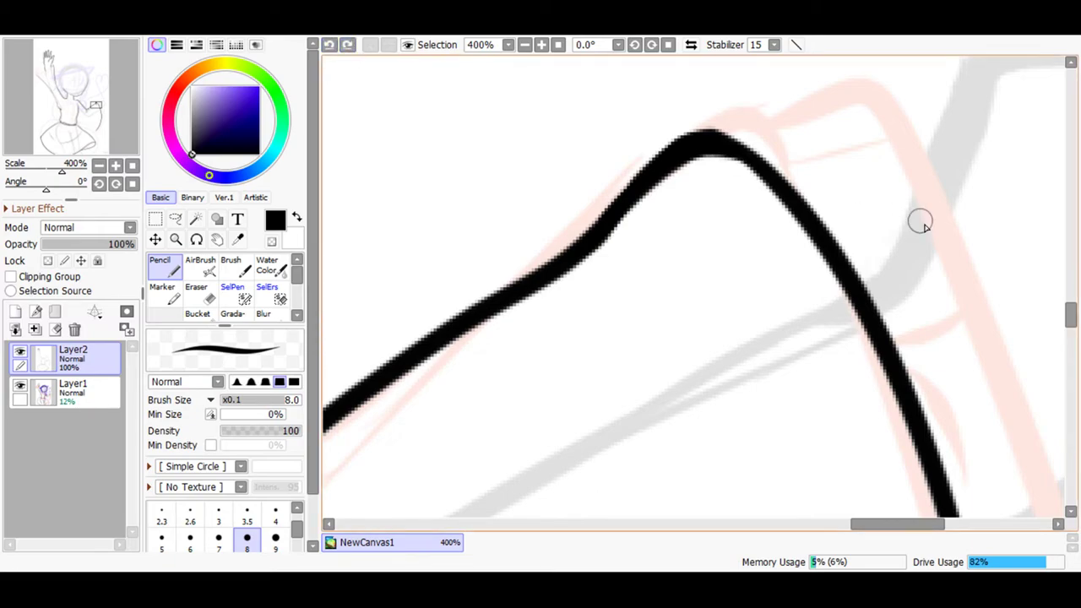
Ink the sleeve's inner edge from the torso side line diagonally down to its lower tip in two strokes, replacing the earlier attempts.
click(524, 45)
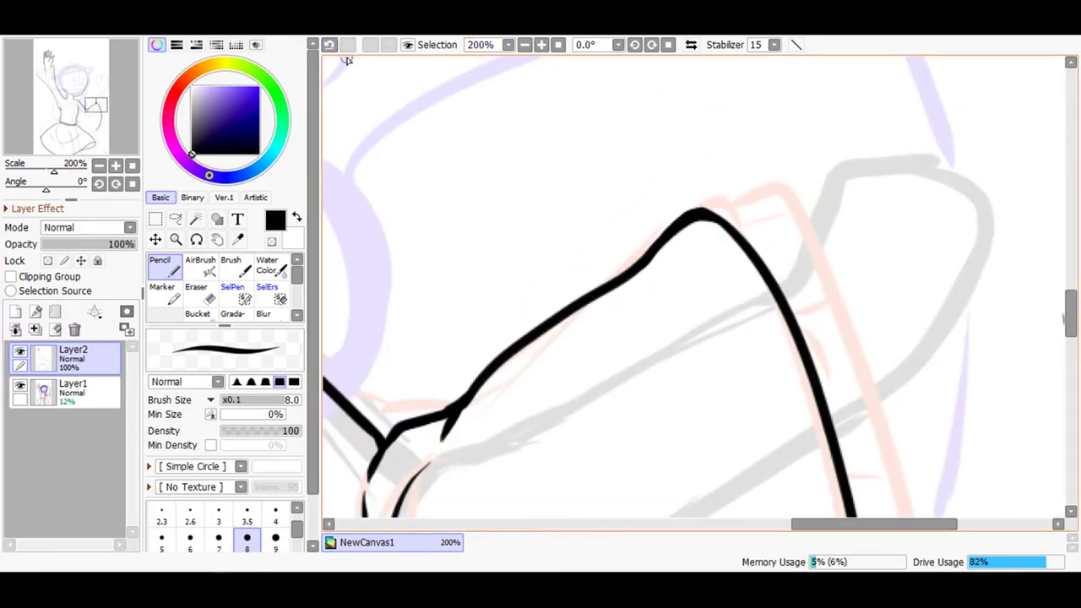
mouse_move(1069, 309)
mouse_down()
mouse_move(1075, 399)
mouse_move(1055, 367)
mouse_move(1066, 362)
mouse_up()
click(525, 45)
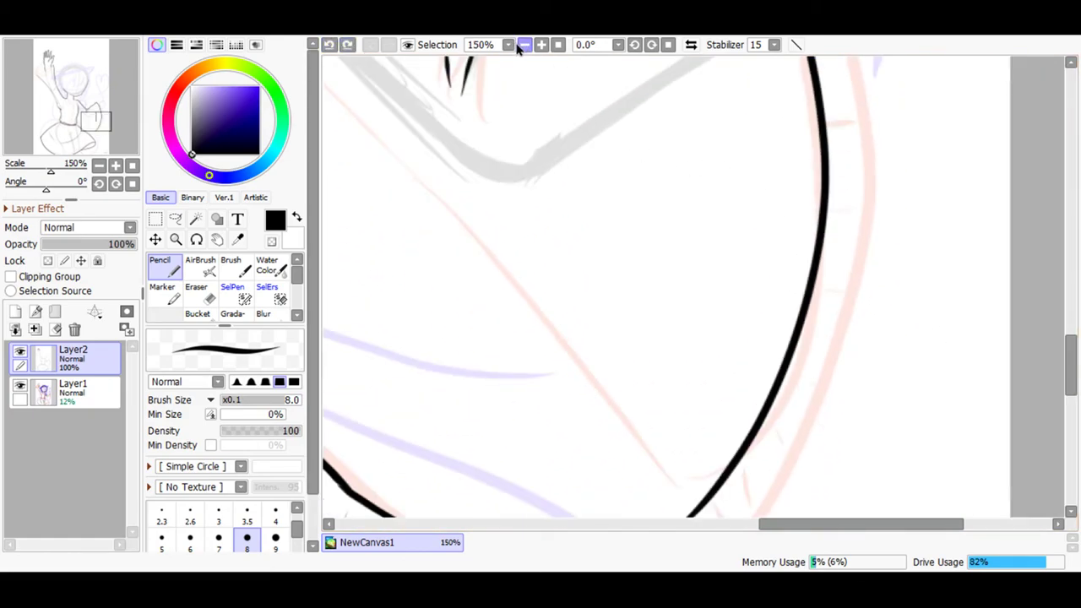
drag(795, 524, 735, 502)
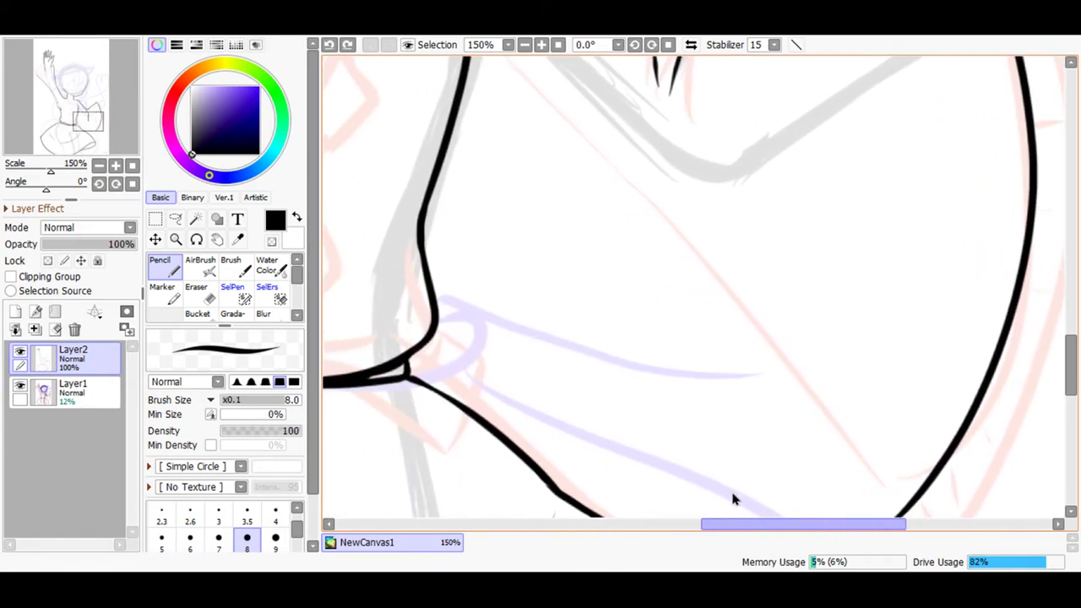
click(525, 44)
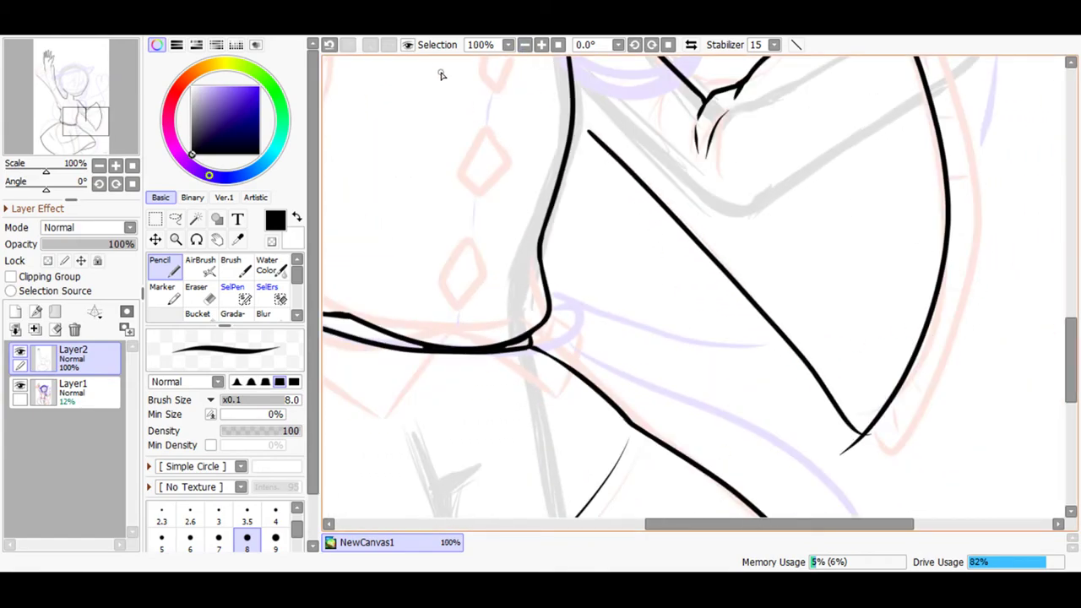
click(327, 46)
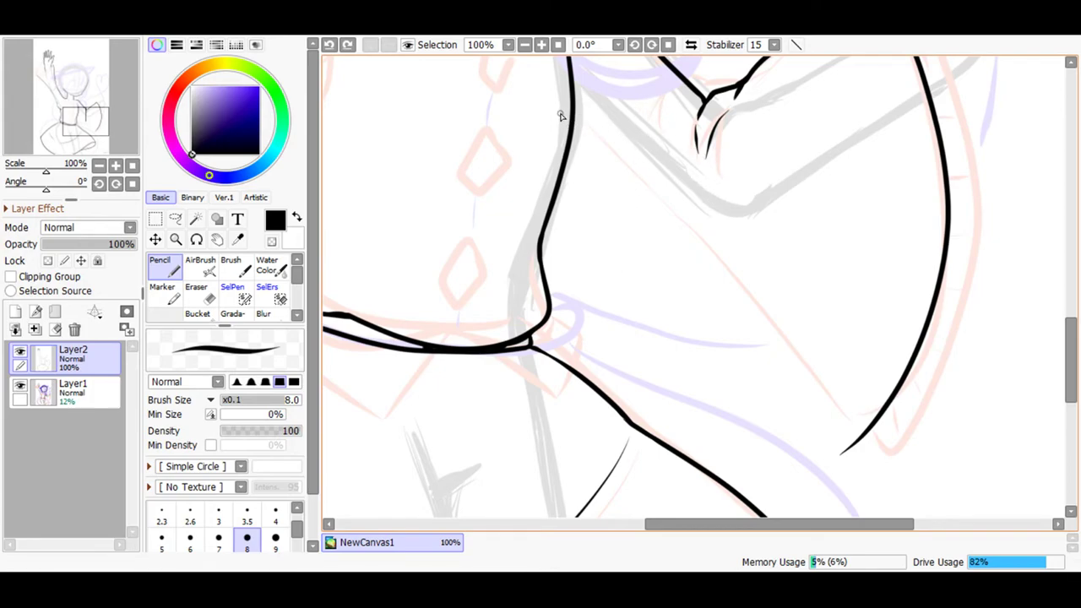
mouse_move(577, 118)
mouse_down()
mouse_move(792, 304)
mouse_move(875, 412)
mouse_up()
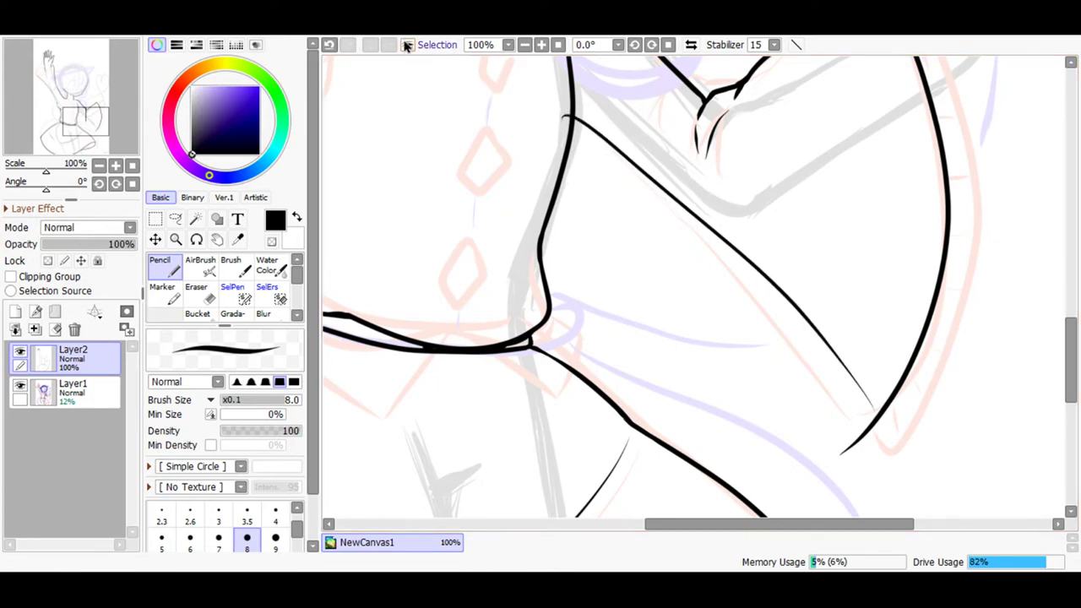
click(329, 47)
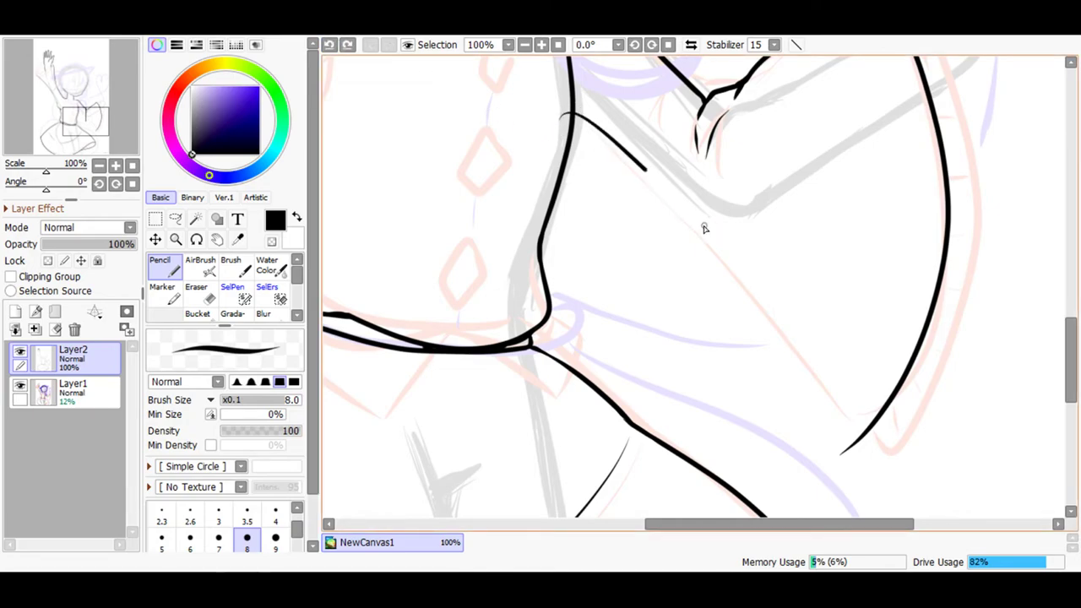
drag(704, 228, 728, 251)
click(332, 47)
drag(577, 117, 712, 251)
drag(744, 304, 824, 435)
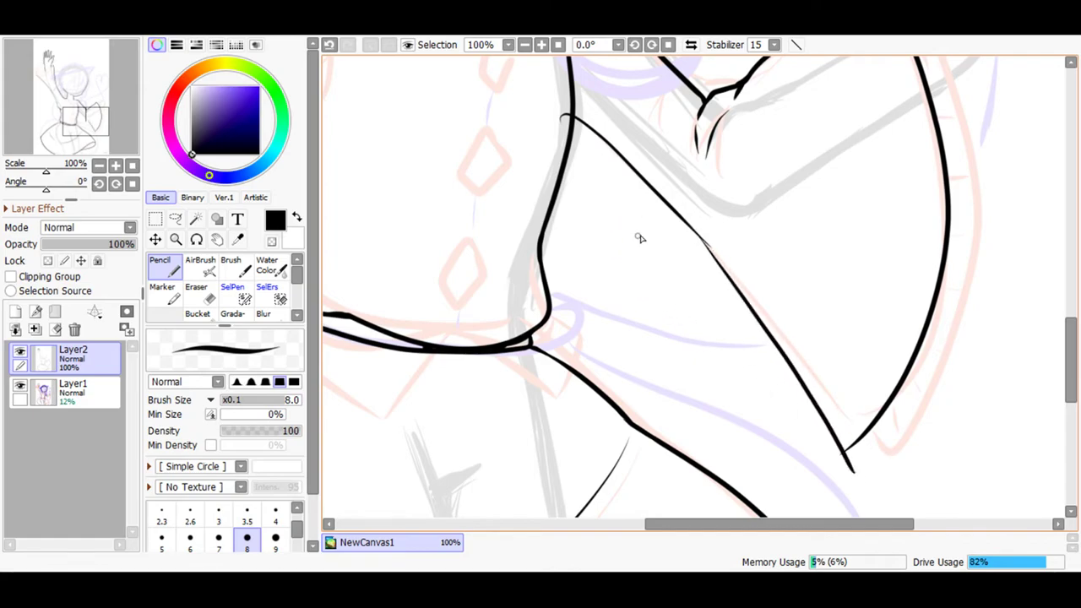
Erase the stray line end where the two strokes of the sleeve's inner edge meet.
click(526, 47)
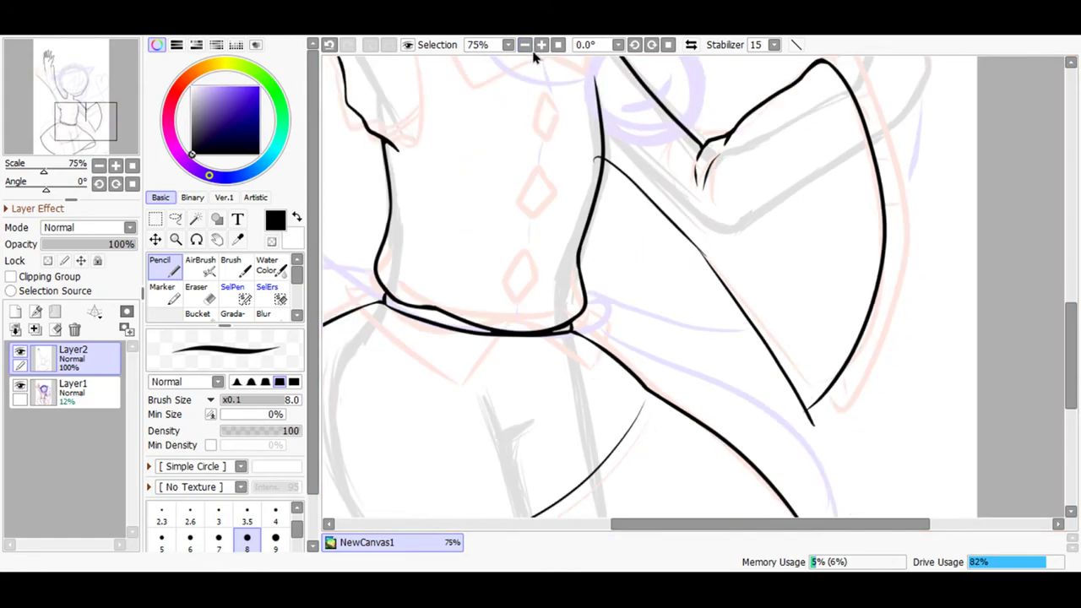
click(540, 47)
click(540, 47)
click(541, 46)
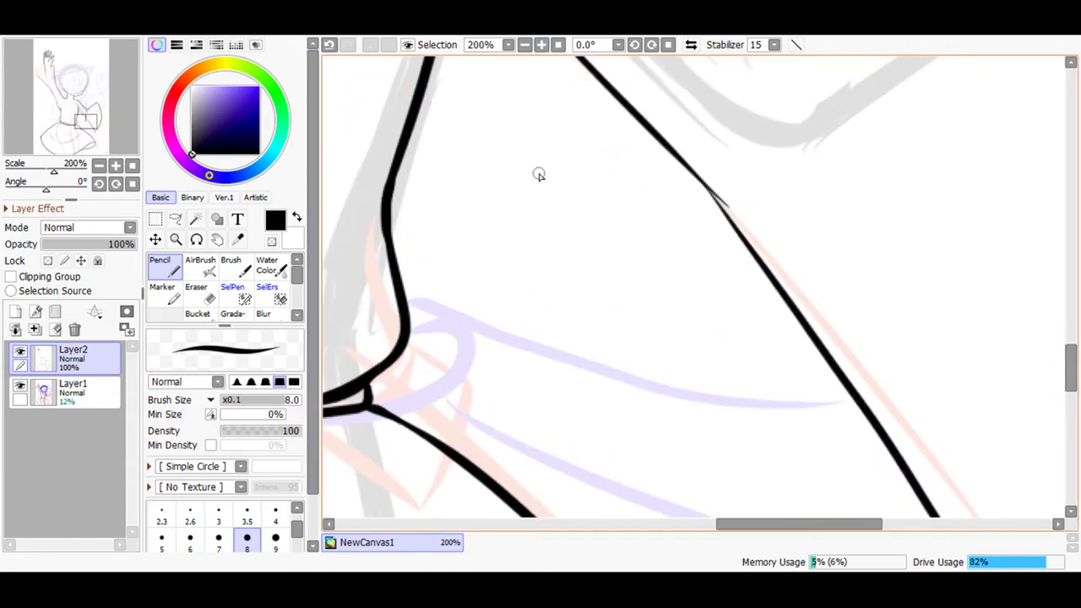
click(541, 45)
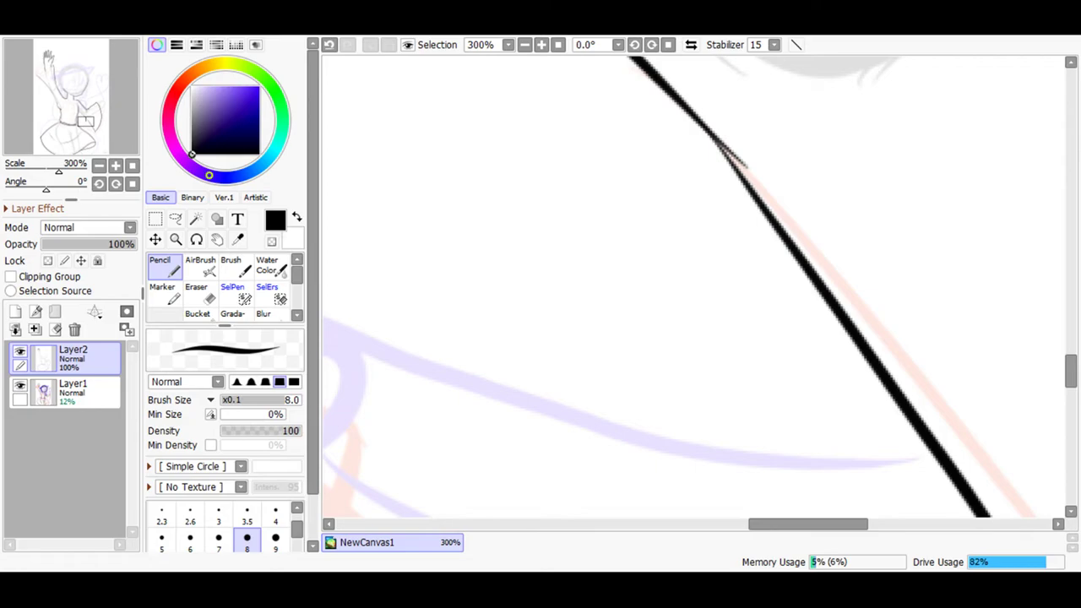
click(541, 44)
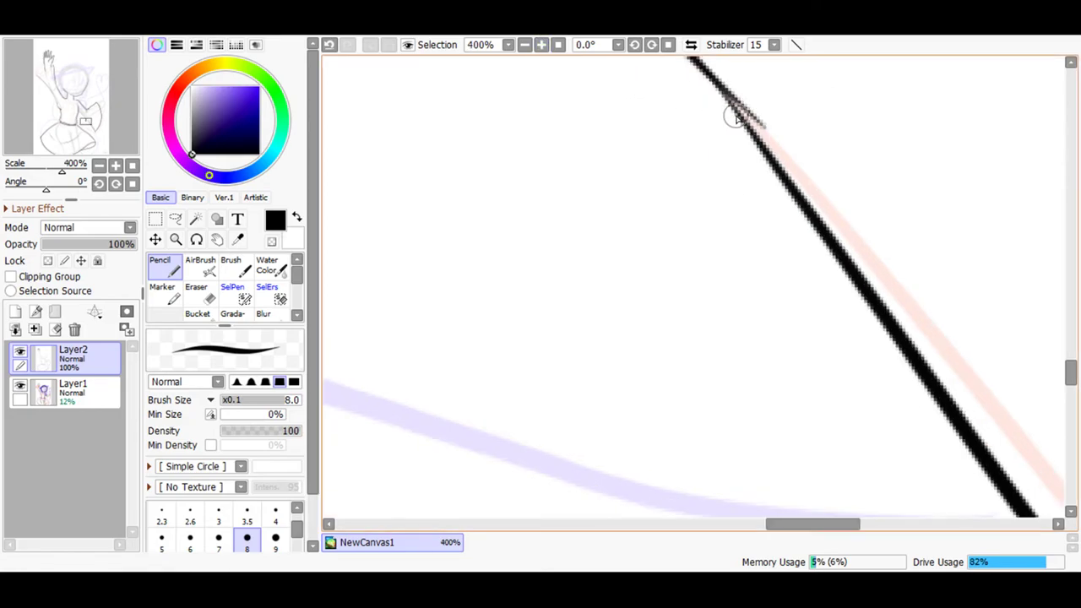
drag(1070, 385, 1070, 363)
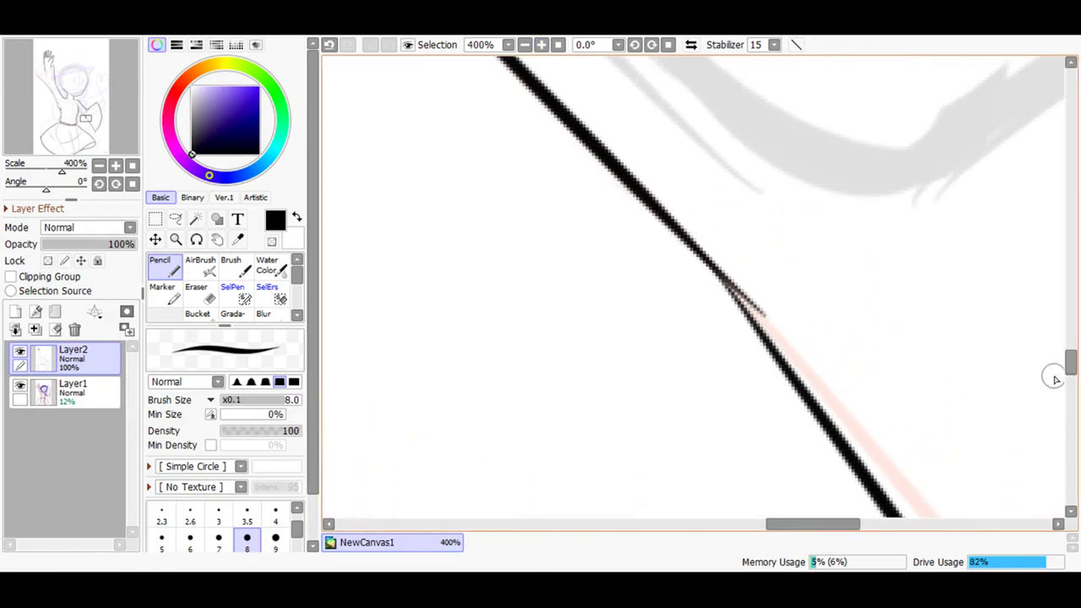
click(194, 304)
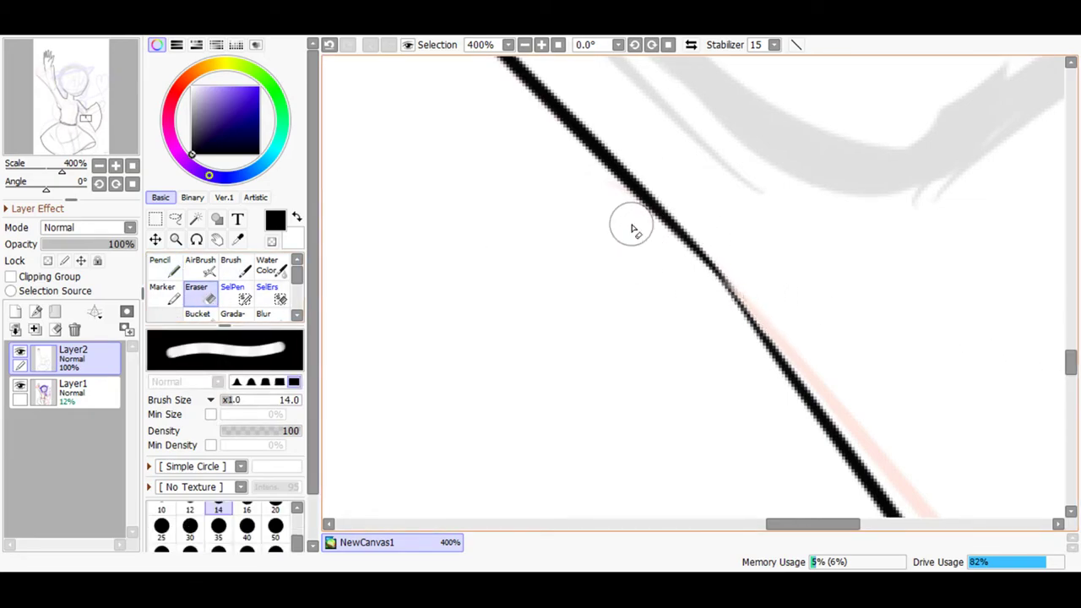
Thicken the thin joint midway along the sleeve's inner edge with the Pencil, redoing the first stroke.
key(n)
mouse_move(770, 346)
mouse_down()
mouse_move(714, 256)
mouse_move(689, 239)
mouse_up()
key(ctrl+z)
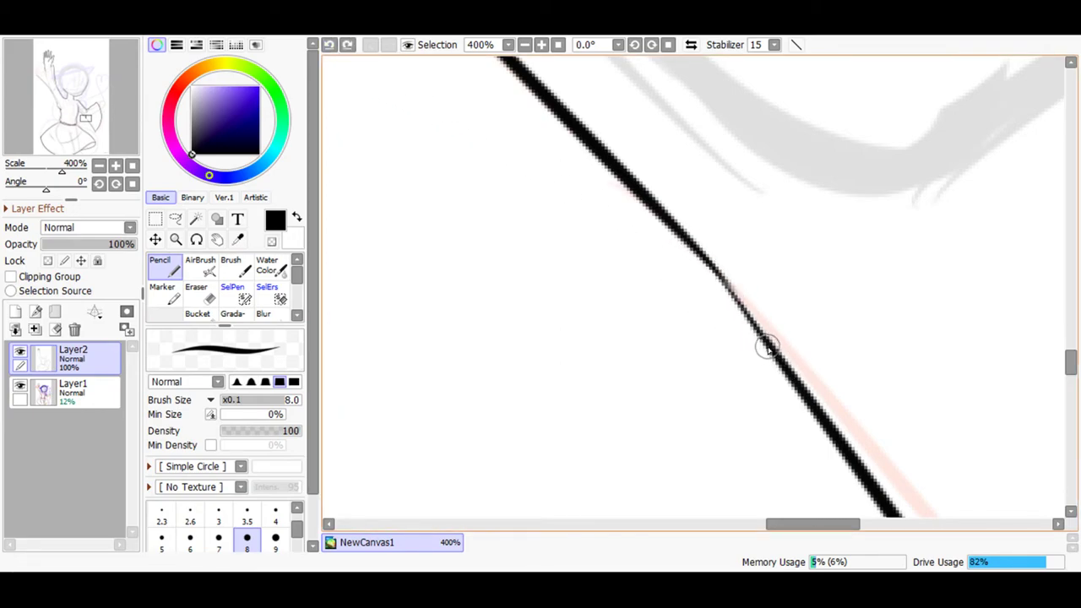
mouse_move(770, 342)
mouse_down()
mouse_move(690, 240)
mouse_move(699, 265)
mouse_move(722, 269)
mouse_move(649, 212)
mouse_up()
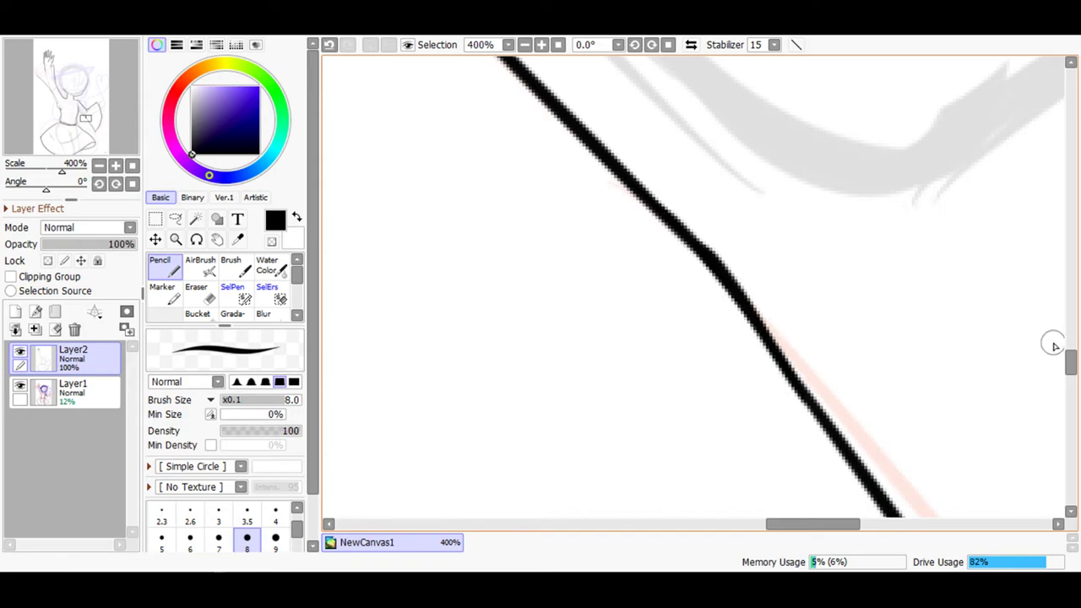
Erase the hooked line end that crosses the torso side line at the start of the sleeve's inner edge.
scroll(1053, 342, up, 6)
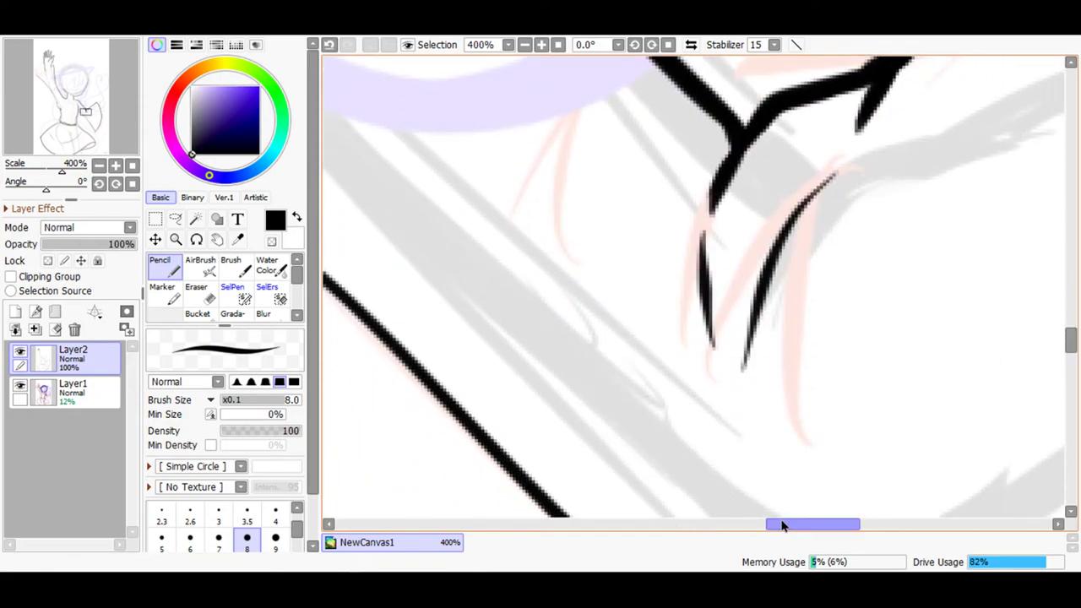
drag(781, 525, 748, 512)
click(209, 298)
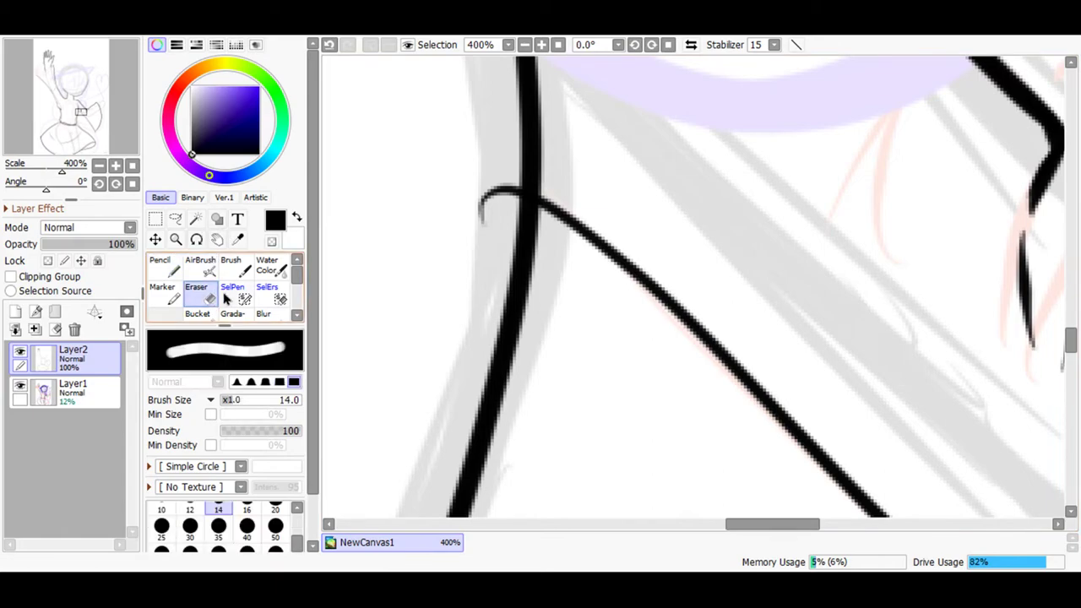
mouse_move(476, 188)
mouse_down()
mouse_move(496, 212)
mouse_move(480, 245)
mouse_move(496, 175)
mouse_move(487, 245)
mouse_up()
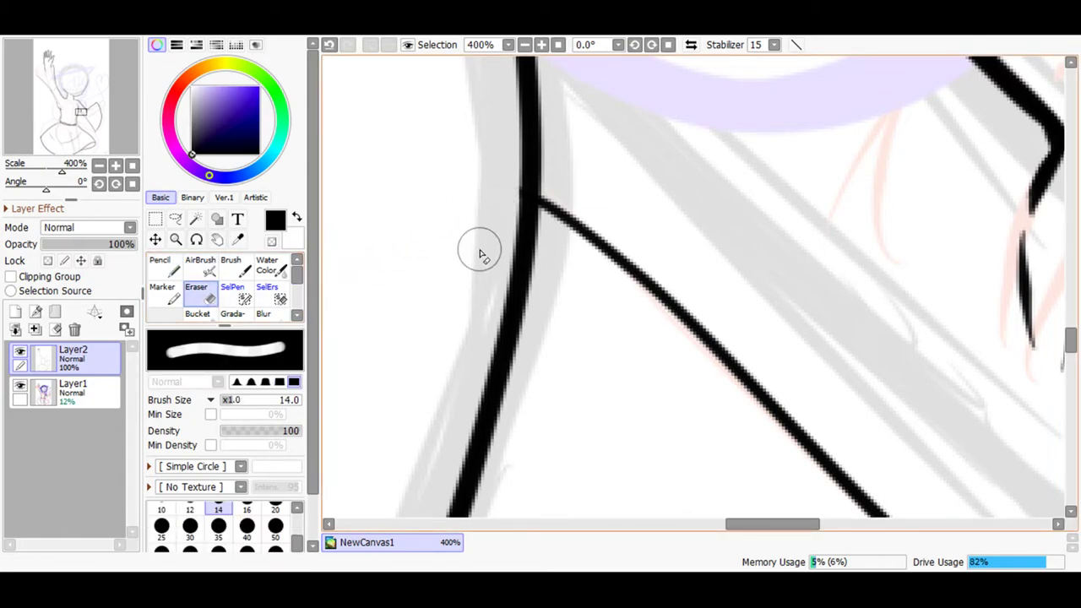
Erase the line end that overshoots the hanging sleeve's lower tip.
click(173, 267)
mouse_move(1071, 340)
mouse_down()
mouse_move(1070, 372)
mouse_move(1071, 357)
mouse_up()
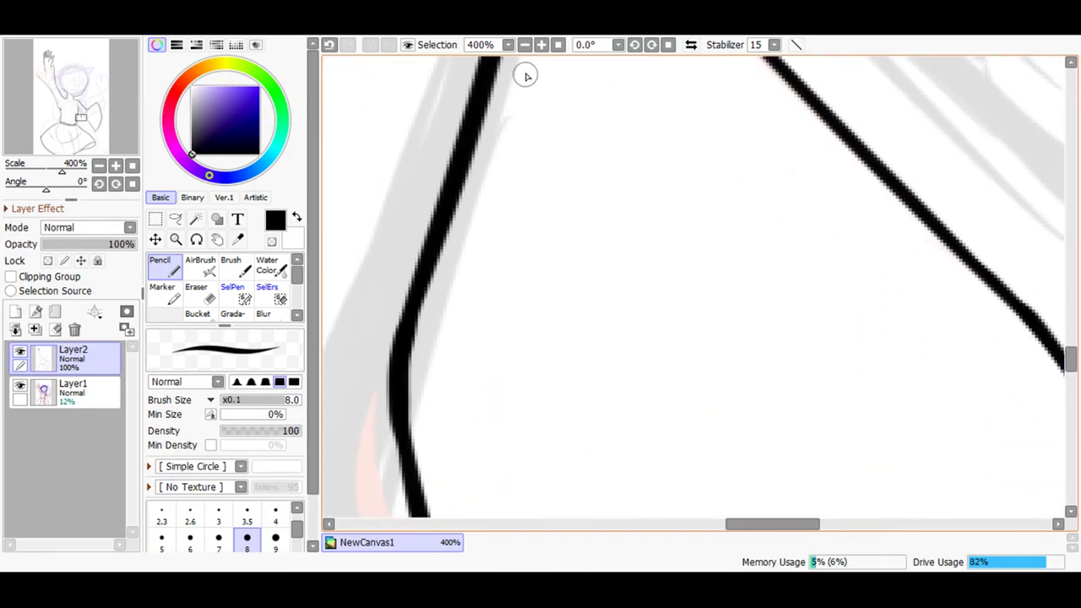
click(525, 43)
click(524, 44)
drag(736, 533, 793, 535)
drag(1071, 357, 1071, 399)
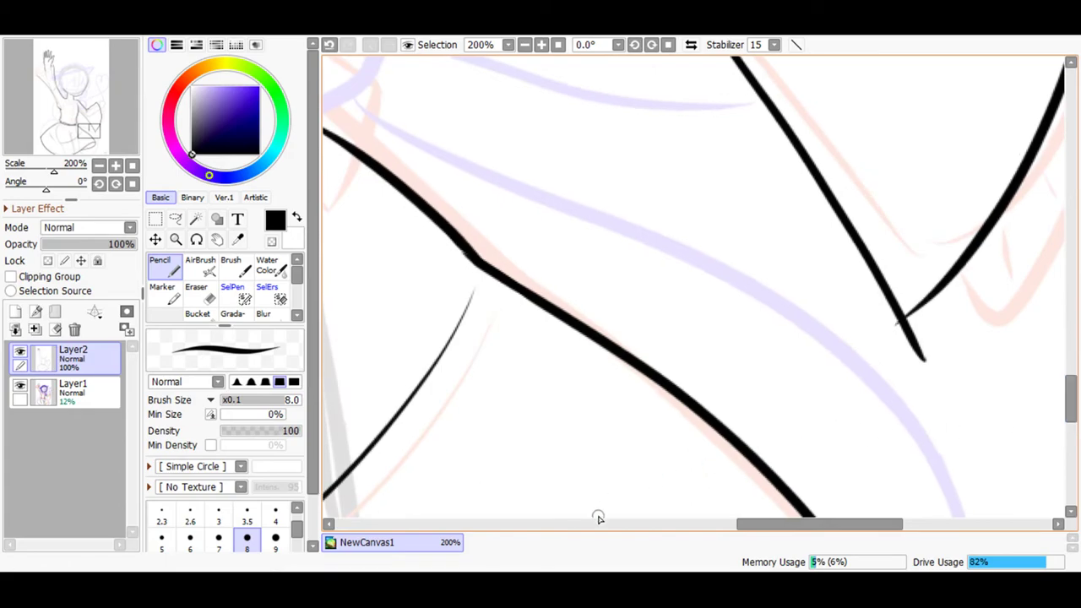
drag(741, 525, 771, 525)
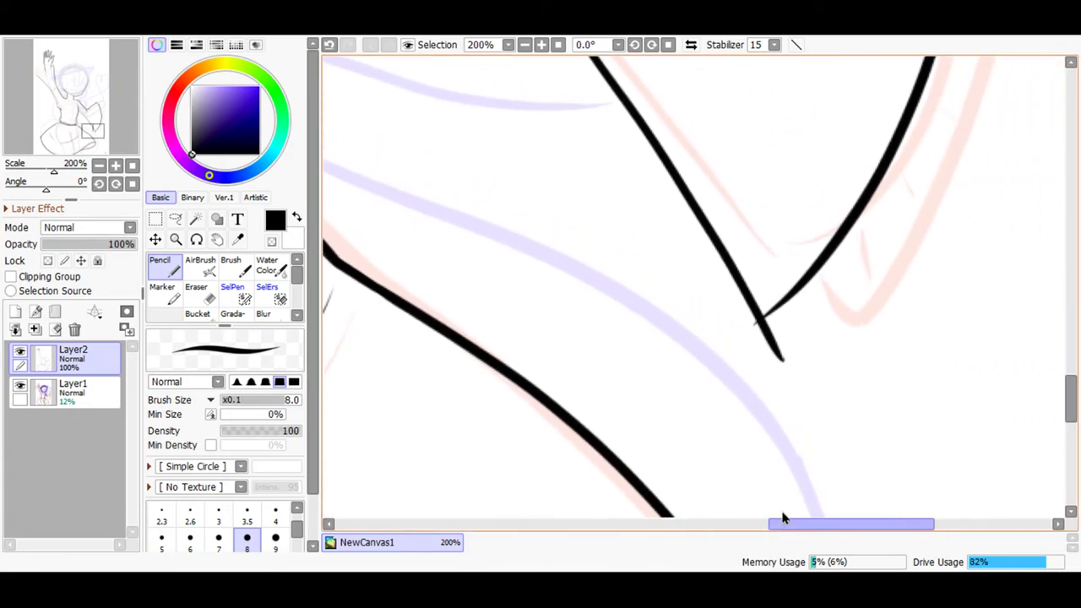
click(541, 44)
click(196, 290)
mouse_move(826, 384)
mouse_down()
mouse_move(772, 341)
mouse_move(811, 357)
mouse_up()
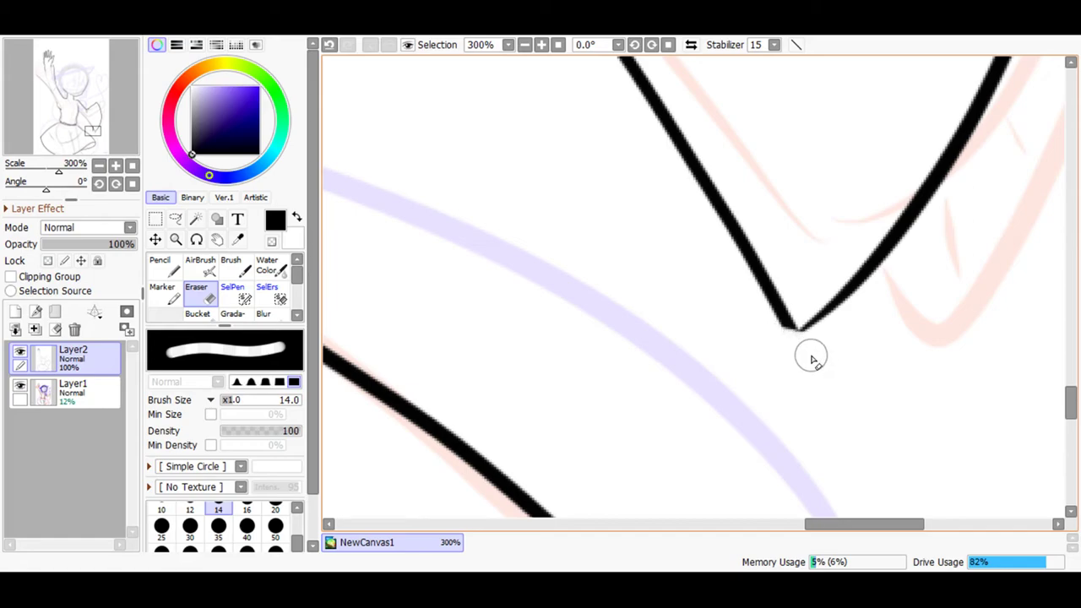
Close and thicken the joint at the sleeve's lower tip with the Pencil.
click(169, 264)
click(541, 44)
click(541, 44)
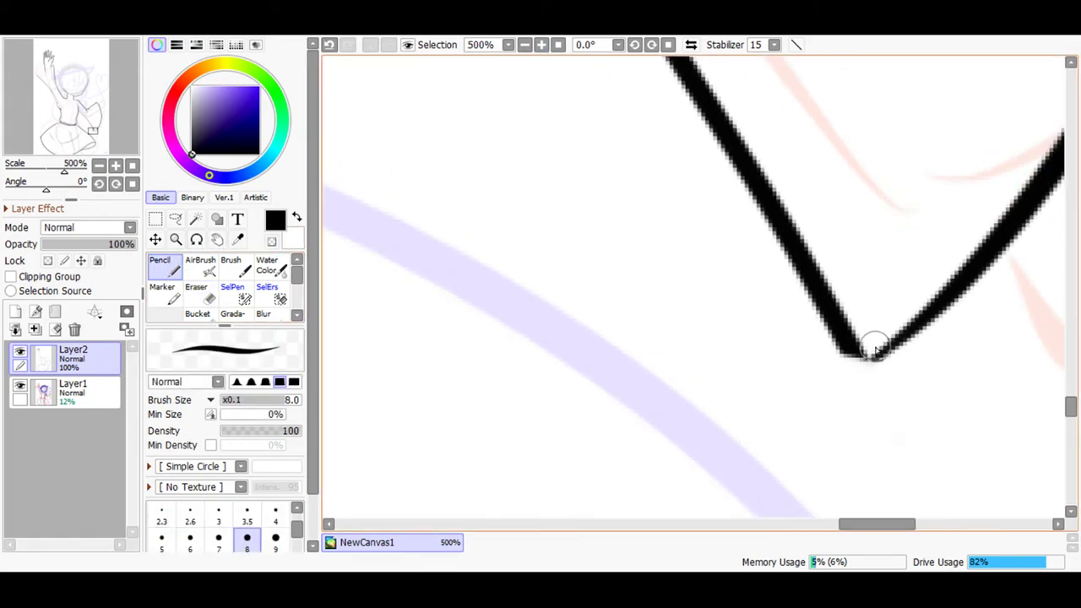
mouse_move(920, 313)
mouse_down()
mouse_move(854, 366)
mouse_move(837, 325)
mouse_up()
drag(849, 363, 887, 349)
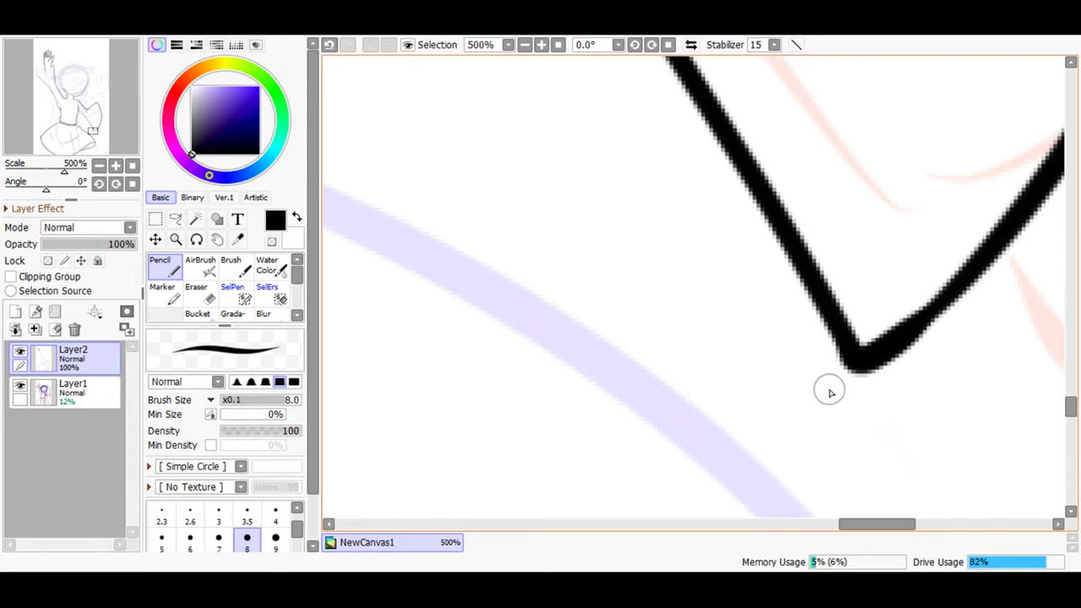
Ink the lower edge of the collar's left flap from the neckline centre out to its corner, redoing the first stroke.
click(525, 45)
click(525, 45)
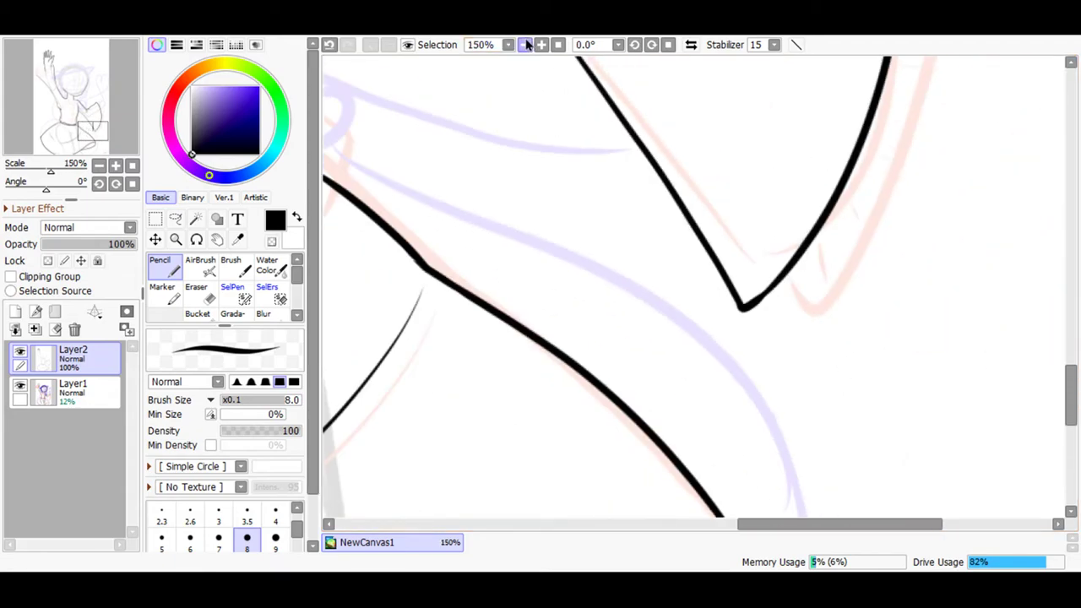
click(524, 45)
click(524, 44)
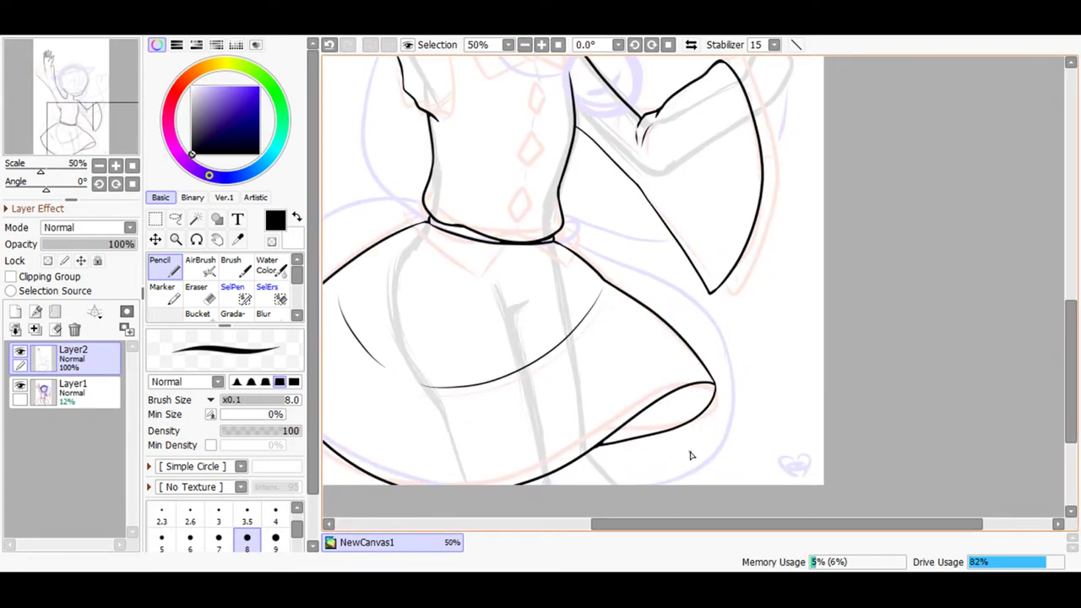
drag(748, 524, 627, 524)
mouse_move(1058, 342)
mouse_down()
mouse_move(1052, 265)
mouse_move(1038, 241)
mouse_move(1033, 251)
mouse_move(1025, 218)
mouse_move(1027, 318)
mouse_up()
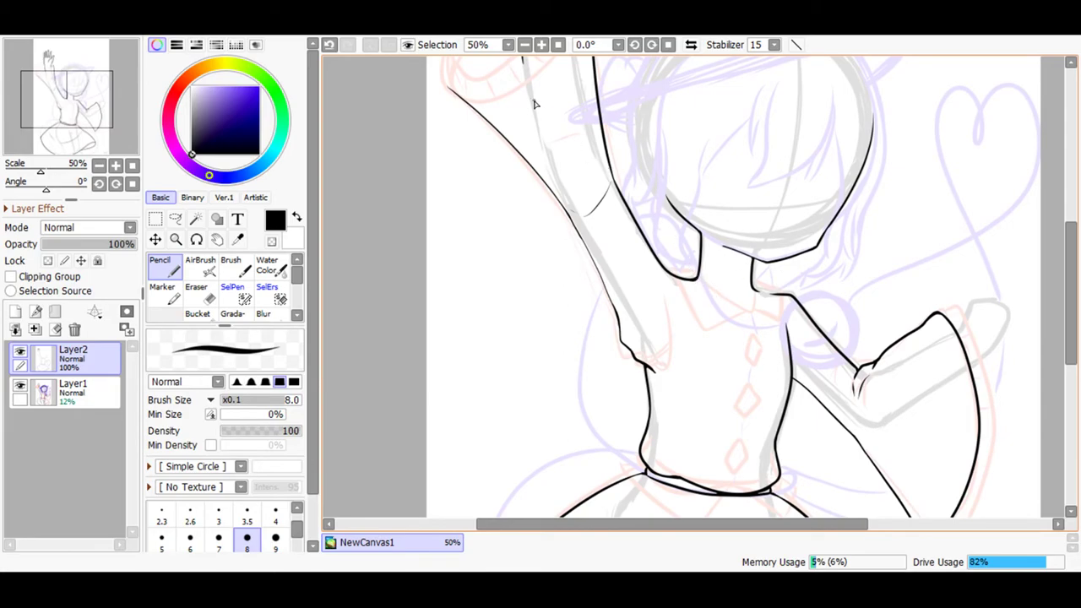
click(540, 44)
click(540, 44)
click(541, 44)
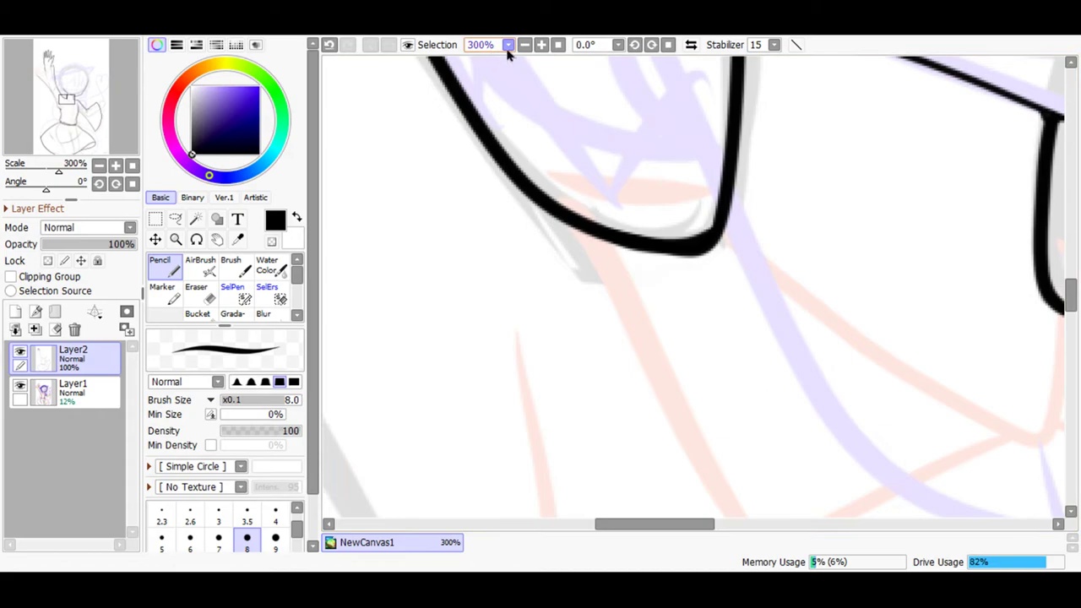
click(524, 44)
drag(696, 525, 729, 525)
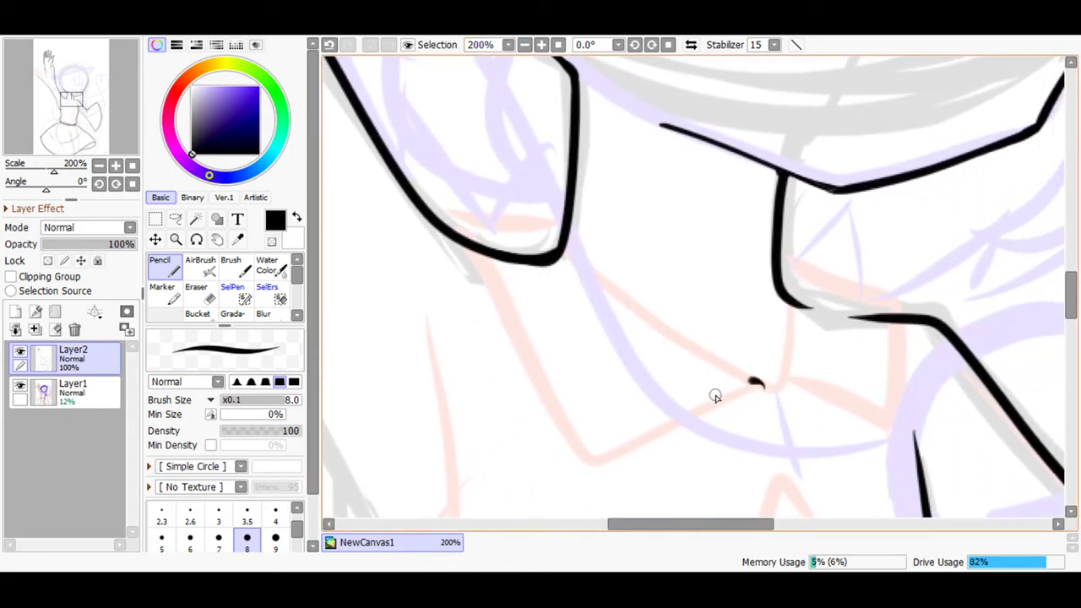
drag(716, 396, 587, 467)
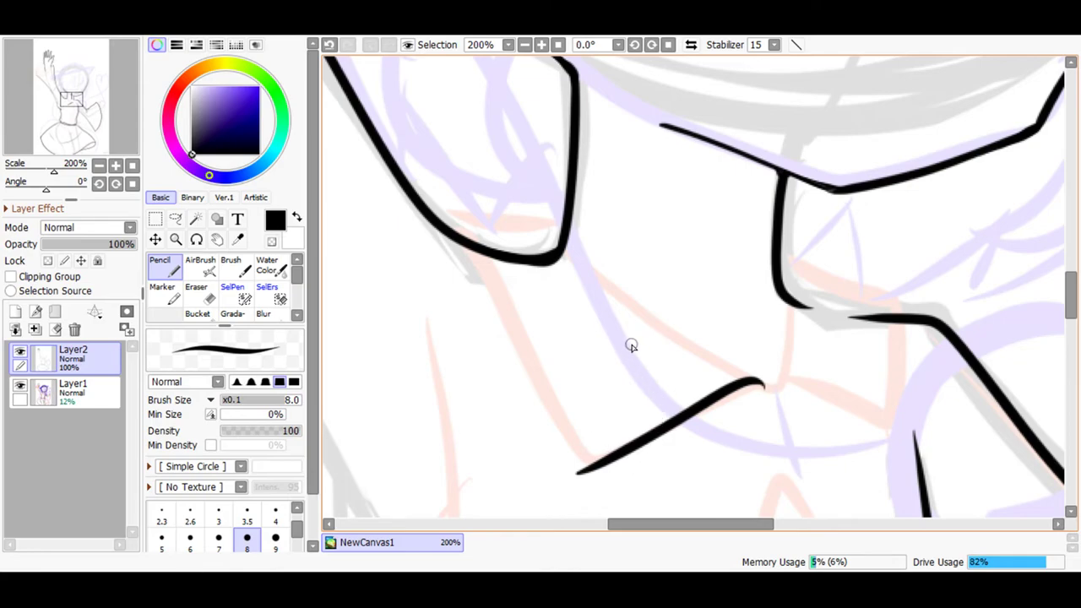
click(328, 44)
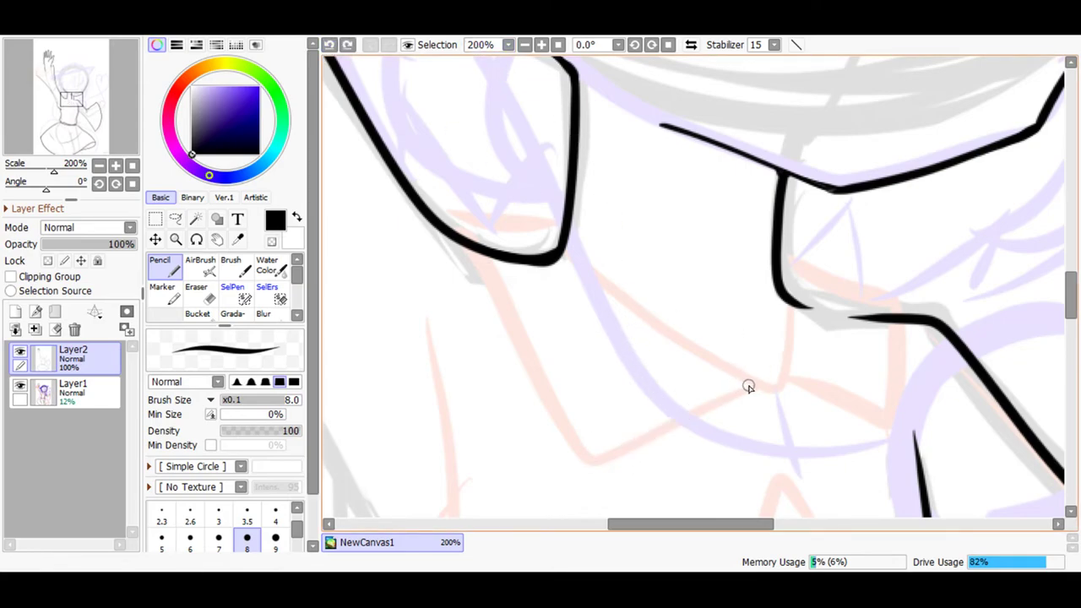
drag(683, 424, 605, 457)
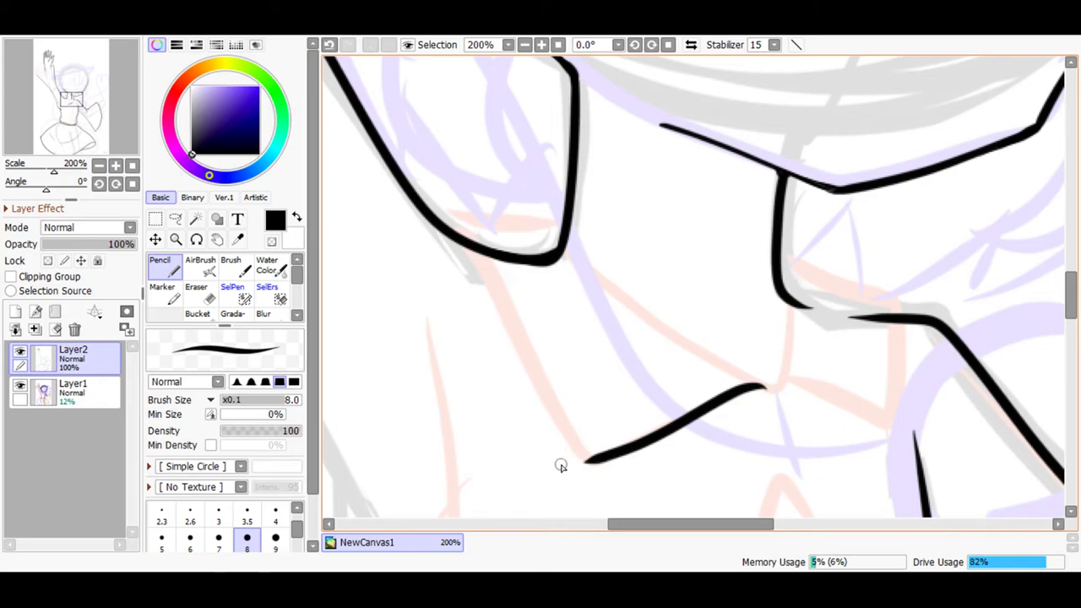
Ink the left collar flap's inner edge up to the neck and the right flap's lower and outer edges.
mouse_move(759, 389)
mouse_down()
mouse_move(642, 316)
mouse_move(557, 247)
mouse_move(560, 229)
mouse_move(659, 321)
mouse_move(764, 385)
mouse_up()
click(329, 44)
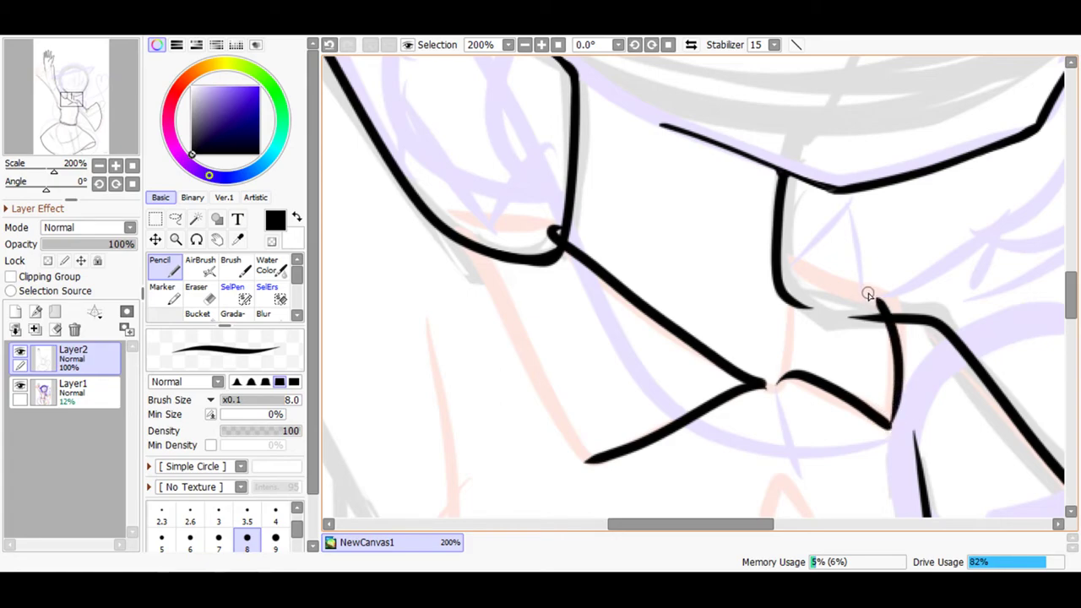
drag(870, 303, 791, 281)
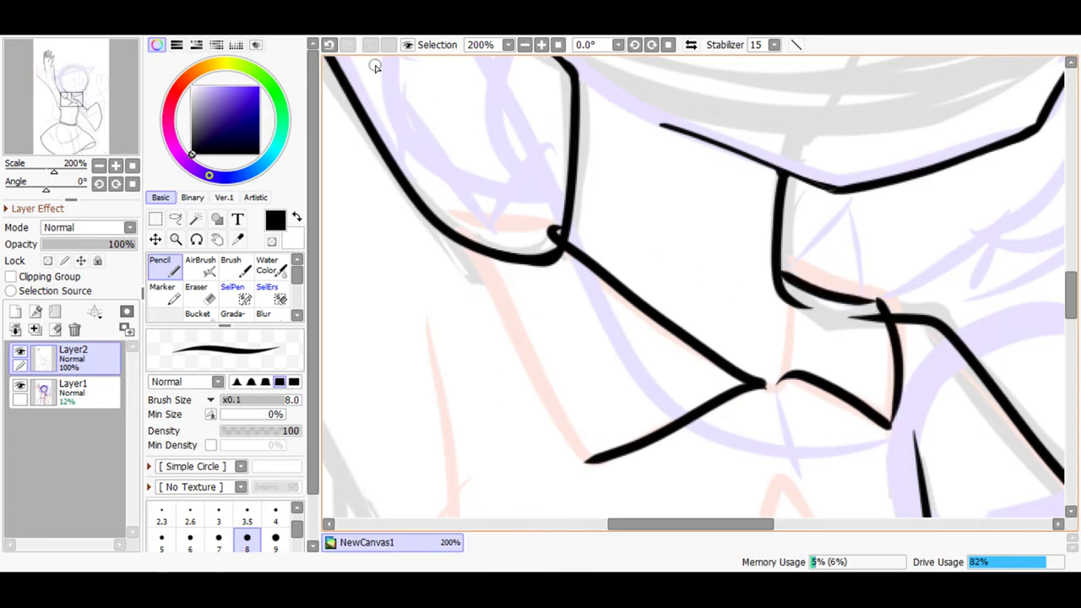
click(329, 44)
Ink the right collar flap's inner edge up to the neck line and join both flaps at the neckline centre.
drag(775, 379, 796, 328)
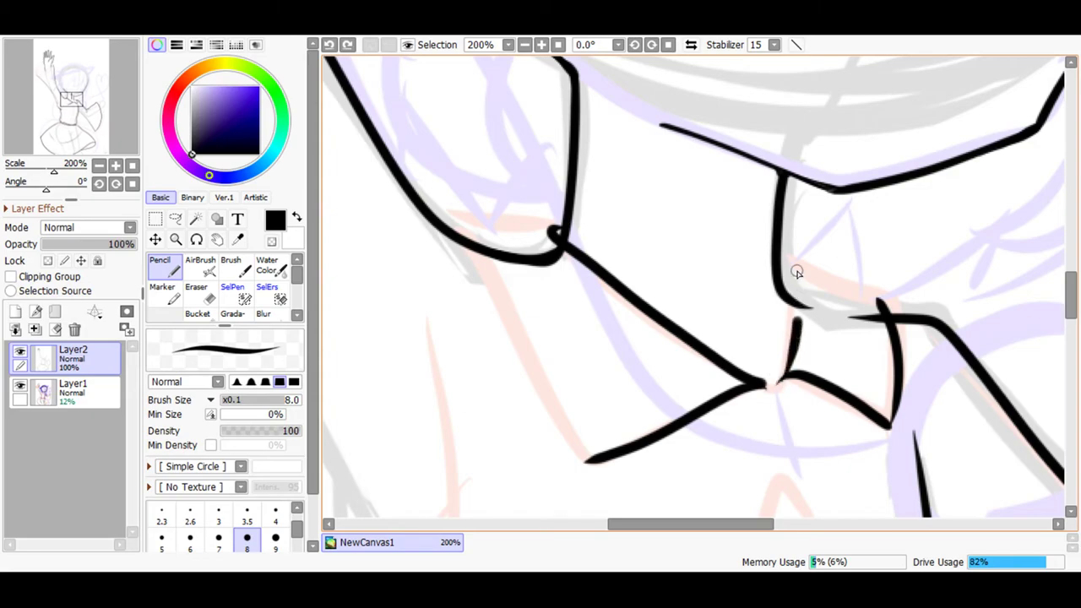
drag(784, 270, 796, 287)
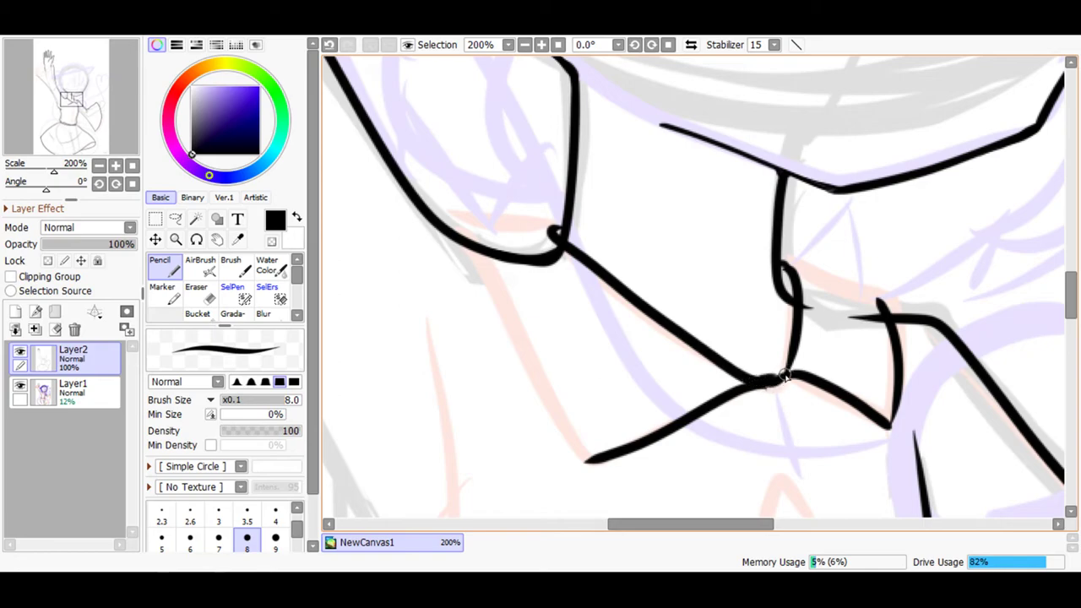
click(330, 44)
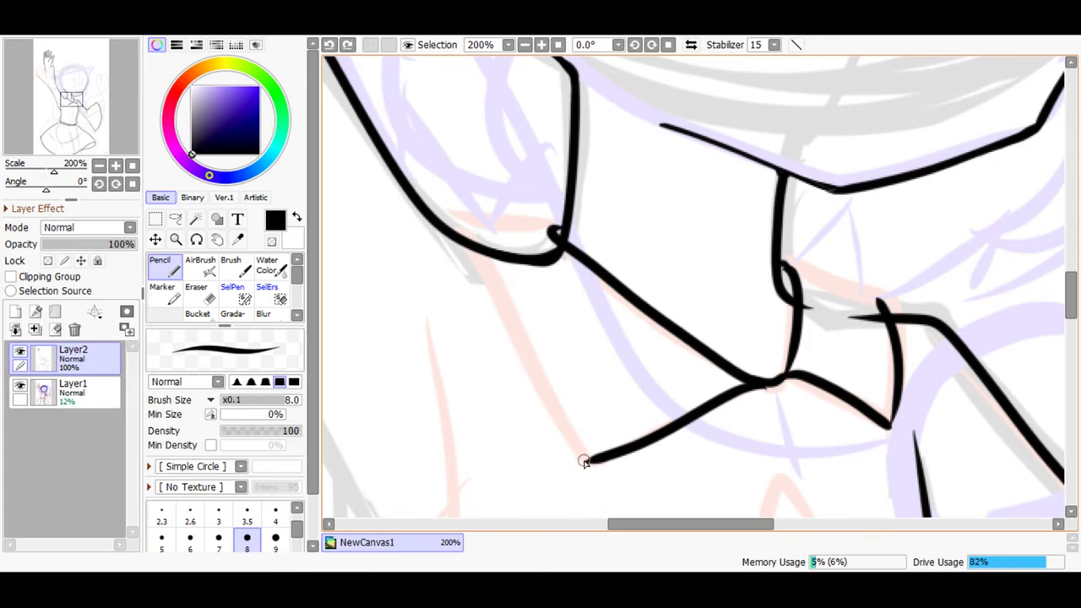
Ink the left collar flap's outer edge from the shoulder to its corner, redoing it, and extend the right flap's outer edge past its corner.
drag(557, 415, 475, 218)
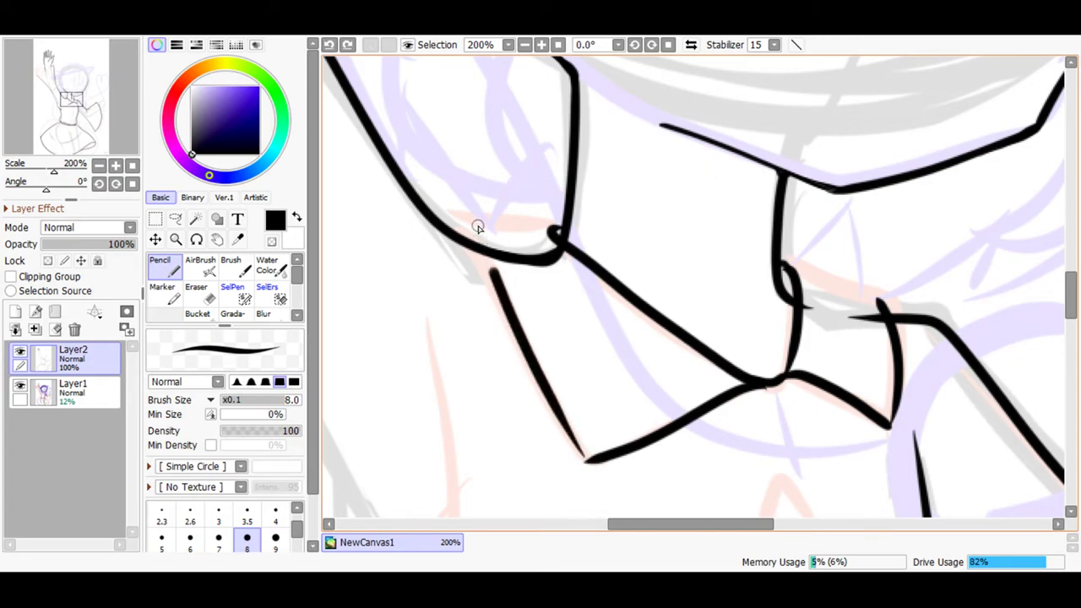
click(329, 45)
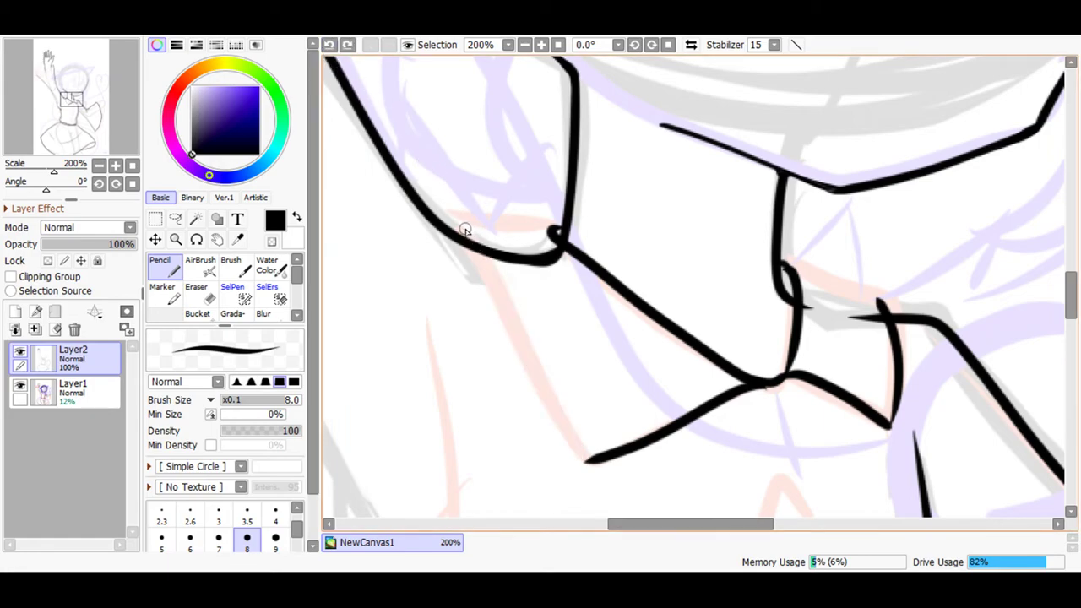
drag(459, 239, 583, 474)
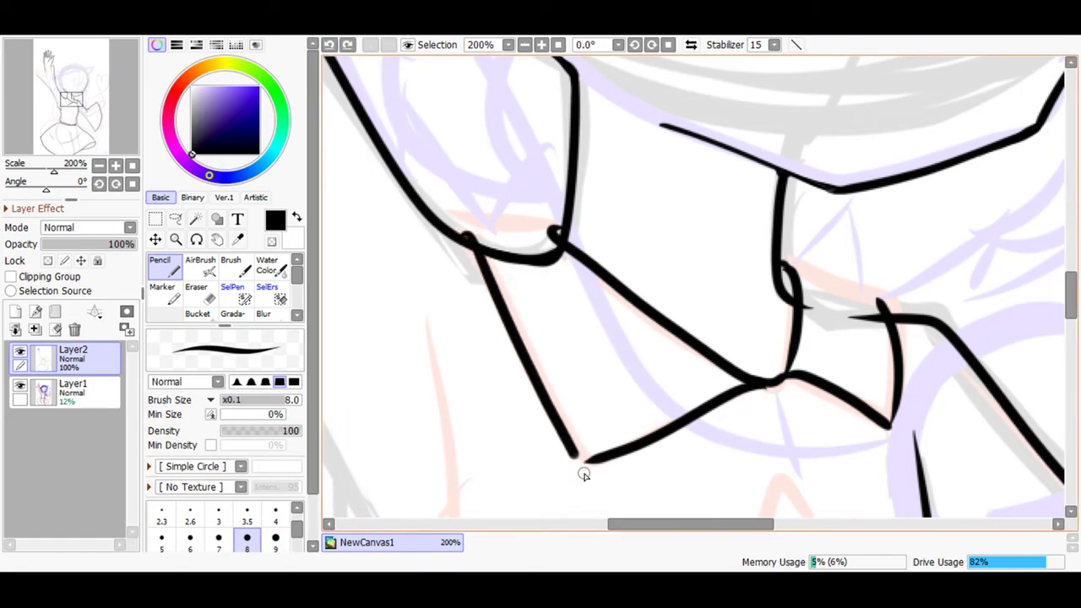
click(330, 44)
mouse_move(605, 464)
mouse_down()
mouse_move(576, 475)
mouse_move(591, 467)
mouse_up()
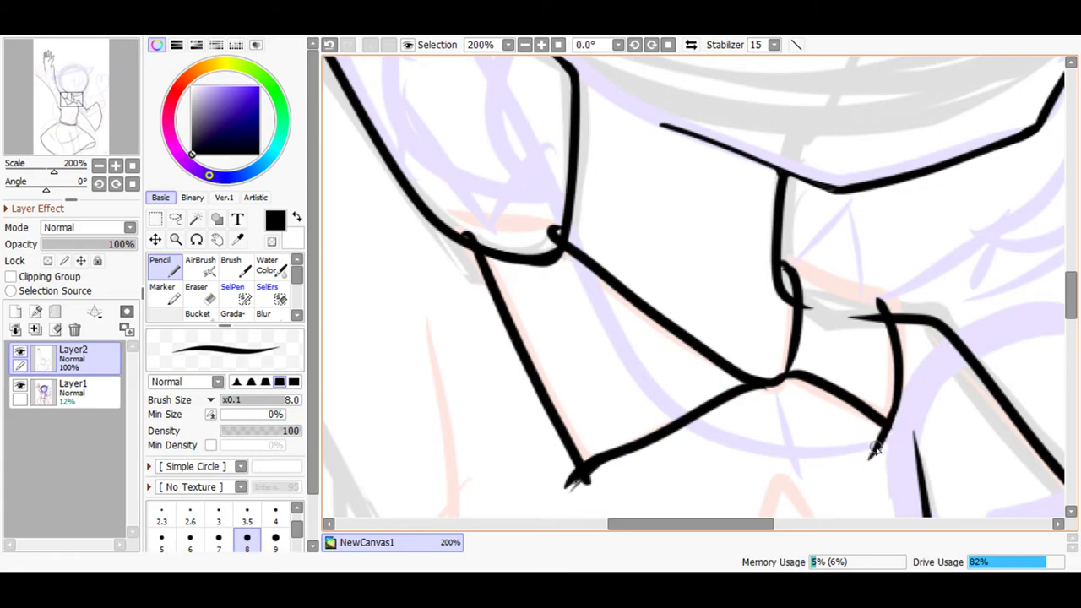
click(330, 44)
drag(898, 381, 871, 465)
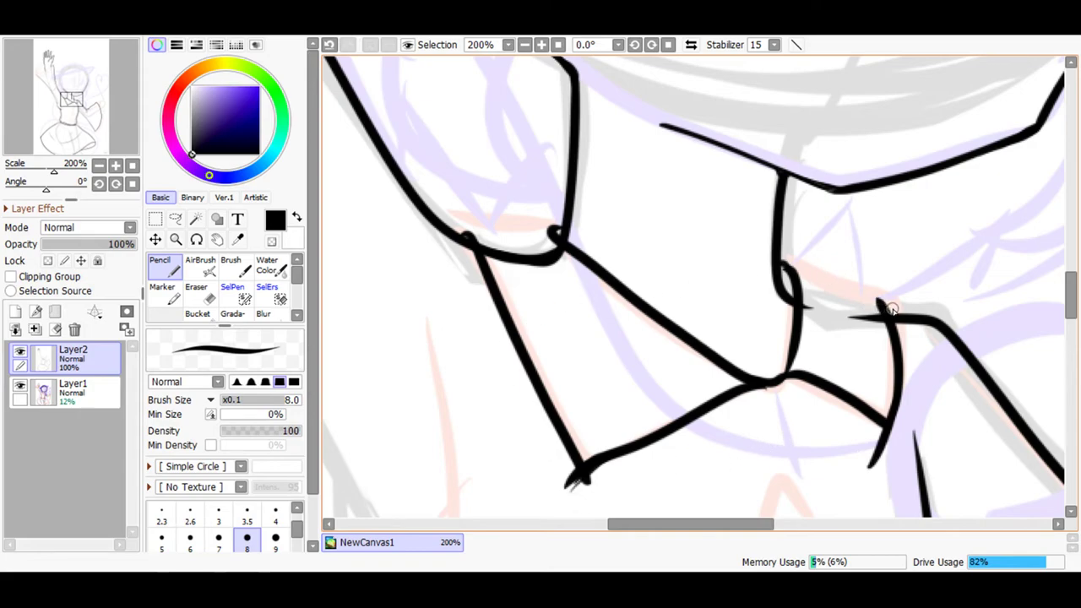
Try to ink the top edges of the right and left collar flaps.
mouse_move(887, 312)
mouse_down()
mouse_move(795, 244)
mouse_move(764, 235)
mouse_up()
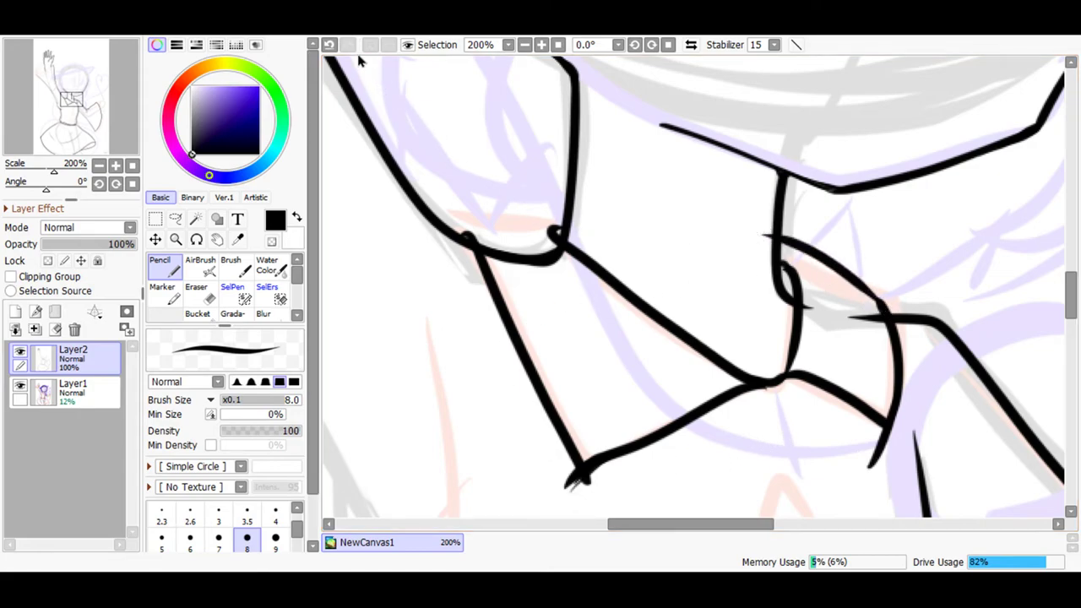
click(330, 44)
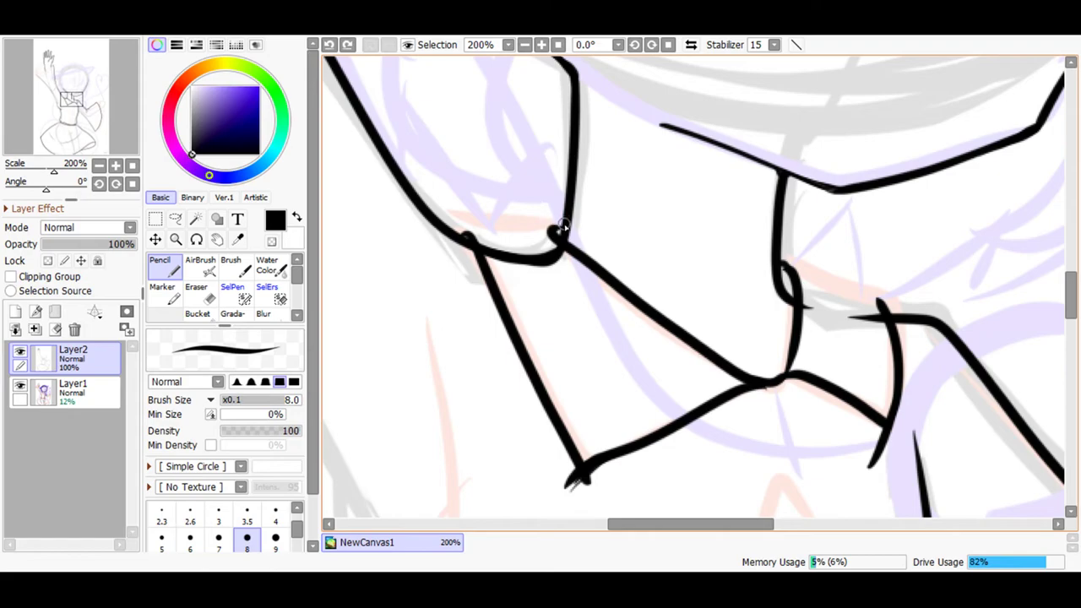
drag(535, 228, 448, 239)
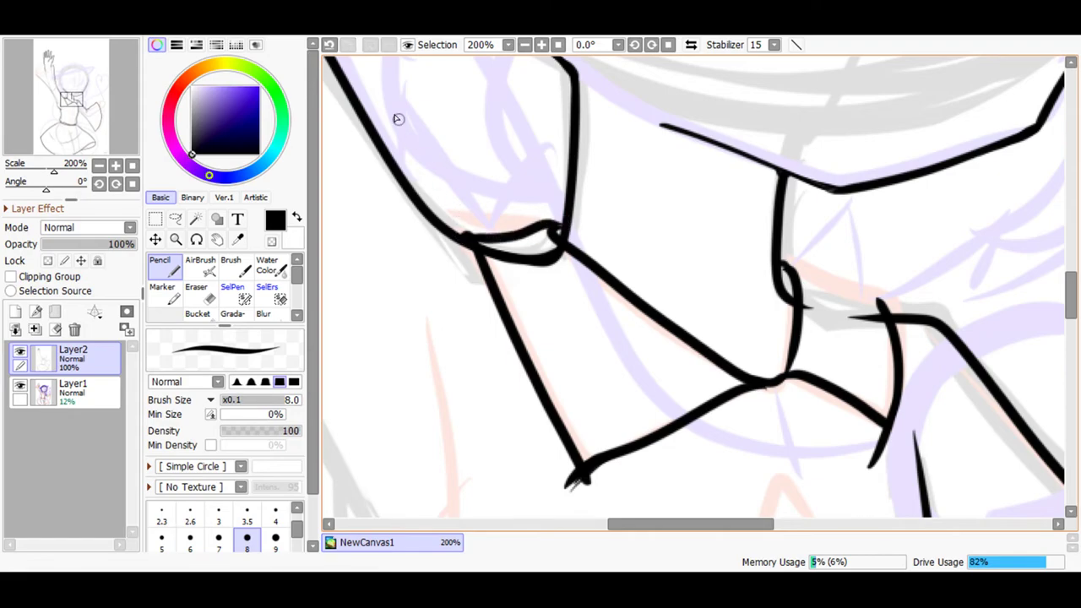
click(330, 44)
Ink the left collar flap's top edge as a curve from the neck line to the shoulder line.
click(541, 44)
click(541, 44)
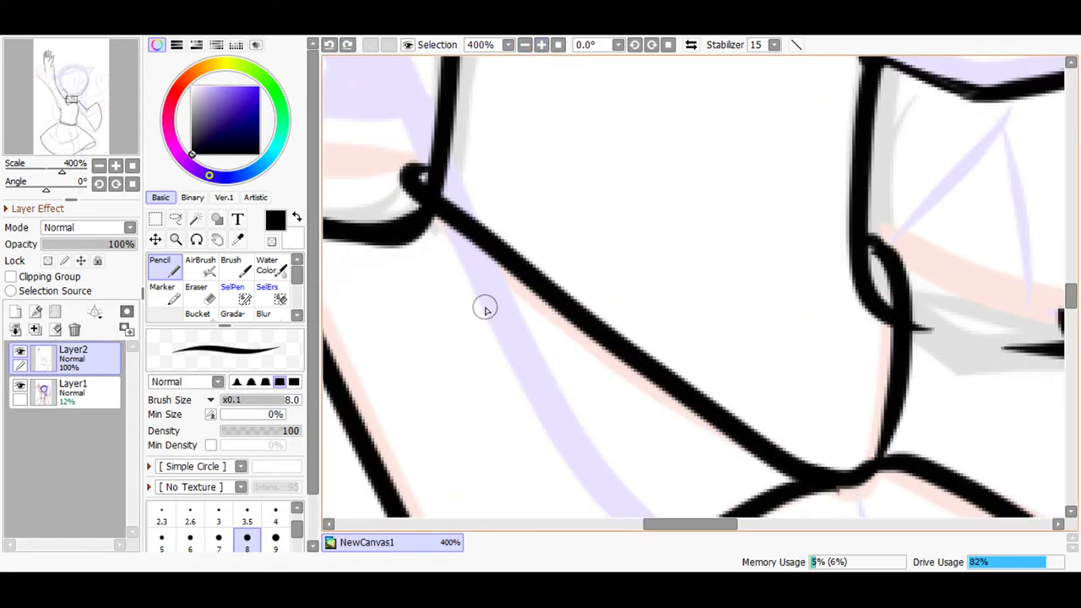
drag(686, 524, 663, 523)
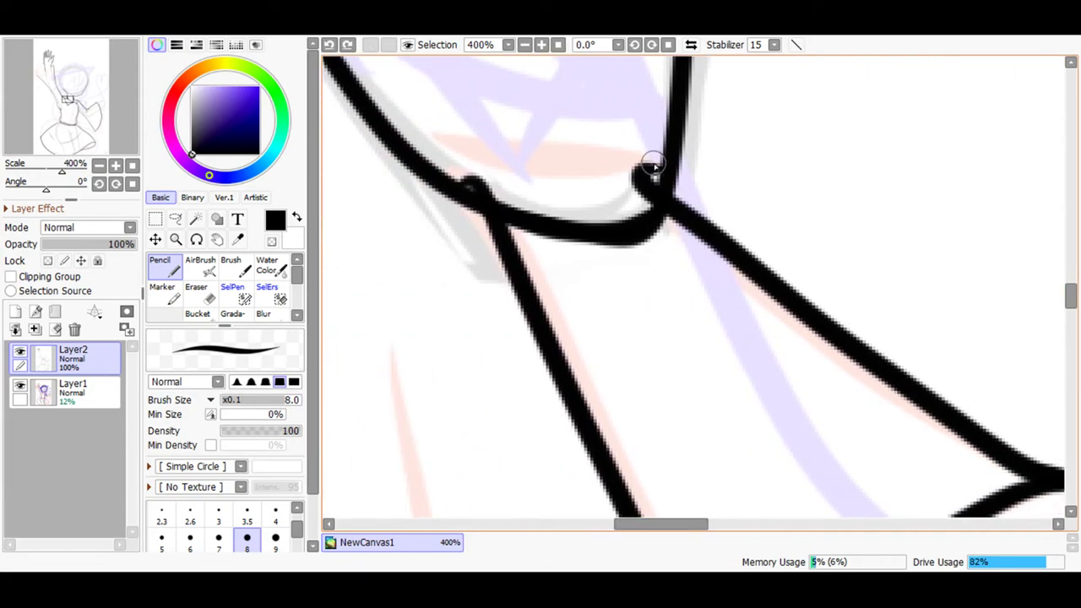
mouse_move(653, 176)
mouse_down()
mouse_move(620, 161)
mouse_move(666, 156)
mouse_move(565, 195)
mouse_move(461, 184)
mouse_up()
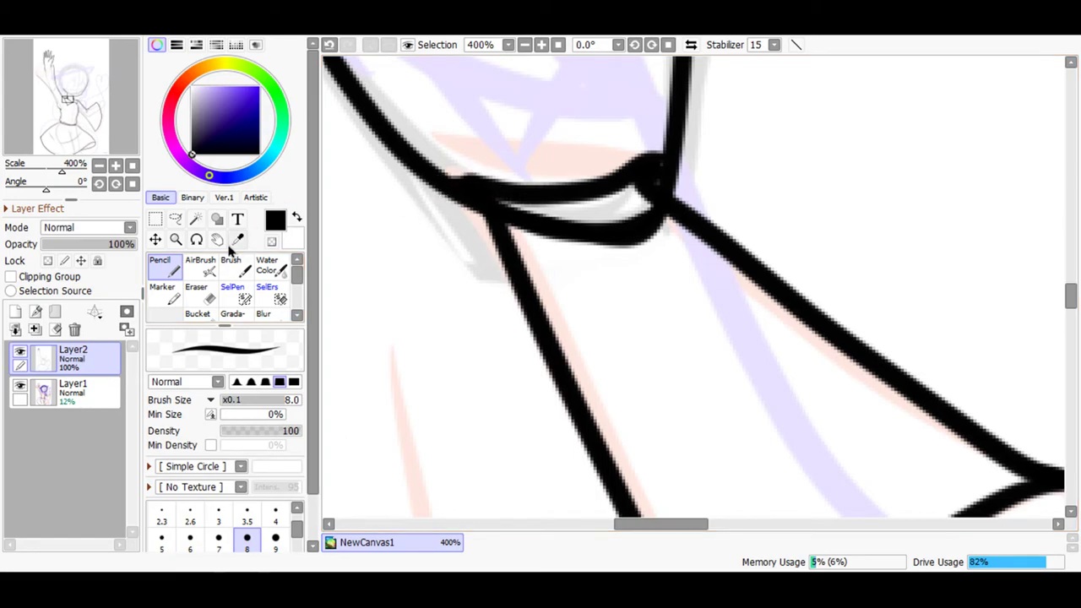
Erase the shoulder line beneath the left flap's top edge, and even out that edge and its joints with the Pencil.
click(209, 292)
mouse_move(647, 220)
mouse_down()
mouse_move(622, 211)
mouse_move(634, 225)
mouse_move(584, 249)
mouse_move(556, 223)
mouse_move(576, 249)
mouse_move(505, 206)
mouse_up()
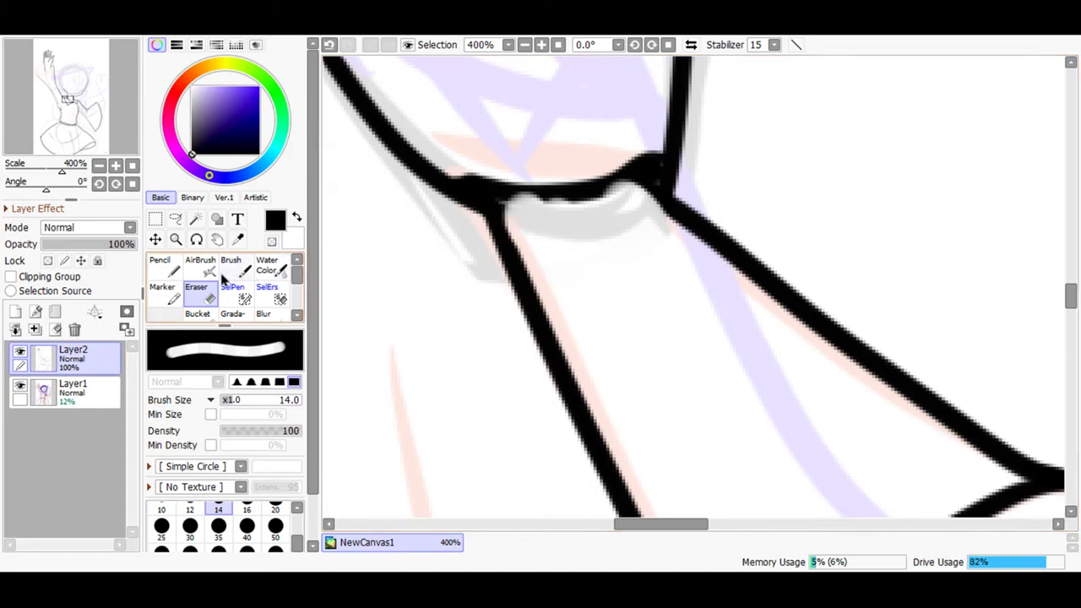
click(172, 265)
mouse_move(624, 185)
mouse_down()
mouse_move(474, 205)
mouse_move(500, 197)
mouse_move(523, 275)
mouse_move(500, 198)
mouse_up()
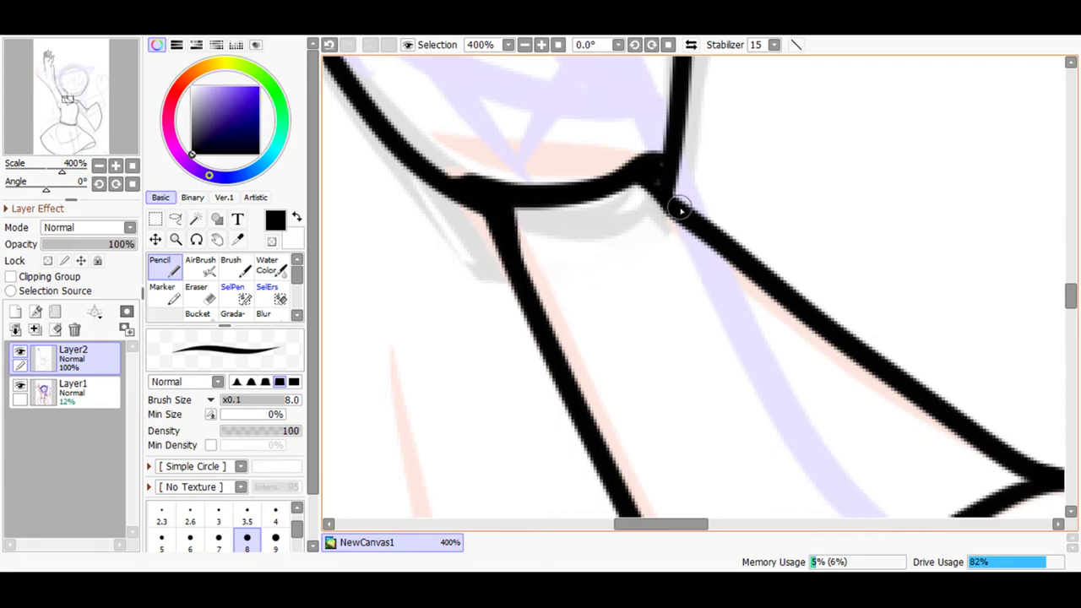
drag(673, 207, 622, 183)
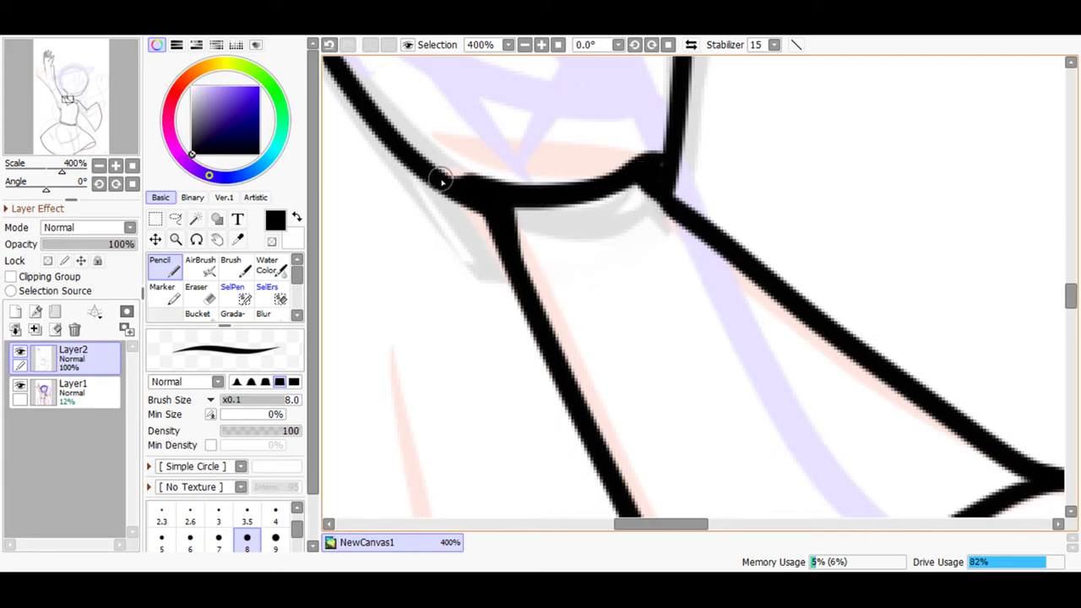
Ink the right collar flap's top edge from its outer corner to the neck line and fill the small loop there.
mouse_move(655, 524)
mouse_down()
mouse_move(683, 525)
mouse_move(712, 505)
mouse_up()
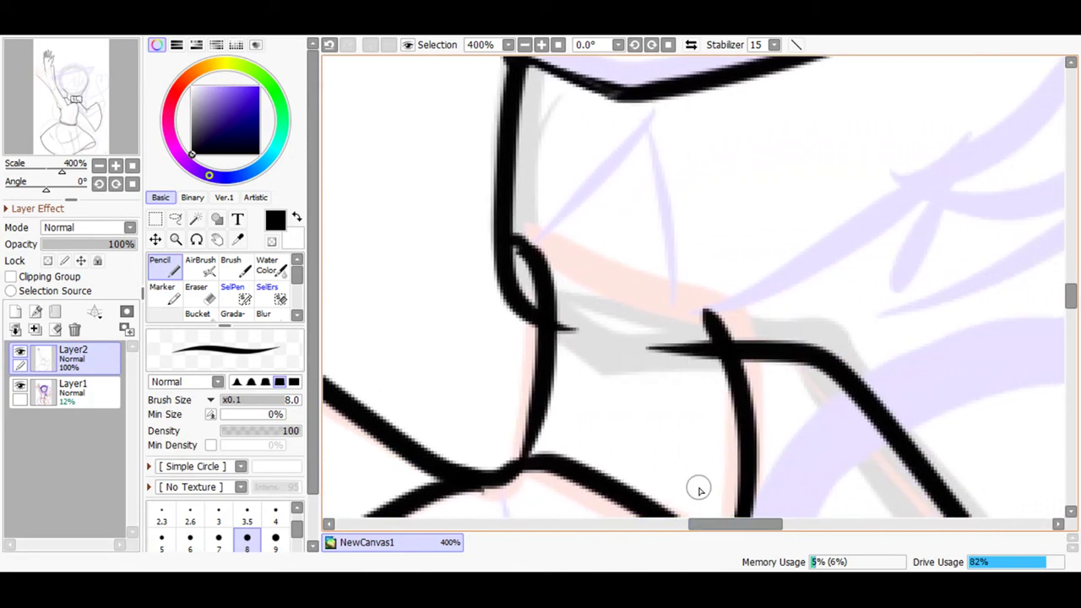
mouse_move(698, 309)
mouse_down()
mouse_move(623, 288)
mouse_move(535, 226)
mouse_move(508, 222)
mouse_move(529, 245)
mouse_move(513, 233)
mouse_move(517, 219)
mouse_move(531, 307)
mouse_move(514, 256)
mouse_move(523, 267)
mouse_move(526, 242)
mouse_move(546, 241)
mouse_move(524, 268)
mouse_up()
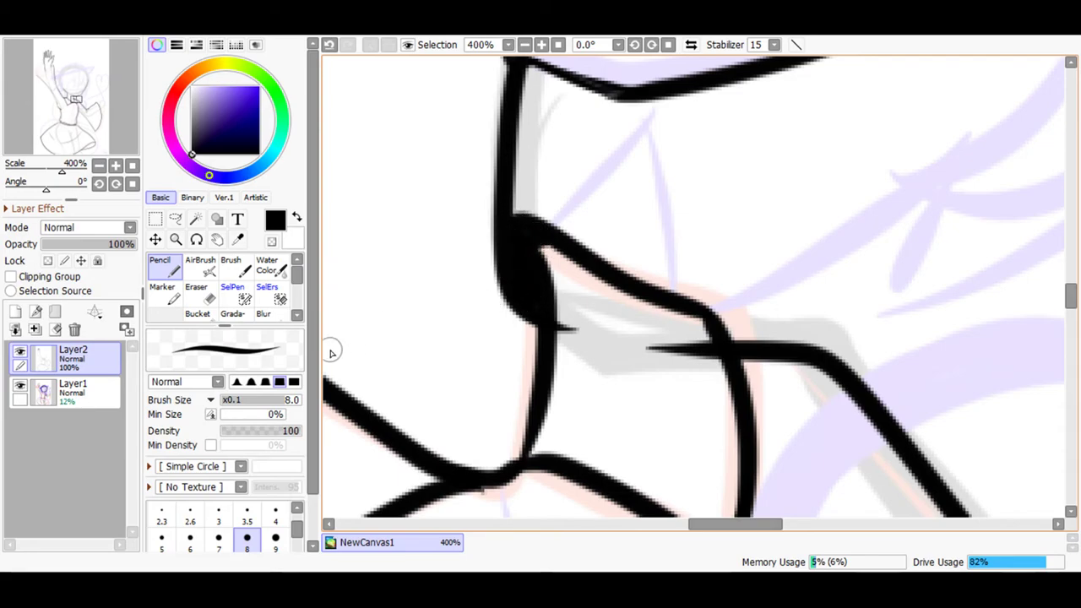
Erase the shoulder line's stray end inside the right collar flap and thicken the flap's inner edge with the Pencil.
click(196, 288)
mouse_move(537, 350)
mouse_down()
mouse_move(573, 331)
mouse_move(572, 310)
mouse_move(574, 363)
mouse_move(583, 327)
mouse_move(611, 330)
mouse_move(680, 375)
mouse_move(665, 338)
mouse_move(694, 377)
mouse_move(685, 340)
mouse_up()
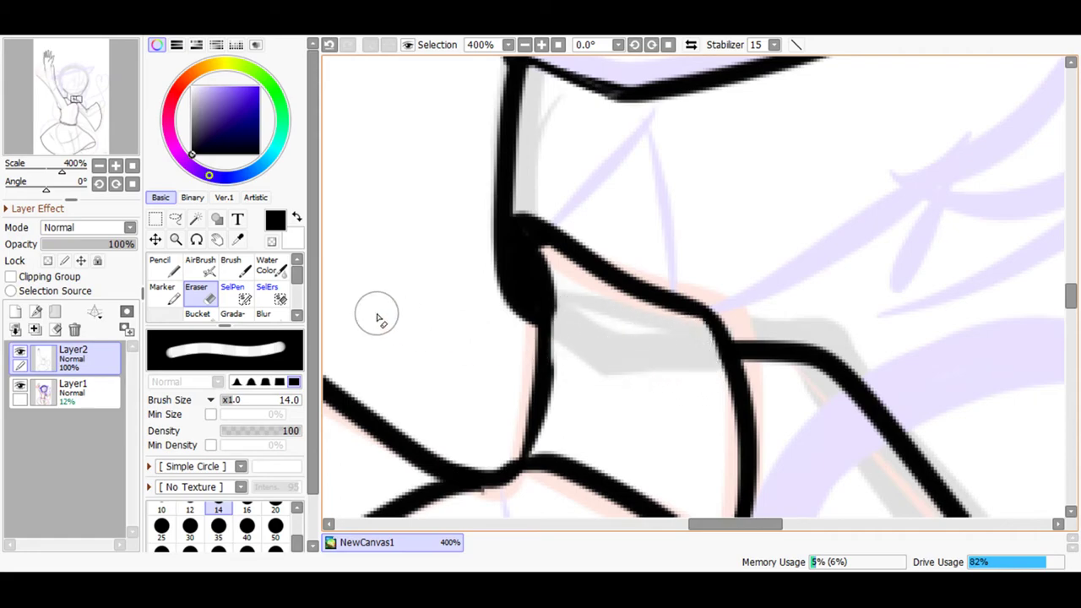
click(161, 264)
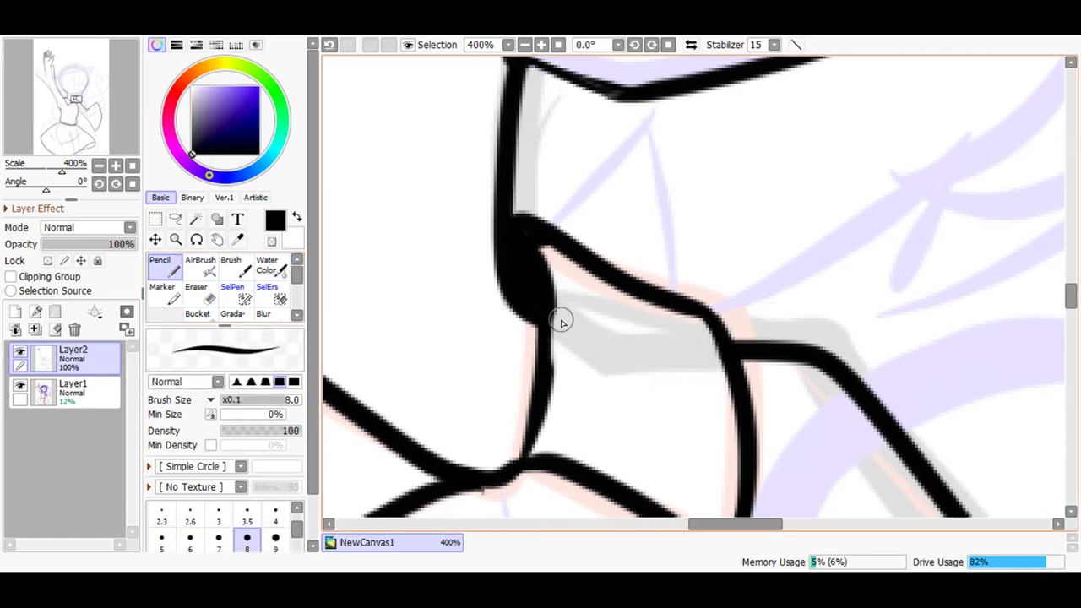
mouse_move(545, 310)
mouse_down()
mouse_move(556, 405)
mouse_move(541, 469)
mouse_up()
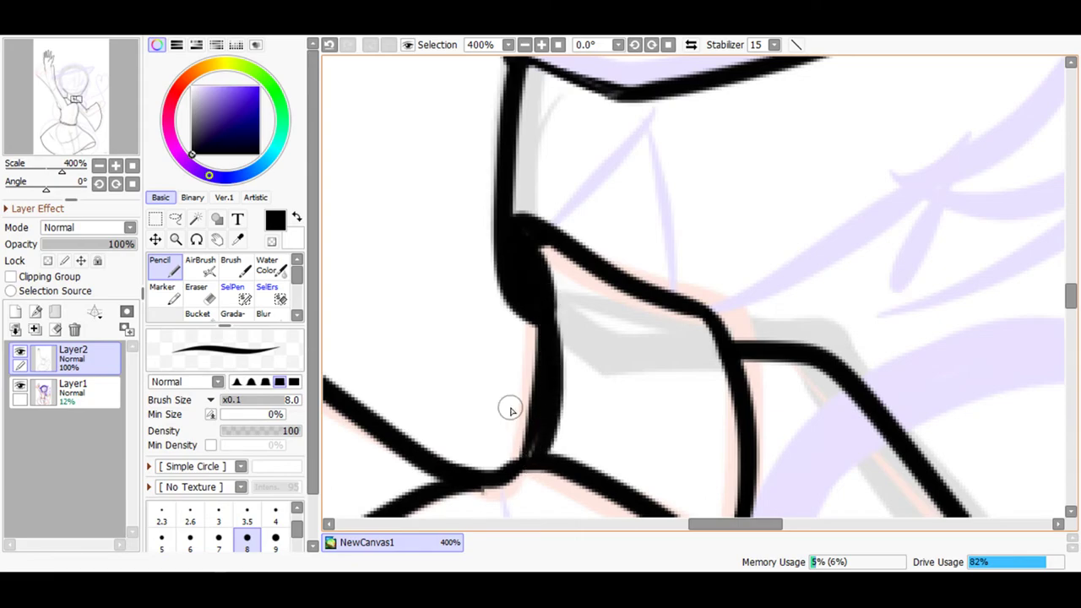
click(329, 45)
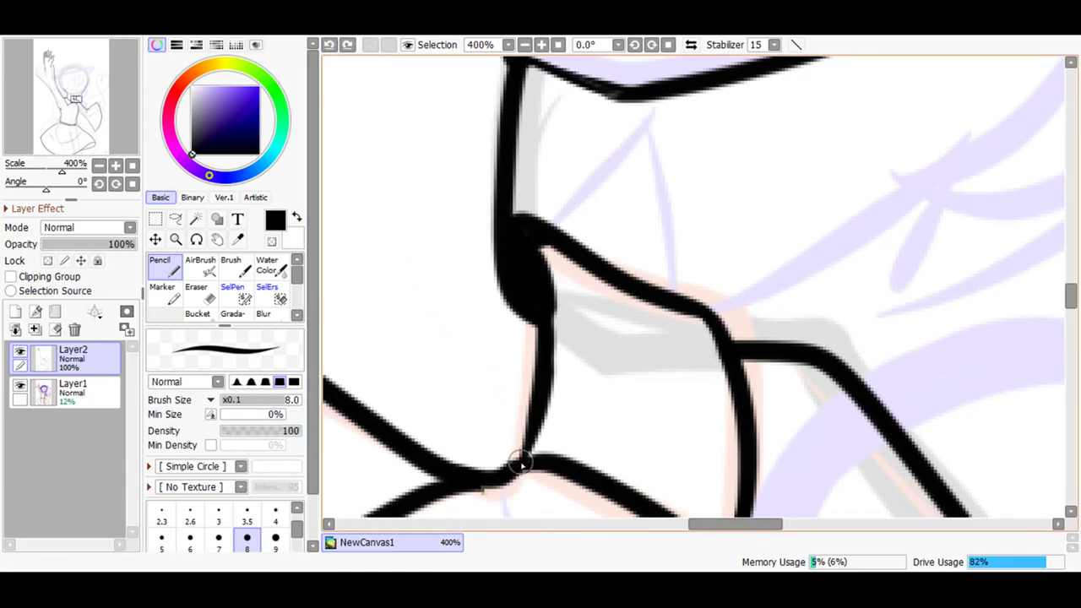
drag(547, 317, 544, 430)
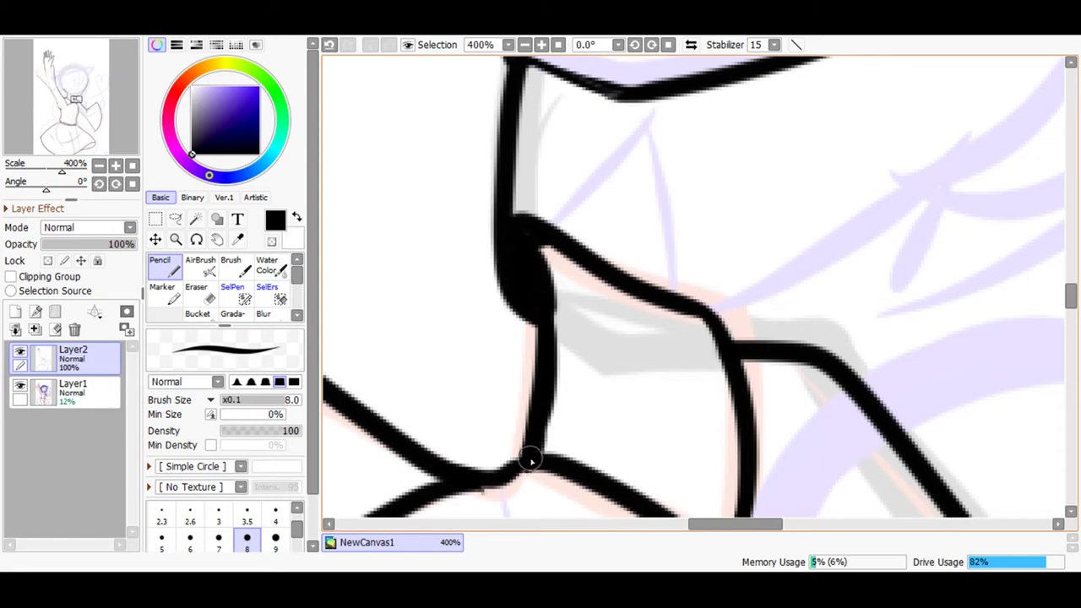
Ink a smooth rounded joint between the two collar flaps, carrying it up along the right flap's inner edge.
drag(691, 524, 660, 524)
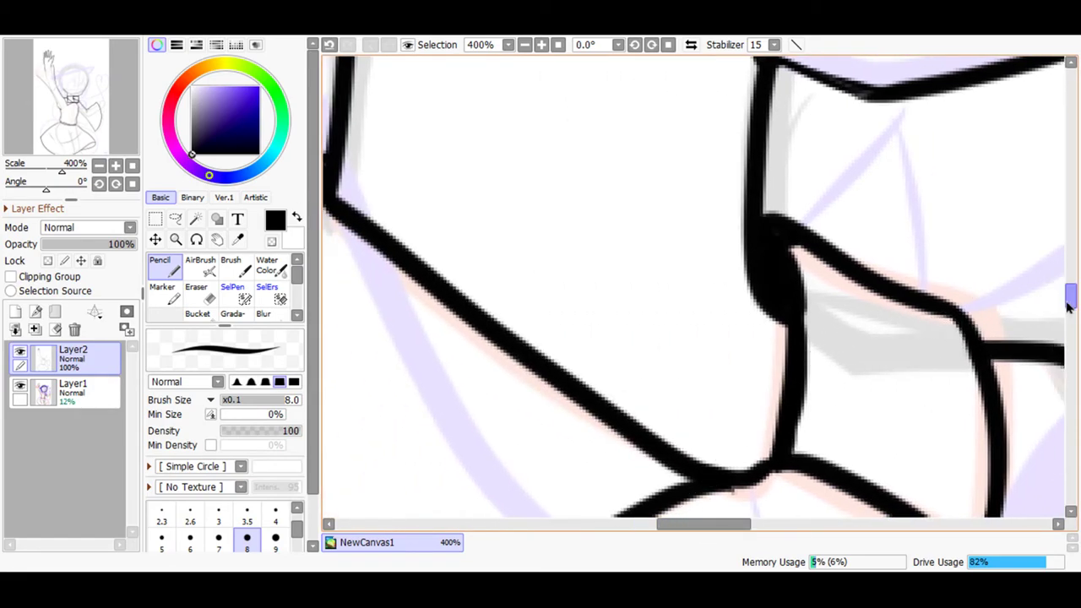
drag(1069, 296, 1071, 307)
mouse_move(780, 234)
mouse_down()
mouse_move(751, 273)
mouse_move(683, 251)
mouse_up()
click(330, 44)
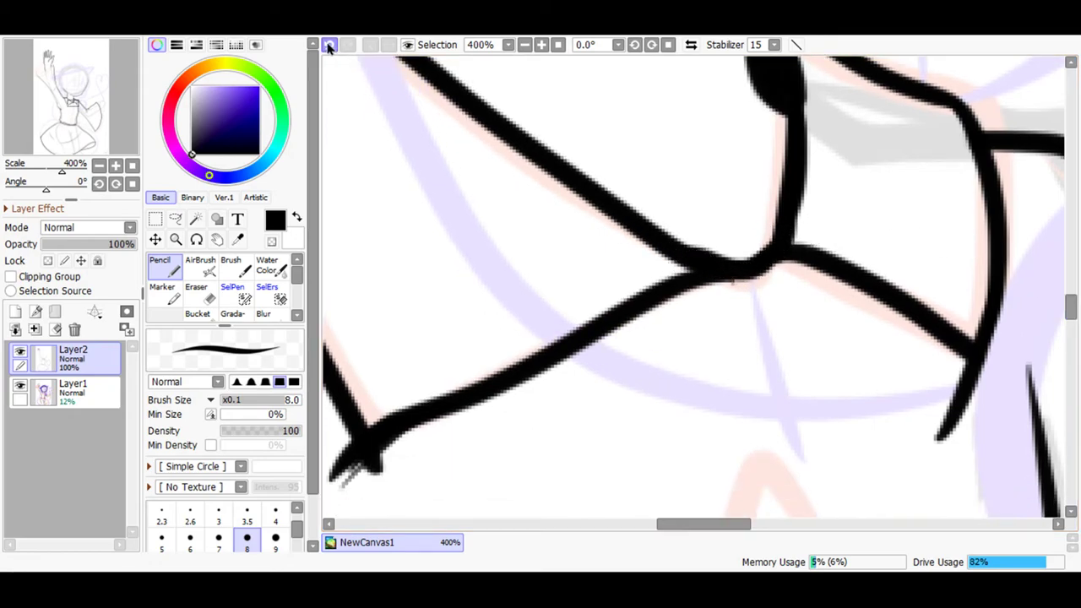
mouse_move(737, 282)
mouse_down()
mouse_move(673, 250)
mouse_move(740, 266)
mouse_move(769, 250)
mouse_move(782, 194)
mouse_move(761, 112)
mouse_up()
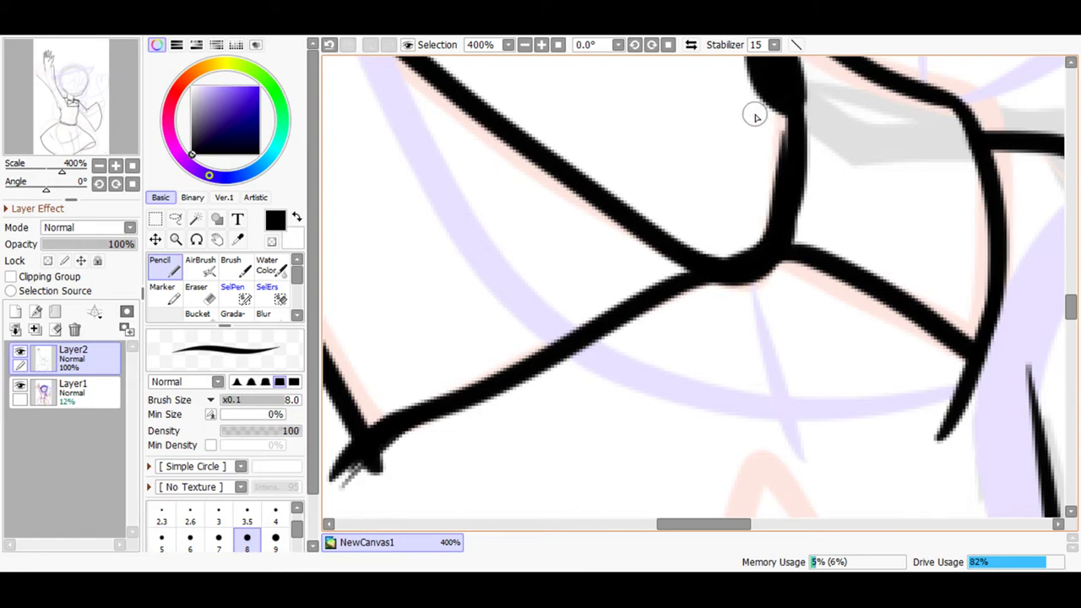
click(330, 44)
mouse_move(767, 264)
mouse_down()
mouse_move(792, 205)
mouse_move(794, 121)
mouse_up()
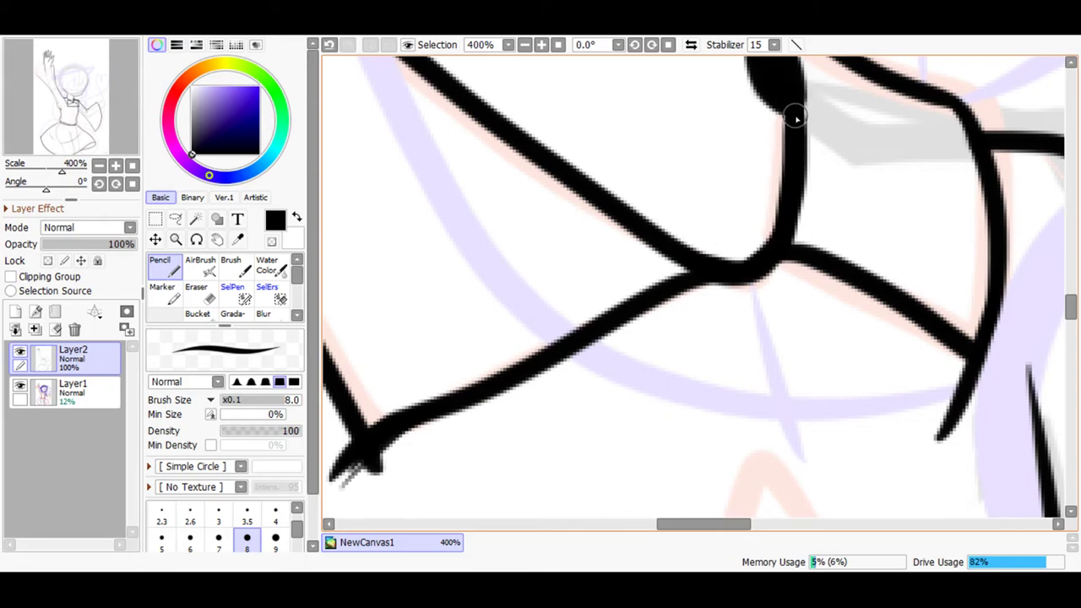
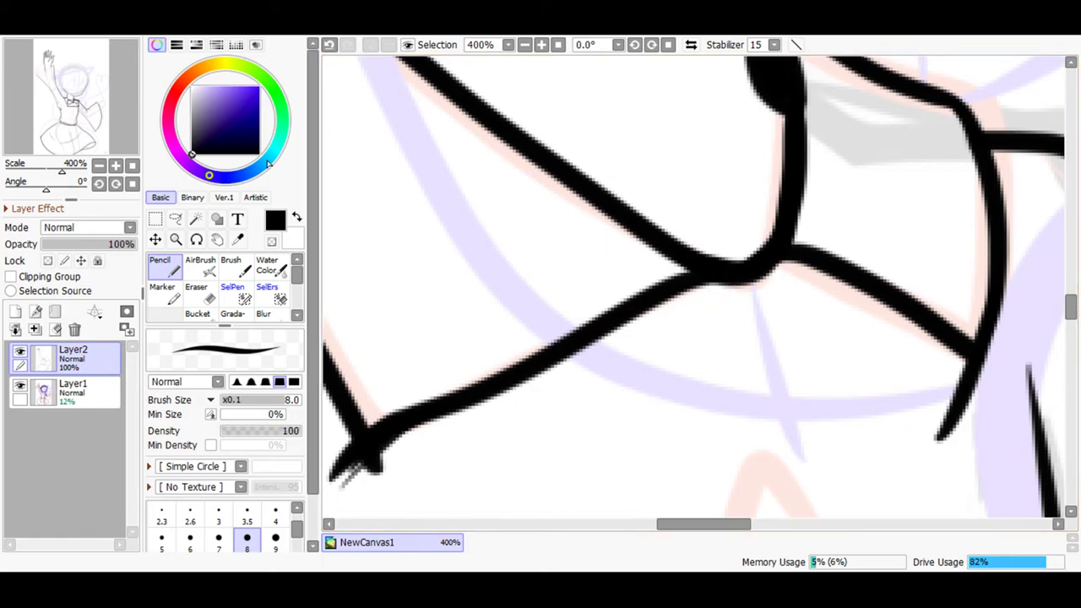
Erase the line ends overshooting the lower corners of the right and left collar flaps.
click(196, 293)
mouse_move(977, 357)
mouse_down()
mouse_move(933, 372)
mouse_move(975, 395)
mouse_move(936, 448)
mouse_up()
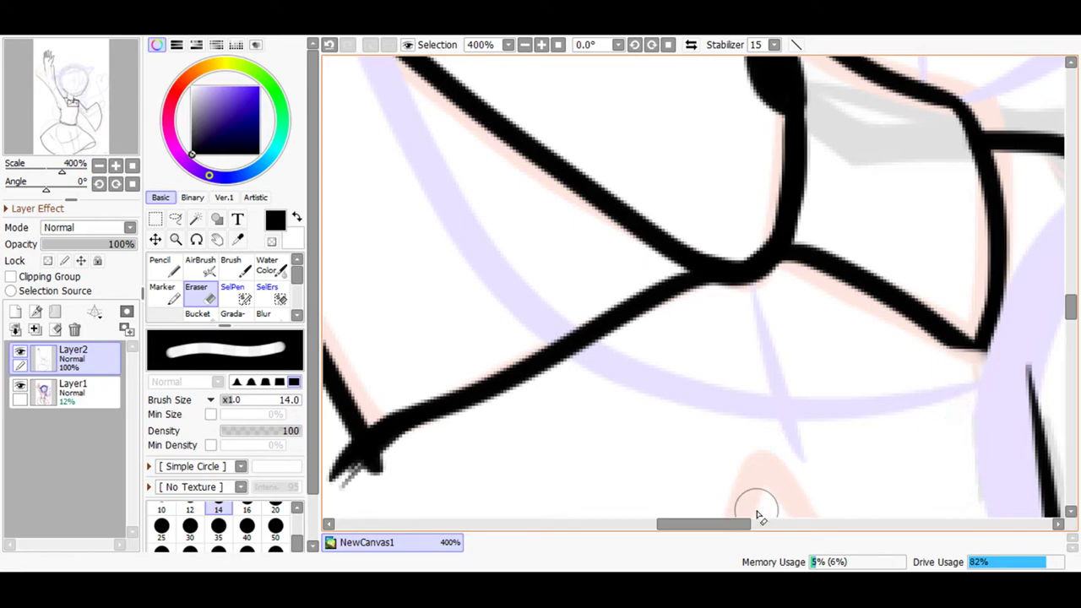
drag(700, 524, 664, 524)
mouse_move(676, 463)
mouse_down()
mouse_move(603, 442)
mouse_move(634, 490)
mouse_move(688, 411)
mouse_move(627, 490)
mouse_move(632, 458)
mouse_up()
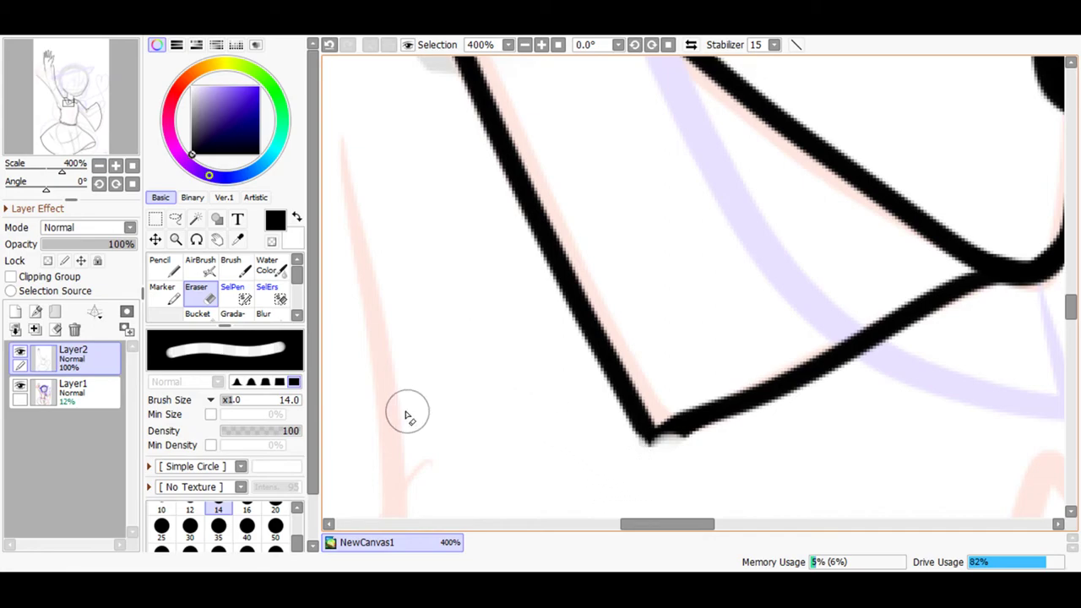
Redraw the lower corners of both collar flaps as clean points with the Pencil.
click(173, 275)
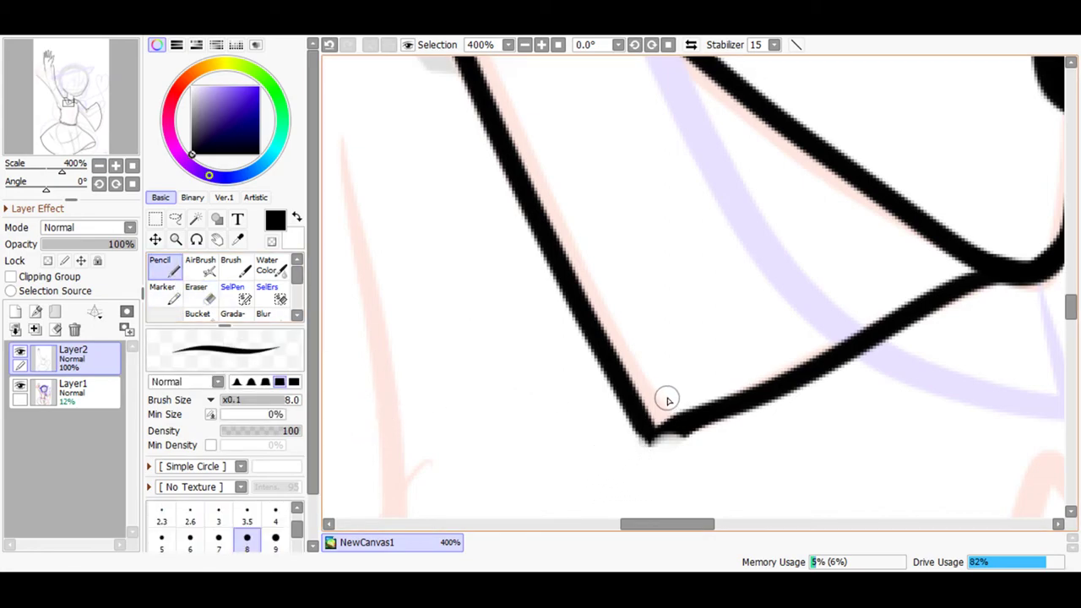
drag(663, 442, 642, 447)
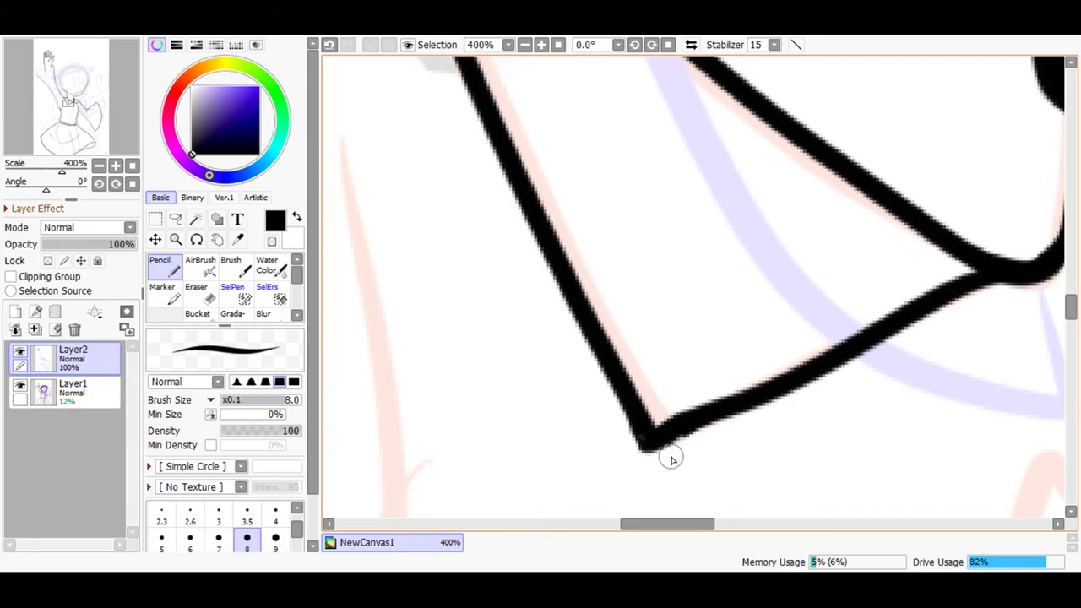
mouse_move(684, 430)
mouse_down()
mouse_move(646, 446)
mouse_move(598, 343)
mouse_up()
drag(669, 520, 727, 524)
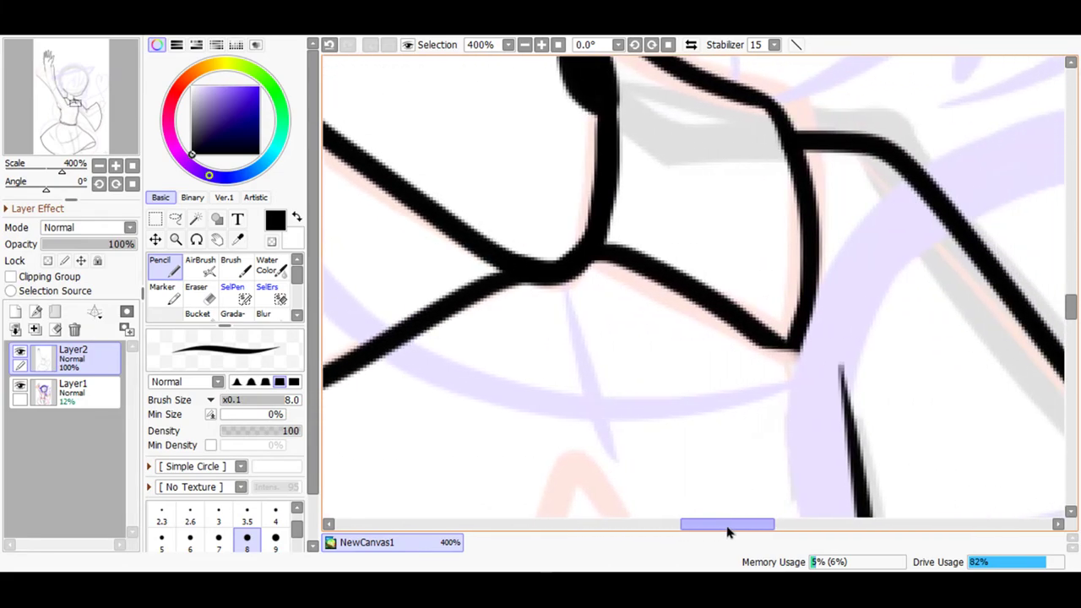
mouse_move(794, 345)
mouse_down()
mouse_move(753, 327)
mouse_move(779, 355)
mouse_up()
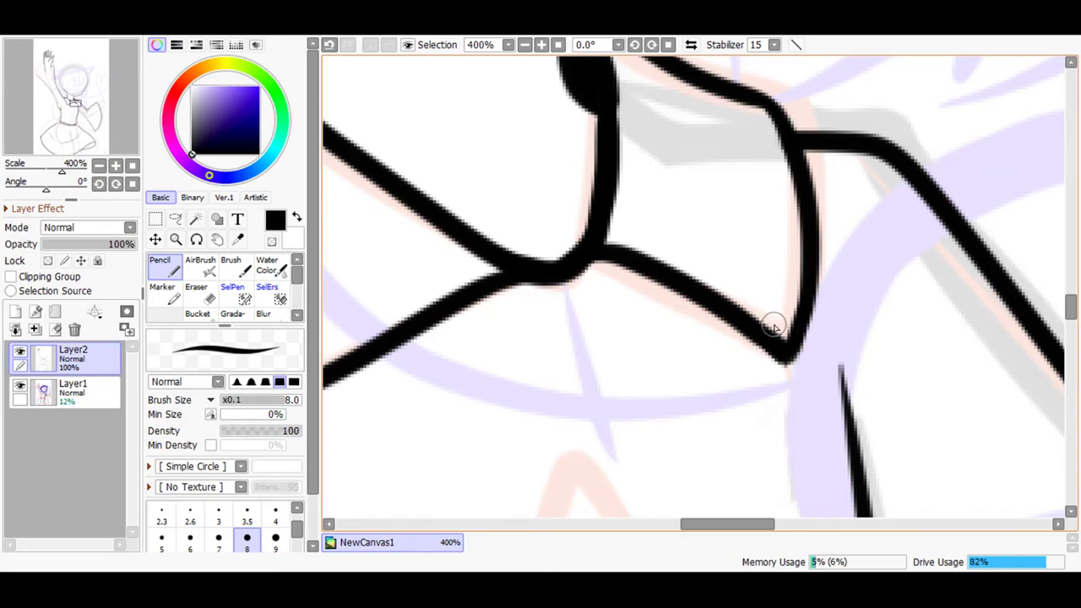
Ink the bodice's front opening line from the collar joint down to the waistband.
drag(752, 524, 646, 522)
drag(1071, 330, 1071, 293)
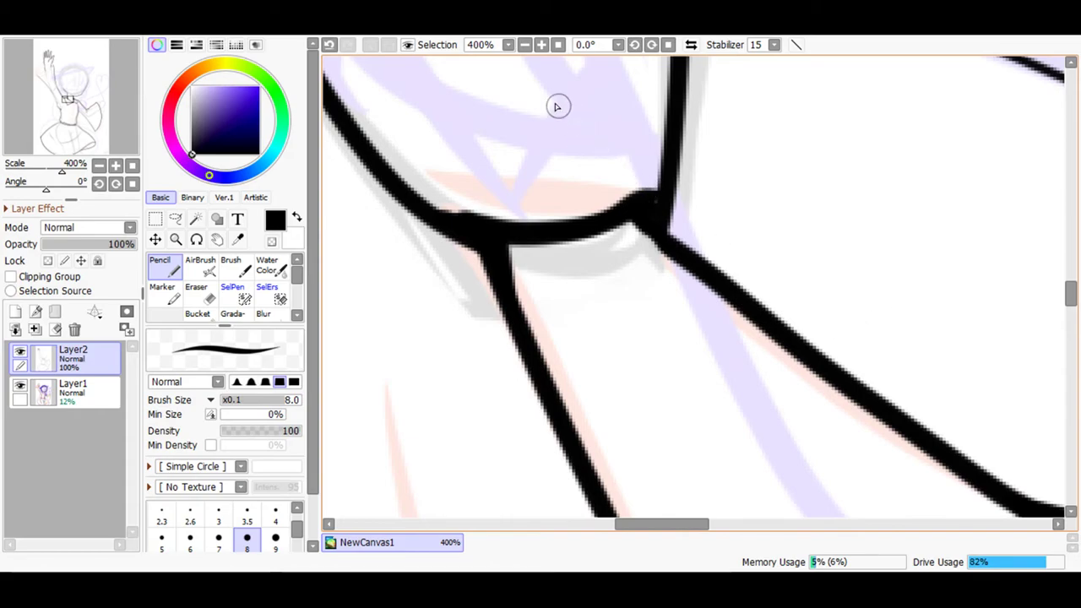
click(525, 44)
click(525, 45)
drag(1070, 291, 1070, 322)
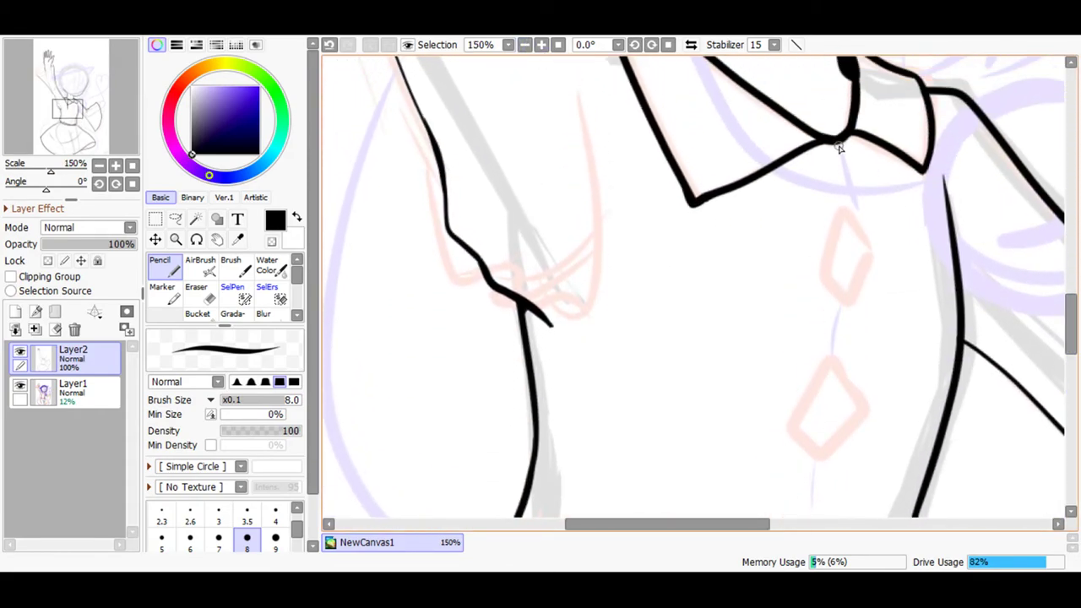
mouse_move(869, 280)
mouse_down()
mouse_move(856, 379)
mouse_move(802, 511)
mouse_up()
key(ctrl+z)
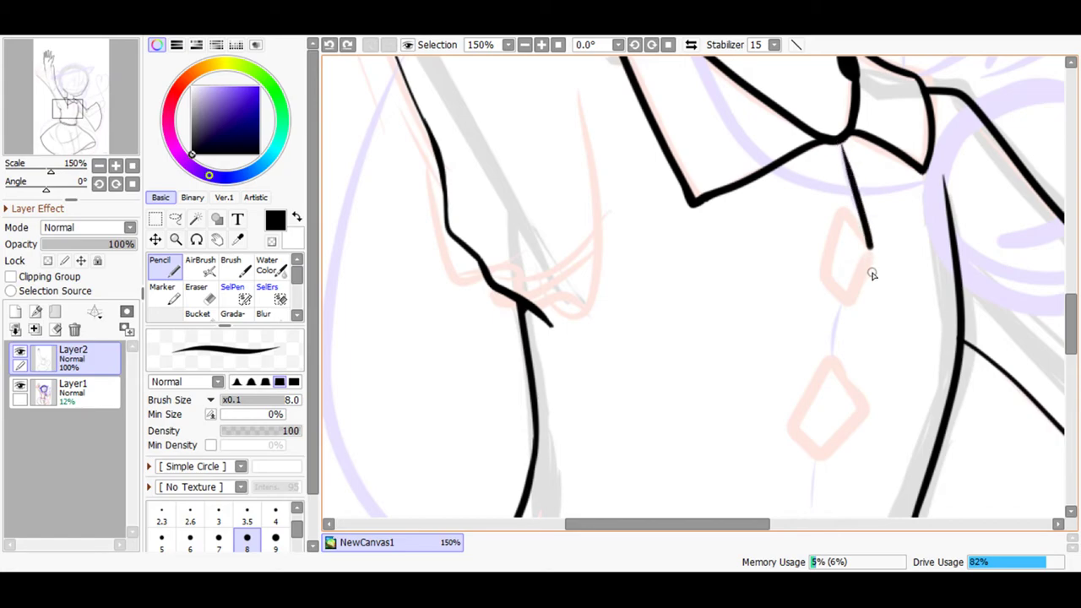
drag(854, 403, 828, 515)
drag(1070, 336, 1069, 363)
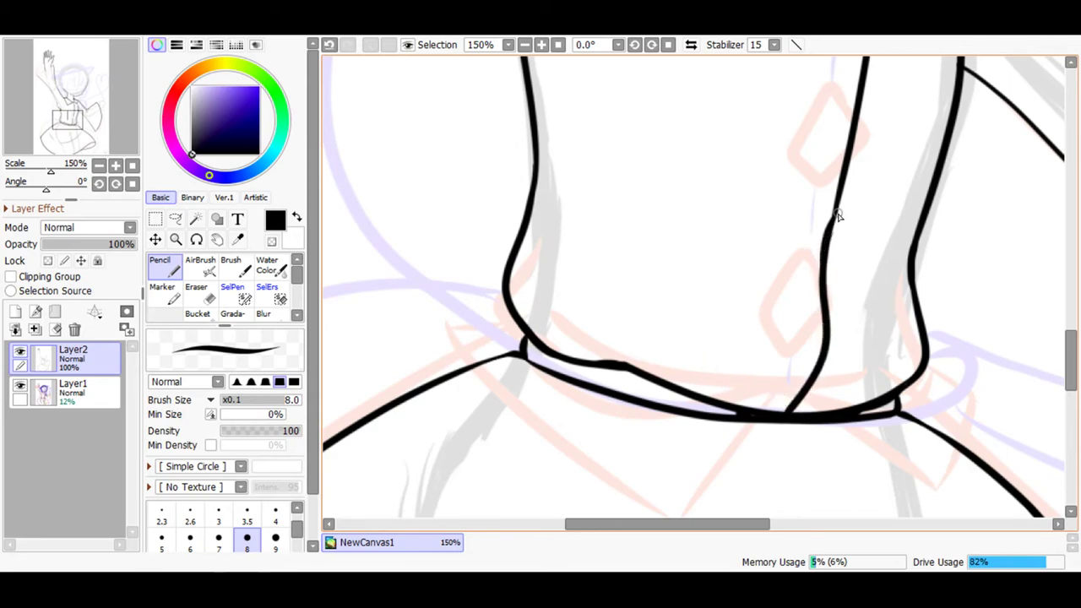
click(329, 44)
drag(1060, 350, 1071, 367)
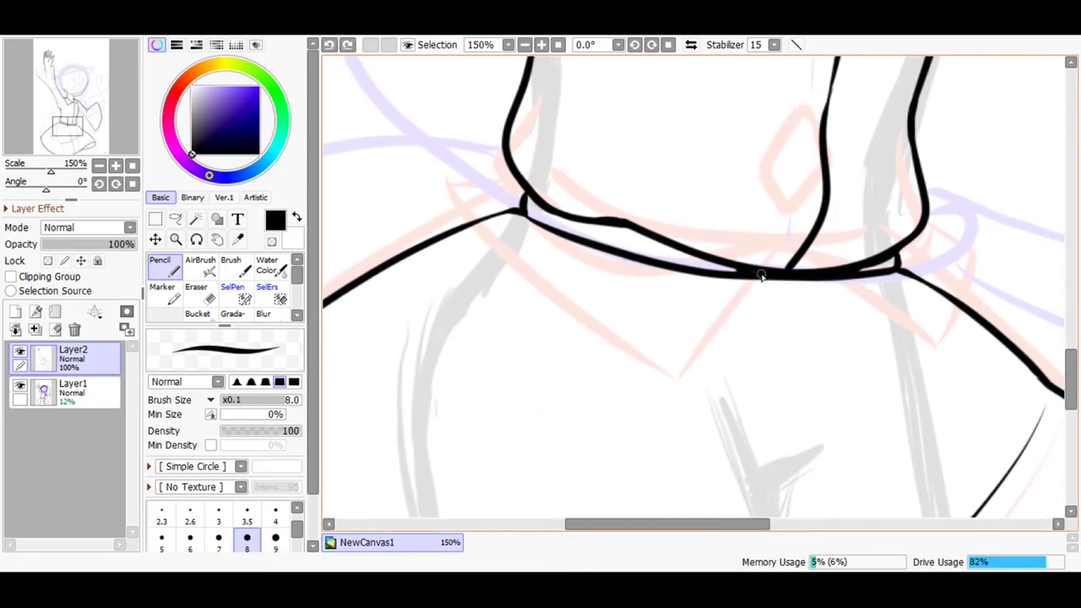
Try to ink the slanted inner edge of the left waist flap down from the waistband joint.
drag(782, 279, 712, 355)
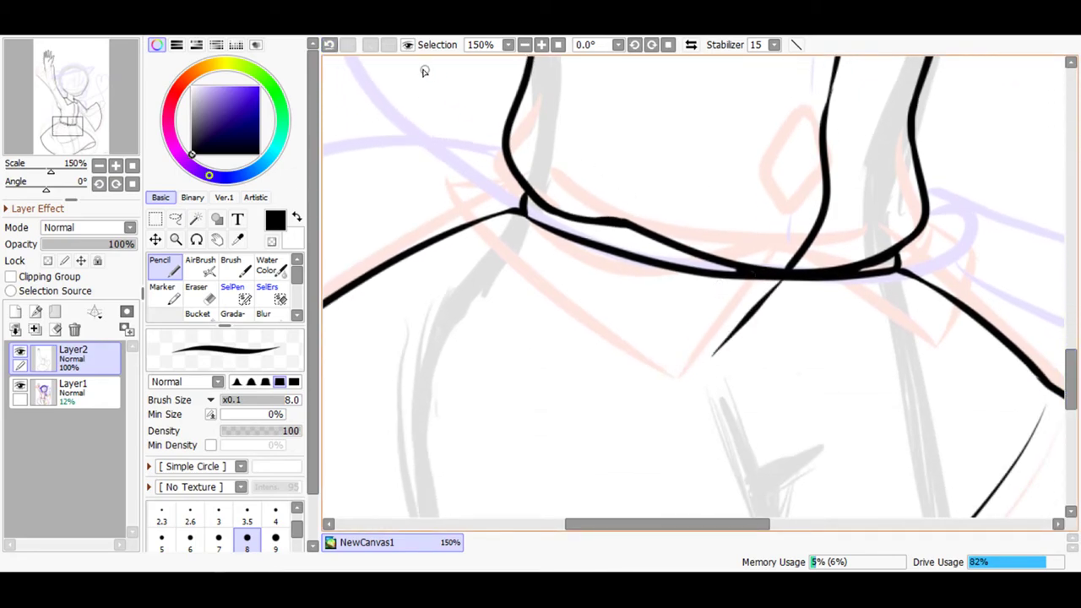
click(329, 45)
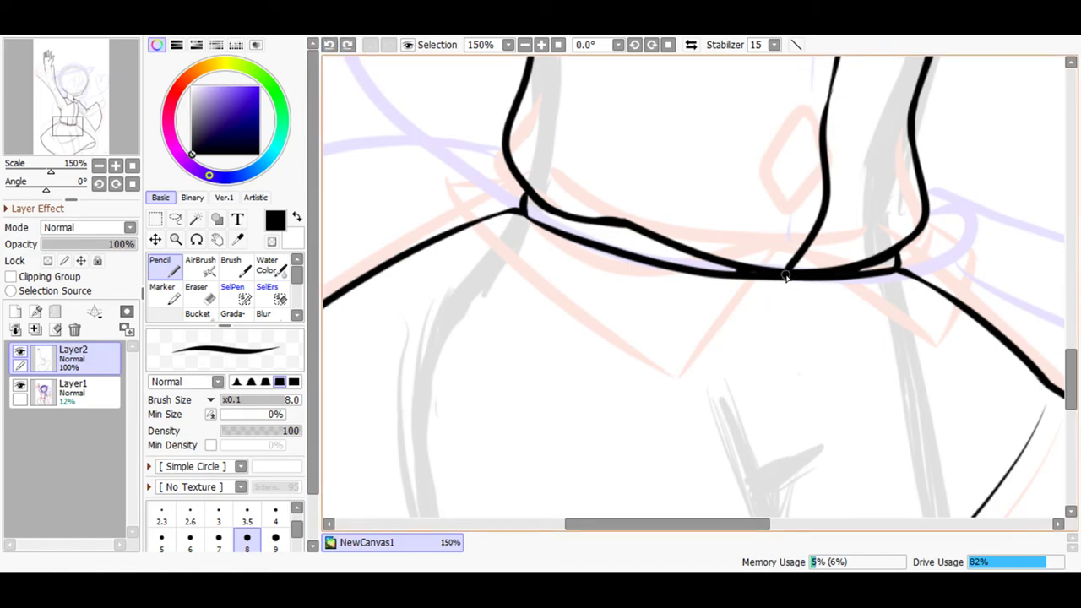
mouse_move(775, 288)
mouse_down()
mouse_move(719, 355)
mouse_move(710, 394)
mouse_up()
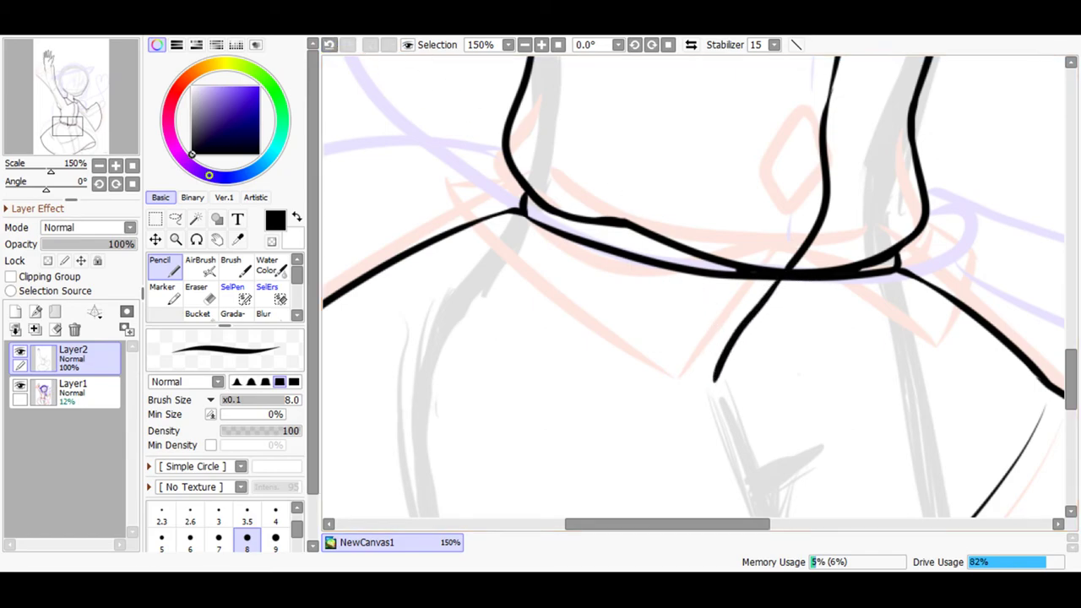
click(329, 47)
drag(780, 280, 710, 380)
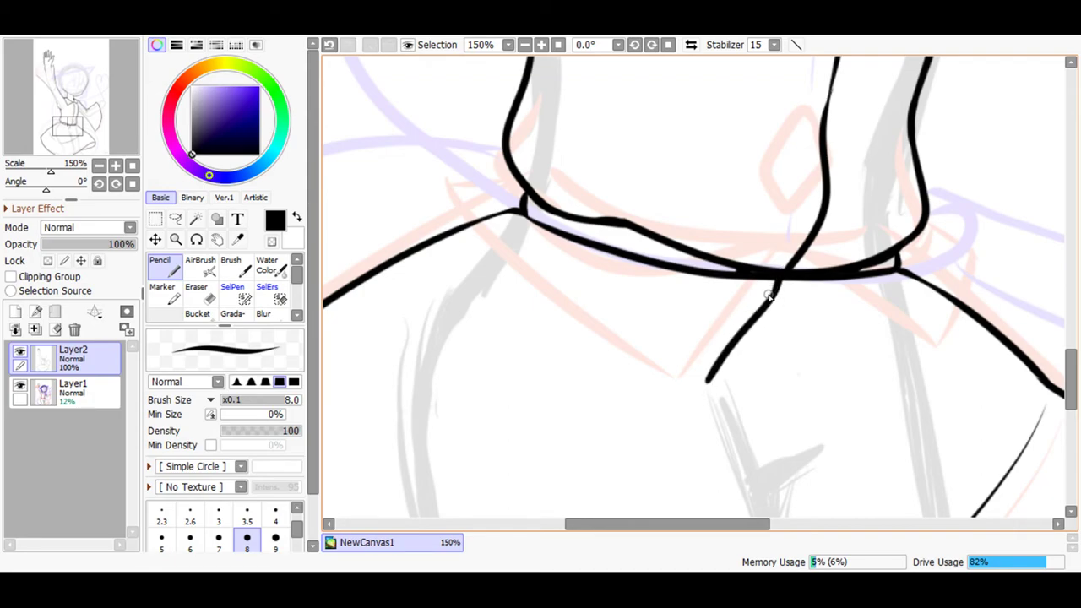
click(330, 44)
click(330, 45)
Ink the left waist flap's lower edge as a curve to its outer corner, and join its top edge to the waistband.
mouse_move(664, 375)
mouse_down()
mouse_move(504, 285)
mouse_move(454, 226)
mouse_up()
click(329, 46)
mouse_move(712, 378)
mouse_down()
mouse_move(701, 398)
mouse_move(543, 345)
mouse_move(473, 273)
mouse_move(434, 188)
mouse_up()
click(329, 45)
mouse_move(703, 394)
mouse_down()
mouse_move(636, 390)
mouse_move(510, 350)
mouse_move(424, 204)
mouse_move(435, 242)
mouse_move(430, 209)
mouse_up()
drag(521, 210, 475, 201)
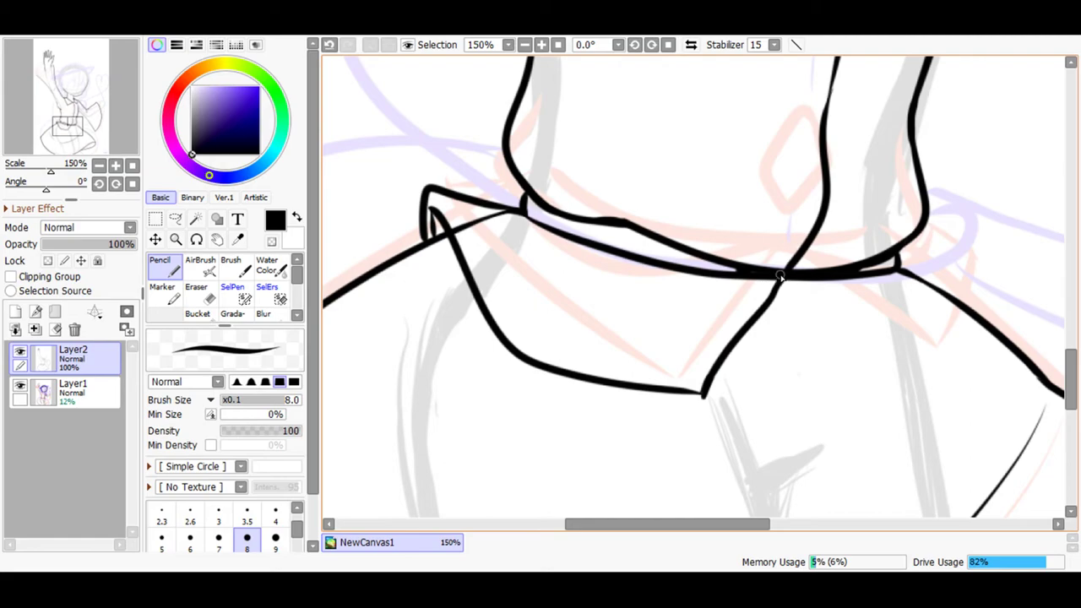
Ink the right waist flap from the waistband joint down to its point and up to its outer corner, closing the top.
drag(778, 284, 838, 363)
click(329, 45)
drag(786, 284, 811, 329)
click(331, 47)
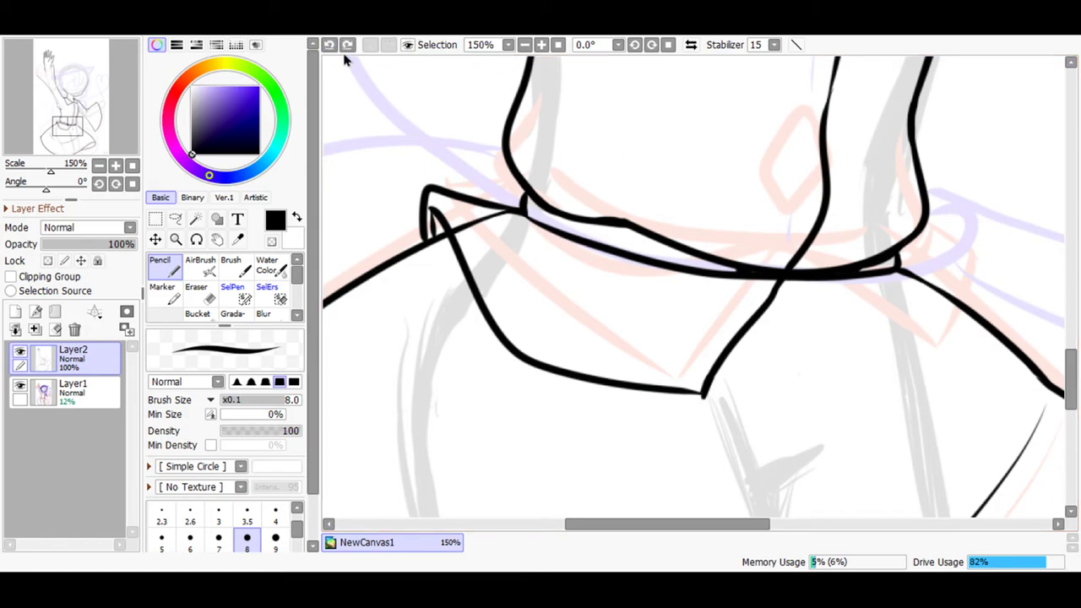
mouse_move(784, 276)
mouse_down()
mouse_move(893, 388)
mouse_move(921, 363)
mouse_up()
drag(945, 326, 949, 276)
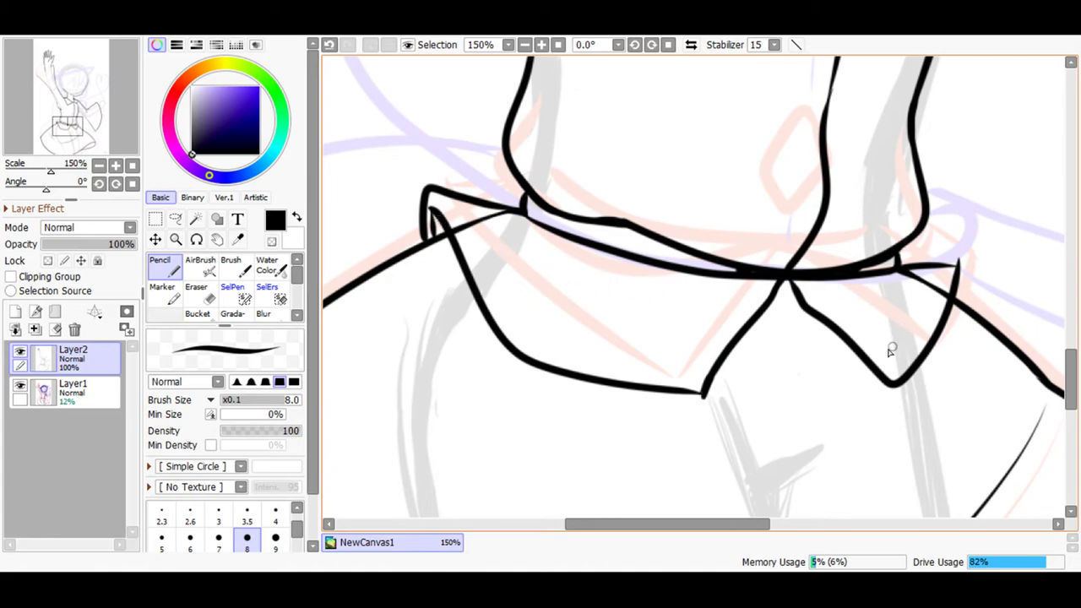
Re-ink the right waist flap's top edge from the waistband out past the flap's outer corner.
drag(707, 531, 768, 531)
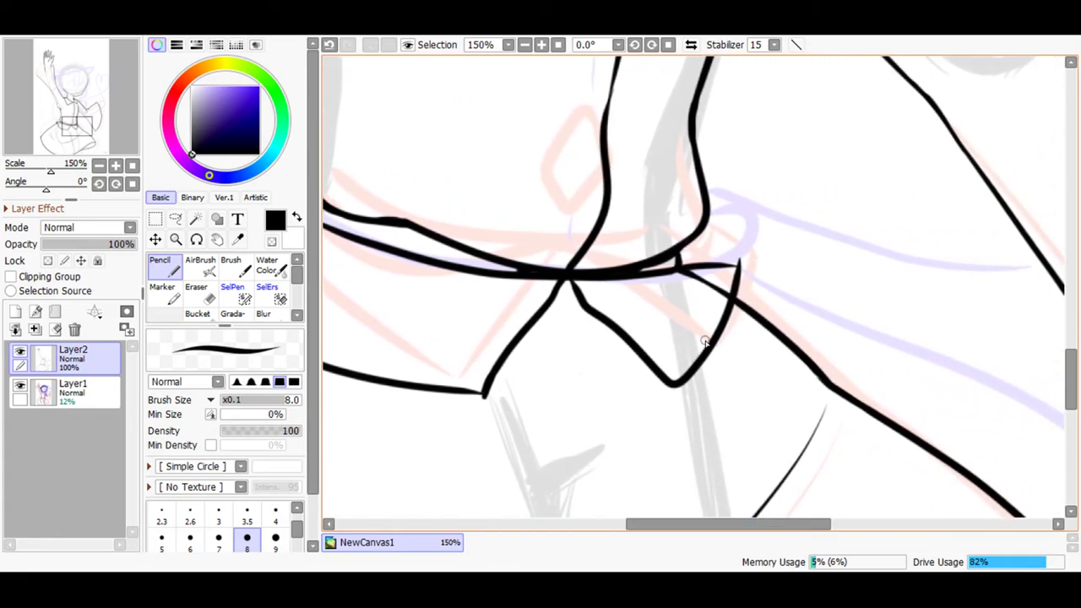
click(331, 44)
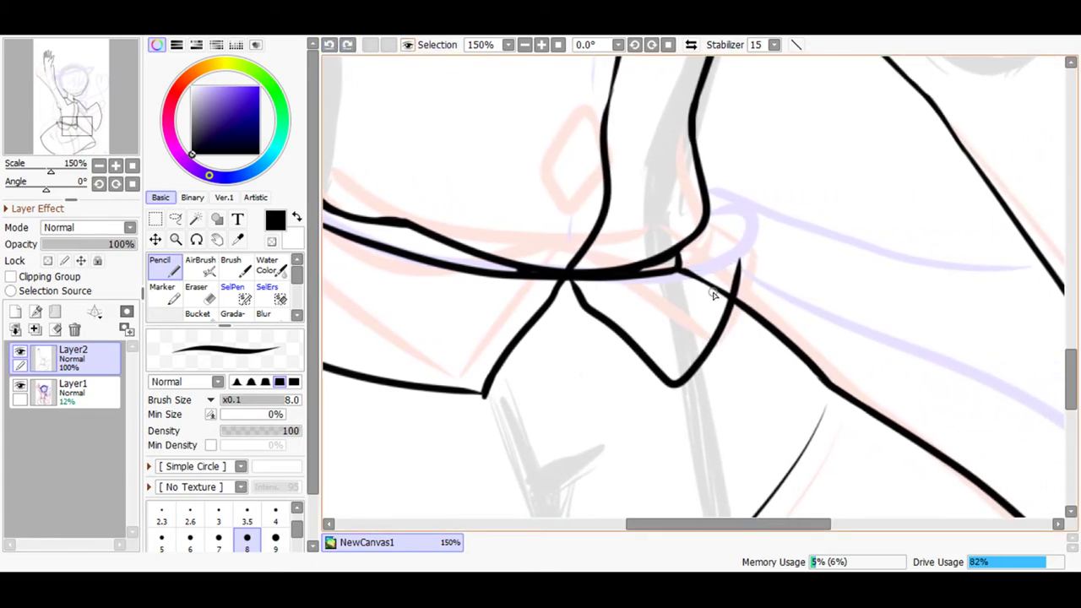
mouse_move(678, 271)
mouse_down()
mouse_move(708, 262)
mouse_move(780, 282)
mouse_up()
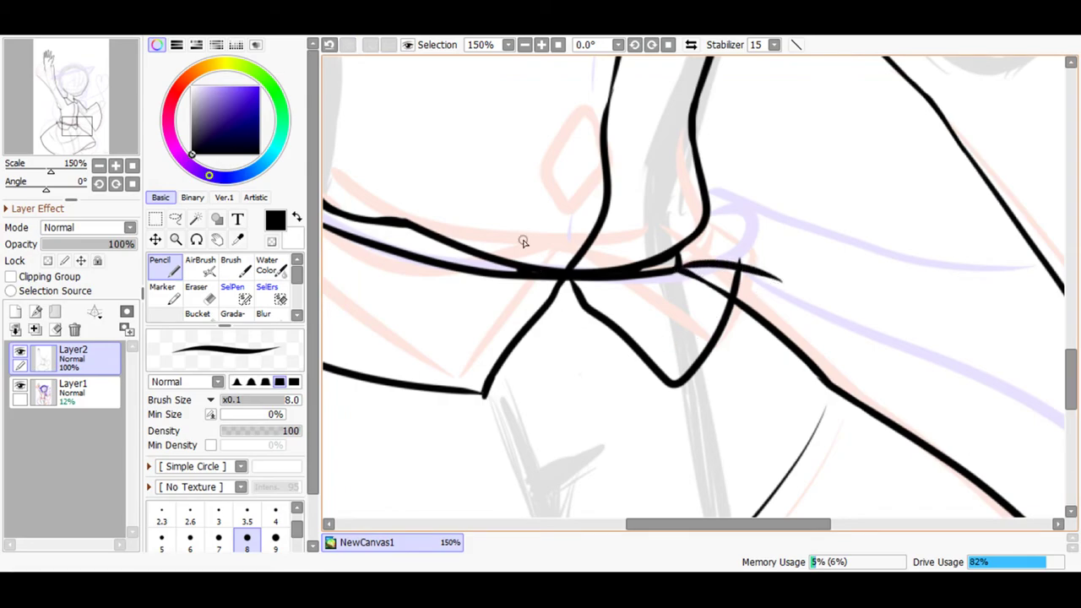
click(341, 44)
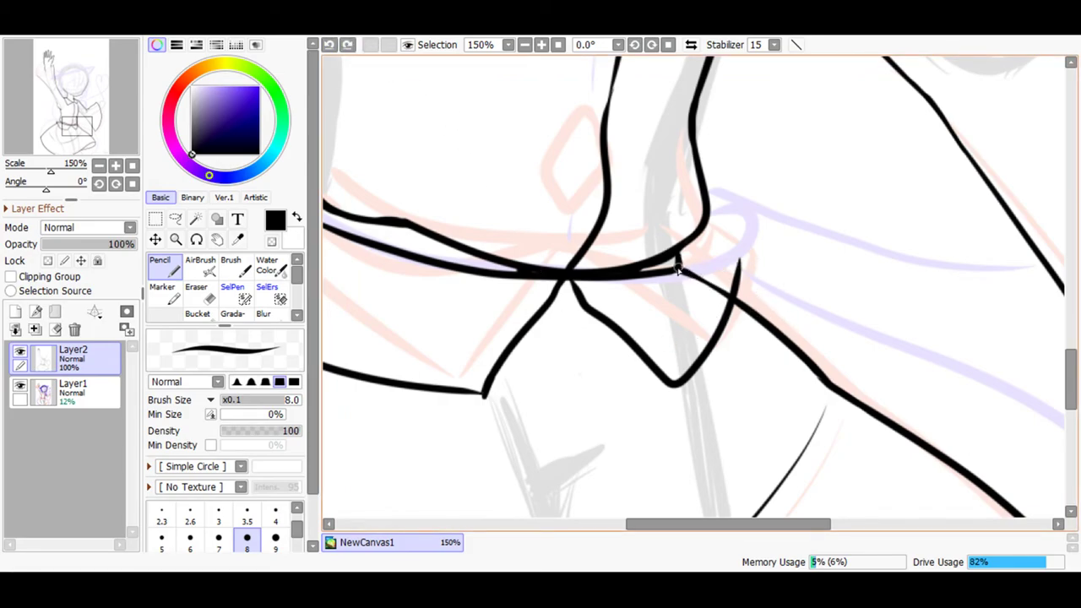
drag(681, 269, 778, 262)
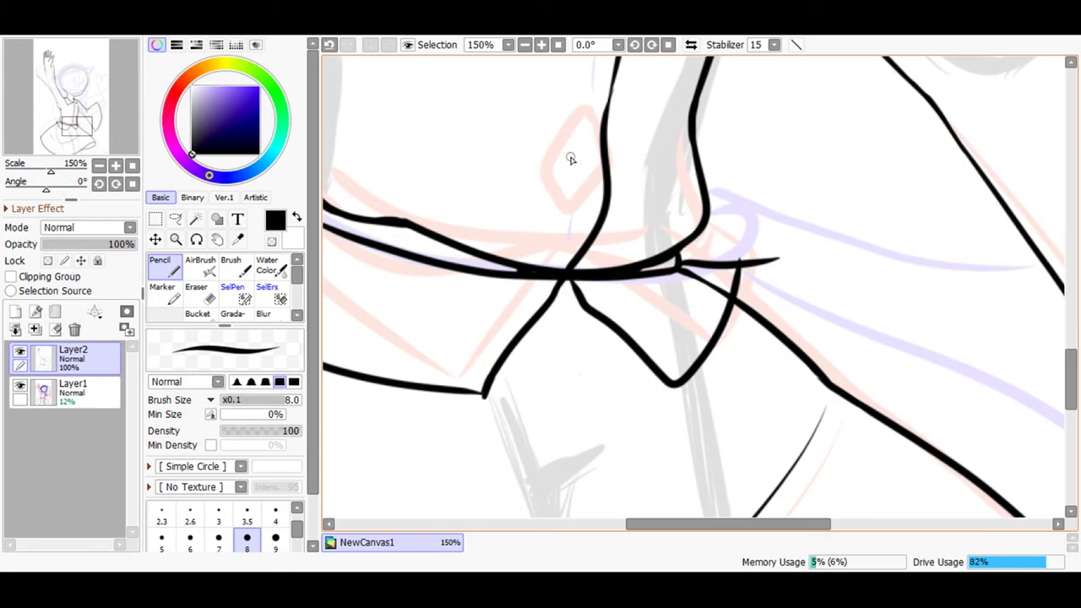
Erase the right waist flap's top edge where it overshoots the outer corner, and the skirt line crossing inside the flap.
click(541, 44)
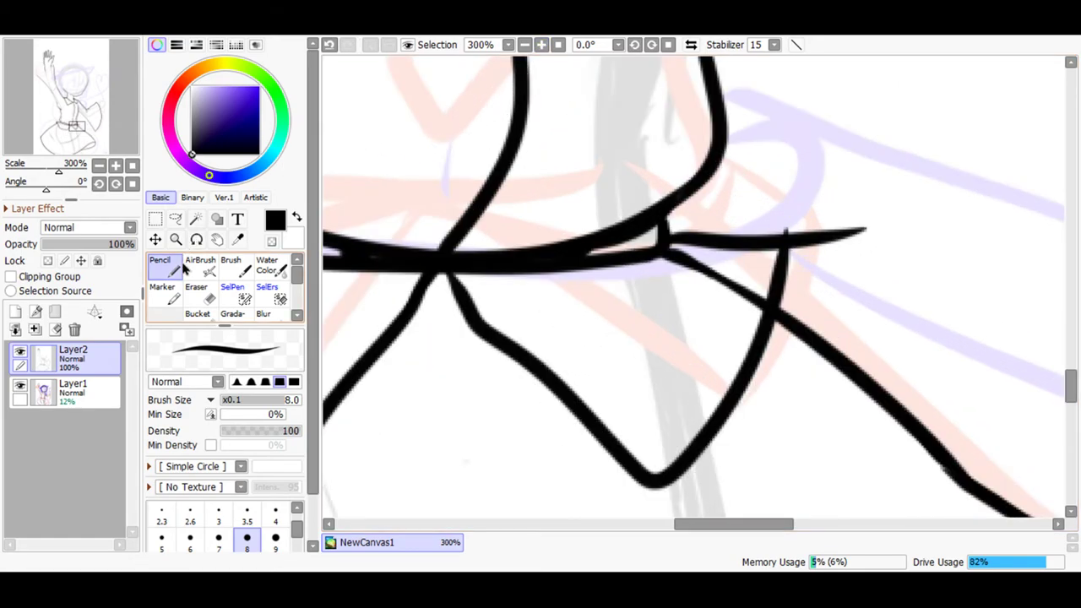
key(e)
mouse_move(839, 212)
mouse_down()
mouse_move(806, 275)
mouse_move(789, 193)
mouse_up()
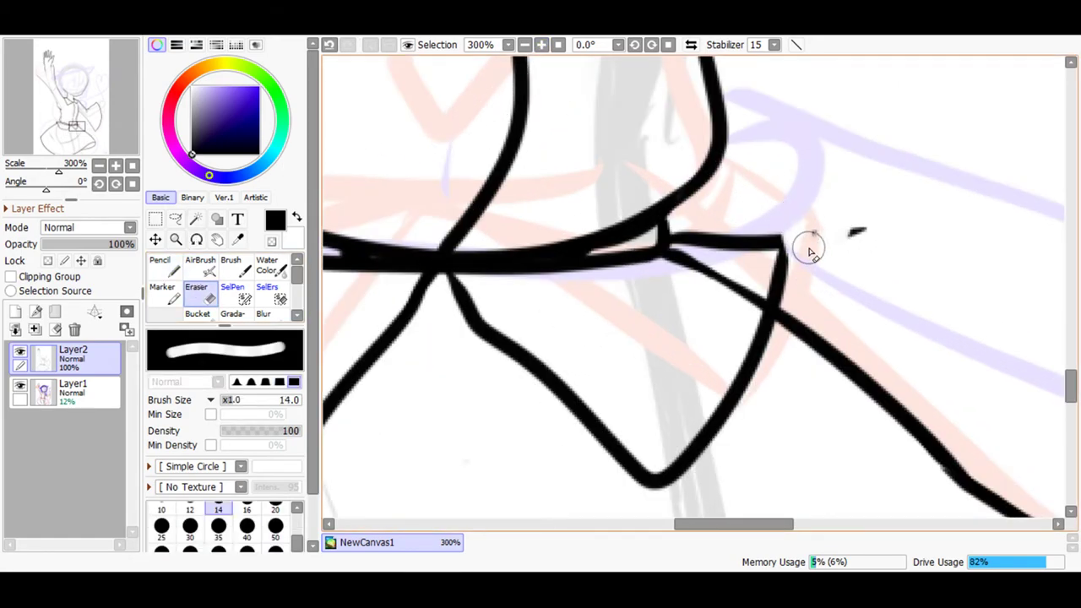
drag(891, 228, 861, 225)
mouse_move(744, 278)
mouse_down()
mouse_move(735, 335)
mouse_move(739, 293)
mouse_move(707, 271)
mouse_move(676, 272)
mouse_up()
Erase the stray line inside the left waist flap's outer corner and the overshooting tip at its lower point.
mouse_move(693, 520)
mouse_down()
mouse_move(616, 502)
mouse_move(578, 506)
mouse_up()
mouse_move(511, 177)
mouse_down()
mouse_move(604, 151)
mouse_move(610, 177)
mouse_move(479, 191)
mouse_move(448, 153)
mouse_move(449, 128)
mouse_move(452, 177)
mouse_move(458, 145)
mouse_up()
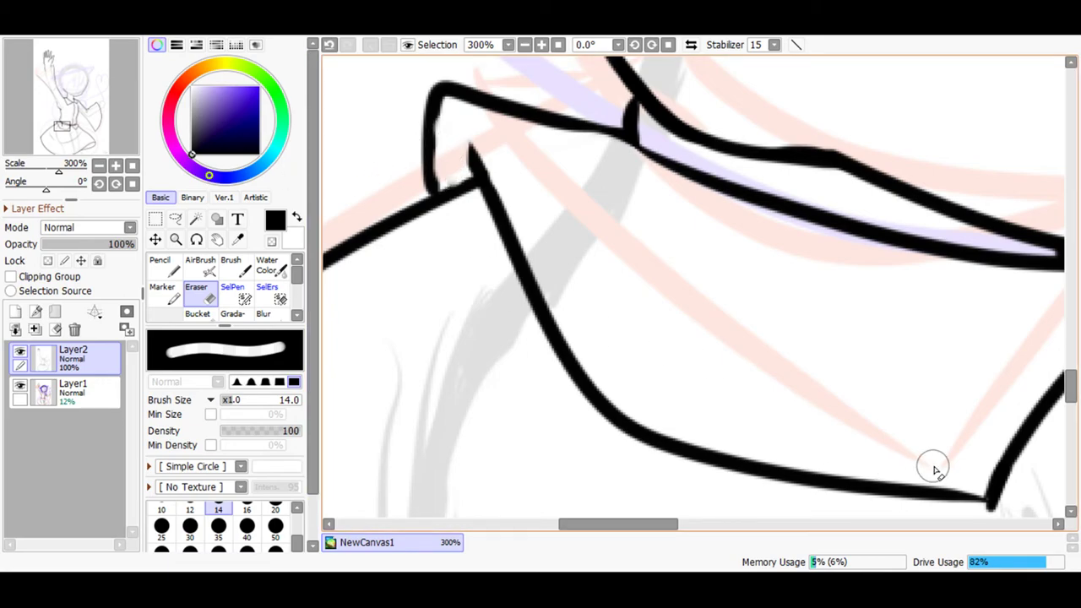
drag(1014, 512, 959, 505)
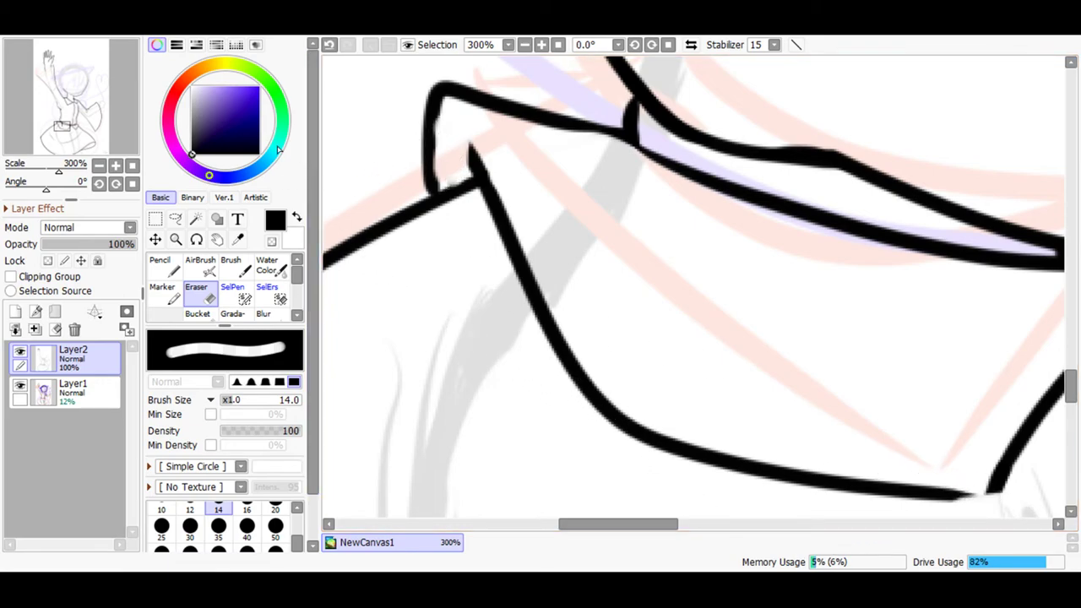
Thicken the joint where the left waist flap's top edge meets the waistband with black size 8 Pencil strokes.
click(162, 266)
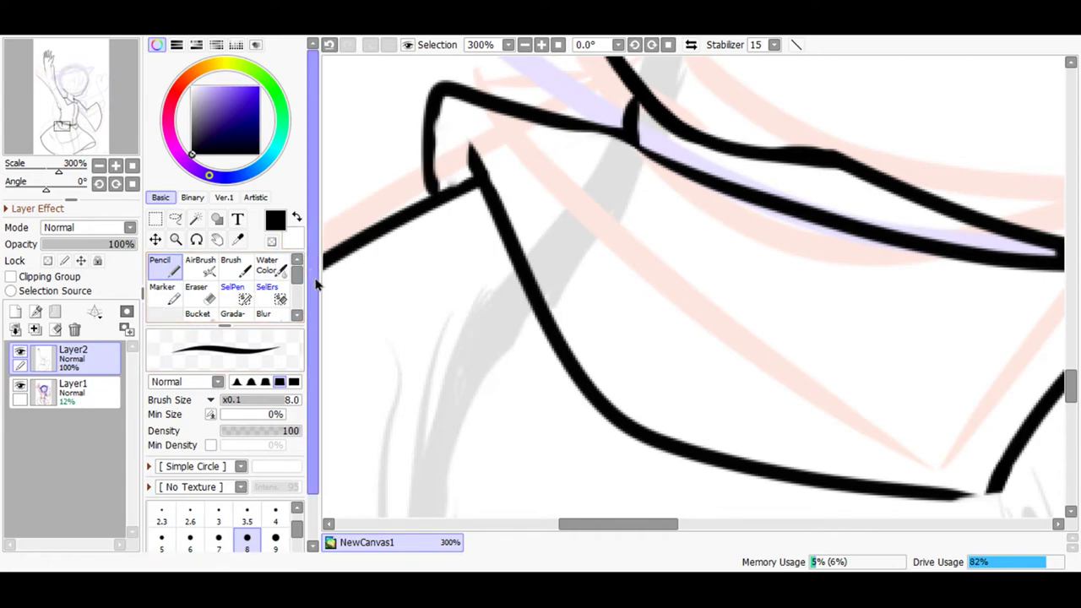
mouse_move(475, 173)
mouse_down()
mouse_move(468, 143)
mouse_move(460, 188)
mouse_up()
click(328, 45)
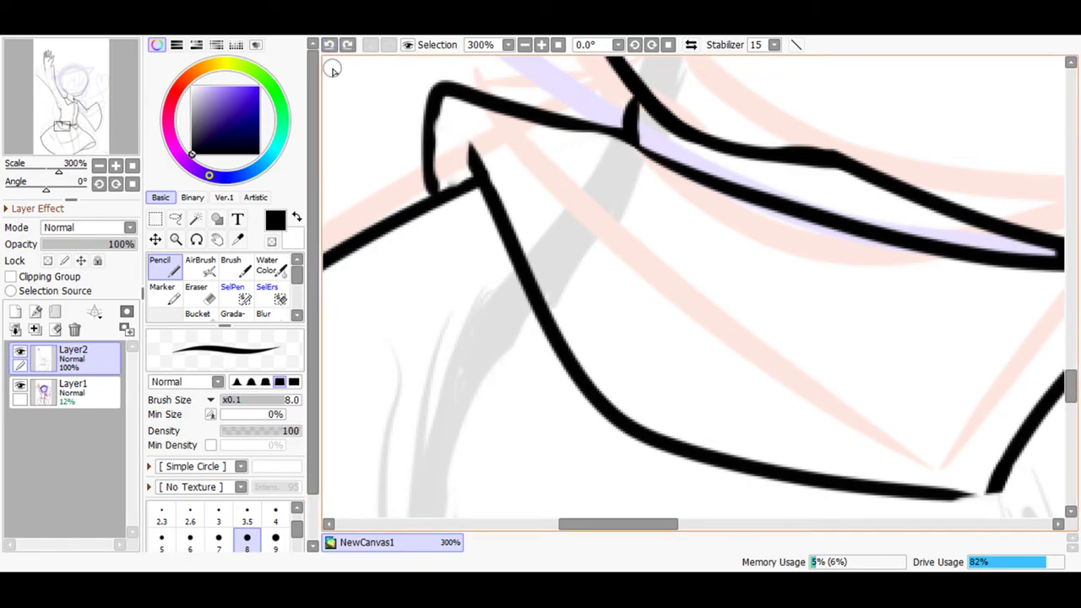
scroll(467, 59, up, 2)
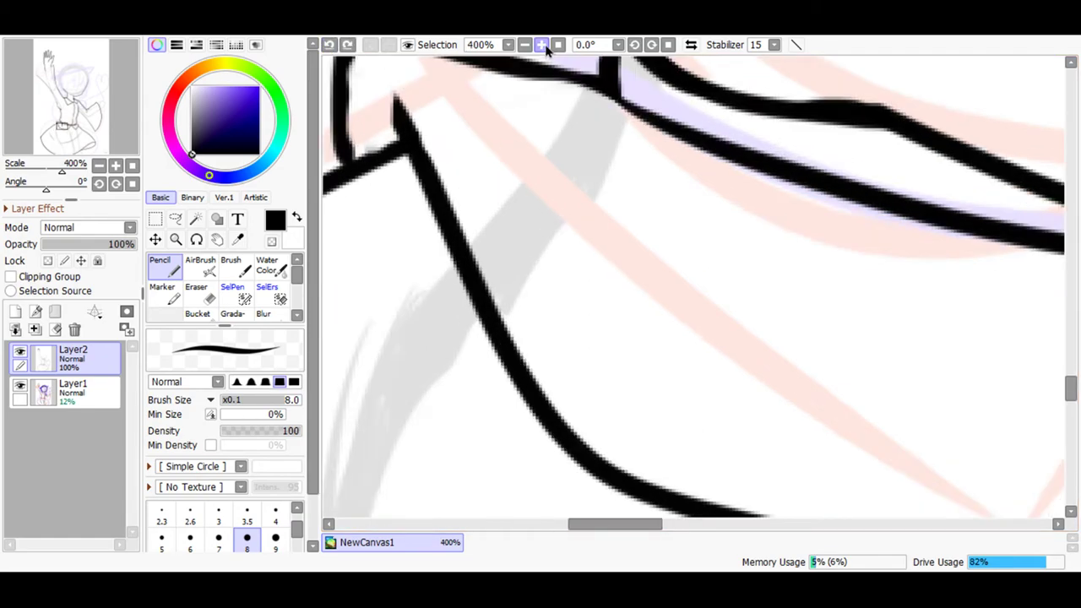
scroll(591, 524, left, 1)
drag(592, 523, 568, 519)
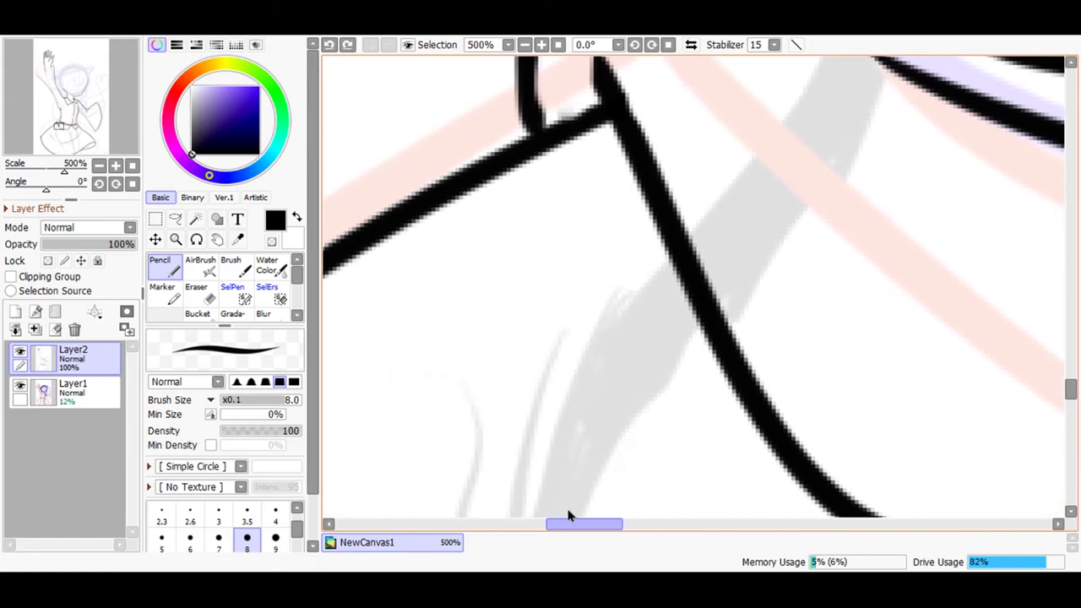
drag(1073, 403, 1071, 374)
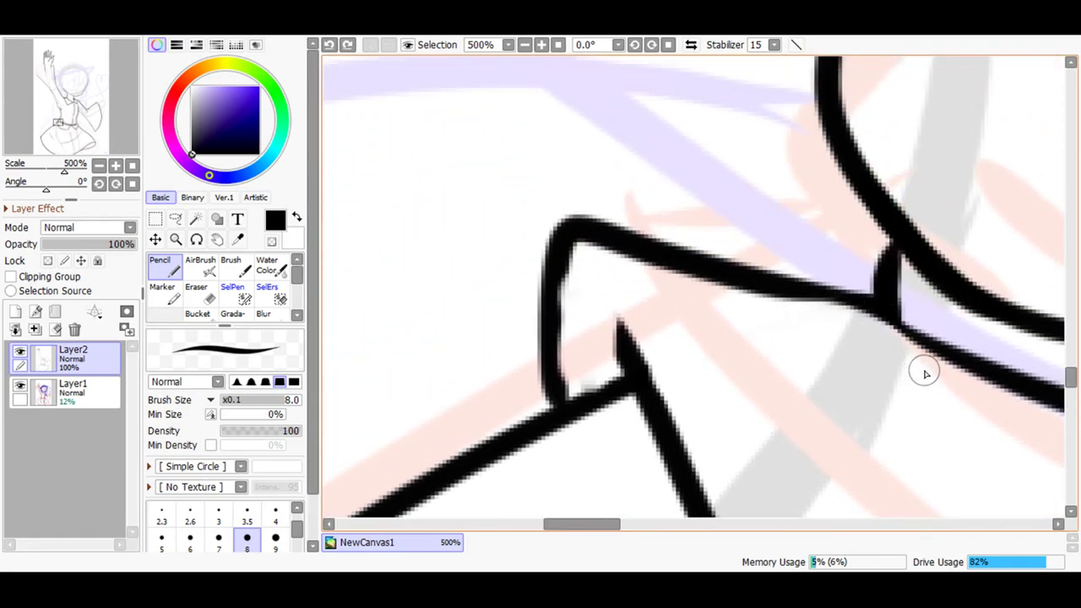
mouse_move(932, 350)
mouse_down()
mouse_move(860, 301)
mouse_move(802, 285)
mouse_move(703, 288)
mouse_up()
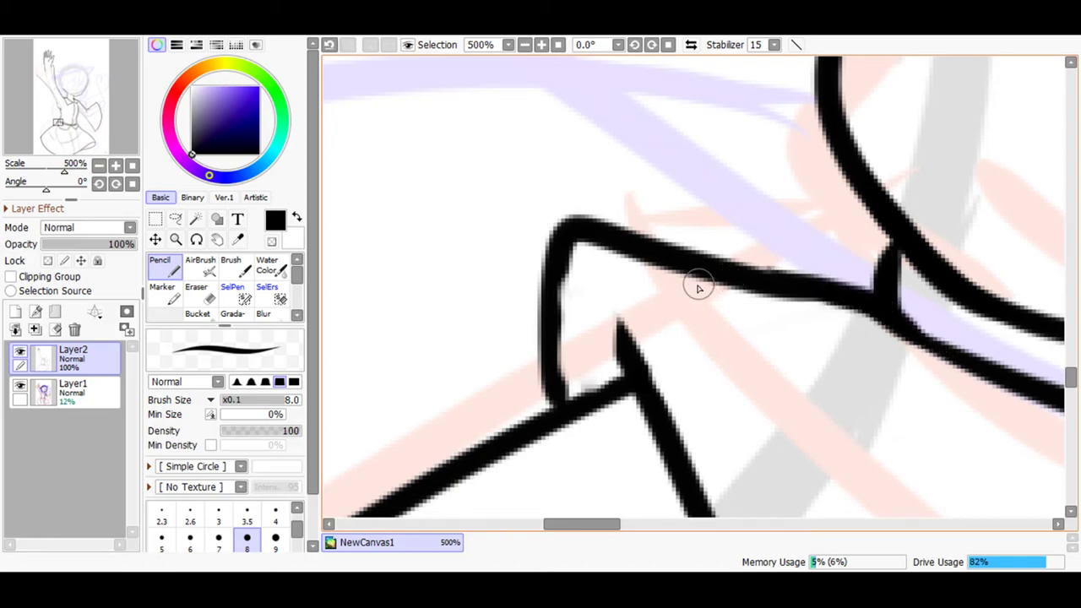
click(330, 44)
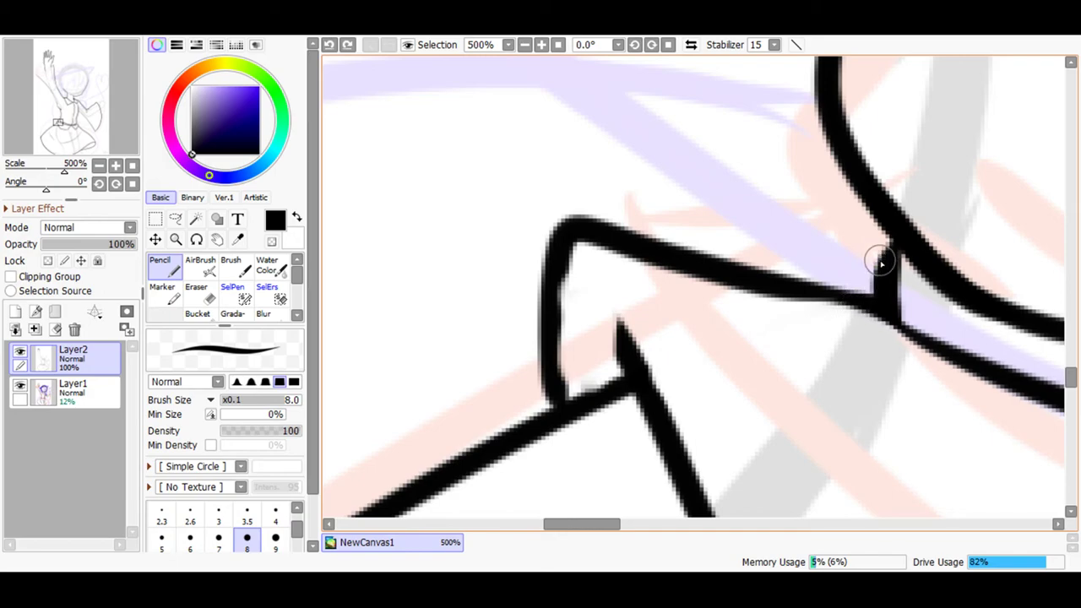
mouse_move(910, 345)
mouse_down()
mouse_move(939, 361)
mouse_move(855, 309)
mouse_move(751, 281)
mouse_move(847, 305)
mouse_move(776, 290)
mouse_up()
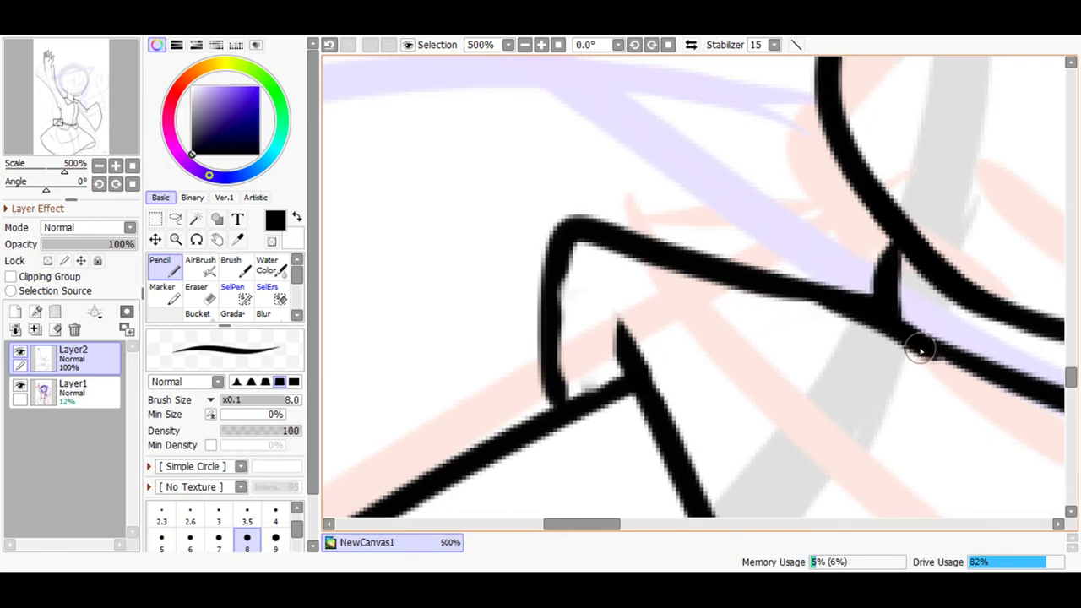
drag(958, 366, 924, 381)
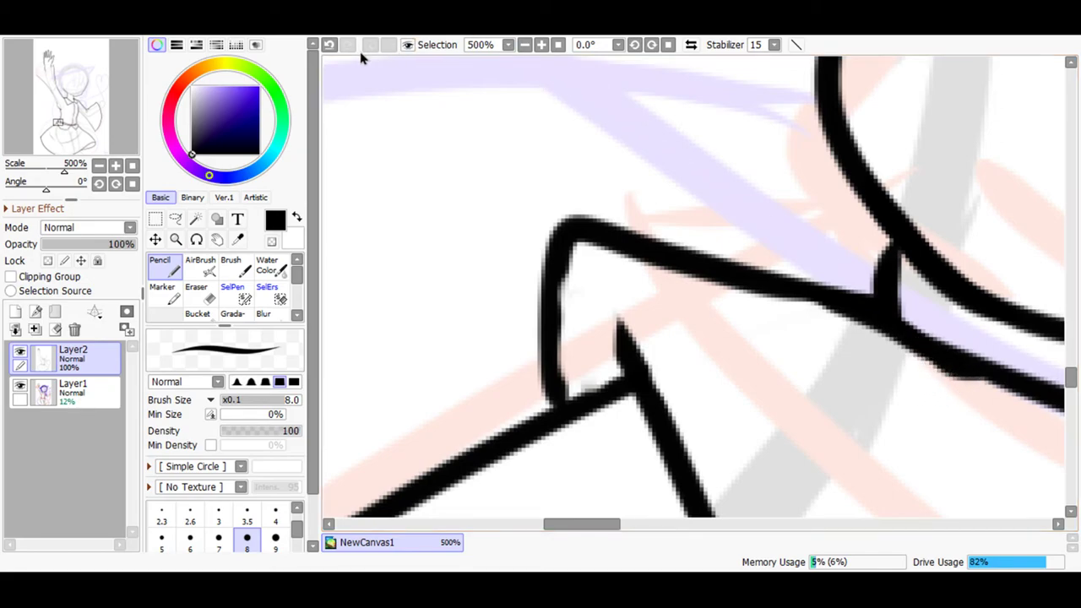
key(ctrl+z)
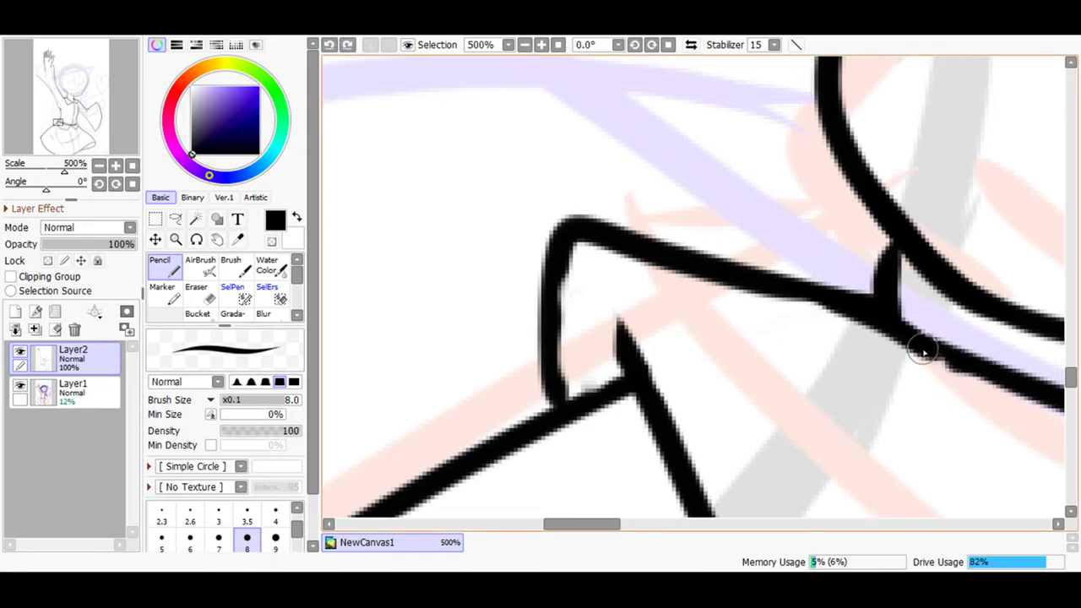
Fill the small fold inside the left waist flap's outer corner with black.
mouse_move(623, 338)
mouse_down()
mouse_move(600, 309)
mouse_move(594, 385)
mouse_move(610, 323)
mouse_move(609, 376)
mouse_move(621, 359)
mouse_move(597, 396)
mouse_move(623, 376)
mouse_move(563, 400)
mouse_move(576, 399)
mouse_move(557, 381)
mouse_move(551, 301)
mouse_move(563, 258)
mouse_up()
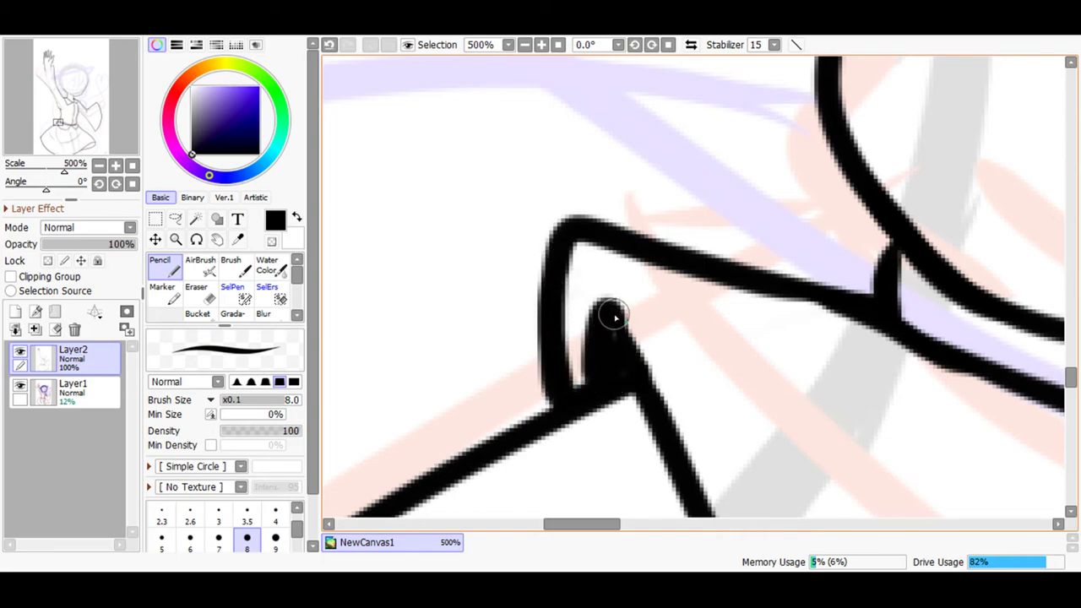
drag(613, 313, 657, 415)
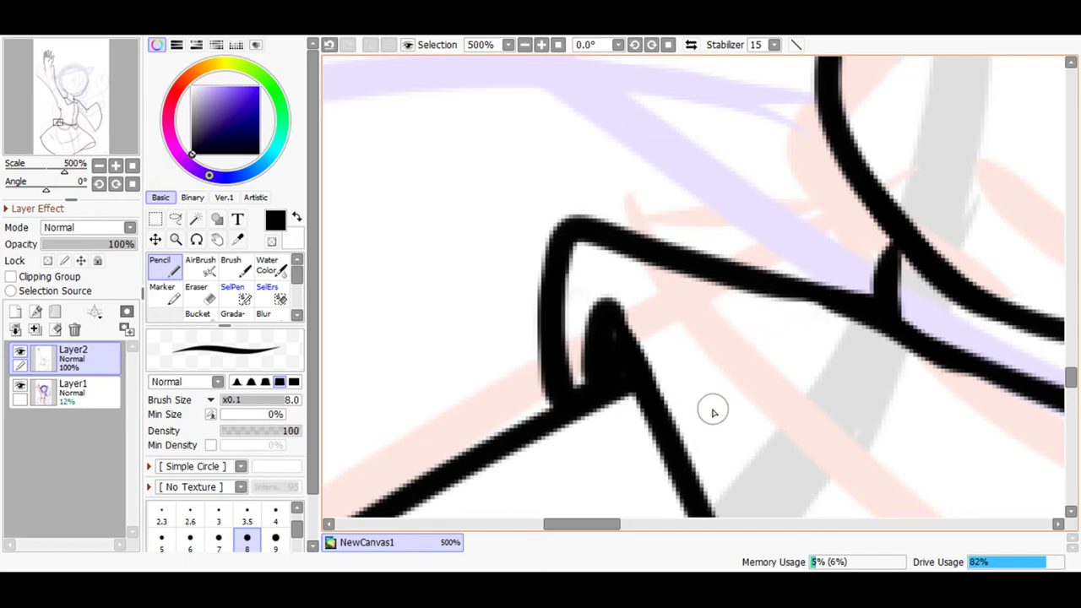
Join the right waist flap to the waistband end, and thicken its top edge and outer corner.
drag(607, 524, 749, 535)
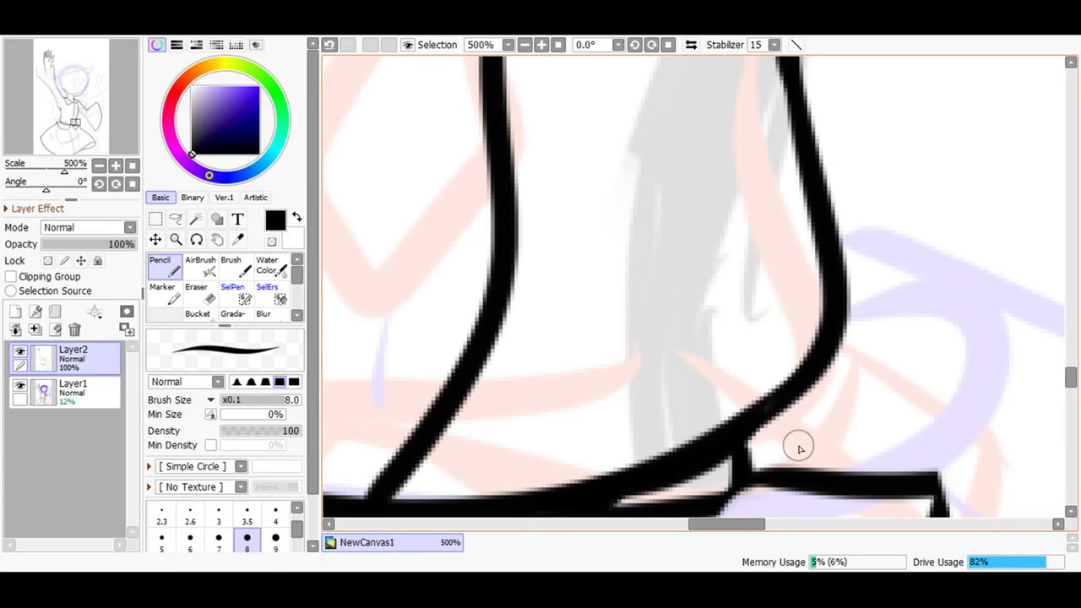
drag(1071, 377, 1071, 386)
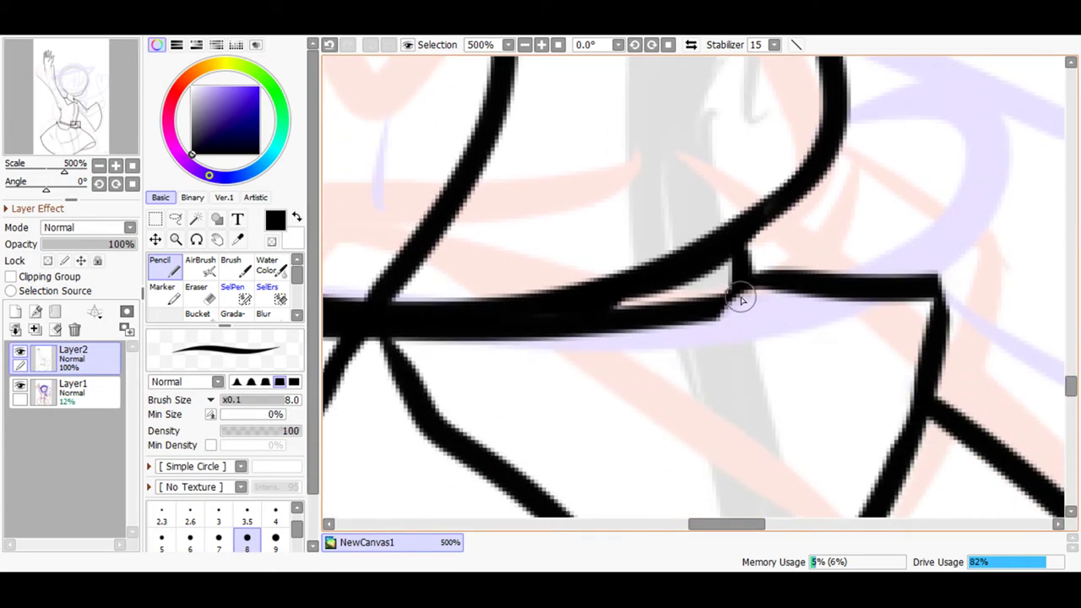
mouse_move(715, 309)
mouse_down()
mouse_move(756, 290)
mouse_move(749, 297)
mouse_up()
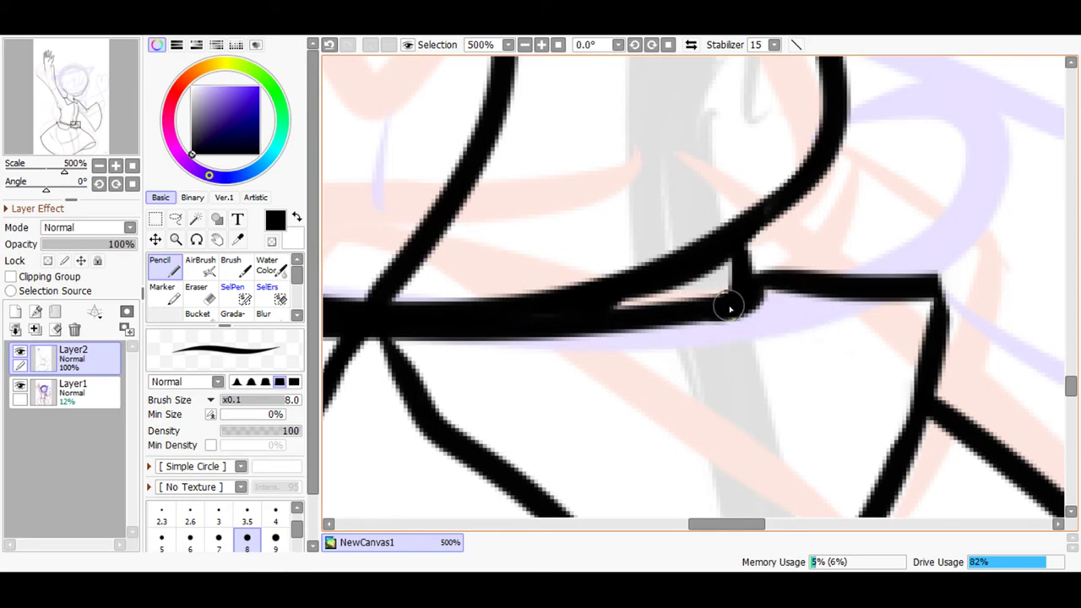
mouse_move(775, 291)
mouse_down()
mouse_move(936, 288)
mouse_move(923, 330)
mouse_up()
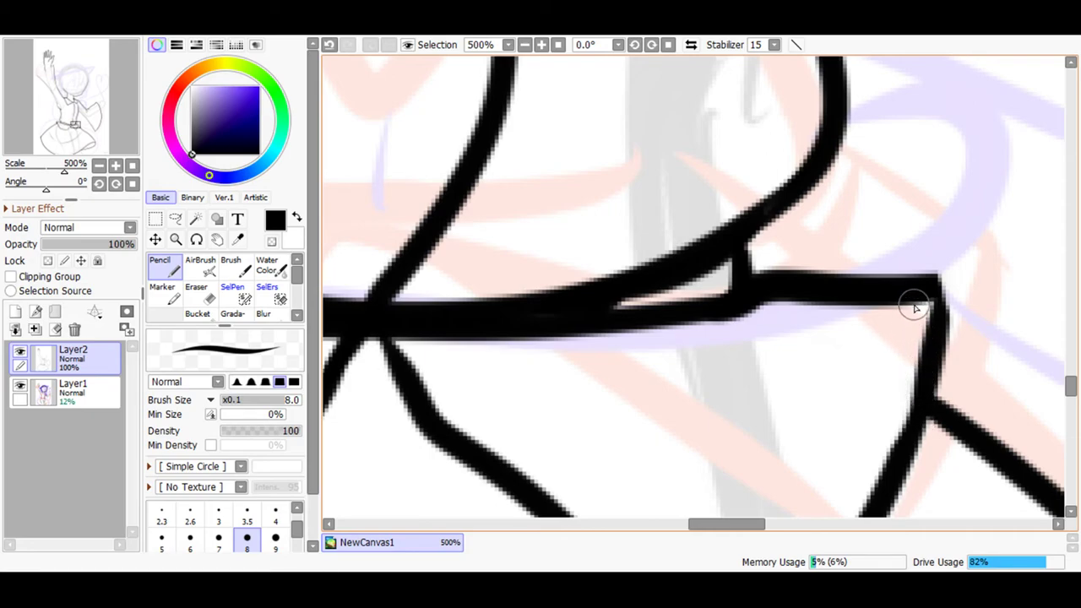
mouse_move(936, 288)
mouse_down()
mouse_move(910, 427)
mouse_move(896, 457)
mouse_up()
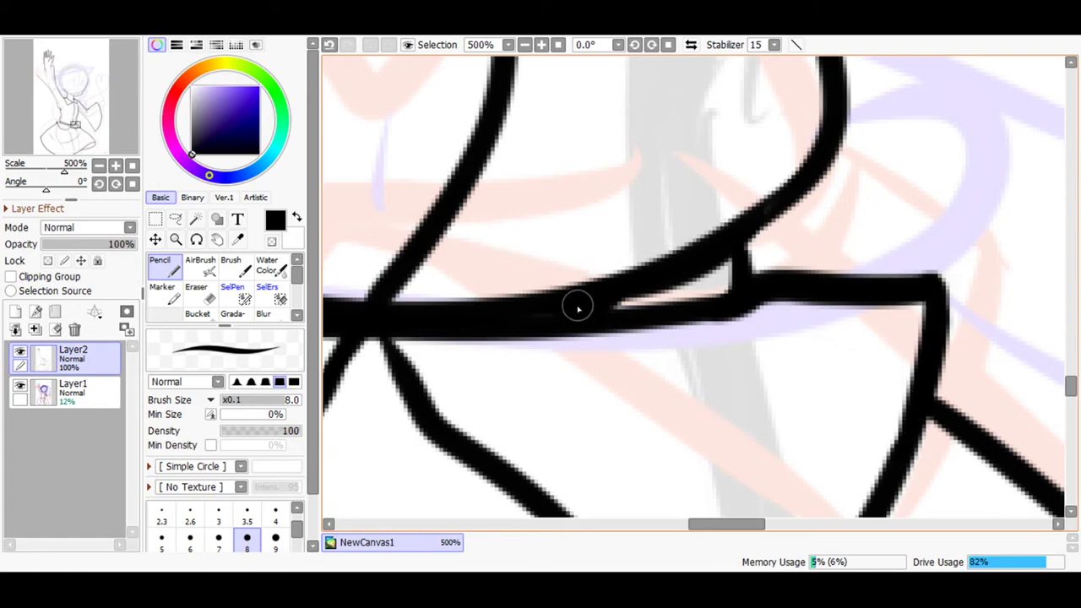
Close the gap at the left waist flap's lower point by inking its two edges together.
click(525, 45)
click(525, 45)
click(525, 45)
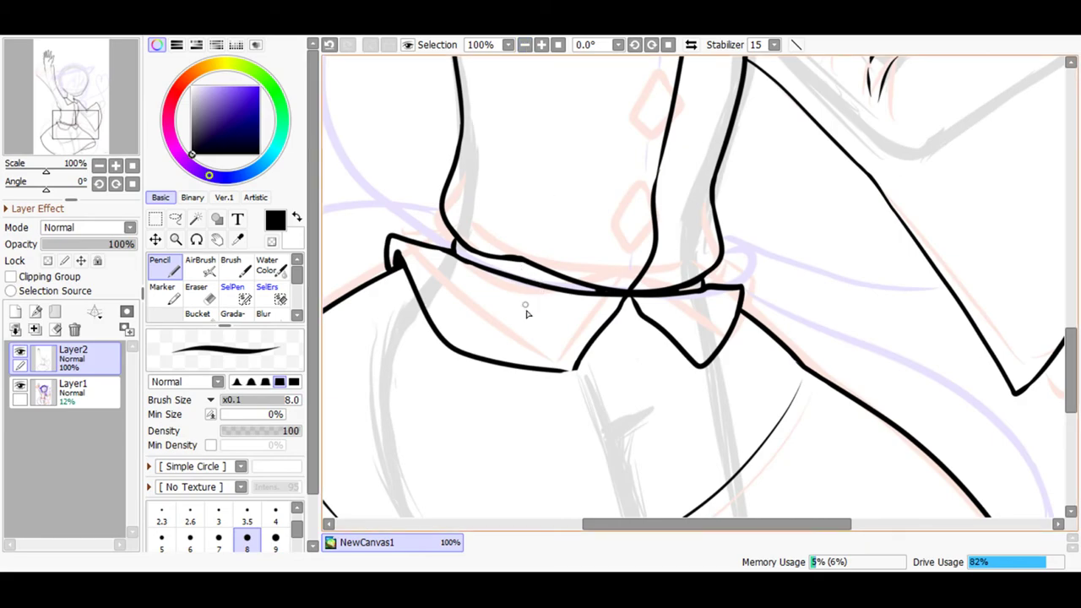
drag(620, 524, 581, 517)
click(542, 44)
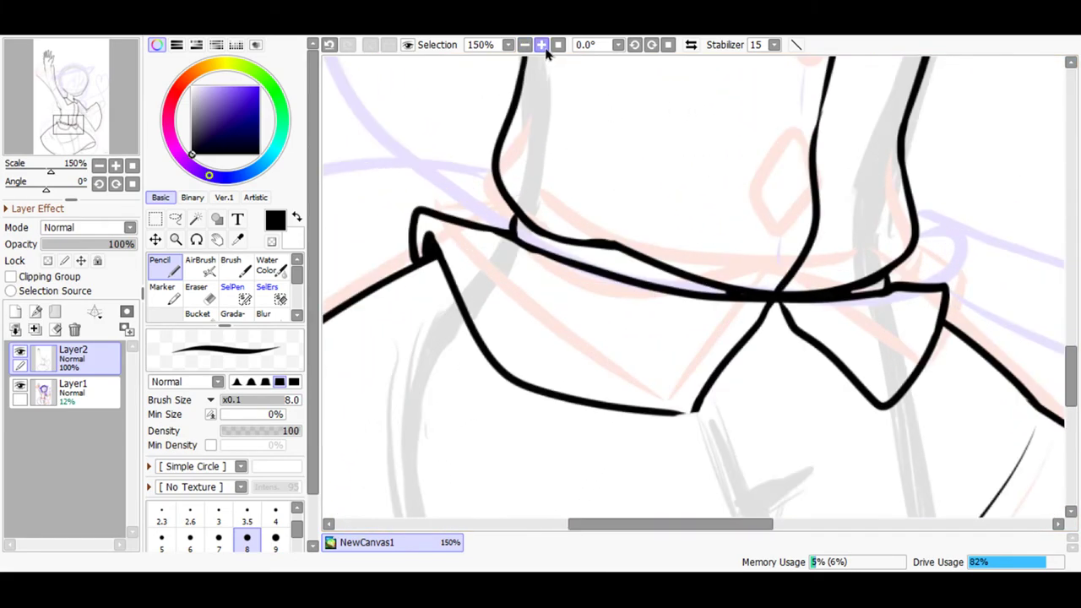
click(542, 44)
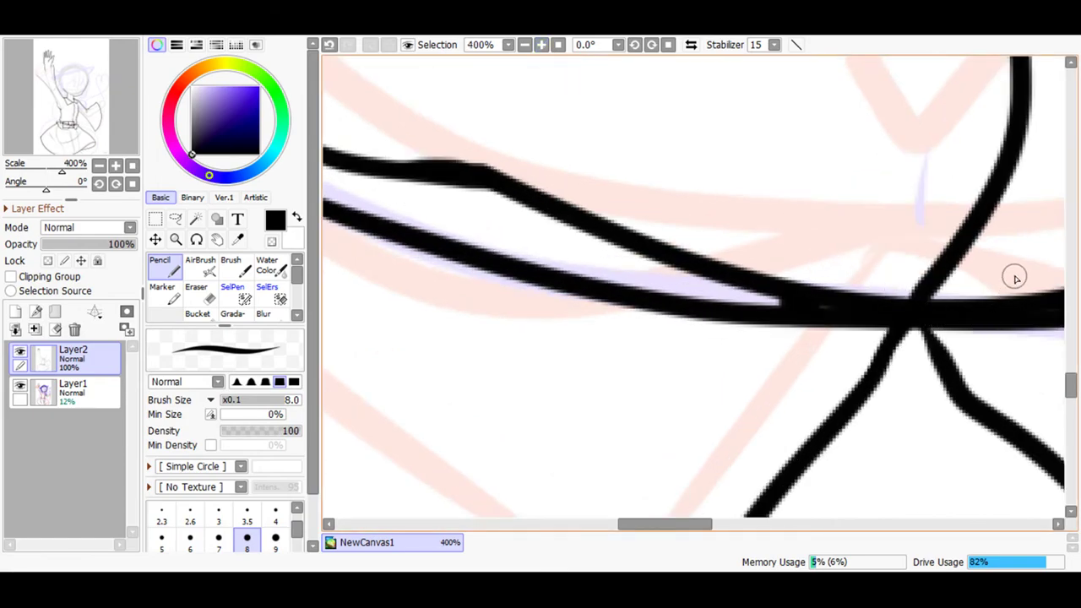
drag(1070, 378, 984, 398)
drag(706, 318, 602, 332)
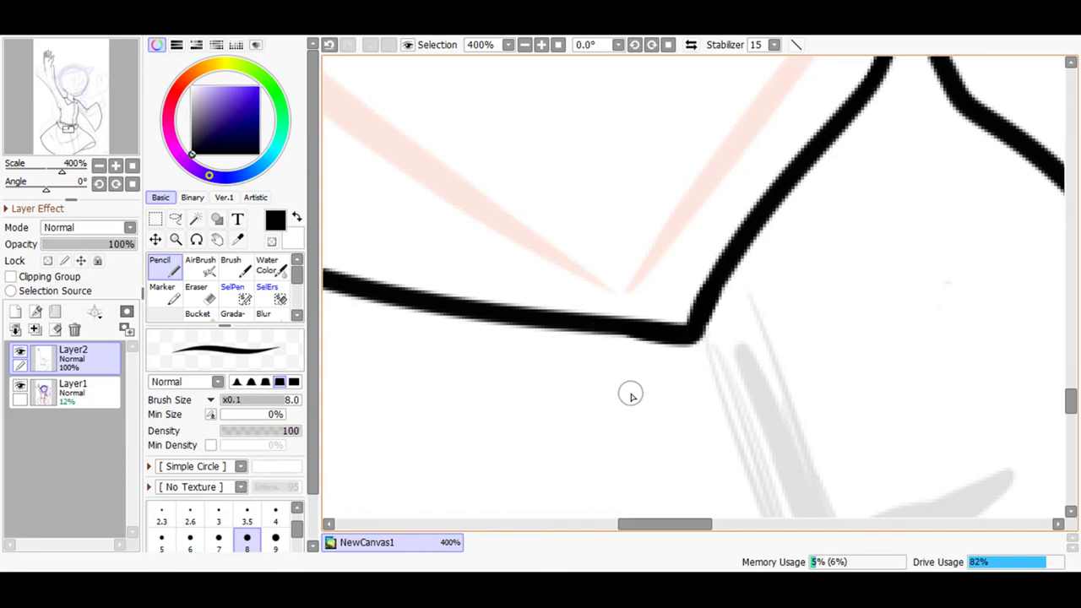
Look over the inked outfit and raised arm for unfinished line art.
click(525, 45)
click(525, 45)
click(525, 45)
click(524, 45)
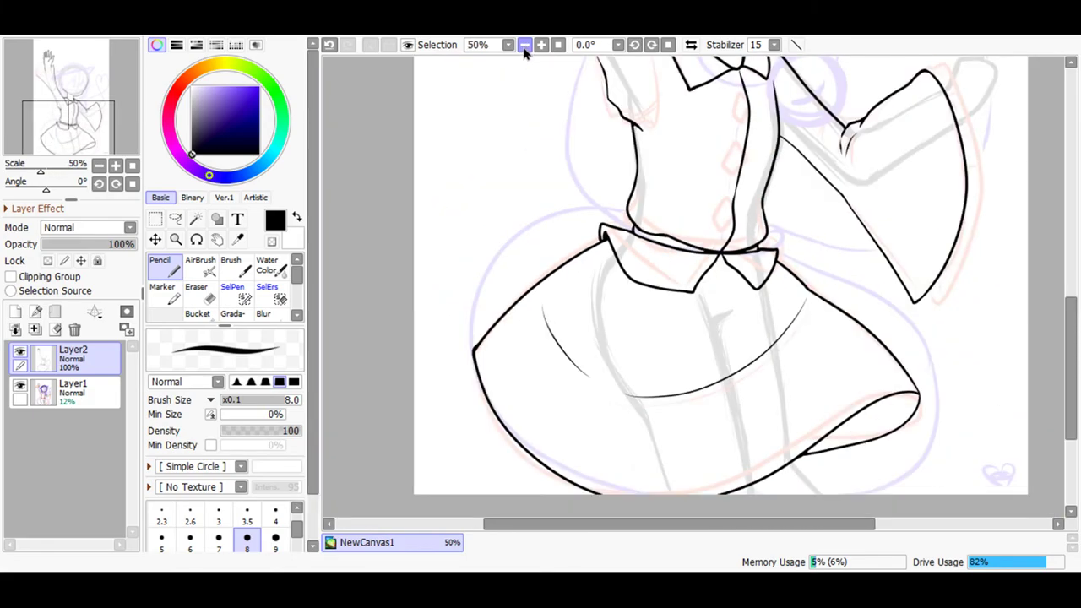
click(524, 44)
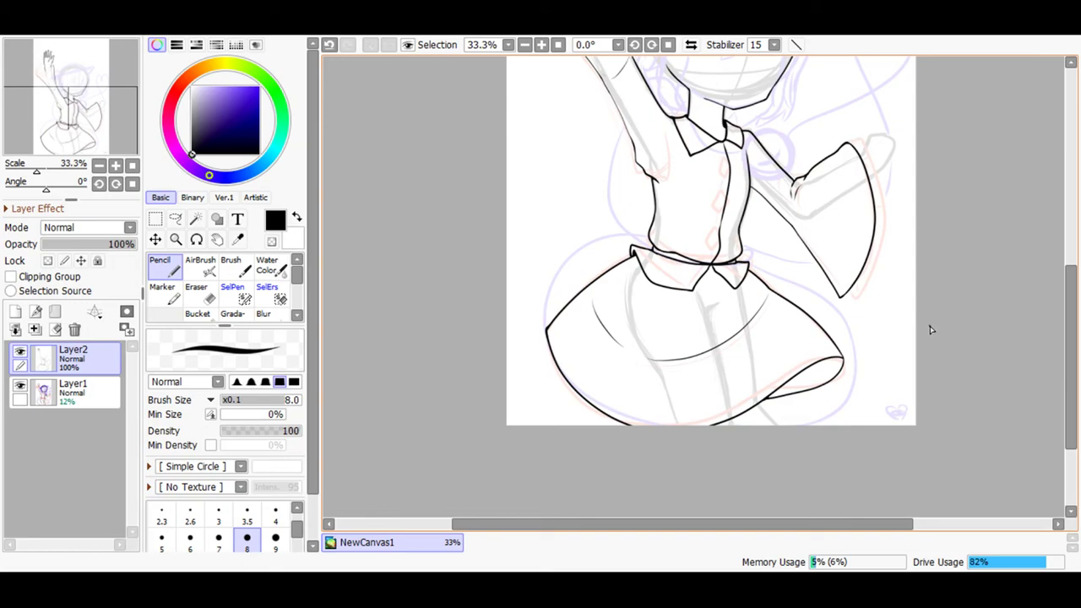
drag(1064, 366, 1030, 295)
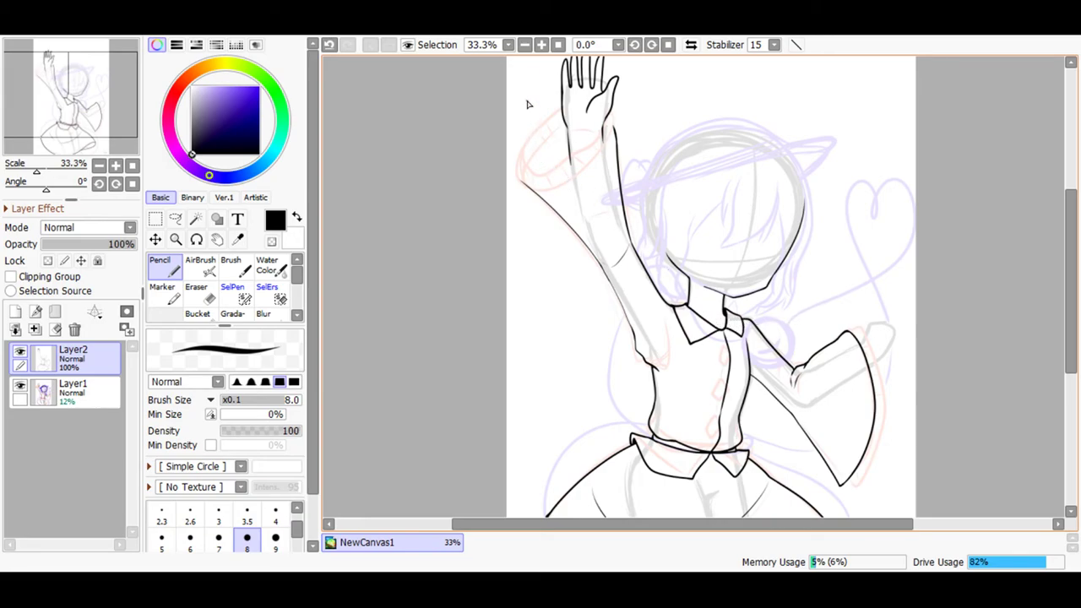
click(541, 45)
click(542, 45)
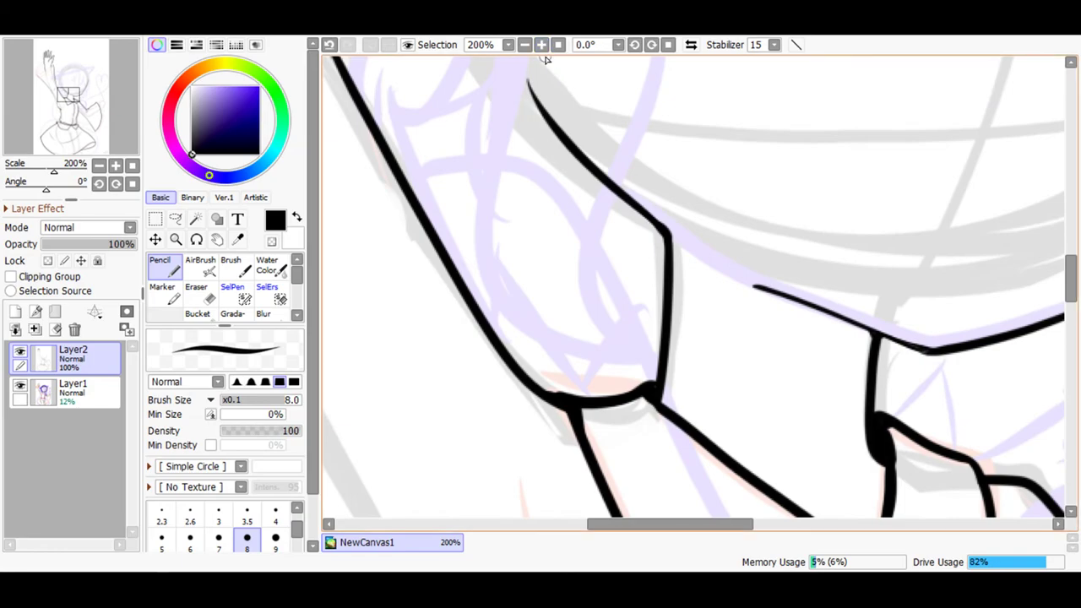
click(543, 47)
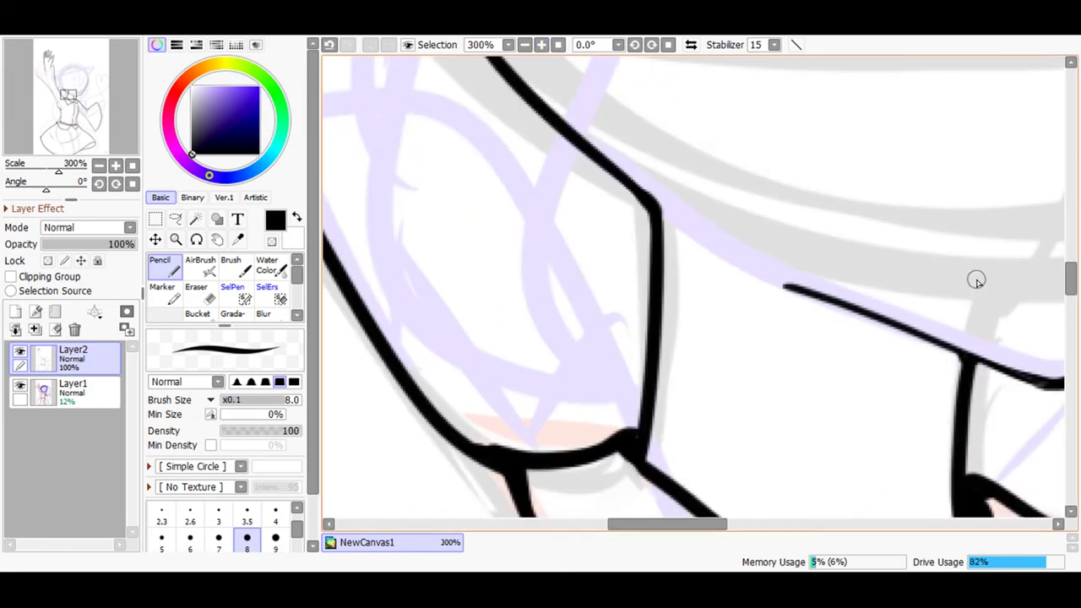
drag(1067, 285, 1069, 311)
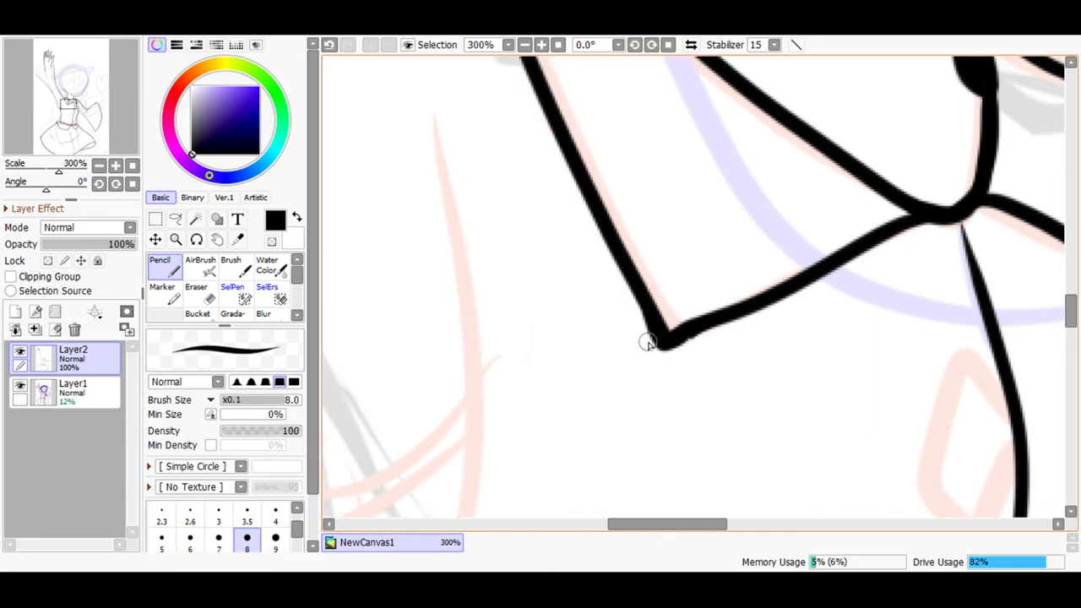
drag(626, 378, 581, 323)
click(329, 44)
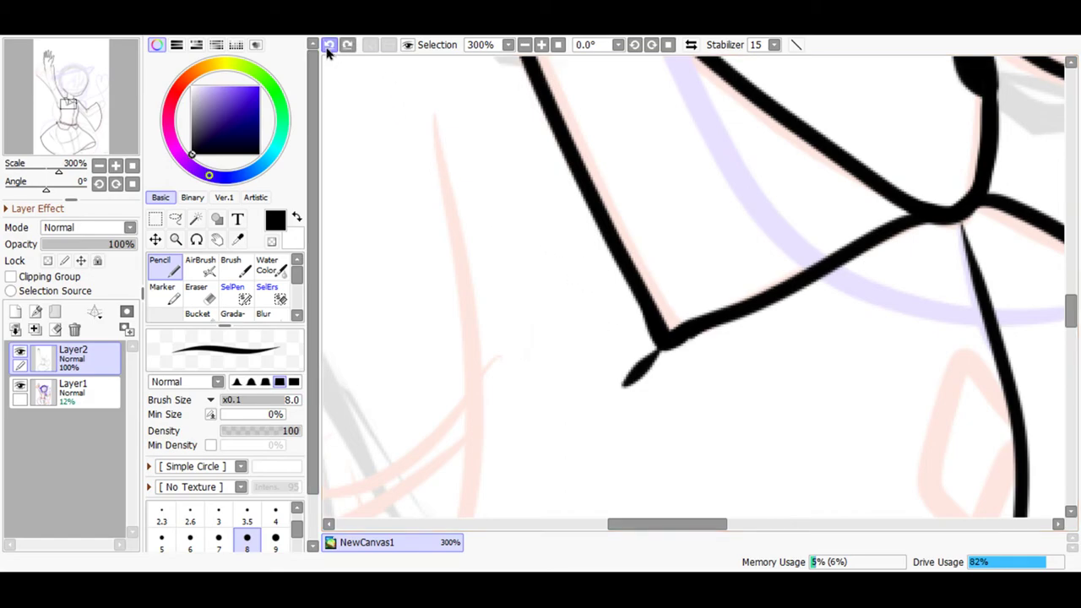
click(328, 44)
drag(660, 344, 622, 390)
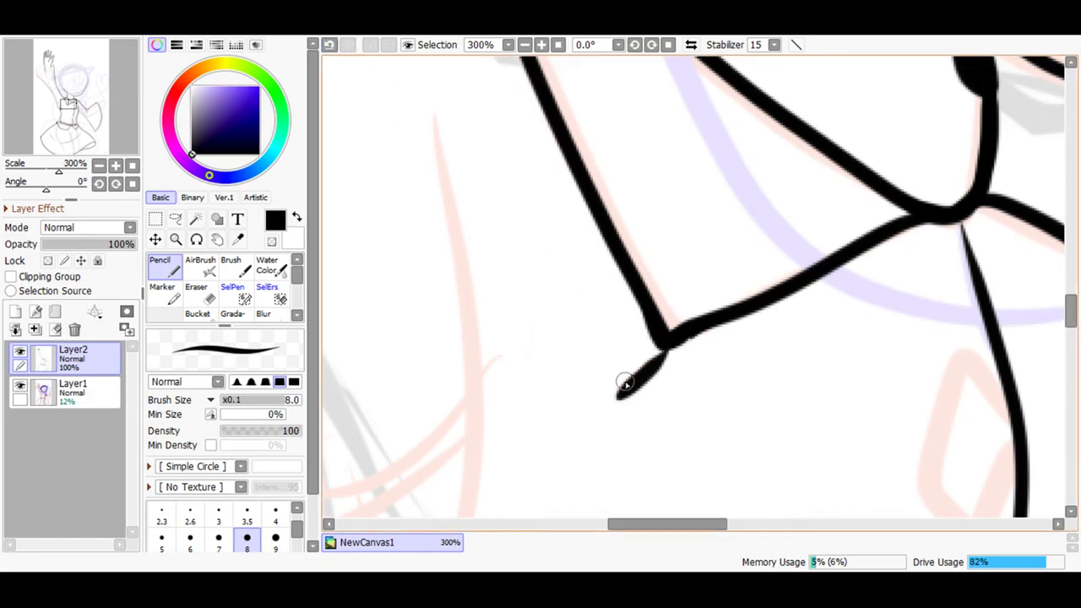
click(329, 44)
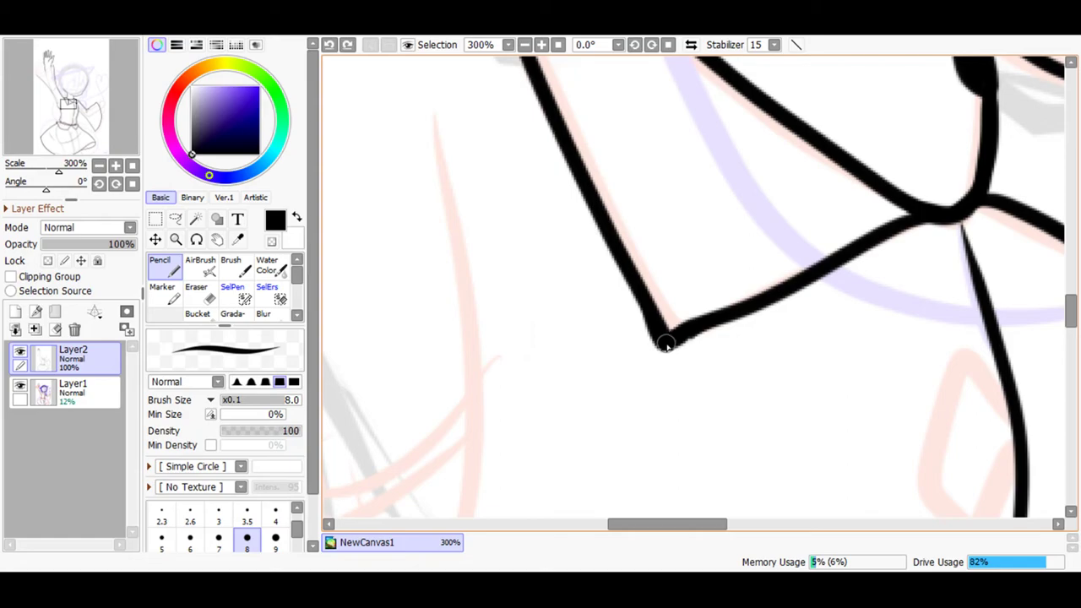
mouse_move(664, 341)
mouse_down()
mouse_move(606, 390)
mouse_move(606, 367)
mouse_move(650, 359)
mouse_move(675, 336)
mouse_move(619, 379)
mouse_move(566, 383)
mouse_move(582, 391)
mouse_move(613, 381)
mouse_move(546, 345)
mouse_move(532, 275)
mouse_up()
click(329, 45)
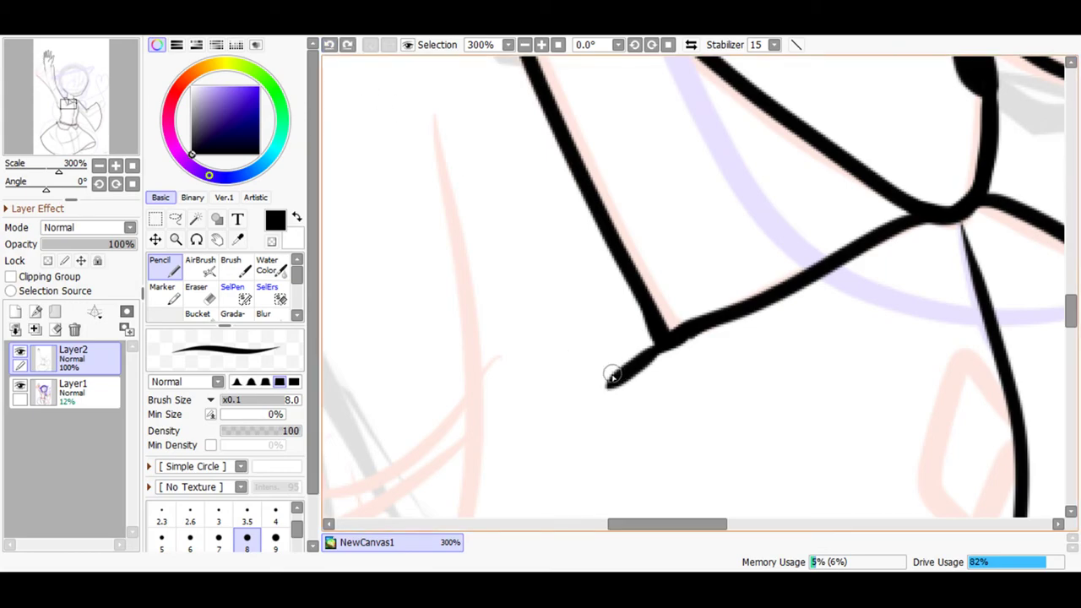
mouse_move(581, 382)
mouse_down()
mouse_move(544, 336)
mouse_move(524, 269)
mouse_up()
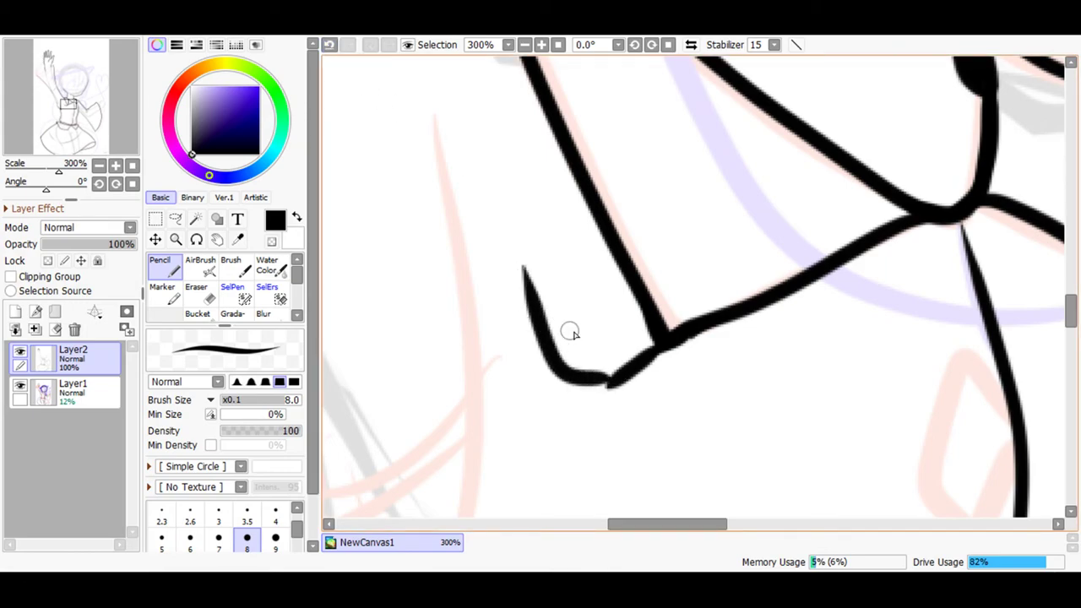
mouse_move(615, 382)
mouse_down()
mouse_move(578, 380)
mouse_move(605, 380)
mouse_up()
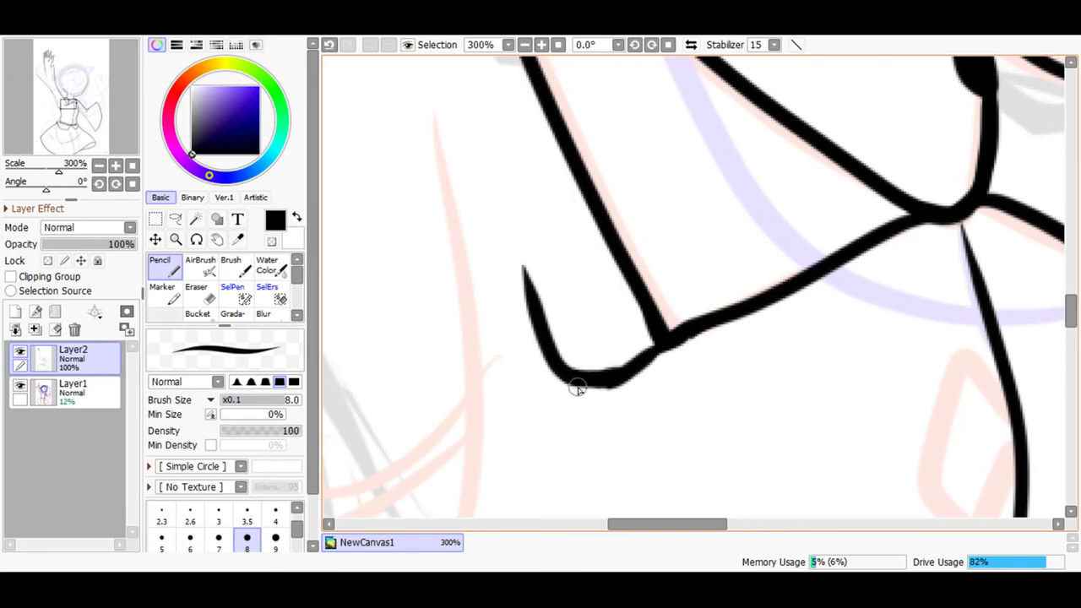
drag(651, 524, 610, 521)
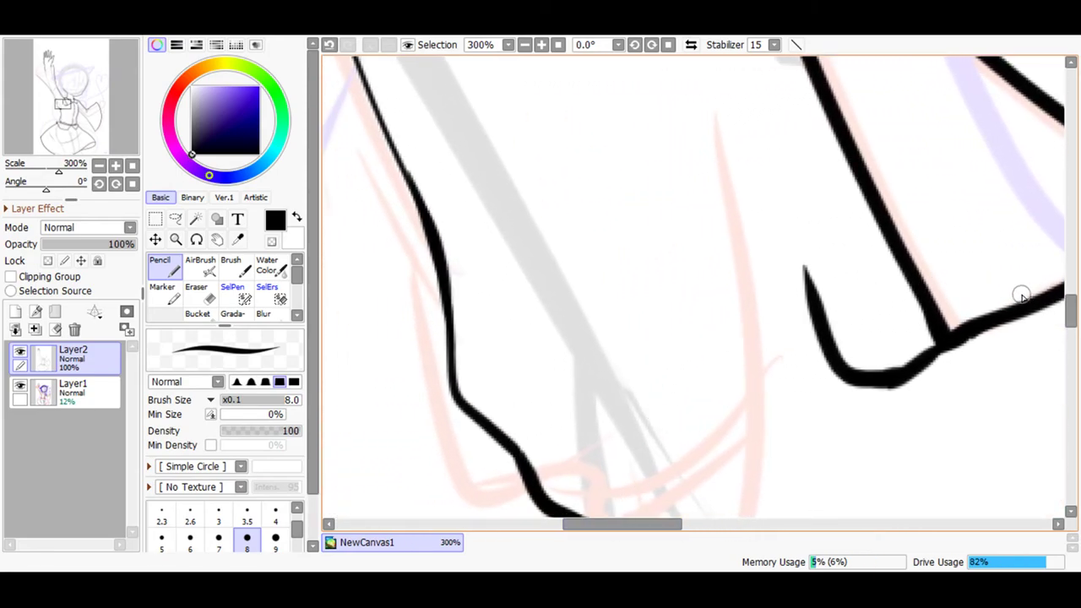
drag(1067, 315, 1070, 315)
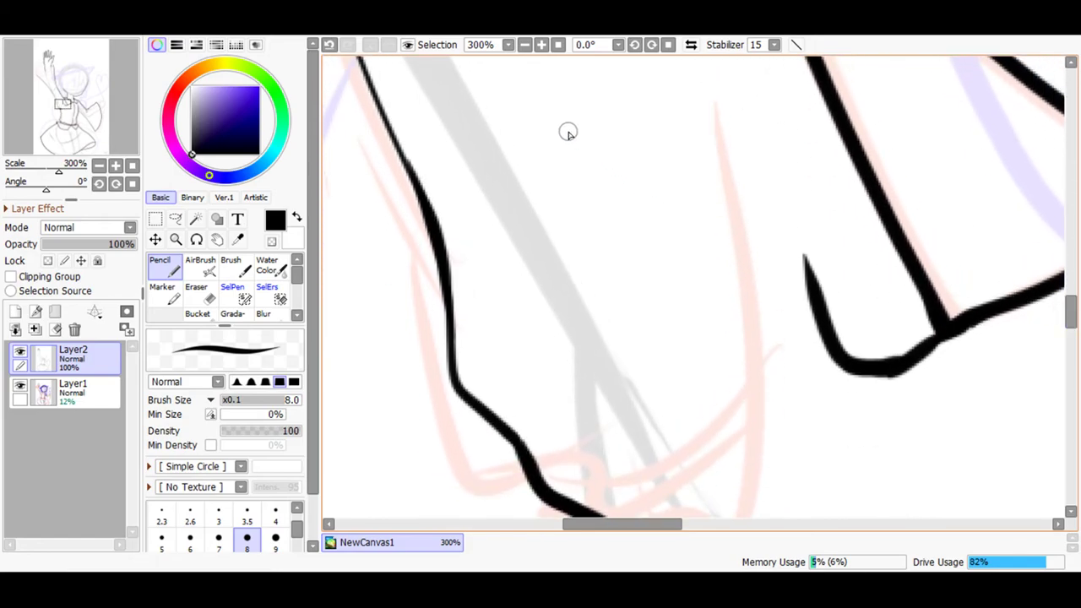
click(333, 49)
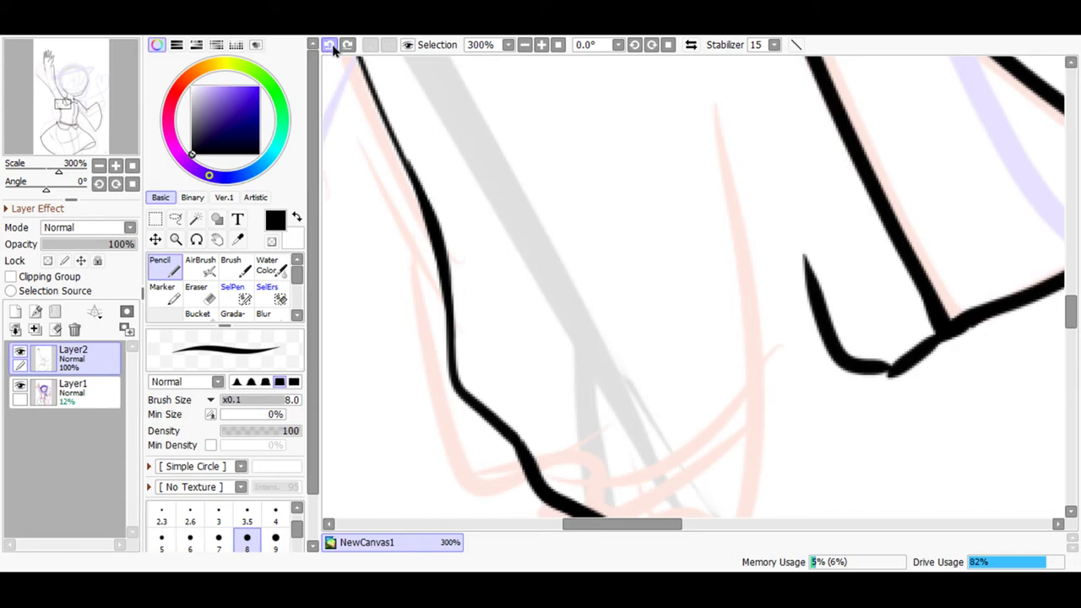
click(333, 49)
click(331, 46)
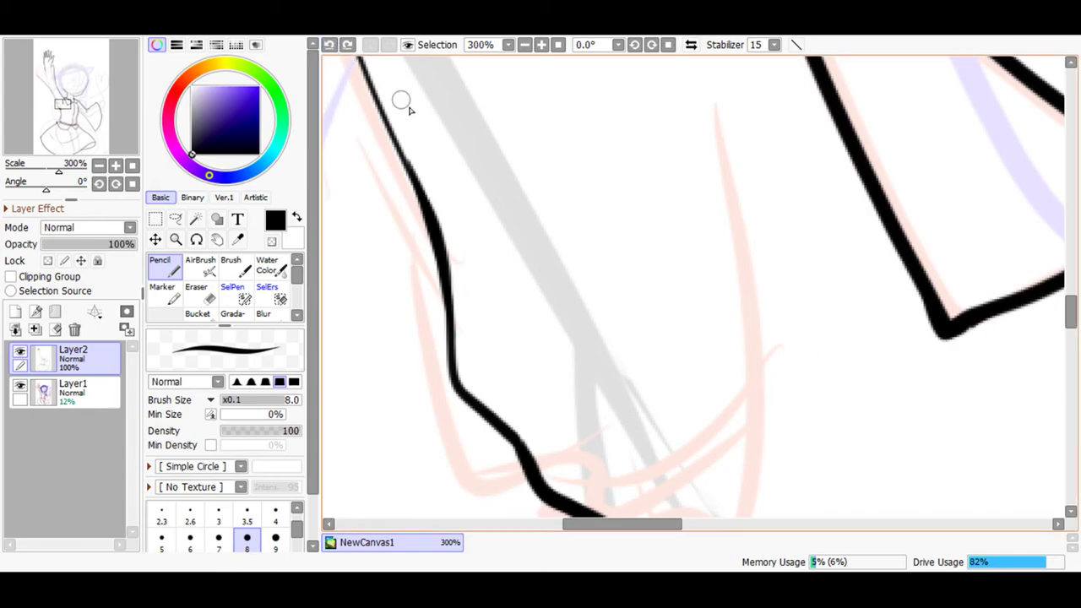
Ink the first ruffle curve in black from the left collar's lower point, outward and up beside its outer edge.
drag(623, 524, 635, 524)
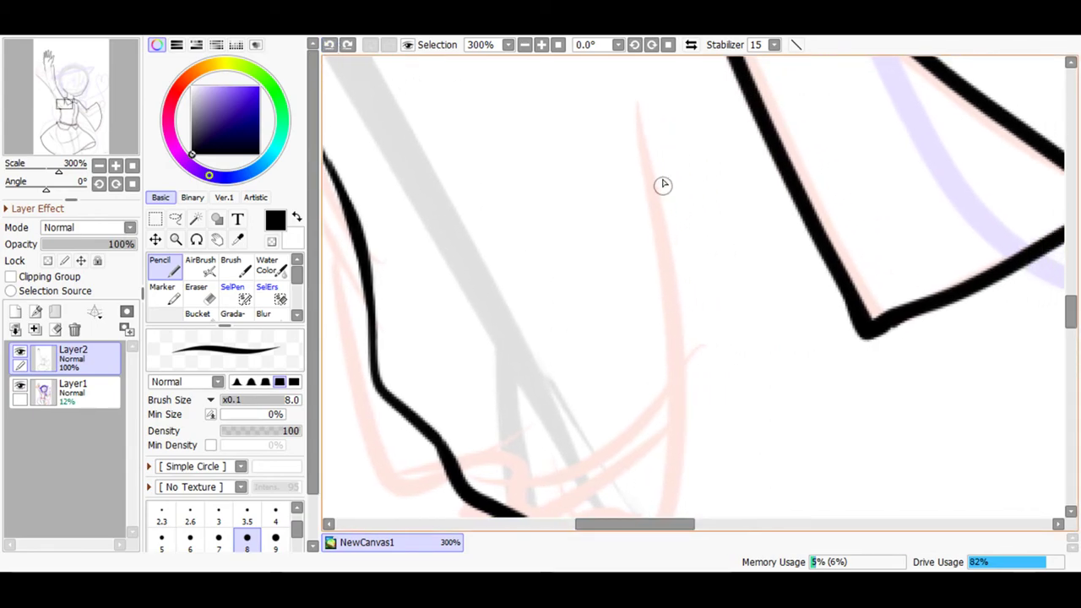
click(540, 45)
drag(922, 361, 875, 423)
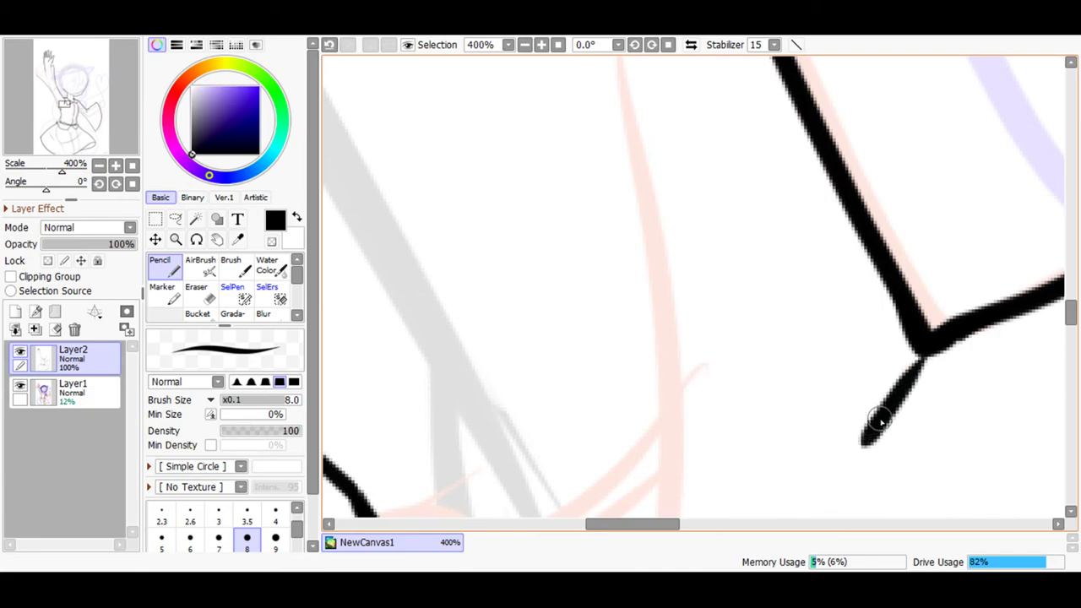
mouse_move(921, 362)
mouse_down()
mouse_move(859, 447)
mouse_move(817, 396)
mouse_move(782, 334)
mouse_up()
click(329, 45)
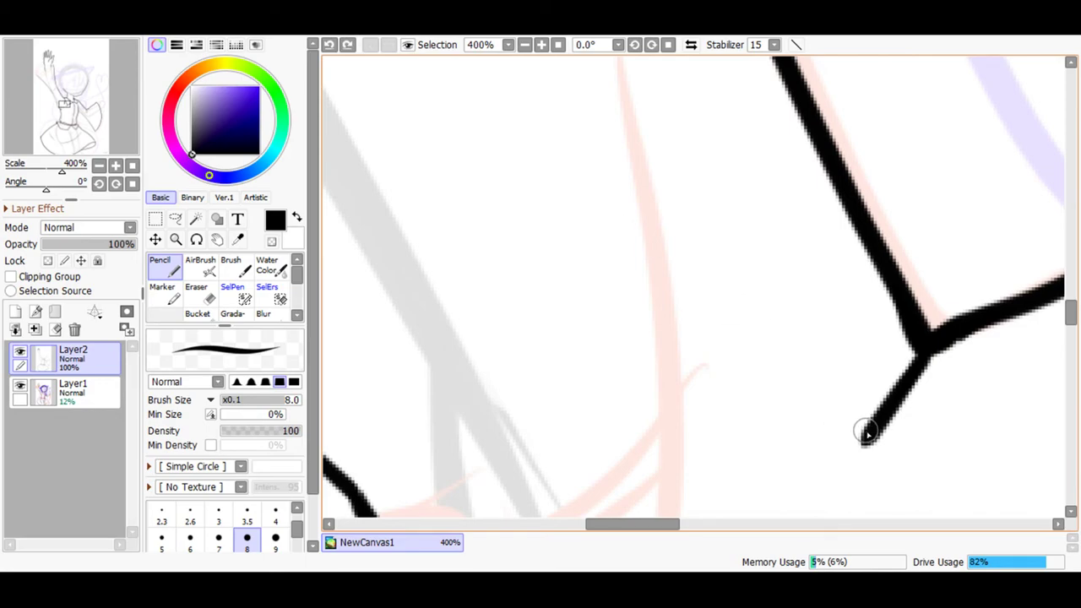
mouse_move(860, 446)
mouse_down()
mouse_move(766, 410)
mouse_move(748, 300)
mouse_move(689, 197)
mouse_move(626, 186)
mouse_up()
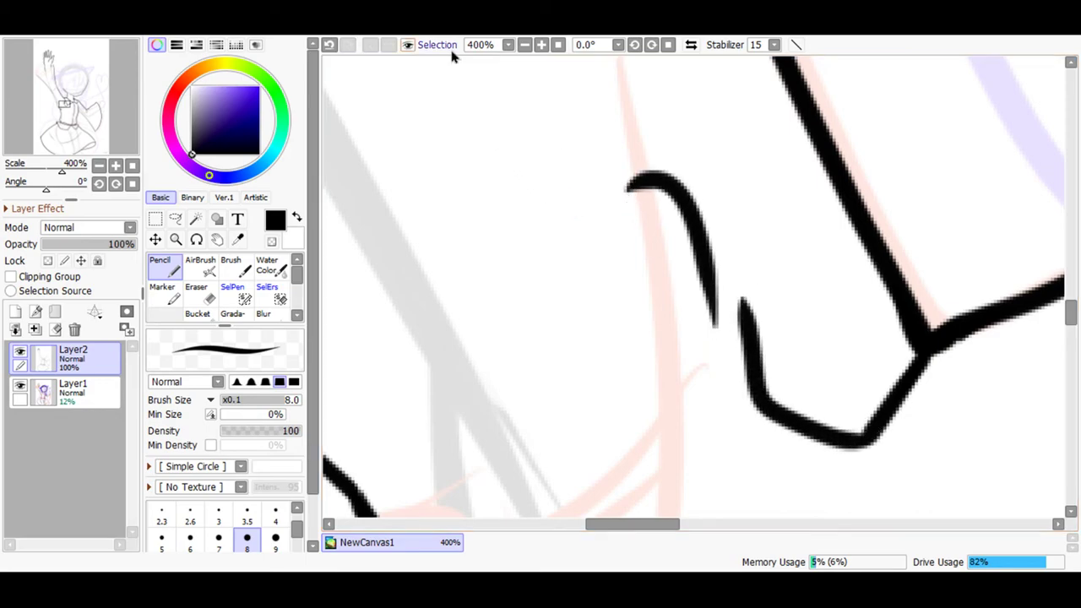
click(329, 45)
Ink the second ruffle curve above the first, join them with a dark fold, and add a crease line from the collar edge.
mouse_move(720, 333)
mouse_down()
mouse_move(709, 209)
mouse_move(676, 152)
mouse_move(672, 241)
mouse_up()
mouse_move(715, 313)
mouse_down()
mouse_move(741, 291)
mouse_move(733, 319)
mouse_up()
drag(770, 266, 858, 239)
Ink the third ruffle curve on the left collar, running up from the second curve along the sketched line.
drag(642, 523, 624, 523)
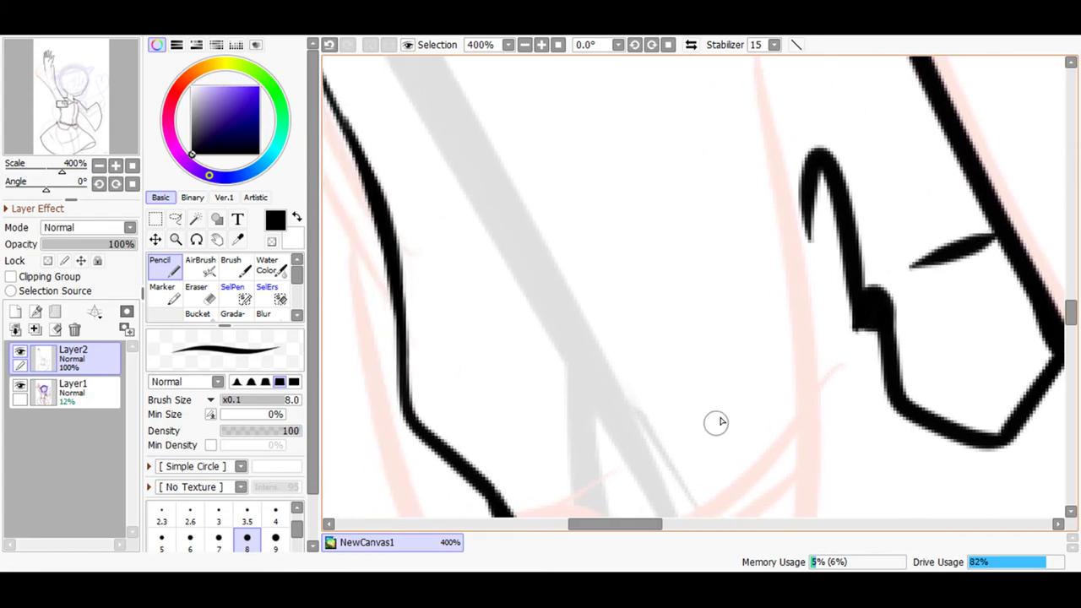
drag(1070, 311, 1069, 302)
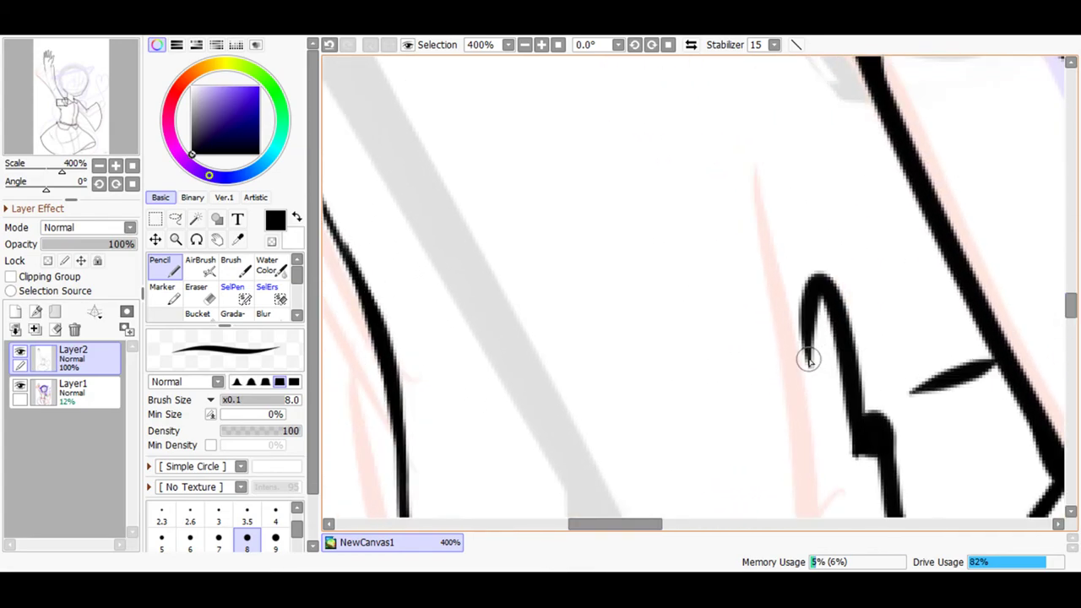
mouse_move(836, 342)
mouse_down()
mouse_move(773, 330)
mouse_move(810, 359)
mouse_move(787, 207)
mouse_move(740, 175)
mouse_move(635, 160)
mouse_up()
click(329, 45)
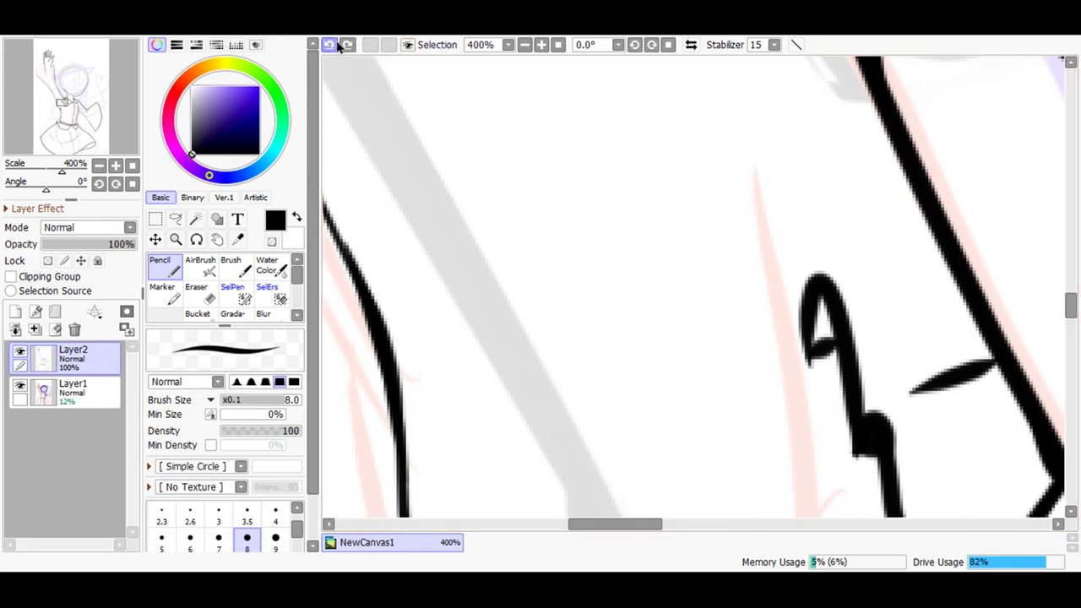
mouse_move(816, 353)
mouse_down()
mouse_move(800, 323)
mouse_move(798, 246)
mouse_move(763, 128)
mouse_up()
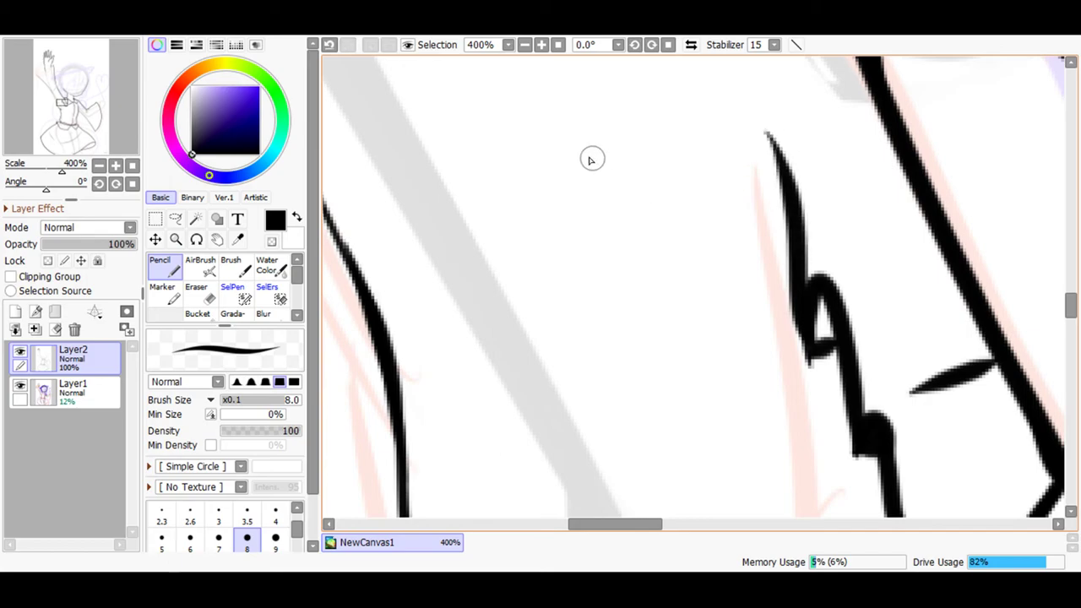
click(329, 45)
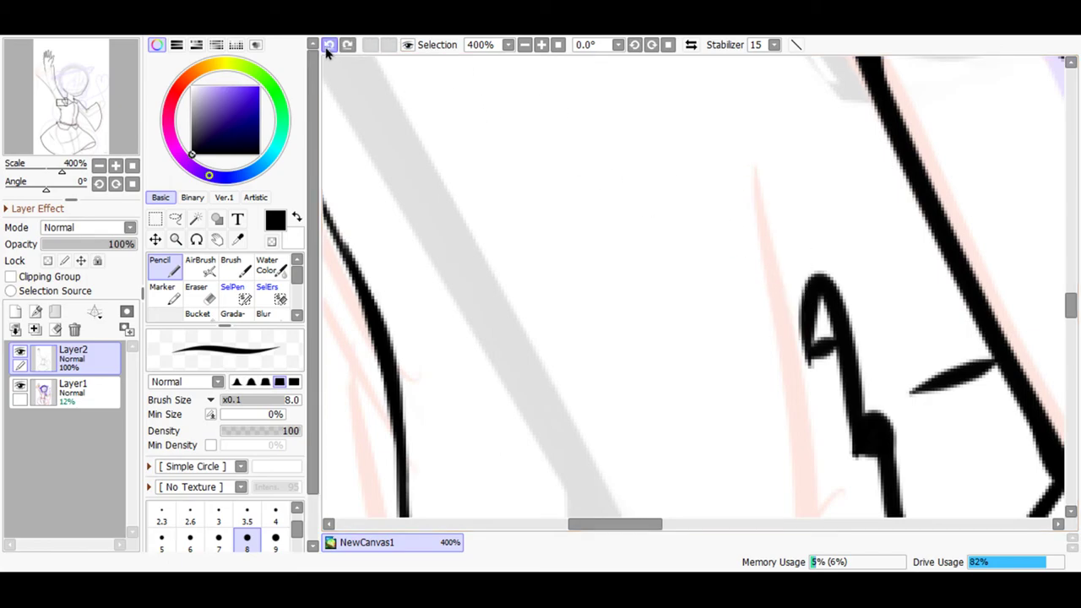
mouse_move(735, 173)
mouse_down()
mouse_move(757, 162)
mouse_move(810, 336)
mouse_up()
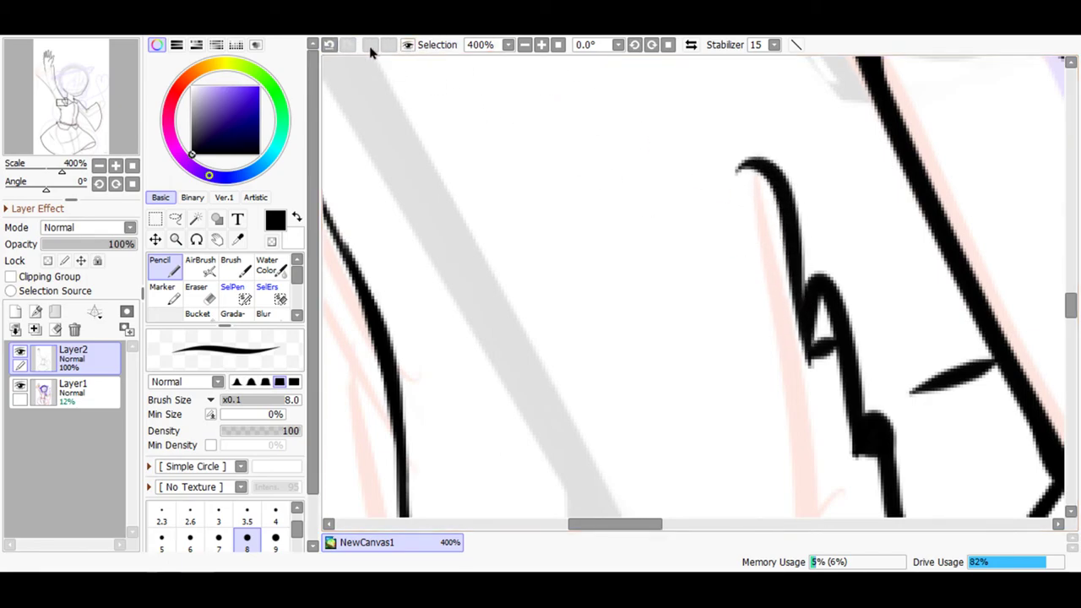
click(329, 45)
mouse_move(755, 180)
mouse_down()
mouse_move(791, 282)
mouse_move(816, 313)
mouse_up()
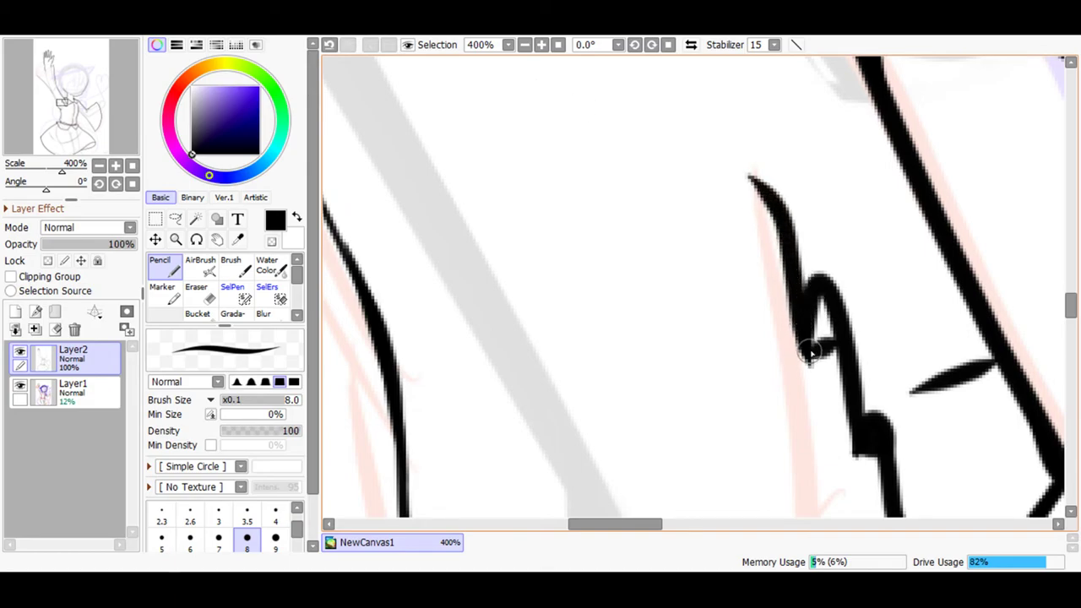
Fill the fold between the second and third ruffle curves with black, and add a crease line from the collar edge.
mouse_move(841, 347)
mouse_down()
mouse_move(809, 362)
mouse_move(803, 305)
mouse_move(812, 366)
mouse_move(840, 352)
mouse_move(824, 332)
mouse_move(834, 317)
mouse_move(816, 348)
mouse_move(823, 306)
mouse_move(827, 349)
mouse_move(818, 319)
mouse_up()
key(ctrl+z)
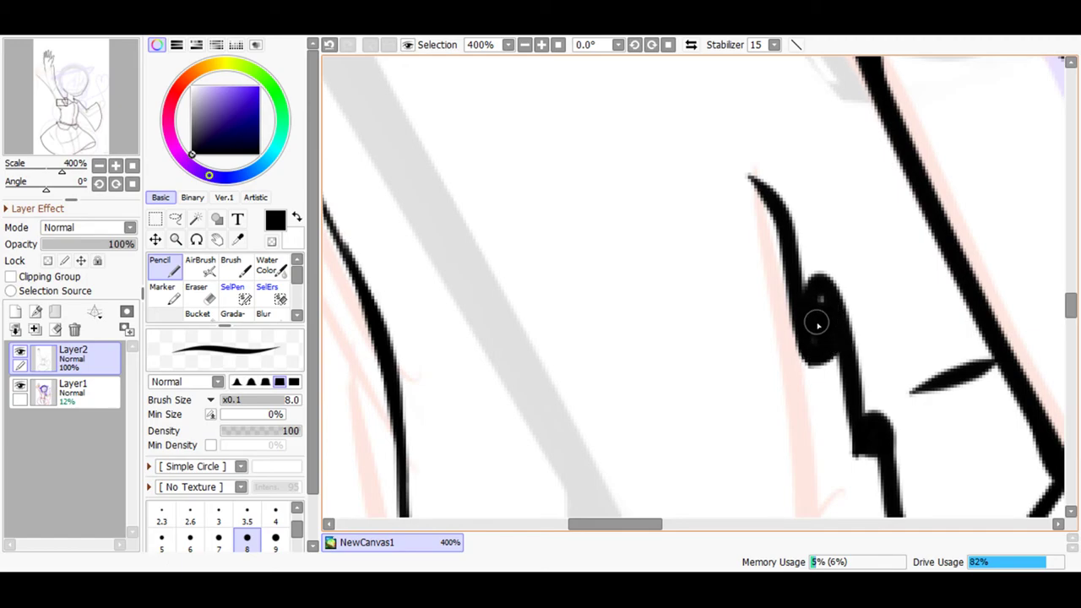
mouse_move(838, 248)
mouse_down()
mouse_move(905, 241)
mouse_move(936, 218)
mouse_up()
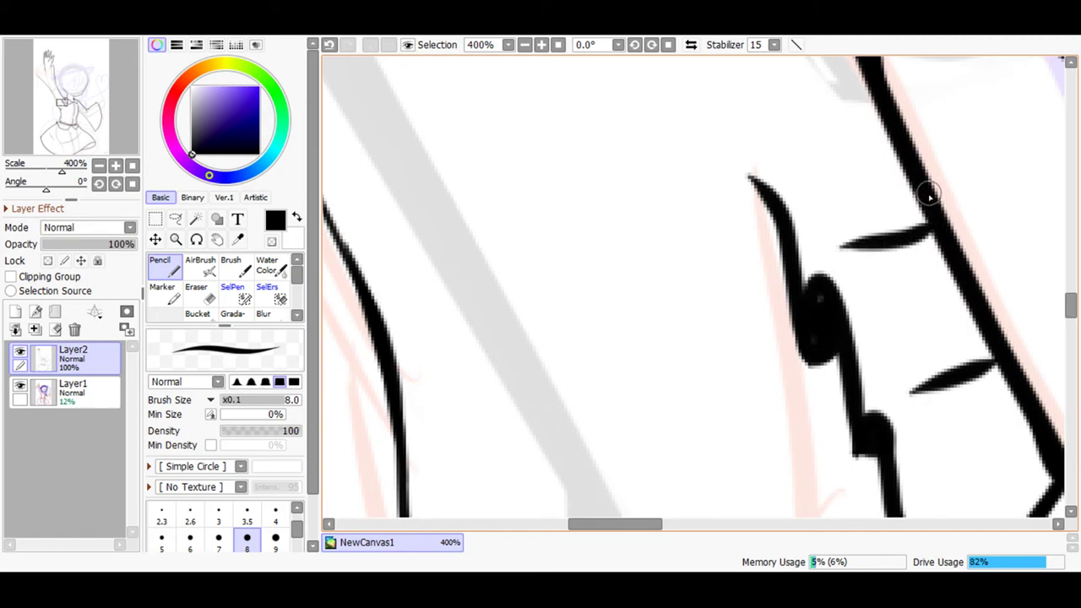
Ink a rounded ruffle curve above the third one on the left collar, with a dark fold at its base and a crease line.
drag(1070, 308, 1069, 290)
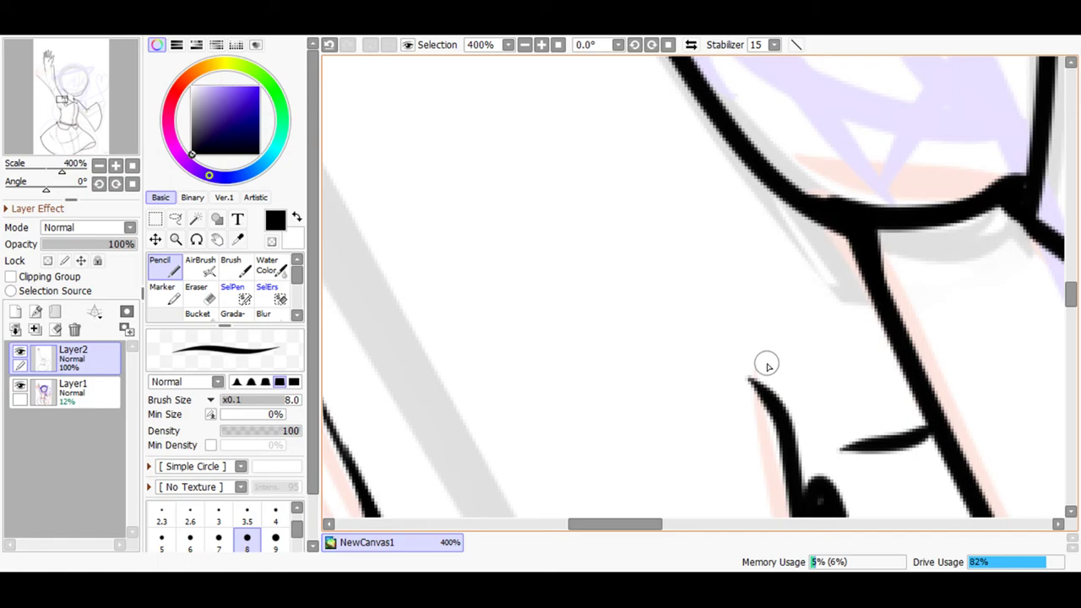
mouse_move(766, 365)
mouse_down()
mouse_move(744, 352)
mouse_move(753, 270)
mouse_move(783, 255)
mouse_up()
mouse_move(779, 370)
mouse_down()
mouse_move(742, 381)
mouse_move(764, 370)
mouse_move(774, 378)
mouse_move(756, 375)
mouse_move(767, 359)
mouse_move(898, 348)
mouse_up()
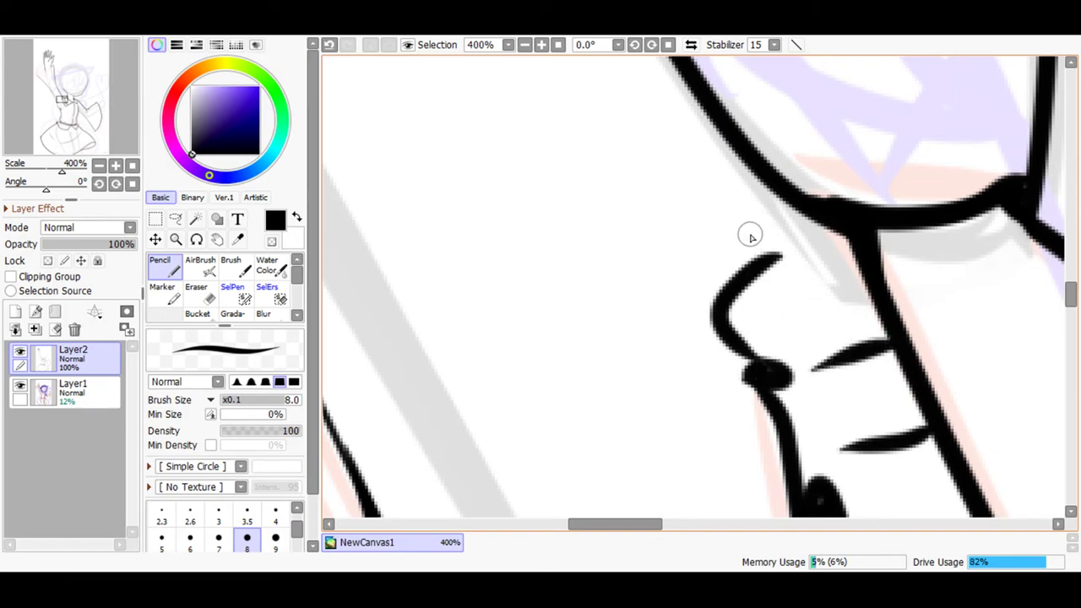
Join the left collar's ruffle to the shoulder line with a dark fold, and add a short crease at the collar's upper corner.
drag(749, 237, 780, 186)
mouse_move(748, 234)
mouse_down()
mouse_move(783, 231)
mouse_move(794, 250)
mouse_move(759, 275)
mouse_move(746, 265)
mouse_move(755, 252)
mouse_move(777, 254)
mouse_move(745, 238)
mouse_move(786, 248)
mouse_move(755, 267)
mouse_up()
drag(817, 237, 852, 248)
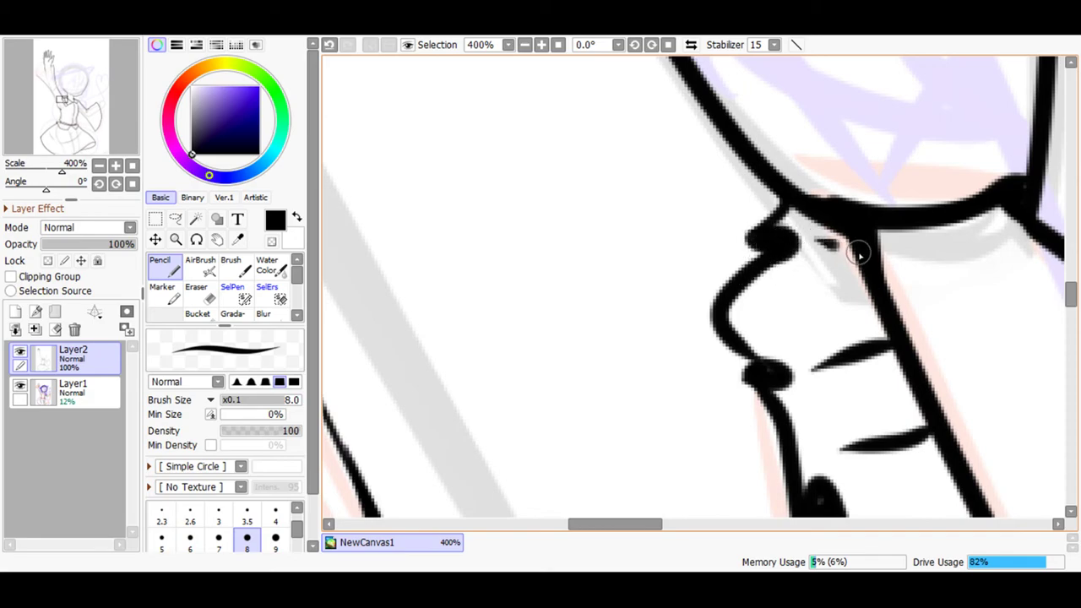
drag(784, 194, 754, 198)
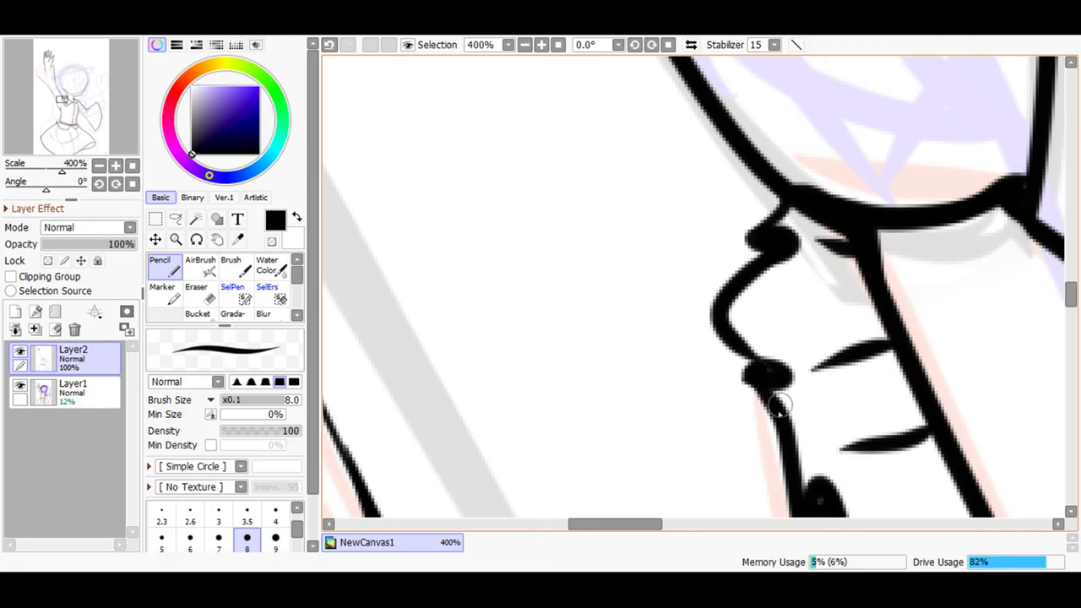
Ink the pointed lower tip of the right collar's ruffle and join it to the collar's bottom corner.
drag(659, 524, 674, 525)
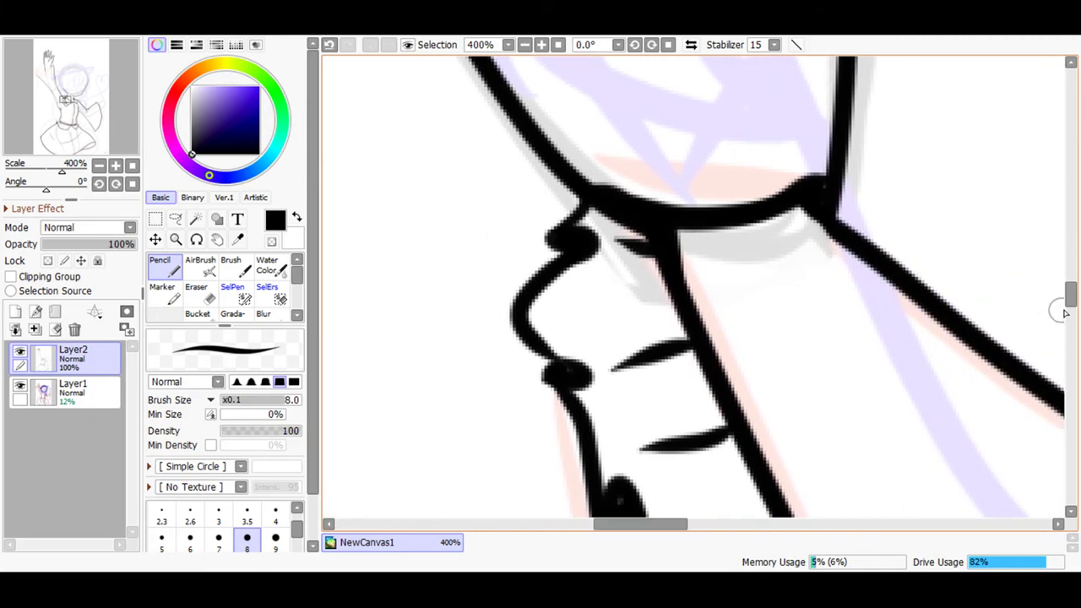
drag(1069, 310, 1070, 322)
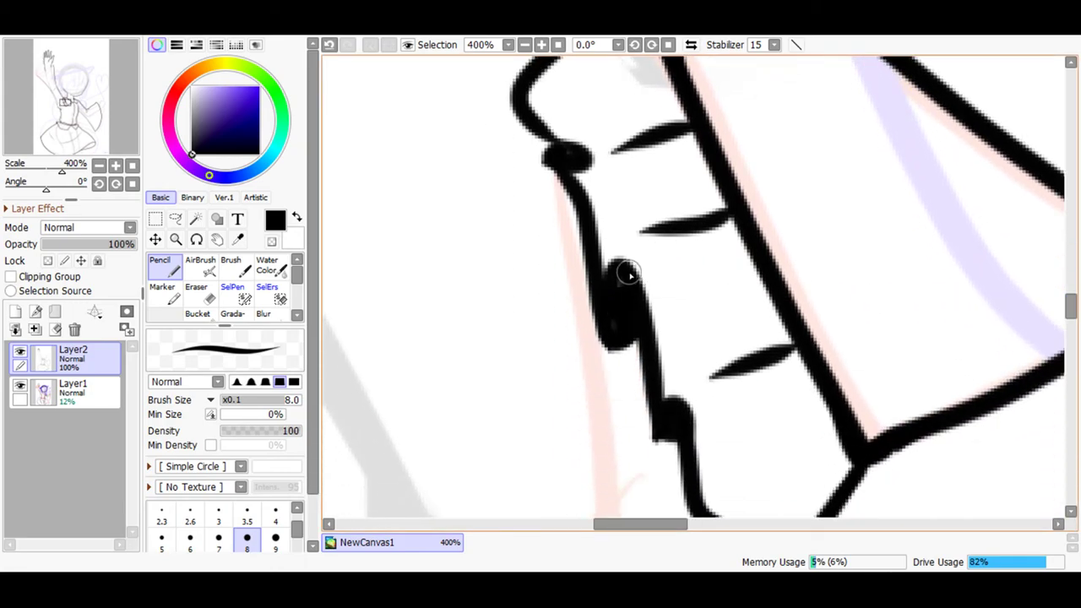
drag(596, 524, 704, 525)
mouse_move(663, 387)
mouse_down()
mouse_move(693, 429)
mouse_move(736, 336)
mouse_up()
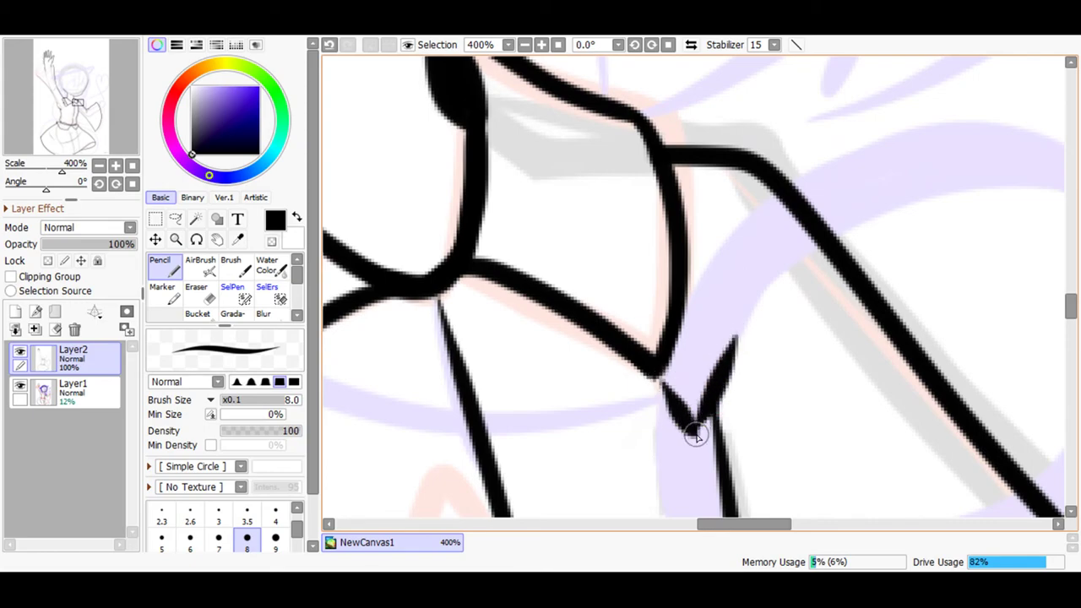
drag(682, 422, 639, 381)
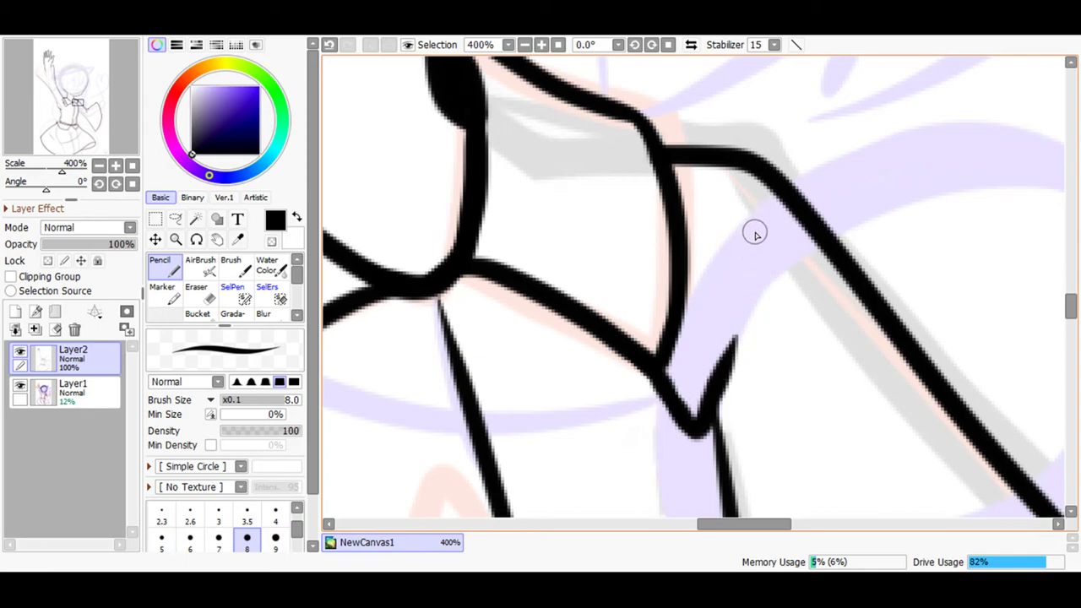
Ink a rounded ruffle curve above the tip on the right collar and connect the two with a filled dark fold.
mouse_move(731, 306)
mouse_down()
mouse_move(754, 268)
mouse_move(712, 237)
mouse_up()
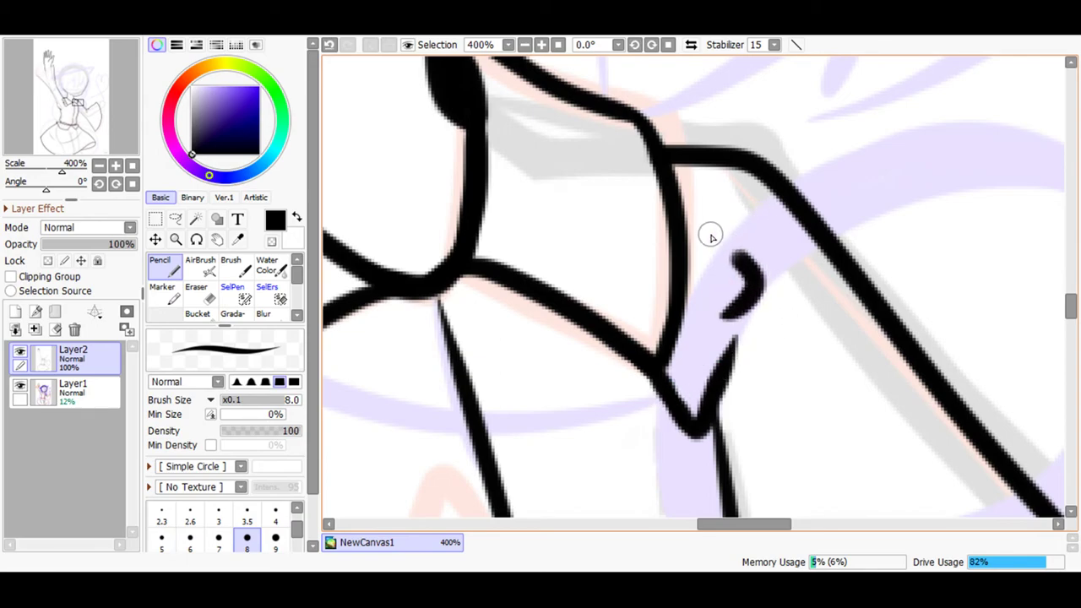
mouse_move(735, 316)
mouse_down()
mouse_move(707, 340)
mouse_move(723, 354)
mouse_move(745, 339)
mouse_move(726, 333)
mouse_move(733, 351)
mouse_move(743, 337)
mouse_move(719, 392)
mouse_up()
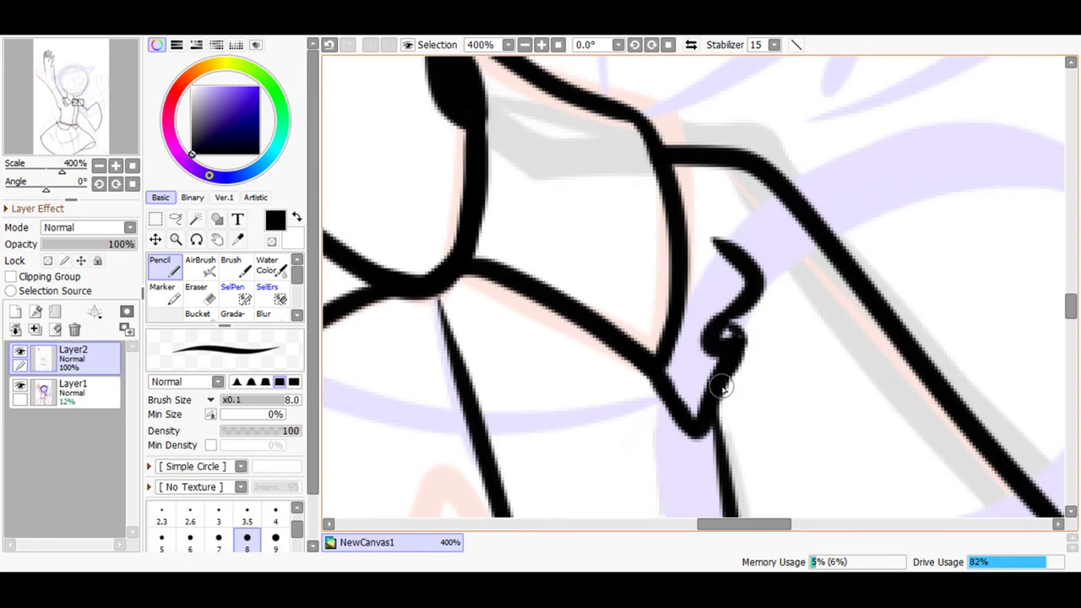
mouse_move(718, 342)
mouse_down()
mouse_move(714, 312)
mouse_move(687, 340)
mouse_move(675, 328)
mouse_move(727, 330)
mouse_up()
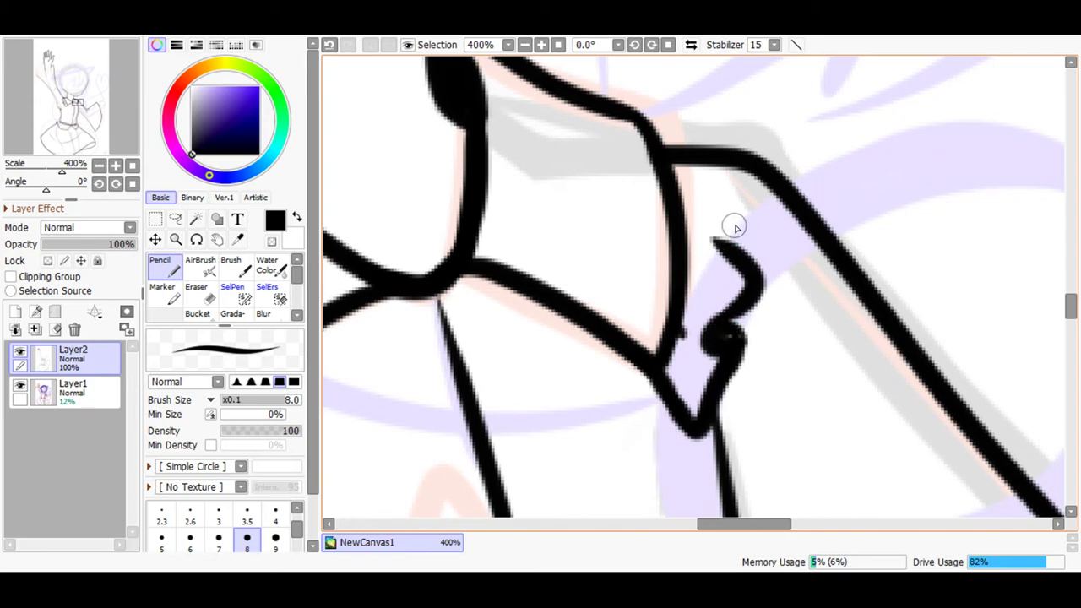
Ink the upper part of the right collar's ruffle over the shoulder line, from the collar's top corner down to the rounded curve.
drag(720, 215, 716, 165)
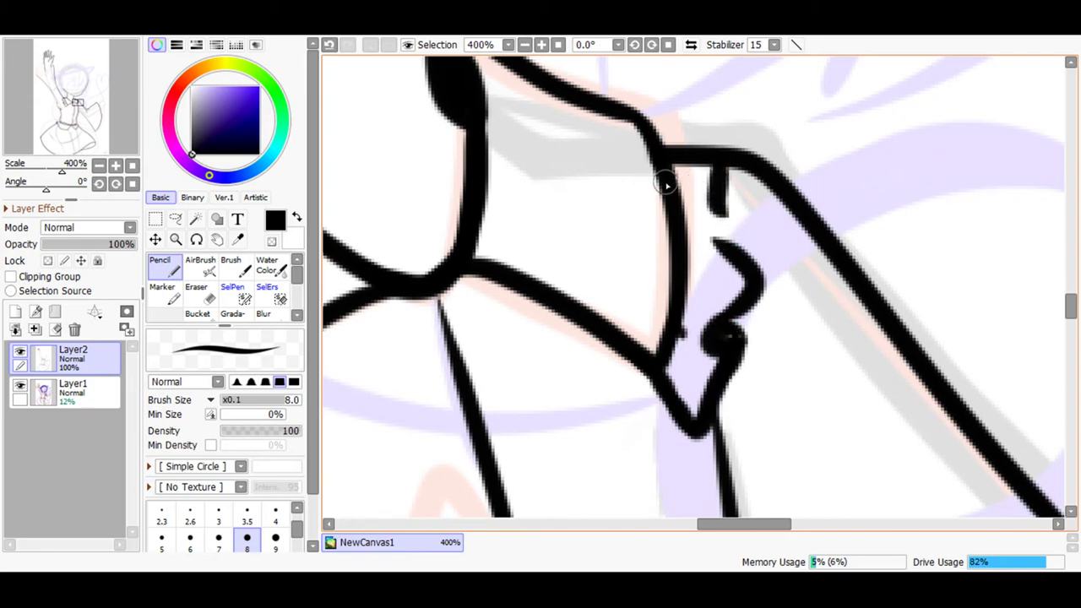
mouse_move(645, 116)
mouse_down()
mouse_move(703, 112)
mouse_move(722, 162)
mouse_up()
drag(651, 120, 655, 159)
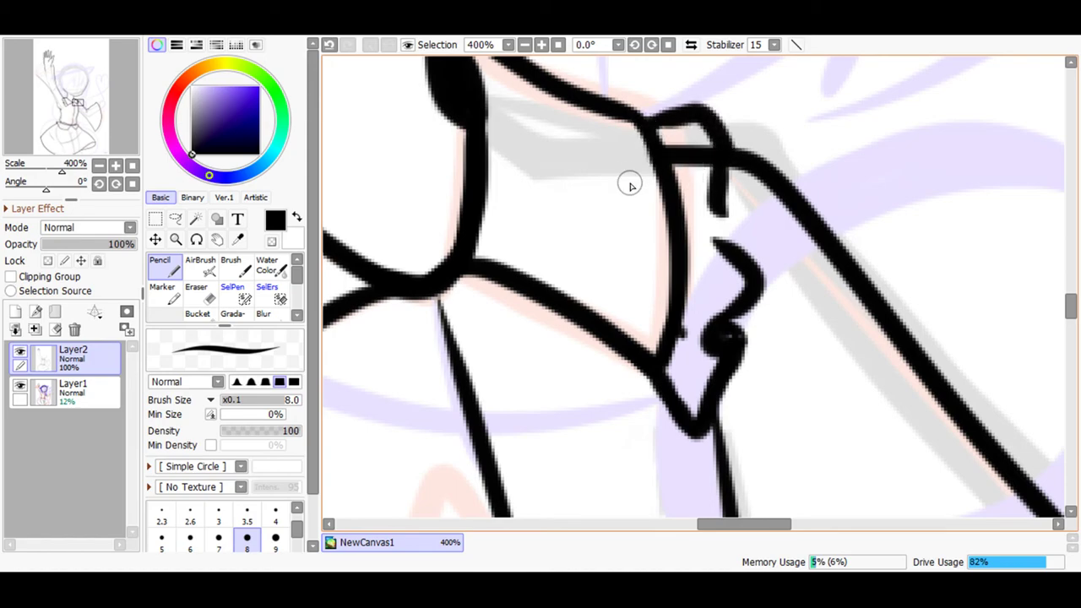
mouse_move(740, 255)
mouse_down()
mouse_move(710, 210)
mouse_move(721, 225)
mouse_move(729, 217)
mouse_move(719, 144)
mouse_move(727, 225)
mouse_up()
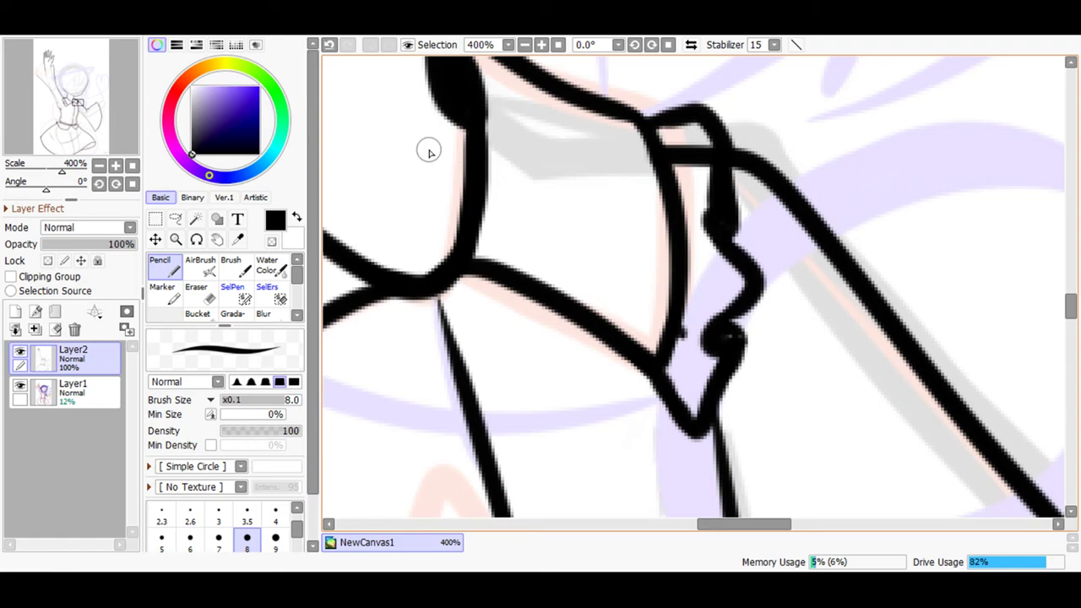
Erase the shoulder line and excess ink inside the right collar's ruffle, and redraw the small notch above the rounded curve.
key(e)
mouse_move(716, 192)
mouse_down()
mouse_move(719, 169)
mouse_move(701, 150)
mouse_move(712, 223)
mouse_move(692, 208)
mouse_move(685, 150)
mouse_move(714, 221)
mouse_up()
click(193, 275)
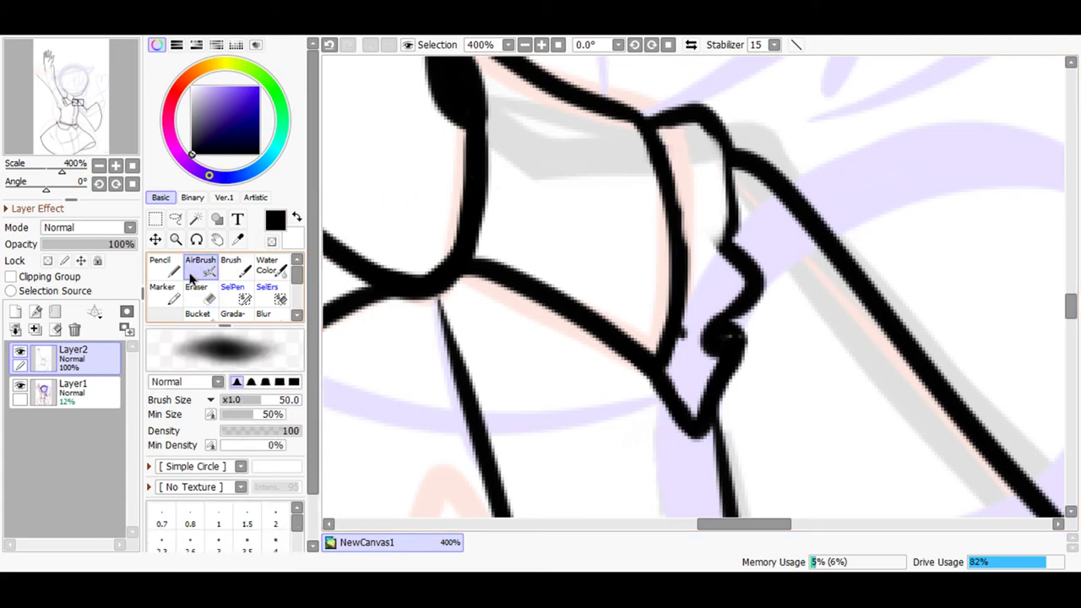
key(n)
mouse_move(719, 245)
mouse_down()
mouse_move(729, 212)
mouse_move(707, 127)
mouse_move(650, 165)
mouse_up()
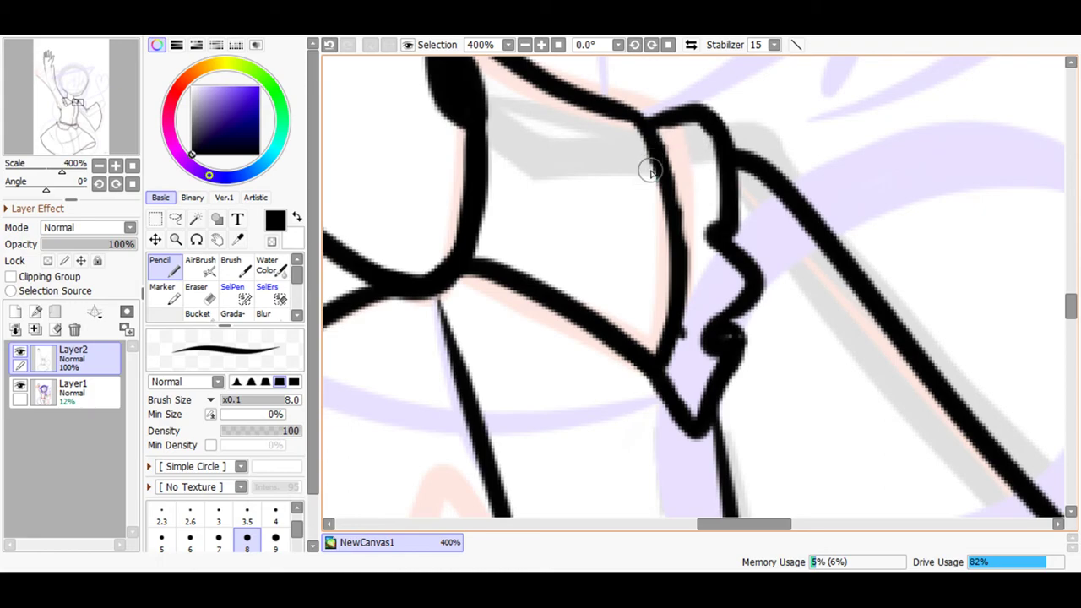
Thicken the right collar's outer edge and the top of the shirt's front line, and add two short creases in the ruffle.
mouse_move(681, 249)
mouse_down()
mouse_move(659, 155)
mouse_move(639, 128)
mouse_up()
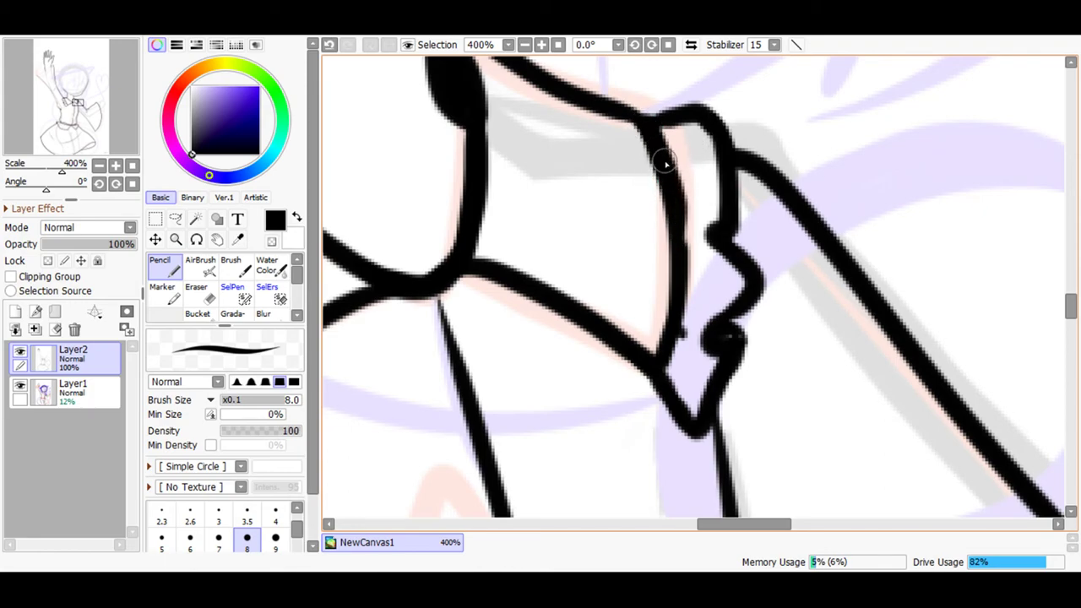
drag(698, 225, 686, 224)
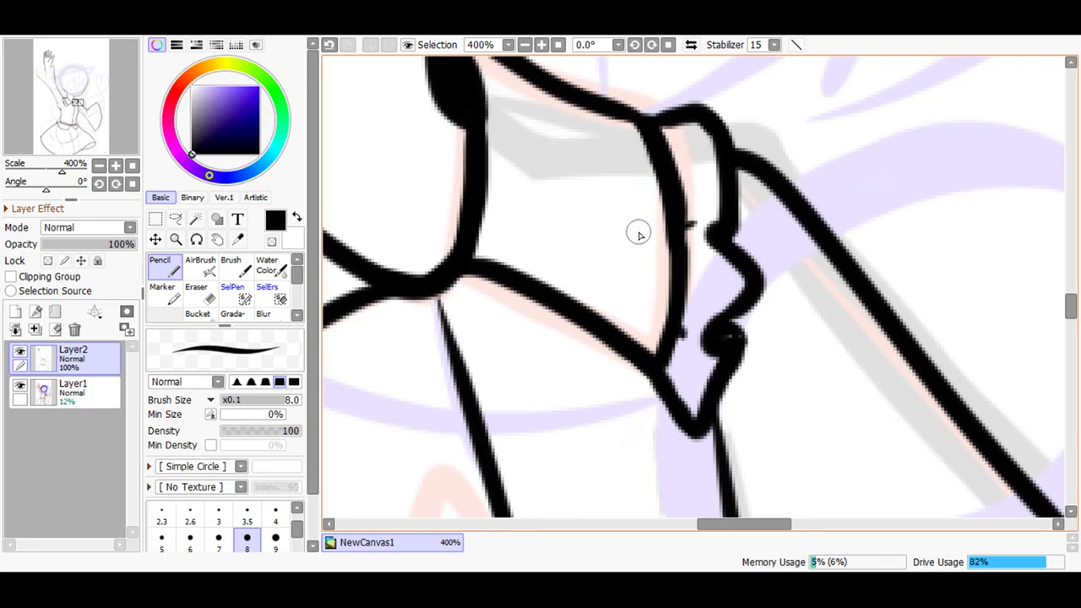
drag(698, 163, 676, 164)
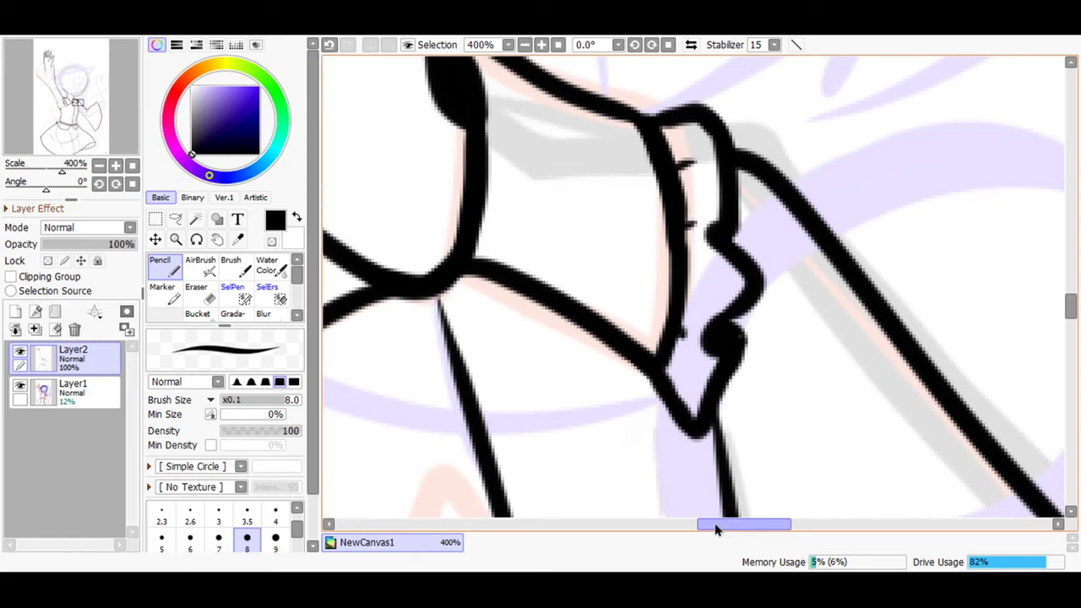
drag(717, 524, 666, 490)
mouse_move(842, 362)
mouse_down()
mouse_move(837, 292)
mouse_move(862, 411)
mouse_up()
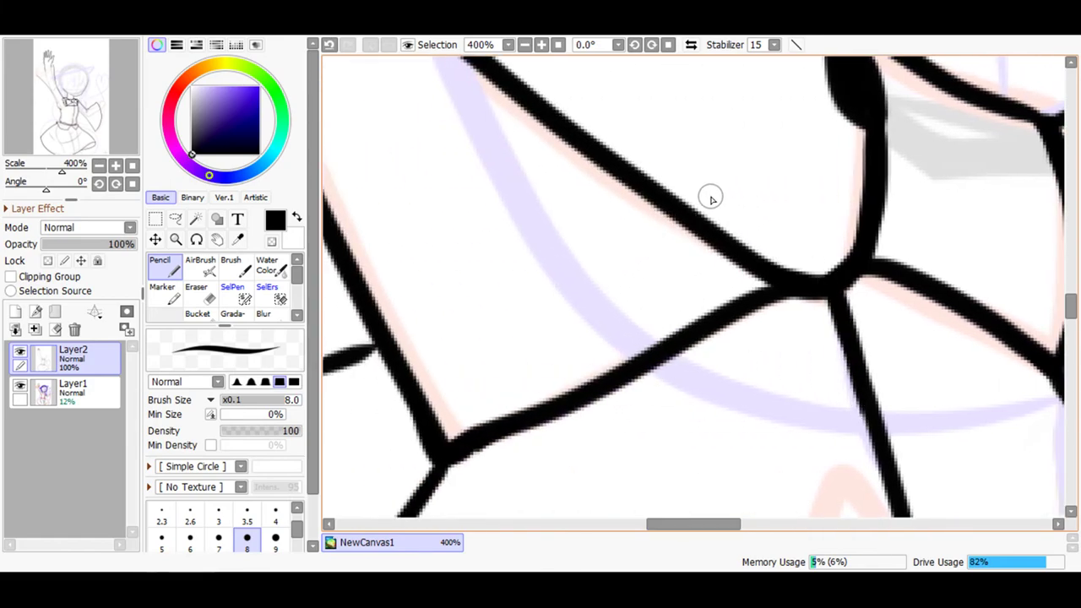
Ink a short leg line from the skirt's hem down to the canvas's bottom edge, replacing the first attempt.
click(524, 47)
click(524, 46)
click(525, 46)
click(524, 46)
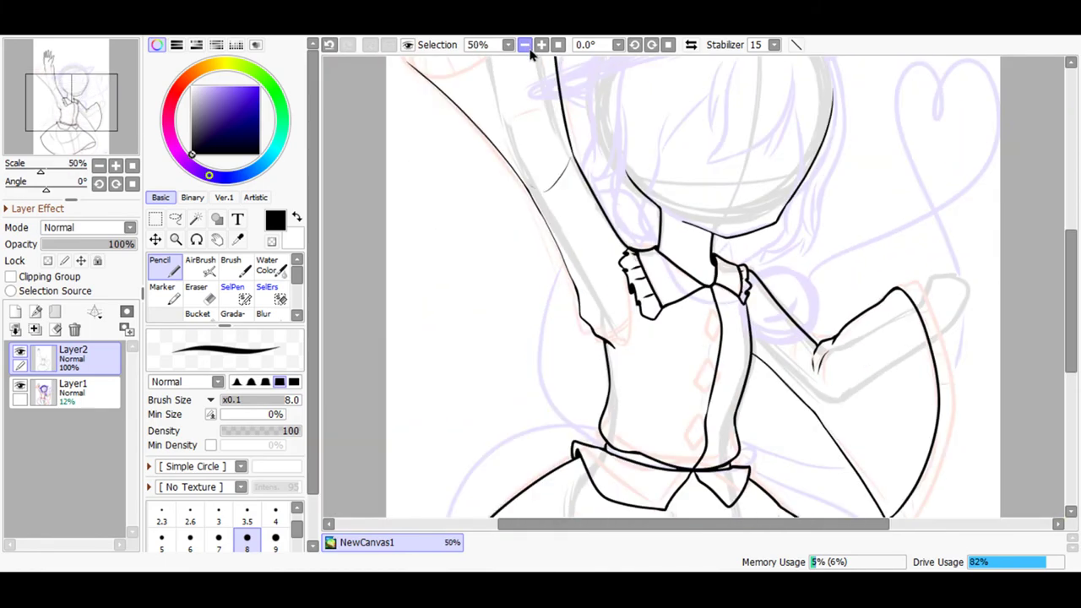
drag(1063, 320, 1070, 437)
scroll(997, 384, down, 2)
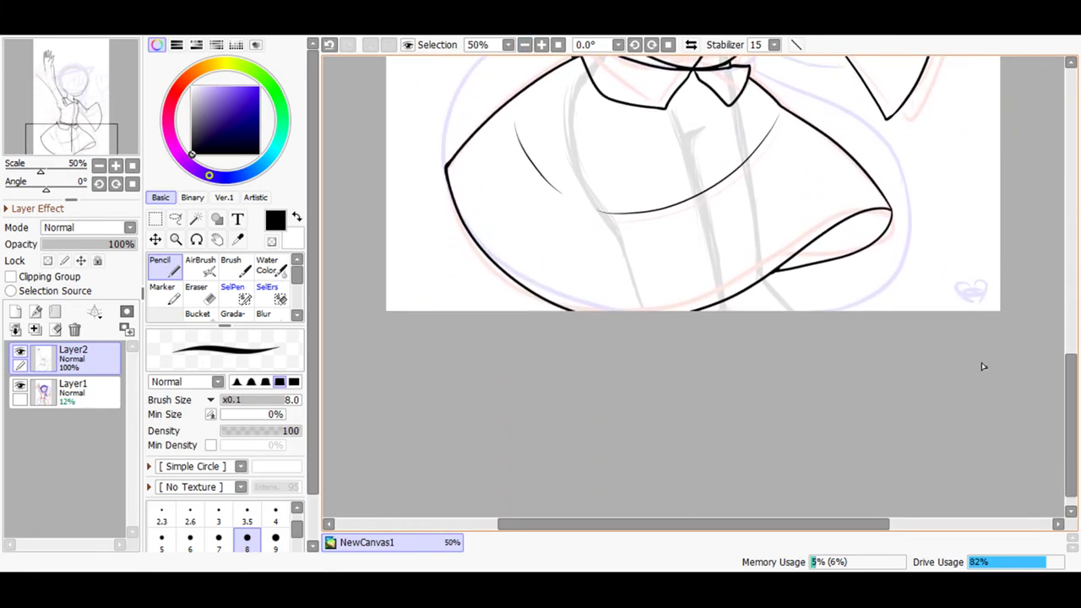
click(543, 46)
click(544, 46)
click(543, 46)
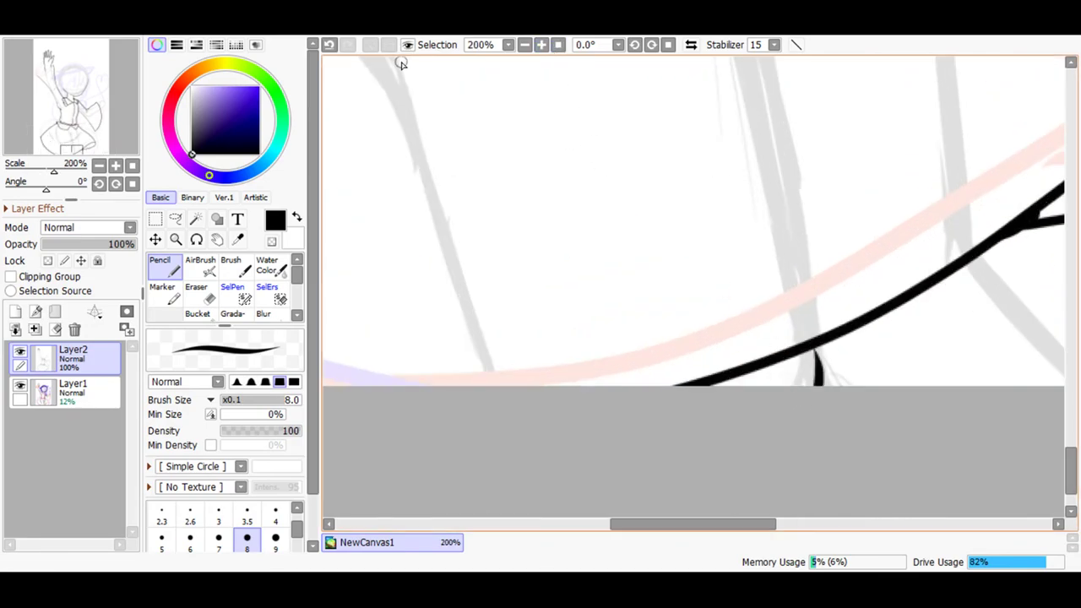
click(329, 45)
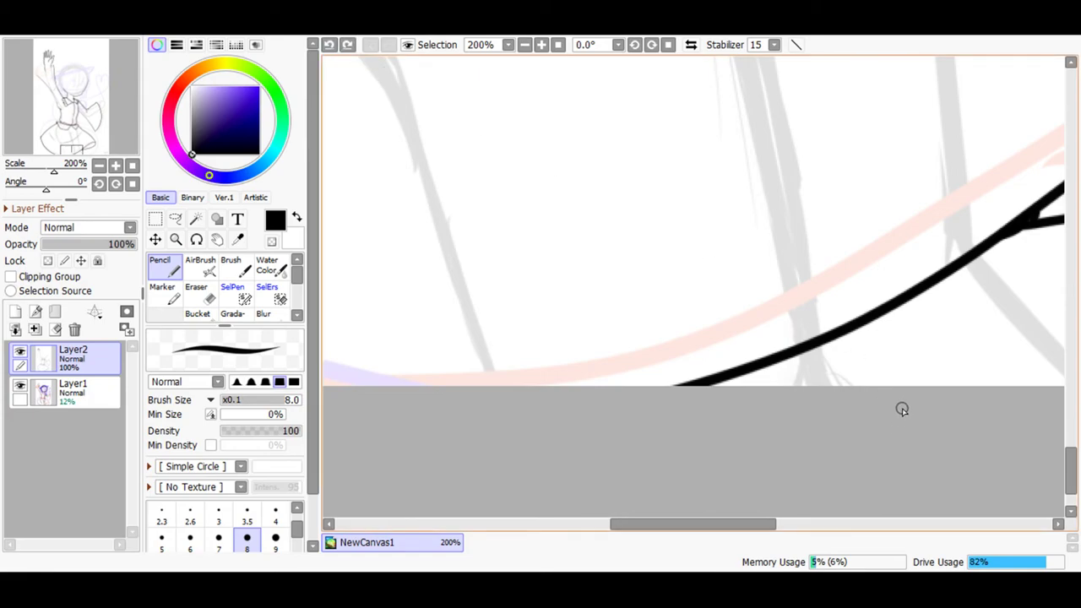
mouse_move(802, 348)
mouse_down()
mouse_move(805, 398)
mouse_move(804, 367)
mouse_up()
Add a second short line branching from the same hem point, and ink the diagonal leg edge from the hem along the sketch.
drag(697, 525, 748, 527)
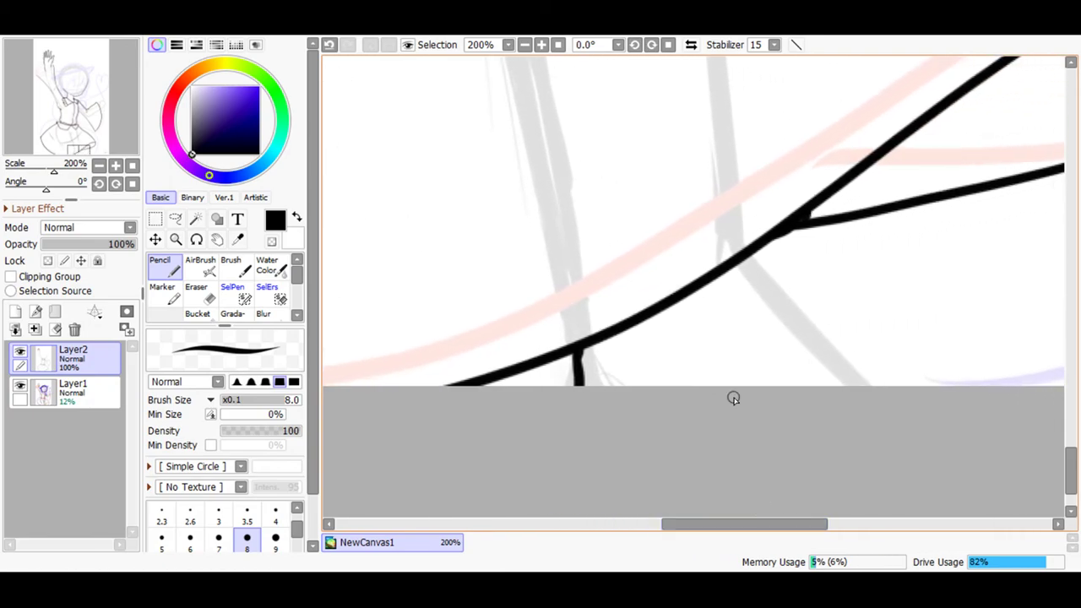
drag(575, 352, 609, 417)
drag(796, 319, 871, 399)
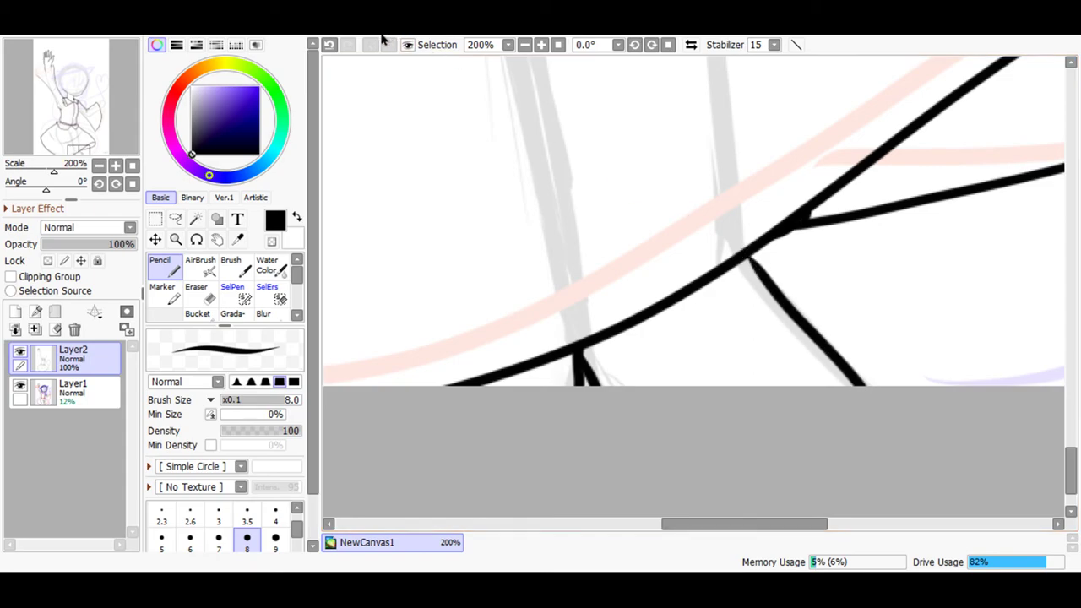
click(330, 46)
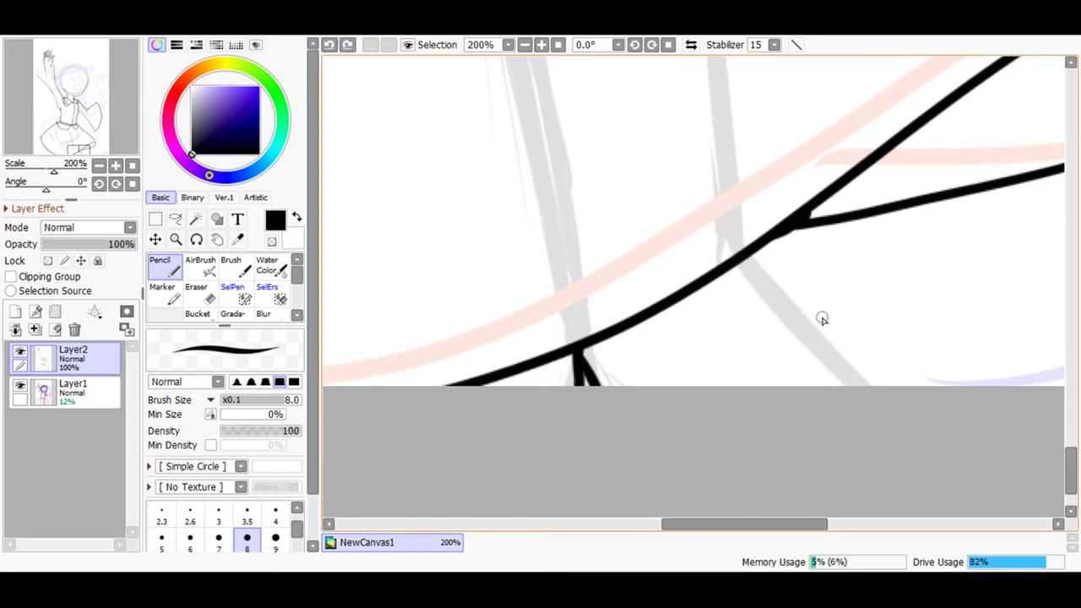
drag(786, 310, 872, 407)
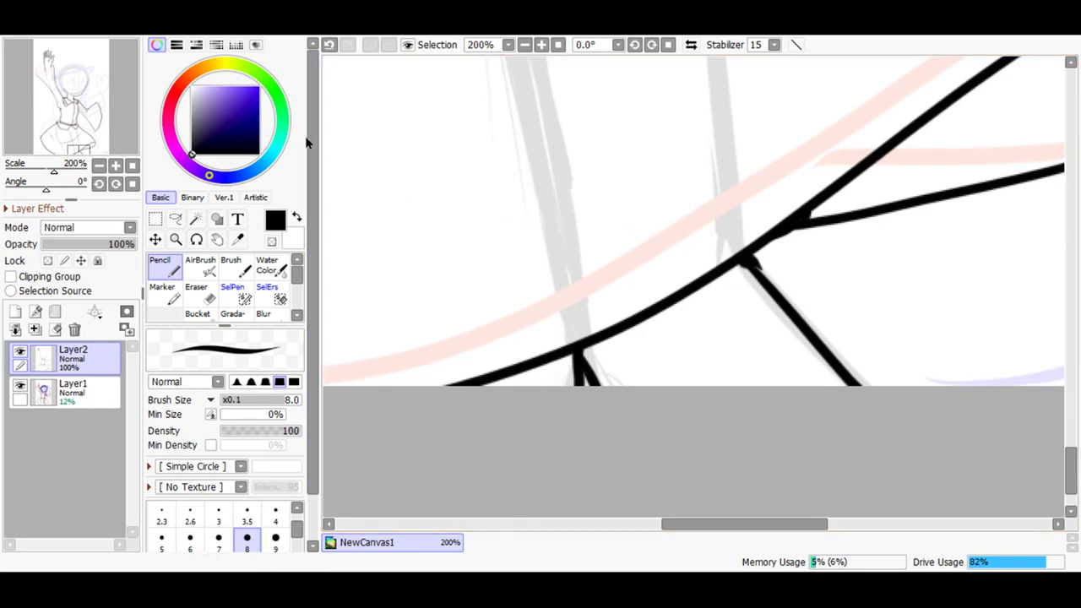
click(328, 44)
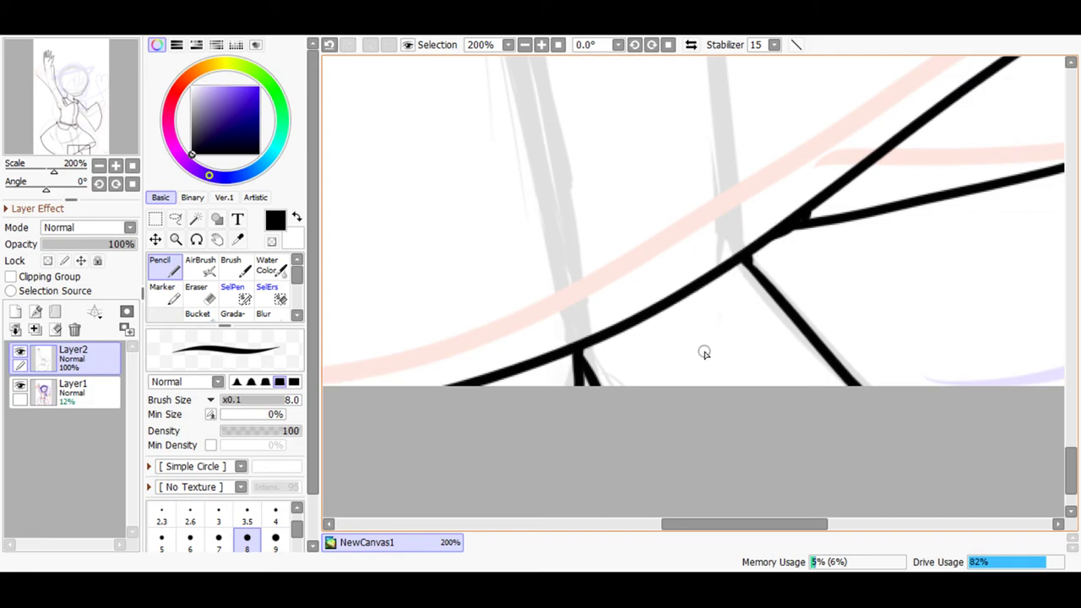
Ink the start of the raised arm's sleeve opening, from the sleeve's outer line up to the wrist and back down across it.
drag(666, 524, 517, 504)
click(525, 45)
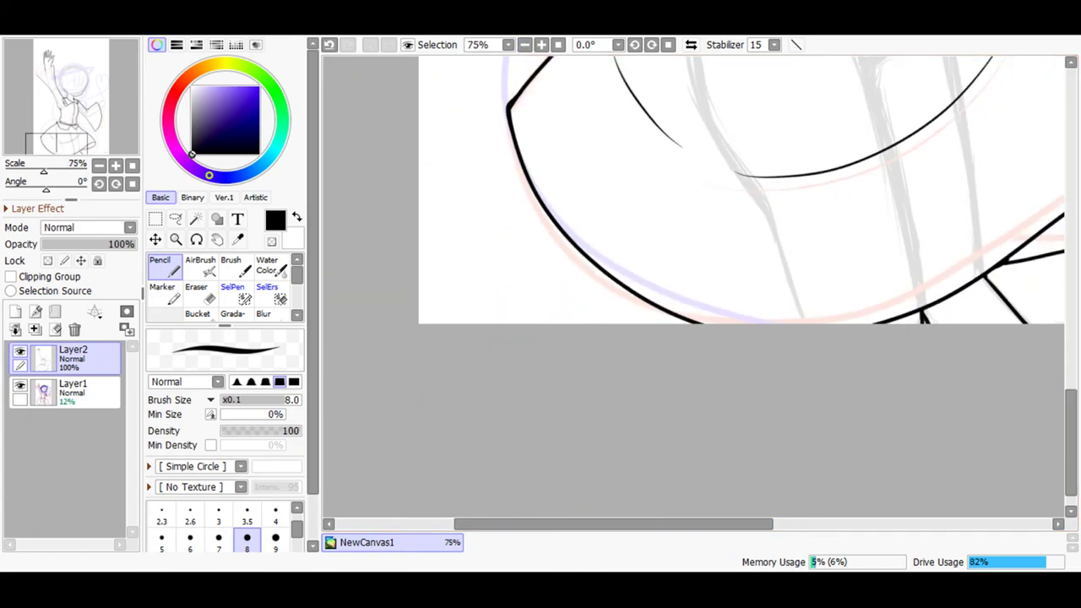
drag(1073, 429, 1078, 210)
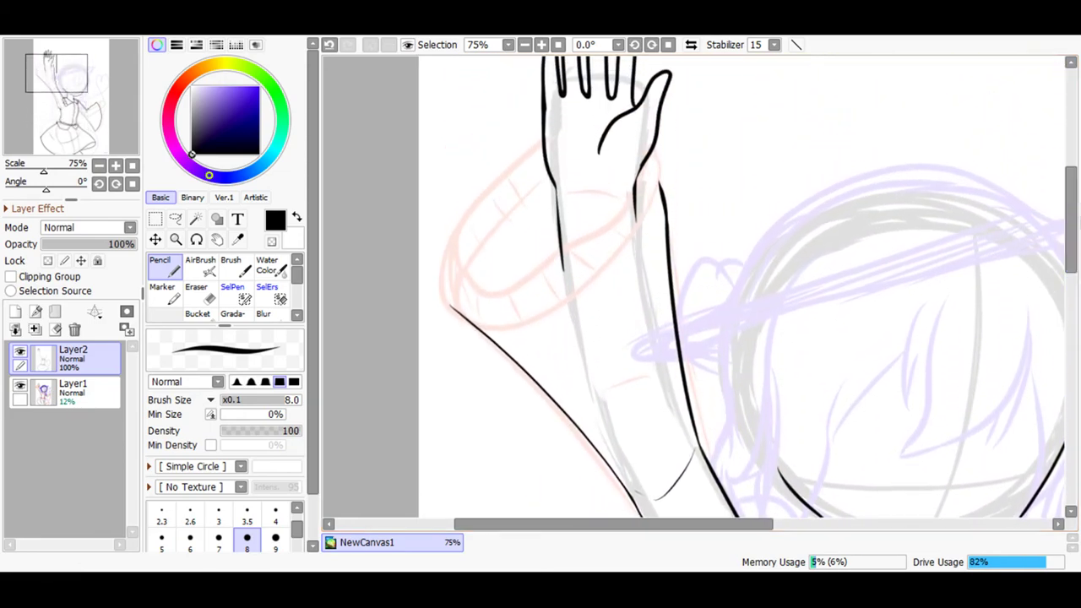
click(541, 45)
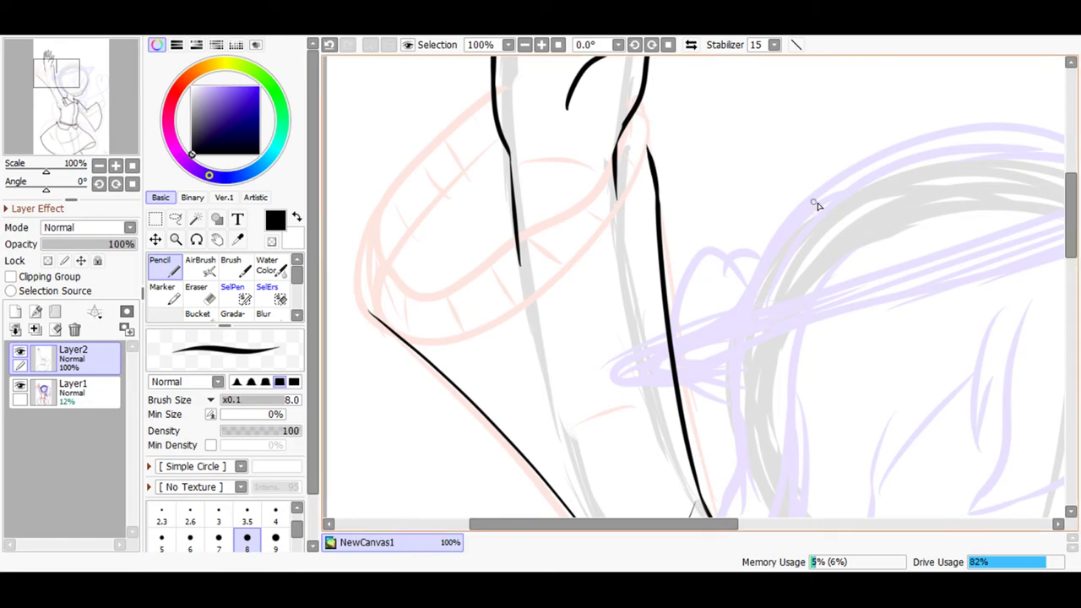
drag(1069, 234, 1069, 220)
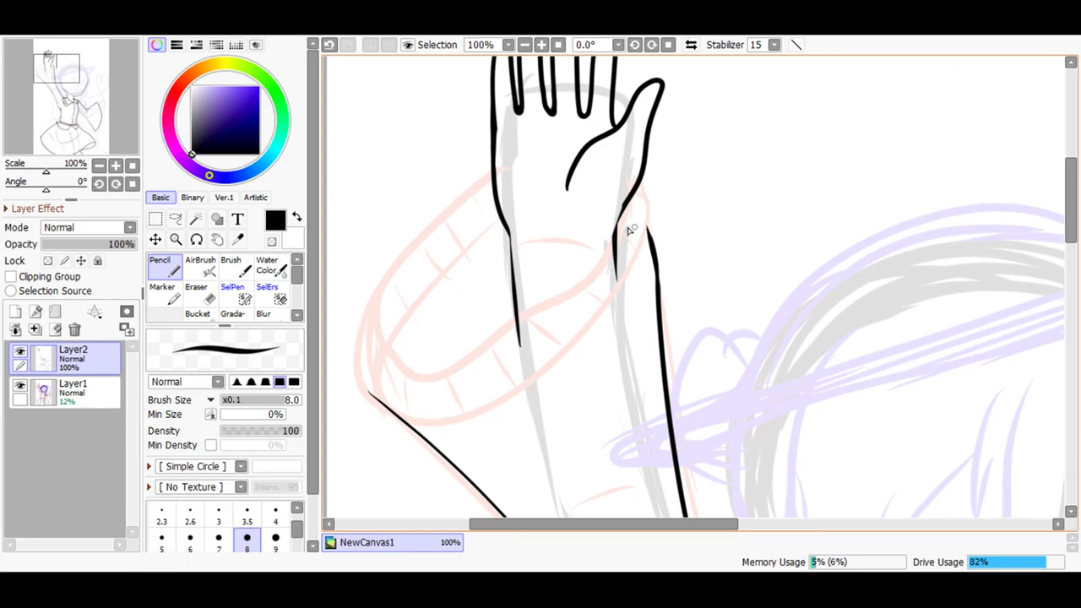
click(525, 45)
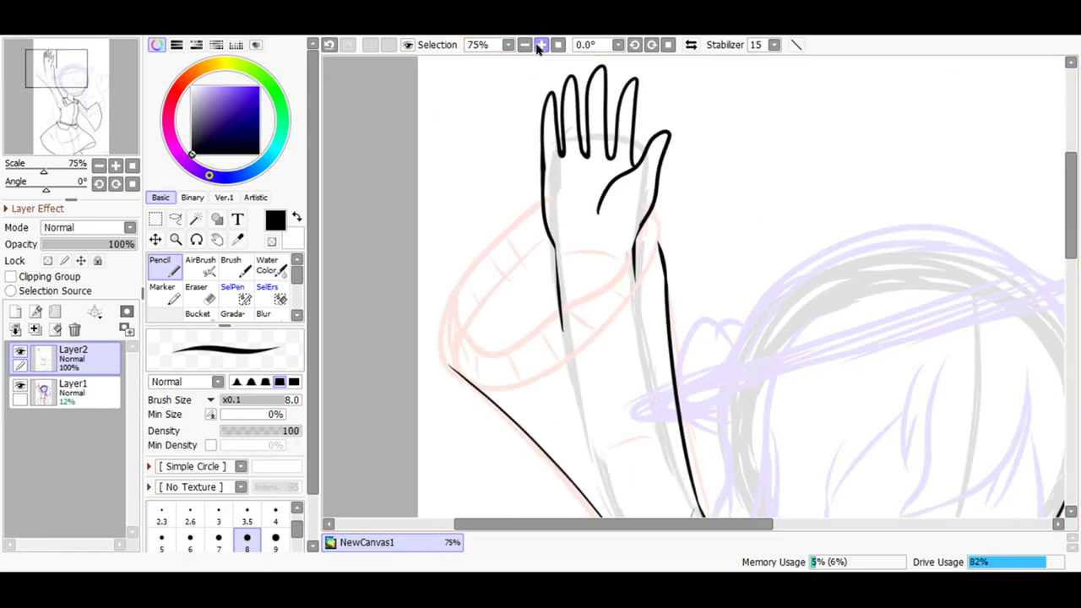
click(541, 44)
click(541, 45)
mouse_move(626, 195)
mouse_down()
mouse_move(615, 125)
mouse_move(561, 198)
mouse_up()
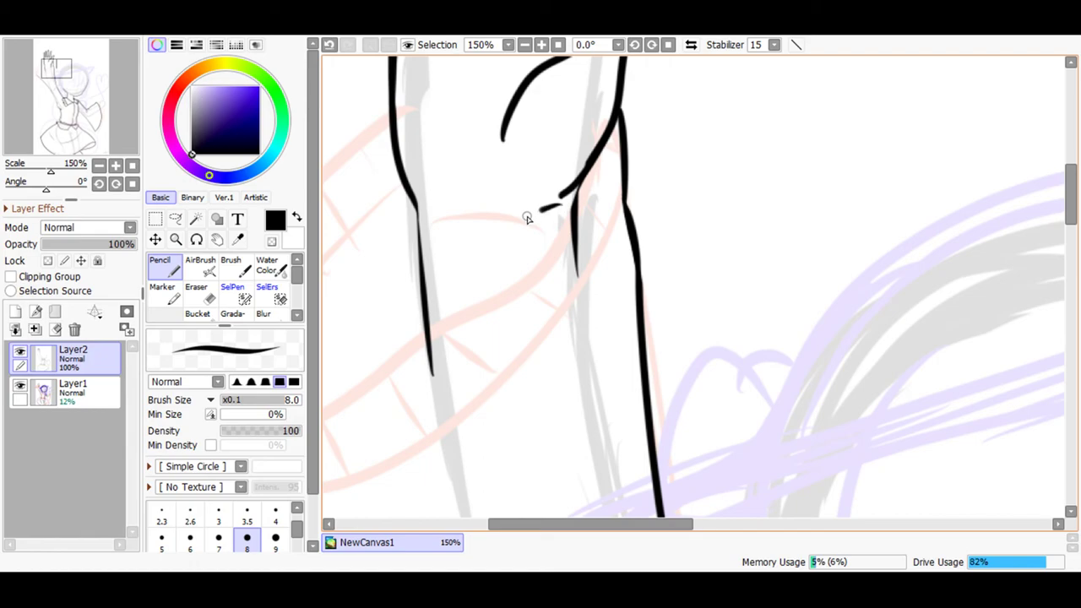
Continue the sleeve opening's edge in wavy segments across the forearm and down to the sleeve's far corner.
drag(487, 228, 487, 227)
click(329, 45)
drag(490, 230, 442, 290)
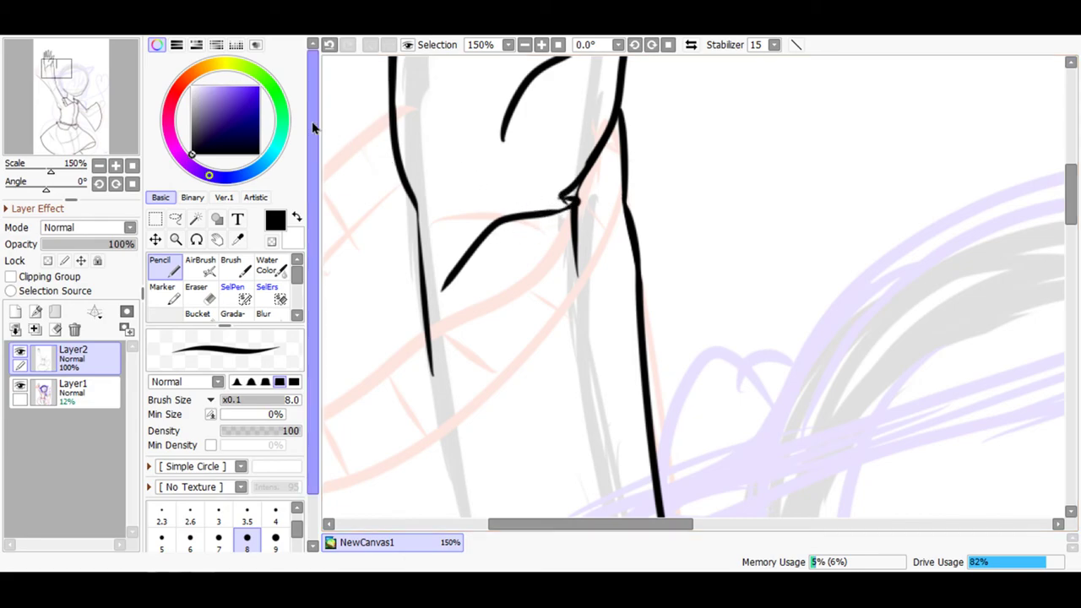
drag(571, 529, 524, 515)
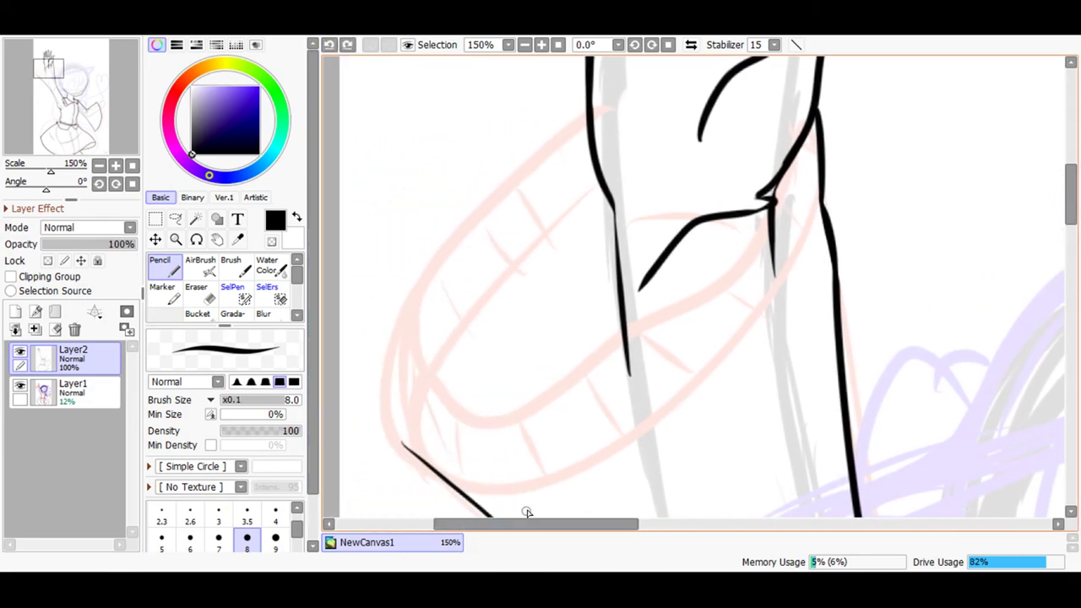
mouse_move(636, 269)
mouse_down()
mouse_move(584, 332)
mouse_move(505, 358)
mouse_up()
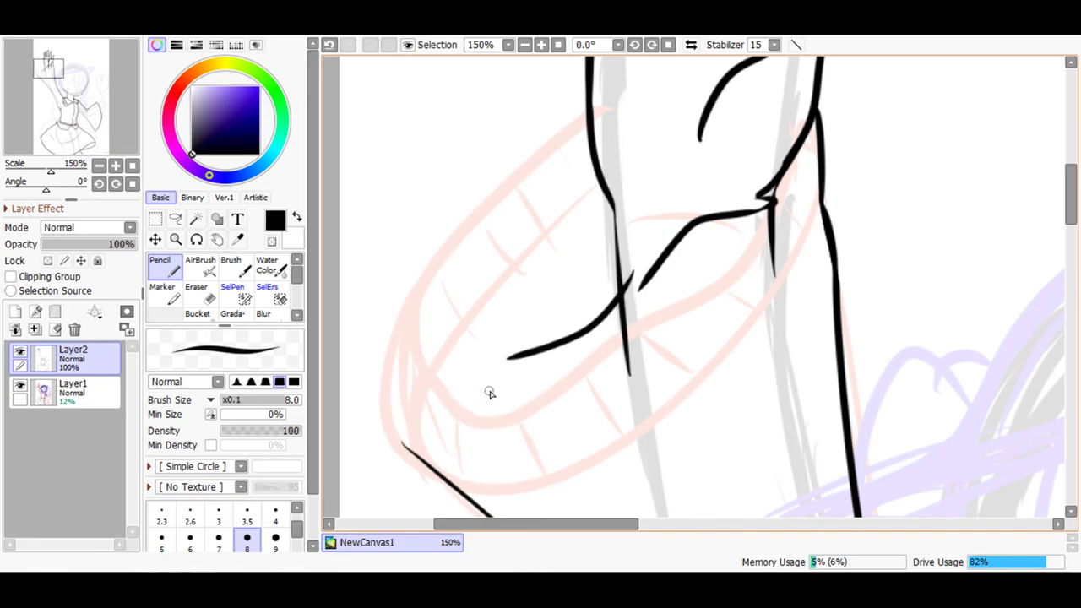
drag(495, 378, 425, 376)
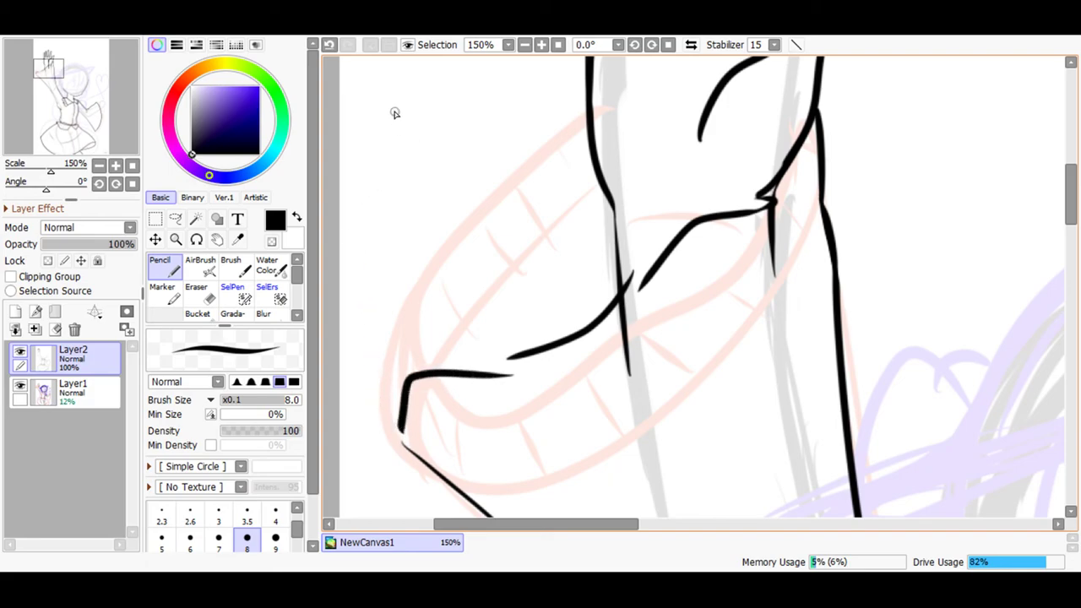
Redraw the sleeve opening's far corner as a rounded turn running down into the sleeve's lower edge.
key(ctrl+z)
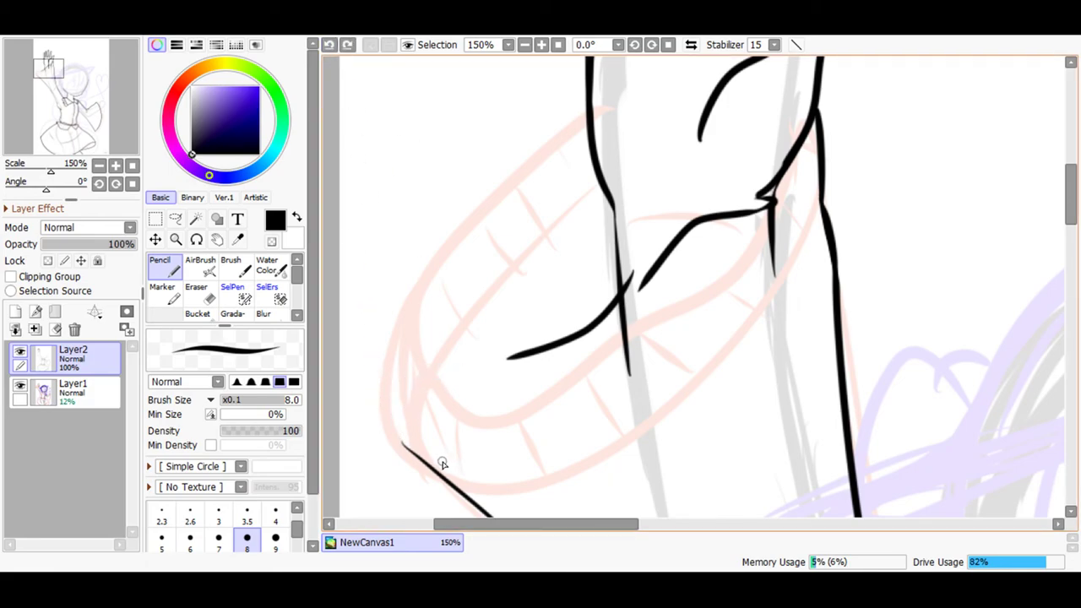
mouse_move(437, 473)
mouse_down()
mouse_move(377, 448)
mouse_move(374, 413)
mouse_move(423, 356)
mouse_move(490, 364)
mouse_up()
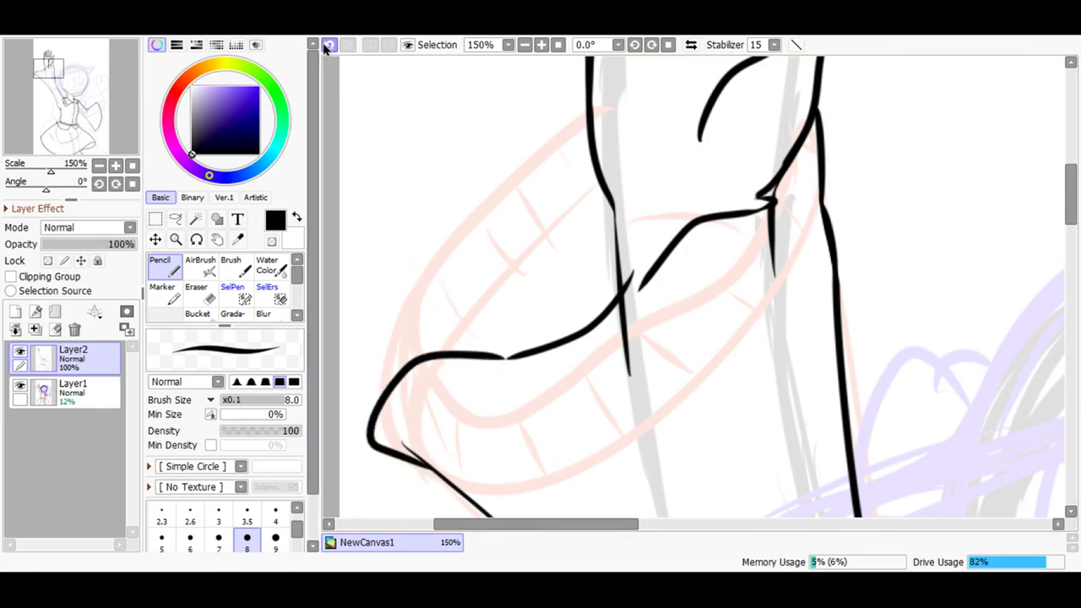
key(ctrl+z)
mouse_move(509, 369)
mouse_down()
mouse_move(405, 369)
mouse_move(397, 442)
mouse_move(452, 484)
mouse_up()
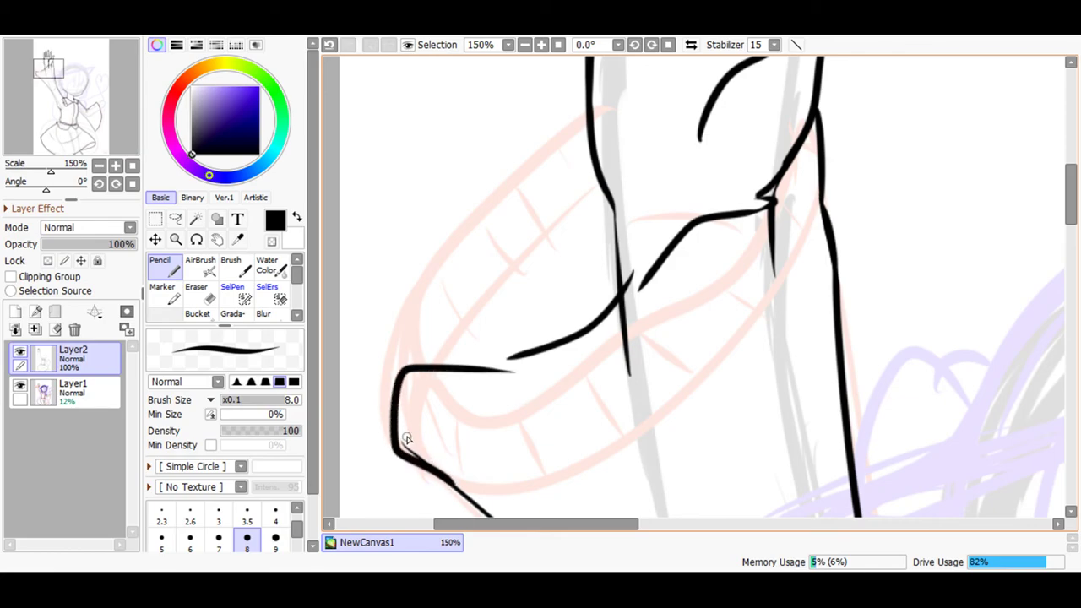
Join the gaps between the sleeve opening's wavy segments with small folded hooks.
mouse_move(497, 360)
mouse_down()
mouse_move(552, 339)
mouse_move(621, 278)
mouse_up()
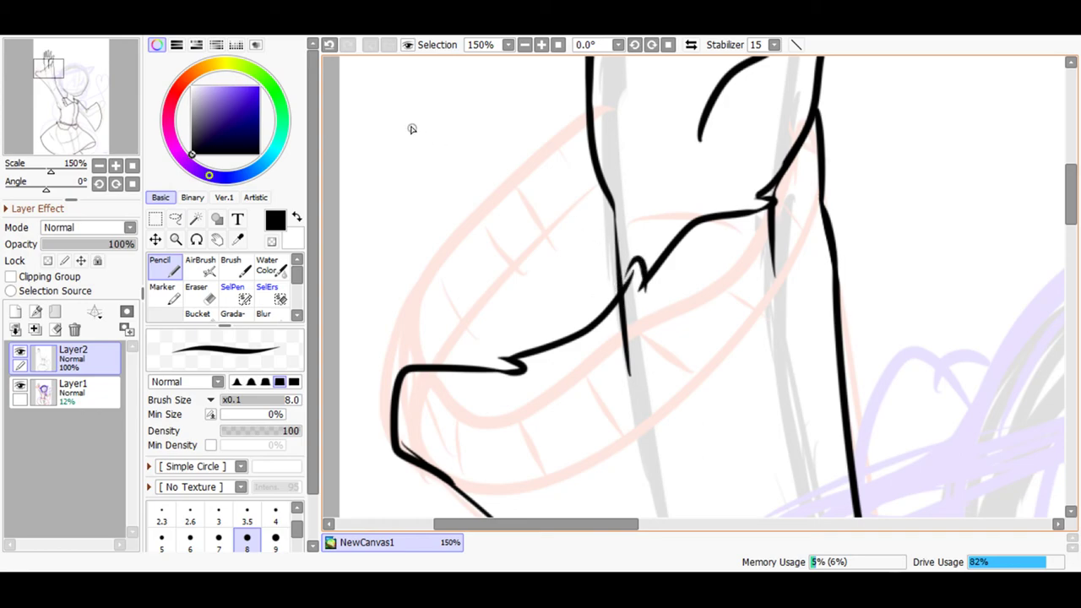
key(ctrl+z)
key(ctrl+y)
mouse_move(594, 185)
mouse_down()
mouse_move(543, 227)
mouse_move(455, 351)
mouse_move(429, 368)
mouse_up()
click(329, 47)
Erase the forearm lines that run past the sleeve's edge and the stray line inside the sleeve's far corner.
click(196, 292)
drag(630, 384, 626, 314)
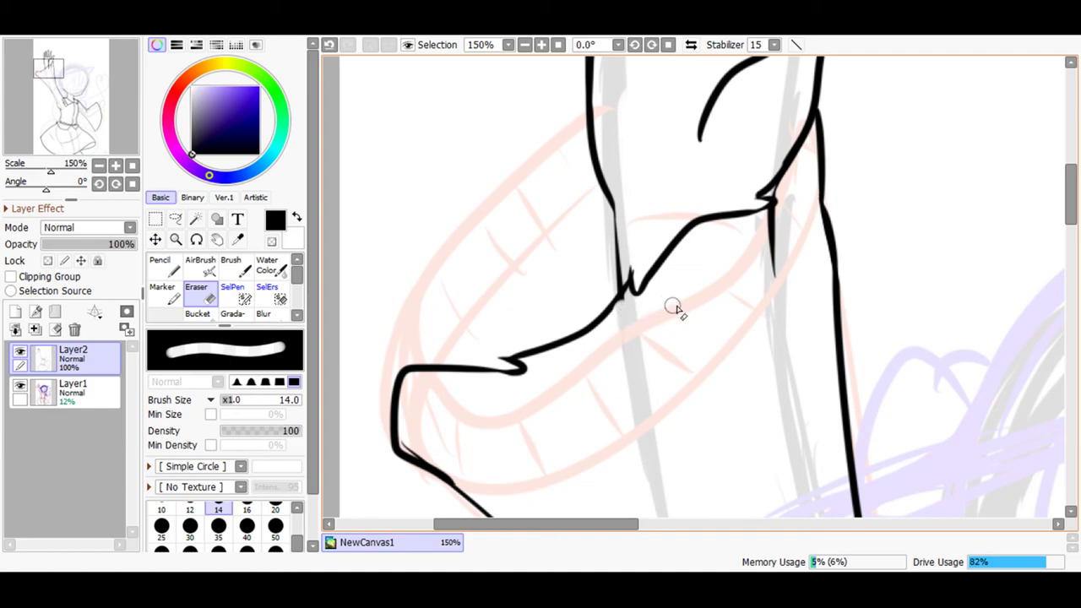
mouse_move(774, 279)
mouse_down()
mouse_move(775, 217)
mouse_move(755, 246)
mouse_up()
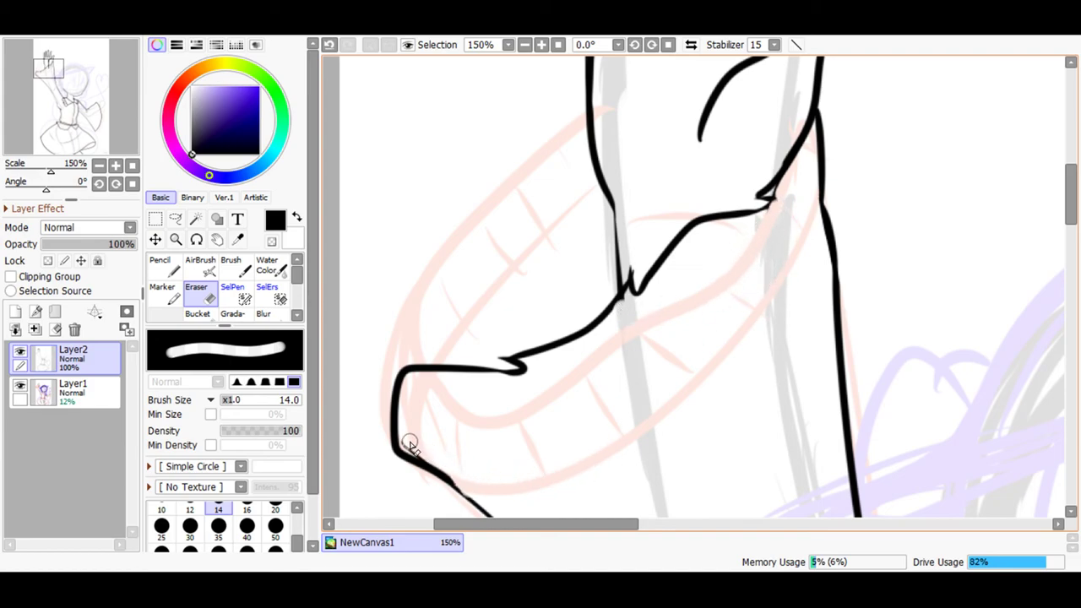
drag(408, 444, 459, 479)
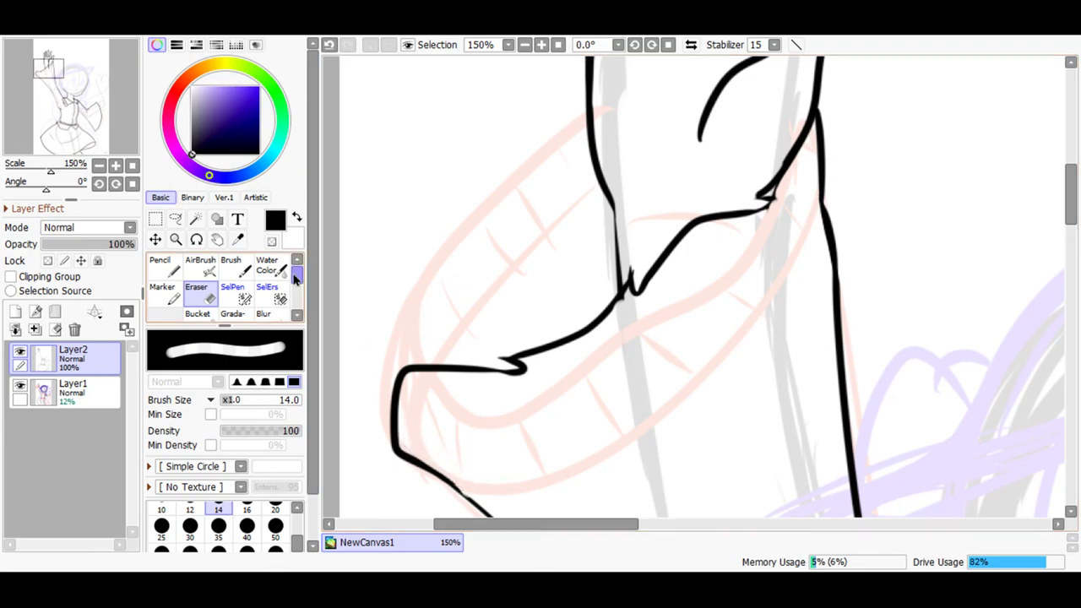
Ink short strokes with the Pencil to close the fold notches at the wrist, mid-forearm and far end of the sleeve's edge.
click(179, 267)
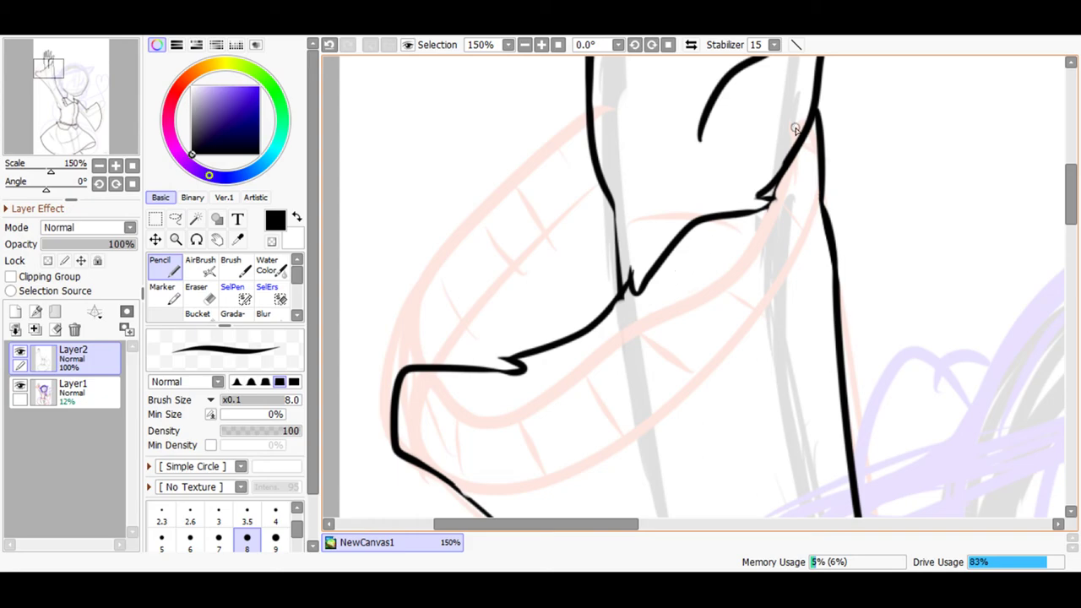
scroll(626, 67, up, 1)
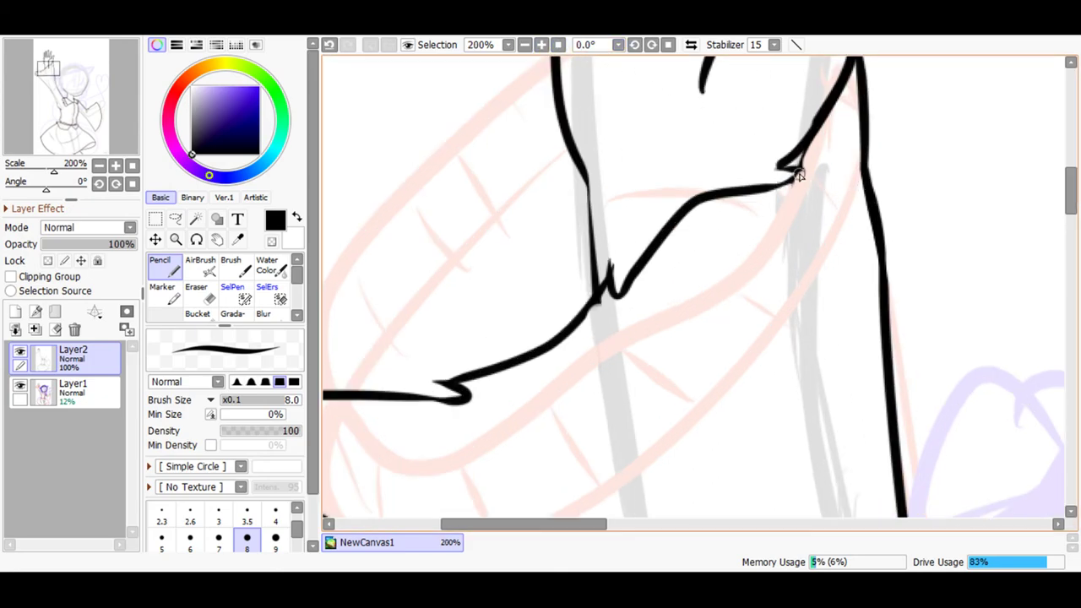
drag(802, 173, 764, 200)
key(ctrl+z)
drag(610, 269, 606, 289)
drag(456, 401, 406, 400)
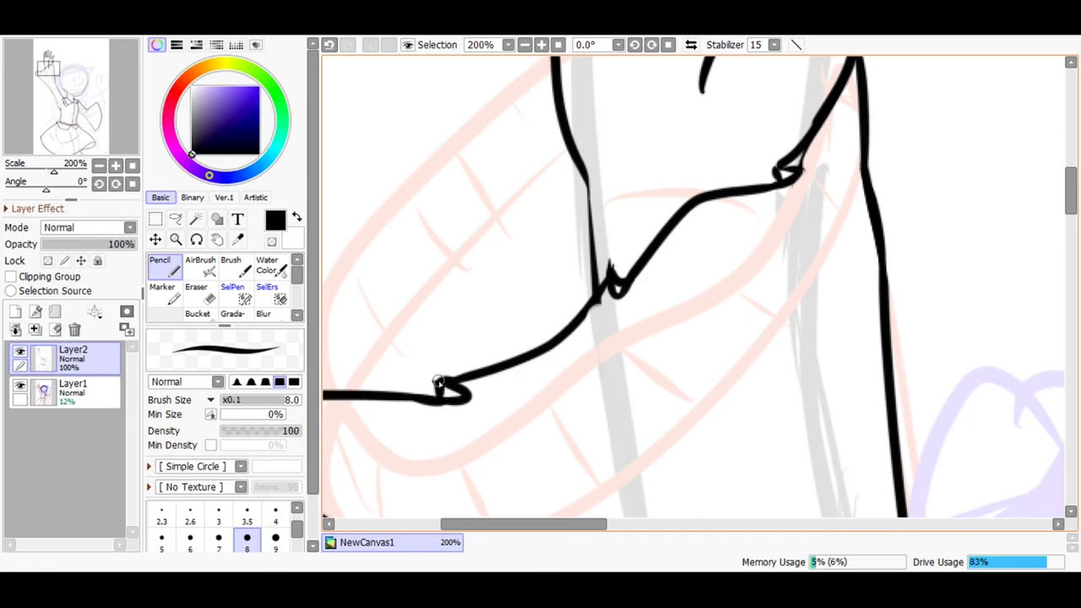
key(ctrl+z)
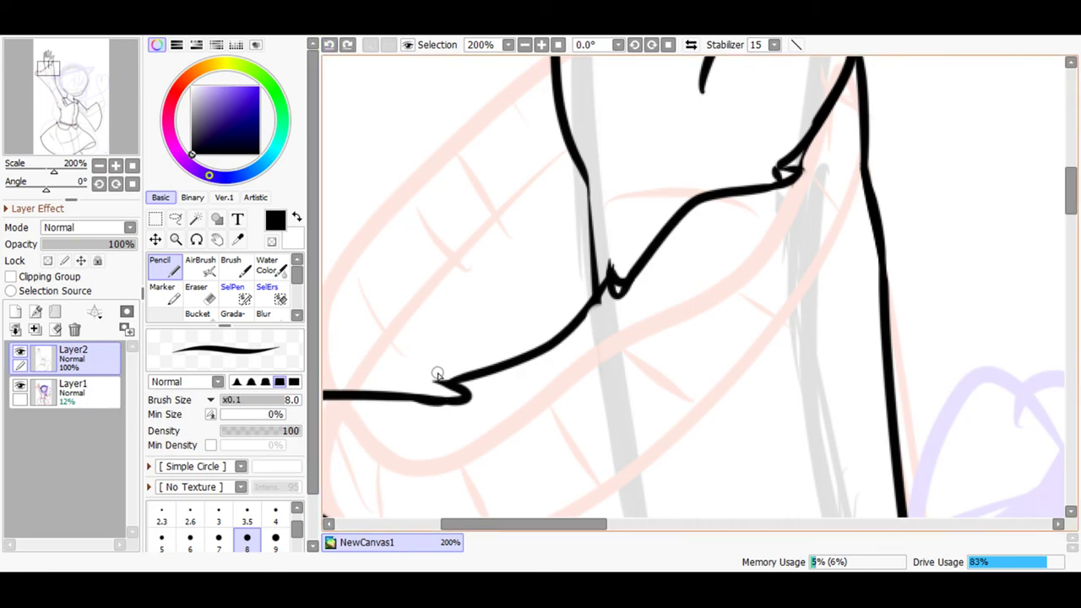
drag(438, 402, 437, 378)
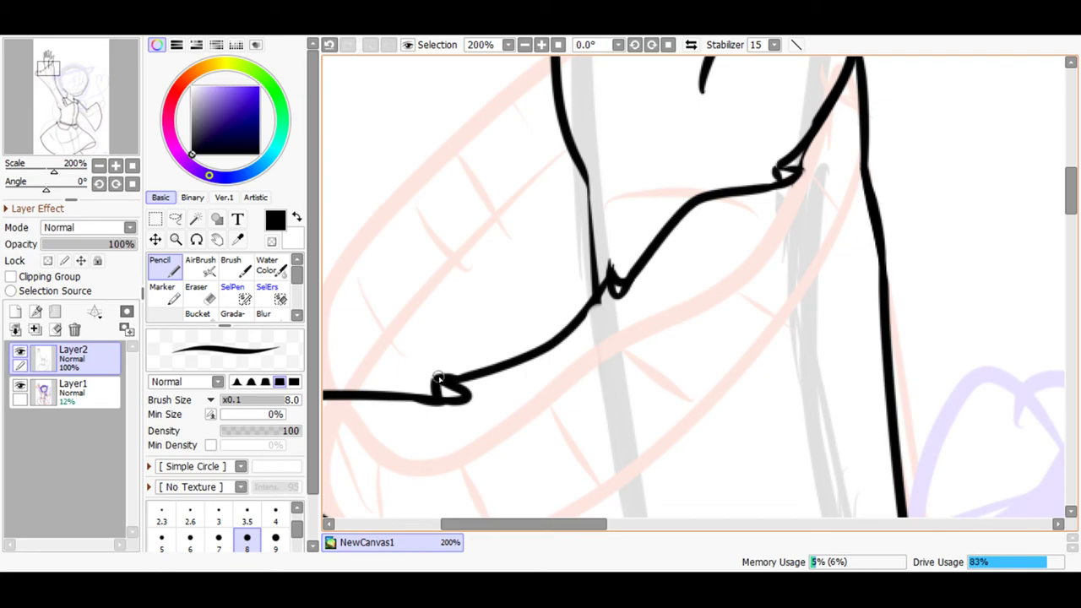
drag(487, 524, 502, 505)
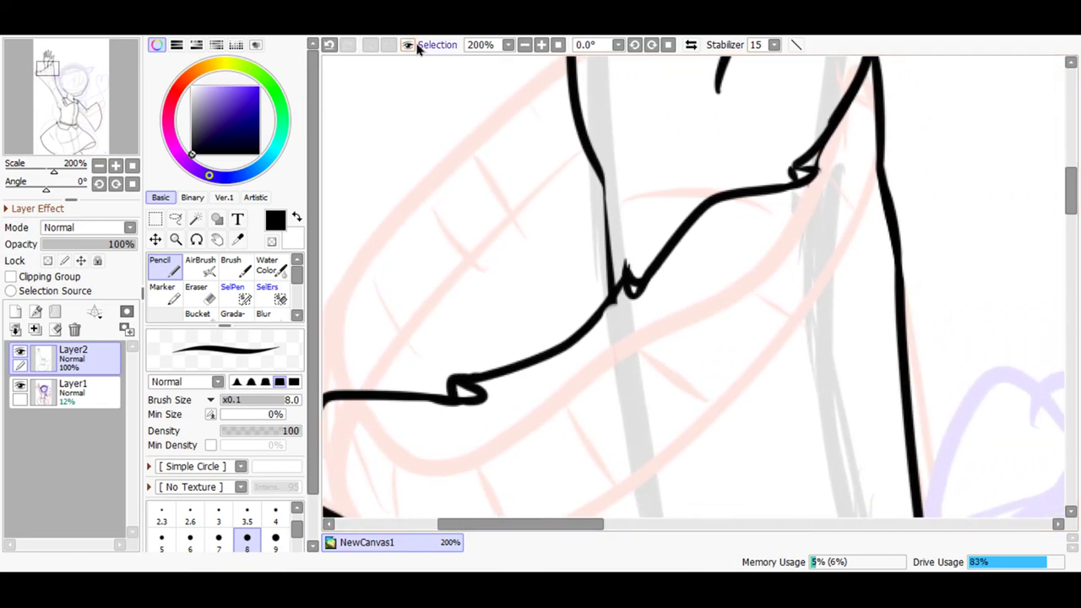
Fill the middle fold notch on the sleeve's edge solid black.
click(541, 44)
mouse_move(589, 285)
mouse_down()
mouse_move(560, 242)
mouse_move(536, 309)
mouse_move(481, 369)
mouse_move(561, 248)
mouse_move(546, 282)
mouse_move(552, 234)
mouse_move(575, 295)
mouse_move(549, 257)
mouse_up()
mouse_move(534, 311)
mouse_down()
mouse_move(494, 339)
mouse_move(525, 331)
mouse_move(550, 299)
mouse_up()
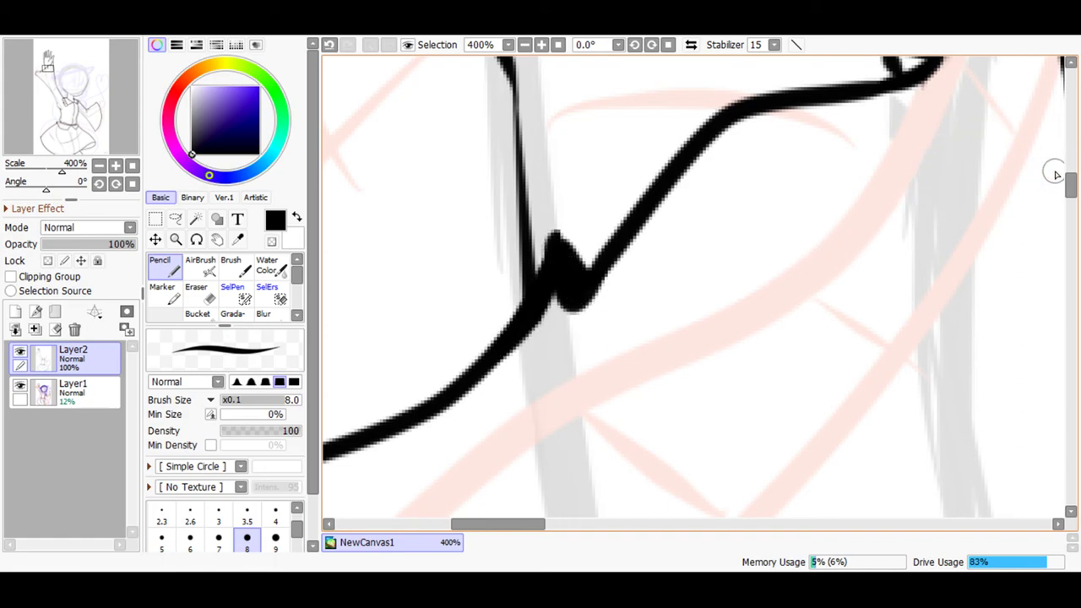
Trim the stray line beside the wrist-side fold notch with a size 8 Eraser, and fill the notch solid black.
scroll(1069, 174, up, 3)
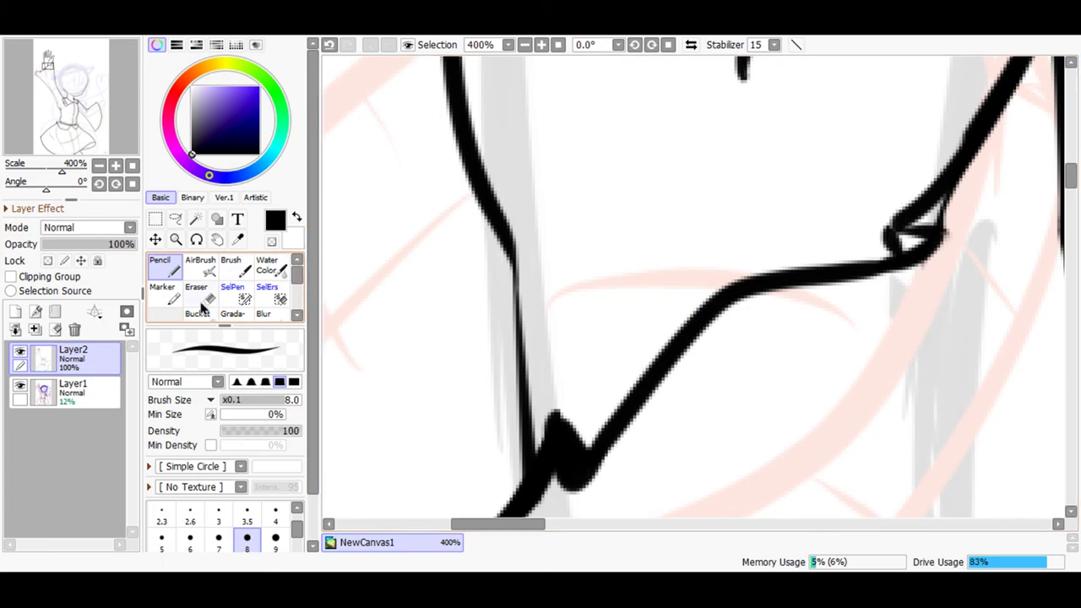
click(201, 297)
scroll(301, 545, up, 1)
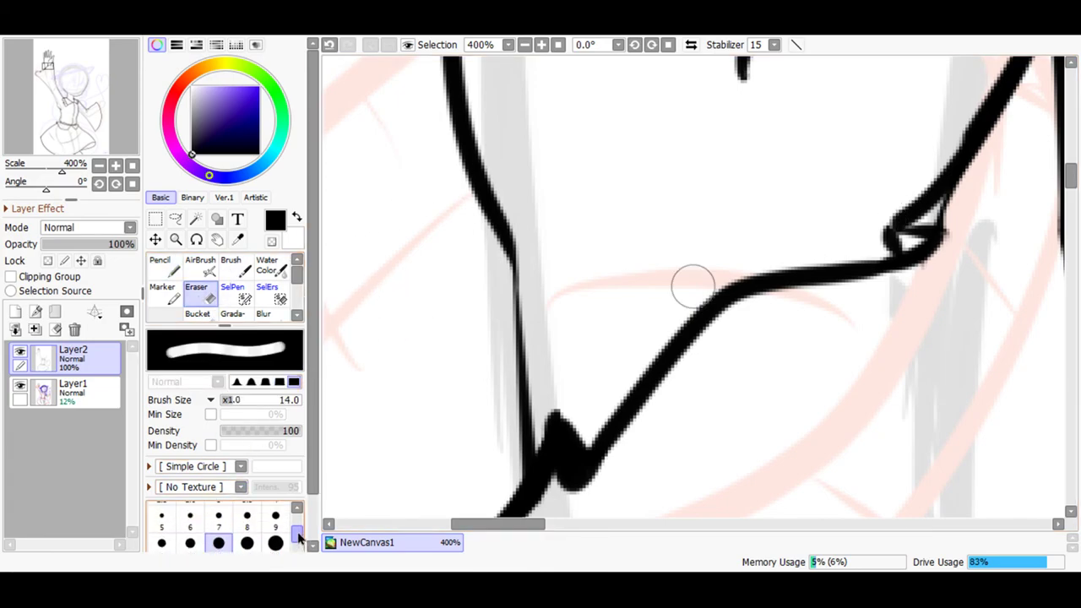
click(246, 515)
mouse_move(951, 222)
mouse_down()
mouse_move(925, 225)
mouse_move(942, 193)
mouse_up()
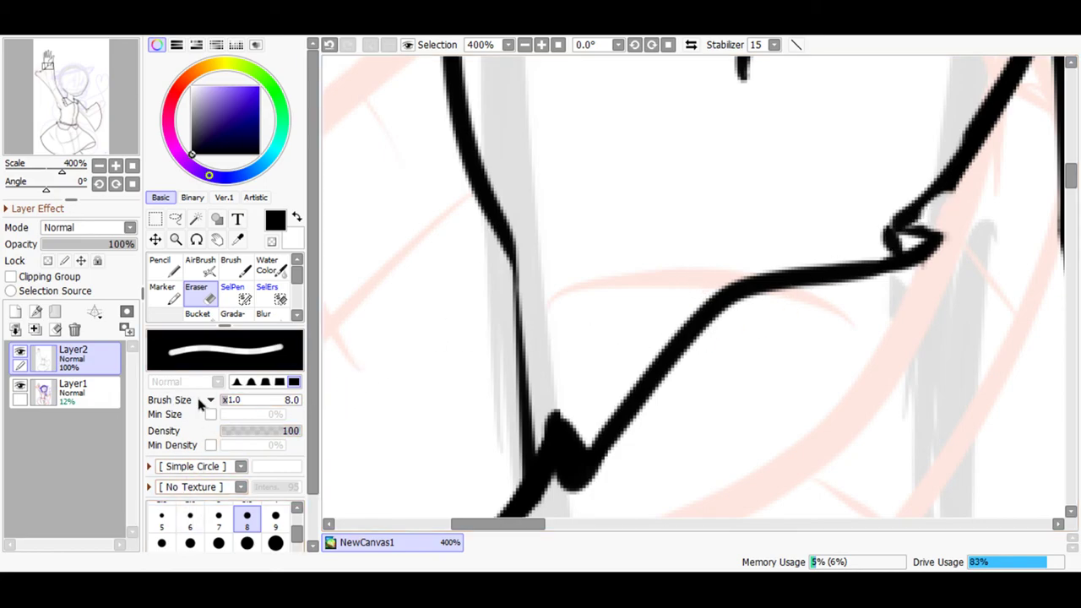
key(n)
mouse_move(953, 182)
mouse_down()
mouse_move(929, 223)
mouse_move(937, 233)
mouse_move(894, 227)
mouse_move(940, 230)
mouse_move(922, 251)
mouse_move(888, 268)
mouse_move(865, 265)
mouse_move(917, 244)
mouse_move(908, 229)
mouse_move(903, 243)
mouse_move(956, 183)
mouse_move(897, 238)
mouse_move(886, 230)
mouse_move(925, 201)
mouse_move(979, 127)
mouse_move(882, 246)
mouse_move(924, 252)
mouse_up()
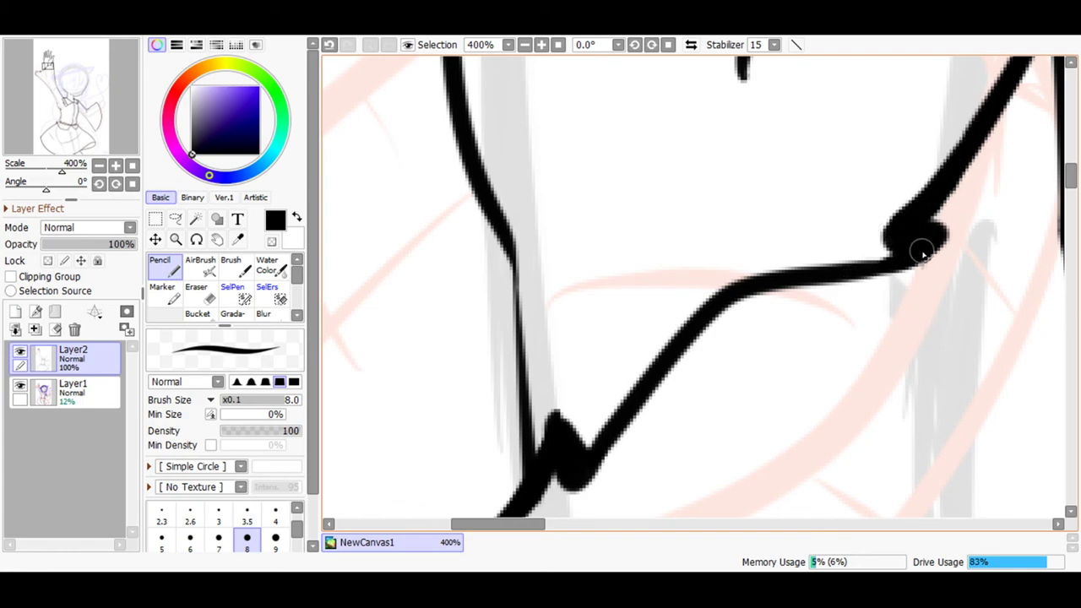
Ink a long curve below the wavy edge, from the sleeve's outer line to the far lower corner, replacing the first attempt.
click(526, 45)
click(526, 45)
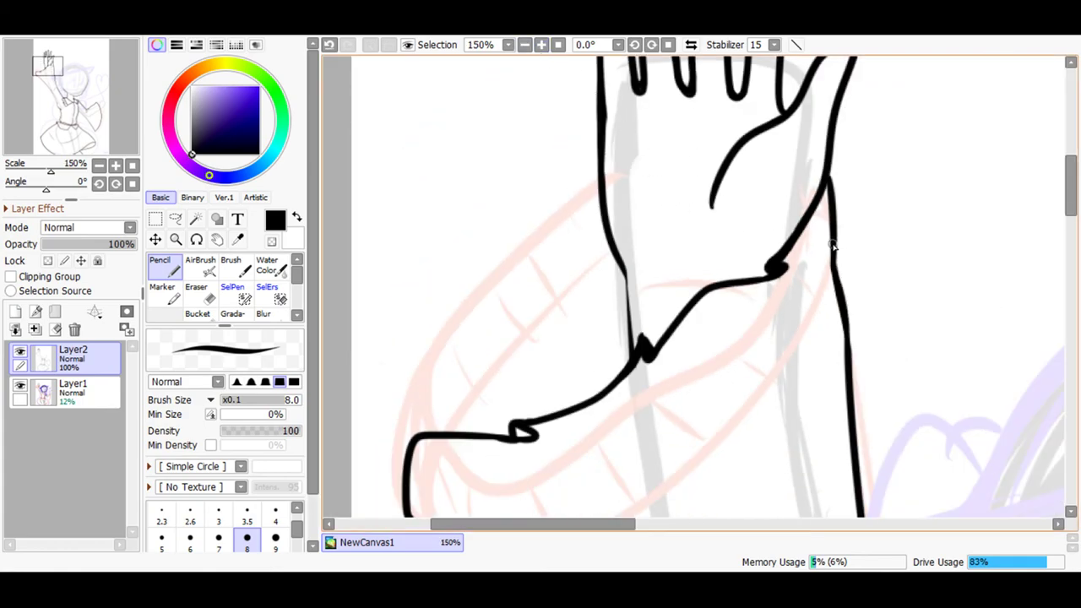
scroll(895, 148, down, 4)
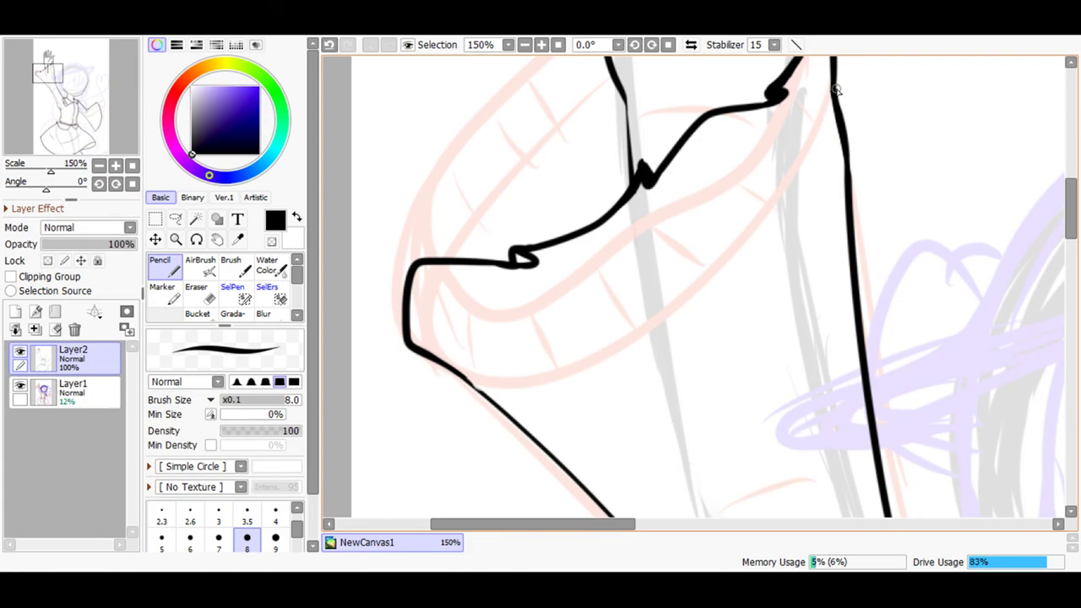
mouse_move(831, 95)
mouse_down()
mouse_move(771, 208)
mouse_move(683, 285)
mouse_move(582, 359)
mouse_move(466, 380)
mouse_up()
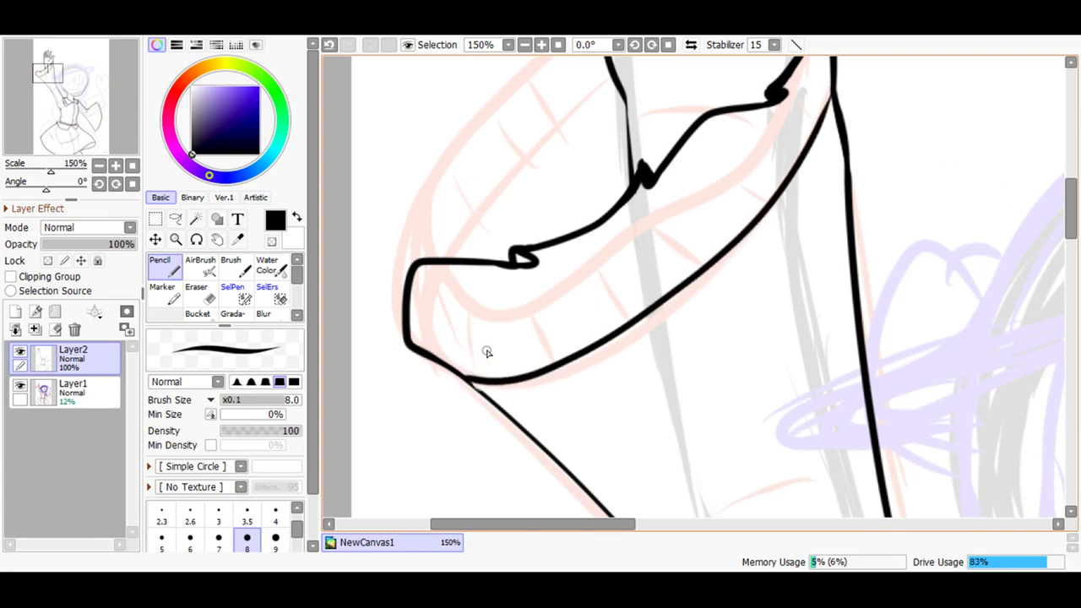
click(330, 45)
drag(597, 523, 562, 522)
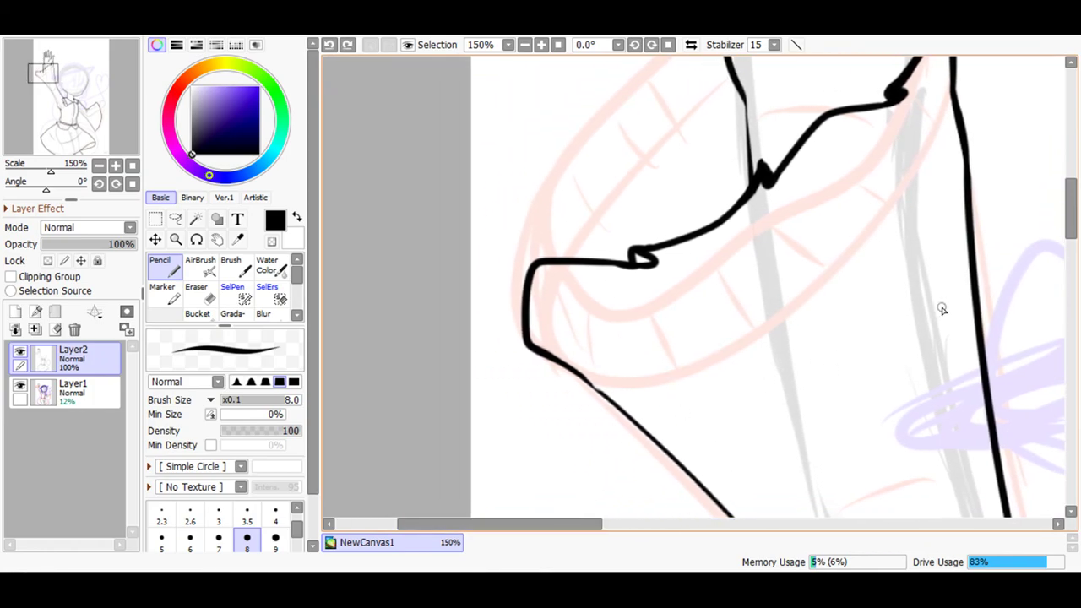
drag(1068, 230, 1070, 213)
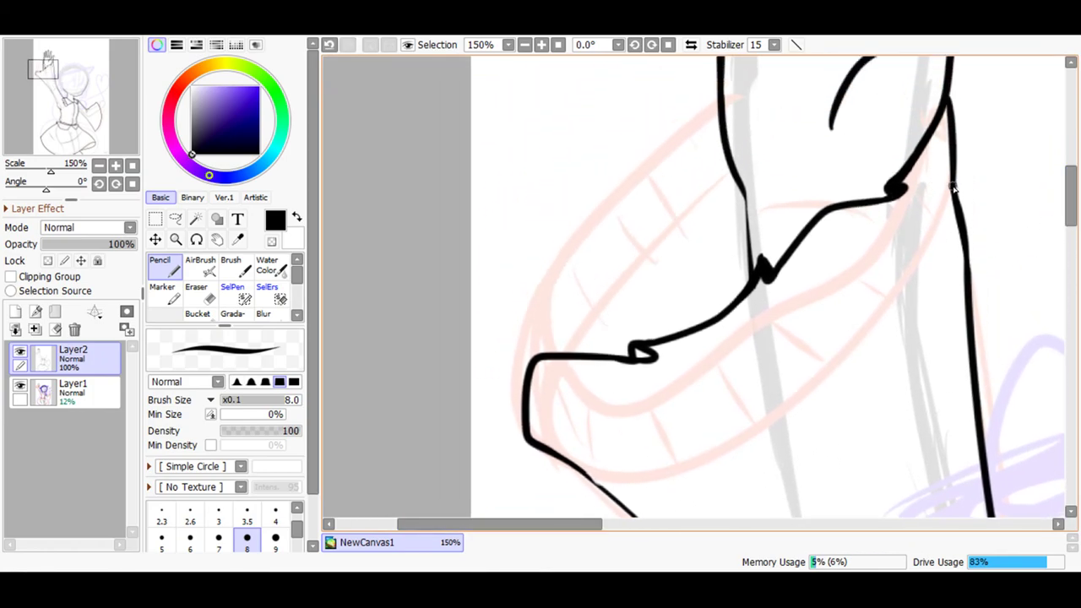
mouse_move(949, 198)
mouse_down()
mouse_move(904, 291)
mouse_move(805, 386)
mouse_move(719, 438)
mouse_move(572, 467)
mouse_up()
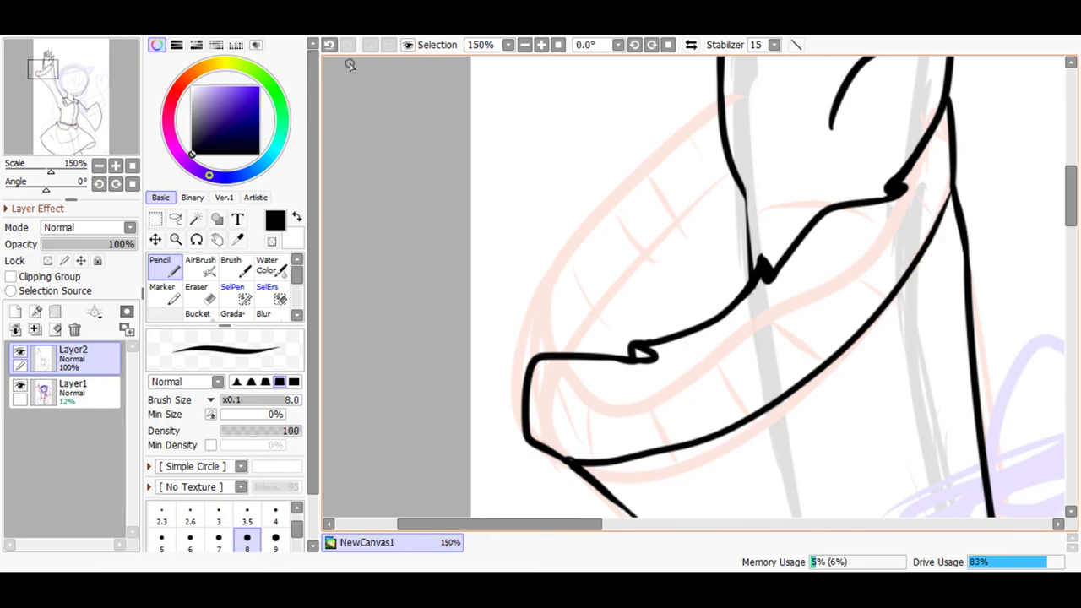
Thicken and smooth the join where the long curve meets the sleeve's lower edge at the far corner.
click(541, 43)
click(540, 44)
click(541, 44)
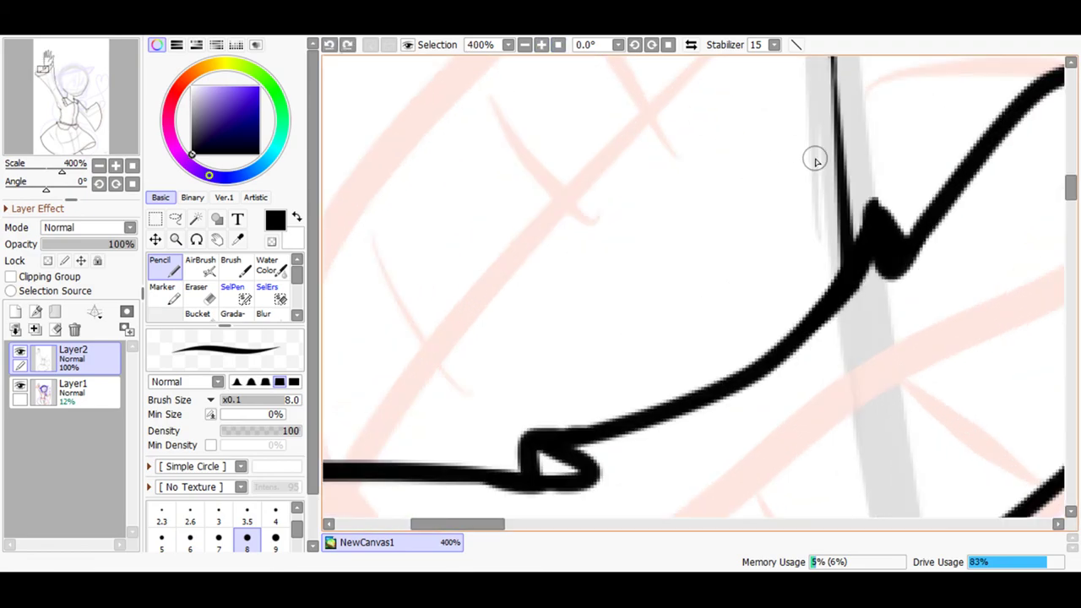
drag(1072, 190, 1071, 215)
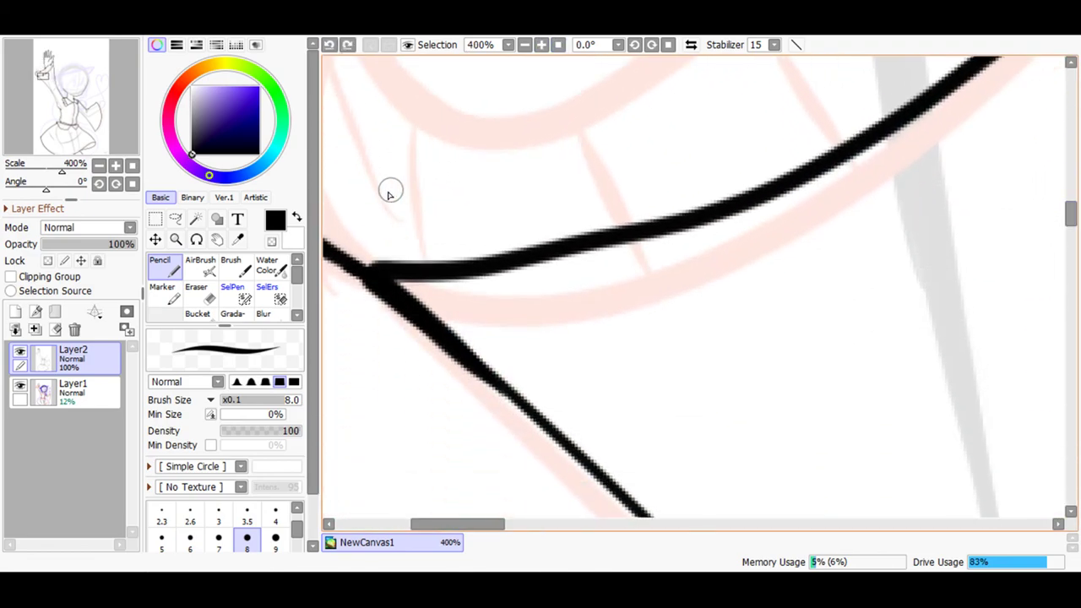
drag(350, 266, 357, 278)
mouse_move(433, 327)
mouse_down()
mouse_move(519, 398)
mouse_move(384, 283)
mouse_move(353, 268)
mouse_move(344, 289)
mouse_up()
click(329, 44)
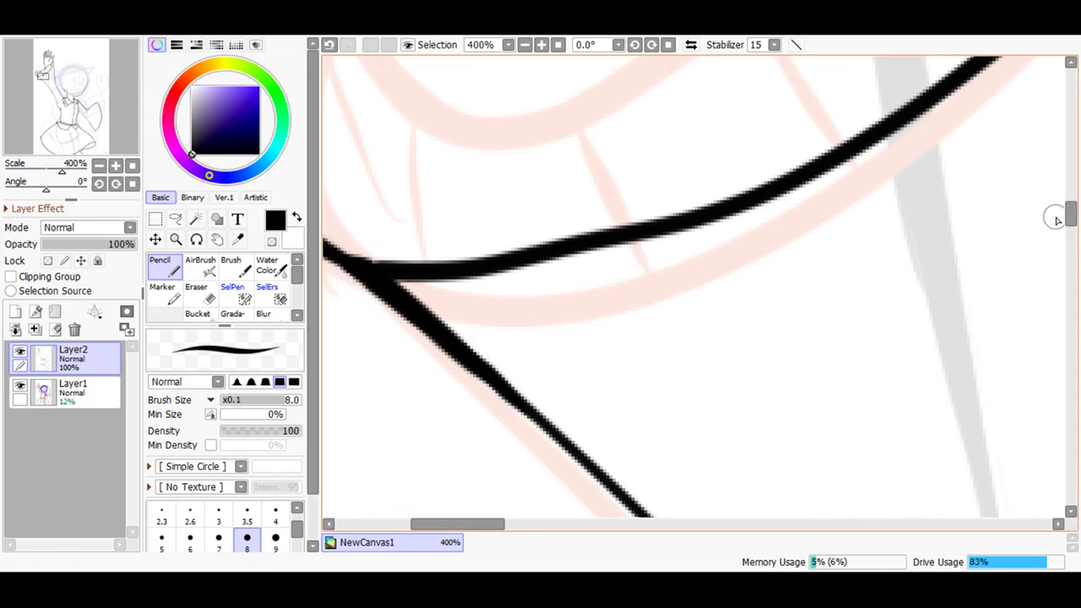
Ink three short fold lines rising from the long curve inside the sleeve's cuff band, from the far end to the wrist side.
scroll(724, 182, up, 5)
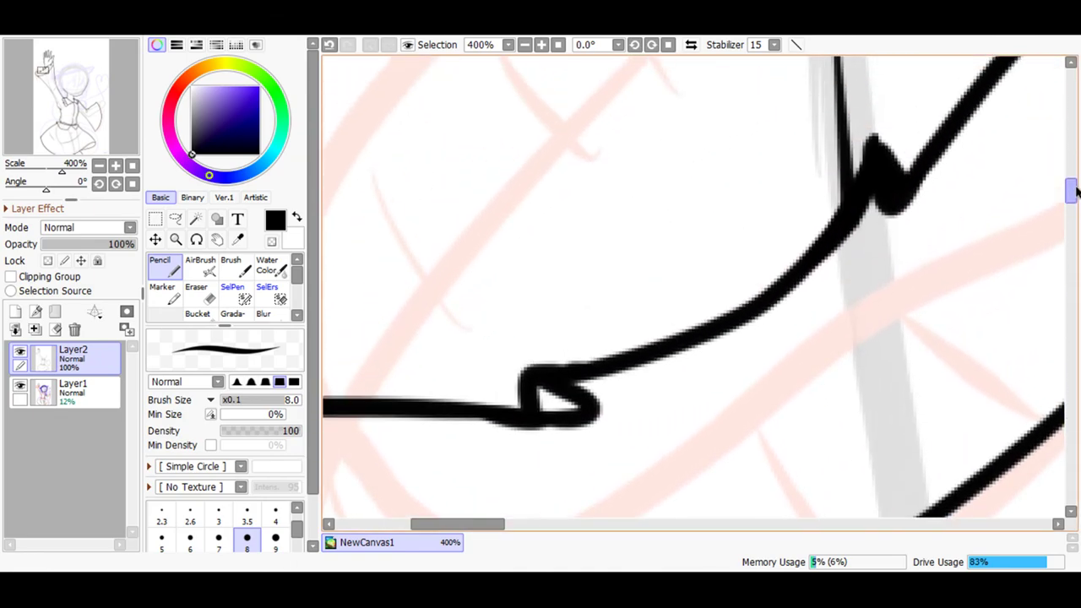
scroll(724, 181, down, 4)
mouse_move(608, 128)
mouse_down()
mouse_move(661, 306)
mouse_move(697, 313)
mouse_move(660, 300)
mouse_move(644, 269)
mouse_move(636, 271)
mouse_move(664, 301)
mouse_move(638, 329)
mouse_move(658, 314)
mouse_move(653, 272)
mouse_move(667, 312)
mouse_up()
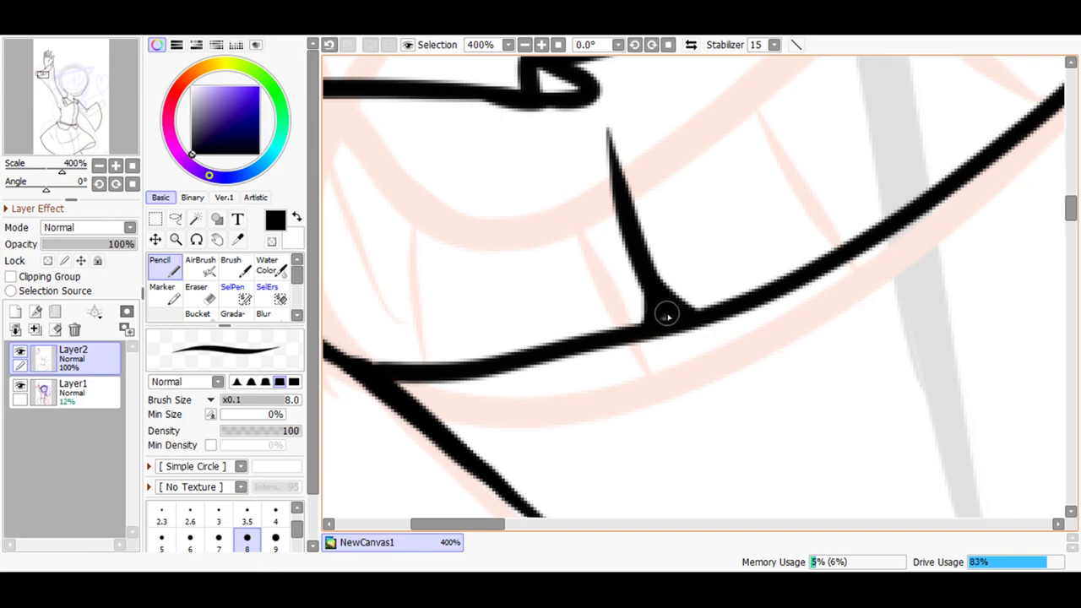
drag(505, 526, 553, 524)
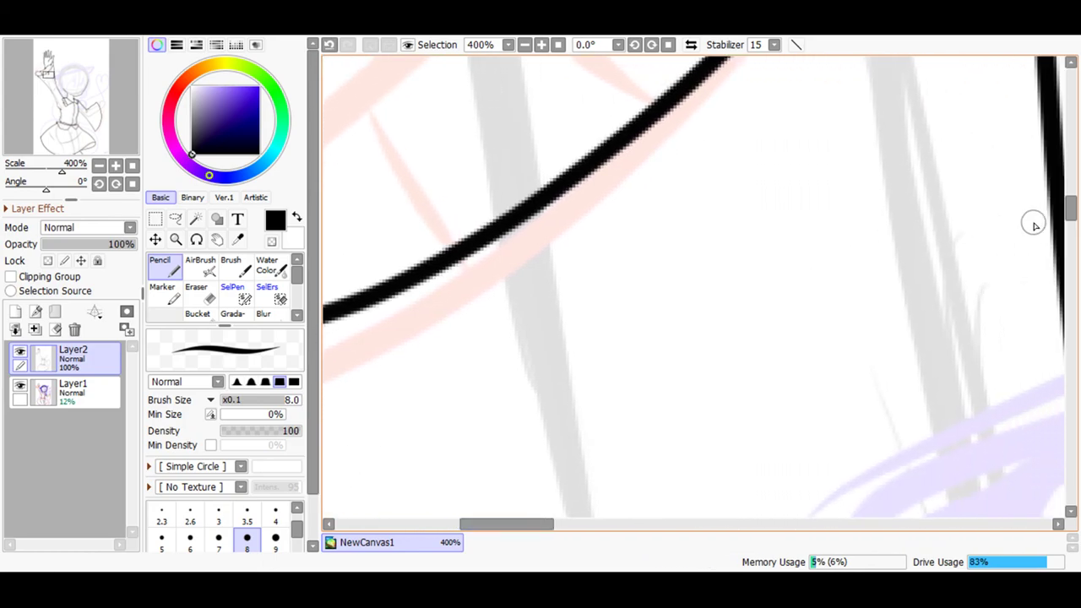
scroll(1071, 210, up, 3)
scroll(1071, 209, up, 3)
drag(537, 365, 652, 515)
drag(888, 87, 920, 172)
scroll(1041, 203, up, 3)
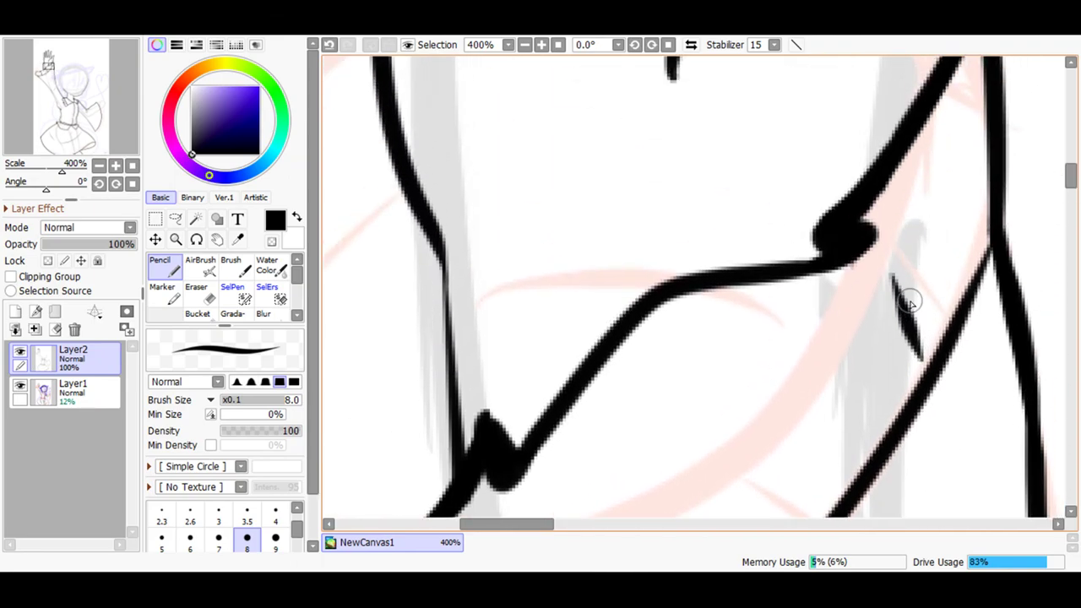
drag(921, 369, 897, 331)
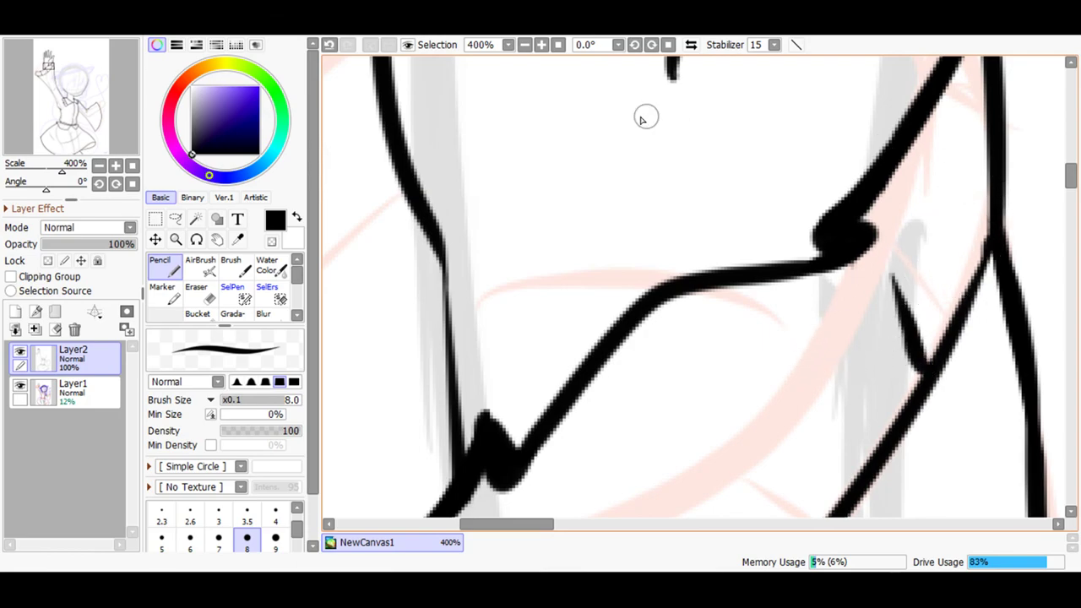
Ink the sleeve opening's back edge as one long curve between the wrist and the cuff's far end, replacing the earlier attempts.
click(524, 45)
click(525, 45)
drag(599, 525, 560, 526)
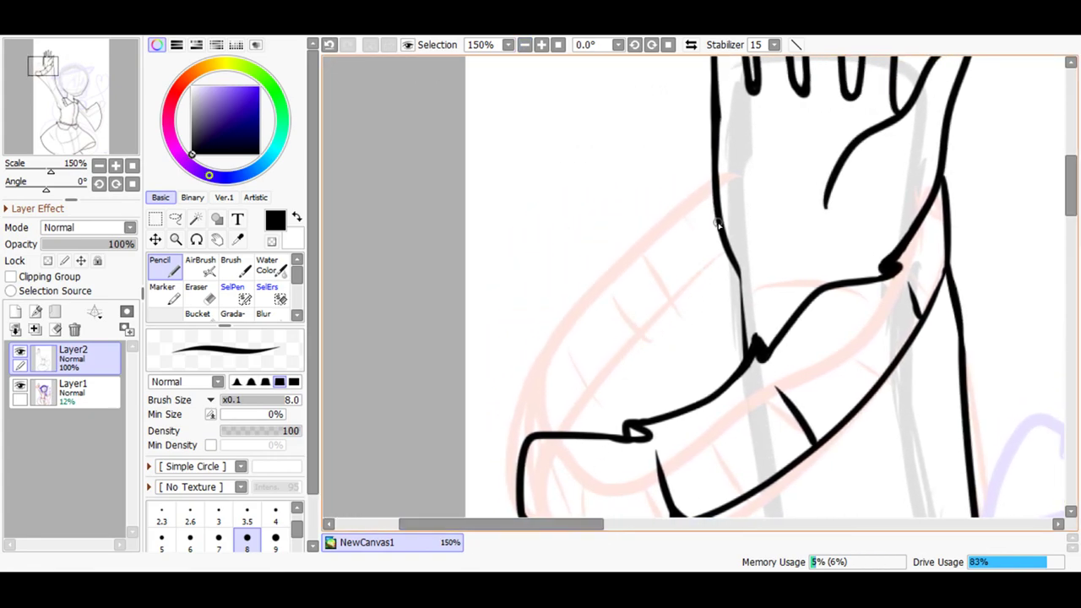
mouse_move(724, 258)
mouse_down()
mouse_move(566, 434)
mouse_move(585, 386)
mouse_move(658, 296)
mouse_move(729, 244)
mouse_up()
click(329, 44)
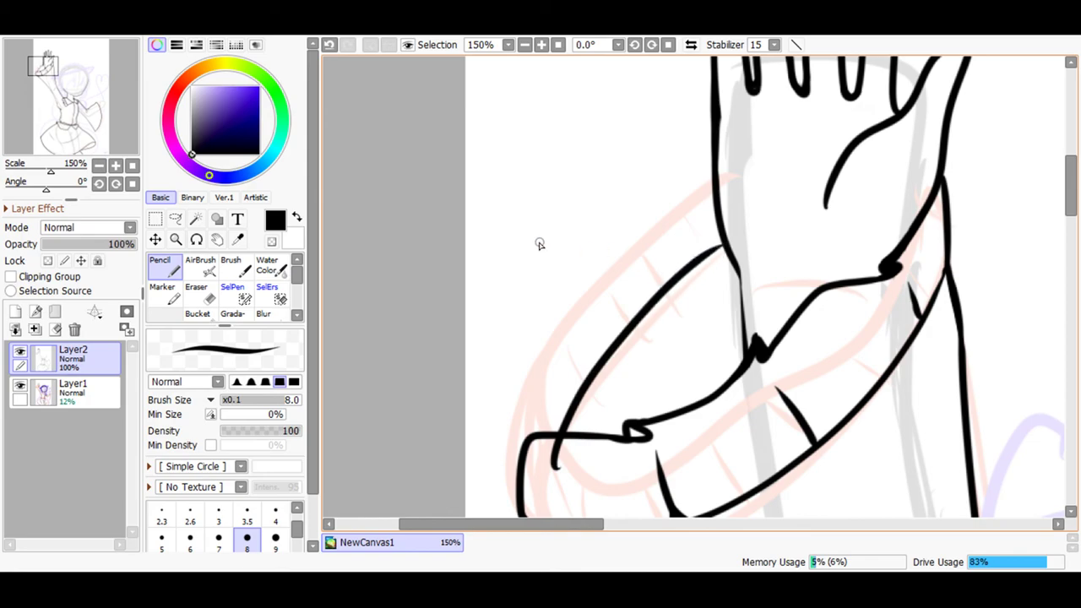
click(329, 45)
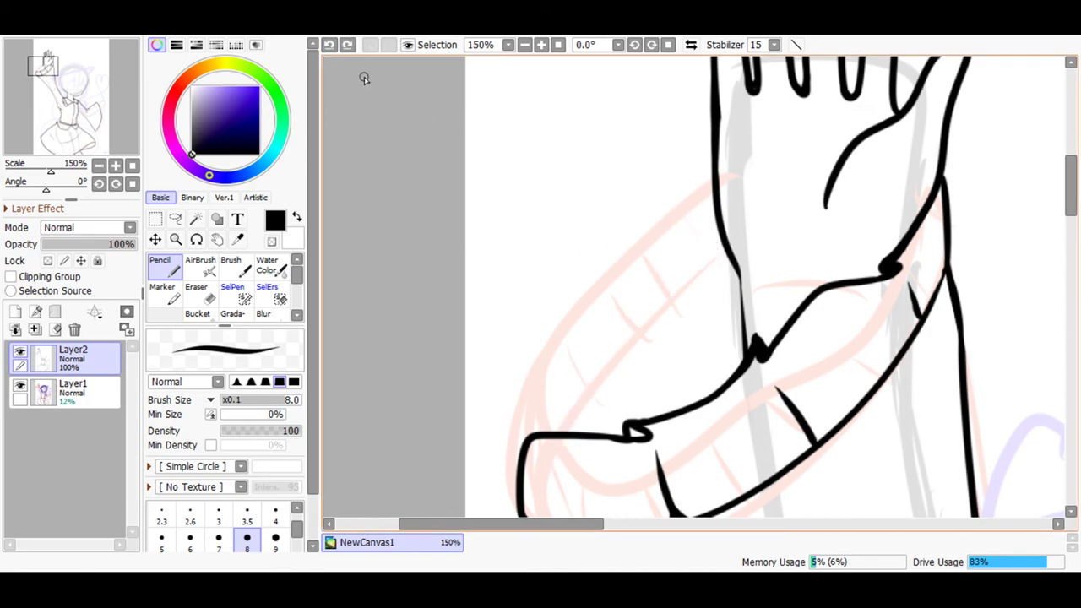
mouse_move(547, 472)
mouse_down()
mouse_move(587, 397)
mouse_move(654, 321)
mouse_move(734, 277)
mouse_up()
click(329, 45)
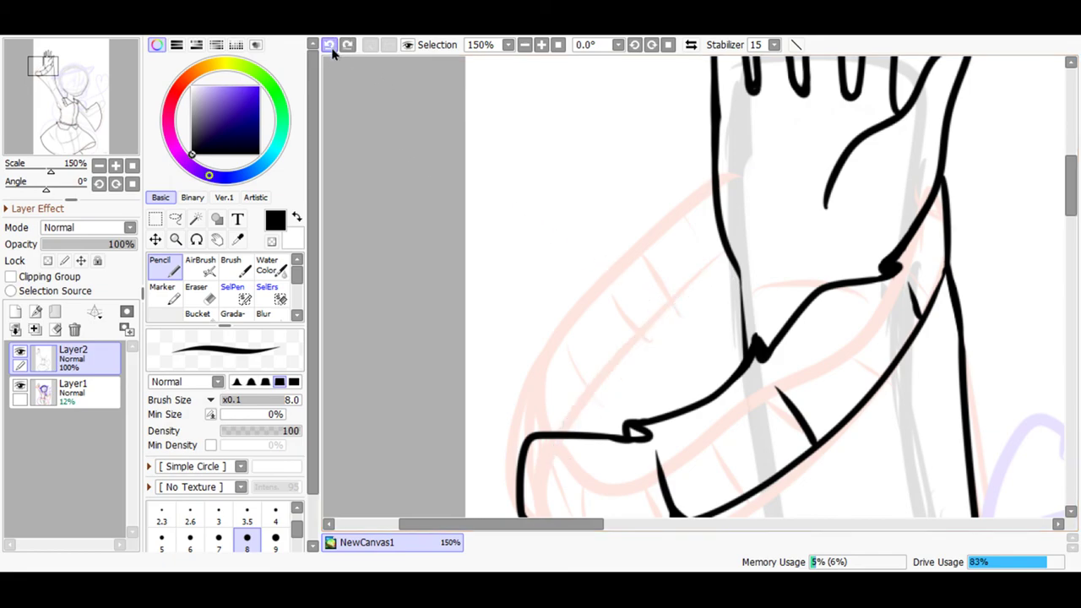
mouse_move(570, 464)
mouse_down()
mouse_move(603, 363)
mouse_move(712, 242)
mouse_move(727, 245)
mouse_up()
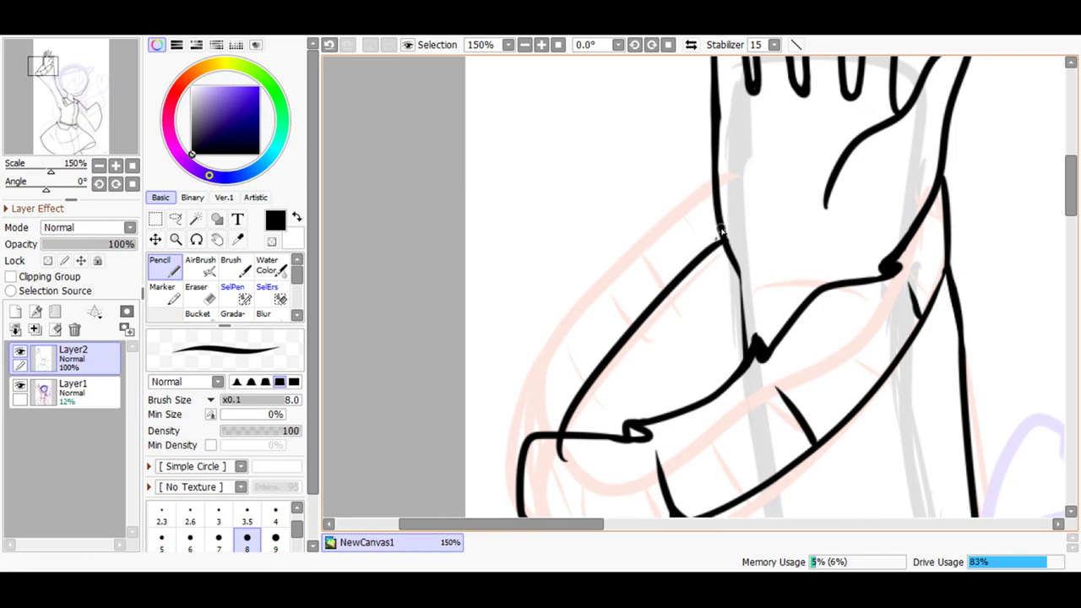
Thicken the thin wrist outline from just below its join with the back edge down to the fold notch.
click(524, 45)
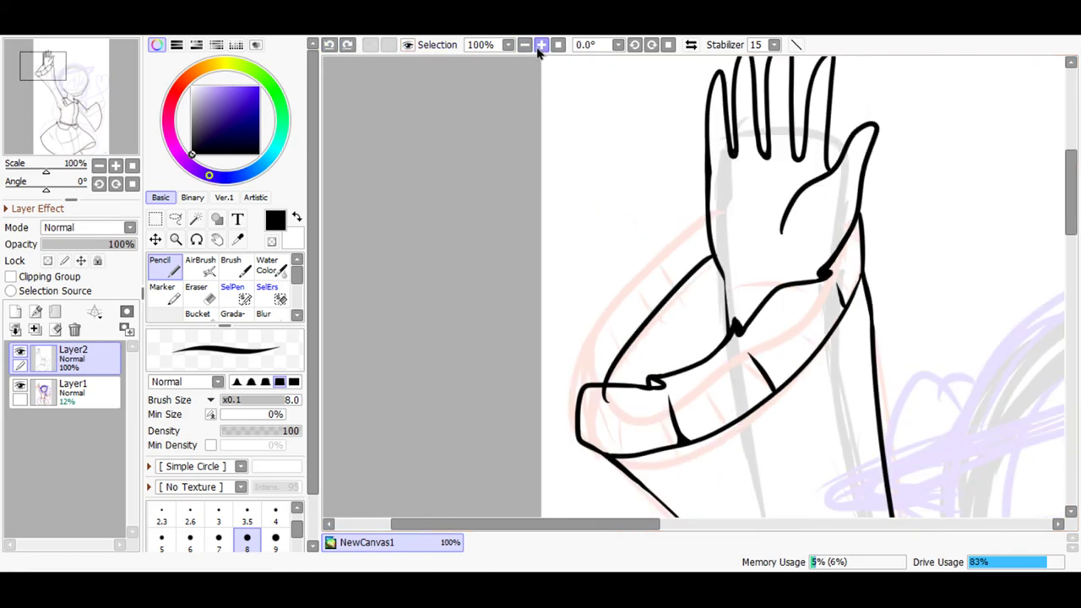
click(541, 45)
click(542, 45)
click(542, 44)
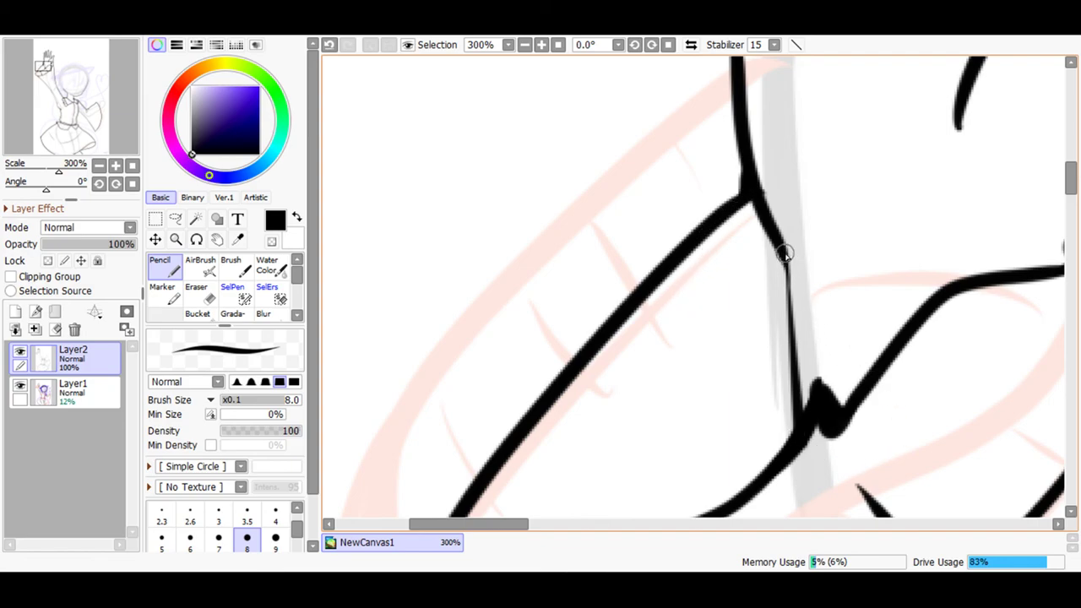
drag(786, 253, 794, 445)
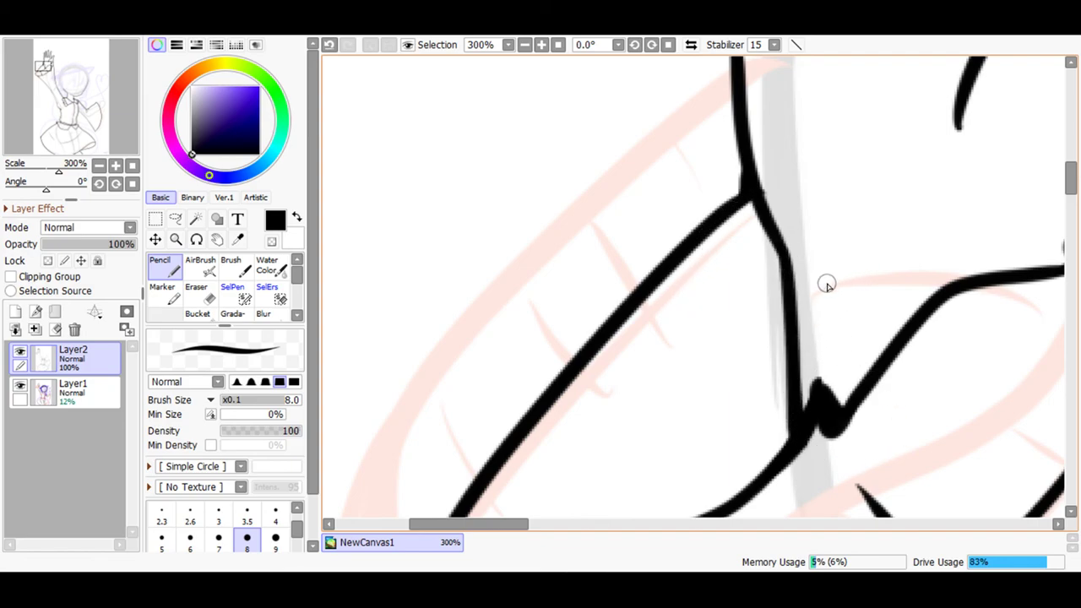
Ink a short fold line extending from the bend in the wavy sleeve edge across the wrist, replacing the first attempt.
mouse_move(827, 280)
mouse_down()
mouse_move(882, 266)
mouse_move(930, 283)
mouse_up()
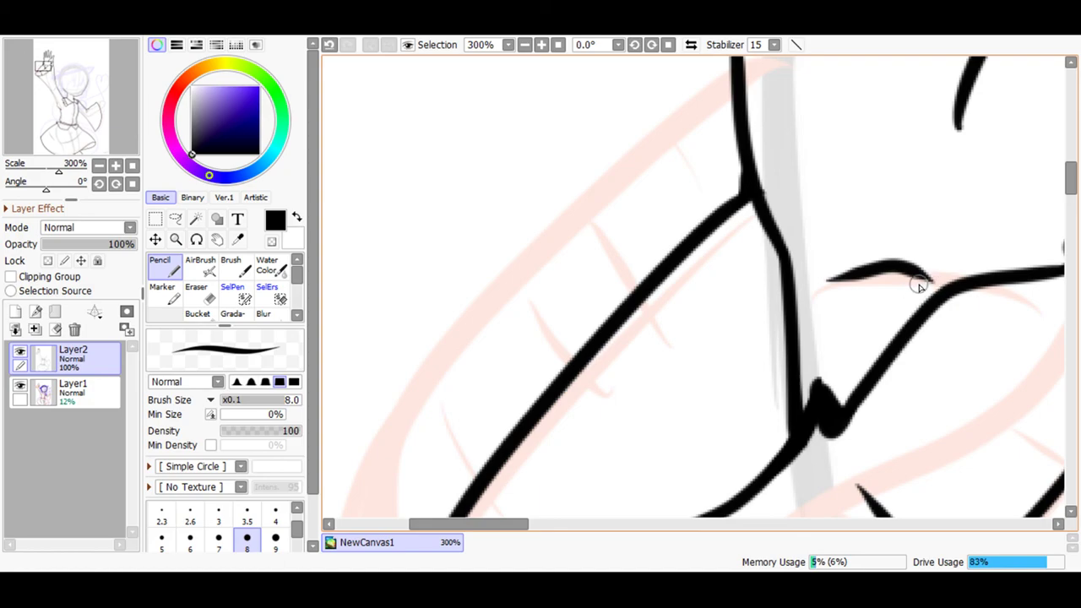
click(329, 44)
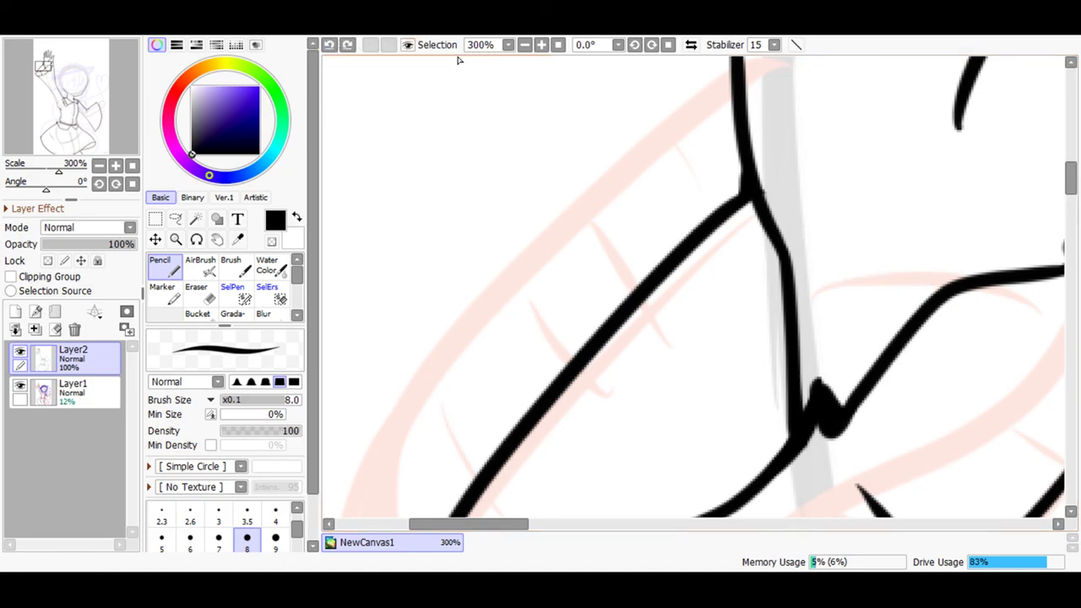
drag(924, 281, 860, 284)
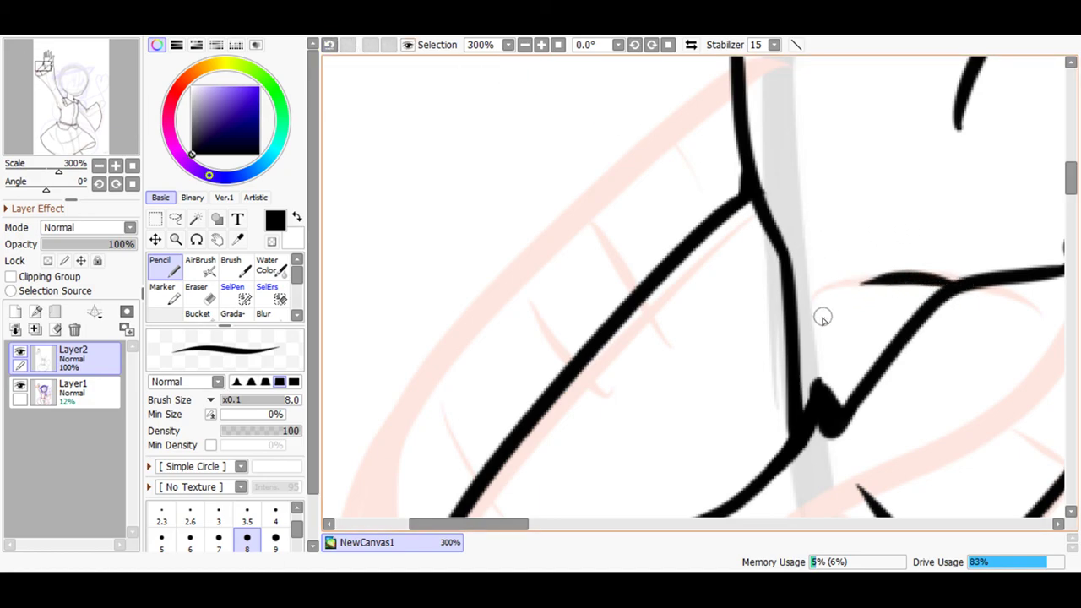
Trim the back edge's overshoot below the cuff's upper line with a size 8 Eraser, and return to the Pencil.
click(524, 44)
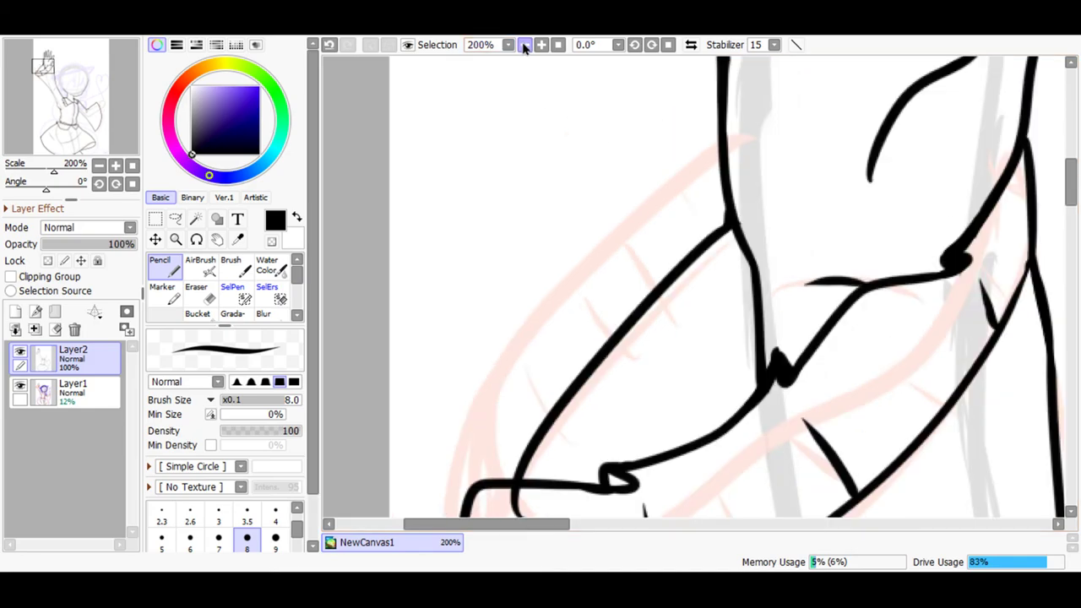
click(524, 44)
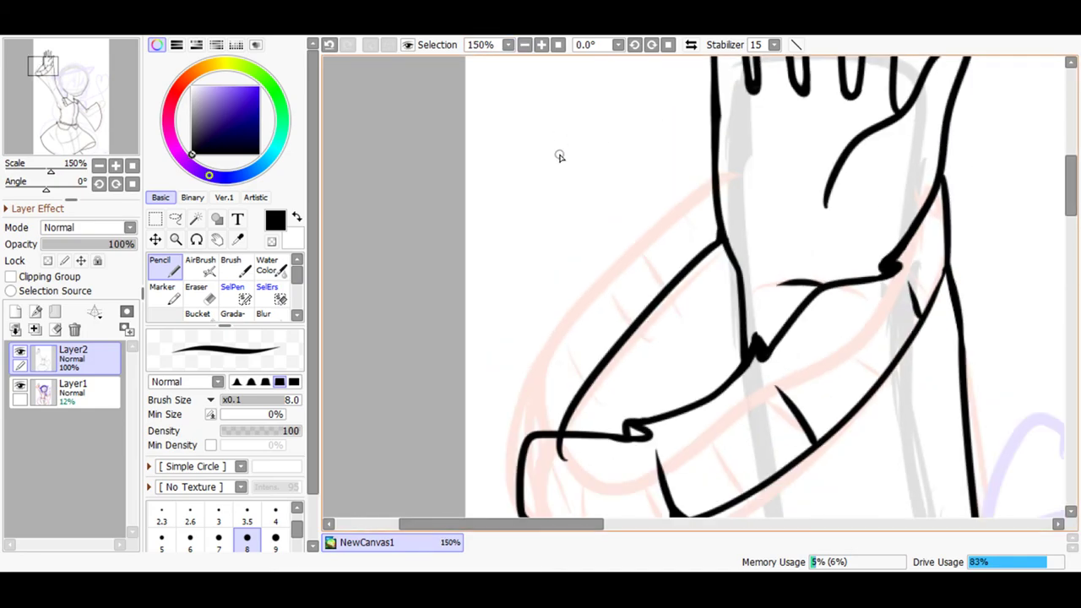
click(196, 291)
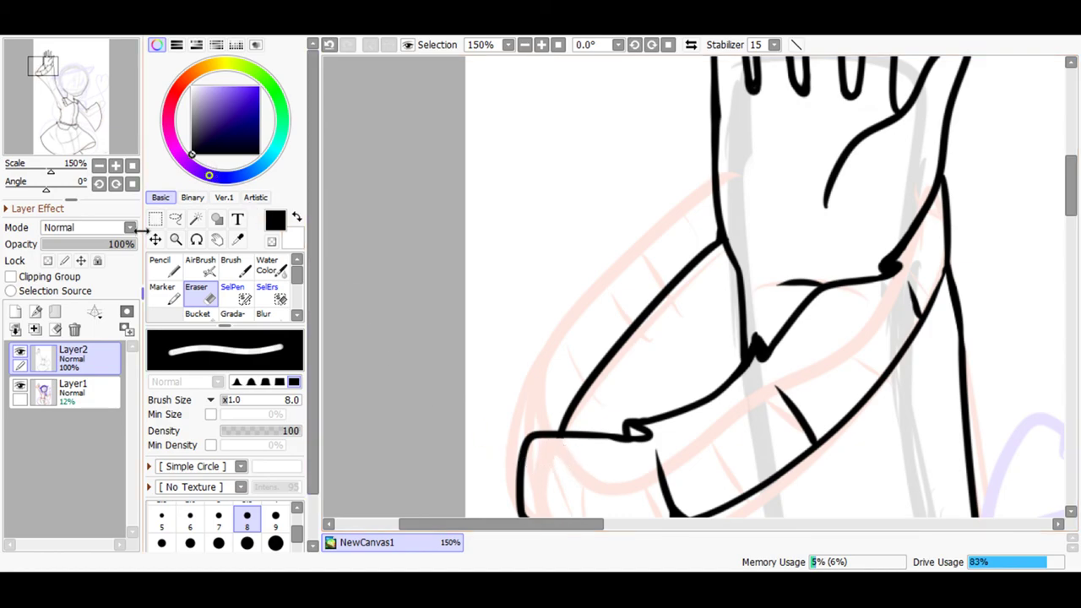
click(160, 266)
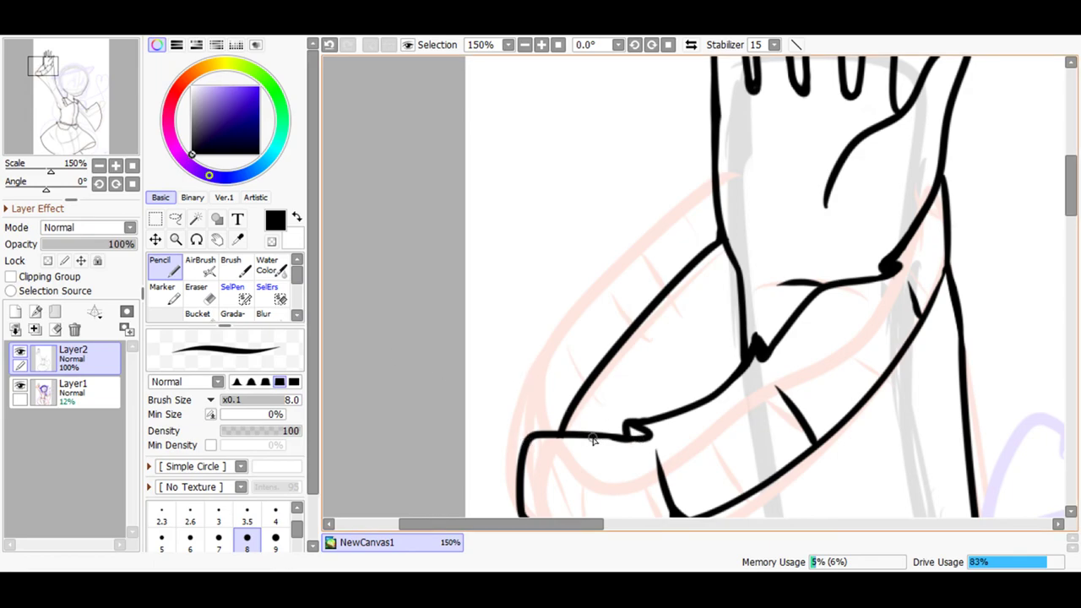
Set the sketch on Layer1 to 0% opacity and examine the full figure's line art on its own.
click(554, 44)
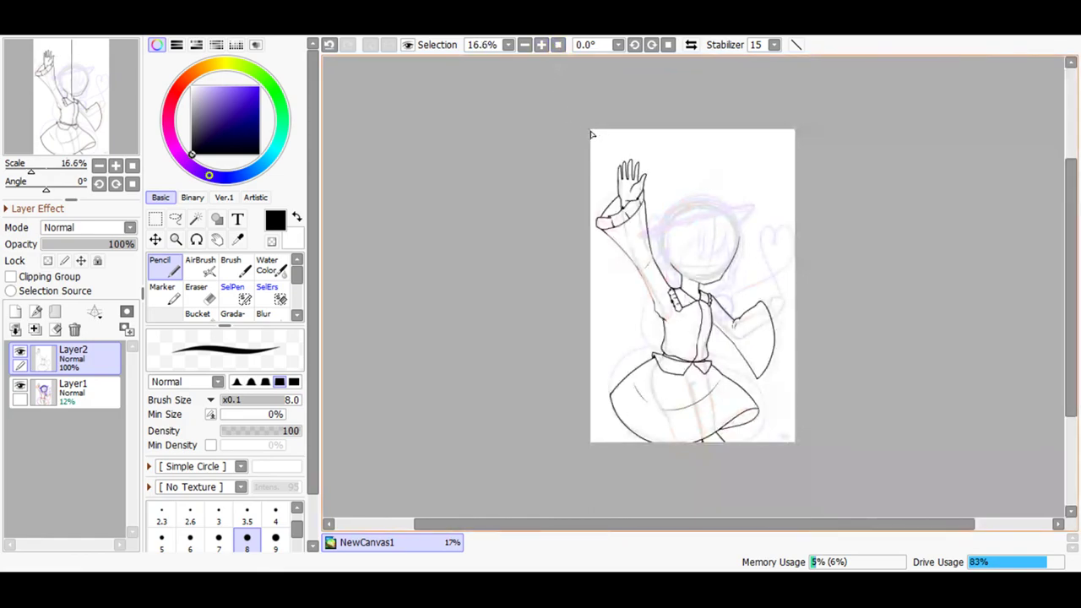
click(73, 390)
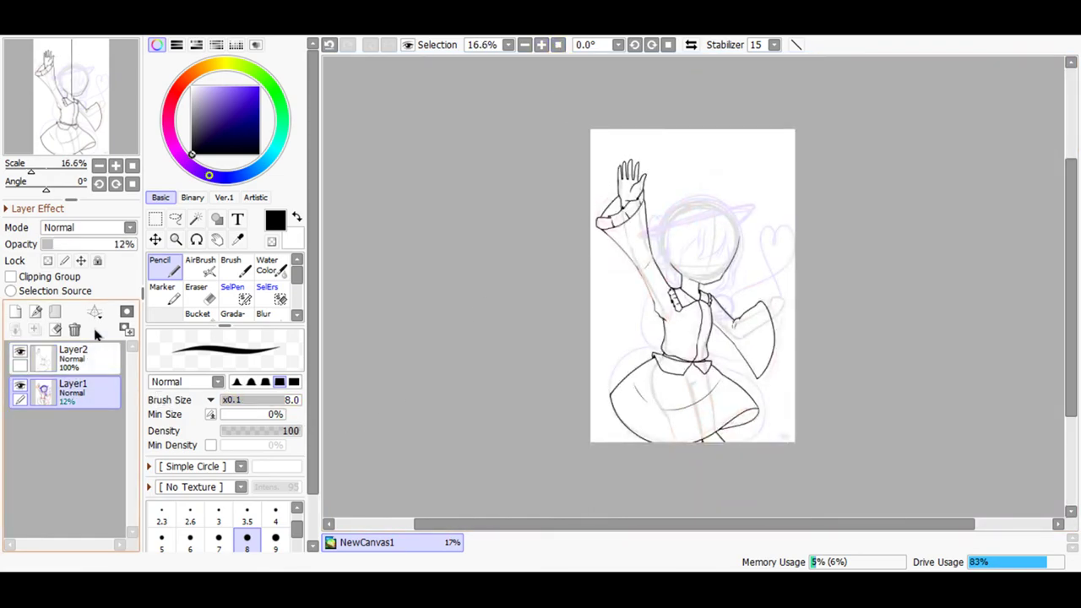
drag(46, 245, 37, 245)
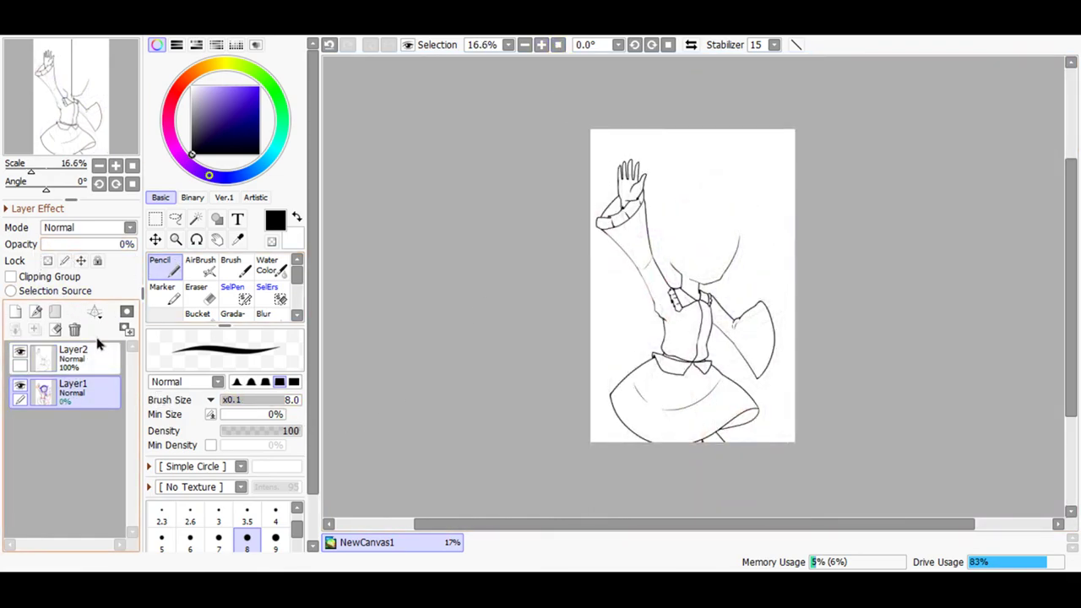
click(541, 45)
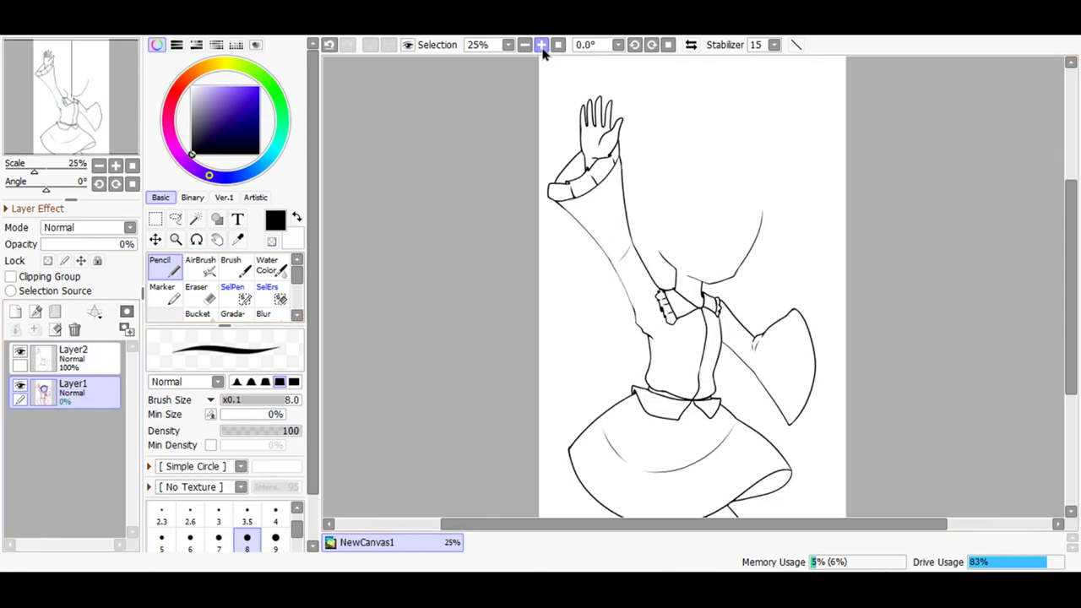
Set Layer1's opacity to 50% and make Layer2 the active layer.
click(99, 244)
mouse_move(99, 244)
mouse_down()
mouse_move(54, 248)
mouse_move(89, 253)
mouse_up()
click(73, 355)
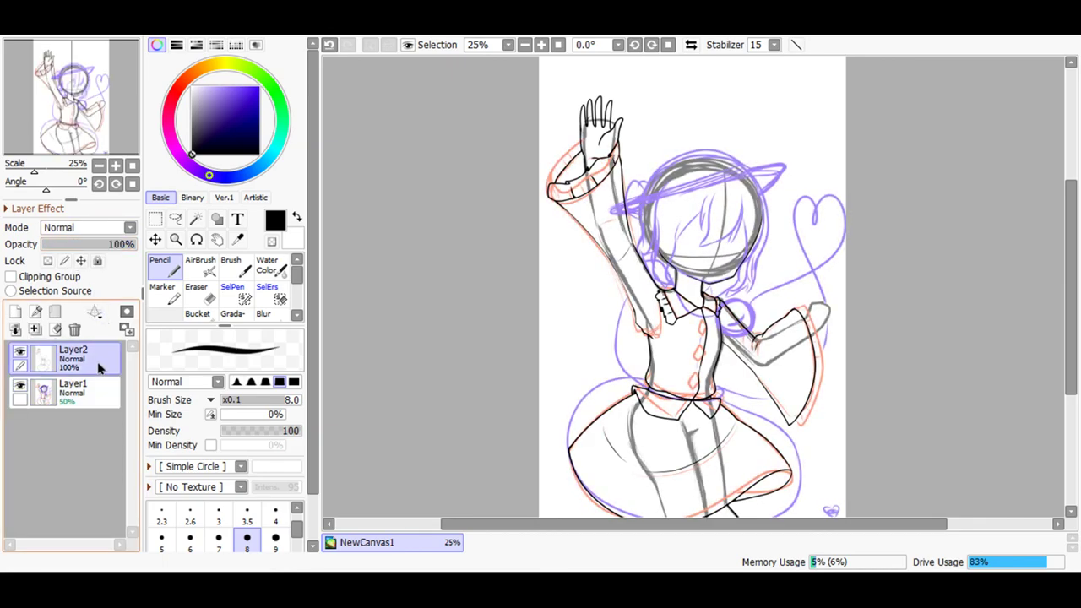